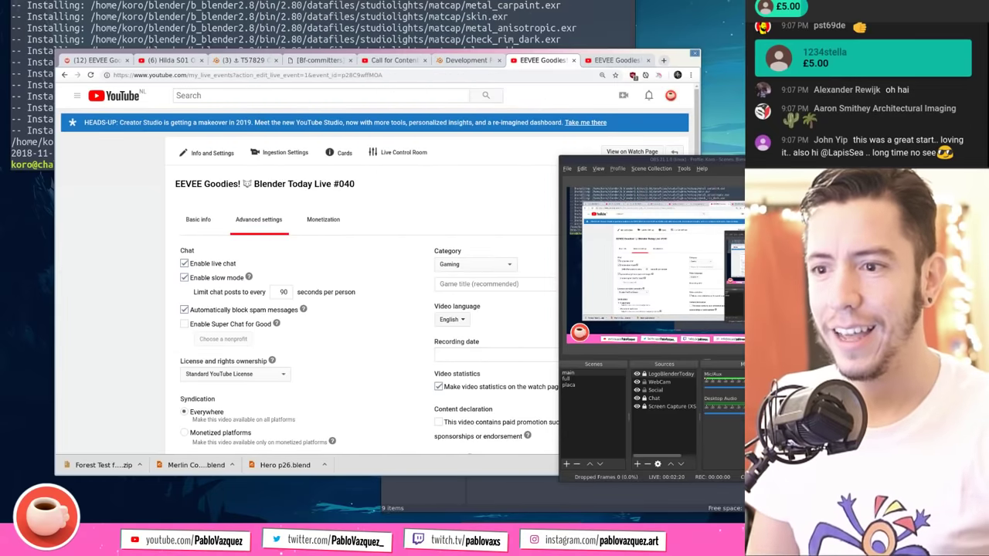
# Step: Raise Chrome above OBS and switch to the Blender.Today community post tab
pyautogui.click(297, 115)
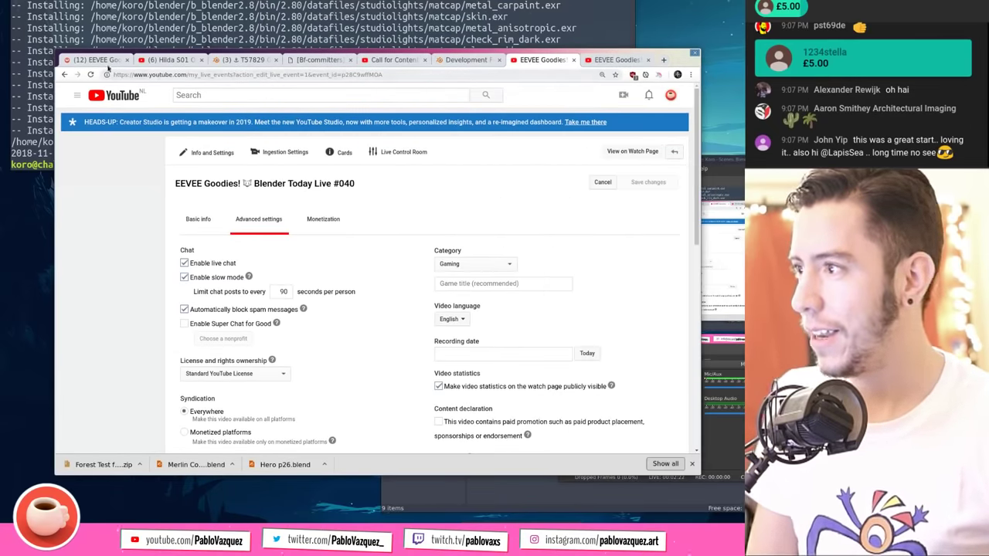
pyautogui.click(100, 60)
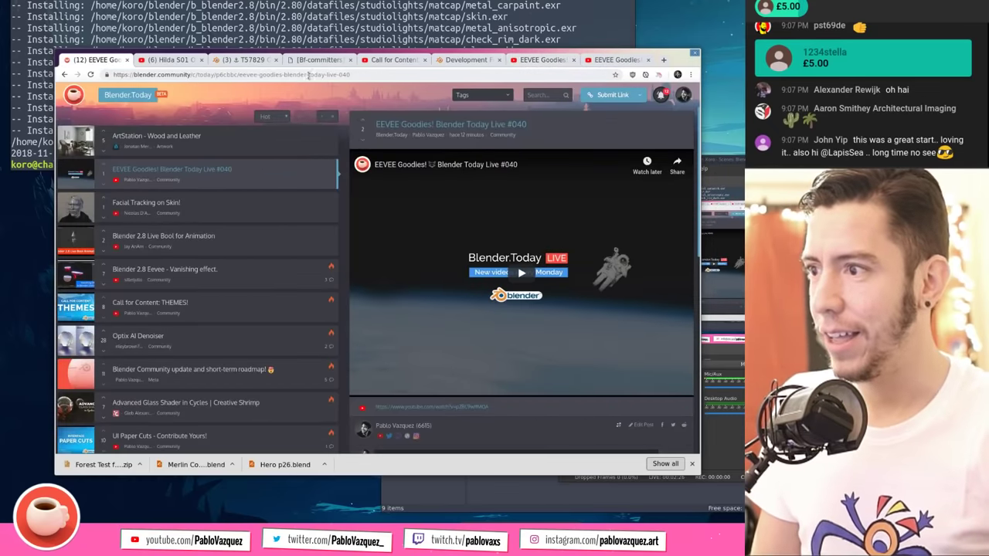
# Step: Copy the EEVEE Goodies post's web address from the address bar
pyautogui.click(416, 74)
pyautogui.rightClick(263, 75)
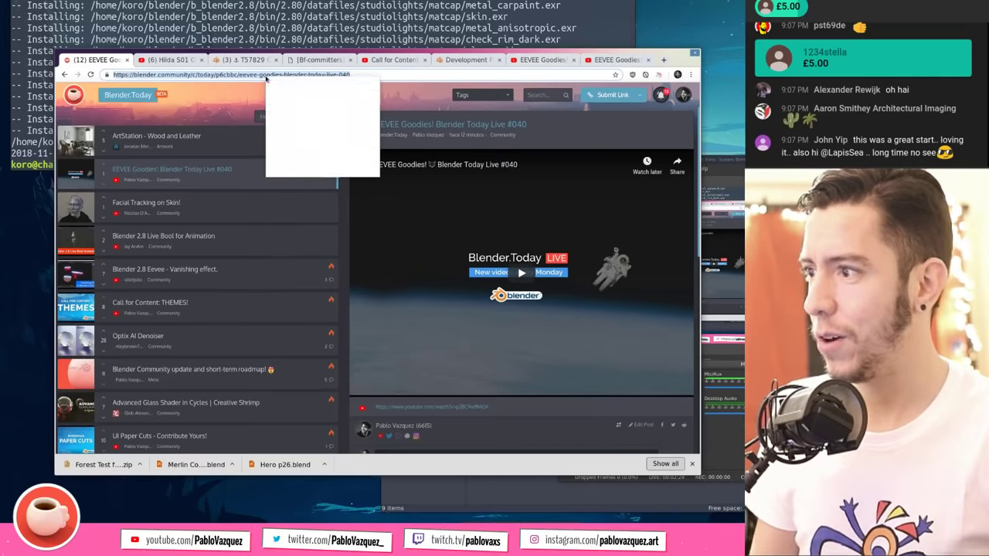
pyautogui.click(288, 104)
# Step: Reload the post, dismiss the downloads bar and return to the top of the page
pyautogui.click(241, 183)
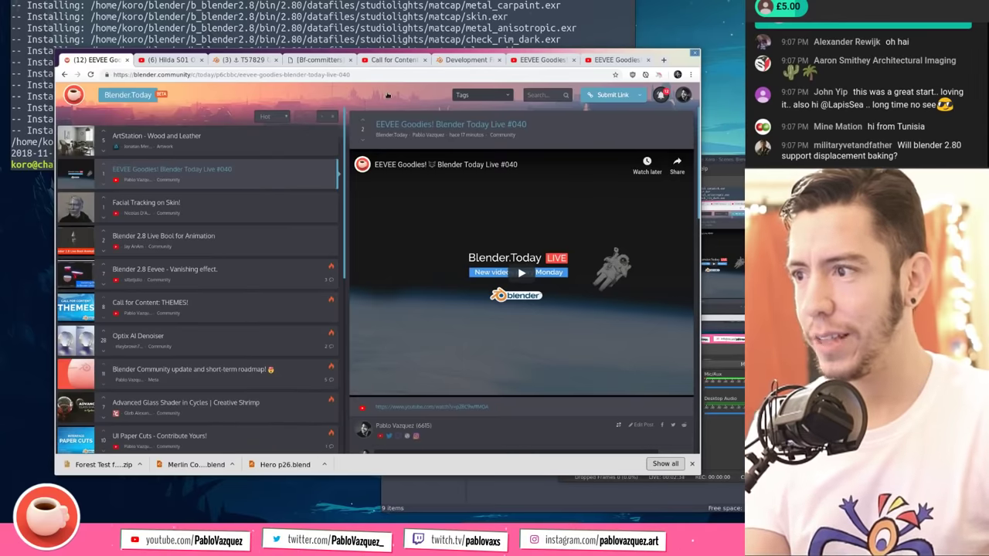
pyautogui.scroll(10, 512, 262)
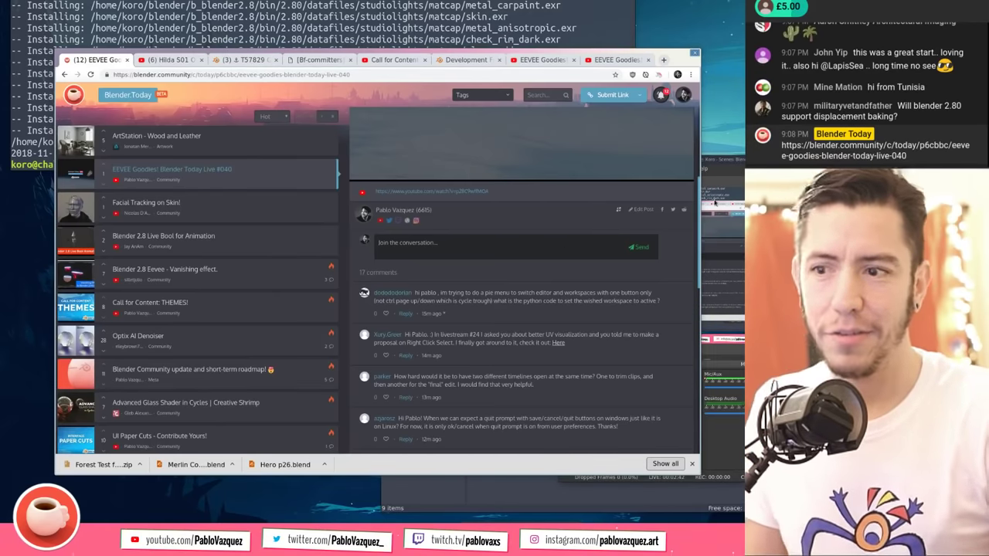
pyautogui.click(692, 464)
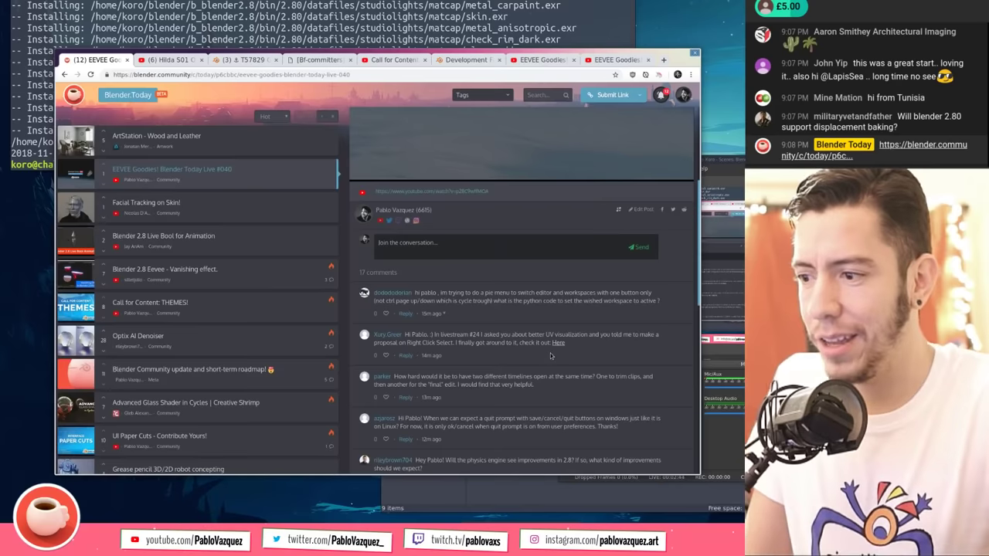
pyautogui.scroll(-5, 539, 330)
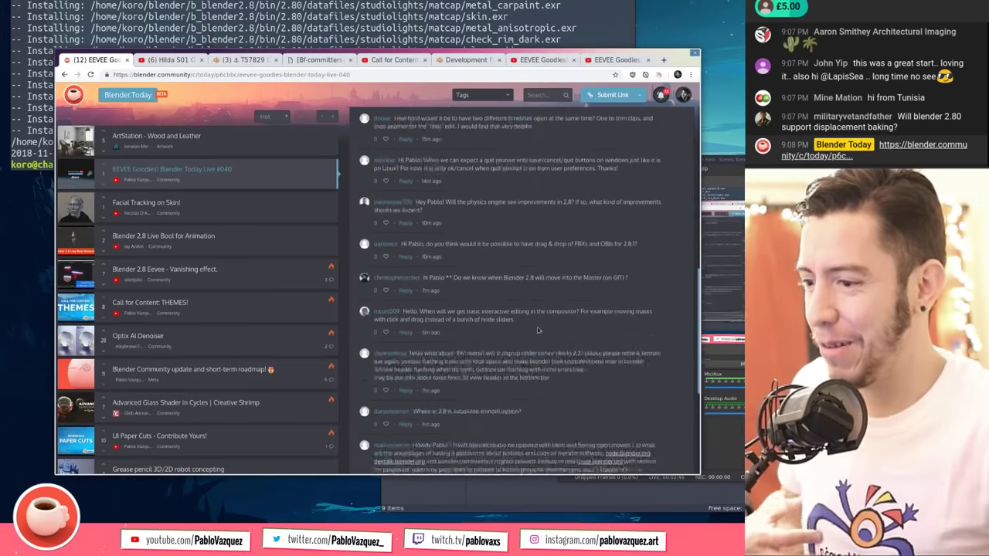
pyautogui.scroll(10, 539, 331)
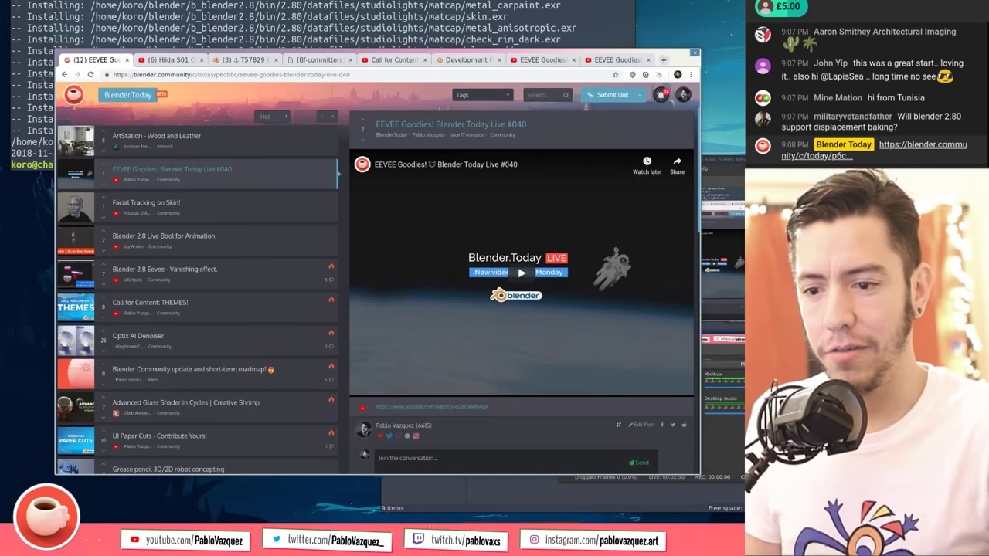
pyautogui.hotkey('alt', 'Tab')
pyautogui.moveTo(441, 177); pyautogui.dragTo(379, 176)
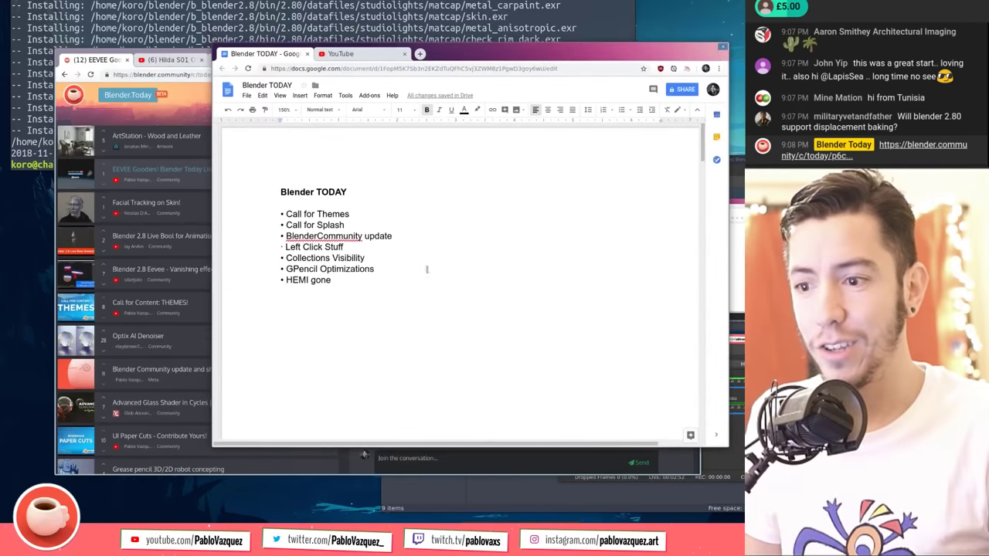
pyautogui.scroll(-1, 449, 275)
pyautogui.scroll(-15, 449, 276)
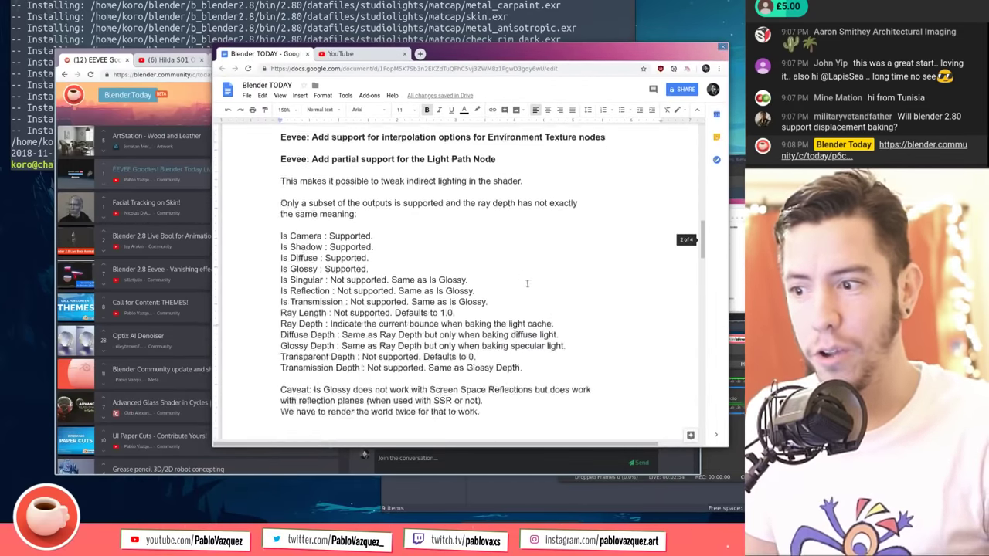
pyautogui.scroll(-15, 529, 280)
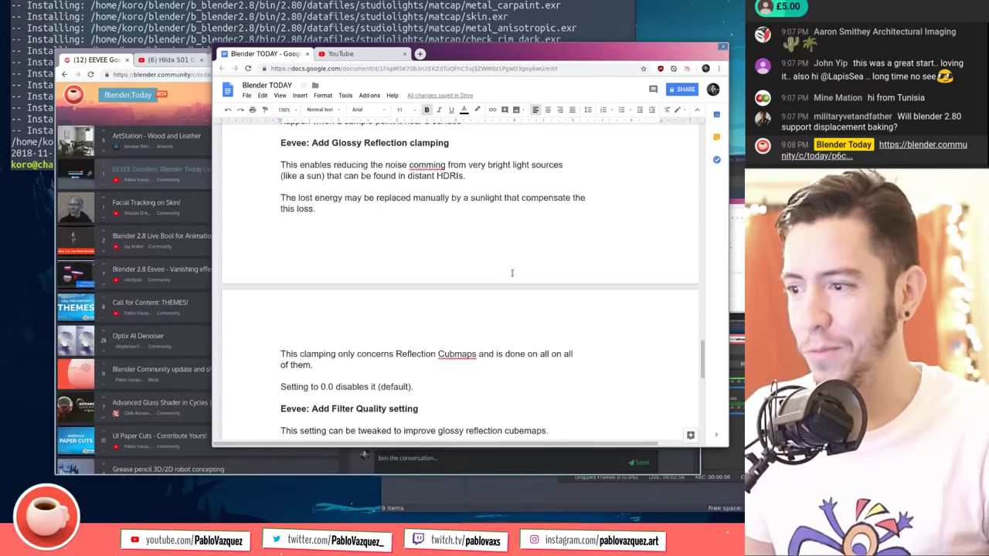
pyautogui.hotkey('alt', 'Tab')
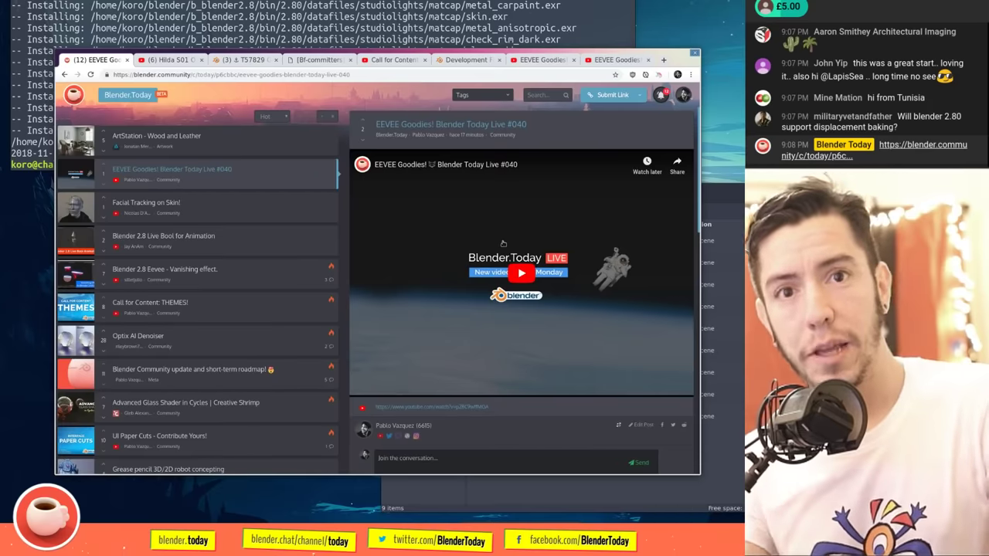
# Step: Leave the Blender.Today post for the Blender.Community front page through the All Communities list
pyautogui.scroll(-3, 478, 190)
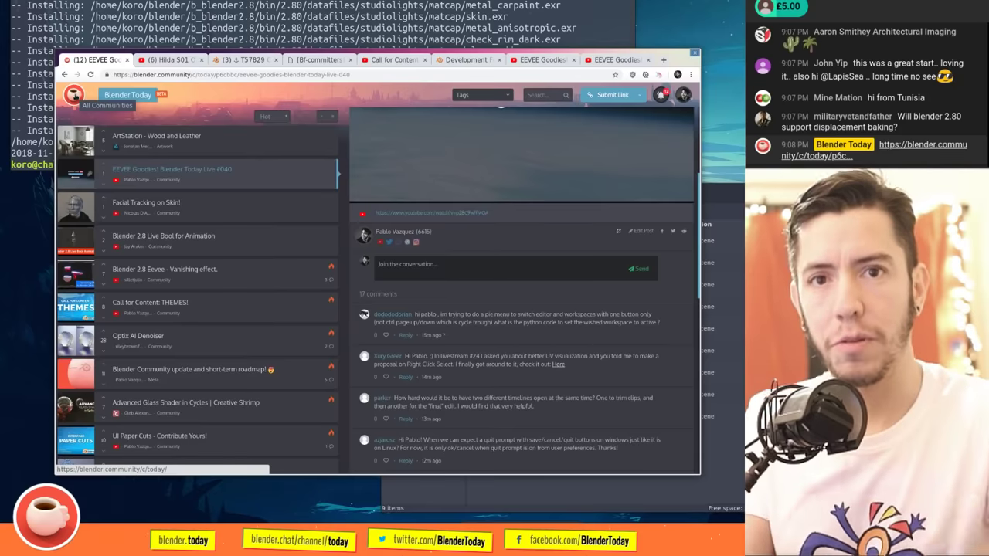
pyautogui.click(75, 95)
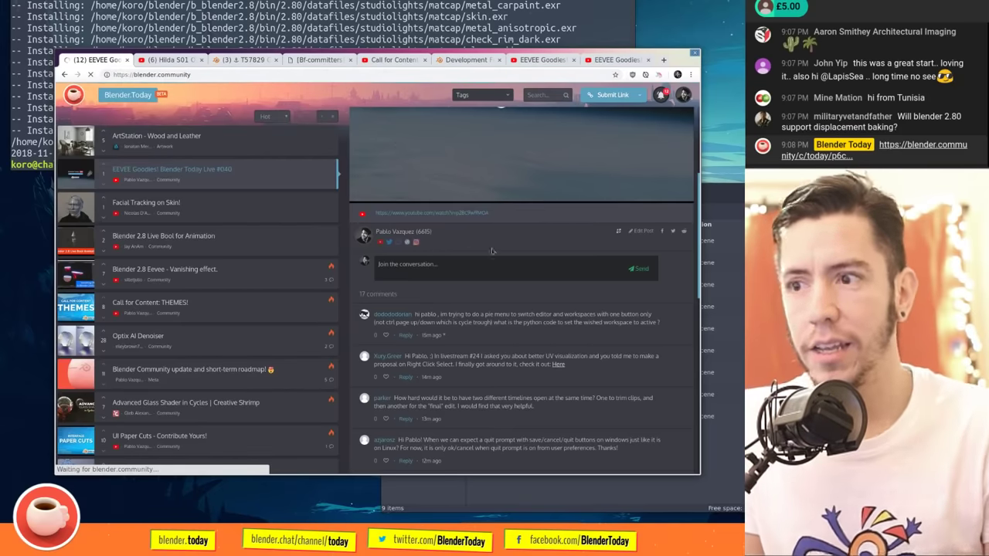
pyautogui.scroll(3, 491, 248)
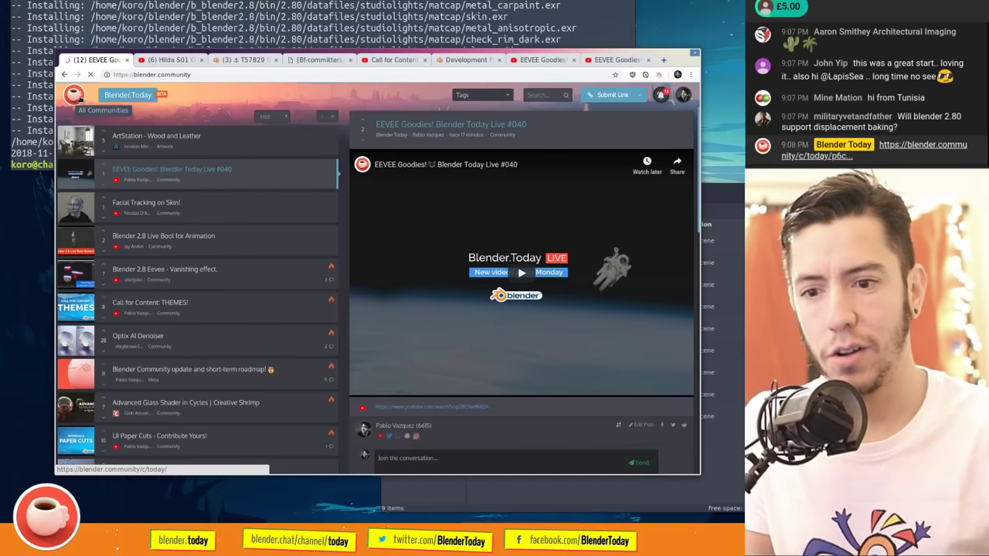
pyautogui.click(76, 95)
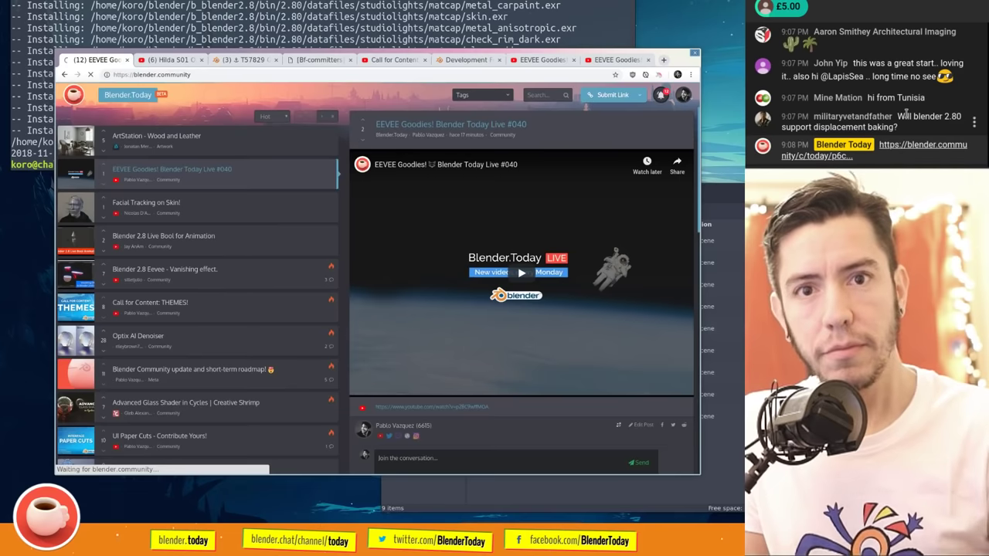
pyautogui.click(73, 94)
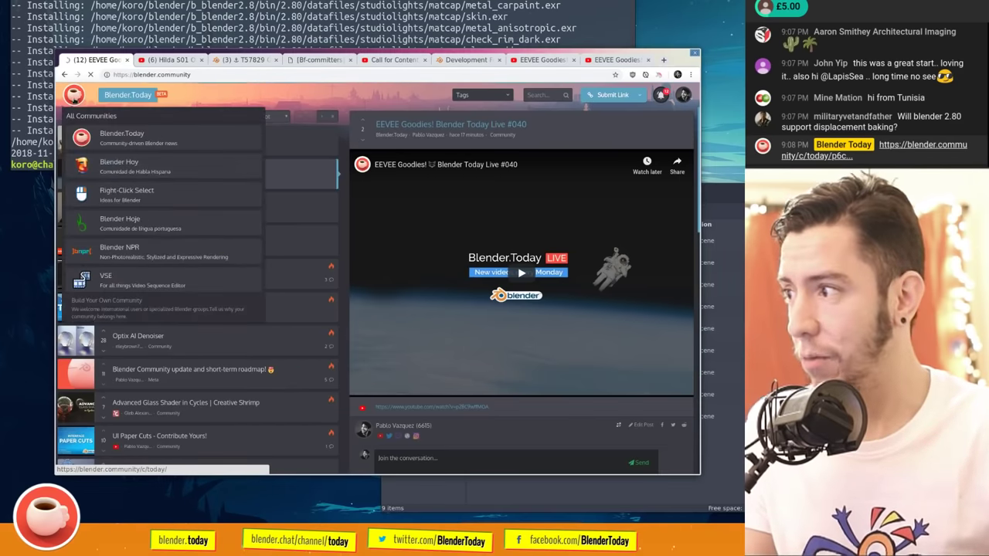
pyautogui.click(81, 194)
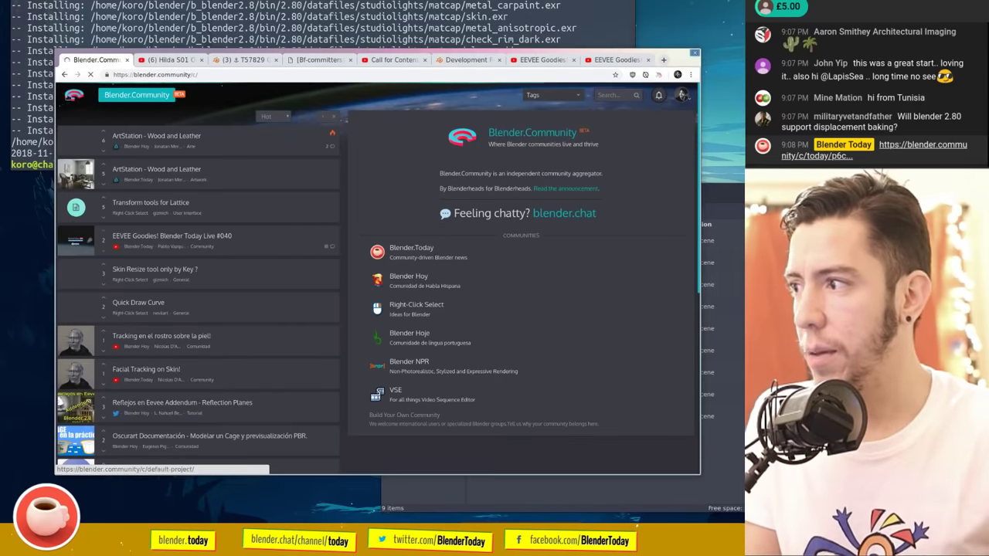
# Step: Try opening Right-Click Select from All Communities, then select the stalled page's address
pyautogui.click(74, 94)
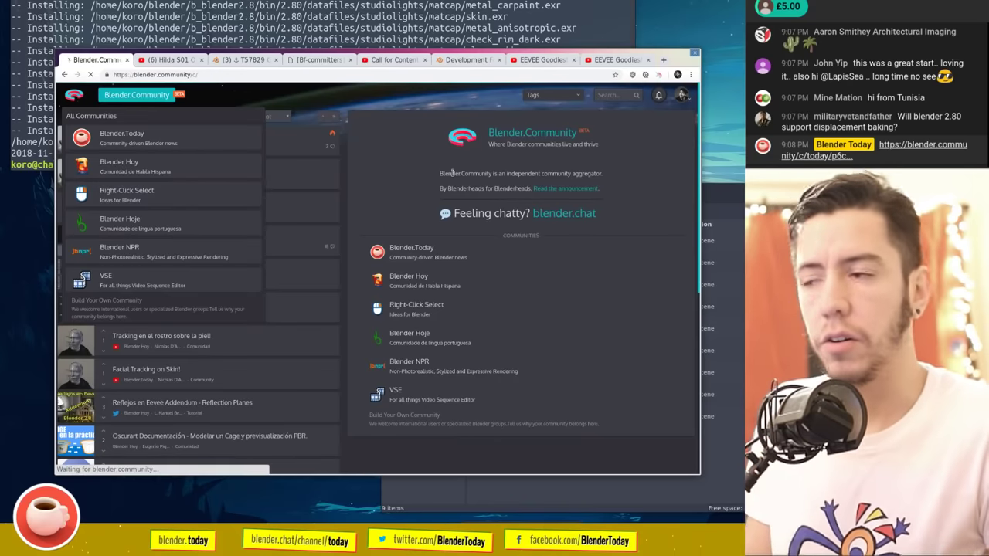
pyautogui.click(171, 205)
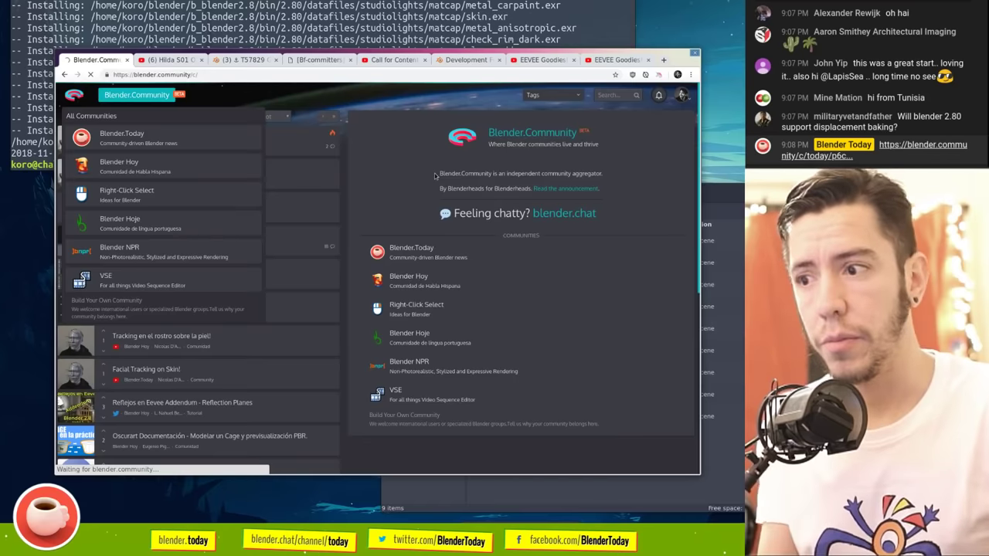
pyautogui.click(270, 75)
pyautogui.hotkey('ctrl', 'c')
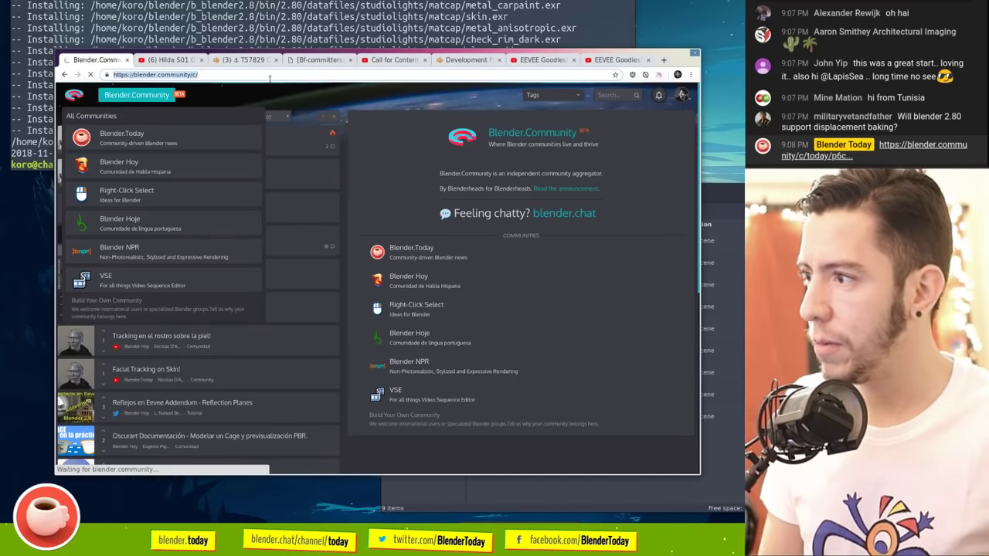
# Step: Close the stalled tab and load blender.community in a new private window
pyautogui.hotkey('ctrl', 'w')
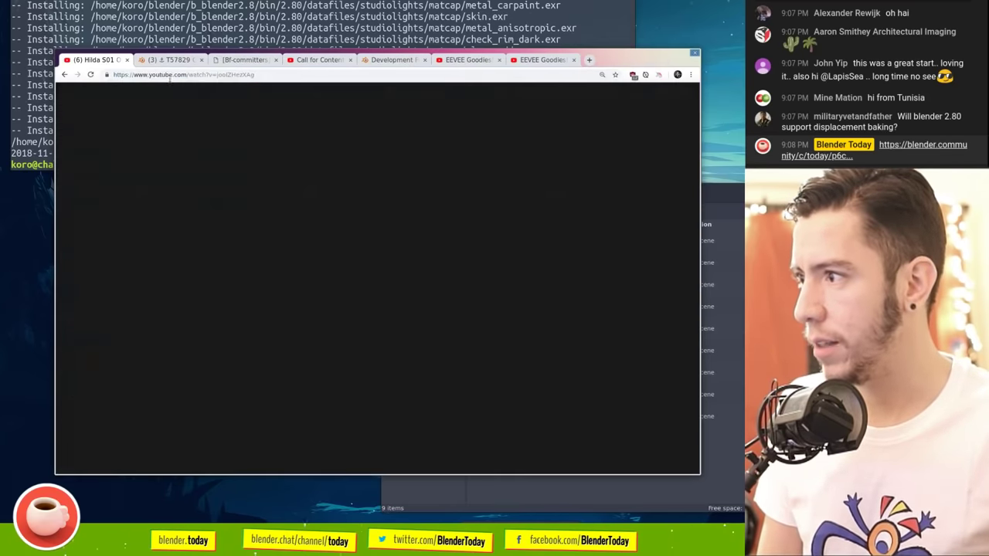
pyautogui.hotkey('ctrl', 'shift', 'n')
pyautogui.hotkey('ctrl', 'v')
pyautogui.press('Return')
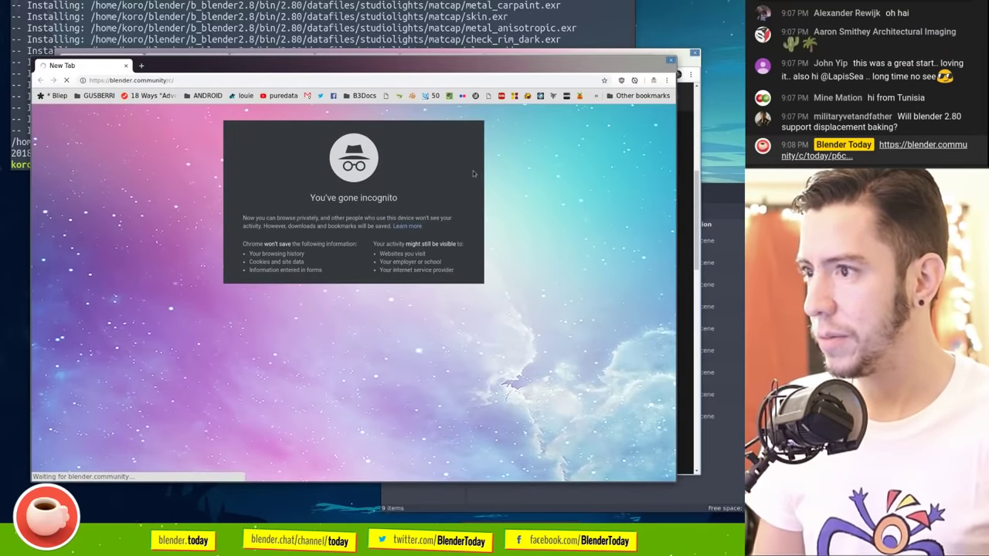
# Step: Load blender.org in the private window, then close that tab
pyautogui.hotkey('ctrl', 'l')
pyautogui.write('blender.org')
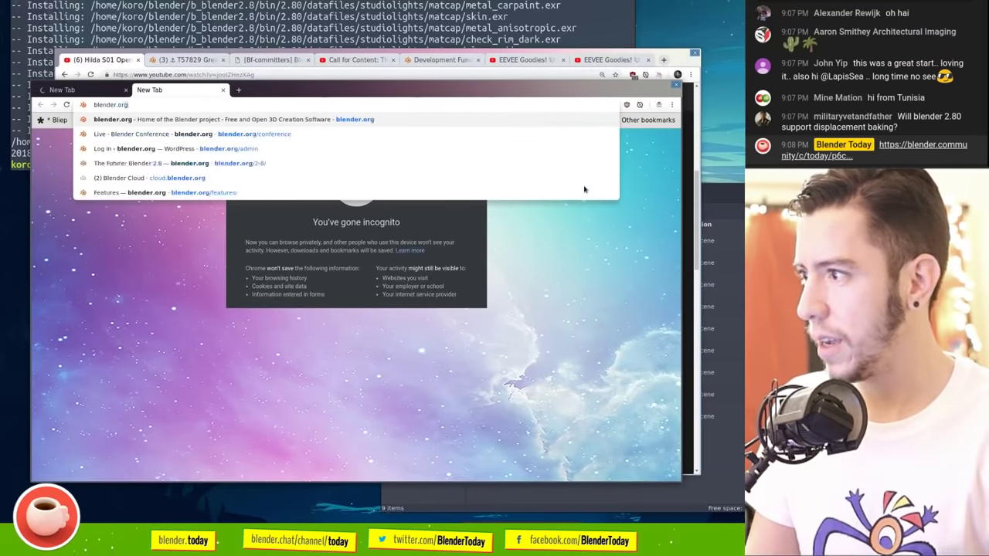
pyautogui.press('Return')
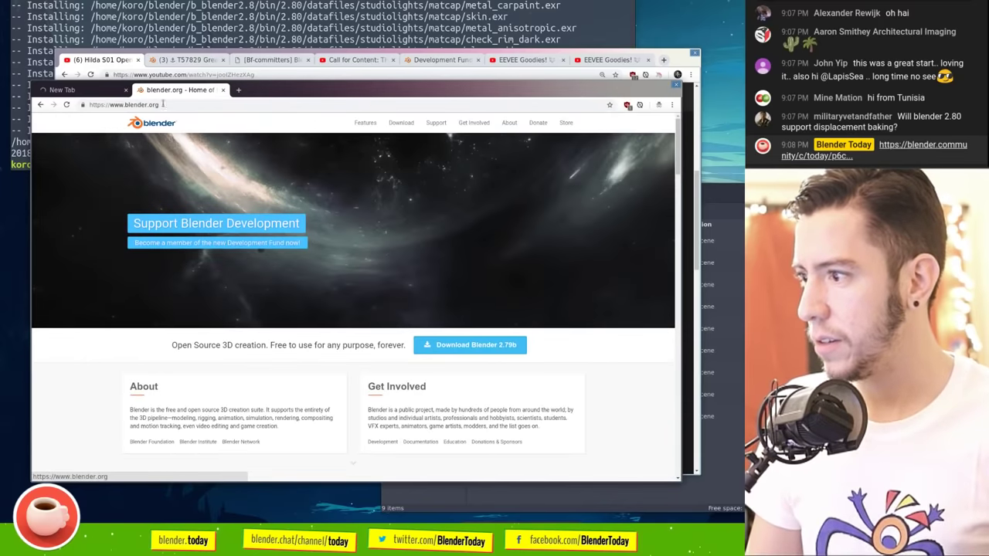
pyautogui.hotkey('ctrl', 'w')
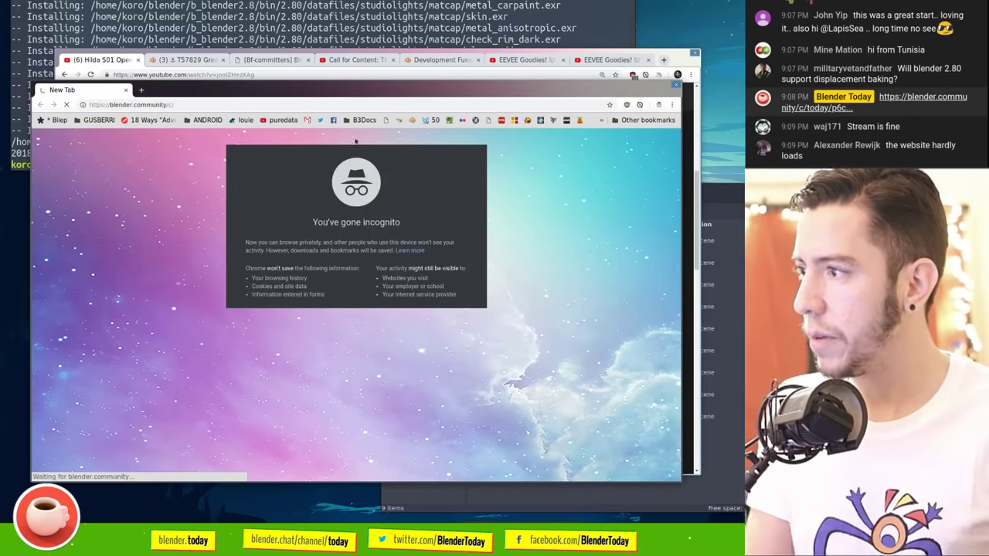
# Step: Nudge the private window right, make it narrower, then close it
pyautogui.moveTo(437, 88); pyautogui.dragTo(452, 93)
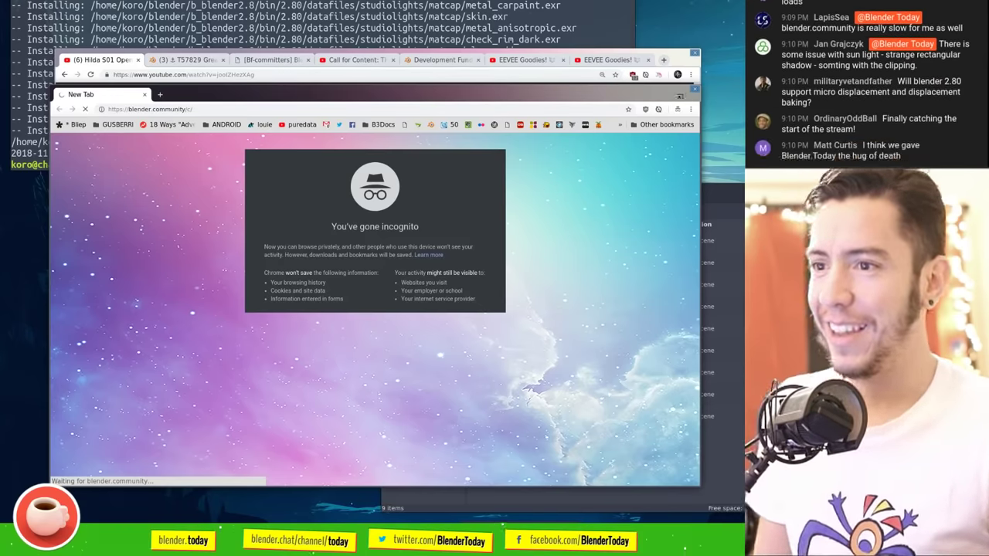
pyautogui.keyDown('alt'); pyautogui.moveTo(660, 107); pyautogui.dragTo(627, 110, button='right'); pyautogui.keyUp('alt')
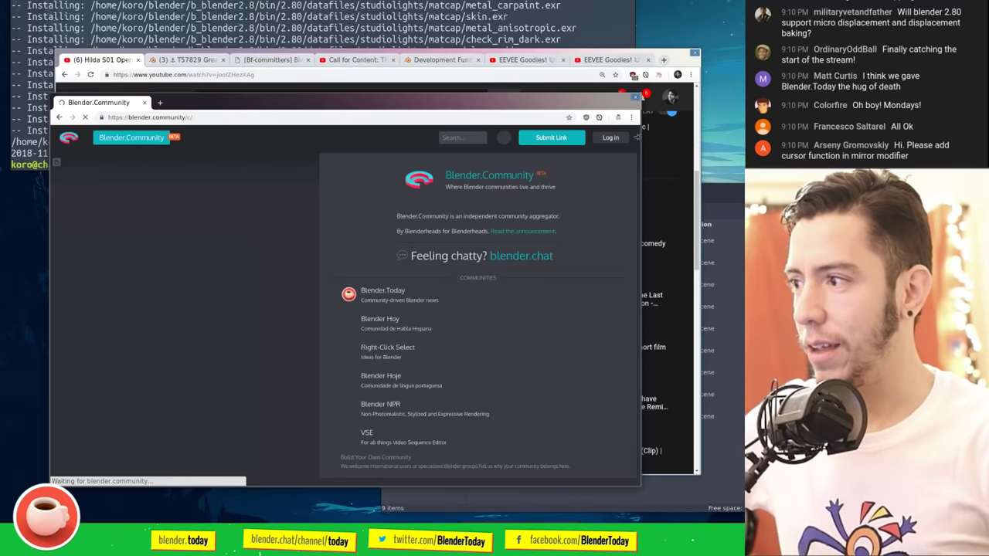
pyautogui.click(635, 99)
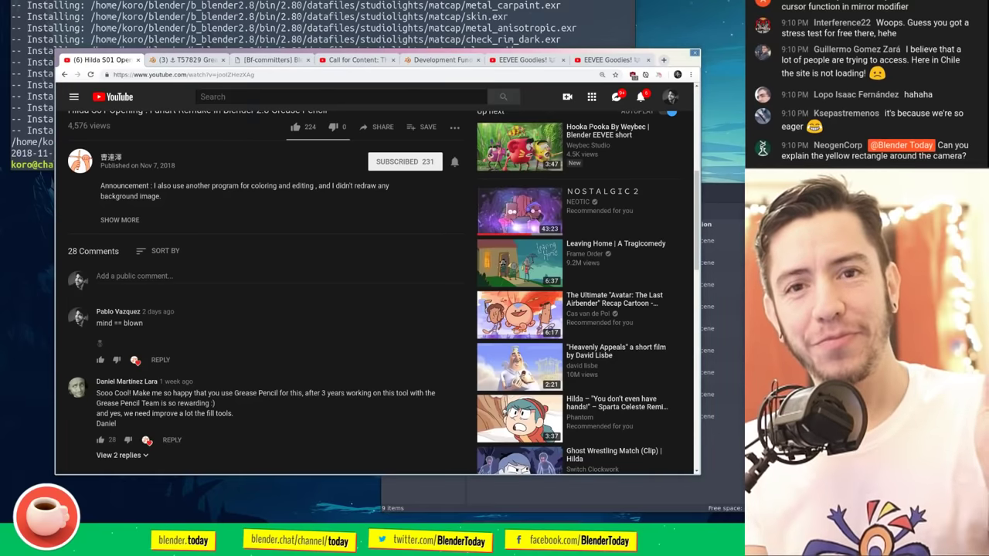
# Step: Reach Developer Talk via 'devt' and open 'Call for Content: Themes' under User Feedback
pyautogui.hotkey('ctrl', 't')
pyautogui.write('devtalk.blender.org')
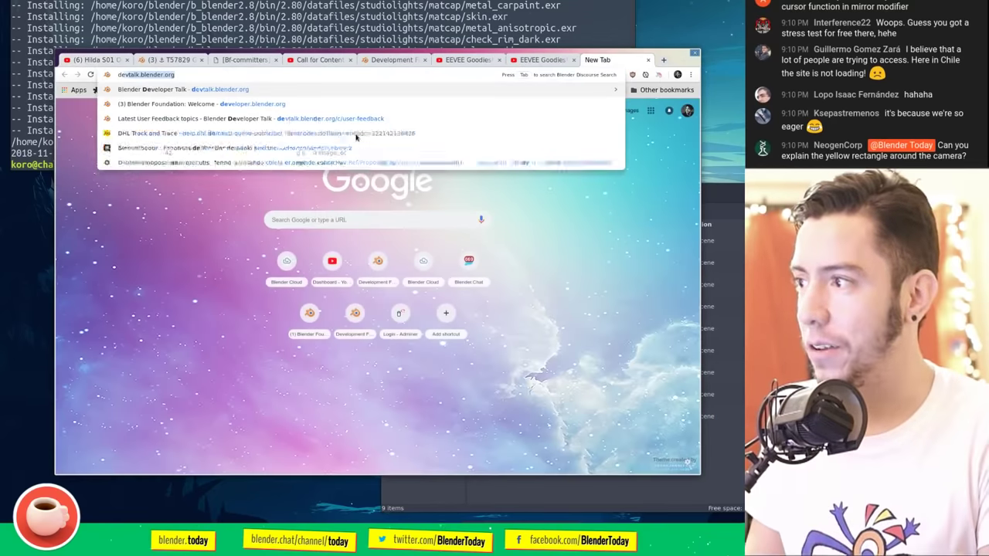
pyautogui.press('Return')
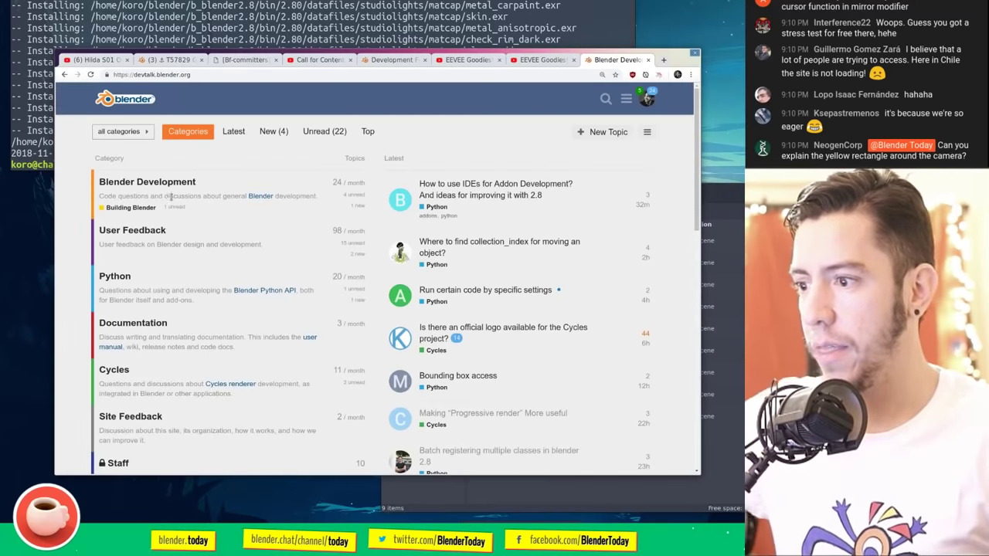
pyautogui.click(146, 233)
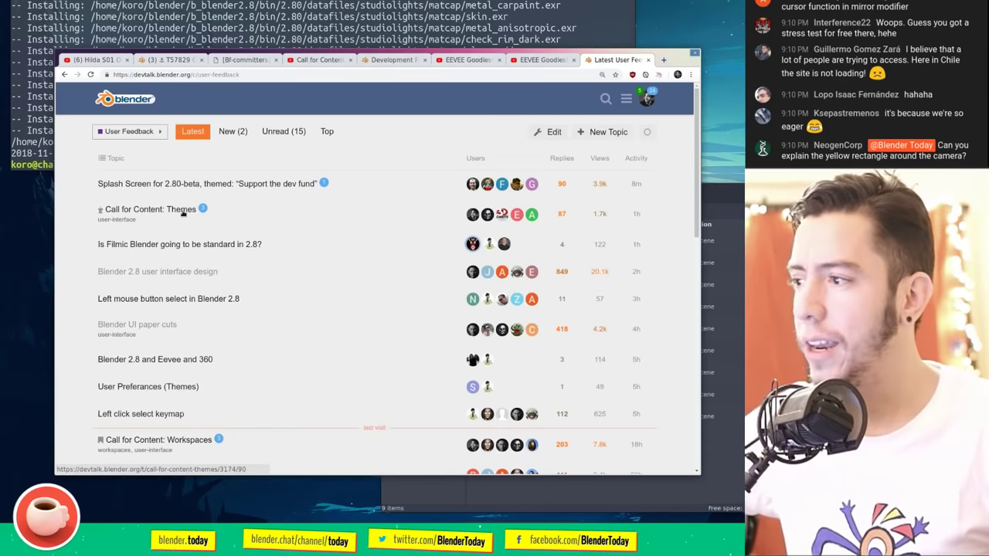
pyautogui.click(183, 215)
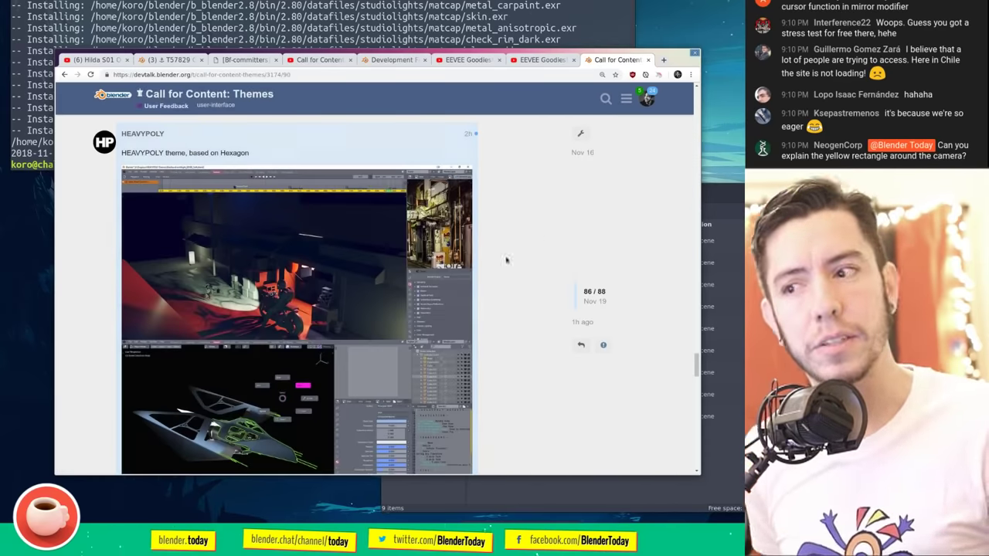
# Step: Jump to the Themes topic's first post using the Nov 16 timeline date
pyautogui.scroll(5, 506, 260)
pyautogui.click(585, 152)
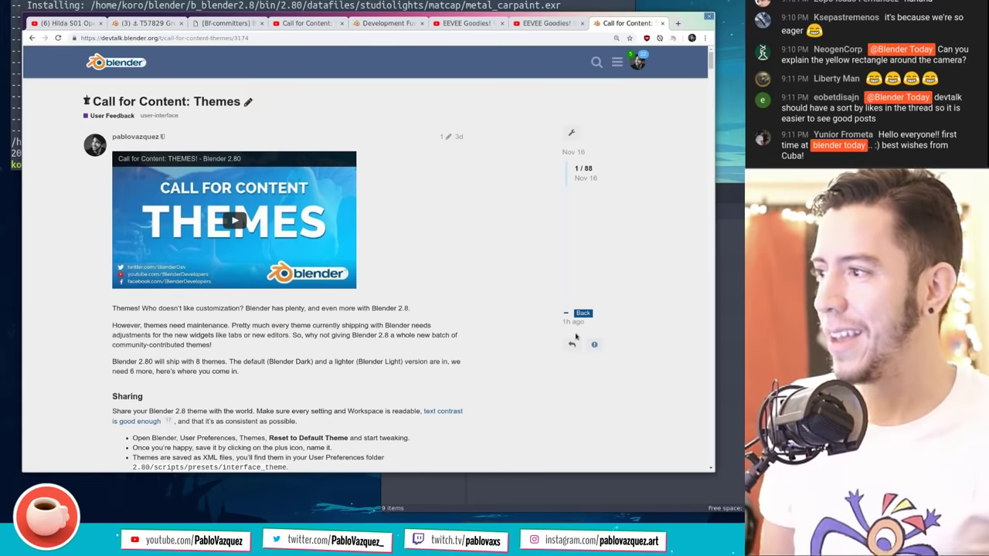
# Step: Scroll down the thread and enlarge the white-theme three-cube screenshot
pyautogui.scroll(-10, 540, 306)
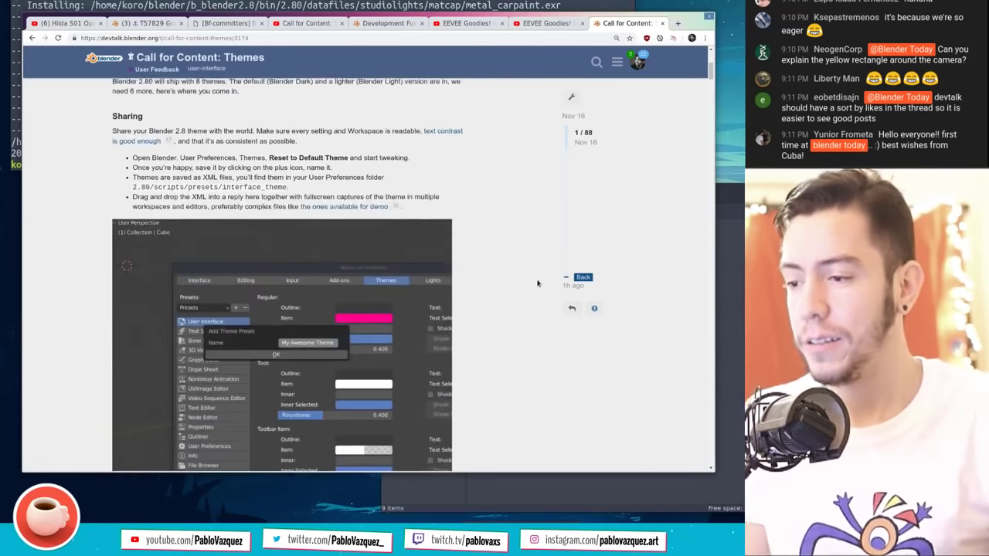
pyautogui.moveTo(708, 79); pyautogui.dragTo(725, 312)
pyautogui.scroll(-5, 468, 250)
pyautogui.scroll(4, 725, 310)
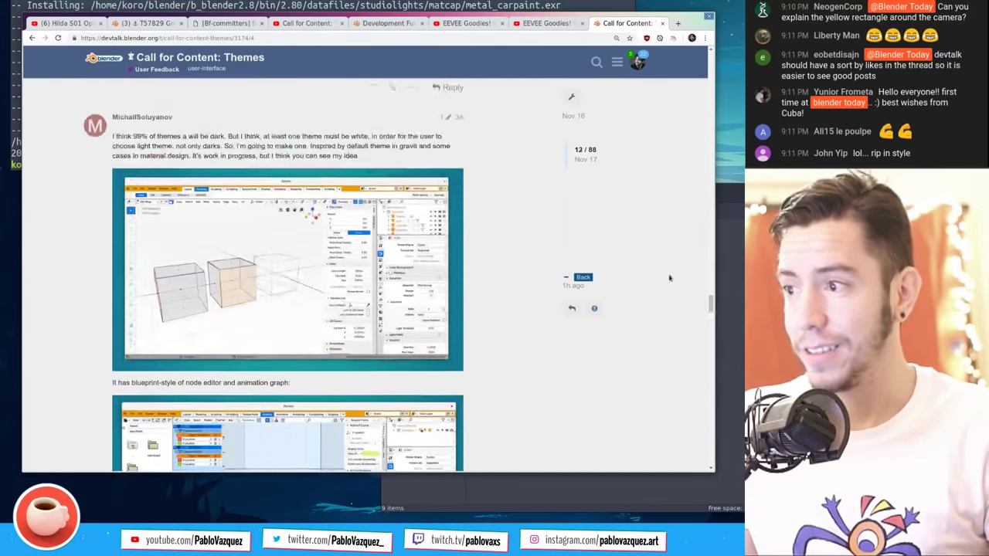
pyautogui.click(275, 265)
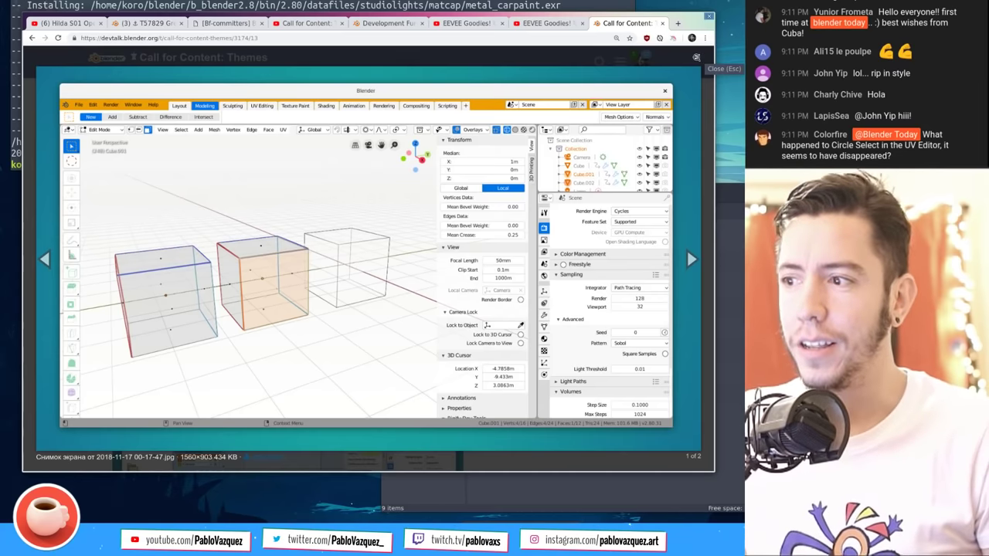
# Step: Close the cube screenshot, scroll down, and view the cake render screenshot enlarged
pyautogui.click(696, 57)
pyautogui.scroll(-3, 621, 275)
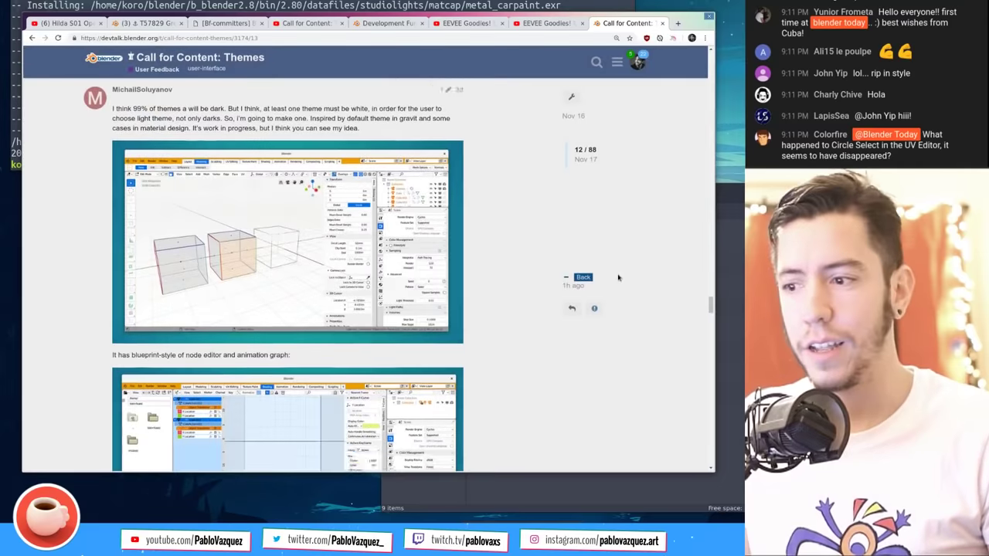
pyautogui.moveTo(712, 310); pyautogui.dragTo(709, 386)
pyautogui.moveTo(711, 249); pyautogui.dragTo(709, 360)
pyautogui.scroll(2, 710, 360)
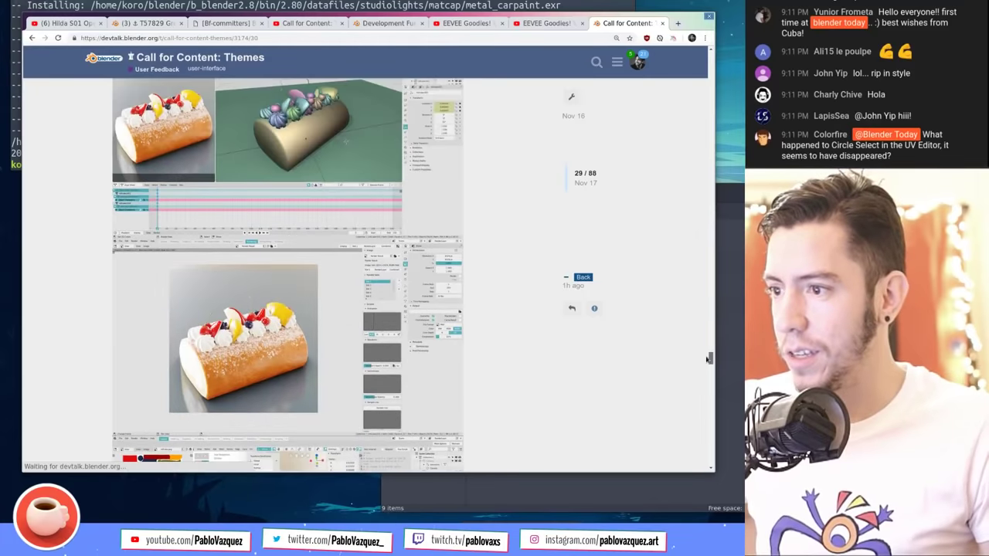
pyautogui.click(278, 371)
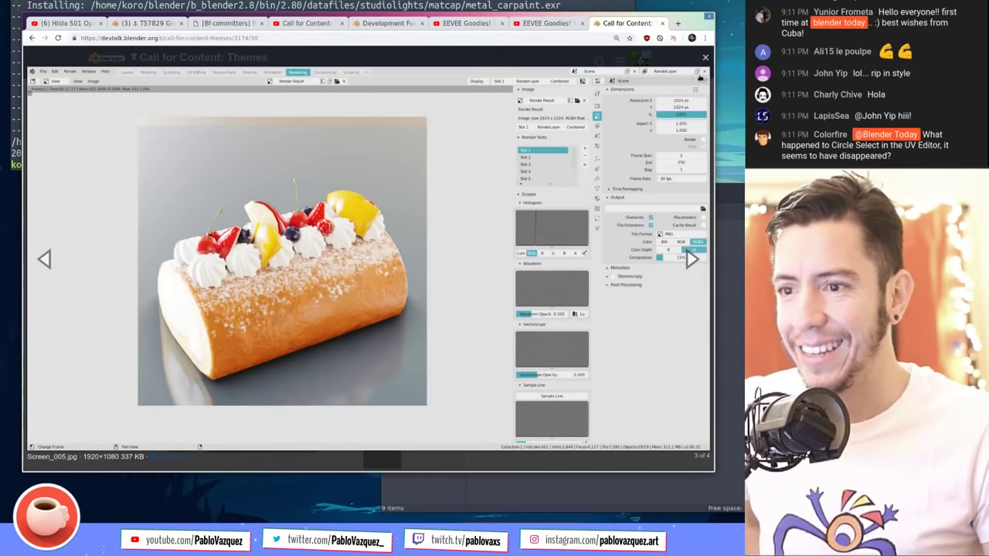
pyautogui.click(704, 57)
# Step: View the earlier cake scene and the colourful theme screenshots enlarged
pyautogui.scroll(5, 374, 266)
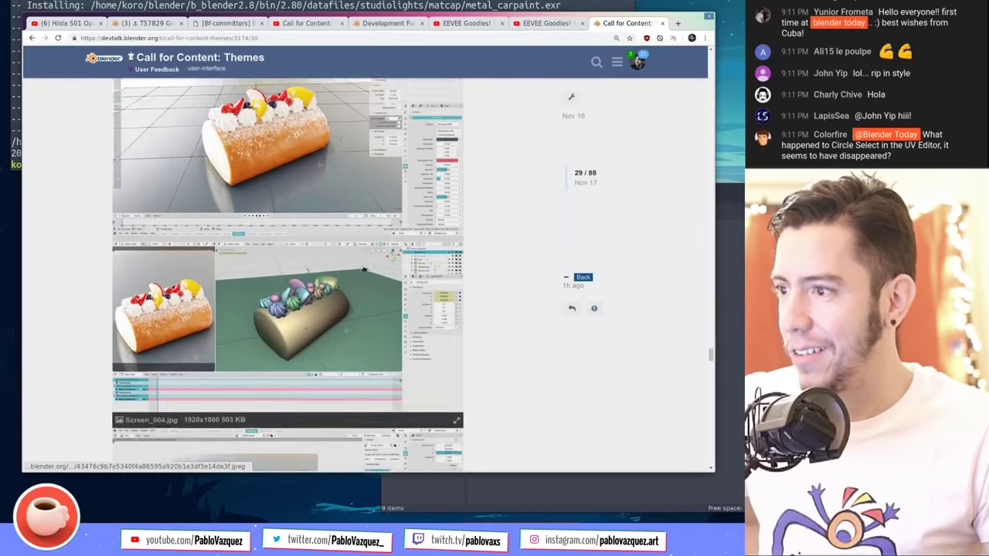
pyautogui.click(374, 278)
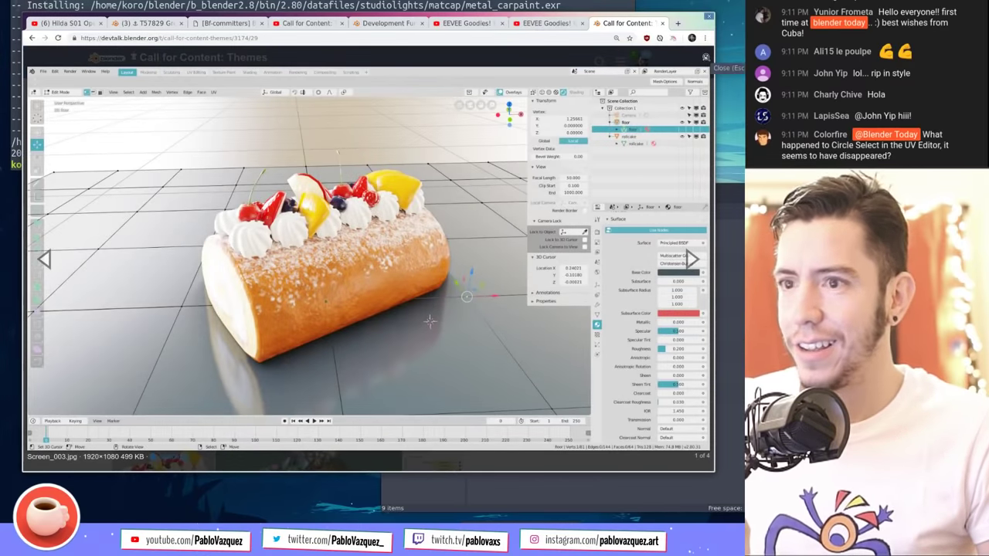
pyautogui.click(705, 58)
pyautogui.scroll(-5, 519, 310)
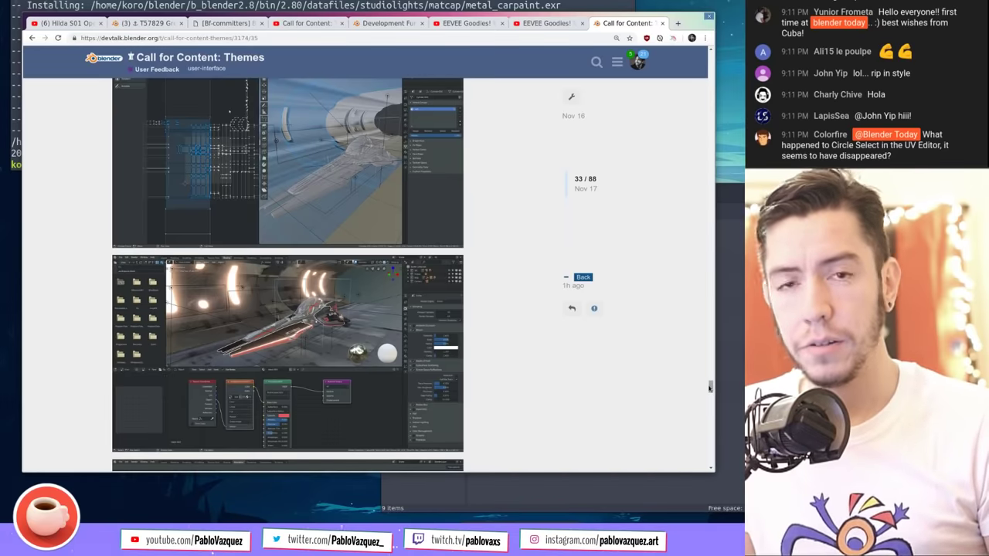
pyautogui.moveTo(710, 387); pyautogui.dragTo(712, 438)
pyautogui.scroll(-10, 566, 409)
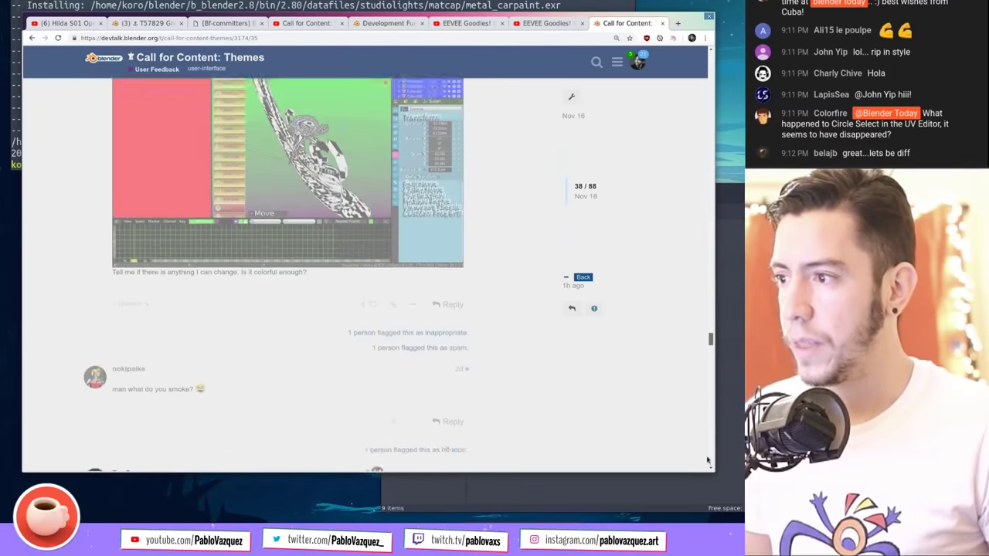
pyautogui.scroll(-1, 533, 394)
pyautogui.click(334, 258)
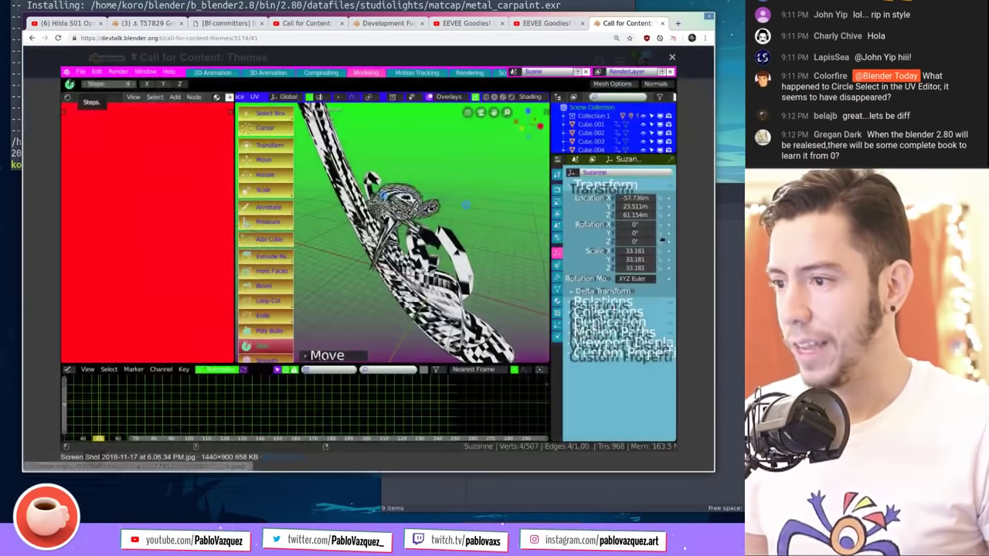
pyautogui.click(707, 217)
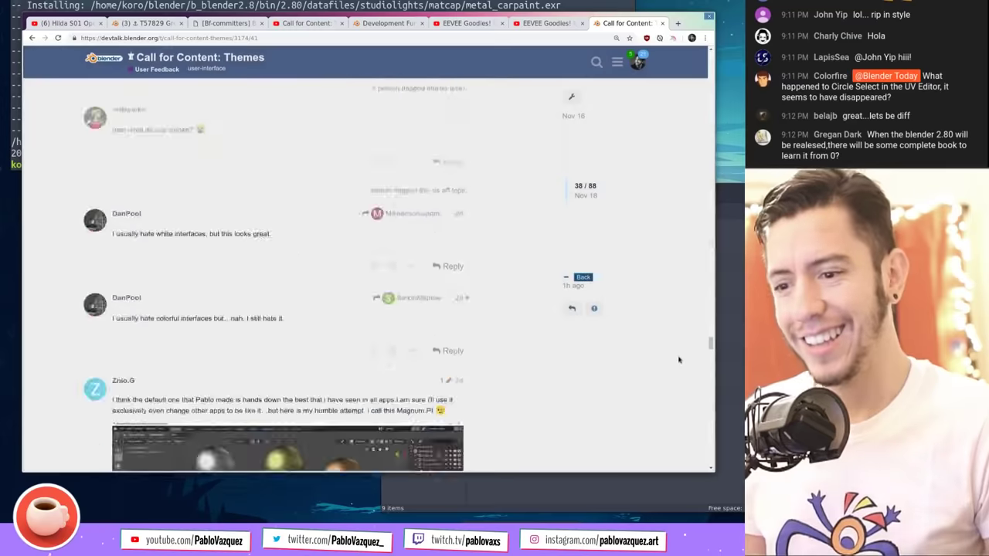
# Step: Scroll further down to the odyssey theme post and view odessey2.jpg enlarged
pyautogui.scroll(-5, 661, 371)
pyautogui.scroll(-3, 660, 383)
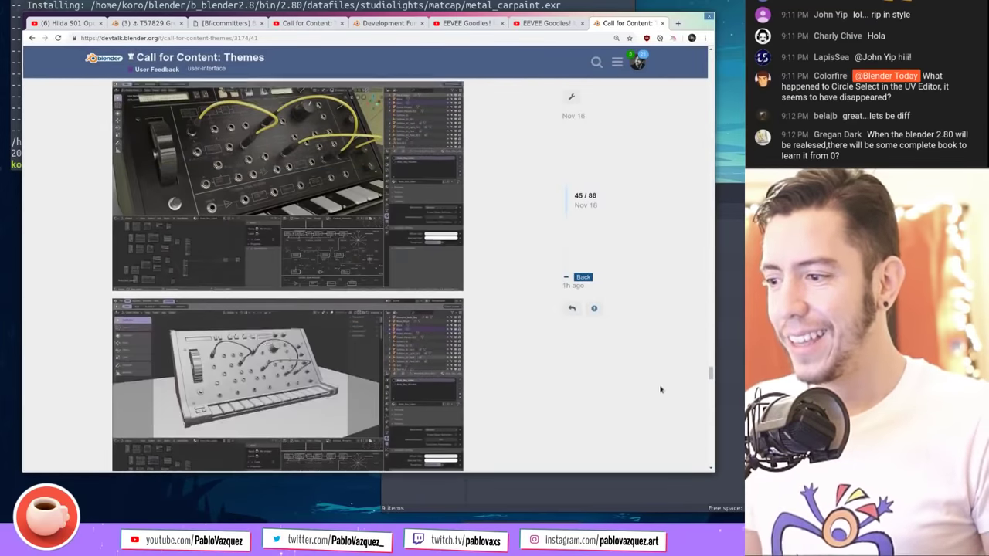
pyautogui.moveTo(710, 379); pyautogui.dragTo(710, 439)
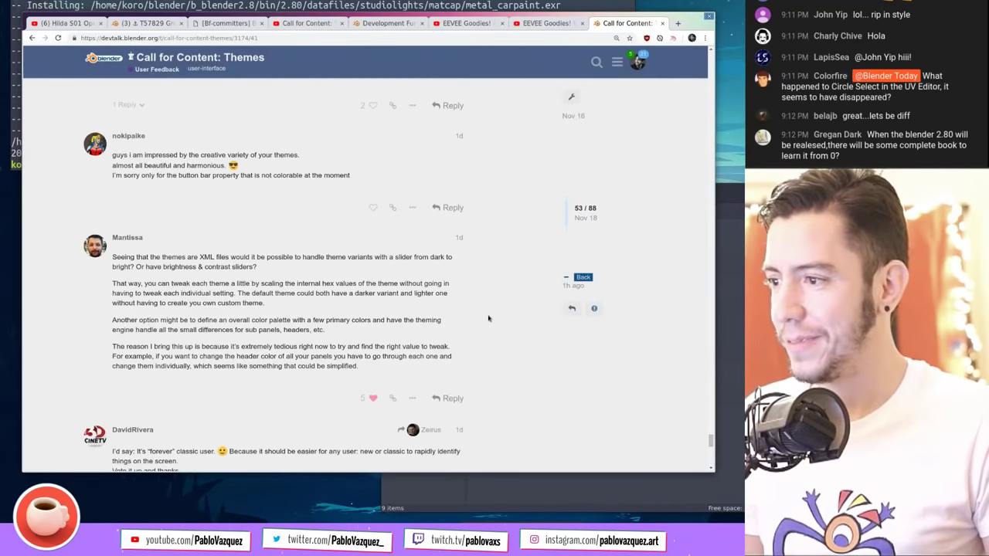
pyautogui.scroll(-10, 491, 323)
pyautogui.scroll(-5, 492, 323)
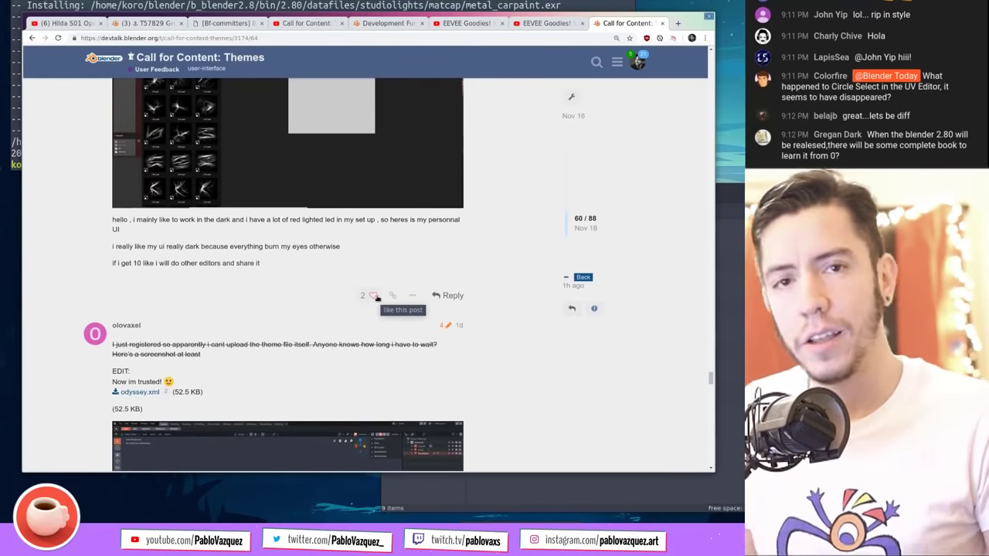
pyautogui.scroll(-3, 383, 313)
pyautogui.scroll(-1, 386, 320)
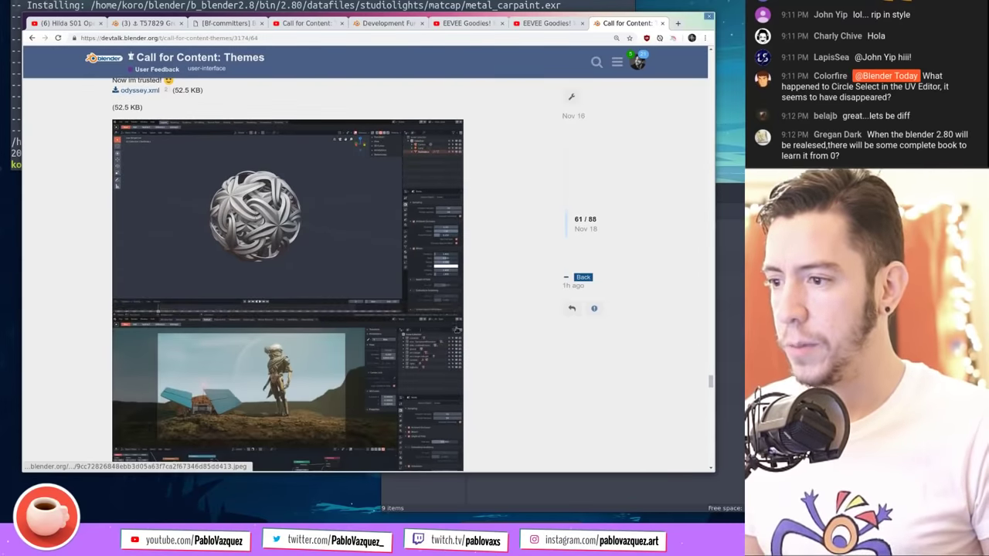
pyautogui.scroll(1, 363, 286)
pyautogui.scroll(1, 358, 282)
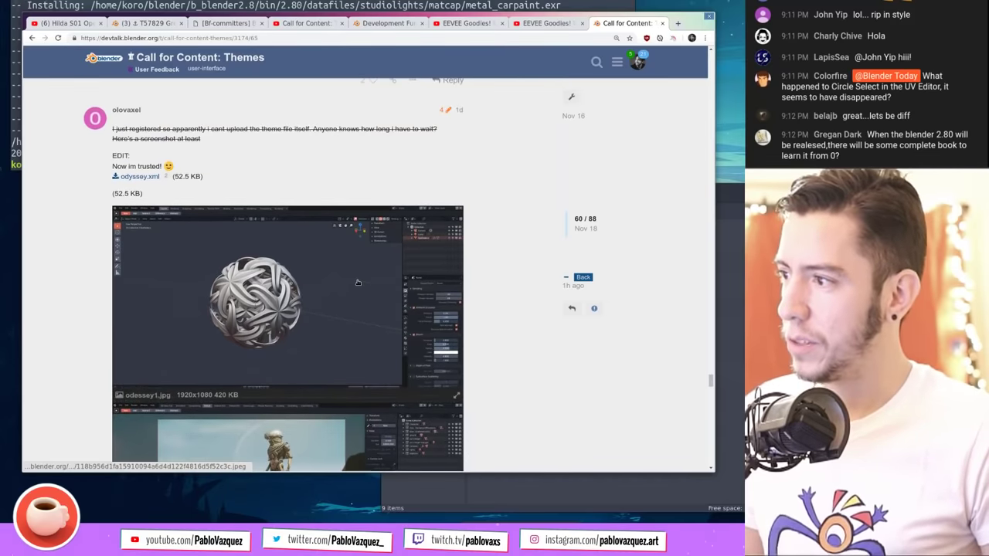
pyautogui.scroll(-5, 358, 282)
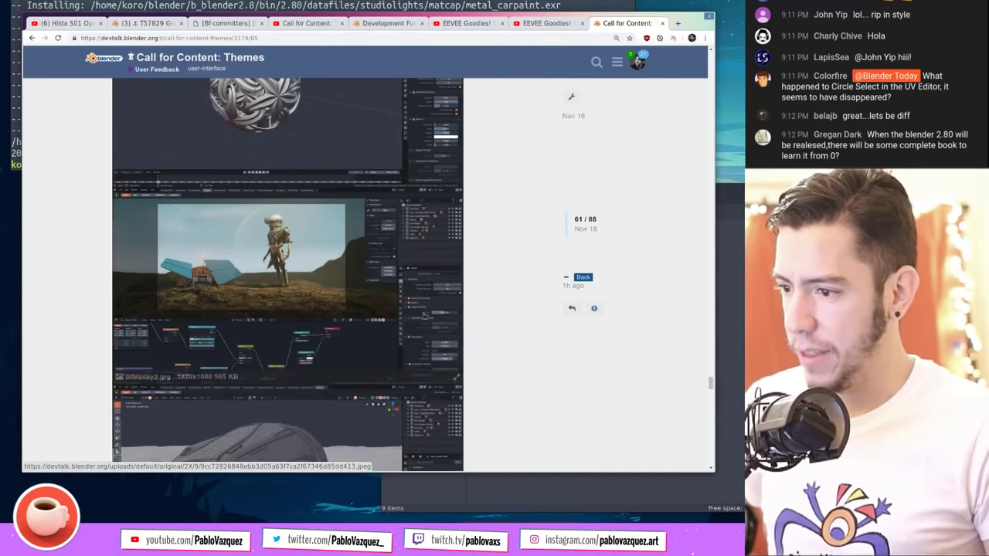
pyautogui.click(405, 299)
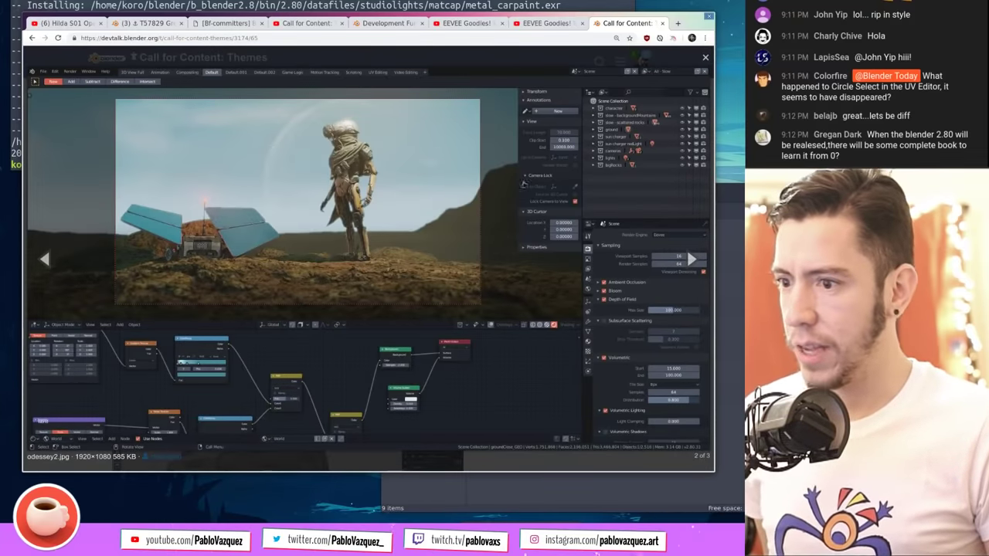
pyautogui.click(704, 57)
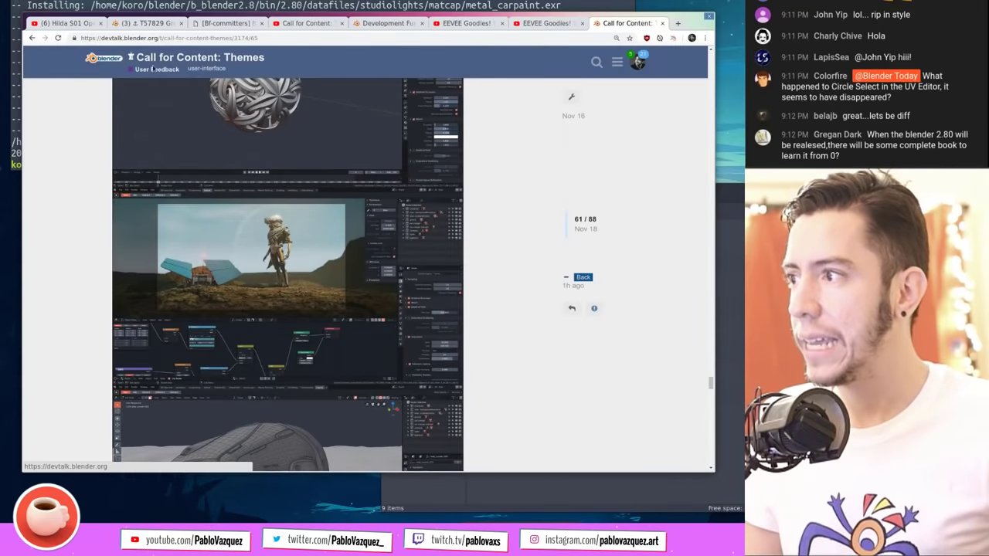
# Step: Go back to the forum home, open User Feedback, and move up the splash screen thread
pyautogui.click(116, 64)
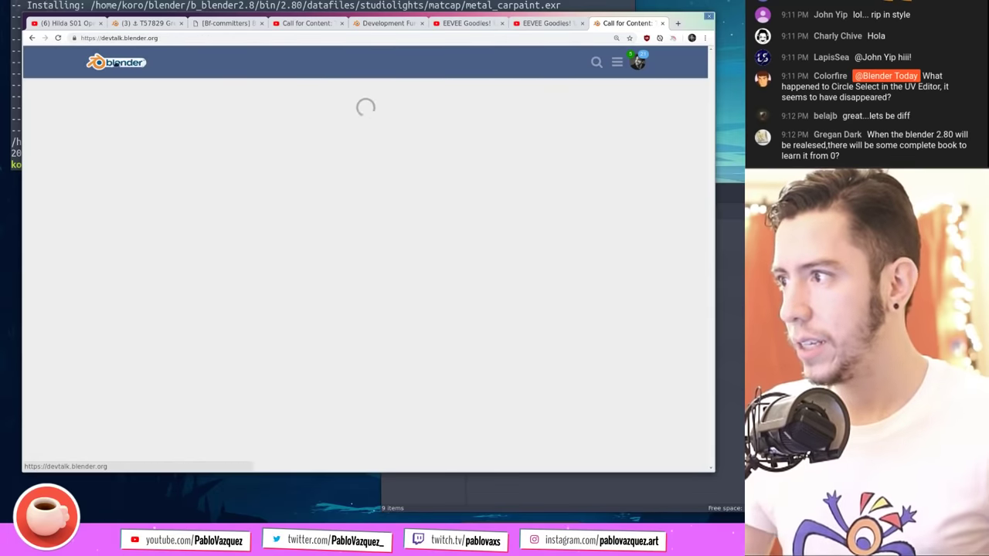
pyautogui.click(148, 193)
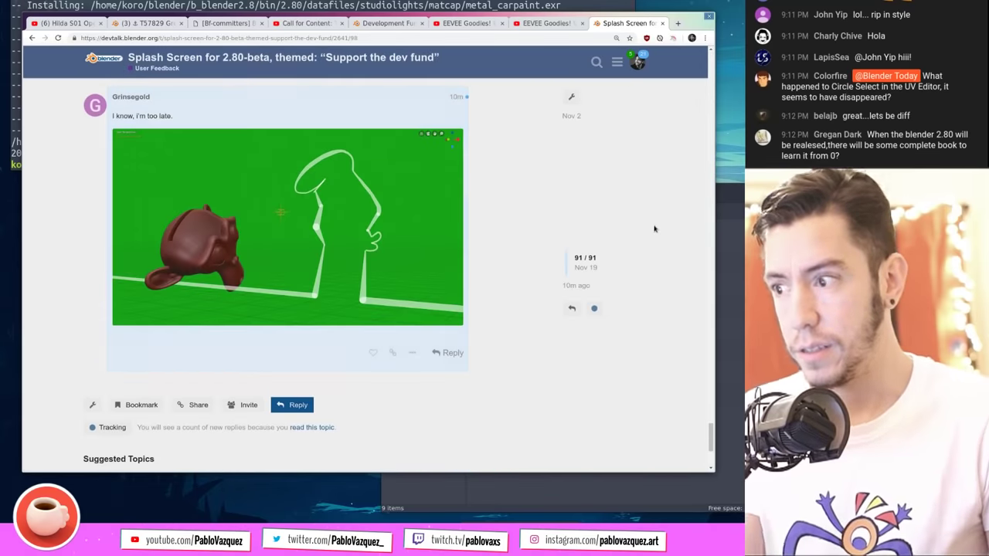
pyautogui.scroll(5, 474, 227)
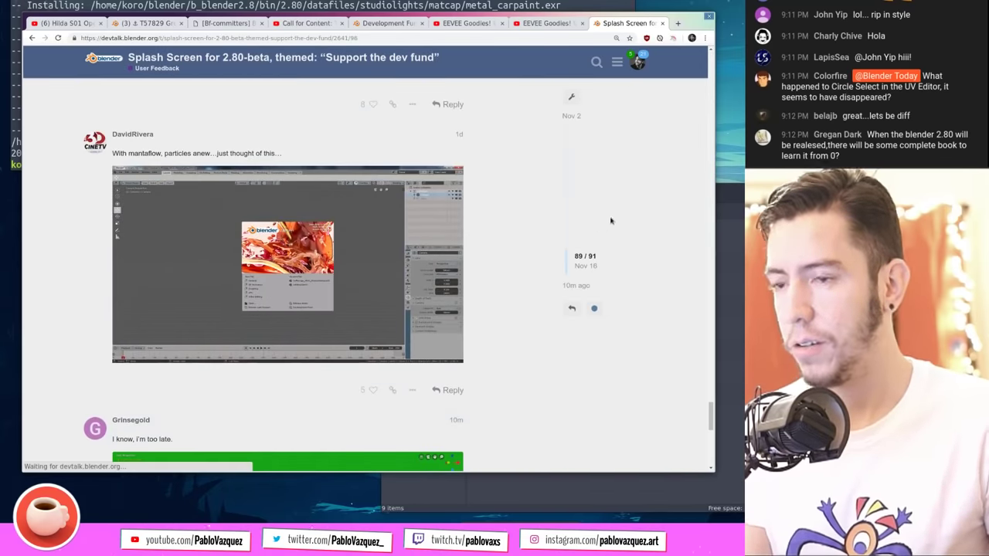
pyautogui.moveTo(711, 416); pyautogui.dragTo(719, 382)
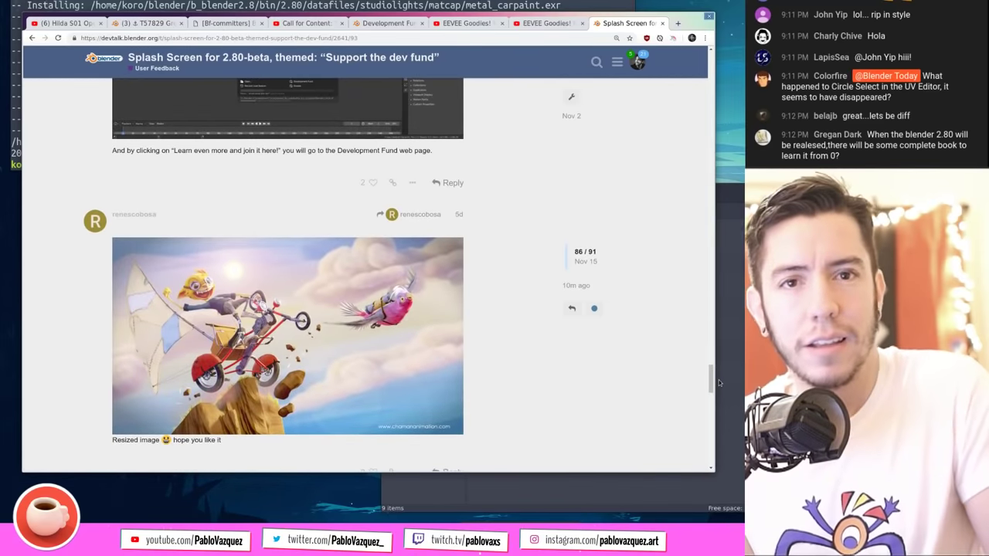
pyautogui.moveTo(718, 382); pyautogui.dragTo(711, 321)
# Step: View the bughunters splash image enlarged twice
pyautogui.click(367, 328)
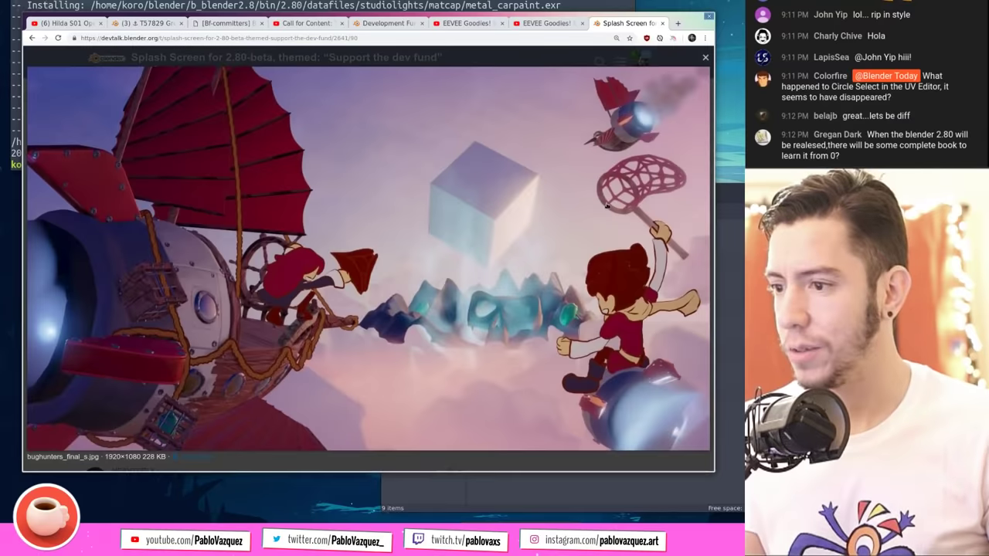
pyautogui.click(705, 57)
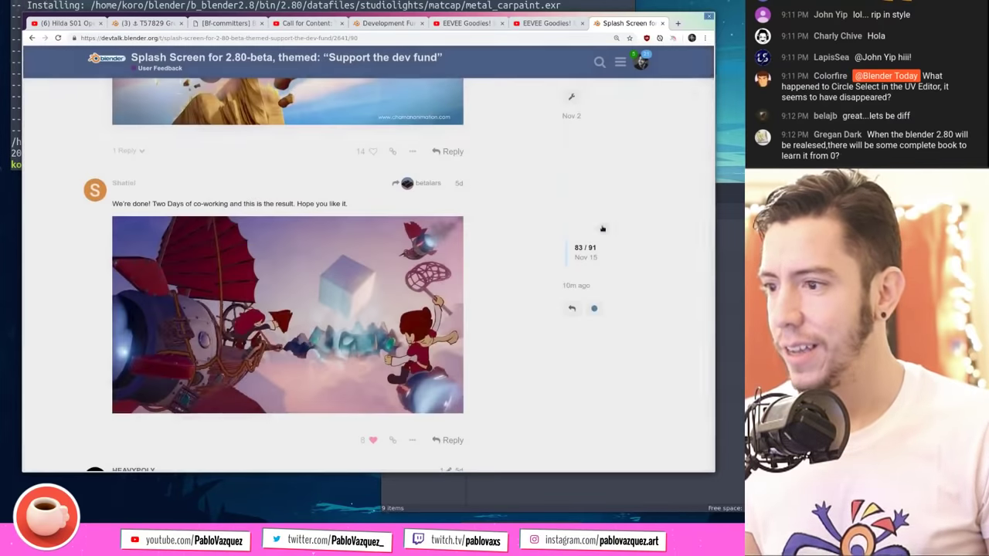
pyautogui.click(317, 317)
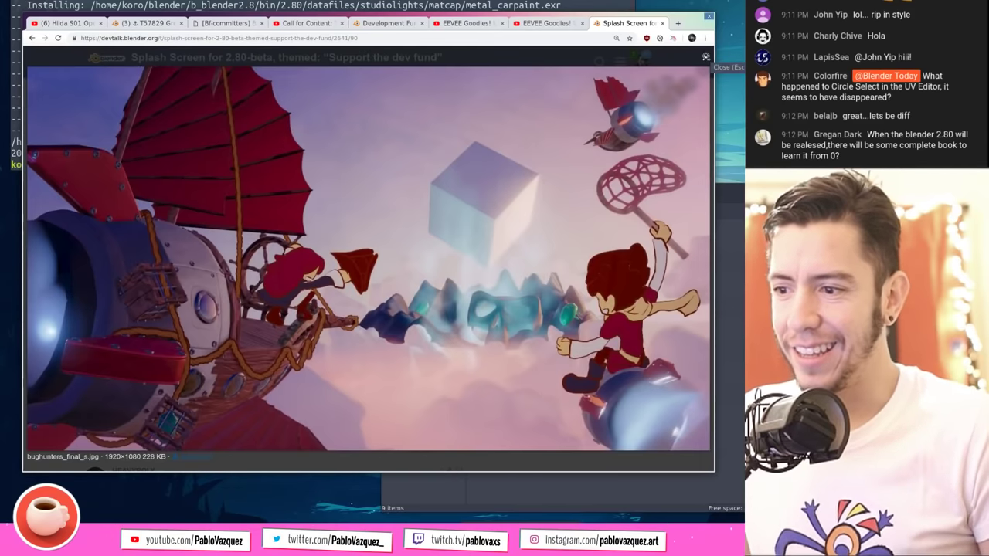
pyautogui.click(706, 58)
# Step: Scroll up the thread to the ladybug-and-laptop entries around post 78 of 91
pyautogui.scroll(5, 495, 232)
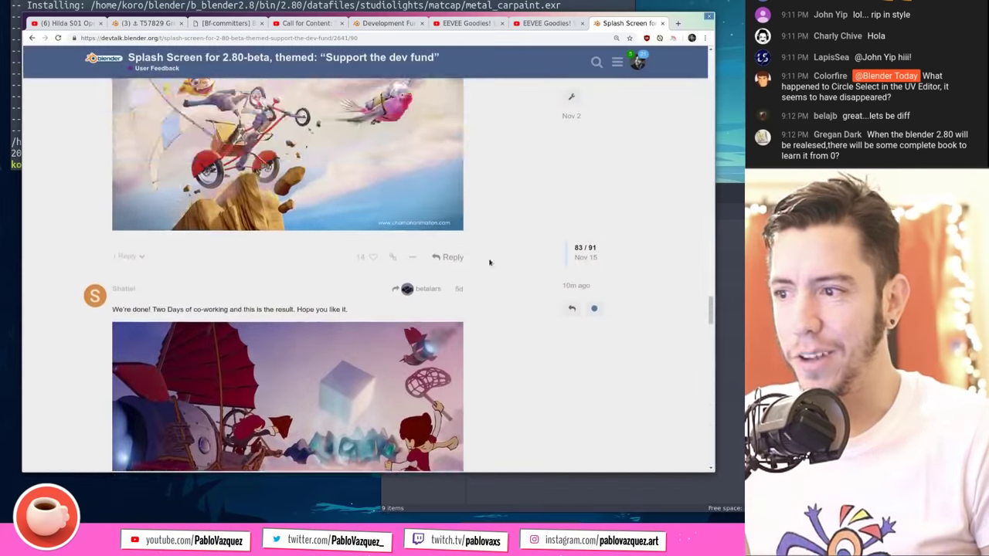
pyautogui.scroll(5, 500, 253)
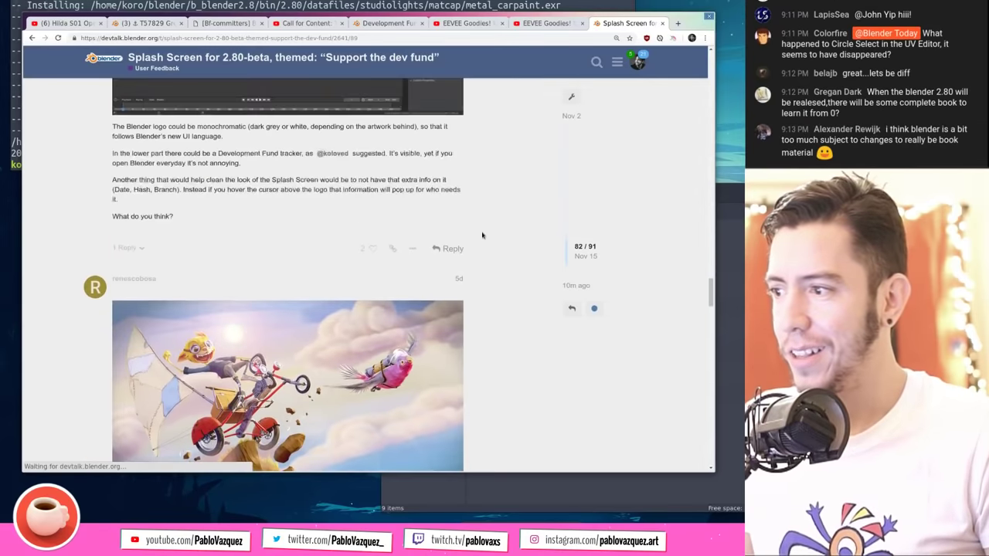
pyautogui.scroll(10, 500, 252)
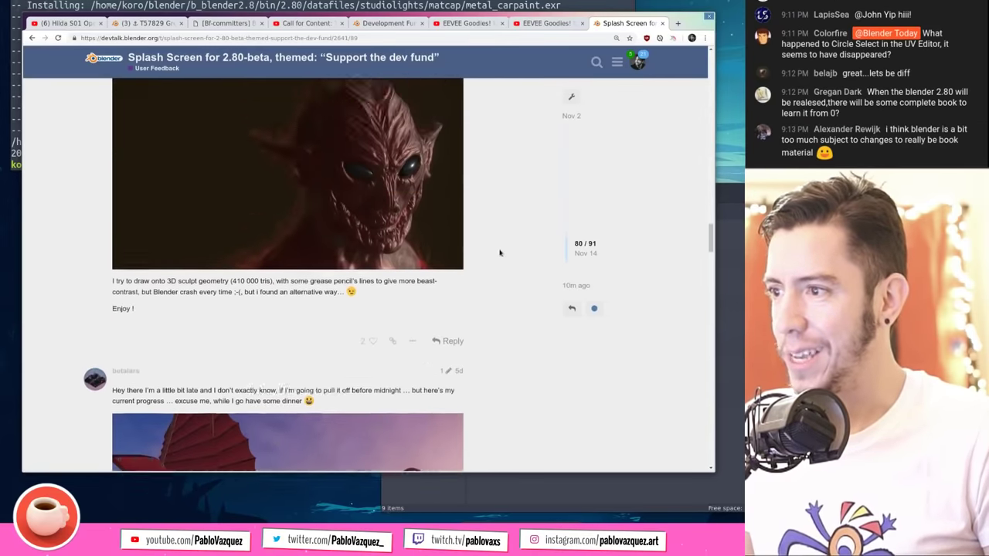
pyautogui.moveTo(711, 224); pyautogui.dragTo(710, 178)
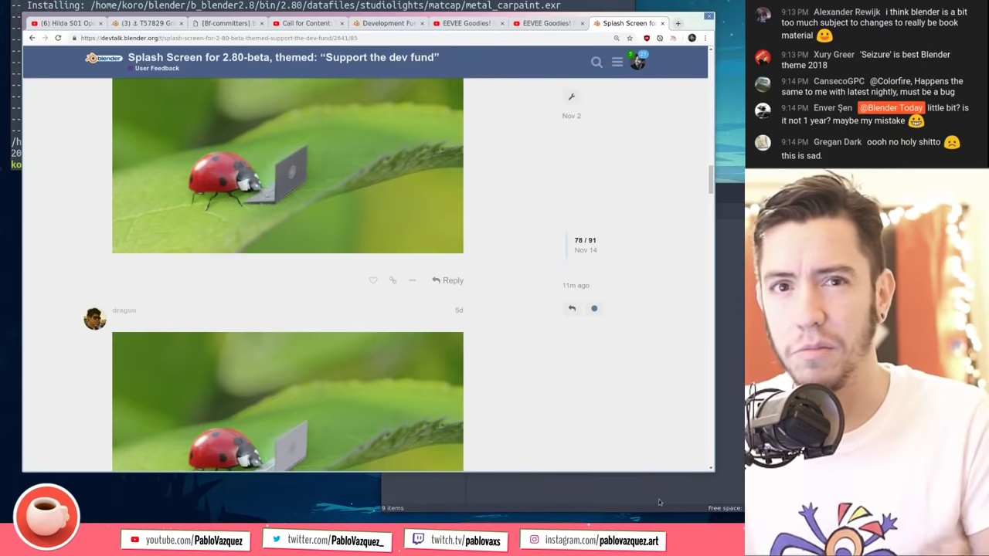
# Step: Bring the file manager with the gpencil demo files forward, then return the forum page to the front
pyautogui.click(659, 499)
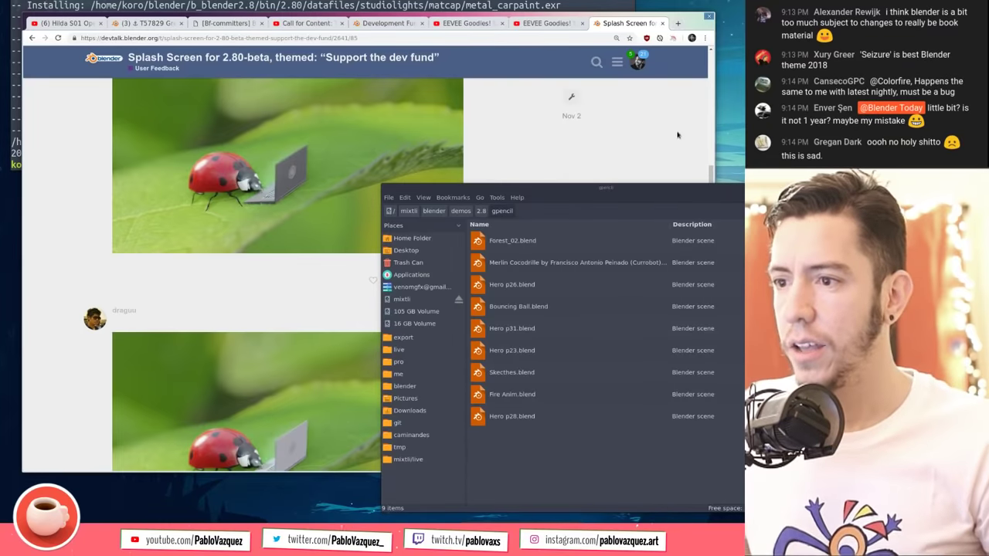
pyautogui.click(710, 177)
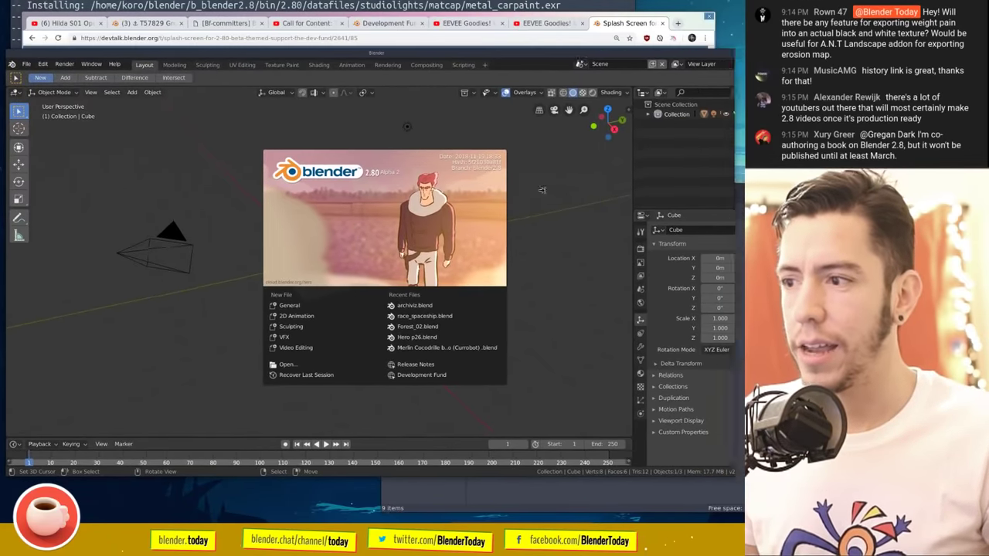
# Step: Quit Blender and navigate the file manager from Home into .config/blender
pyautogui.click(715, 53)
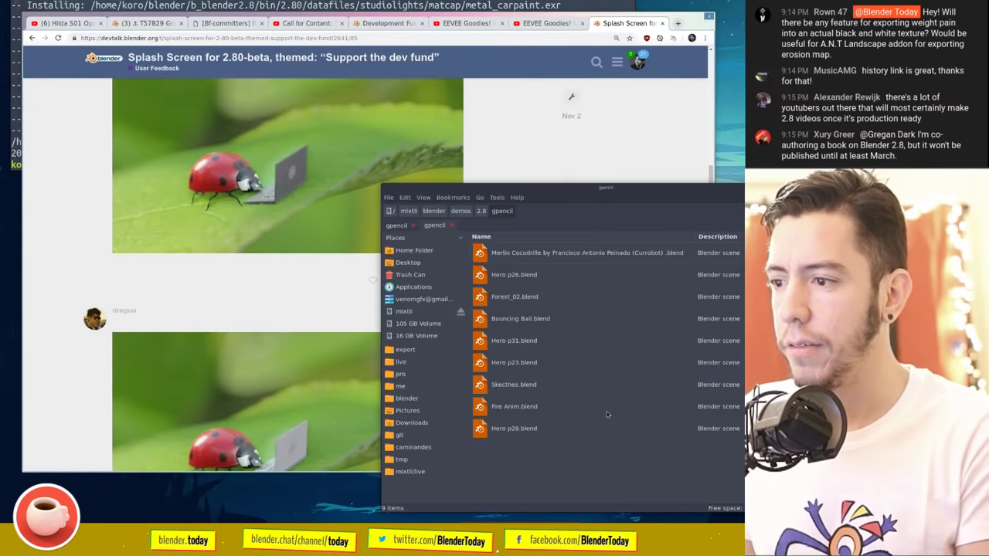
pyautogui.click(415, 250)
pyautogui.click(616, 313)
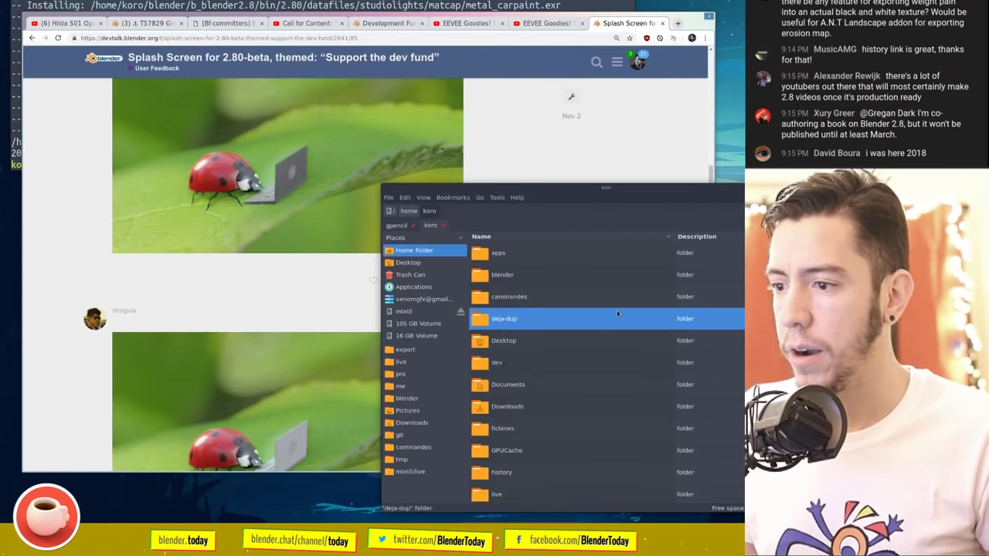
pyautogui.write('.config')
pyautogui.press('Return')
pyautogui.write('blender')
pyautogui.press('Return')
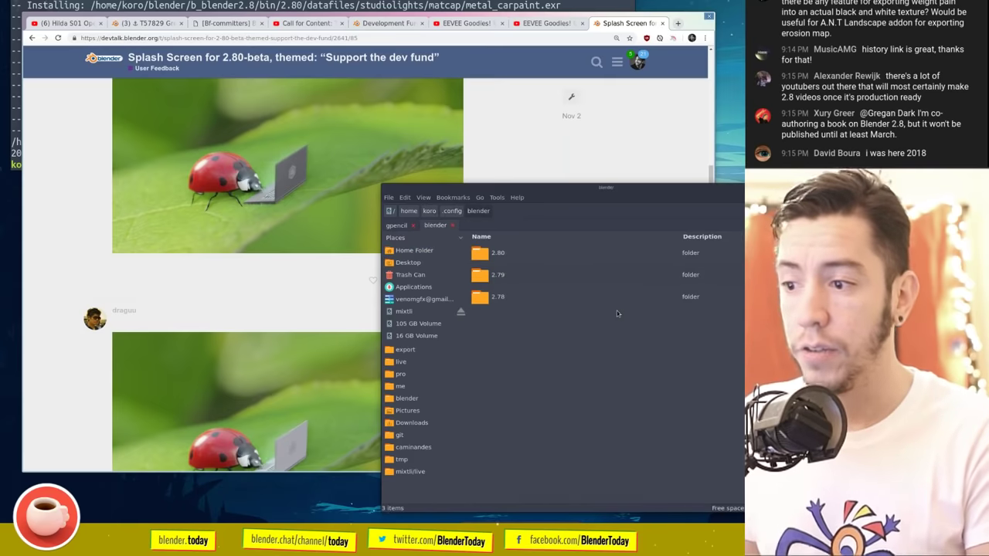
# Step: Rename the 2.80 settings folder to _2.80
pyautogui.press('Down')
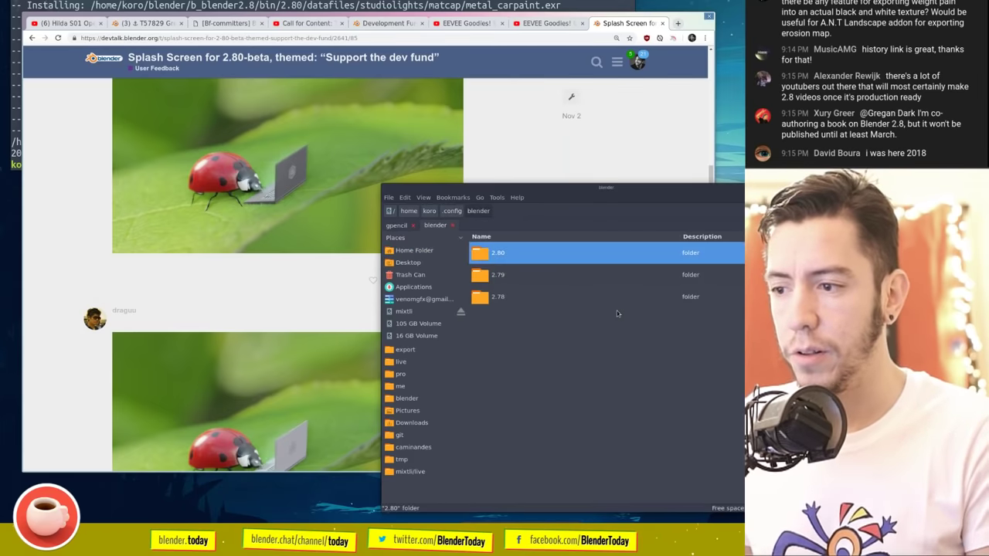
pyautogui.press('F2')
pyautogui.press('Home')
pyautogui.write('_')
pyautogui.press('Return')
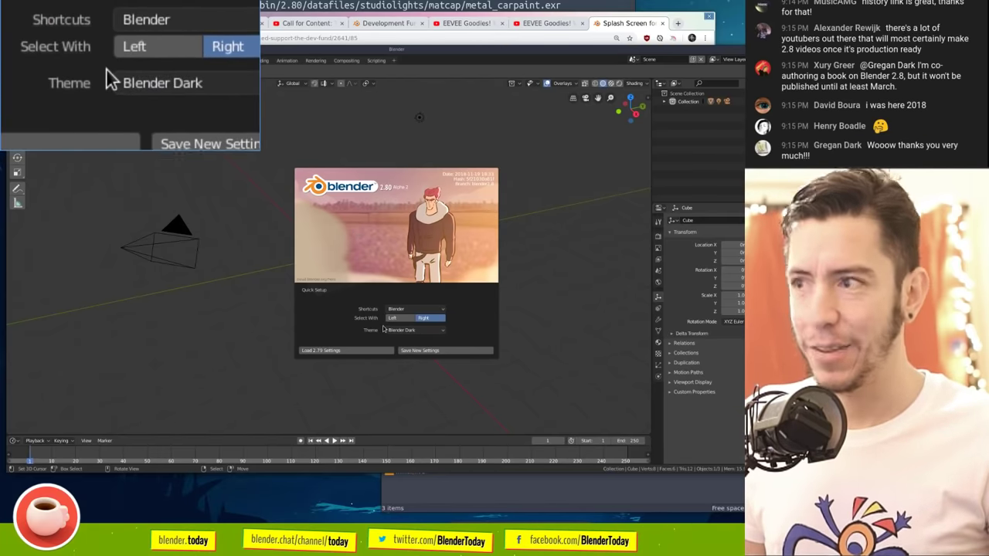
pyautogui.click(751, 324)
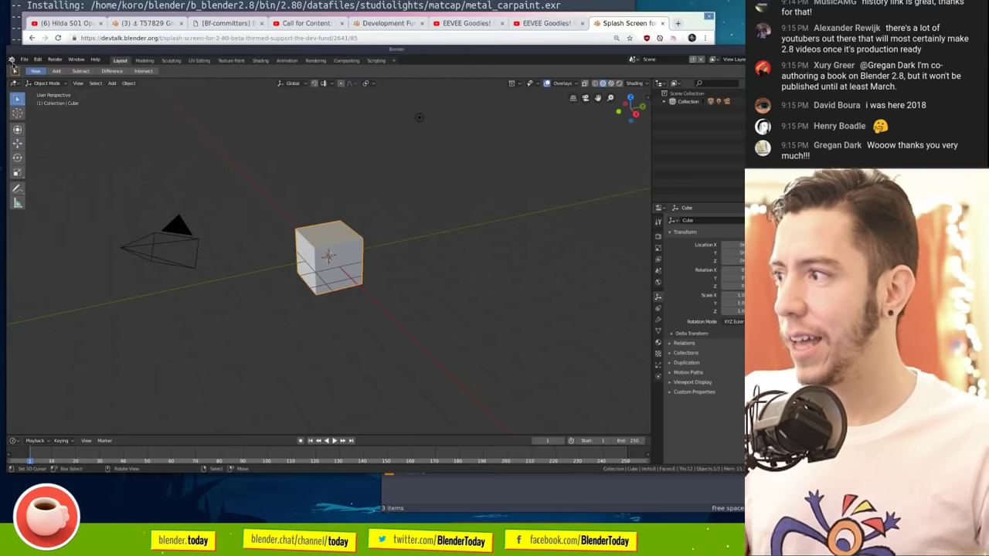
pyautogui.click(12, 60)
pyautogui.click(43, 83)
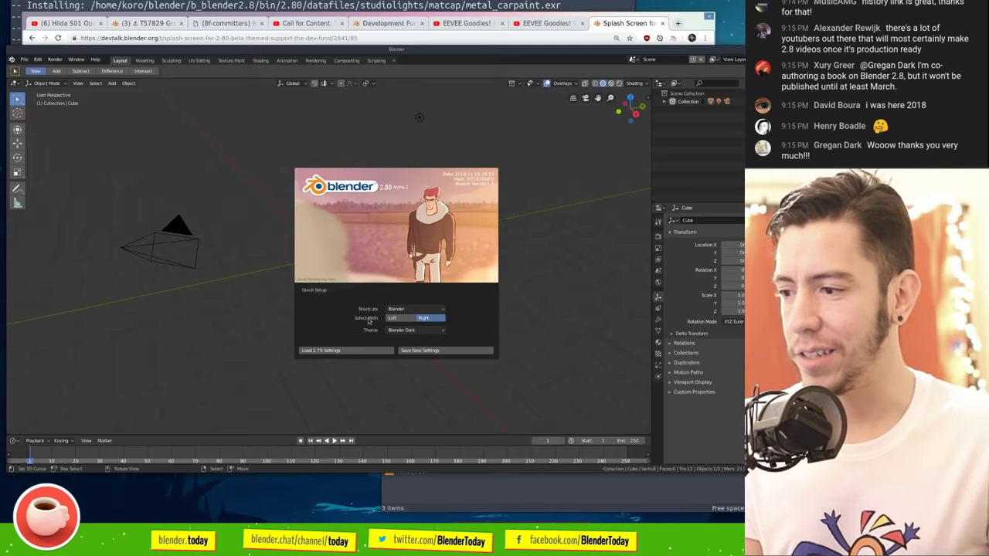
# Step: Keep Blender shortcuts, preview the Blender Light theme, then revert to Blender Dark
pyautogui.click(423, 310)
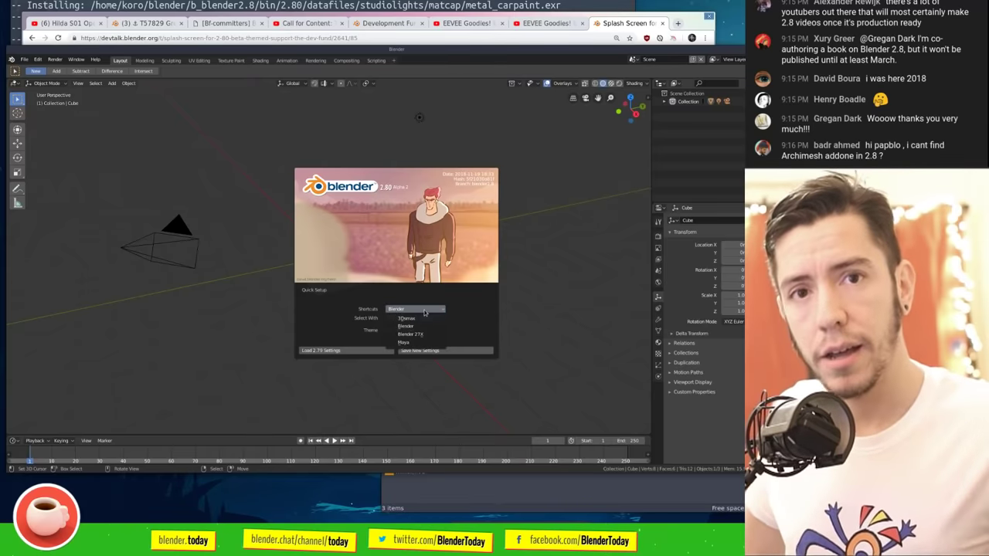
pyautogui.click(434, 329)
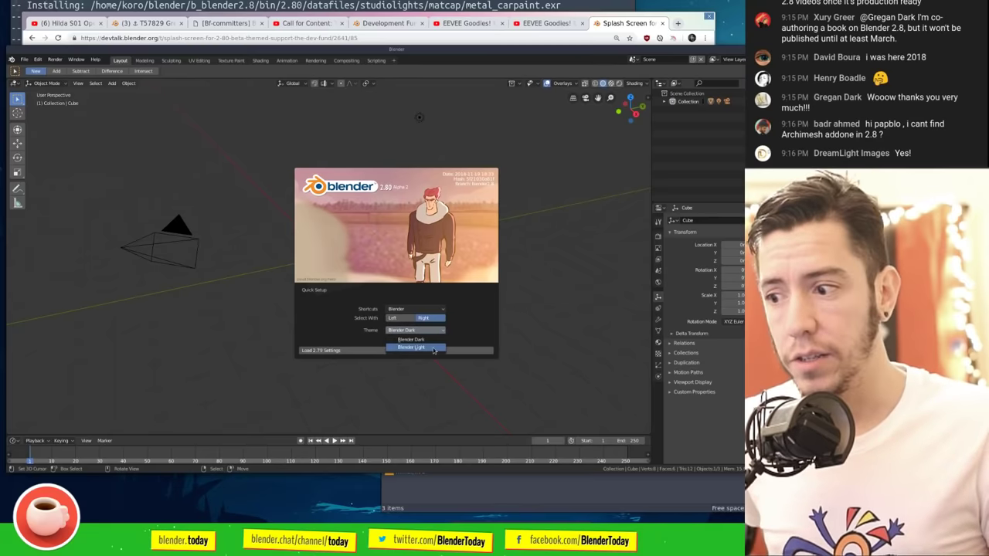
pyautogui.click(429, 347)
pyautogui.click(432, 333)
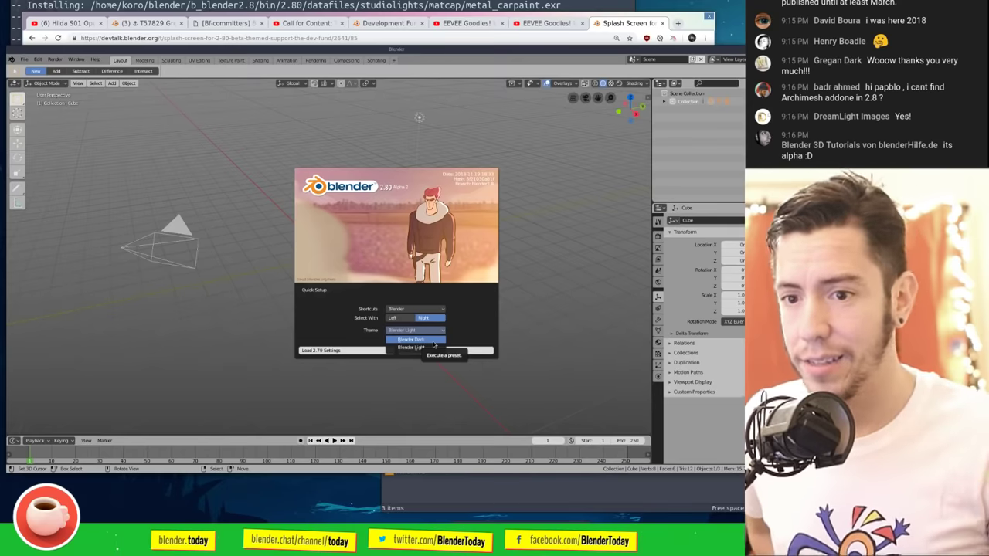
pyautogui.click(433, 341)
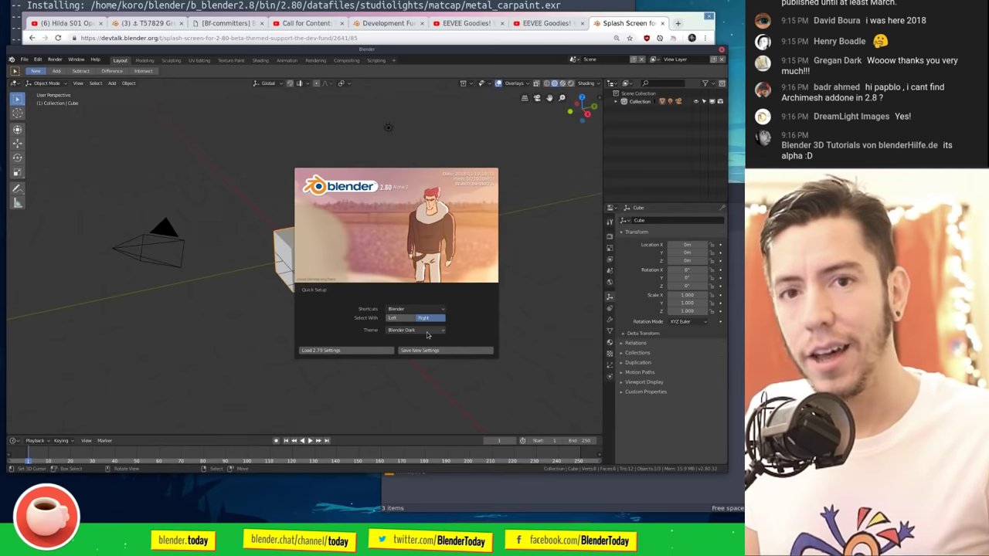
# Step: Set Select With to Left and close the Quick Setup splash to show the cube scene
pyautogui.click(380, 319)
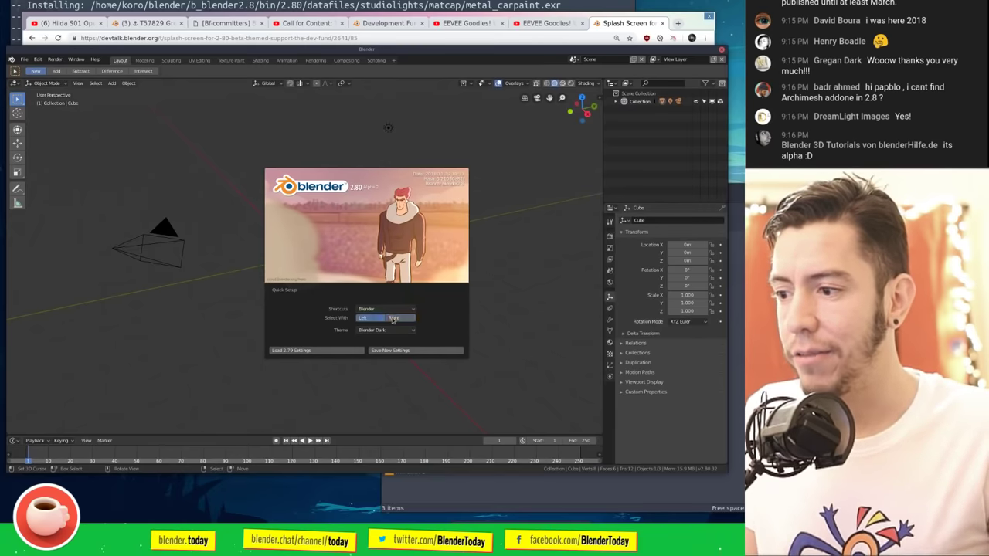
pyautogui.click(394, 320)
pyautogui.click(371, 320)
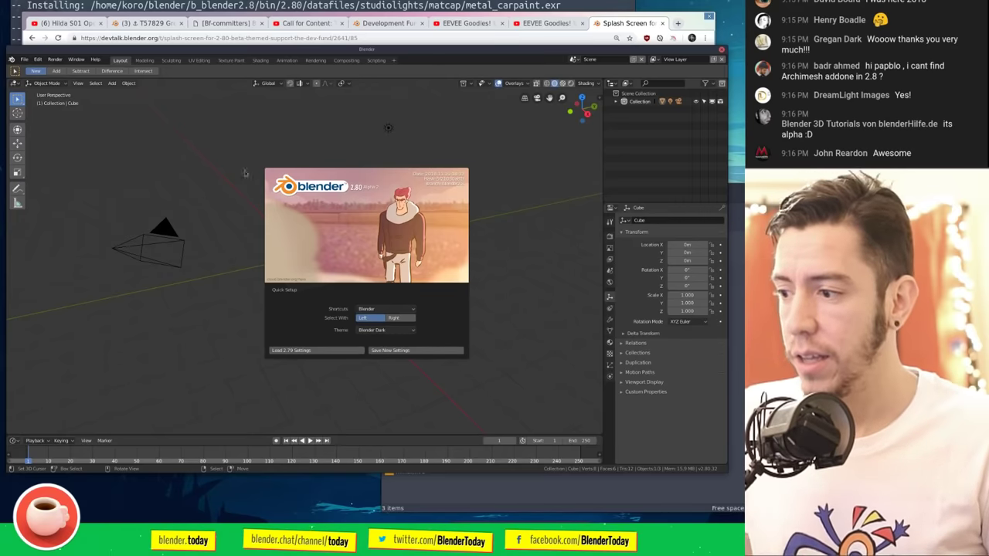
pyautogui.click(318, 201)
pyautogui.scroll(5, 404, 294)
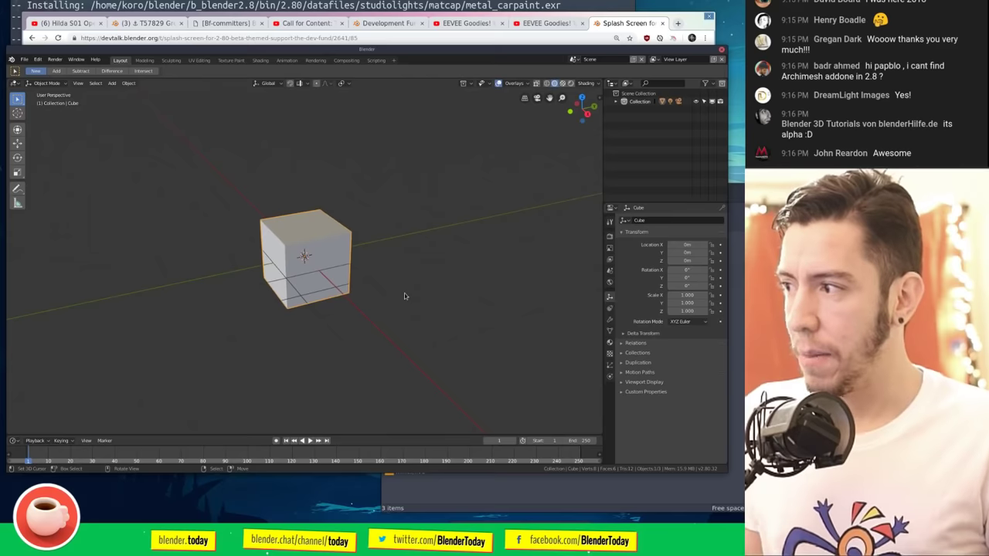
pyautogui.moveTo(418, 299); pyautogui.dragTo(424, 299, button='middle')
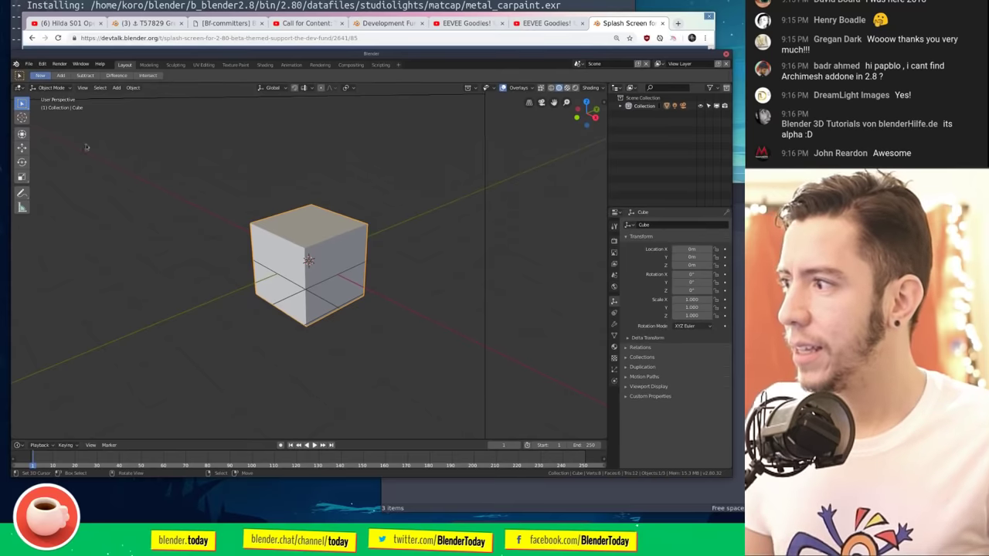
# Step: Drag the User Preferences interface Scale from 1.00 to 1.20 and close the preferences
pyautogui.scroll(-4, 394, 189)
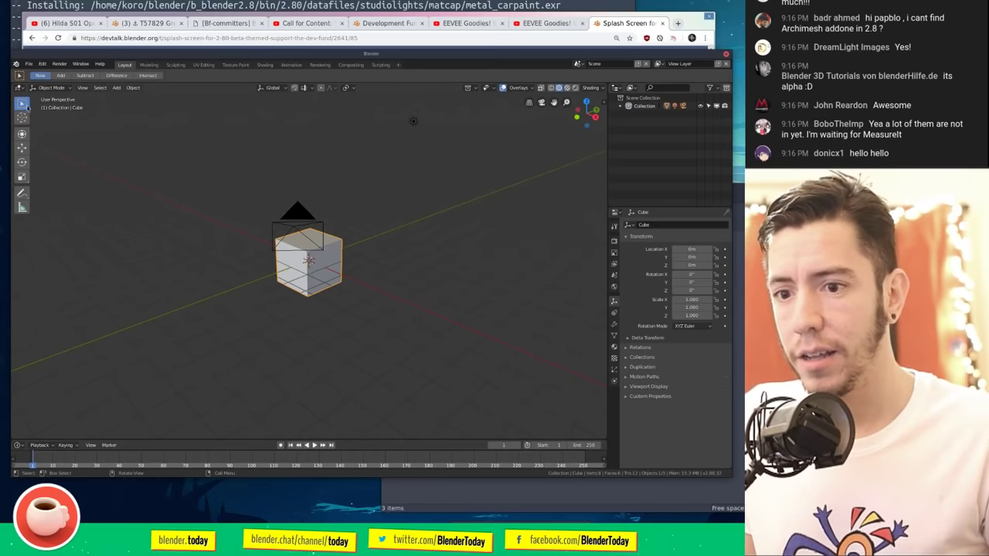
pyautogui.press('F4')
pyautogui.click(232, 245)
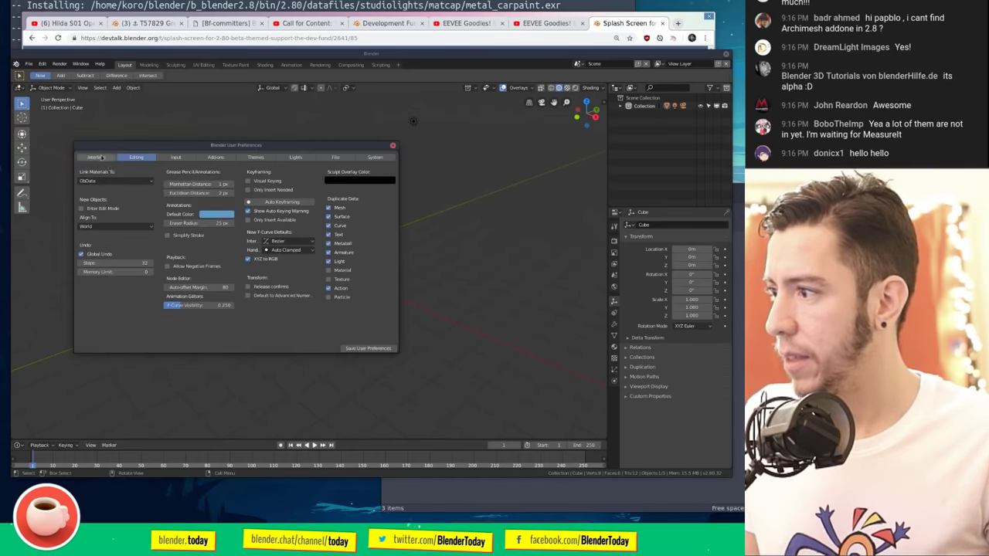
pyautogui.moveTo(154, 195); pyautogui.dragTo(273, 190)
pyautogui.click(393, 145)
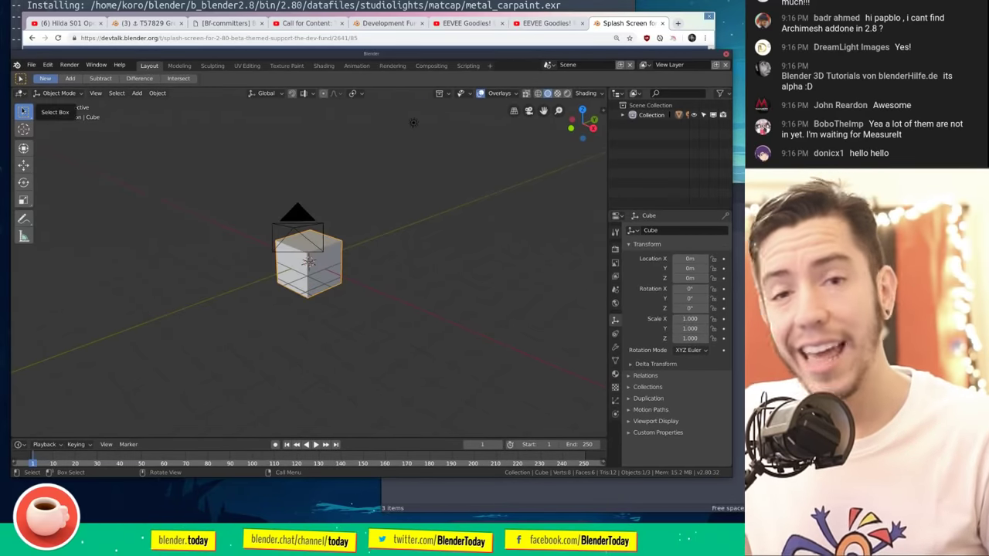
# Step: Select the camera, then the cube, then box-select both together and each alone
pyautogui.click(298, 213)
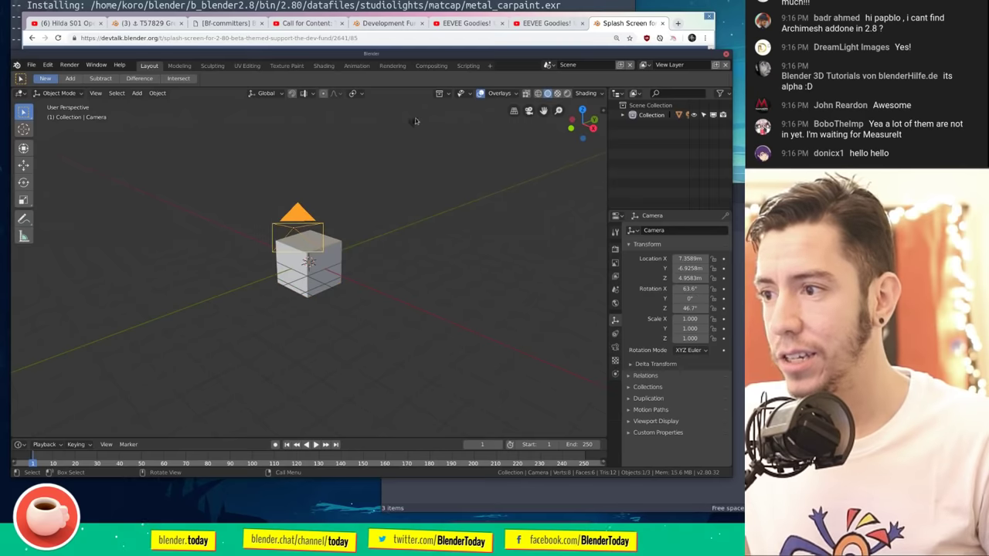
pyautogui.moveTo(342, 202); pyautogui.dragTo(292, 263, button='middle')
pyautogui.click(292, 262)
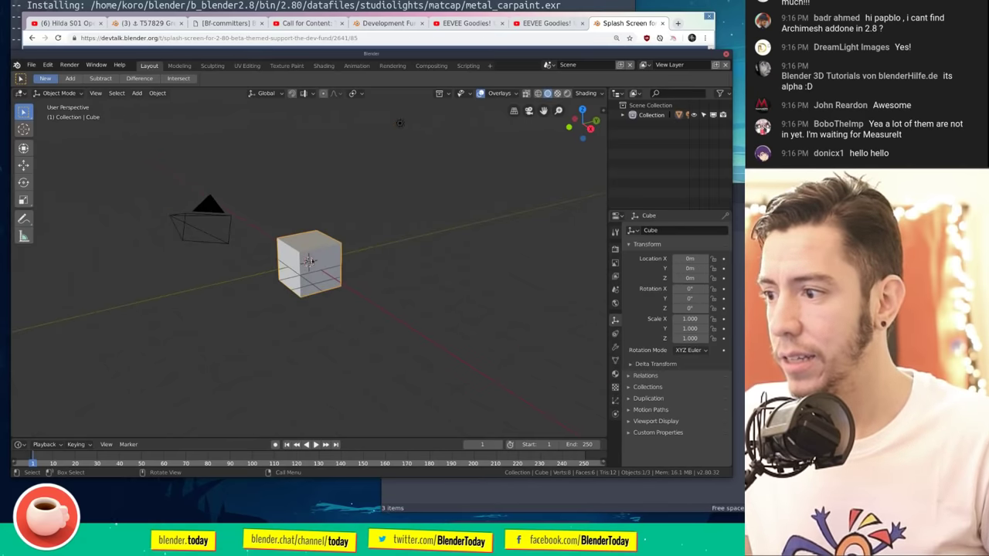
pyautogui.scroll(-3, 277, 216)
pyautogui.moveTo(184, 153); pyautogui.dragTo(445, 351)
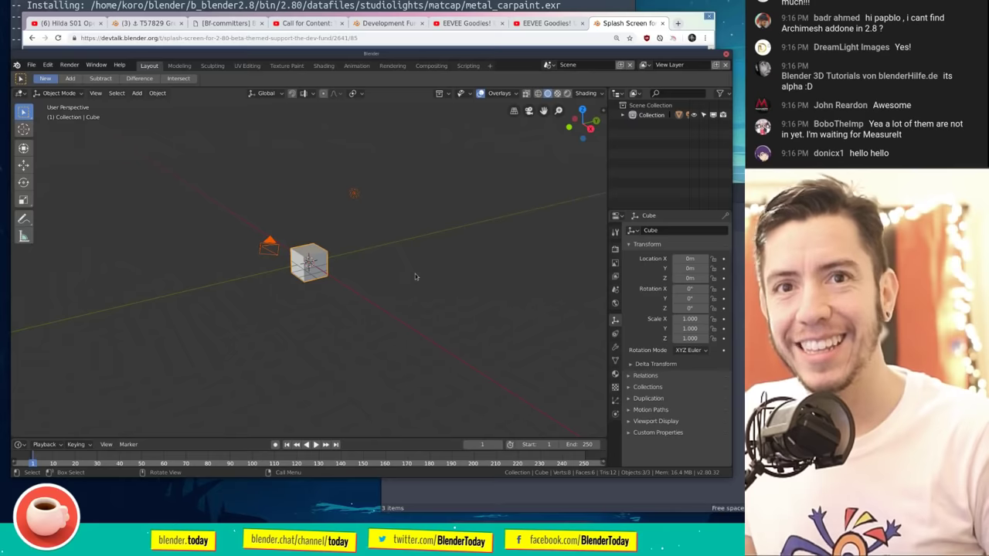
pyautogui.click(272, 245)
pyautogui.click(316, 253)
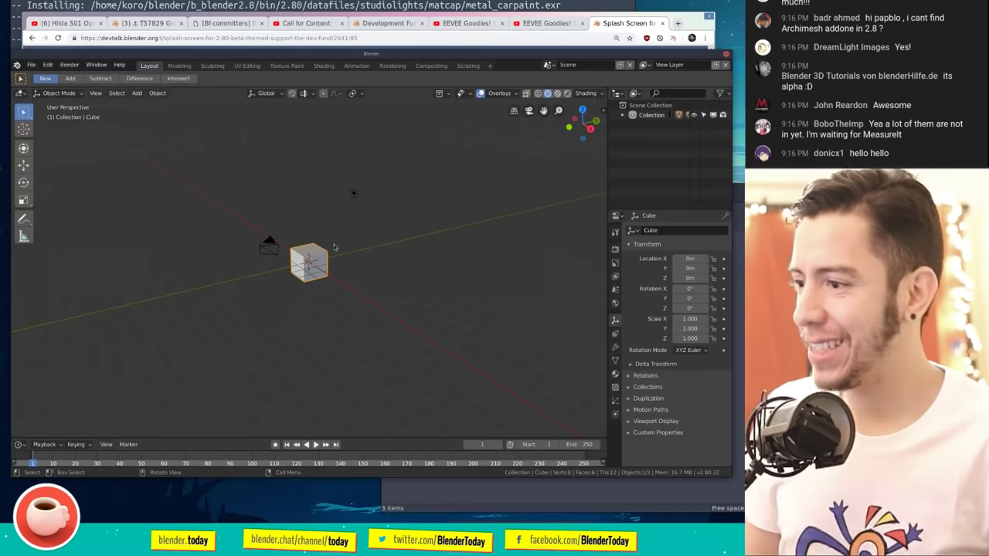
# Step: Select all three objects with A, open the object context menu, then raise the splash screen forum topic
pyautogui.moveTo(334, 248); pyautogui.dragTo(218, 220, button='middle')
pyautogui.click(245, 256)
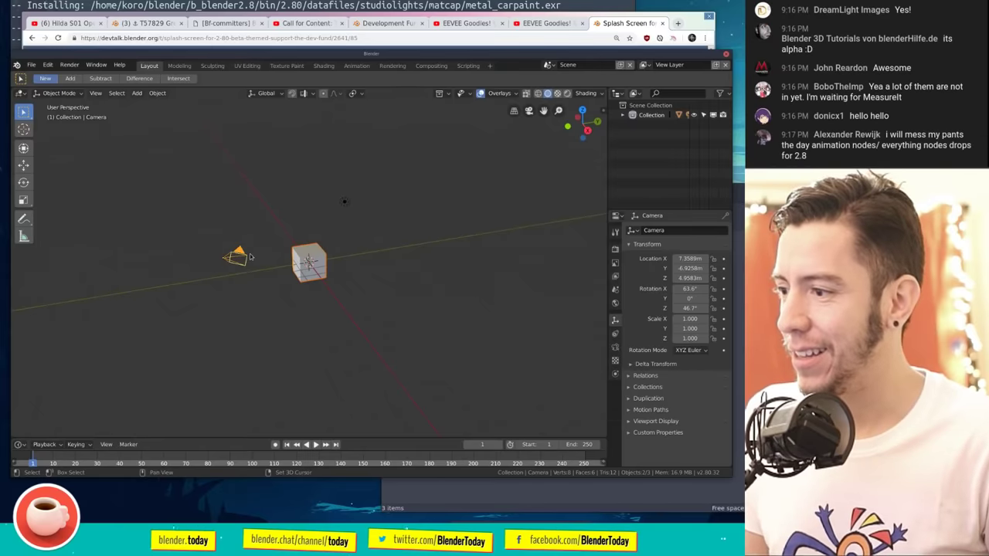
pyautogui.press('a')
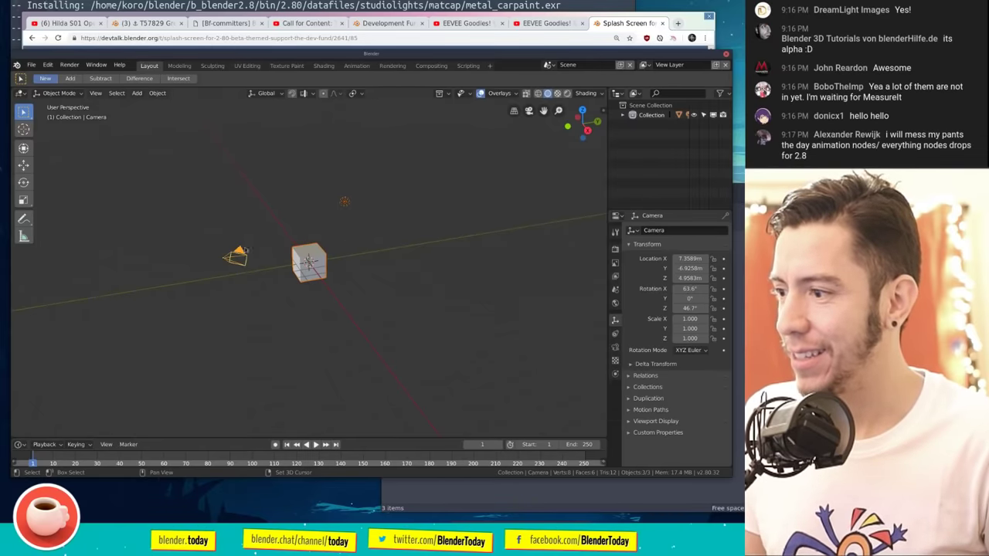
pyautogui.moveTo(444, 329); pyautogui.dragTo(455, 325, button='middle')
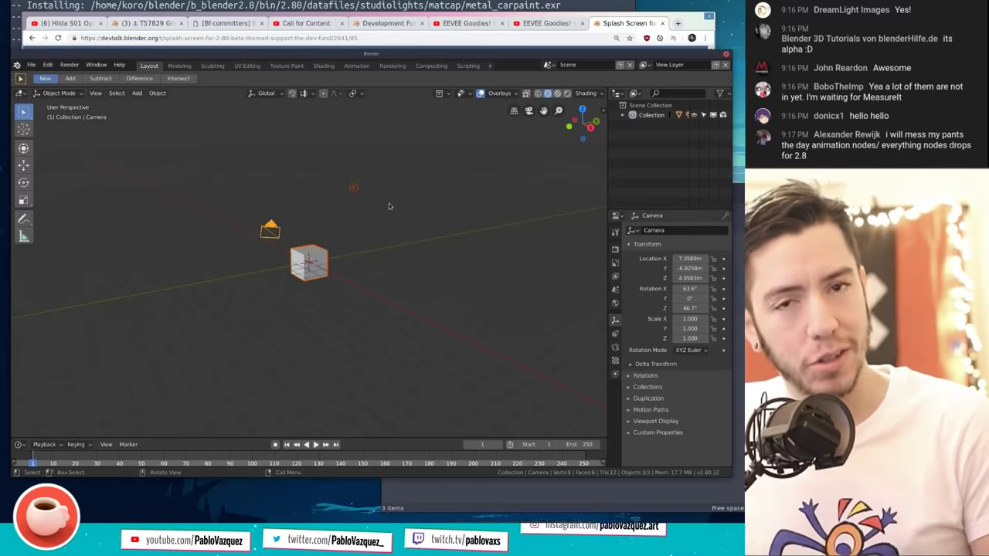
pyautogui.rightClick(370, 220)
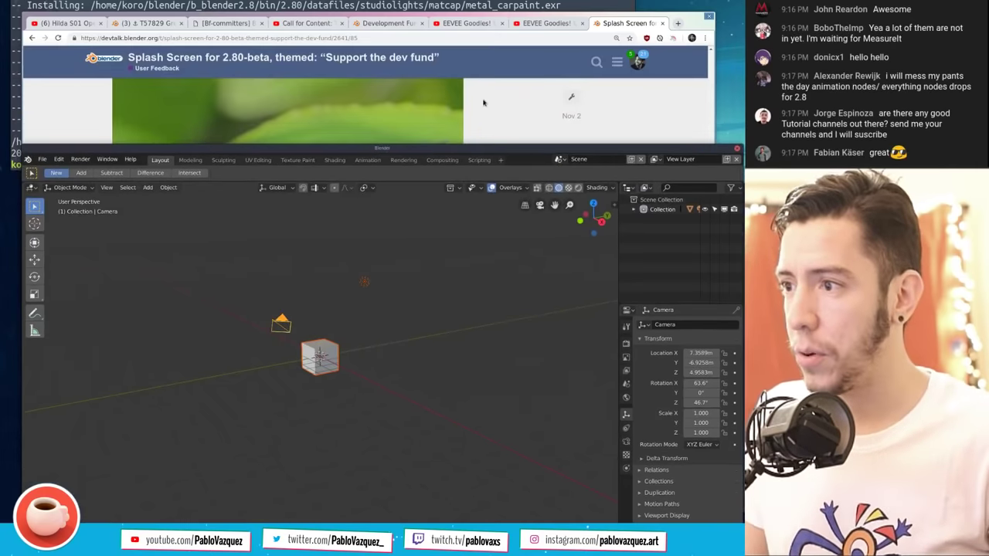
pyautogui.click(113, 60)
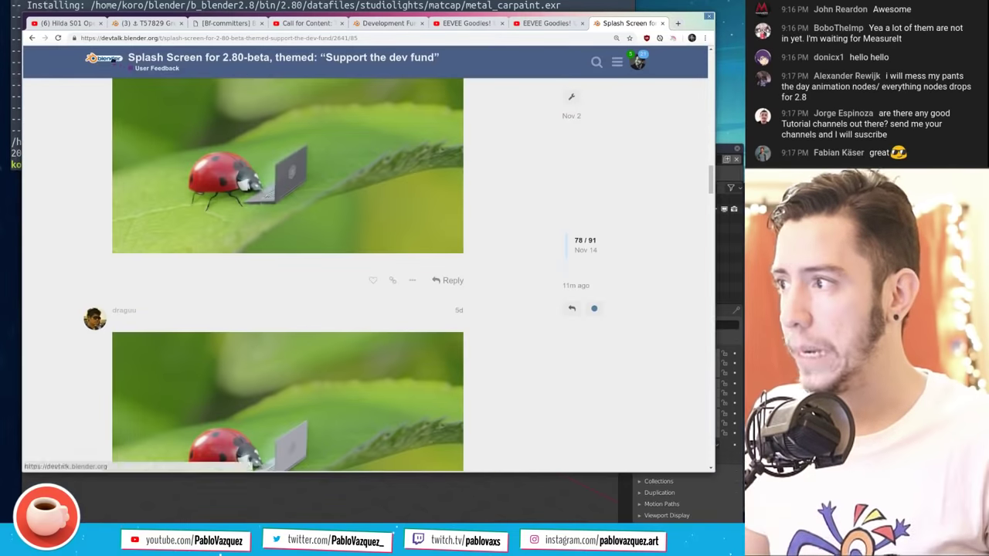
# Step: Open 'Left mouse button select in Blender 2.8' from User Feedback, scroll through it, and go back
pyautogui.click(113, 59)
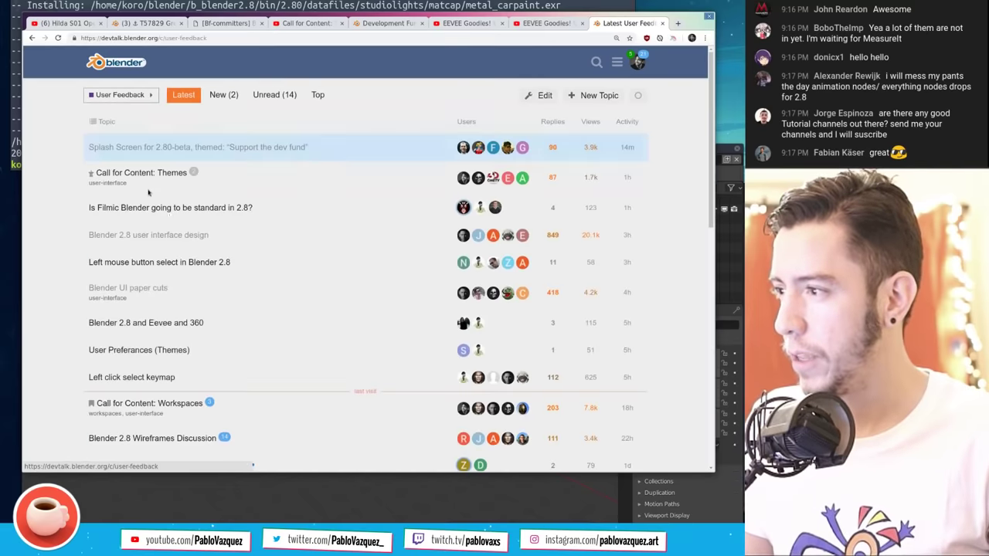
pyautogui.click(167, 264)
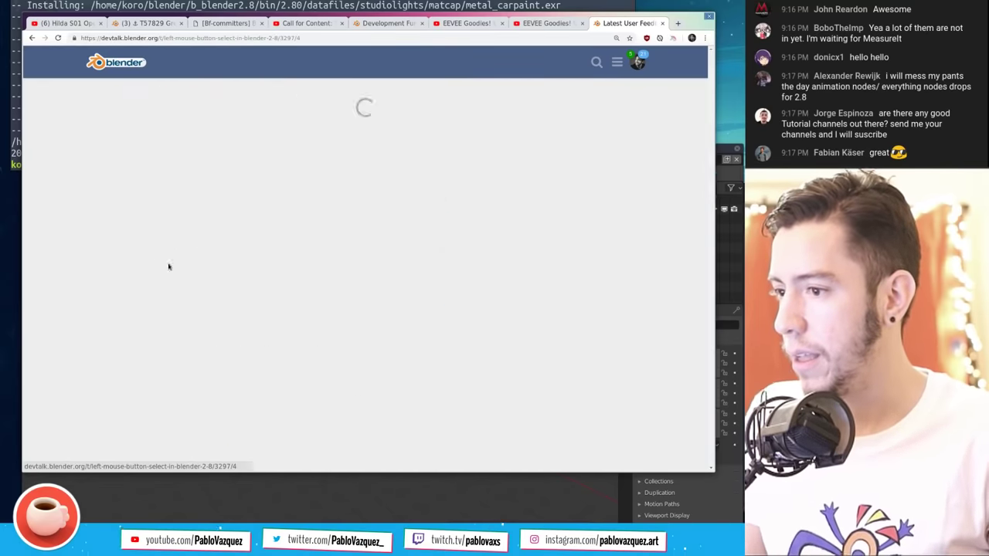
pyautogui.scroll(5, 309, 255)
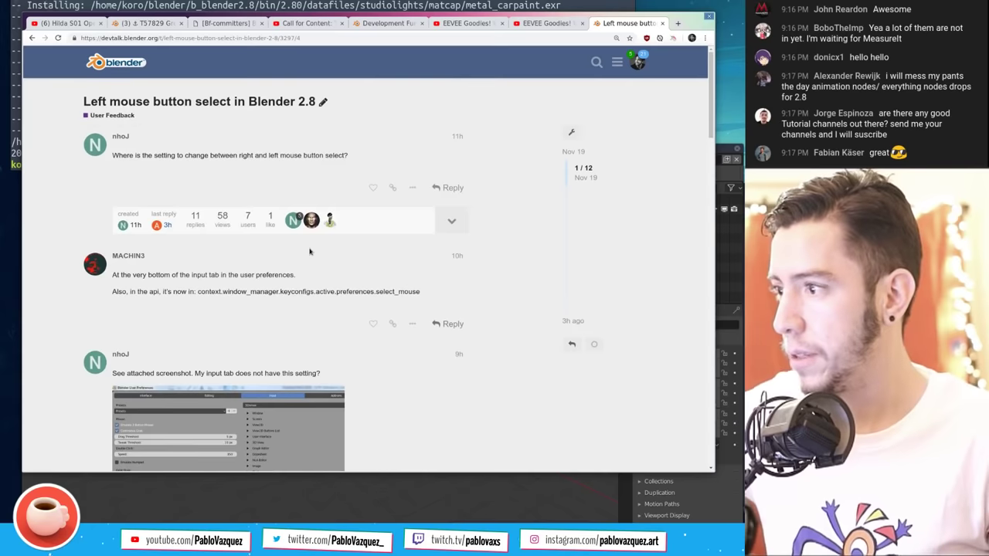
pyautogui.scroll(-3, 466, 223)
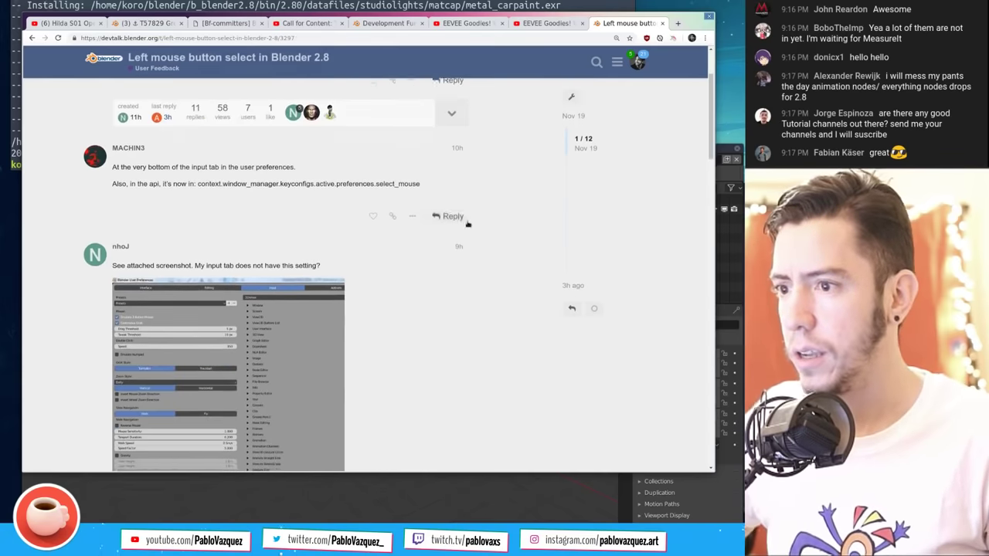
pyautogui.scroll(-10, 369, 231)
pyautogui.scroll(6, 369, 232)
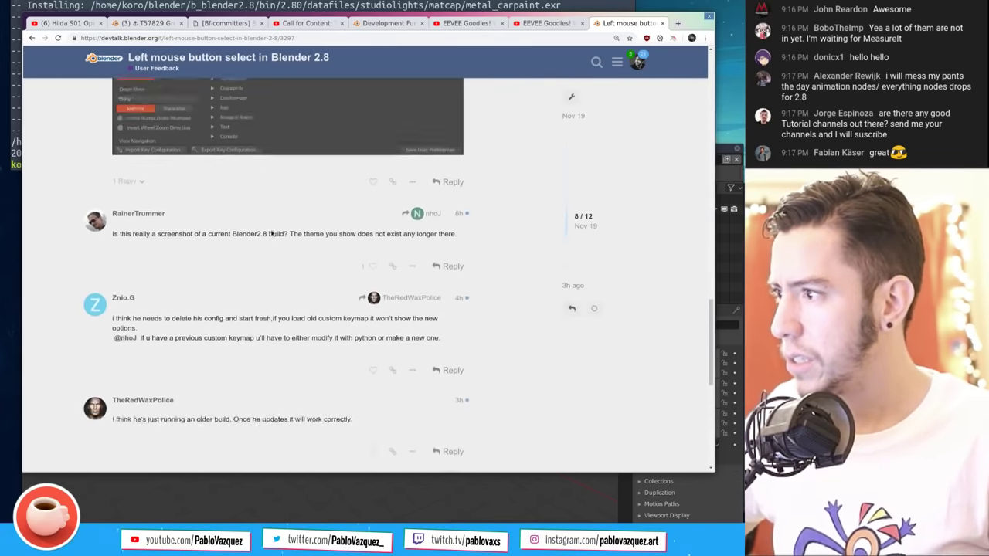
pyautogui.scroll(6, 272, 233)
pyautogui.hotkey('alt', 'Left')
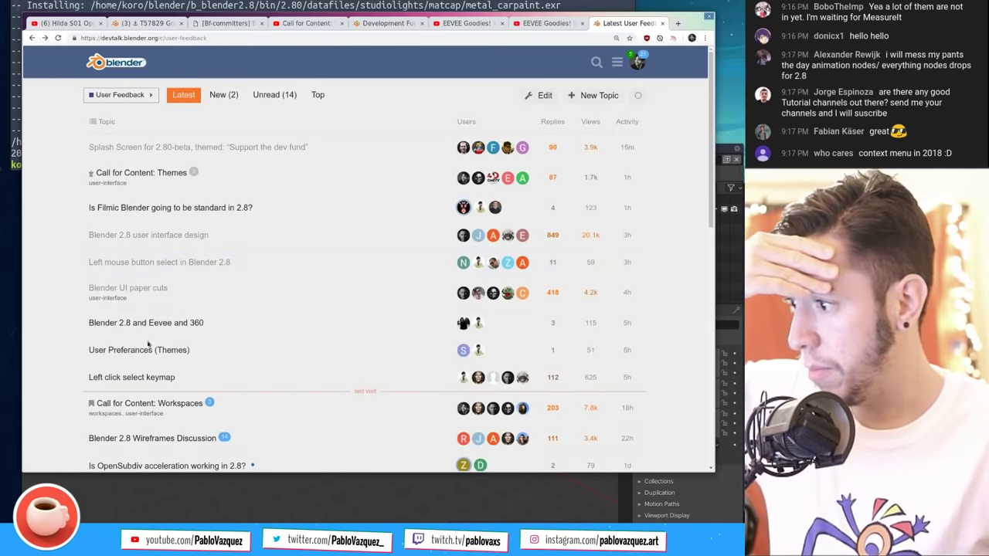
# Step: Open the 'Left click select keymap' topic and scroll through its posts
pyautogui.click(170, 378)
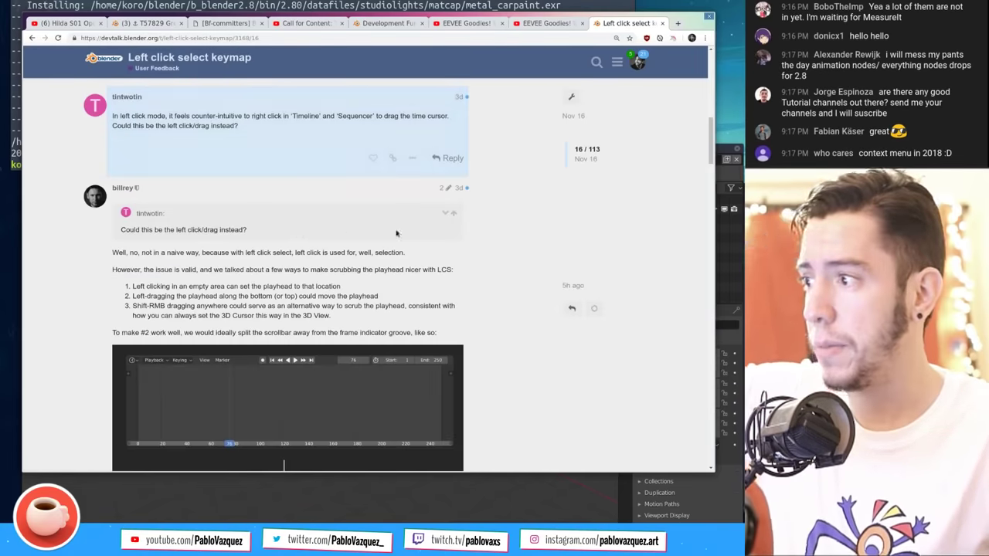
pyautogui.scroll(15, 255, 271)
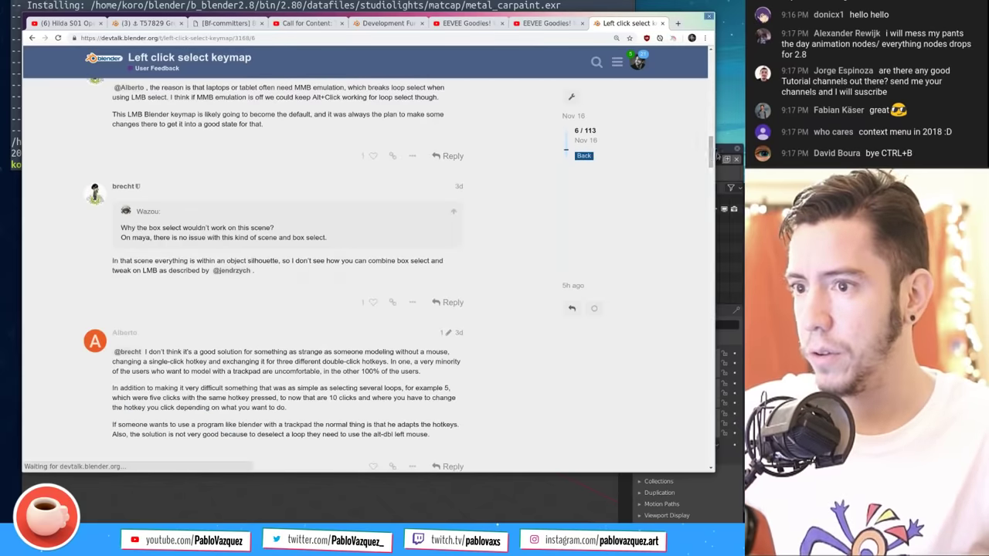
pyautogui.moveTo(711, 153); pyautogui.dragTo(711, 66)
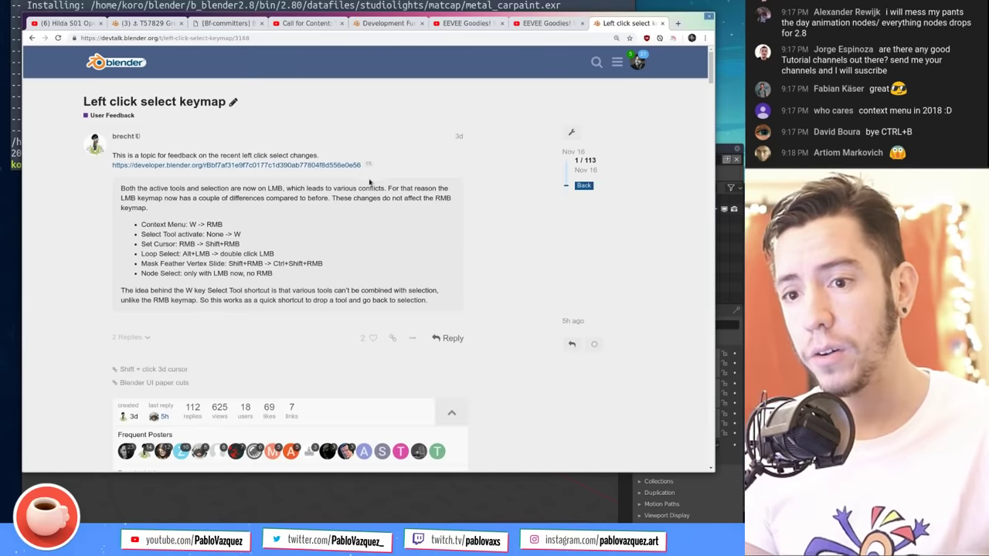
pyautogui.scroll(-2, 369, 180)
pyautogui.scroll(-7, 229, 212)
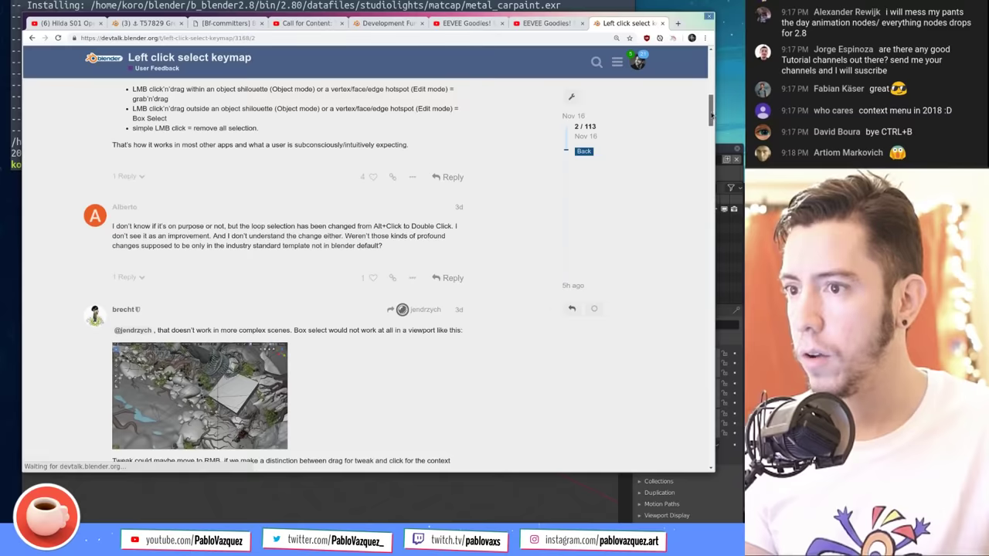
pyautogui.moveTo(711, 112); pyautogui.dragTo(712, 412)
# Step: Jump to the topic's latest post, scroll back up to post 74, then raise the Blender window
pyautogui.click(574, 288)
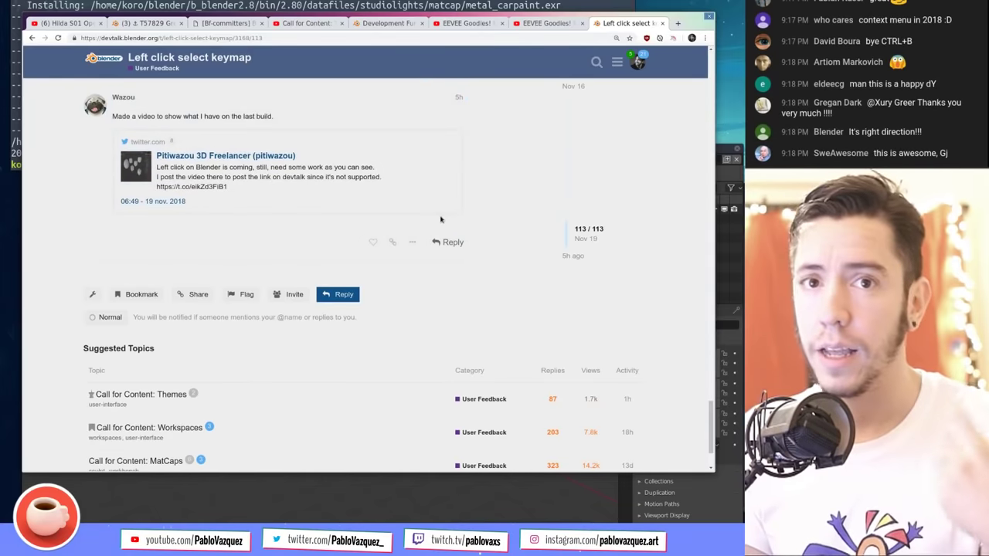
pyautogui.scroll(7, 440, 219)
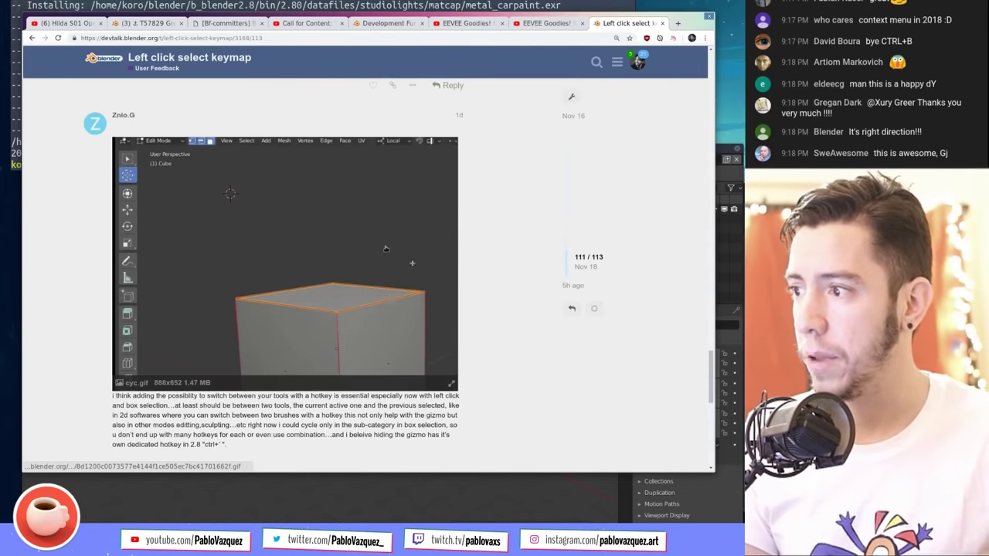
pyautogui.scroll(4, 476, 275)
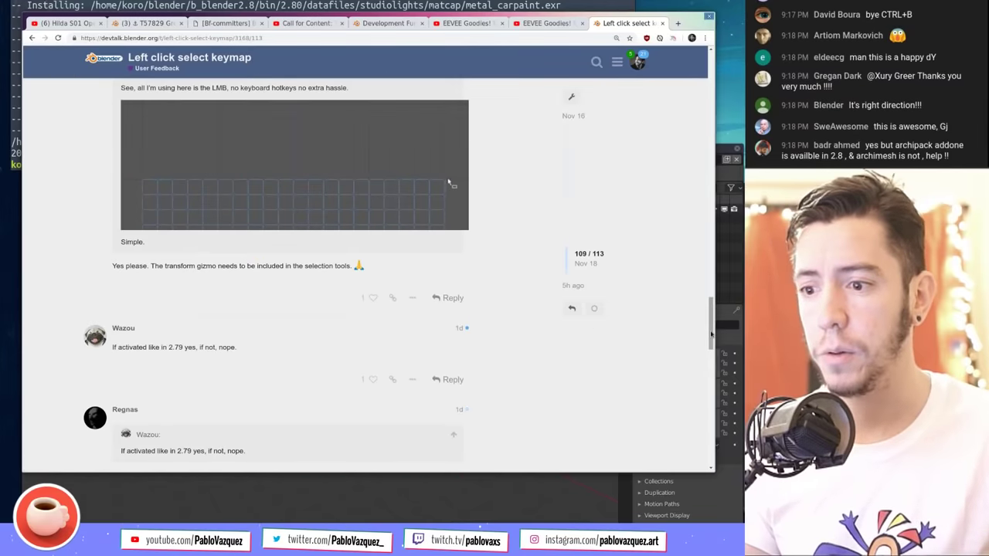
pyautogui.scroll(1, 695, 279)
pyautogui.scroll(15, 380, 165)
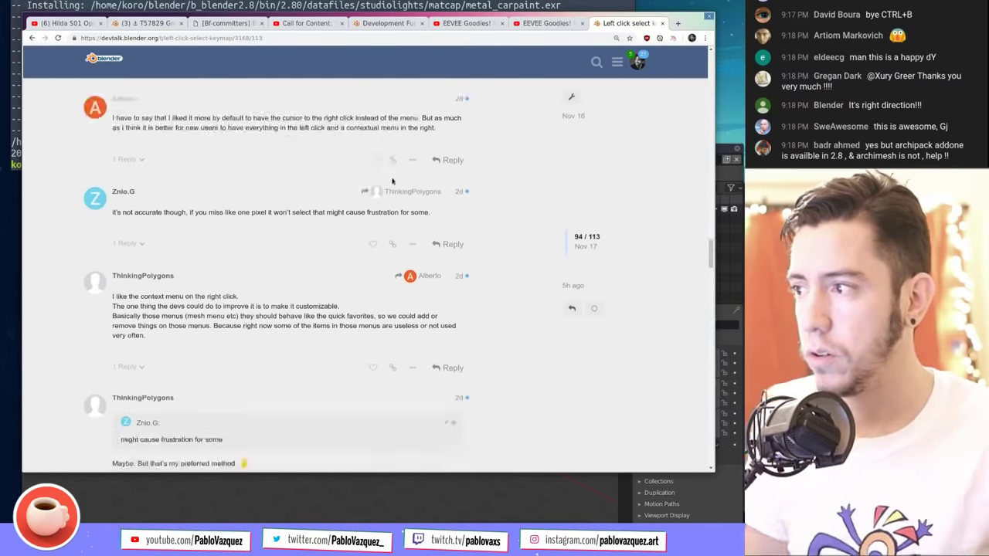
pyautogui.scroll(10, 381, 164)
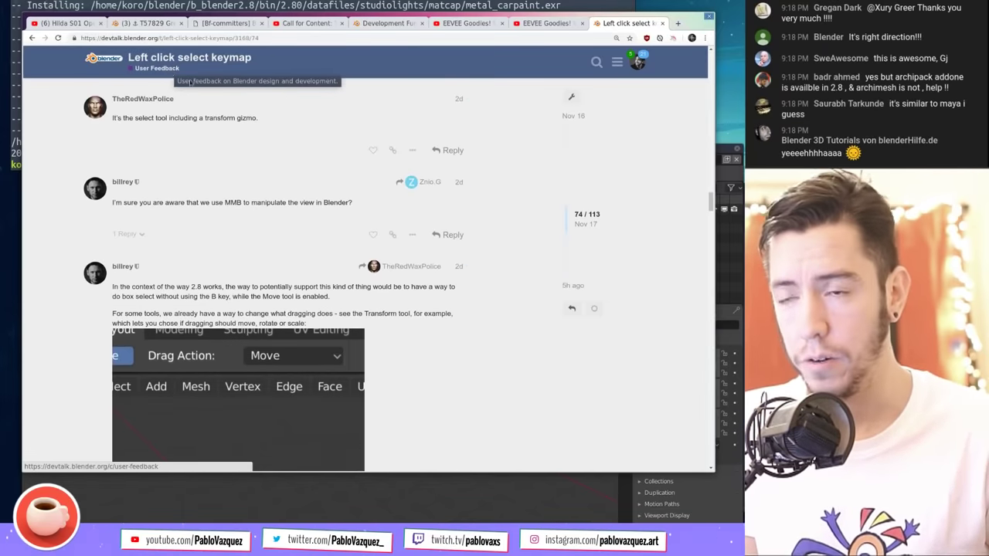
pyautogui.click(738, 263)
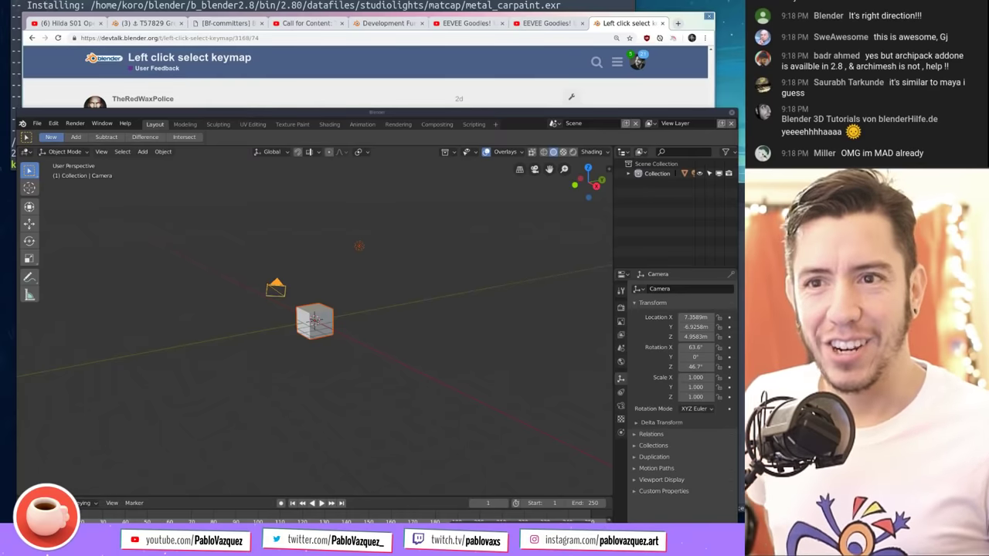
# Step: Enable Select All Toggles in the Input preferences and move the preferences window aside
pyautogui.press('F4')
pyautogui.click(409, 299)
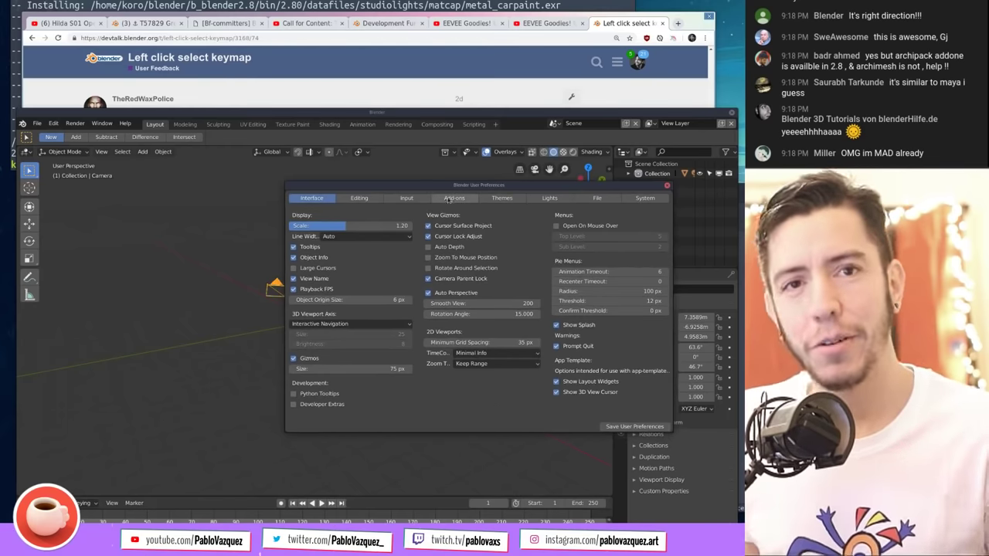
pyautogui.click(417, 199)
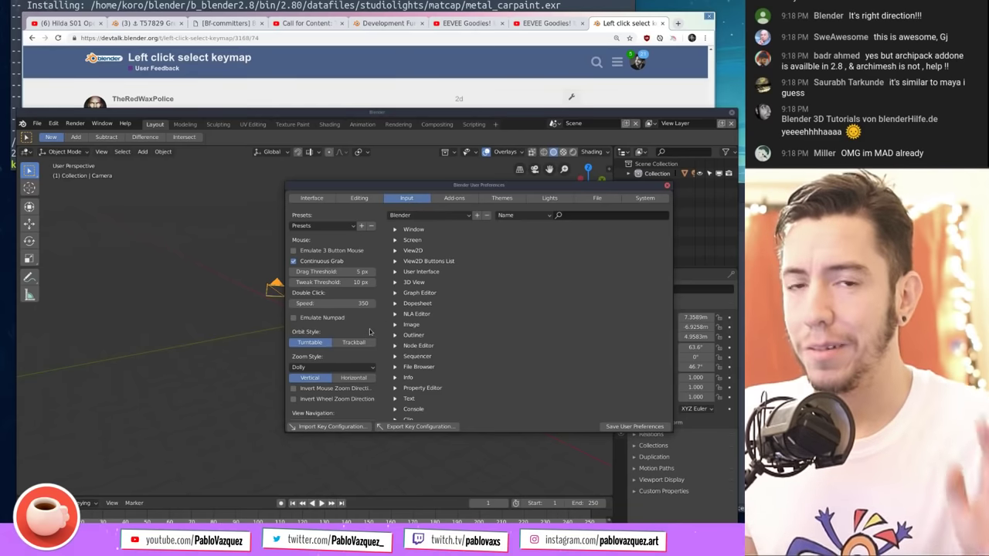
pyautogui.scroll(-10, 370, 332)
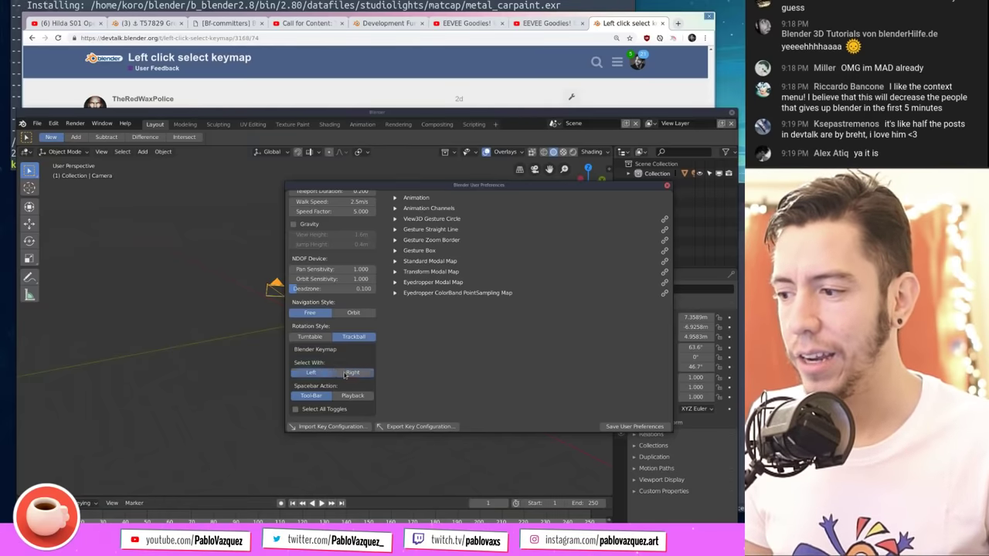
pyautogui.scroll(5, 341, 345)
pyautogui.scroll(-5, 341, 344)
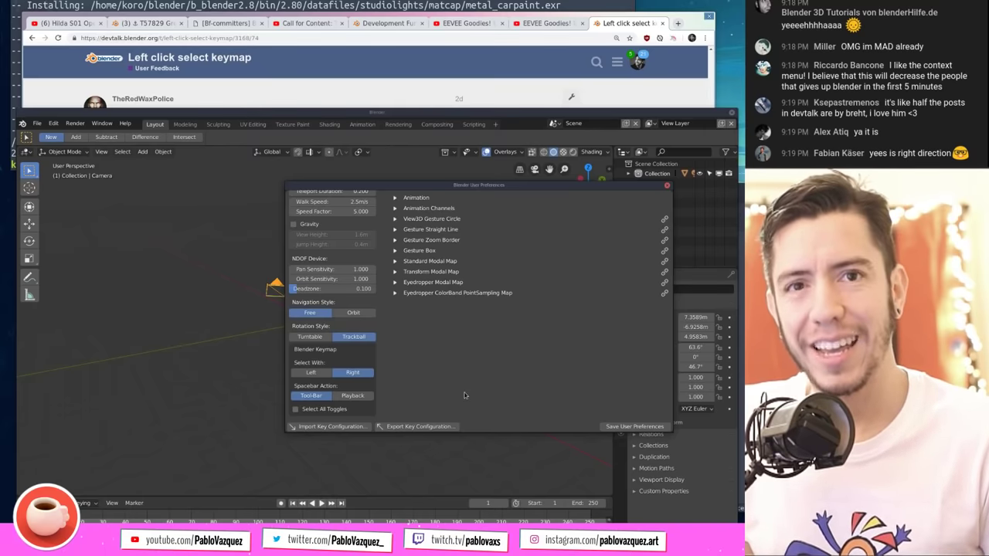
pyautogui.click(319, 410)
pyautogui.keyDown('alt'); pyautogui.moveTo(449, 294); pyautogui.dragTo(456, 301); pyautogui.keyUp('alt')
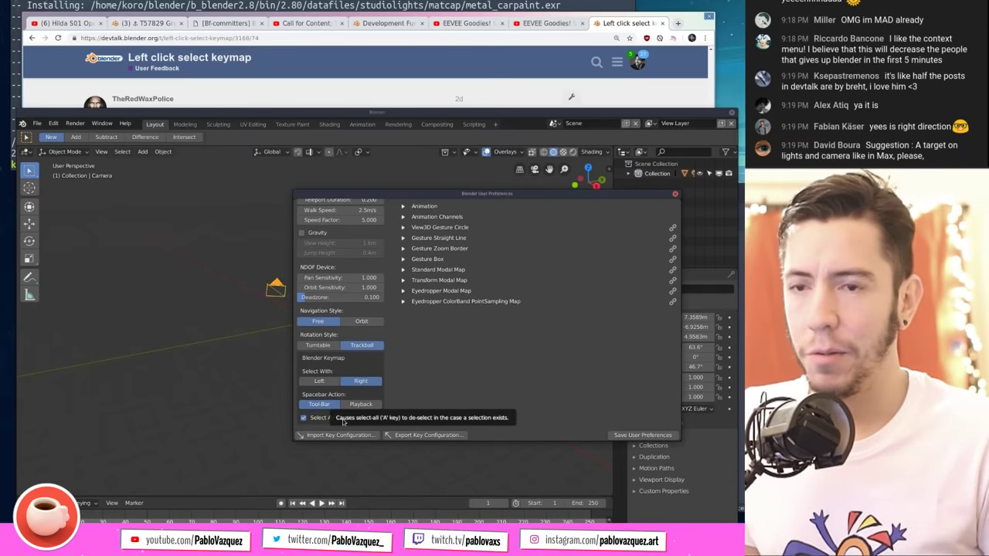
pyautogui.keyDown('alt'); pyautogui.moveTo(444, 330); pyautogui.dragTo(530, 552); pyautogui.keyUp('alt')
# Step: In 2.80, test select-all toggling with Alt+A, A, undo and redo on the scene objects
pyautogui.click(420, 340)
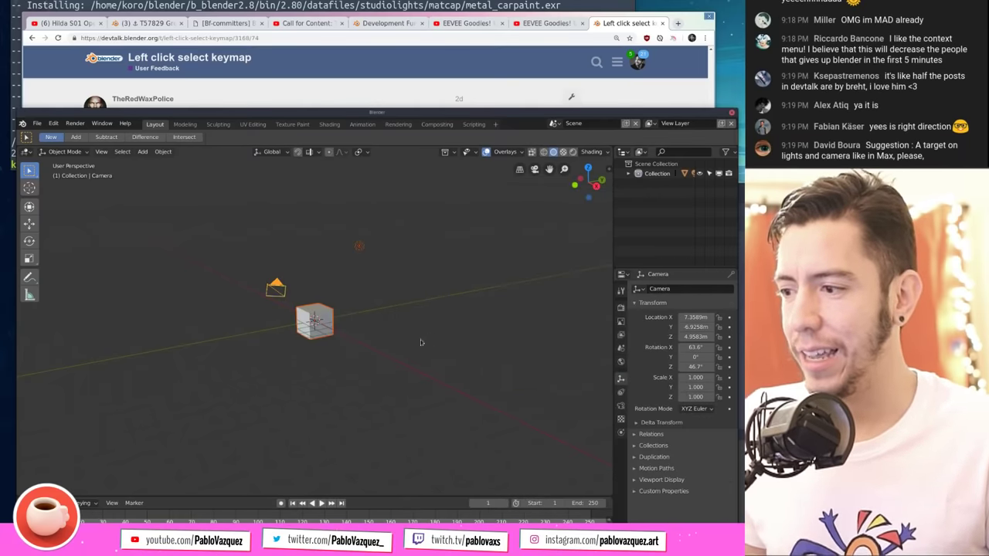
pyautogui.hotkey('alt', 'a')
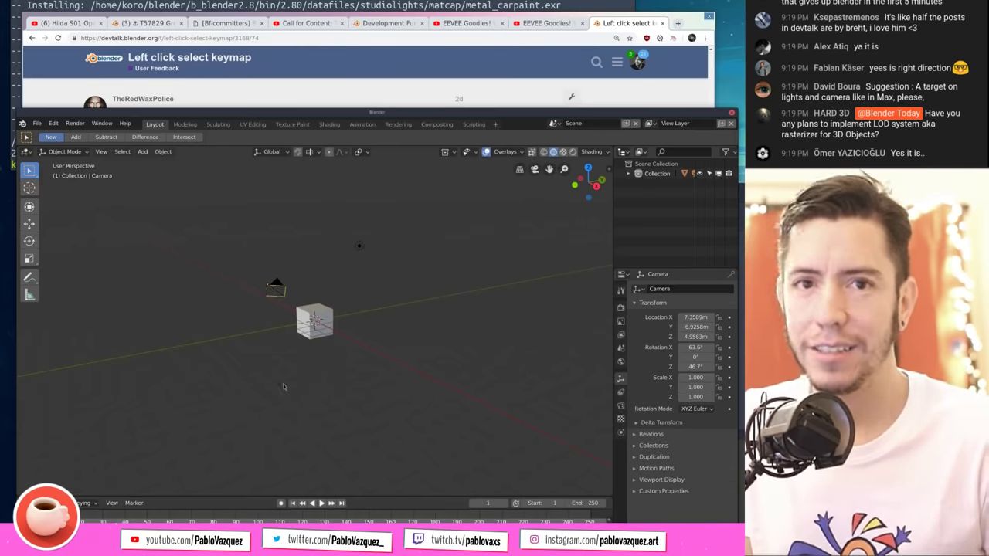
pyautogui.hotkey('ctrl', 'z')
pyautogui.hotkey('ctrl', 'z')
pyautogui.hotkey('ctrl', 'shift', 'z')
pyautogui.hotkey('ctrl', 'shift', 'z')
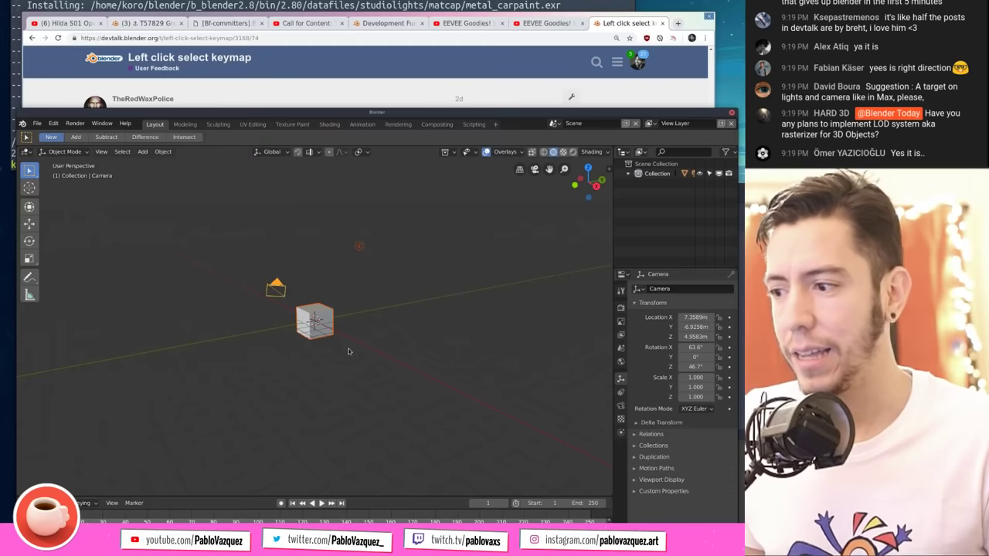
pyautogui.hotkey('ctrl', 'z')
pyautogui.hotkey('ctrl', 'shift', 'z')
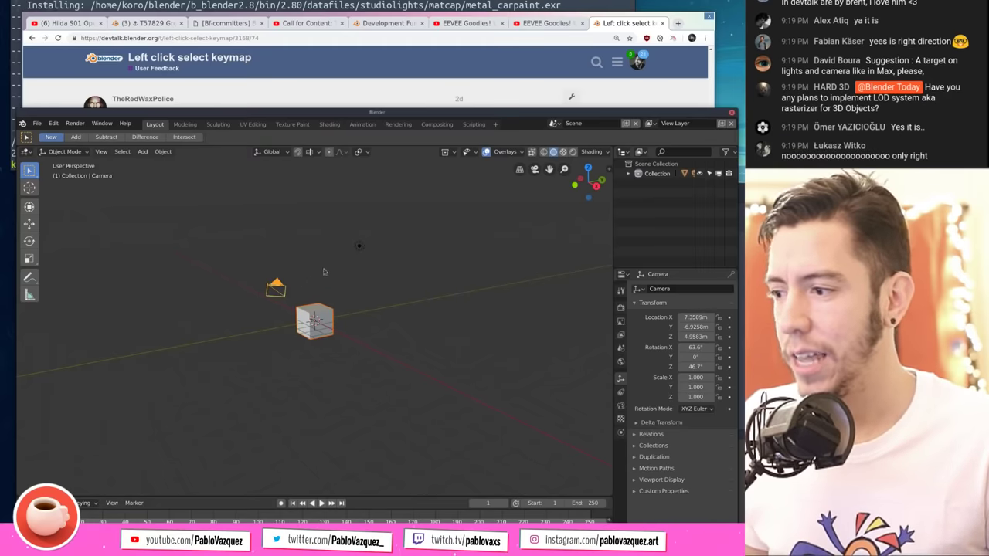
pyautogui.hotkey('ctrl', 'shift', 'z')
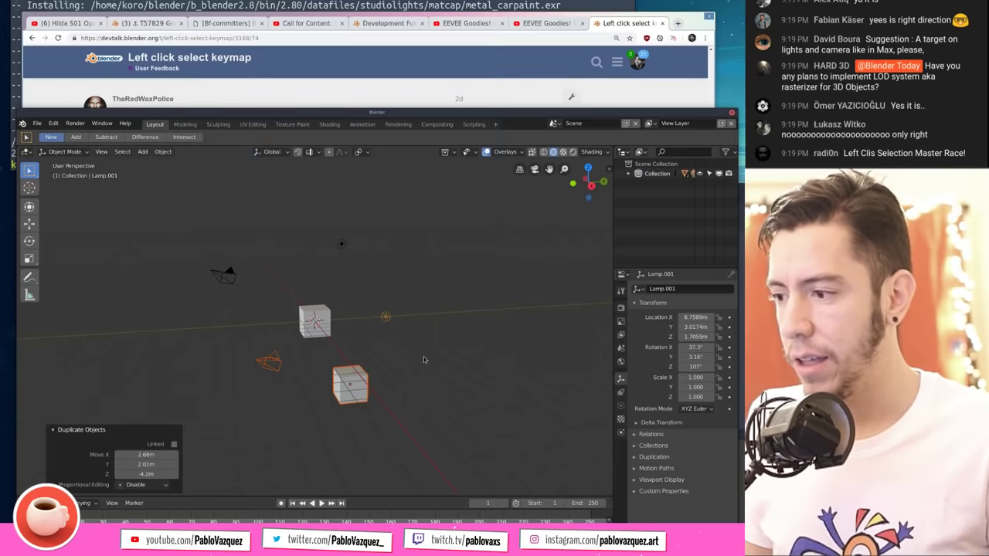
pyautogui.click(423, 359)
pyautogui.press('a')
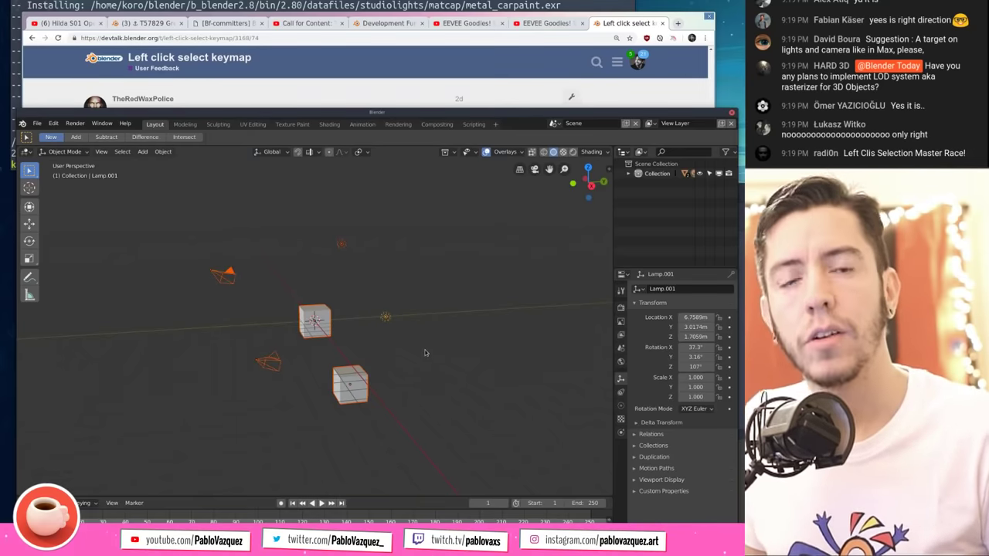
pyautogui.click(424, 353)
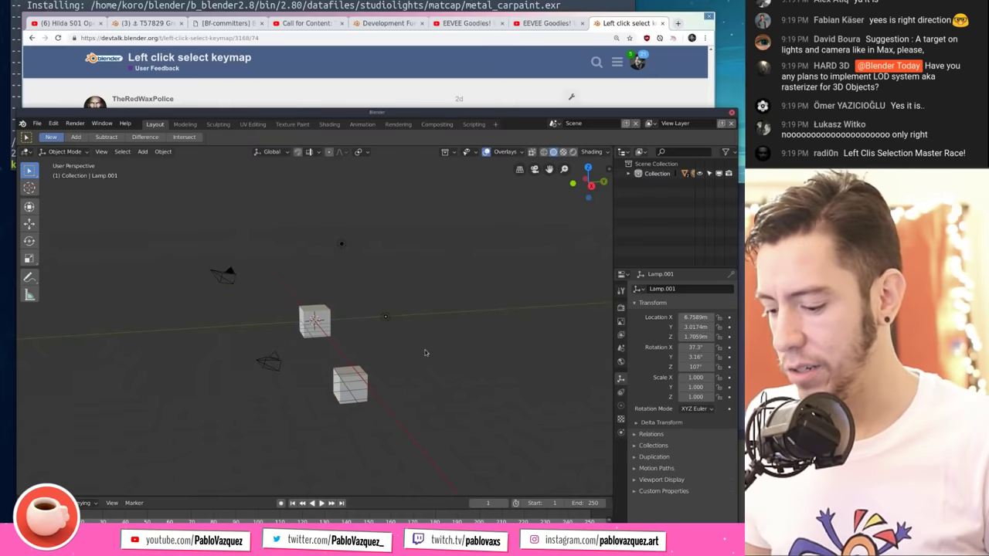
pyautogui.press('a')
pyautogui.click(425, 353)
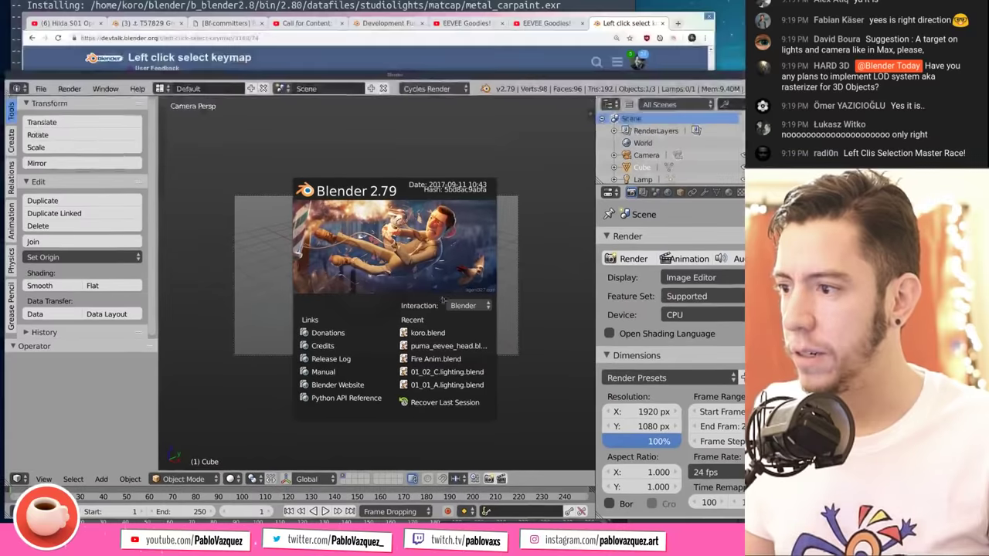
# Step: Launch Blender 2.79, duplicate the sphere twice with Shift+D and toggle select all
pyautogui.click(405, 238)
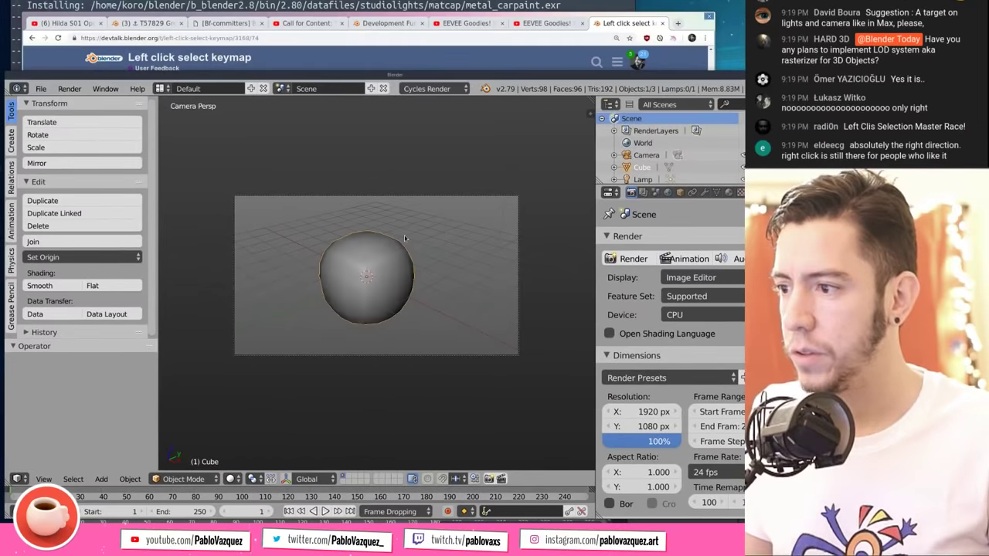
pyautogui.moveTo(384, 273); pyautogui.dragTo(402, 294, button='middle')
pyautogui.hotkey('shift', 'd')
pyautogui.click(310, 309)
pyautogui.hotkey('shift', 'd')
pyautogui.click(402, 370)
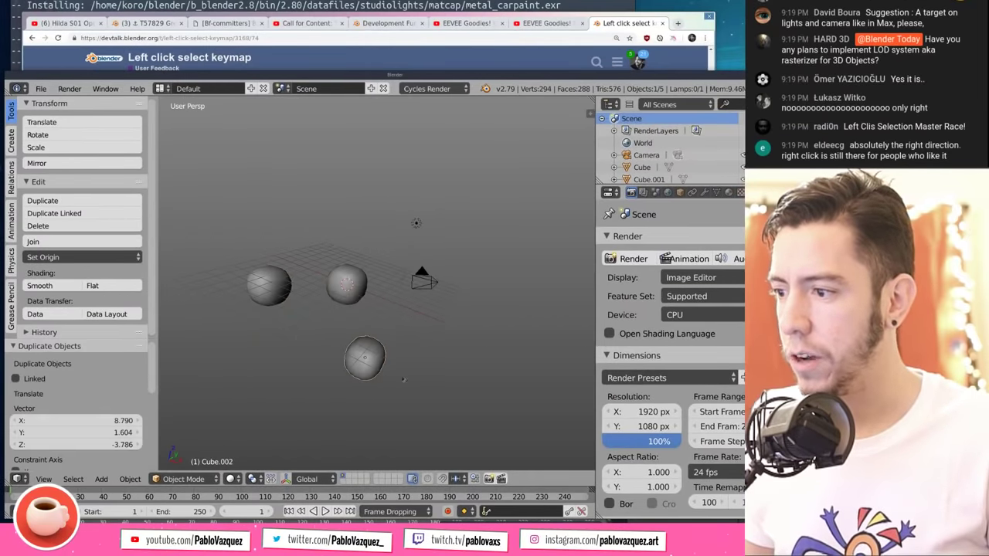
pyautogui.press('a')
pyautogui.press('a')
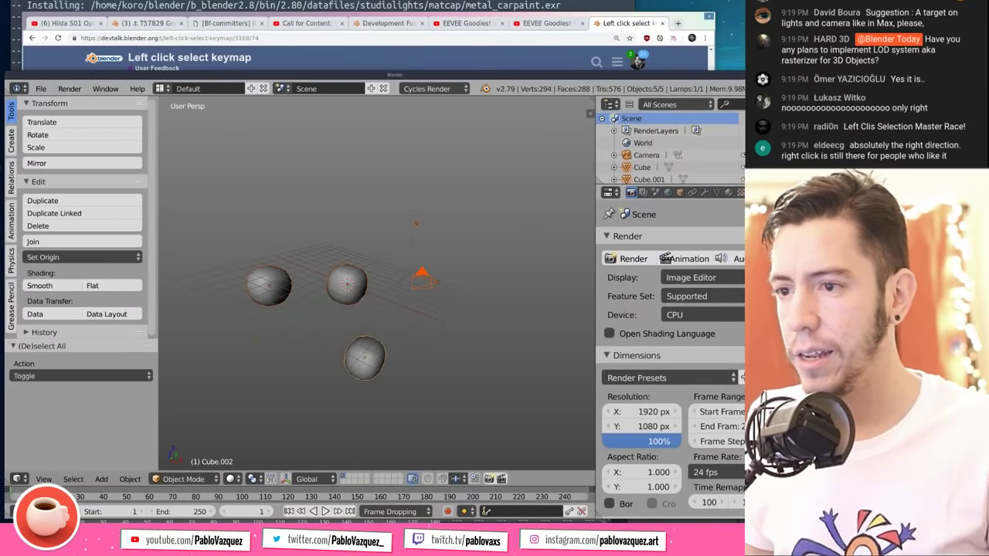
# Step: Back in Blender 2.80, reopen the Input keymap preferences over the scene
pyautogui.hotkey('alt', 'Tab')
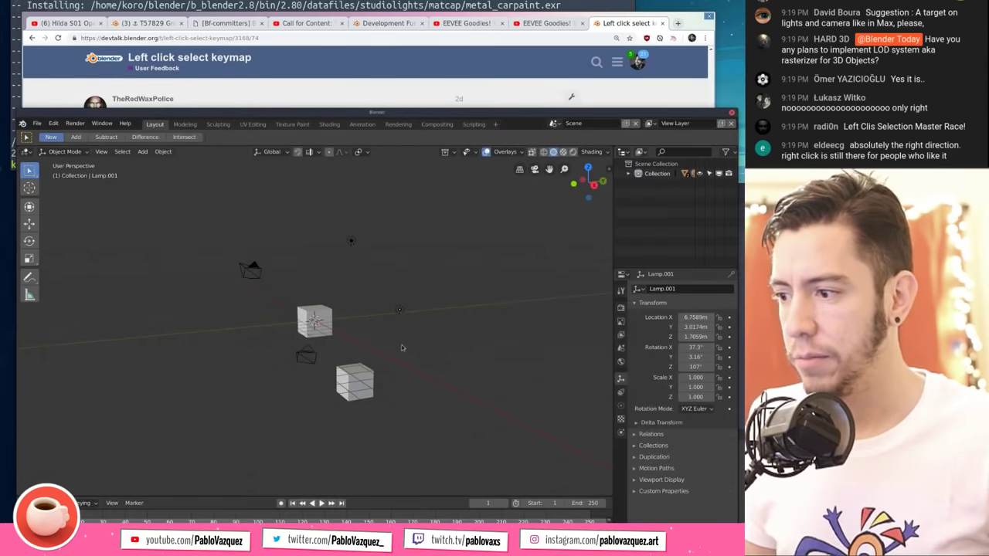
pyautogui.press('F4')
pyautogui.click(396, 327)
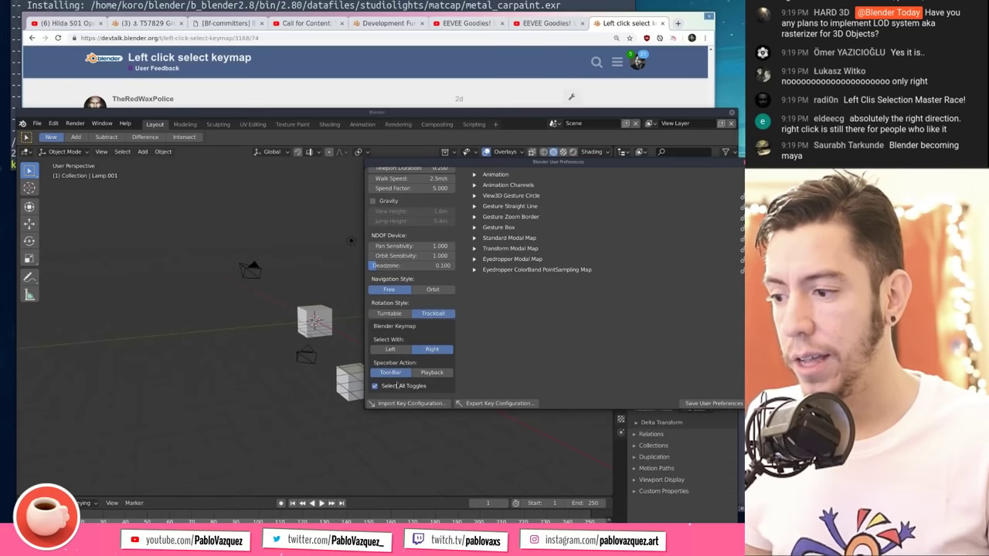
pyautogui.click(244, 281)
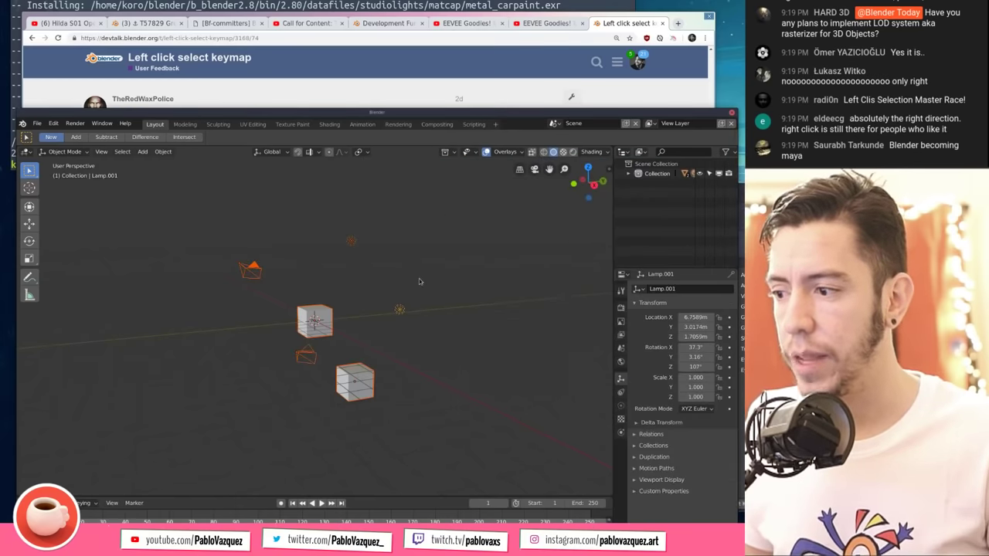
pyautogui.click(440, 311)
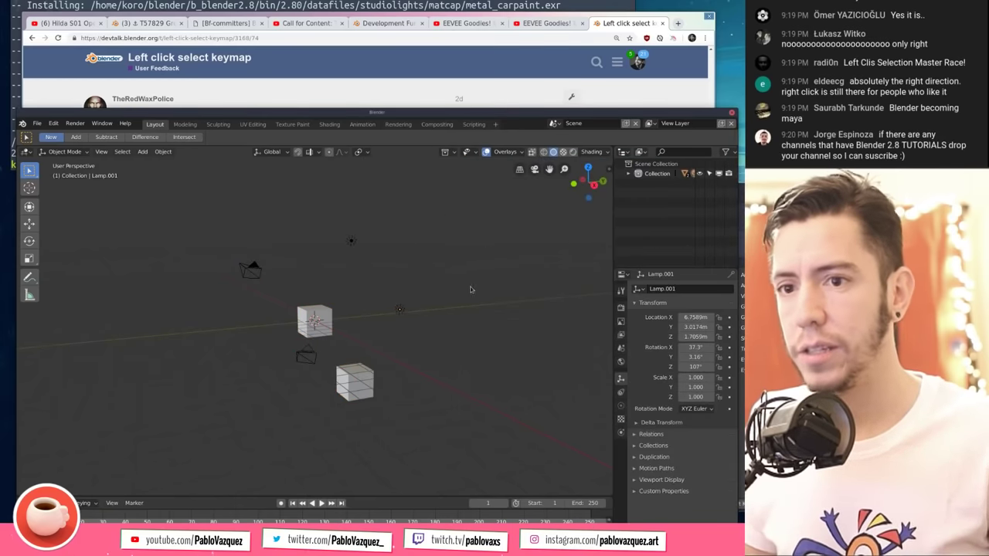
pyautogui.hotkey('ctrl', 'alt', 'u')
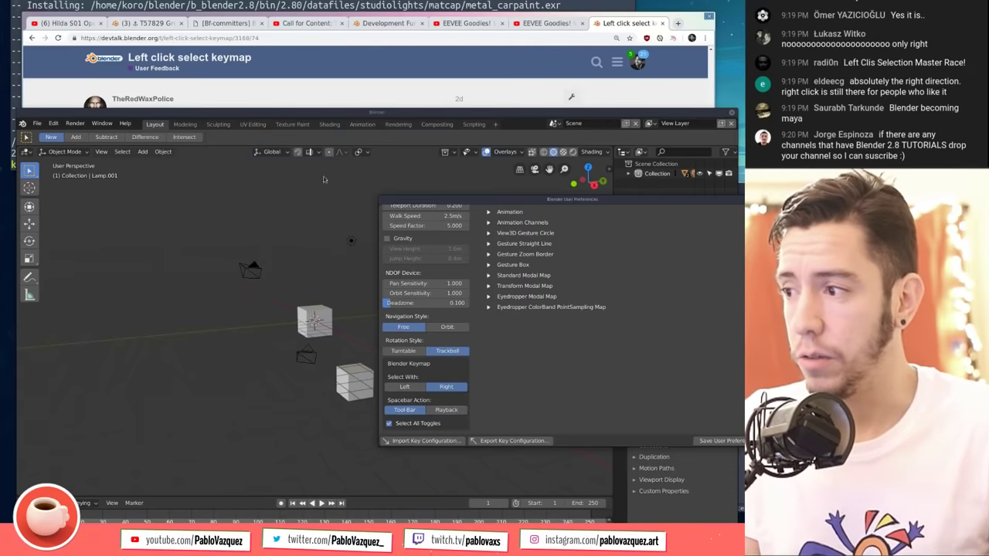
# Step: Place the 3D cursor, then switch to the Rotate and then Scale tools from the Shift+Space menu
pyautogui.click(300, 222)
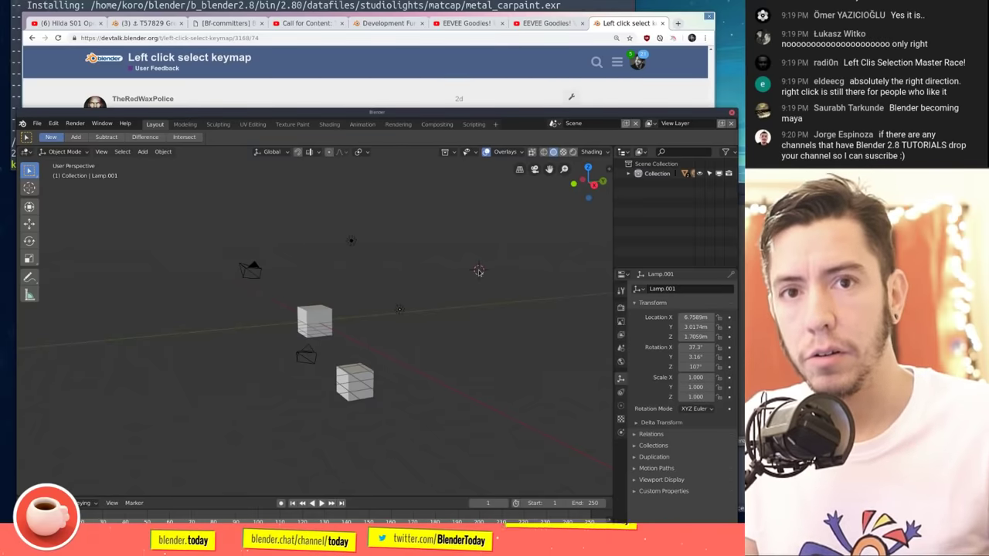
pyautogui.click(477, 270)
pyautogui.hotkey('shift', 'space')
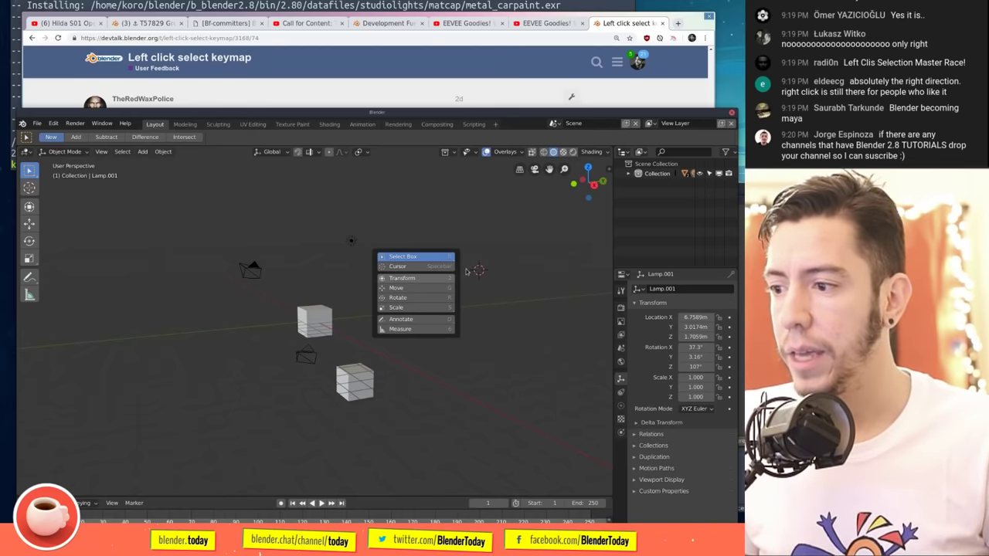
pyautogui.click(418, 296)
pyautogui.hotkey('shift', 'space')
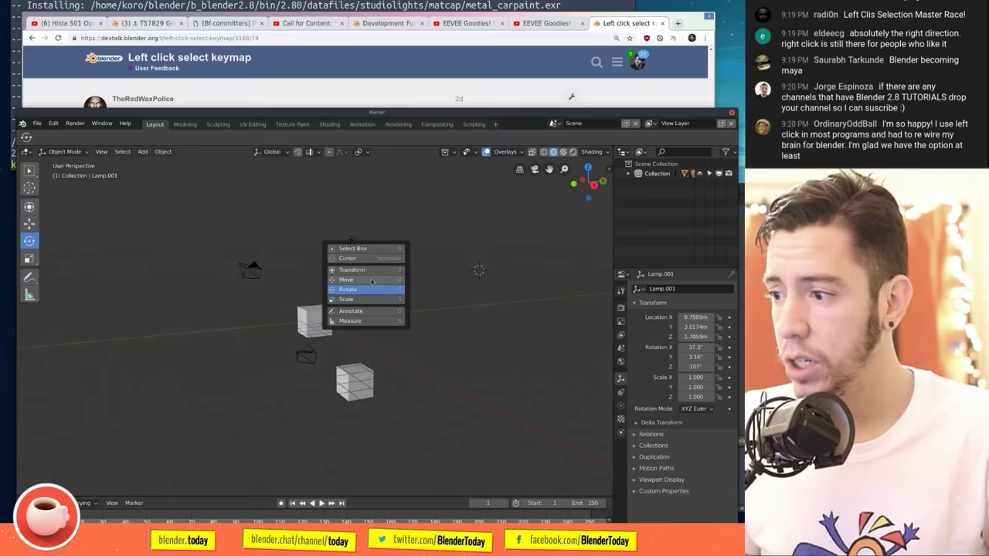
pyautogui.press('Escape')
pyautogui.hotkey('shift', 'space')
pyautogui.click(383, 282)
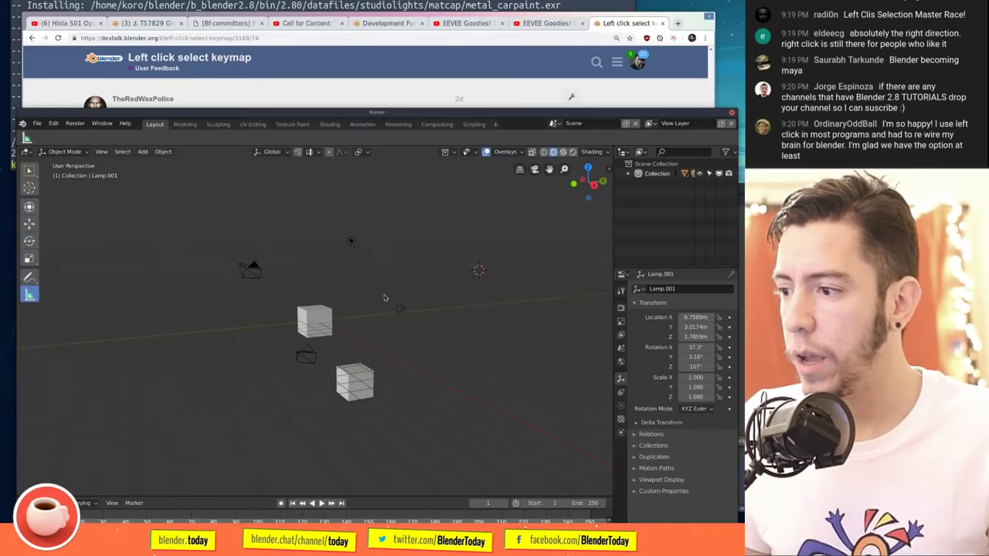
# Step: Make the Transform tool active and open the Sculpting workspace
pyautogui.hotkey('shift', 'space')
pyautogui.press('Escape')
pyautogui.hotkey('shift', 'space')
pyautogui.click(363, 240)
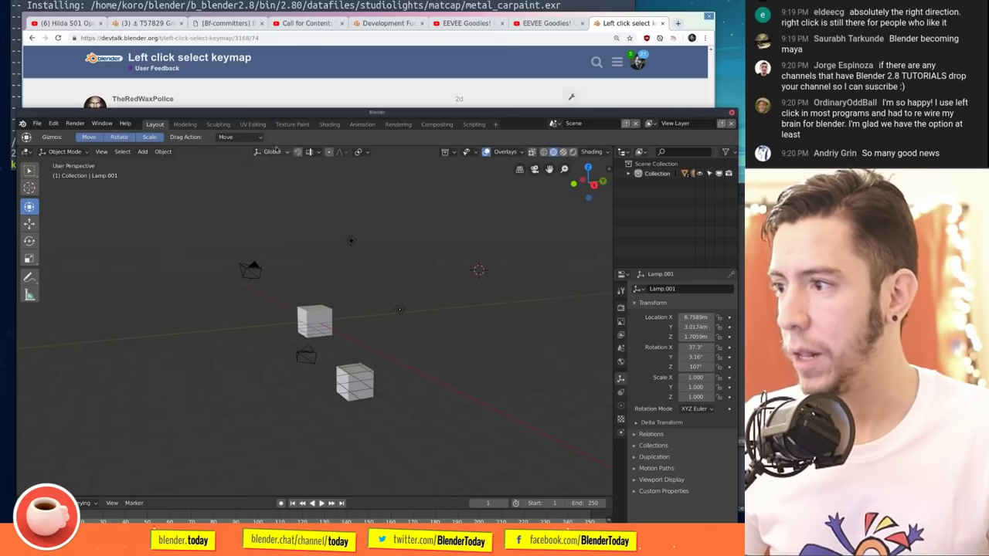
pyautogui.click(218, 125)
# Step: Select the upper-left cube in the Layout workspace
pyautogui.scroll(-3, 474, 298)
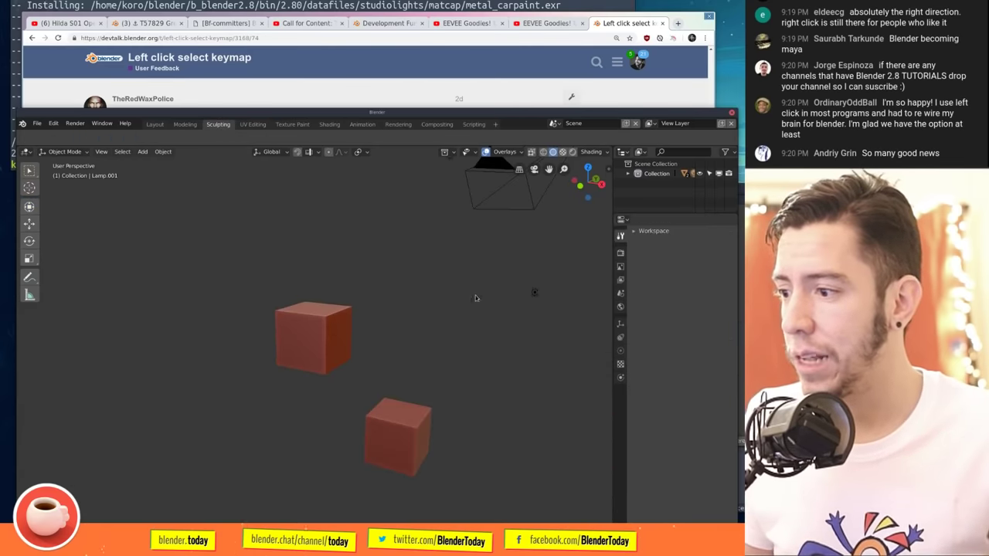
pyautogui.rightClick(475, 298)
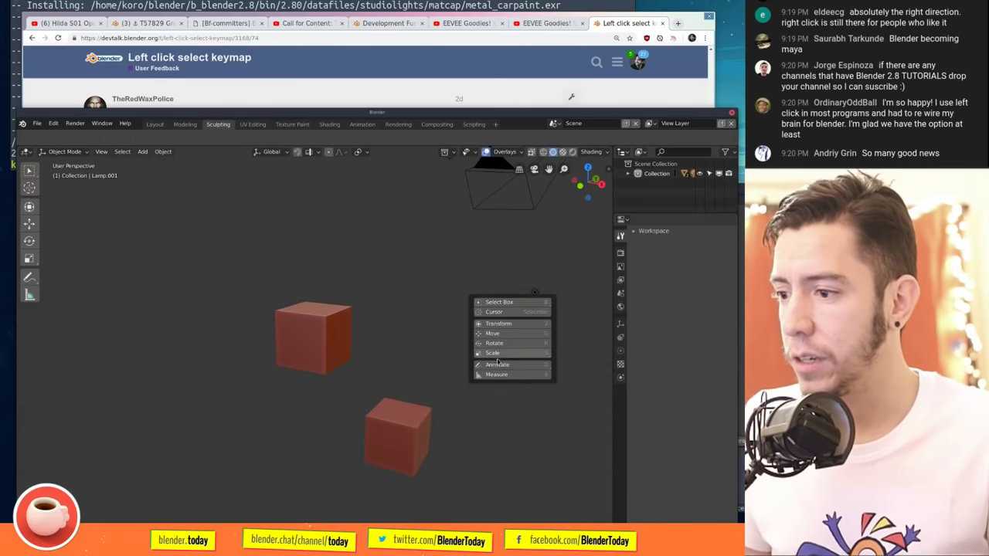
pyautogui.click(300, 339)
pyautogui.click(157, 124)
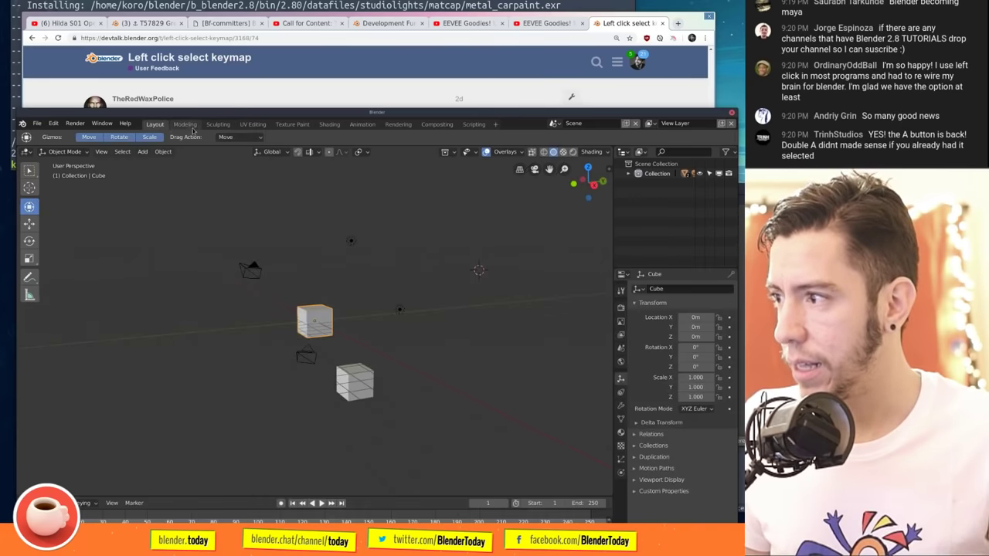
# Step: In the Sculpting workspace, try the Grab and Inflate/Deflate brushes from the Shift+Space menu
pyautogui.click(217, 124)
pyautogui.hotkey('shift', 'space')
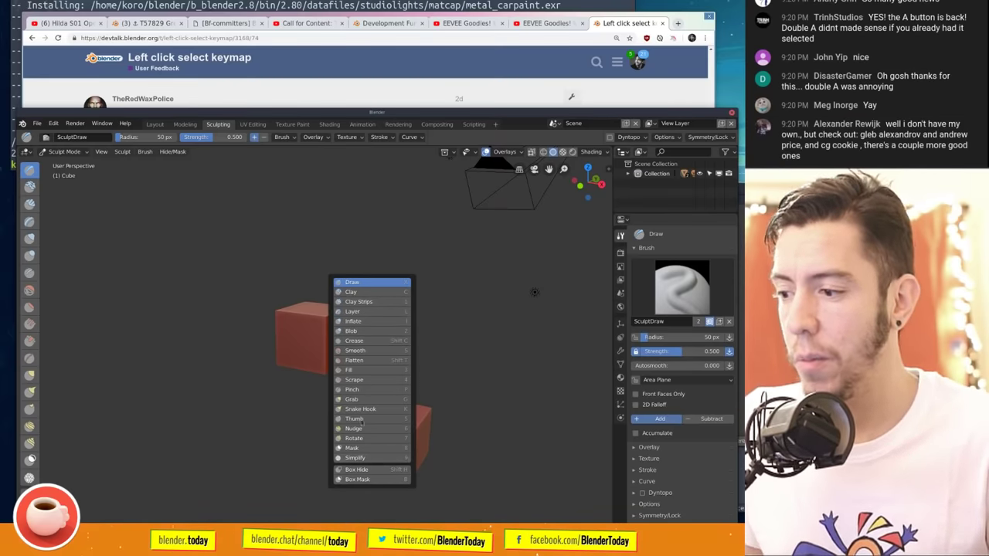
pyautogui.hotkey('shift', 'space')
pyautogui.click(382, 360)
pyautogui.hotkey('shift', 'space')
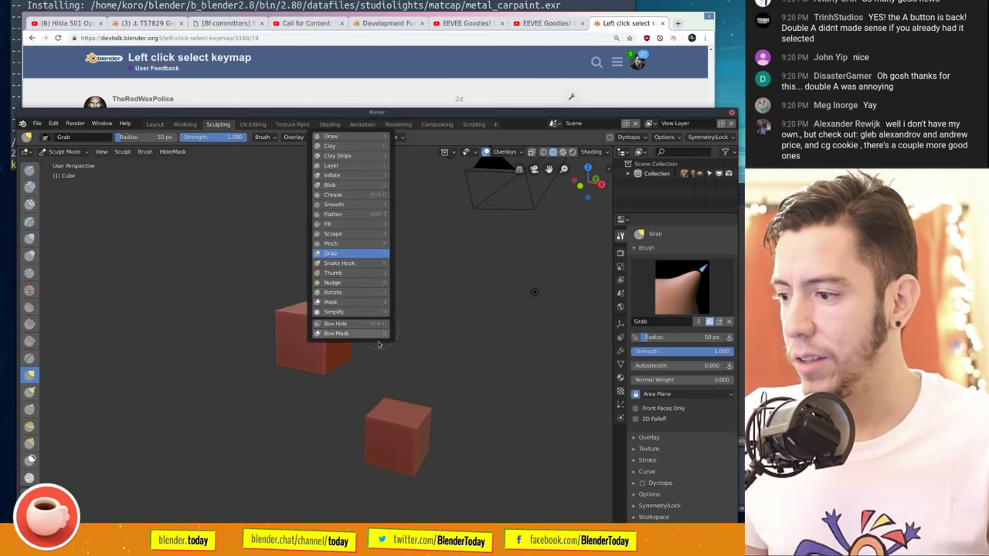
pyautogui.click(355, 249)
pyautogui.hotkey('shift', 'space')
pyautogui.click(354, 345)
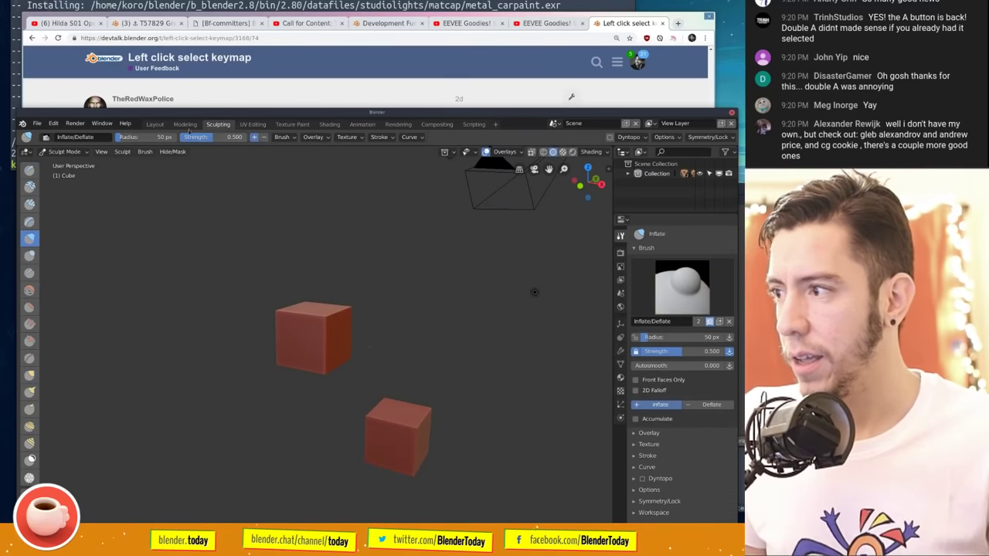
# Step: In Texture Paint, try the Clone and Smear brushes, then return to Layout
pyautogui.click(292, 124)
pyautogui.hotkey('shift', 'space')
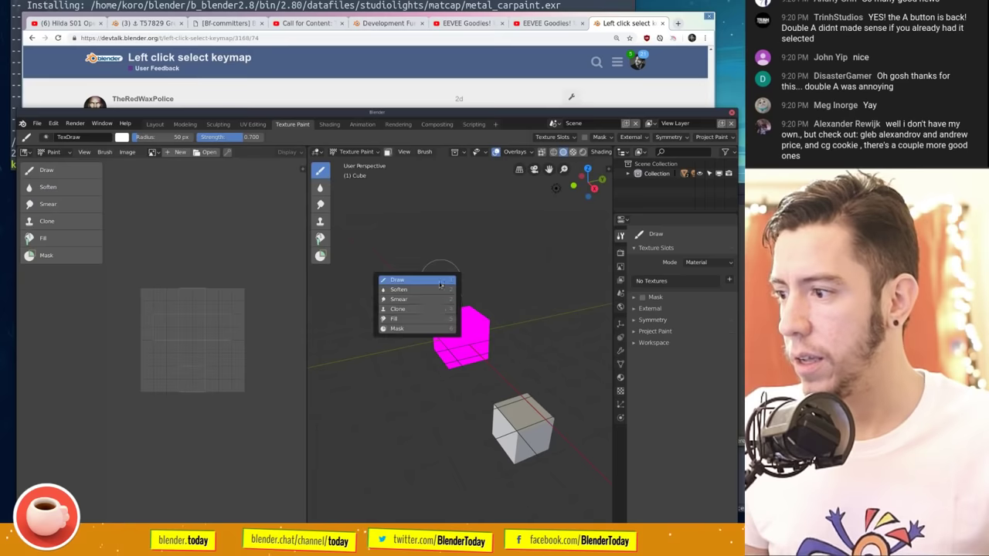
pyautogui.click(409, 308)
pyautogui.hotkey('shift', 'space')
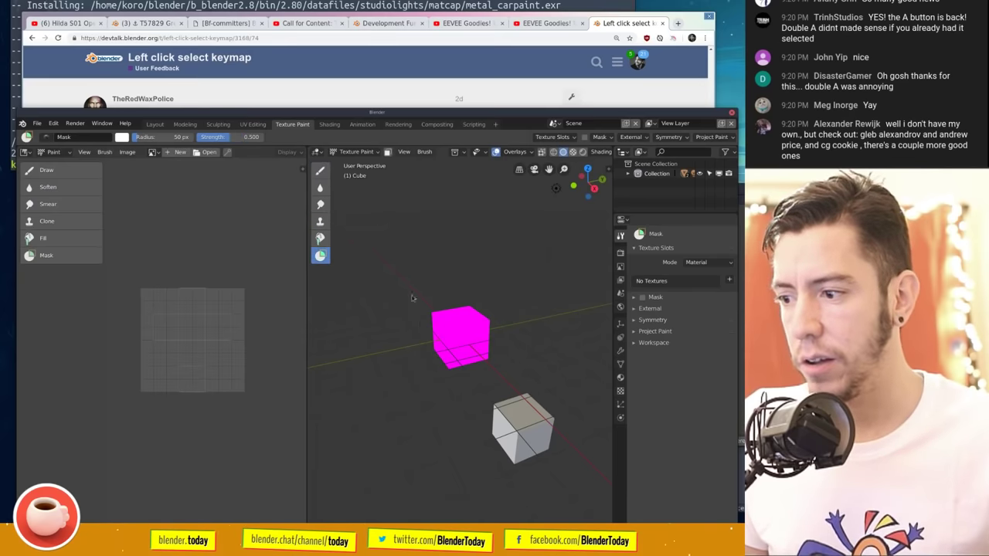
pyautogui.hotkey('shift', 'space')
pyautogui.click(407, 241)
pyautogui.hotkey('shift', 'space')
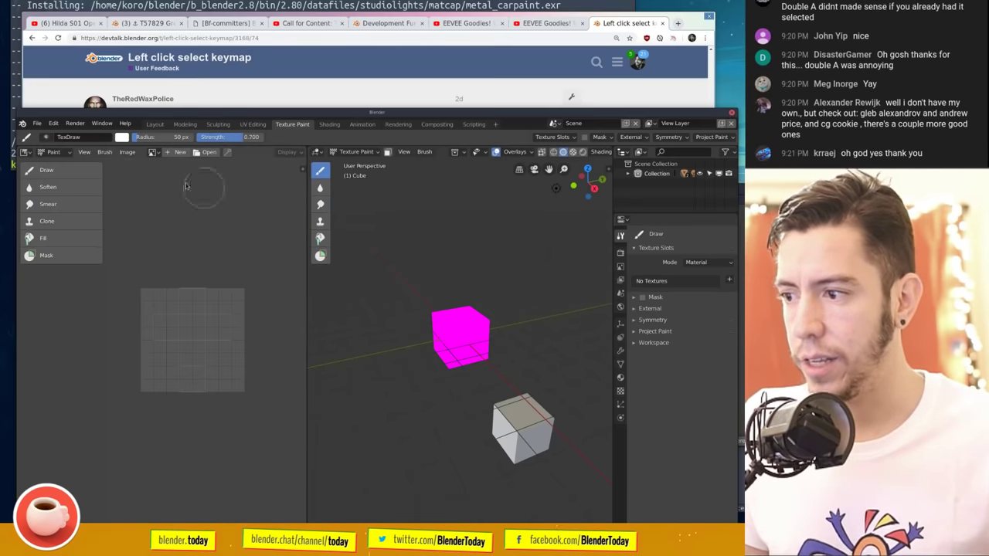
pyautogui.click(155, 124)
# Step: Set Spacebar Action to Playback in the keymap preferences and test playback with Space
pyautogui.hotkey('ctrl', 'alt', 'u')
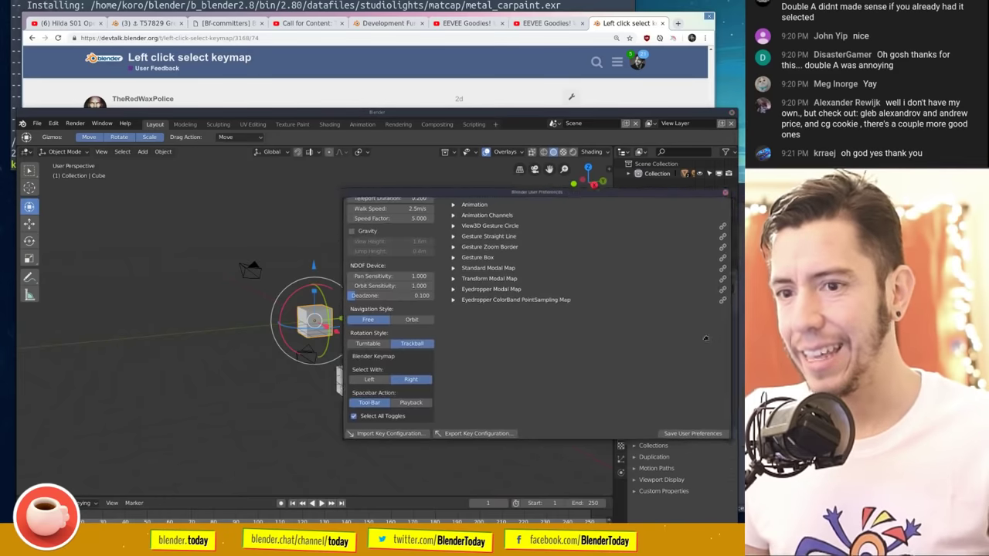
pyautogui.click(383, 373)
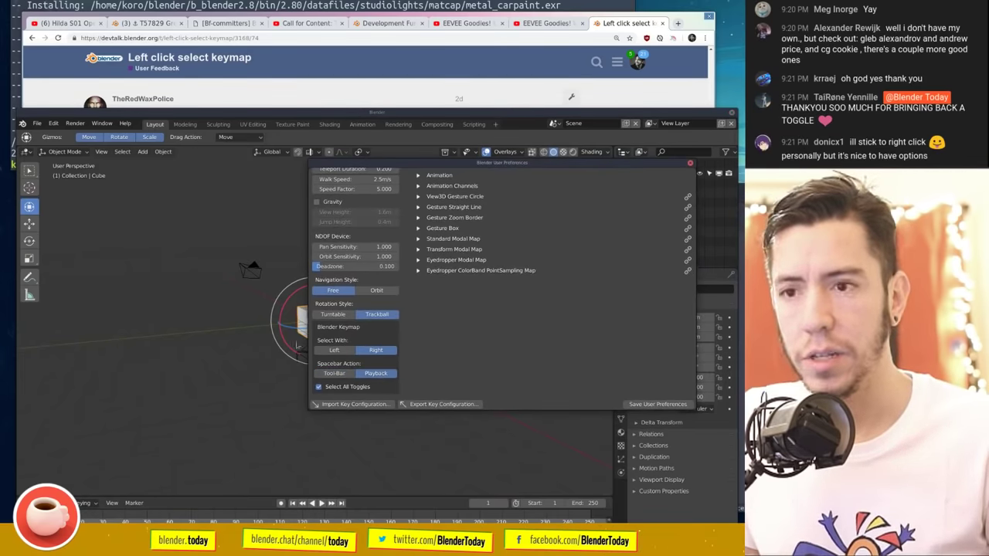
pyautogui.press('space')
pyautogui.press('space')
pyautogui.moveTo(502, 163); pyautogui.dragTo(736, 188)
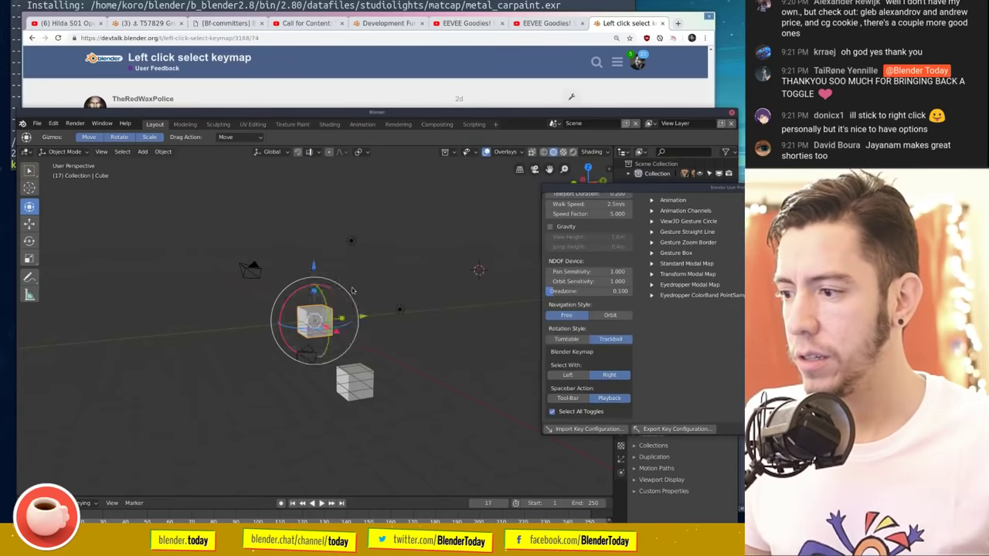
pyautogui.press('space')
pyautogui.press('space')
pyautogui.press('space')
pyautogui.press('space')
pyautogui.moveTo(618, 188); pyautogui.dragTo(283, 129)
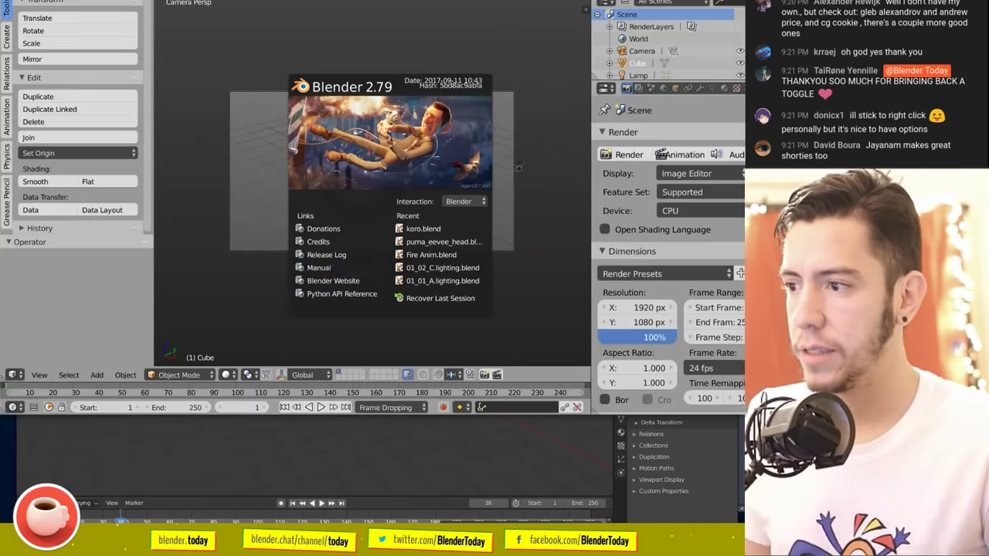
# Step: In Blender 2.79, check that Space opens the operator search, then quit 2.79
pyautogui.click(425, 222)
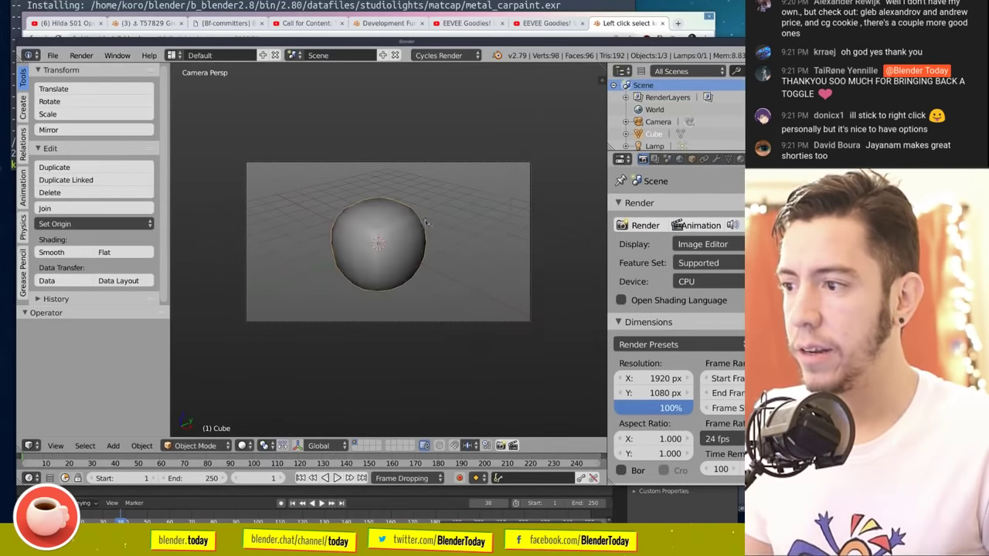
pyautogui.press('space')
pyautogui.press('Escape')
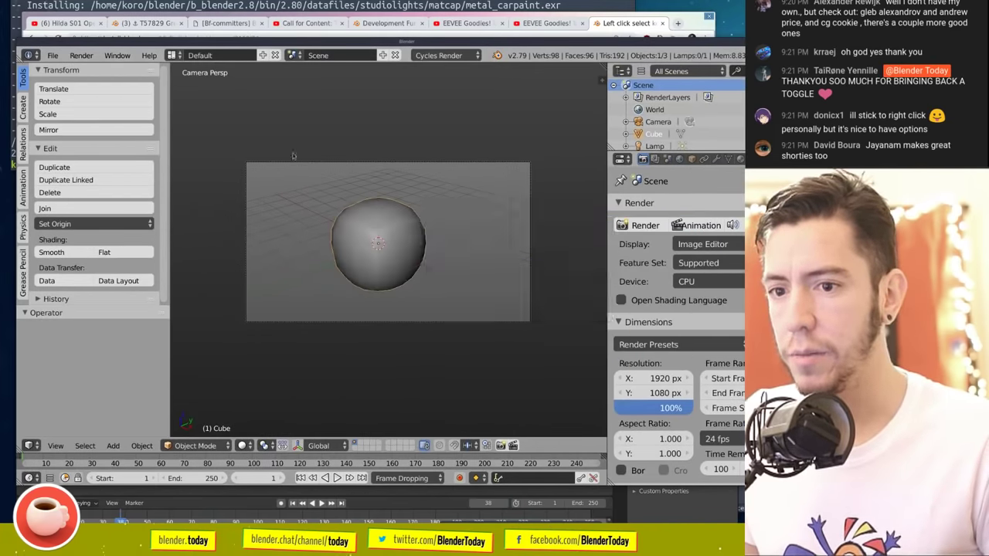
pyautogui.press('space')
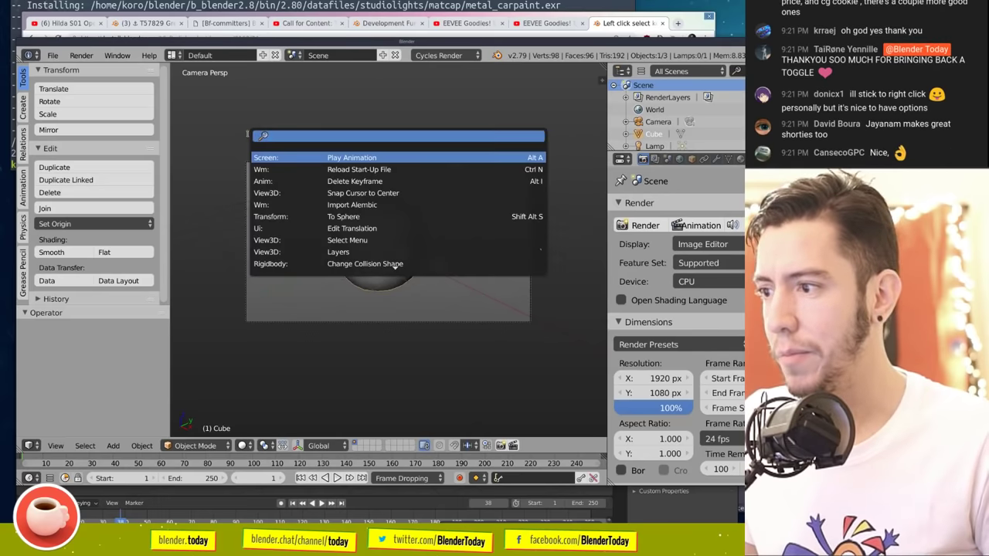
pyautogui.press('Escape')
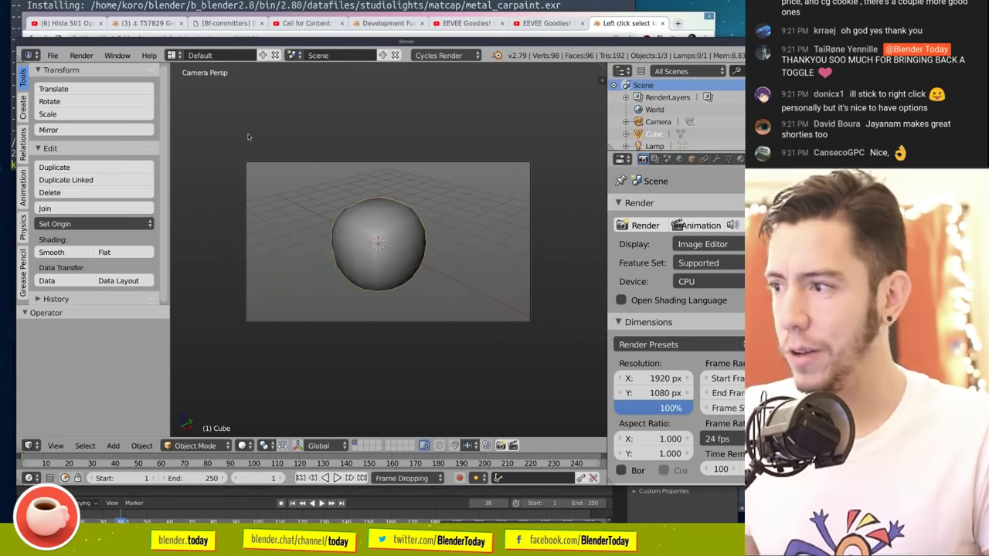
pyautogui.press('space')
pyautogui.press('Escape')
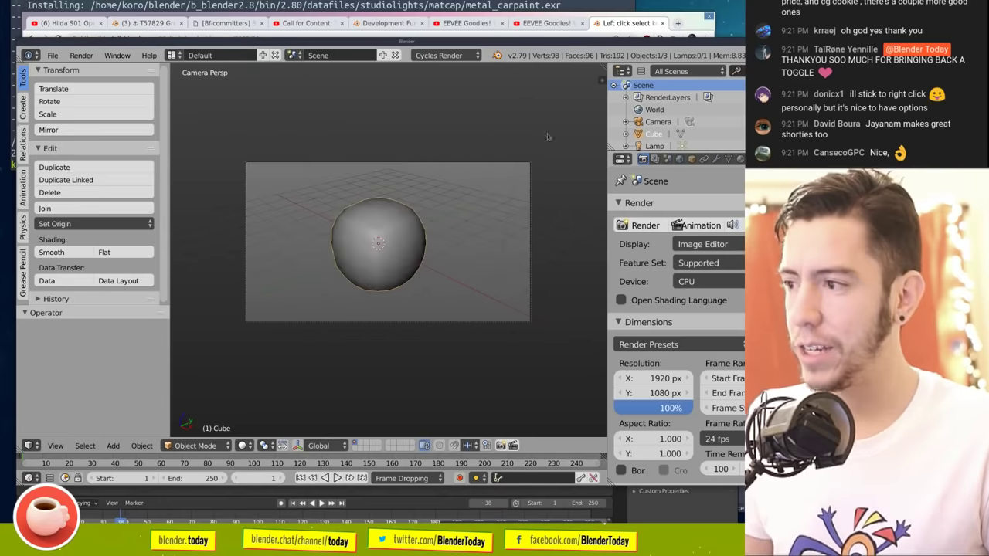
pyautogui.hotkey('ctrl', 'q')
pyautogui.click(366, 188)
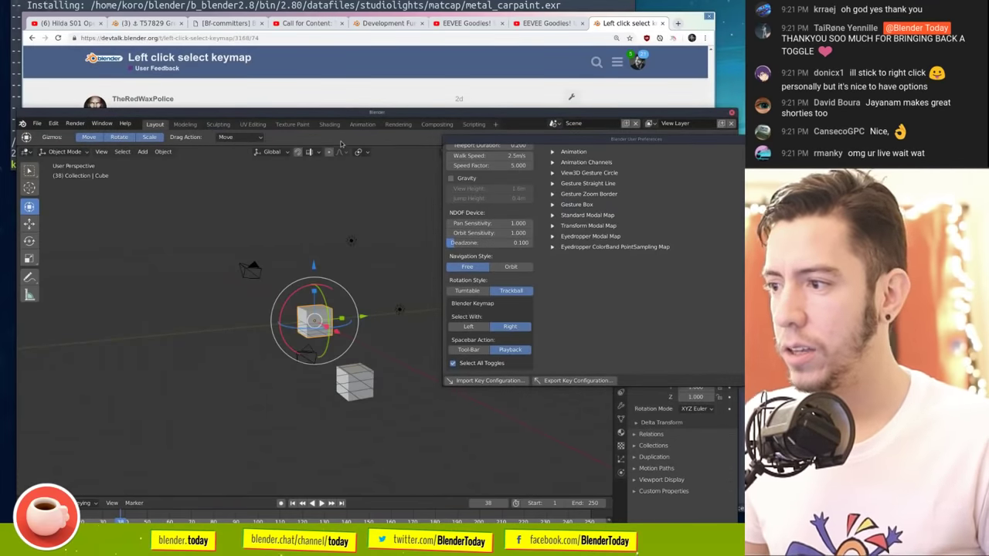
# Step: Try the F3 operator search repeatedly, including a 'sdfsd' search with no matches
pyautogui.press('F3')
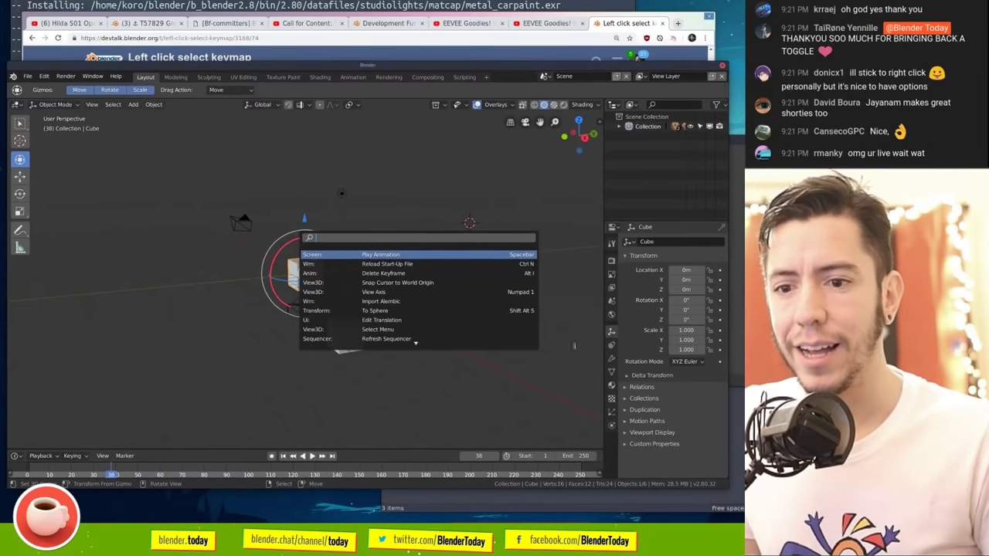
pyautogui.press('Escape')
pyautogui.press('F3')
pyautogui.press('Escape')
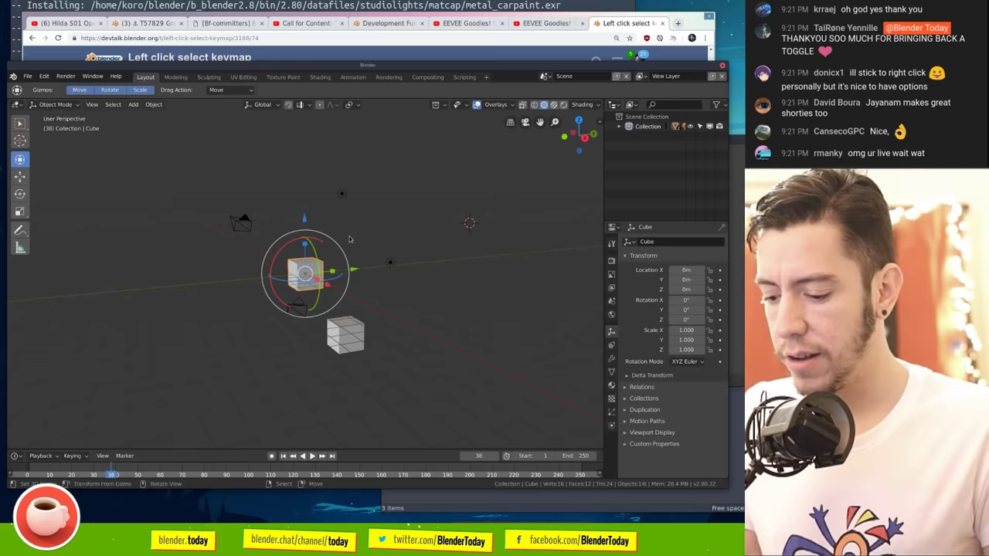
pyautogui.press('F3')
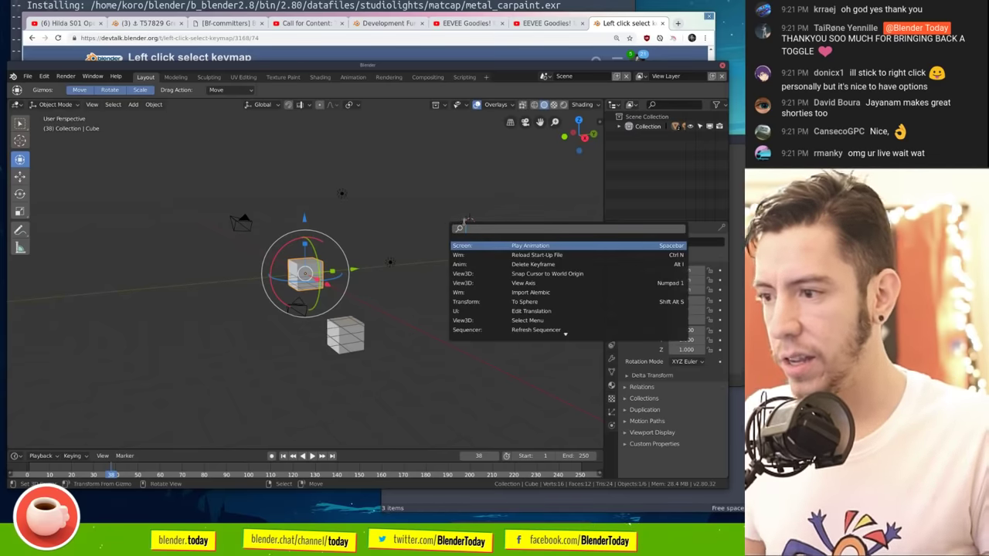
pyautogui.press('Escape')
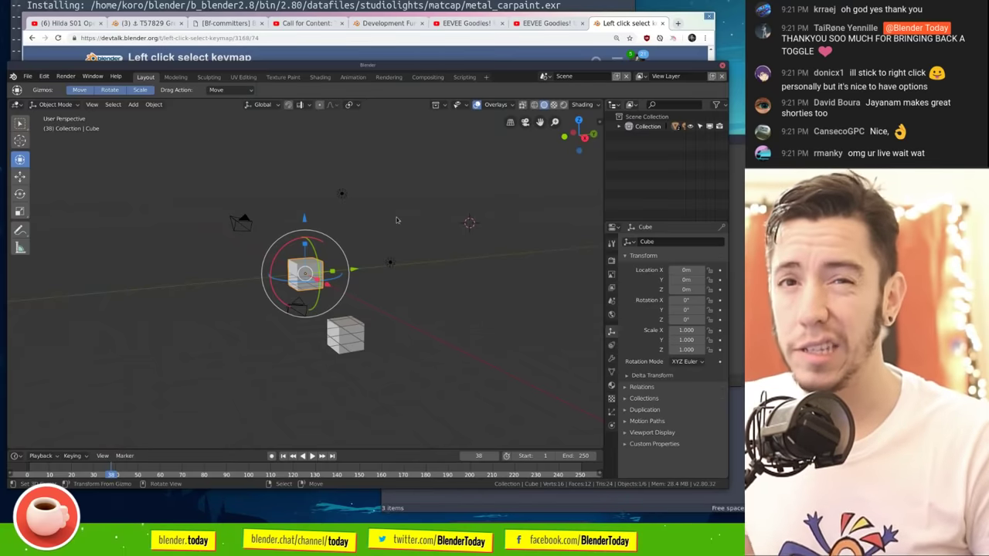
pyautogui.press('F3')
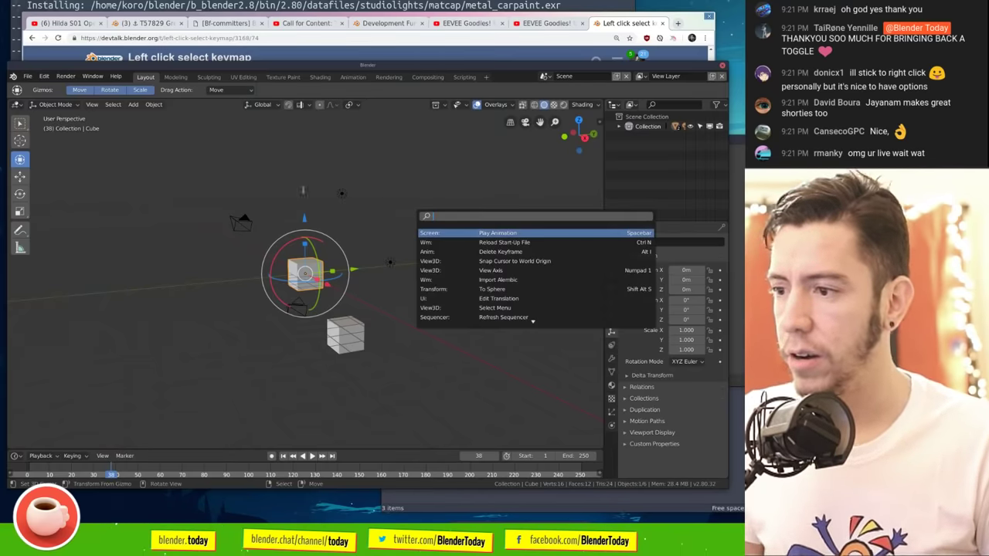
pyautogui.press('F3')
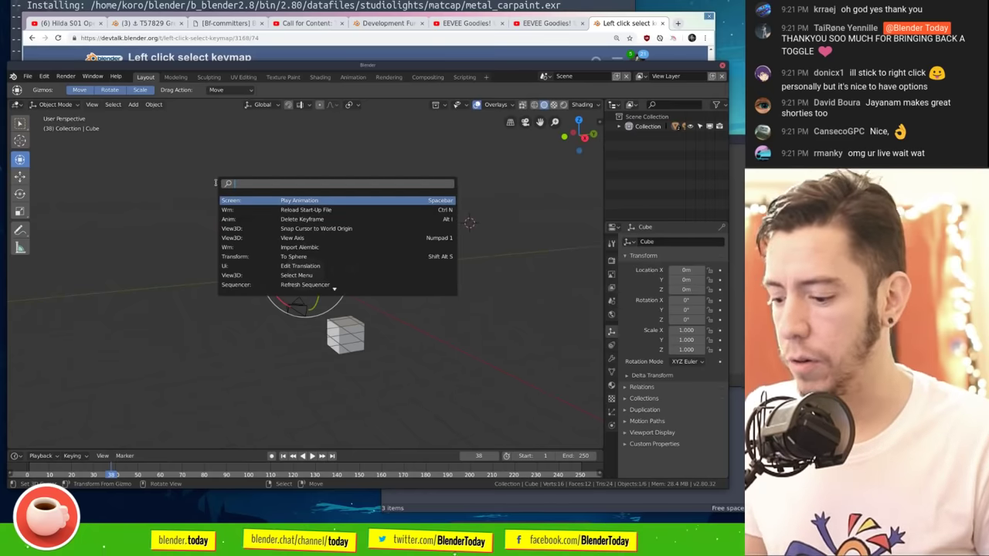
pyautogui.press('F3')
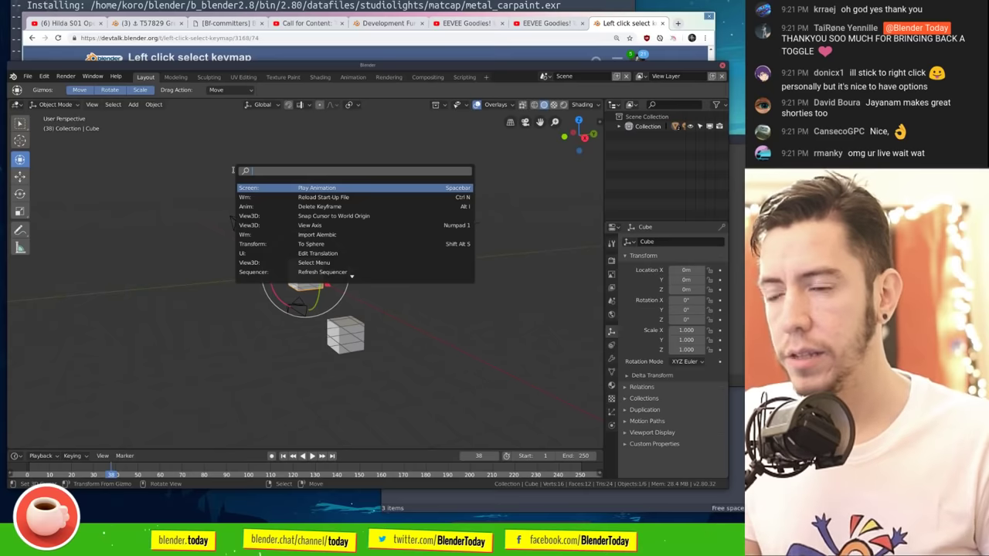
pyautogui.write('sdfsd')
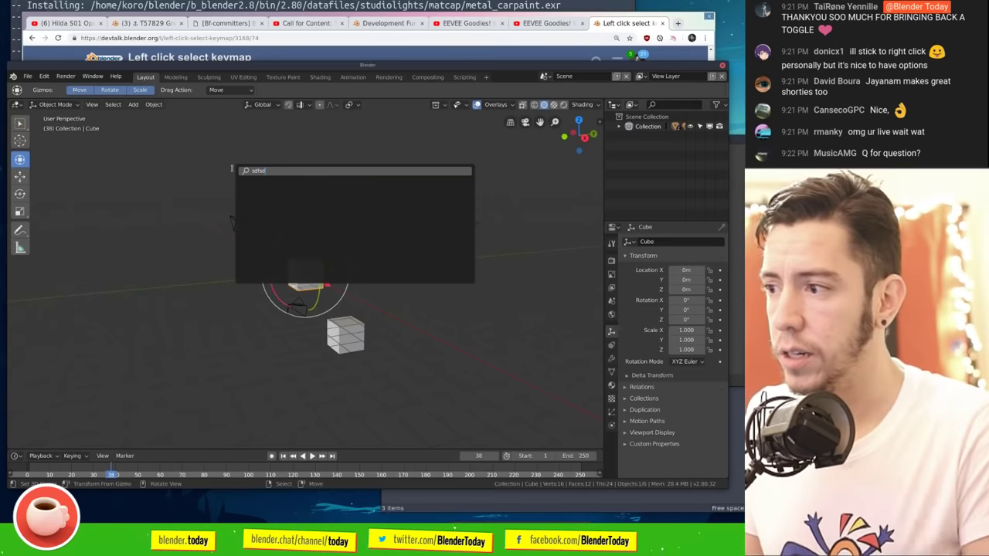
pyautogui.press('Escape')
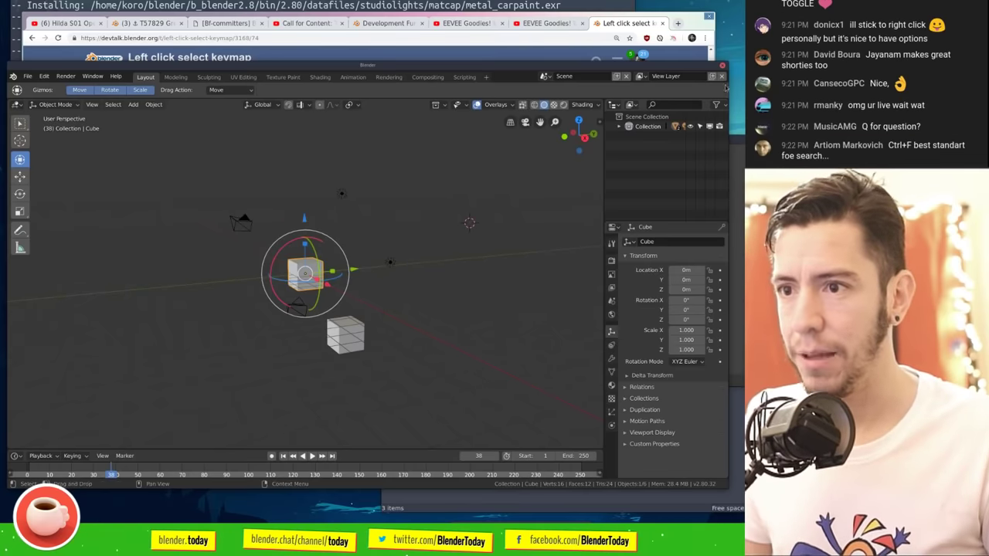
# Step: Check the Q Quick Favorites menu, then play the animation and stop at frame 69
pyautogui.press('q')
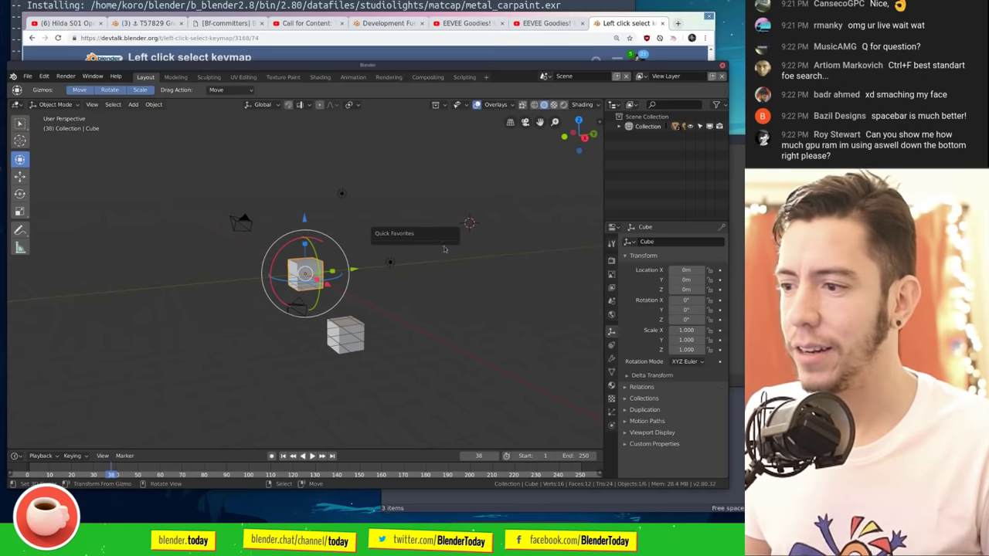
pyautogui.press('Escape')
pyautogui.press('space')
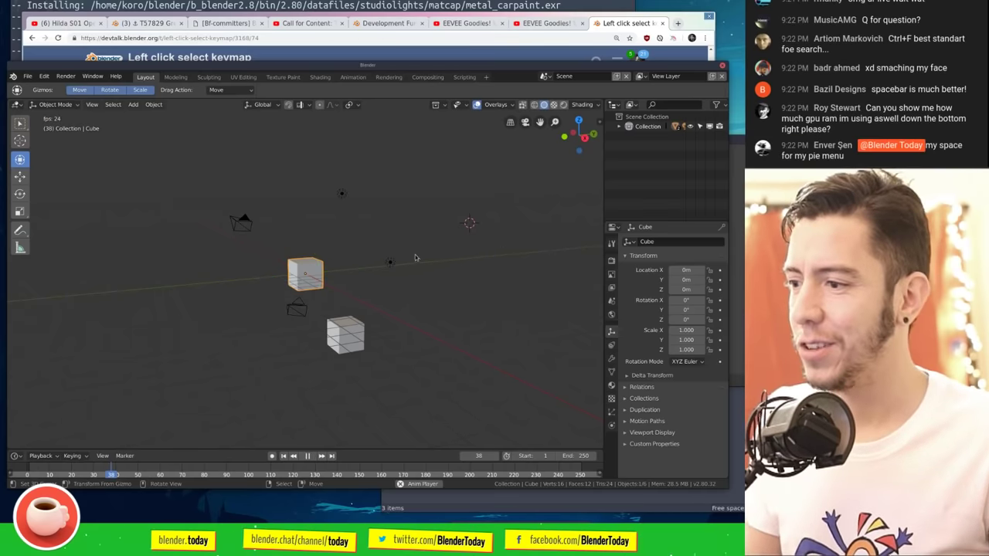
pyautogui.press('space')
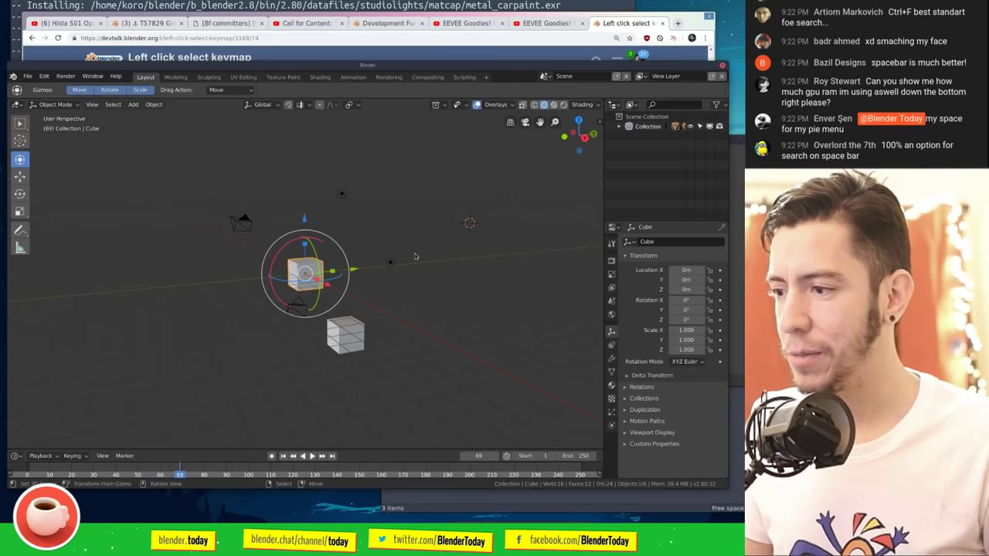
# Step: Bring the User Preferences window forward from the desktop window overview and close it
pyautogui.press('super')
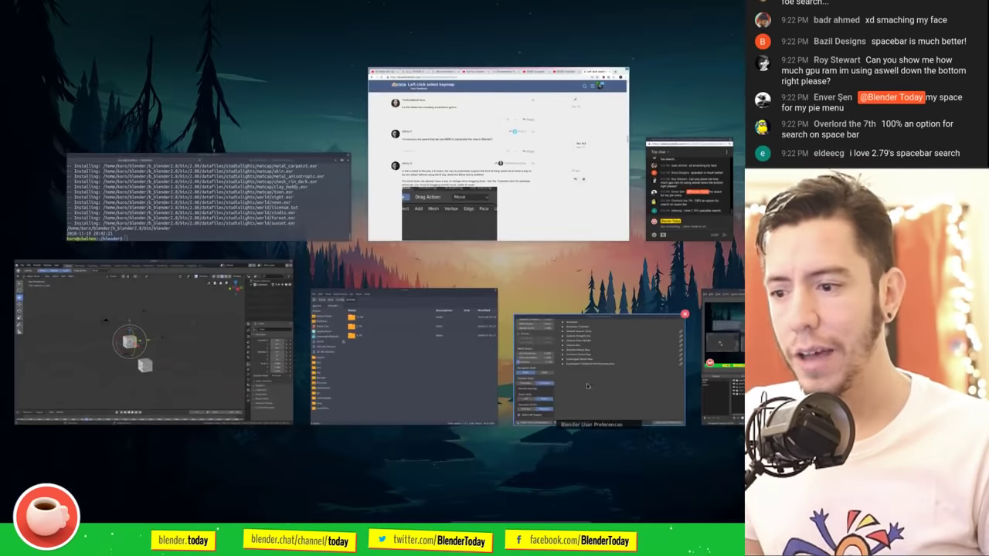
pyautogui.click(587, 385)
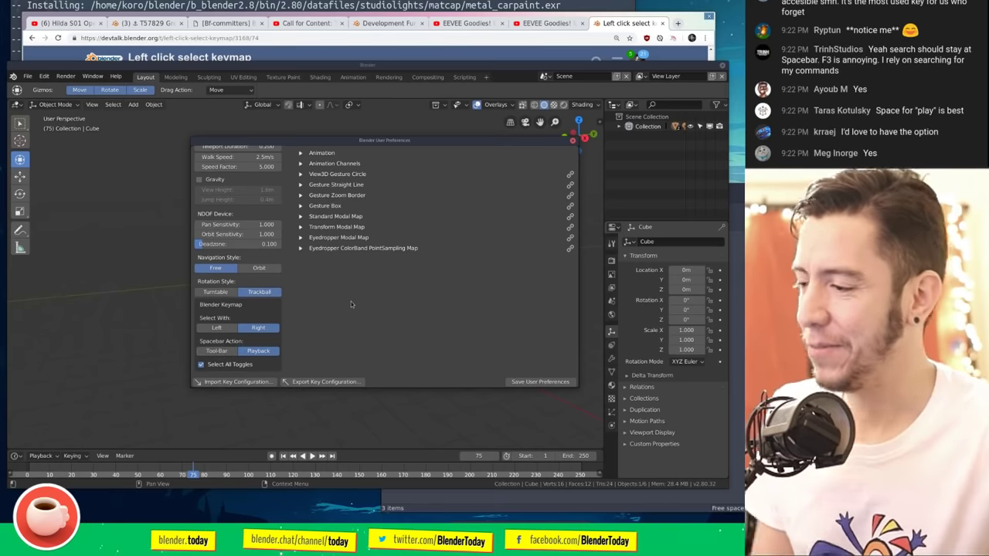
pyautogui.click(573, 141)
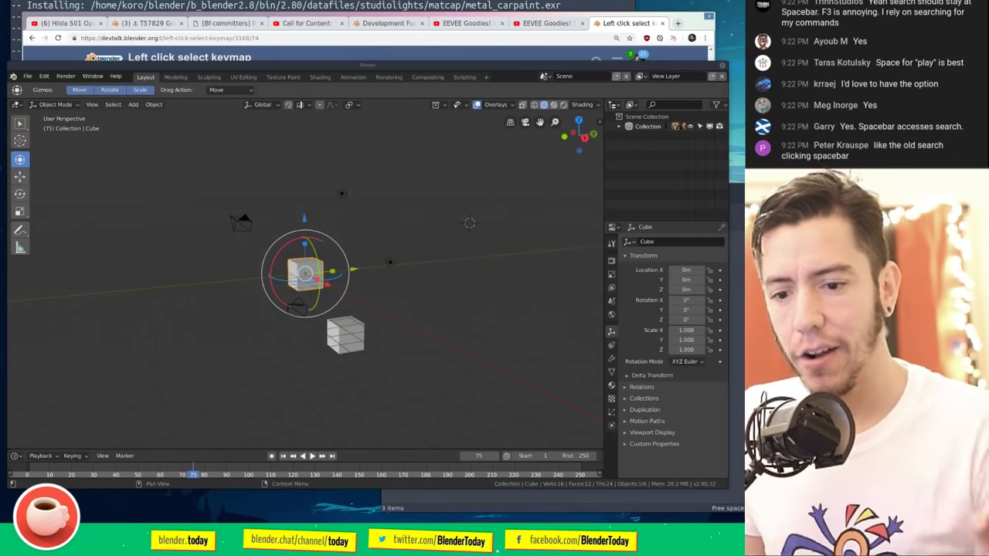
# Step: Deselect the cube and orbit the view to look down on the scene
pyautogui.click(463, 258)
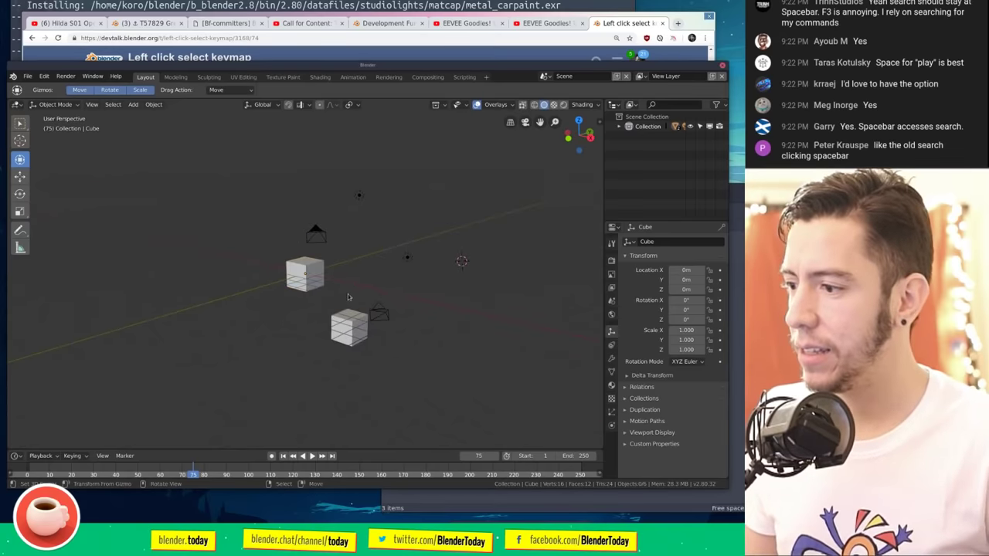
pyautogui.scroll(4, 402, 230)
pyautogui.scroll(-3, 403, 233)
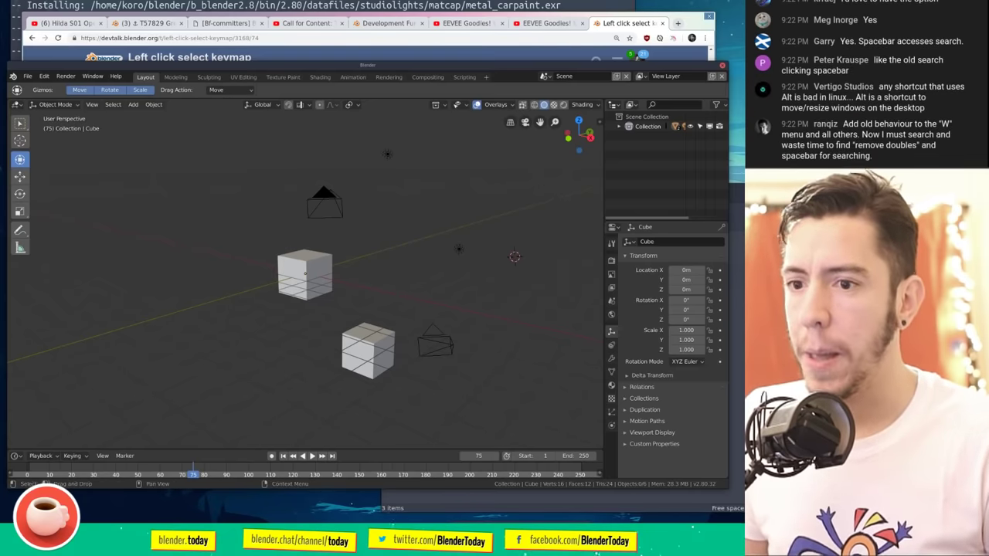
pyautogui.moveTo(587, 218); pyautogui.dragTo(426, 246, button='middle')
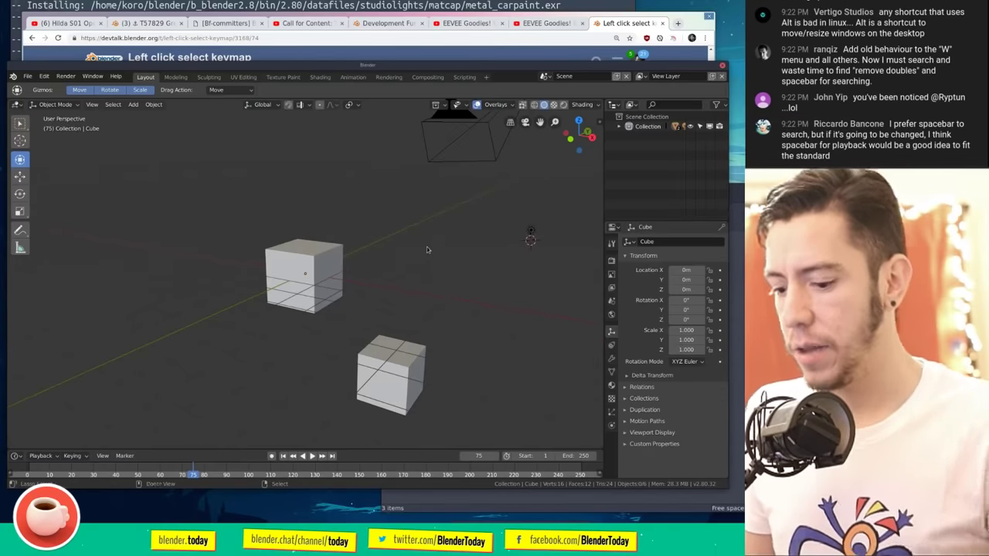
# Step: Glance at the Open Recent and New File menus, then dismiss them
pyautogui.hotkey('ctrl', 'shift', 'o')
pyautogui.hotkey('ctrl', 'n')
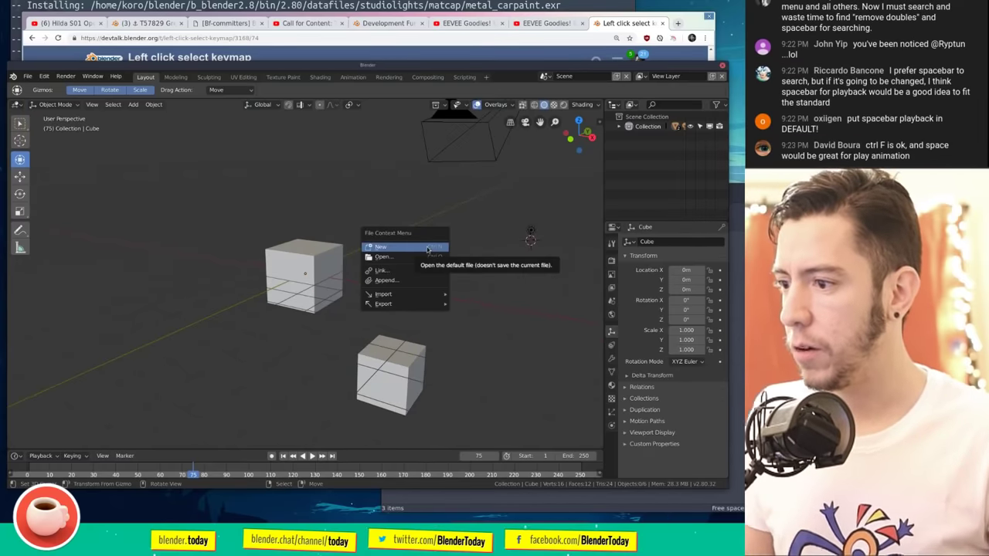
pyautogui.press('Escape')
pyautogui.press('super')
pyautogui.press('super')
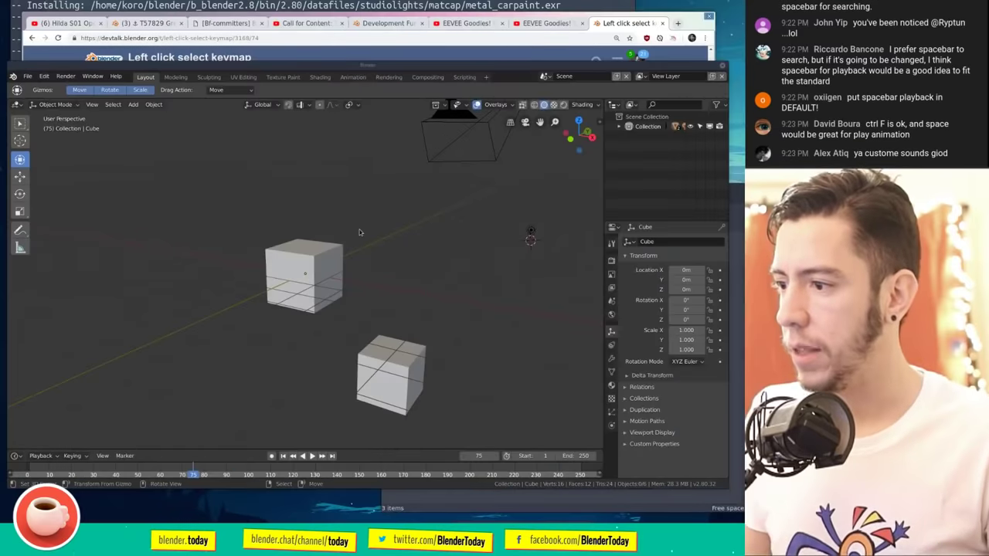
# Step: Browse to /mixtli/blender/demos/2.8/race_spaceship and load race_spaceship.blend
pyautogui.press('F4')
pyautogui.click(358, 230)
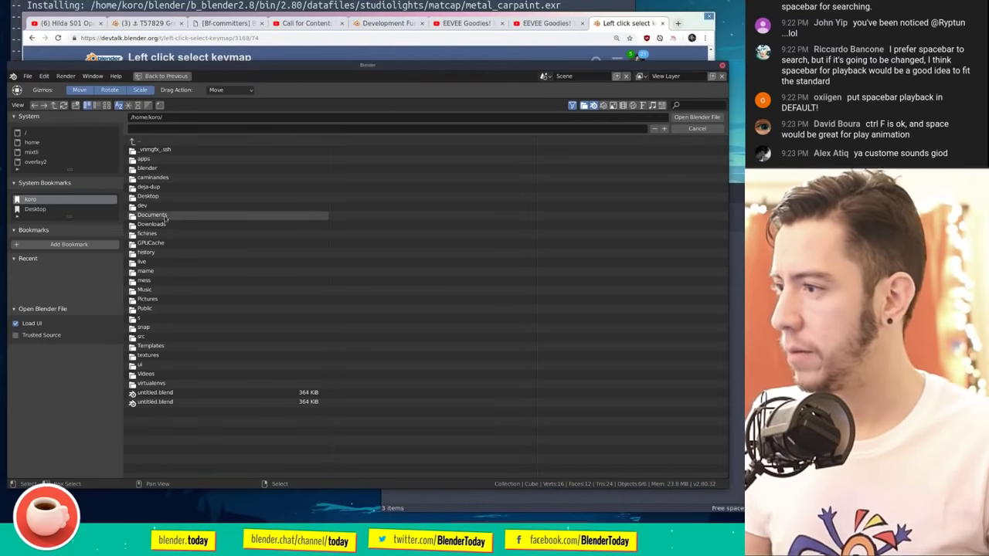
pyautogui.click(51, 153)
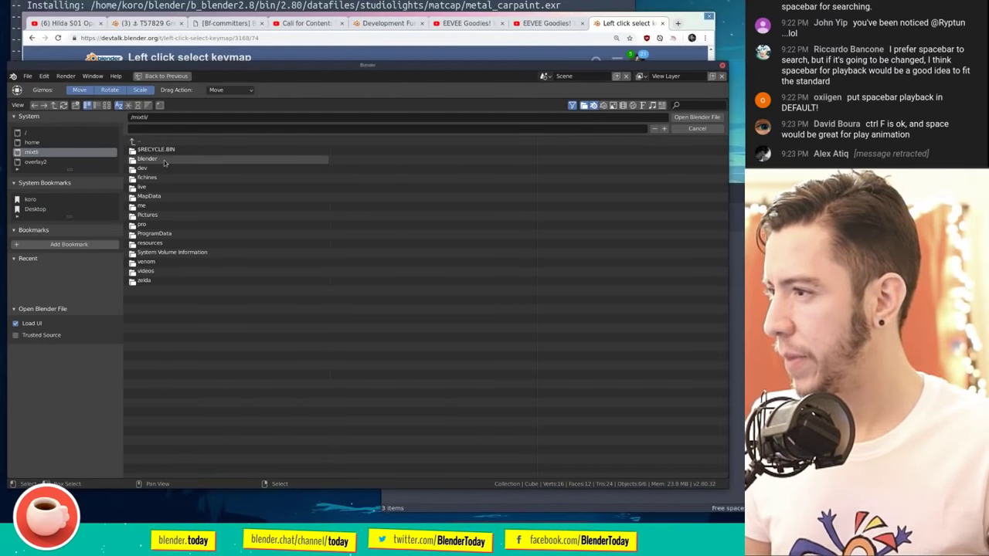
pyautogui.doubleClick(162, 160)
pyautogui.doubleClick(163, 159)
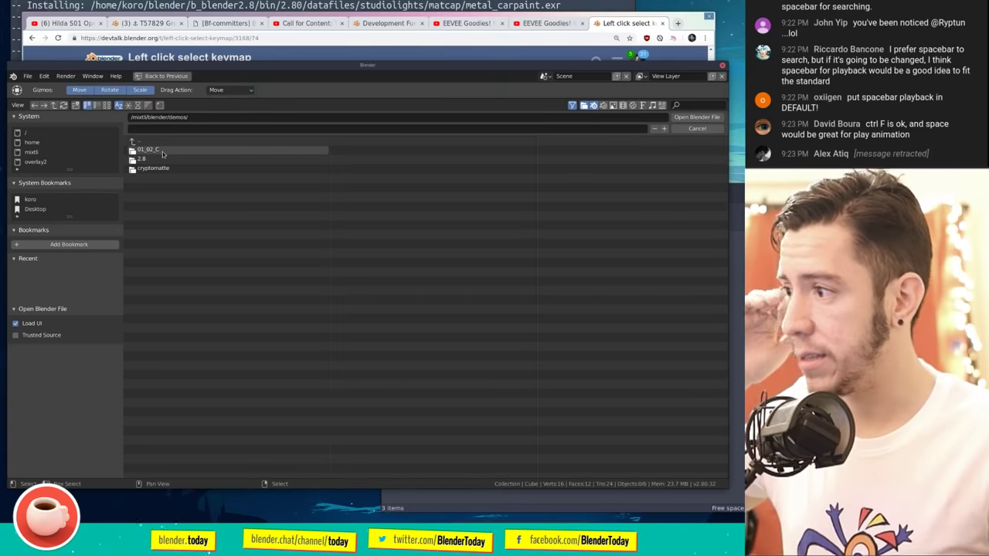
pyautogui.doubleClick(164, 159)
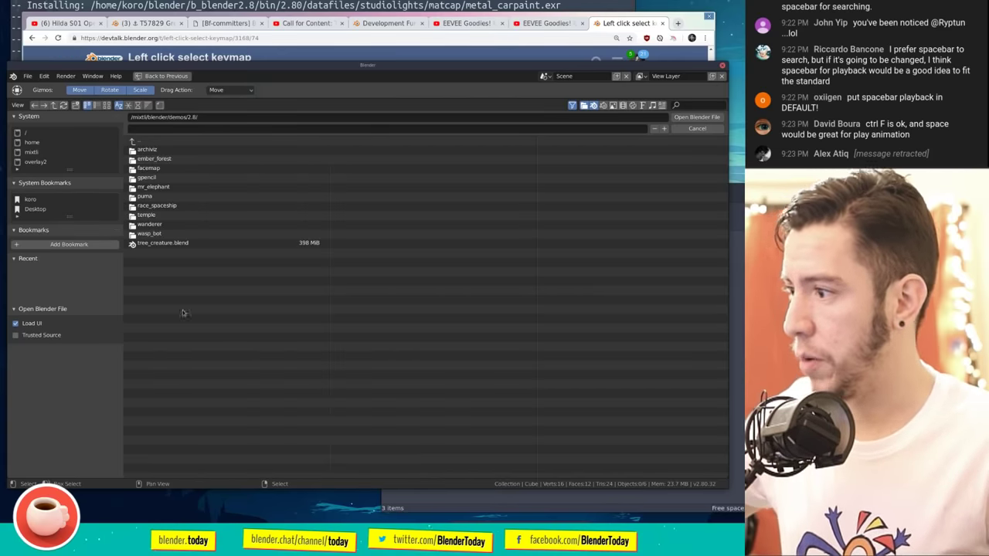
pyautogui.doubleClick(166, 207)
pyautogui.doubleClick(156, 141)
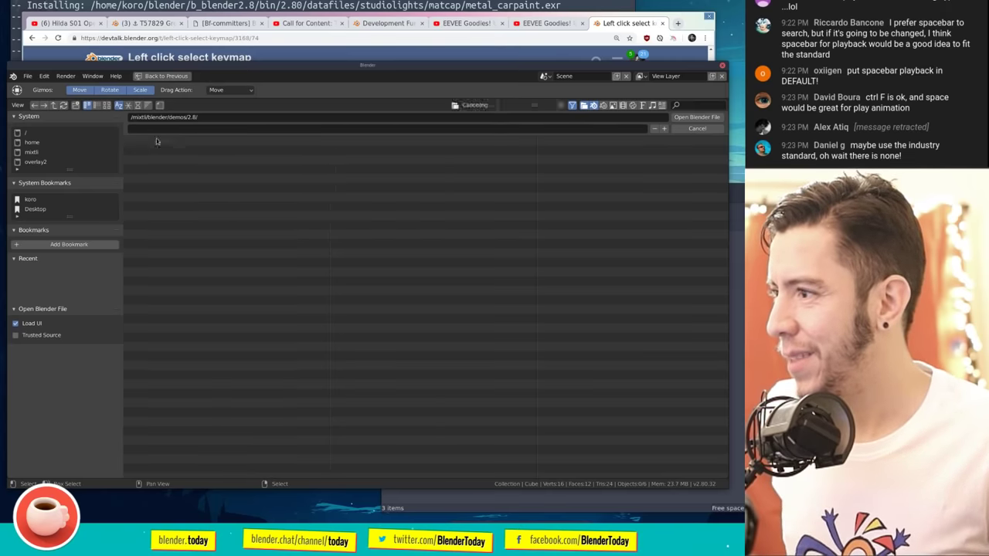
pyautogui.doubleClick(170, 204)
pyautogui.doubleClick(165, 160)
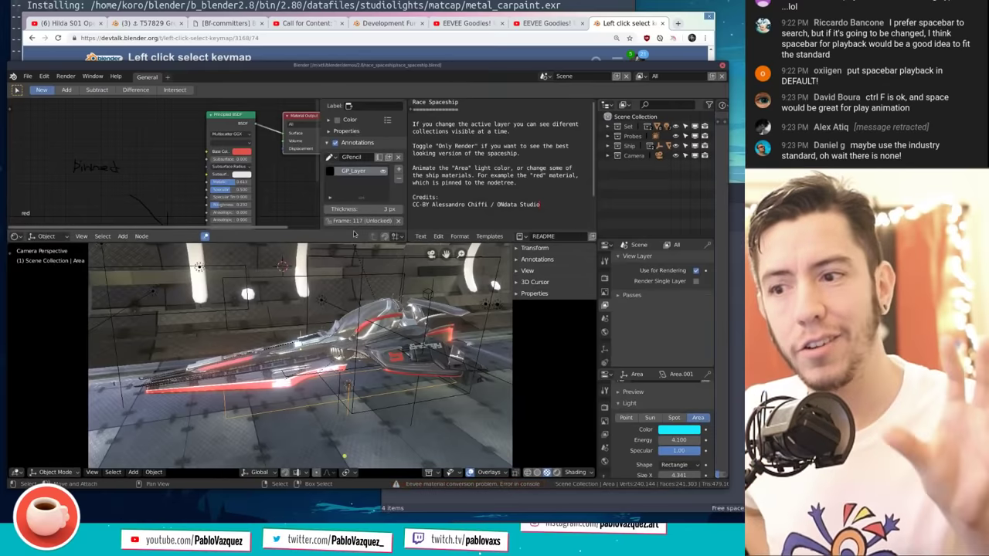
# Step: Orbit the spaceship and resize areas so the README fills the top and the 3D view is taller
pyautogui.moveTo(418, 266); pyautogui.dragTo(464, 255, button='middle')
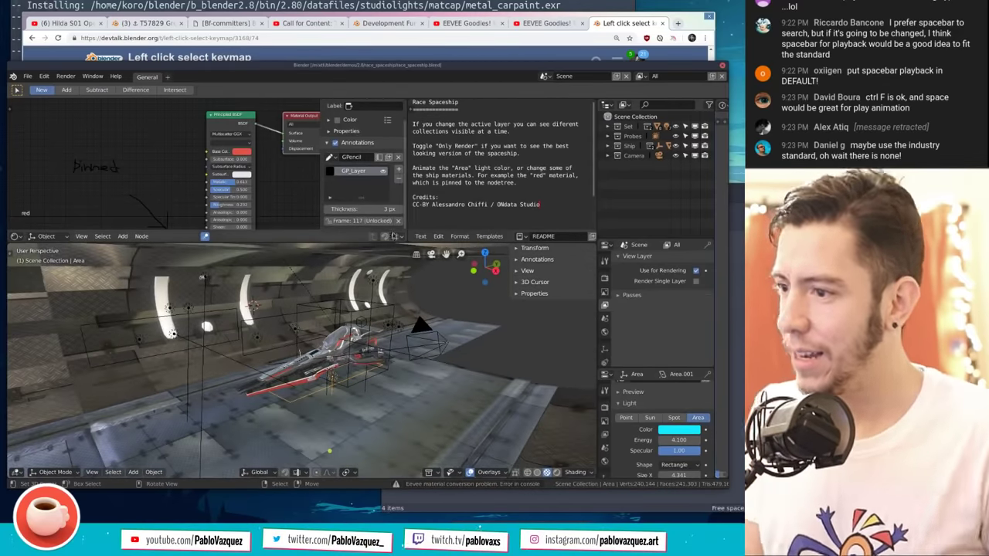
pyautogui.moveTo(408, 102); pyautogui.dragTo(351, 102)
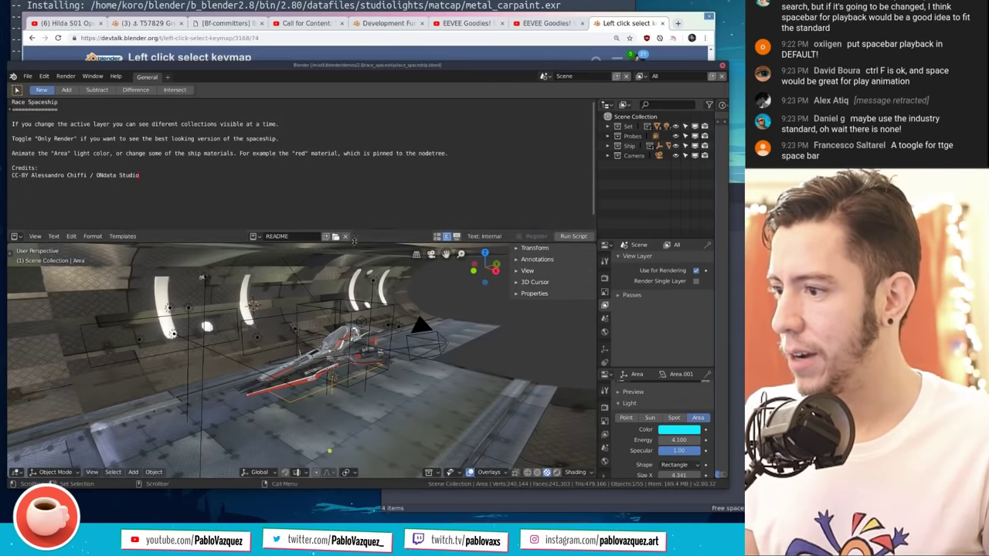
pyautogui.moveTo(353, 232); pyautogui.dragTo(363, 165)
pyautogui.scroll(-2, 267, 158)
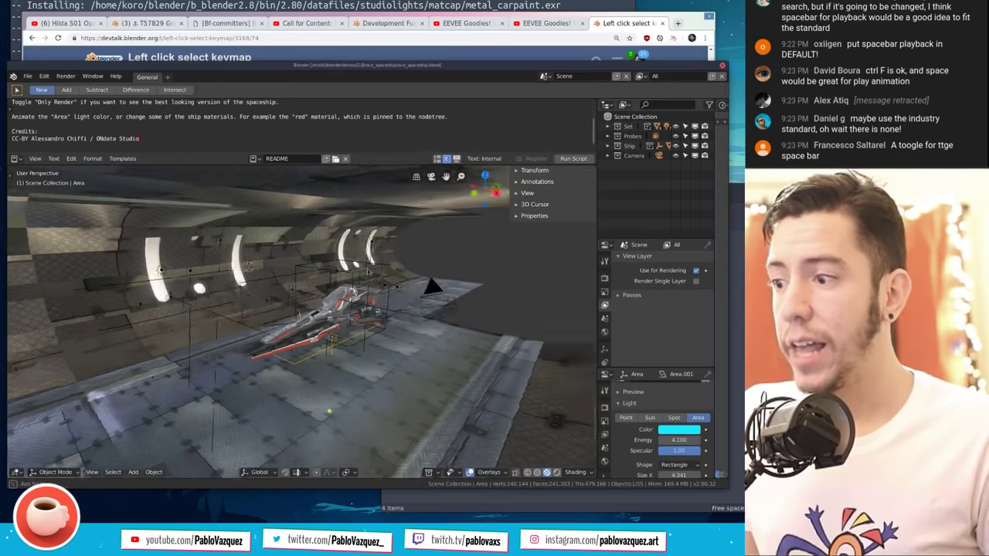
pyautogui.moveTo(366, 269); pyautogui.dragTo(332, 263, button='middle')
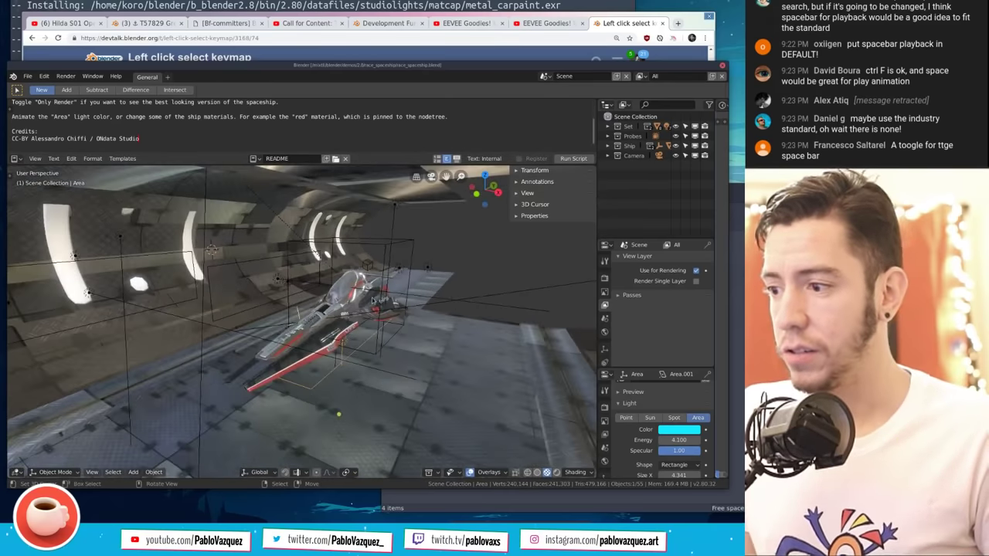
# Step: Expand Probes and Ship, select Ship Geometry, widen the Outliner, and maximise the 3D view
pyautogui.click(607, 136)
pyautogui.click(607, 156)
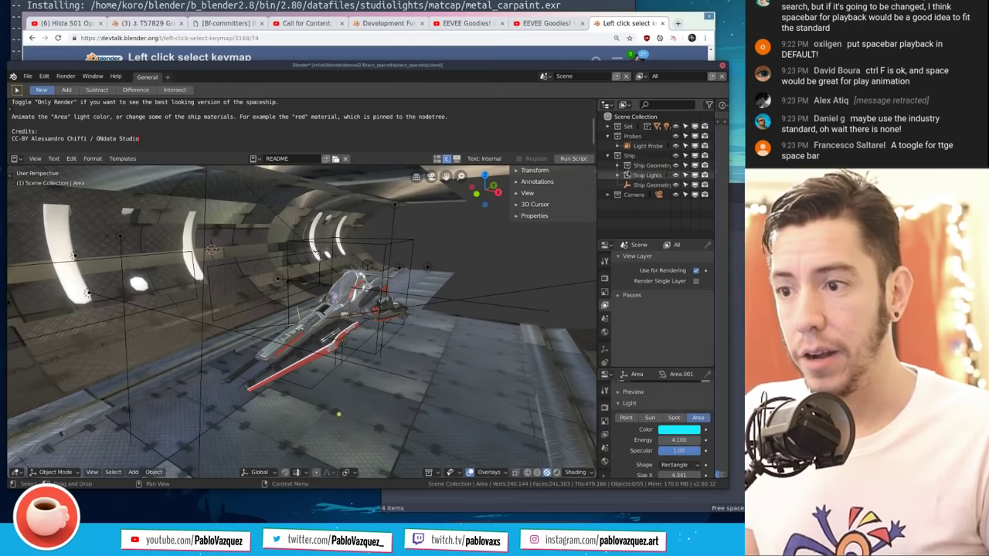
pyautogui.click(607, 166)
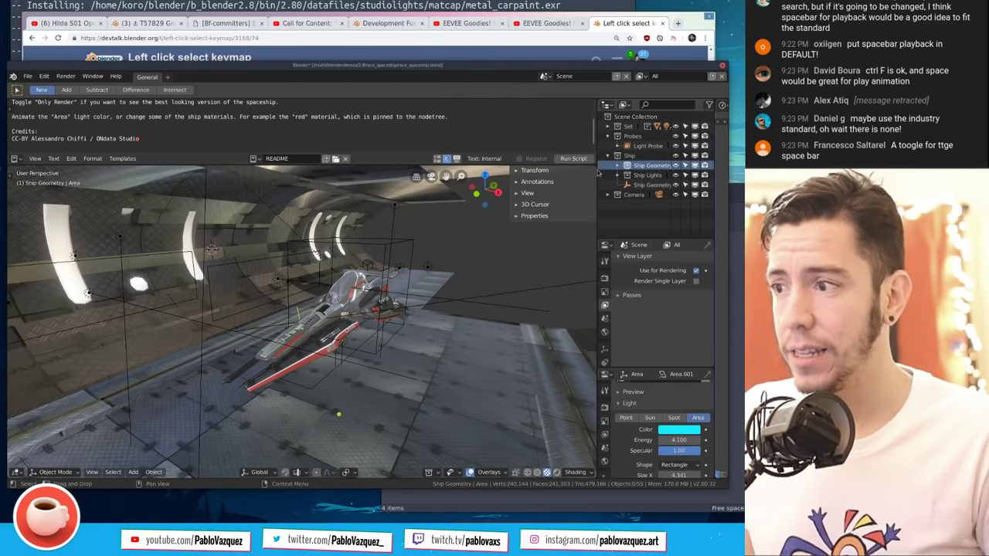
pyautogui.moveTo(598, 169); pyautogui.dragTo(548, 169)
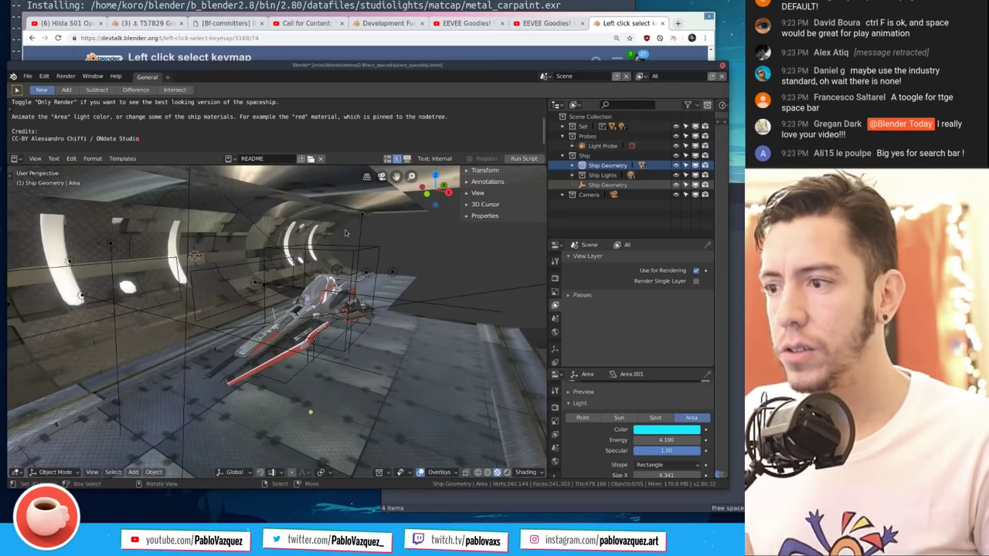
pyautogui.hotkey('ctrl', 'space')
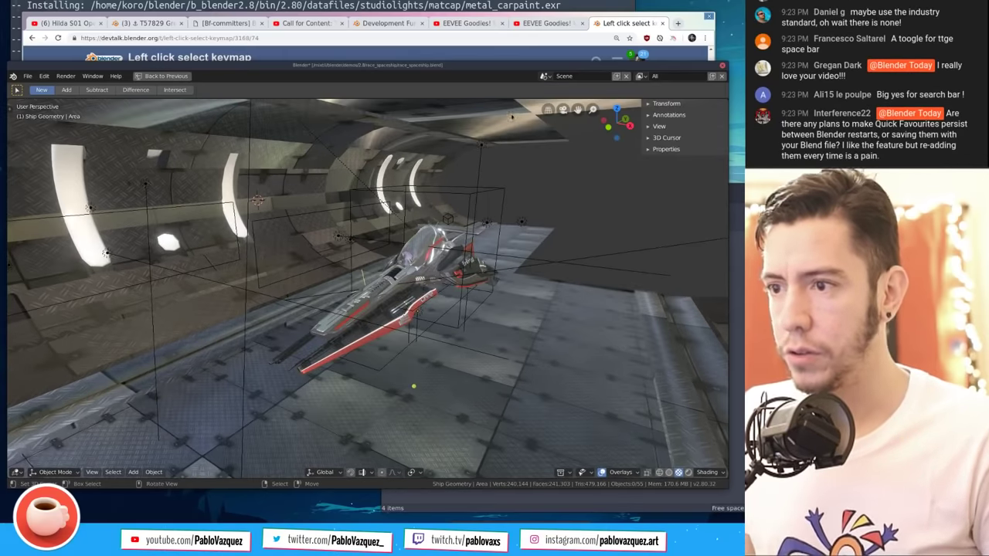
# Step: Flip the viewport header to the top of the 3D view
pyautogui.rightClick(468, 474)
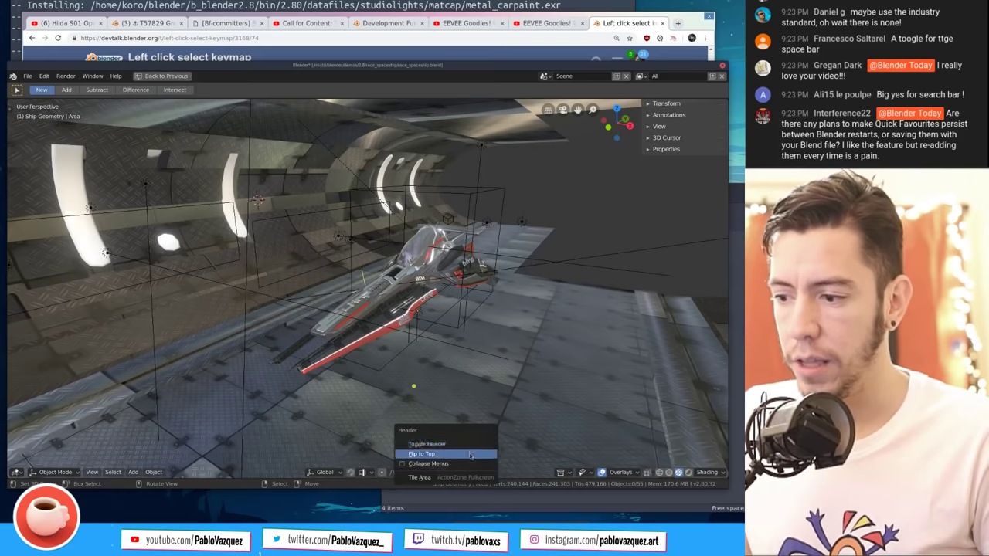
pyautogui.click(433, 452)
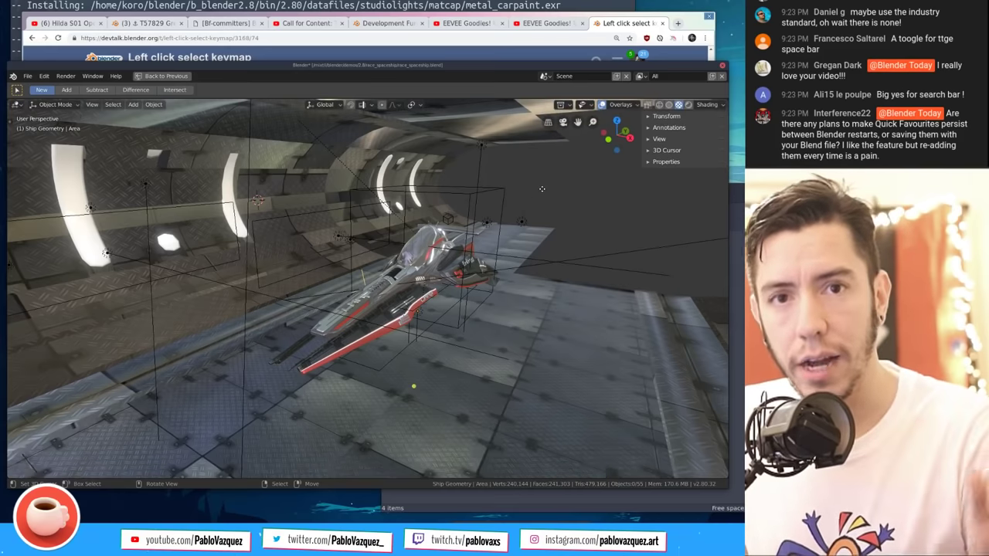
pyautogui.scroll(5, 367, 289)
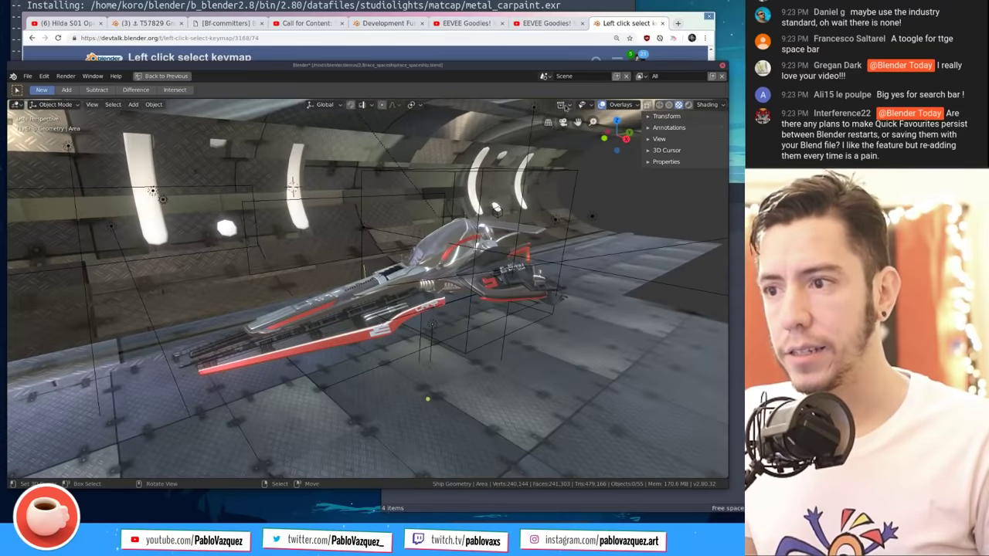
# Step: Hide the sidebar with N and open the Object Types Visibility popover
pyautogui.click(561, 105)
pyautogui.press('n')
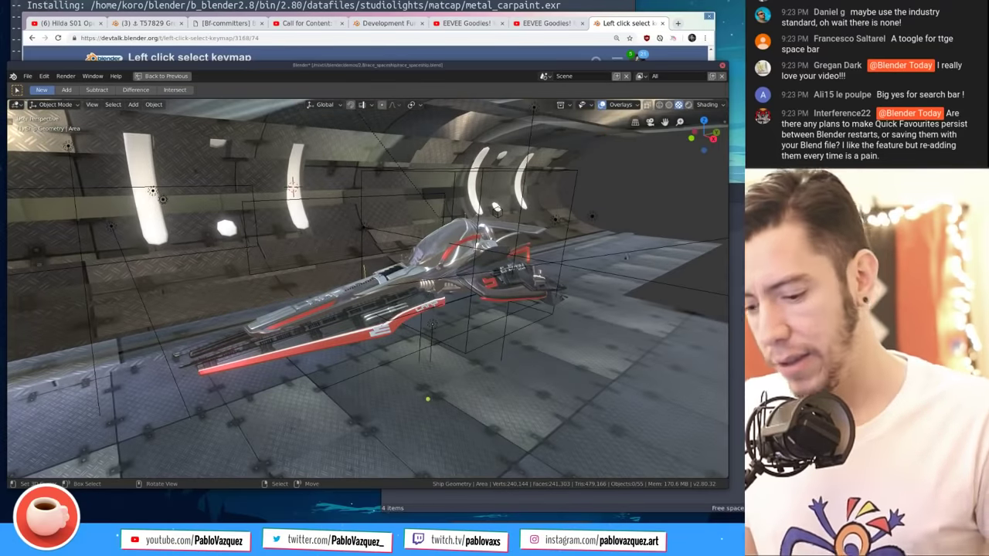
pyautogui.click(582, 105)
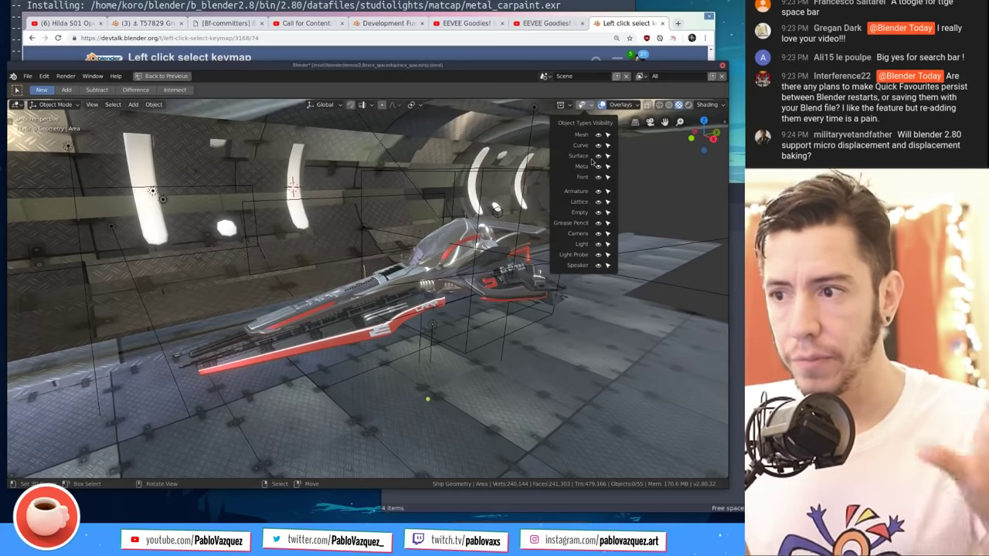
# Step: Open User Preferences from the window options list and close it again
pyautogui.rightClick(463, 322)
pyautogui.press('F4')
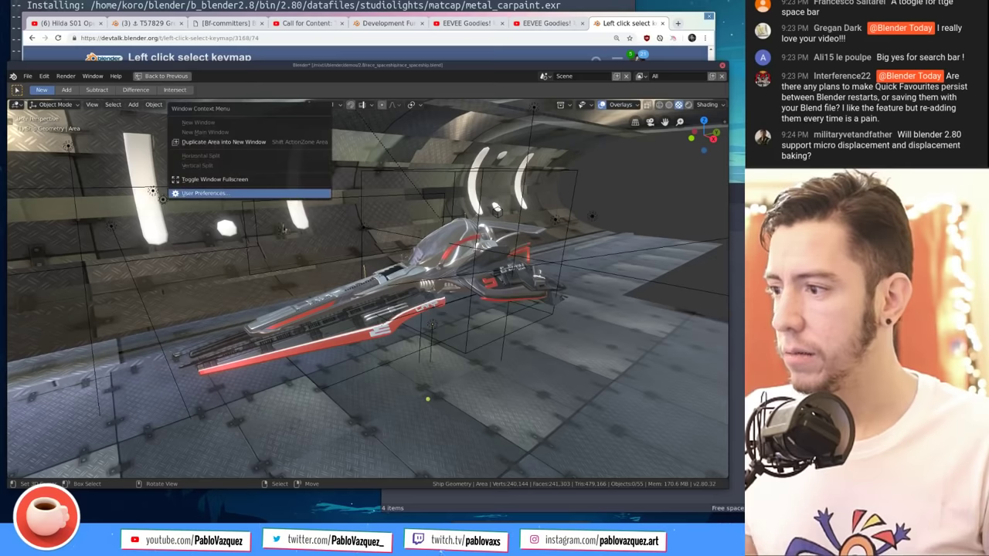
pyautogui.click(281, 194)
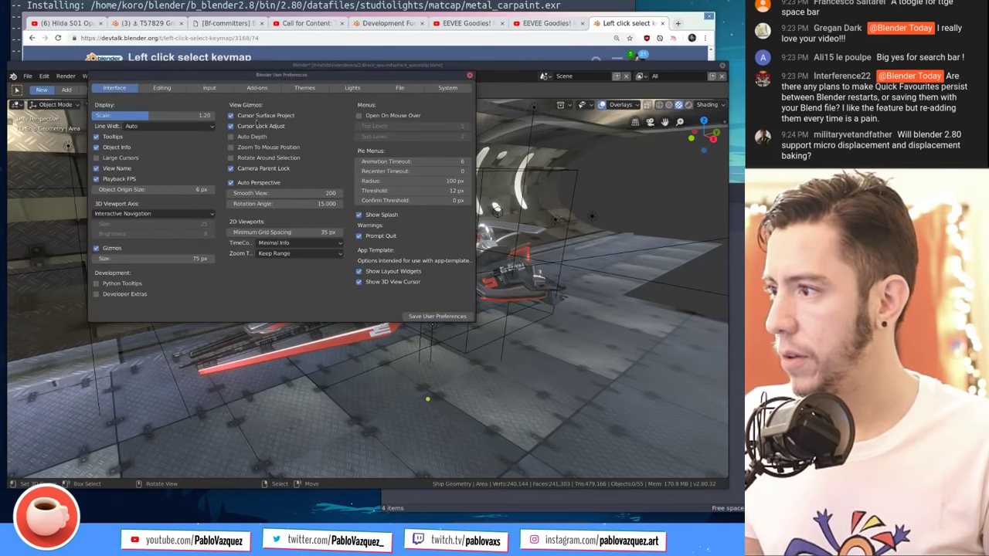
pyautogui.click(469, 75)
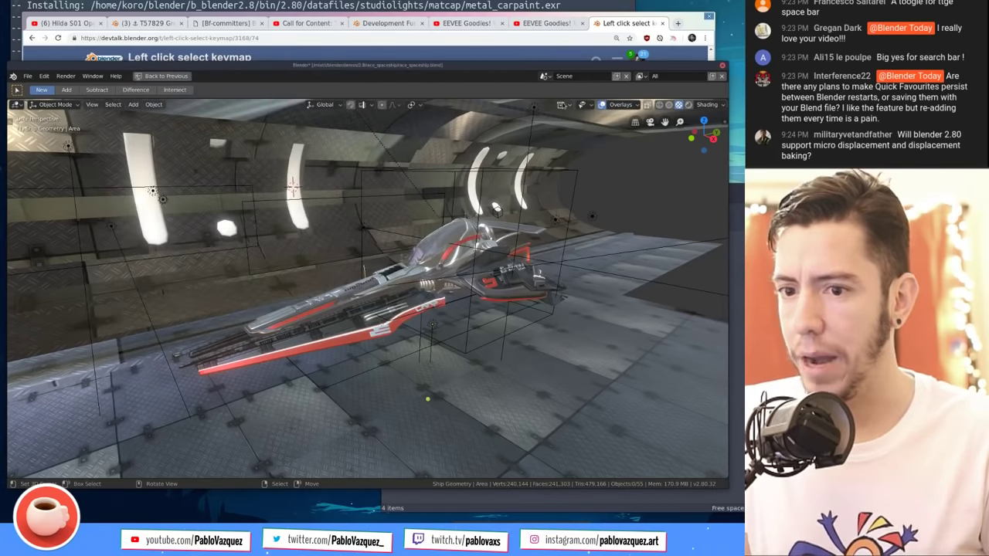
# Step: Select the spaceship body and open the Collections Visibility popover
pyautogui.click(561, 105)
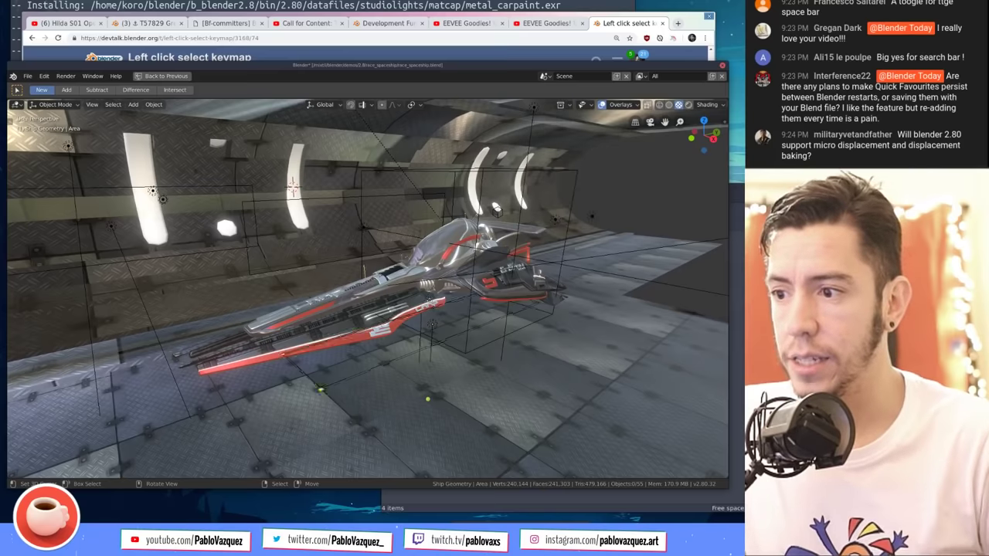
pyautogui.click(427, 274)
pyautogui.click(561, 106)
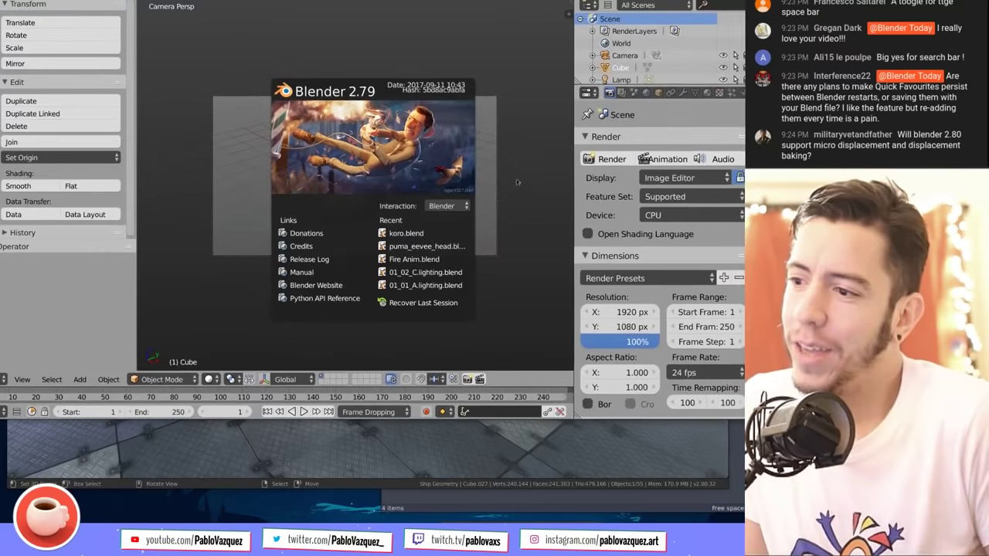
# Step: In 2.79, dismiss the splash and duplicate the sphere beside the original
pyautogui.click(516, 178)
pyautogui.press('KP_0')
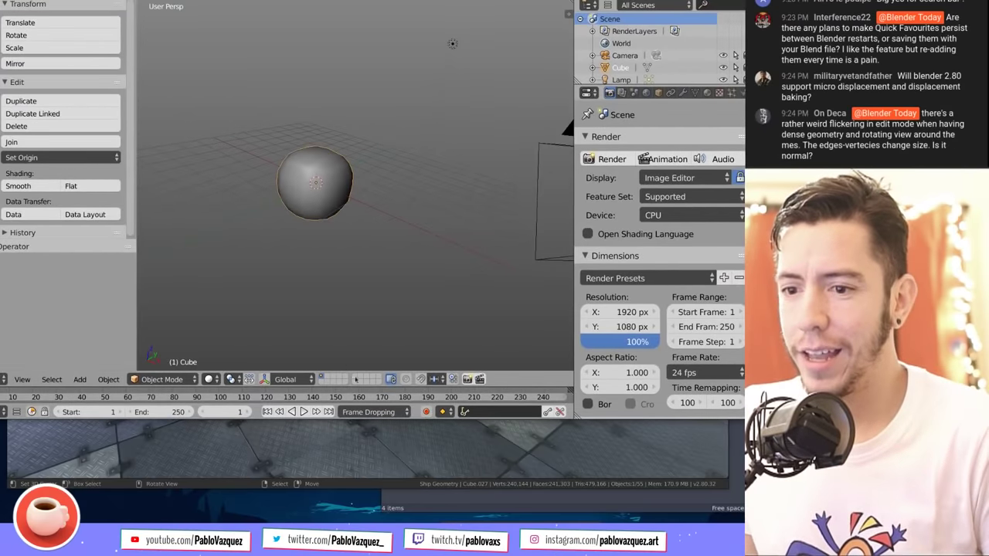
pyautogui.hotkey('shift', 'd')
pyautogui.click(402, 150)
pyautogui.hotkey('shift', 'd')
pyautogui.click(353, 196)
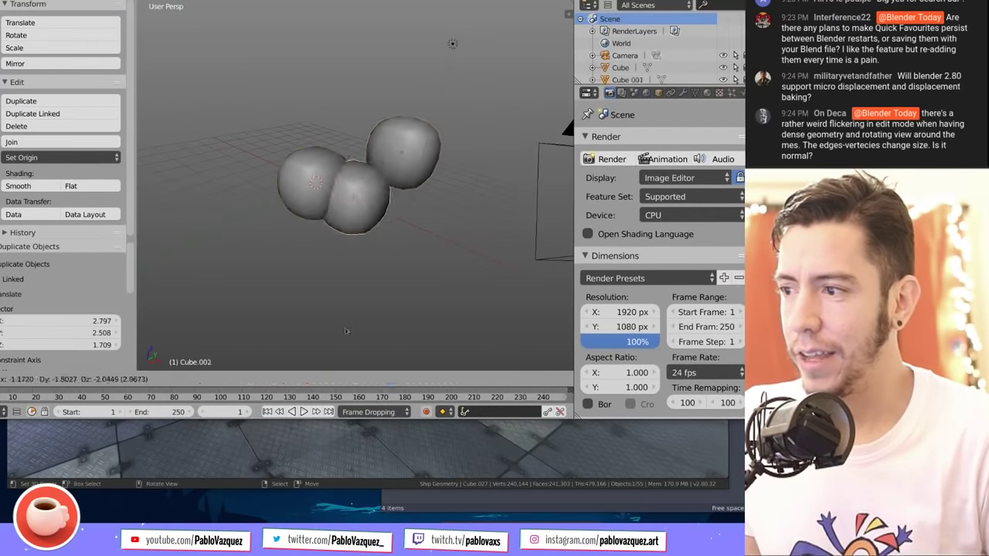
# Step: Move the sphere copy to another layer, select Cube.001, and return to Blender 2.80
pyautogui.press('m')
pyautogui.click(545, 308)
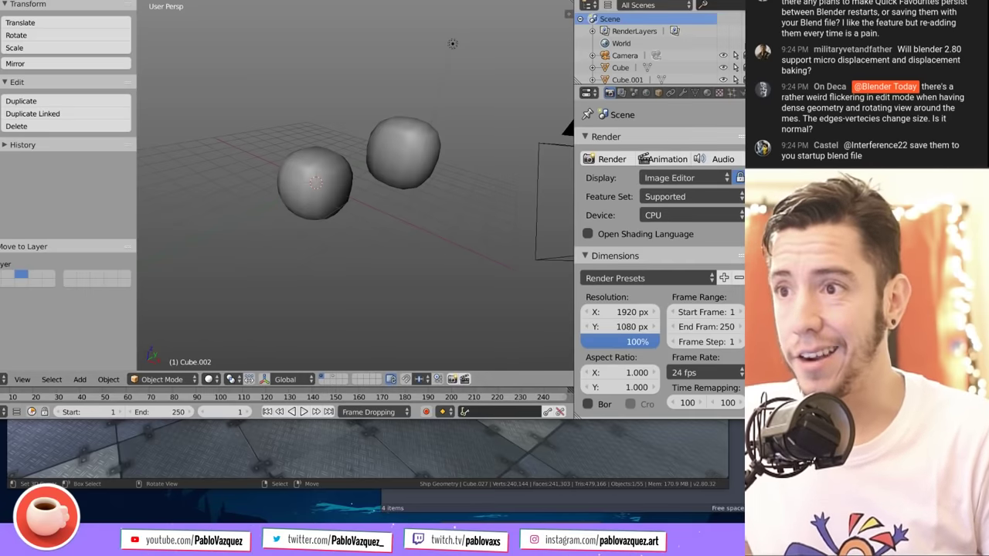
pyautogui.rightClick(405, 178)
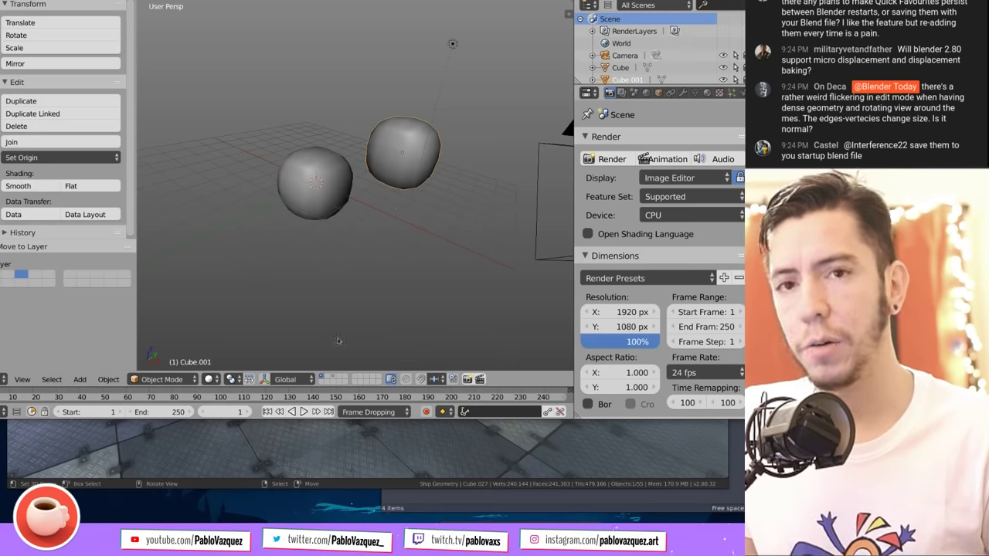
pyautogui.hotkey('alt', 'Tab')
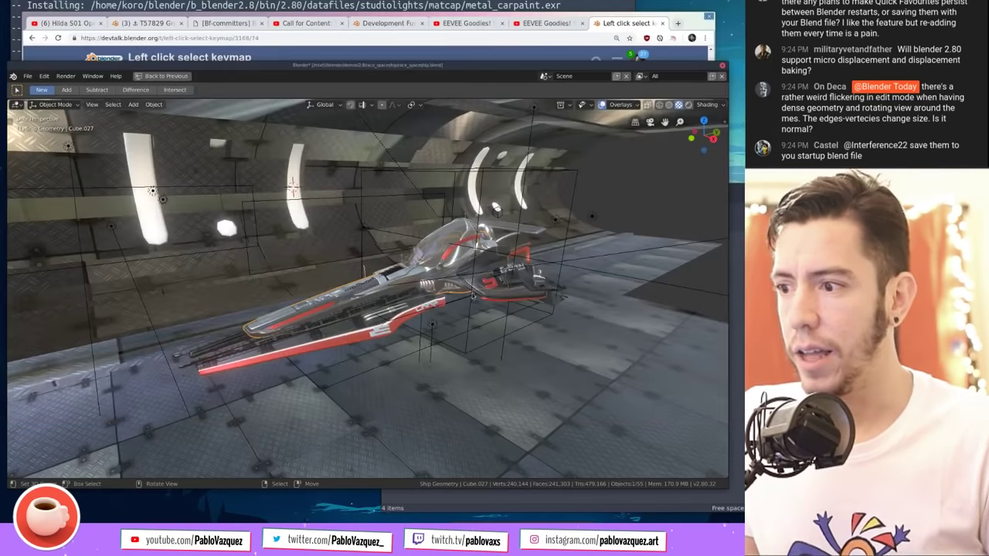
# Step: Toggle the Ship collection's visibility off and on several times, leaving it hidden
pyautogui.click(572, 106)
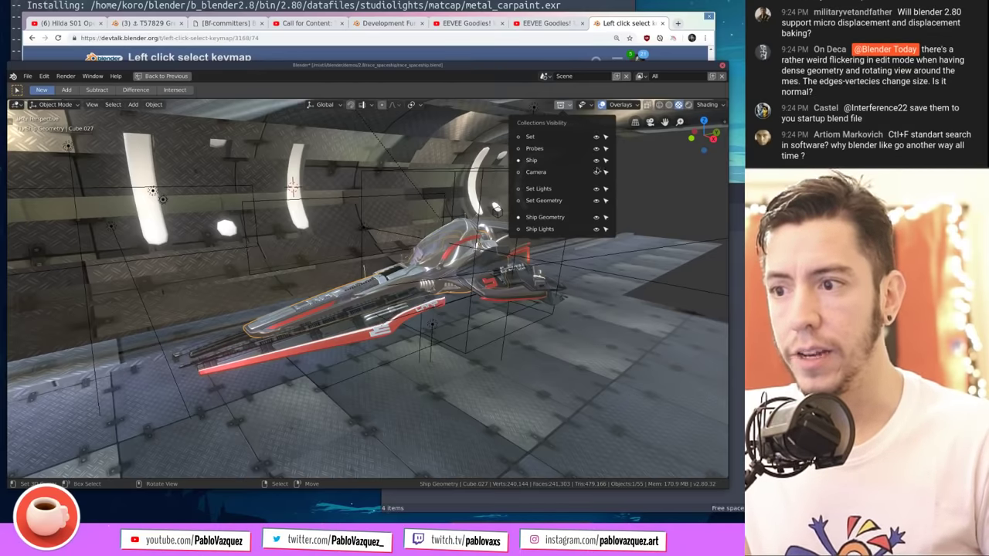
pyautogui.click(597, 160)
pyautogui.click(597, 161)
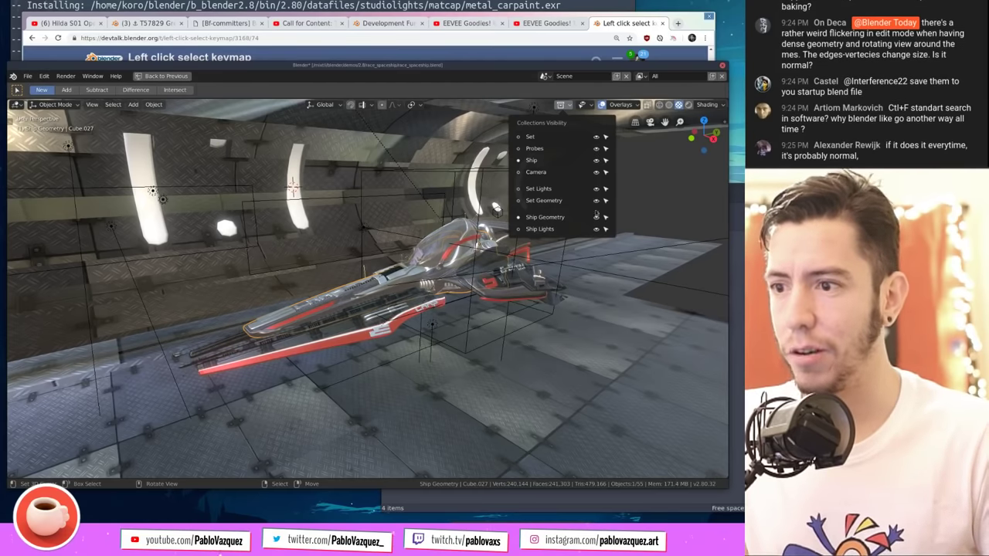
pyautogui.click(597, 160)
pyautogui.click(597, 160)
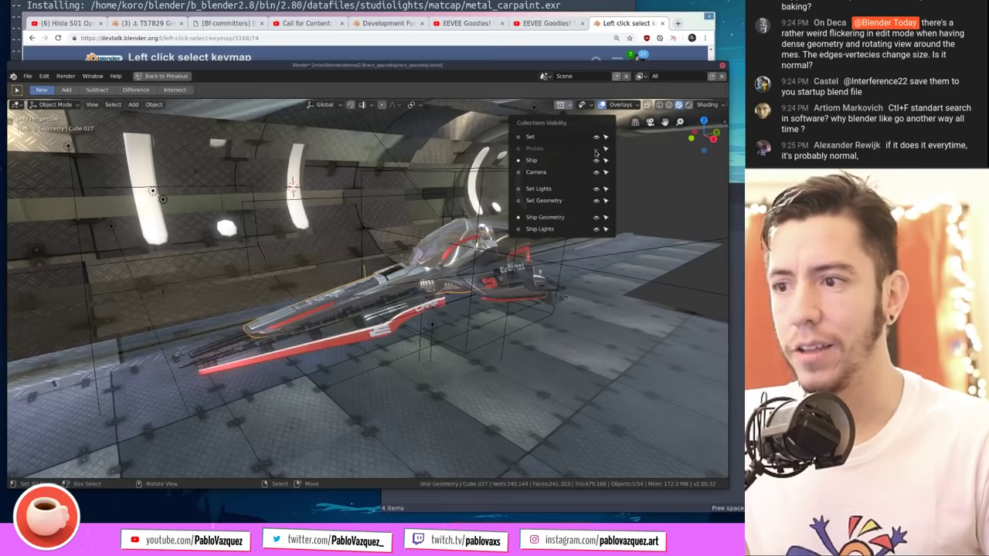
pyautogui.click(597, 160)
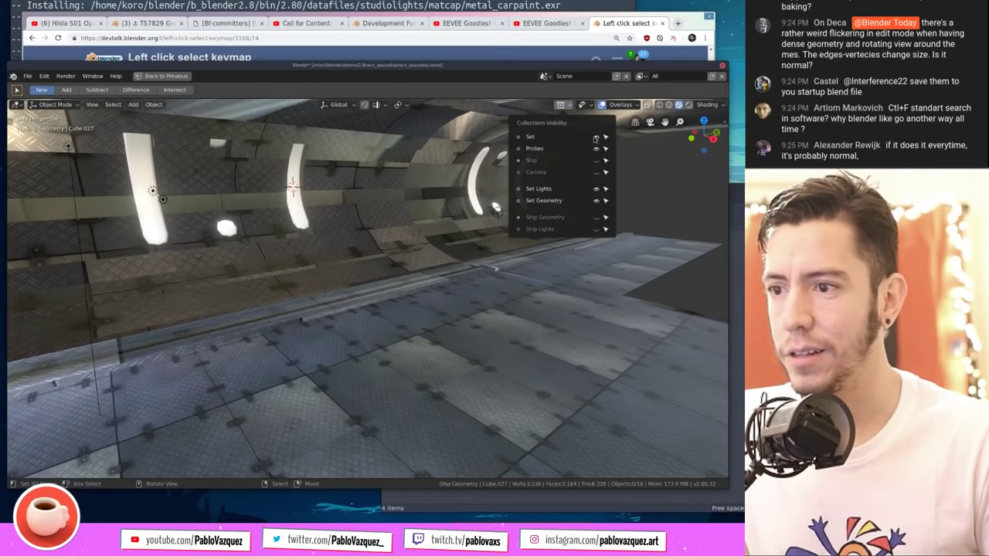
# Step: Isolate the Probes collection, restore all, then hide and re-show Camera and Ship
pyautogui.keyDown('ctrl'); pyautogui.click(596, 147); pyautogui.keyUp('ctrl')
pyautogui.keyDown('ctrl'); pyautogui.click(596, 147); pyautogui.keyUp('ctrl')
pyautogui.click(596, 160)
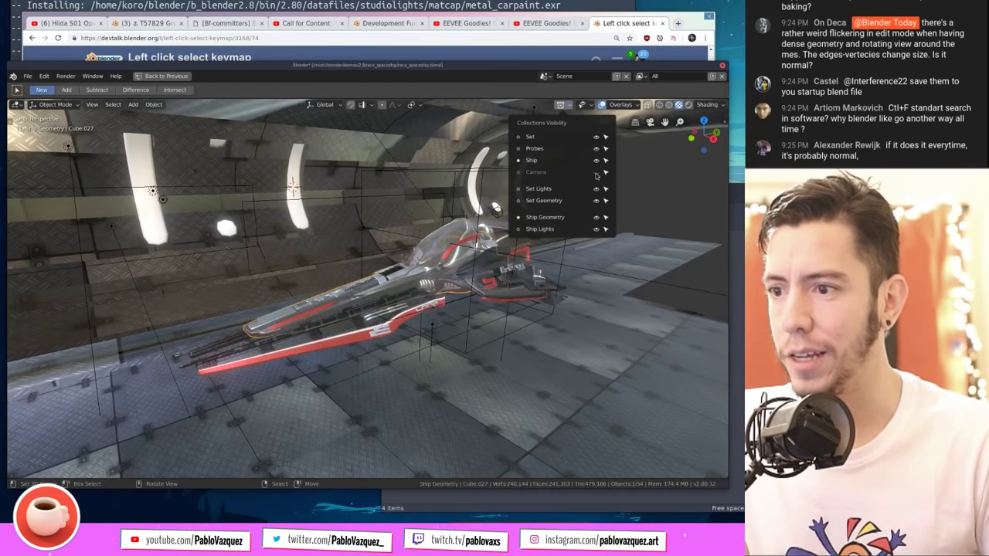
pyautogui.click(596, 159)
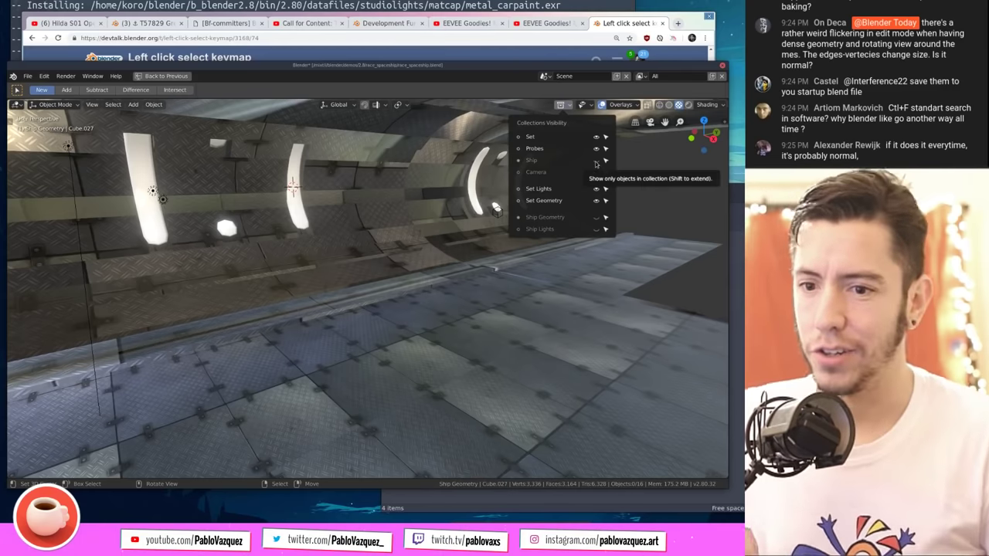
pyautogui.click(597, 159)
pyautogui.click(595, 172)
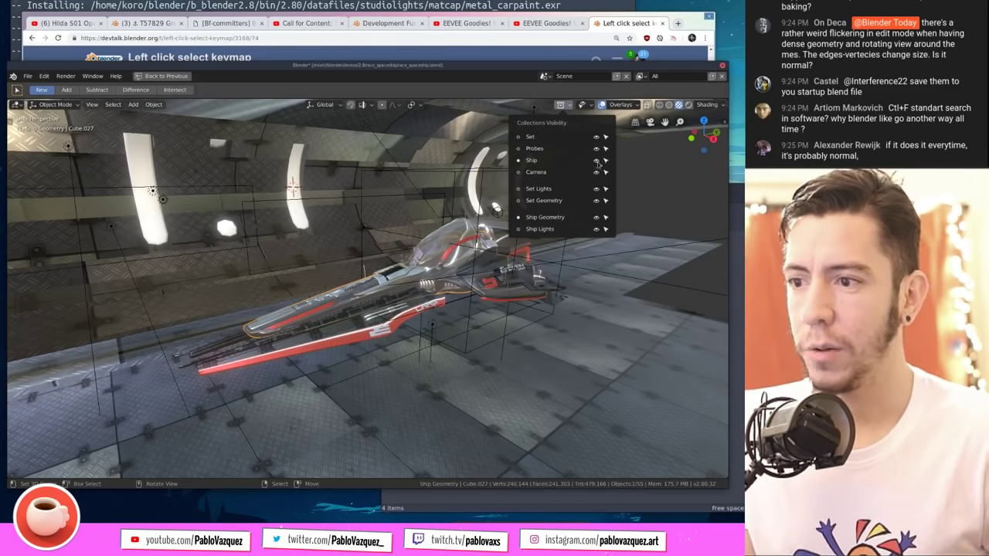
pyautogui.click(597, 160)
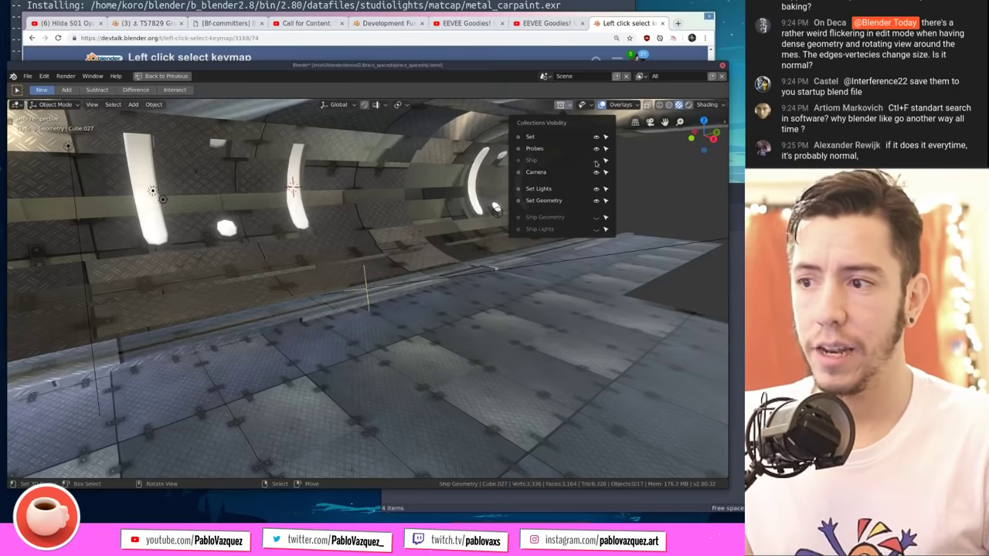
pyautogui.click(596, 160)
# Step: Select the spaceship body and bring up the Object Types Visibility list
pyautogui.click(439, 274)
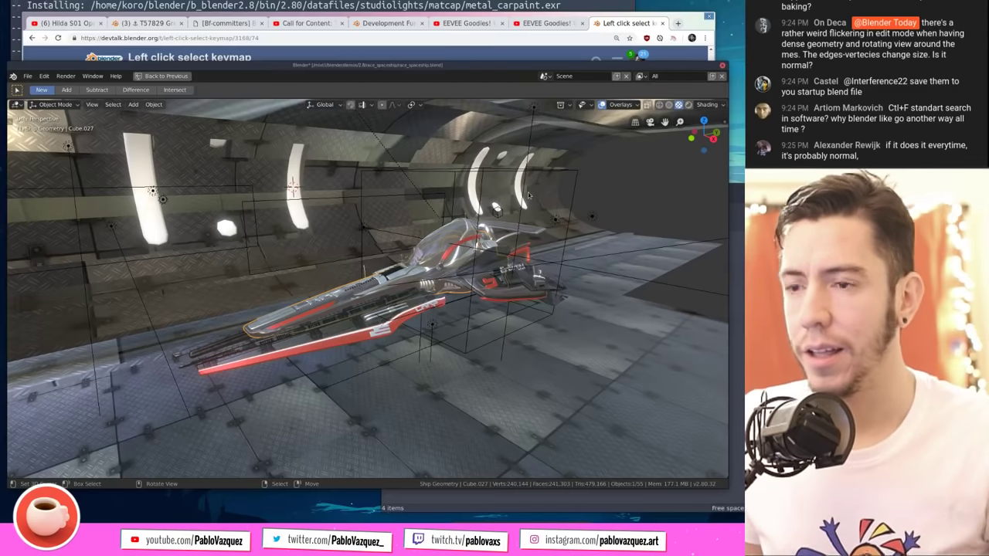
pyautogui.click(562, 105)
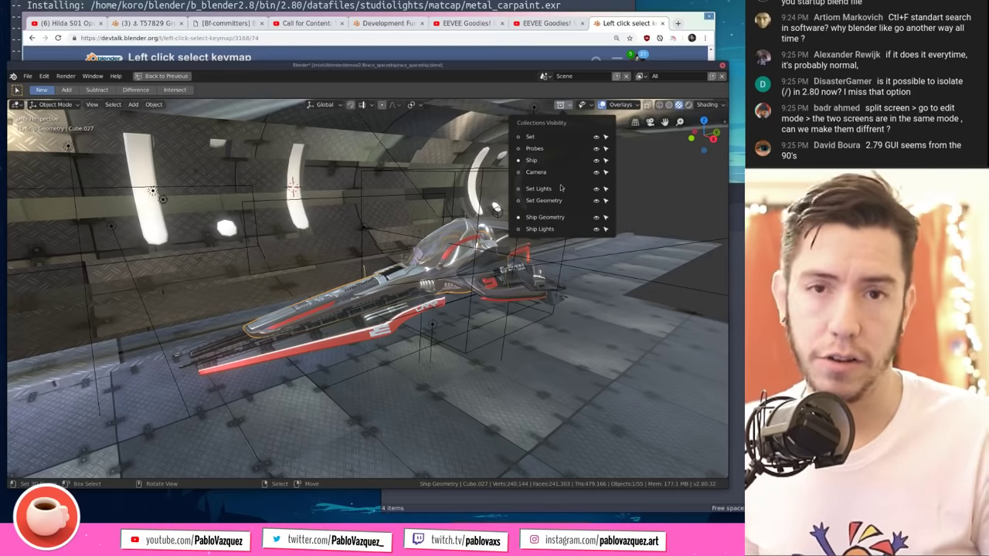
pyautogui.click(561, 104)
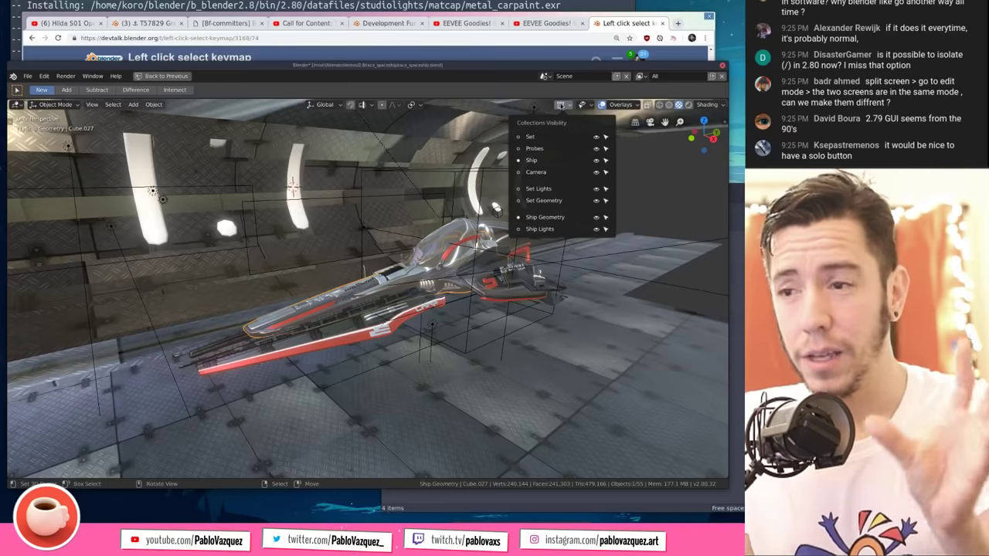
pyautogui.click(581, 105)
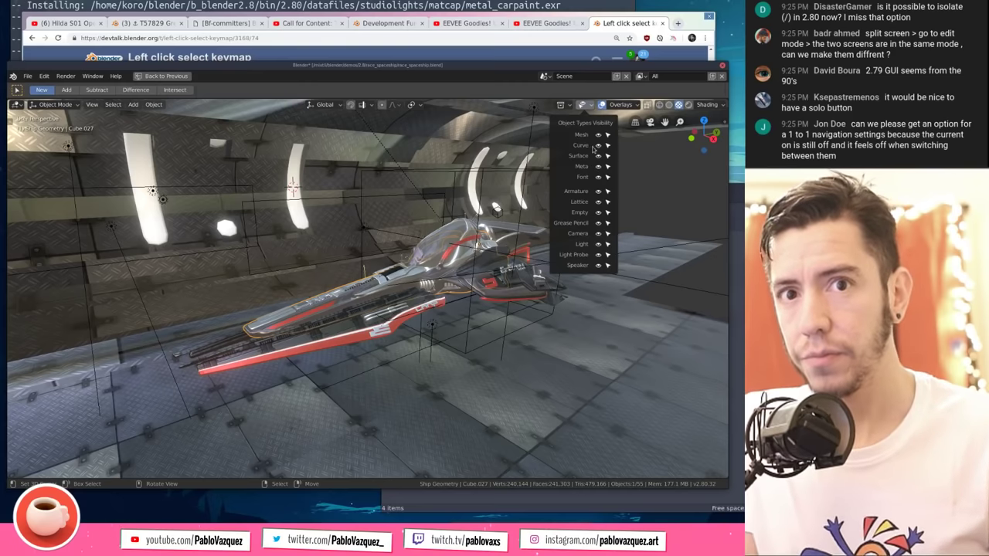
pyautogui.click(562, 105)
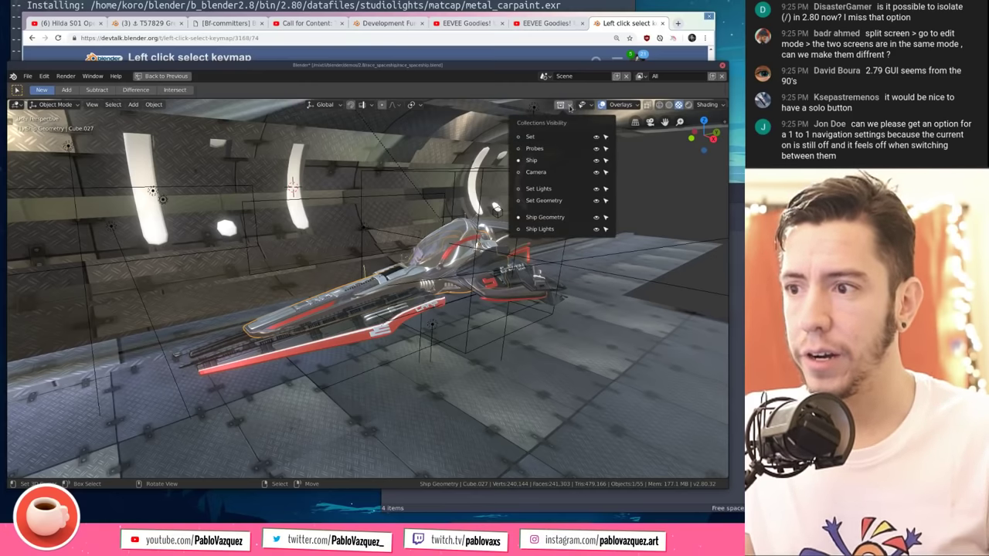
pyautogui.click(580, 106)
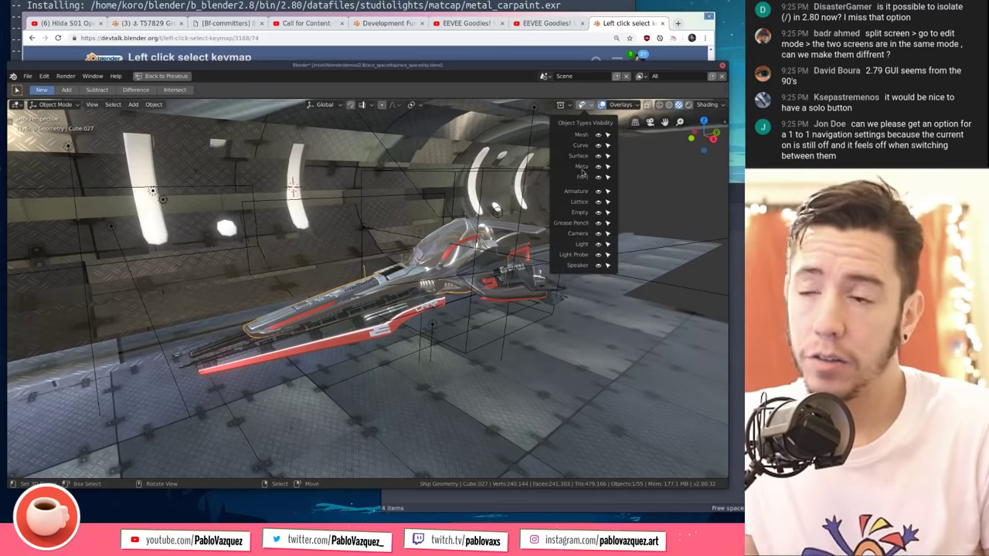
pyautogui.click(569, 105)
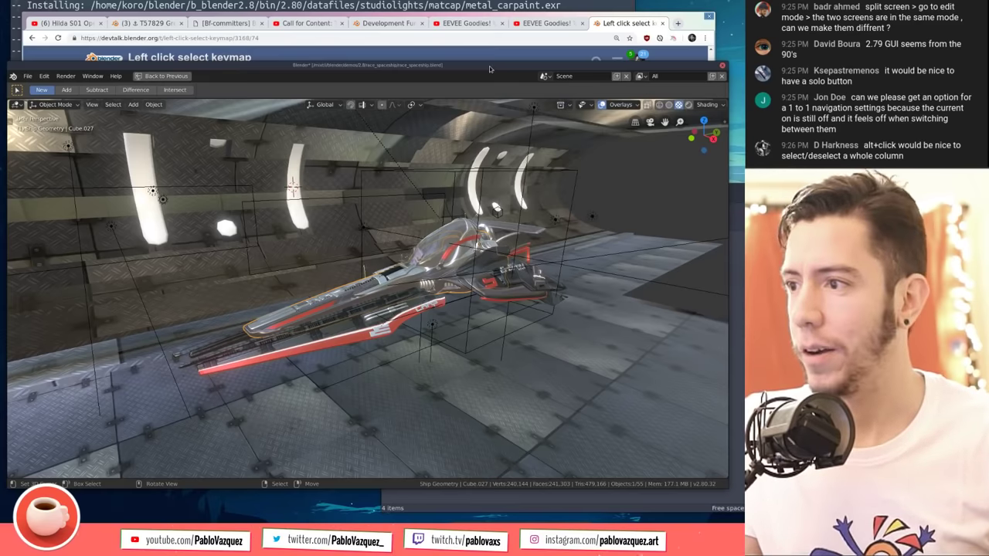
# Step: In 2.79, duplicate the sphere twice to place two copies
pyautogui.moveTo(489, 66); pyautogui.dragTo(534, 56)
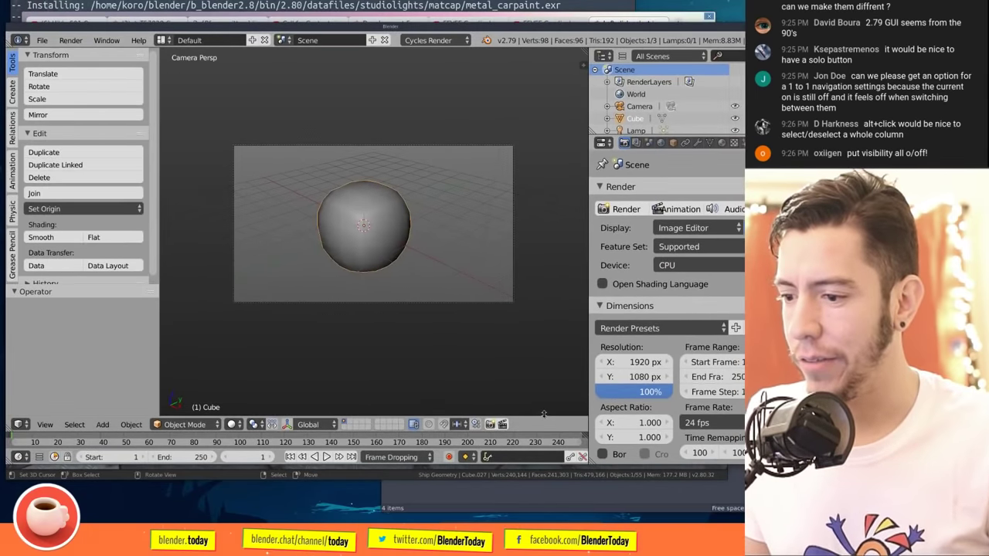
pyautogui.moveTo(536, 364); pyautogui.dragTo(366, 254, button='middle')
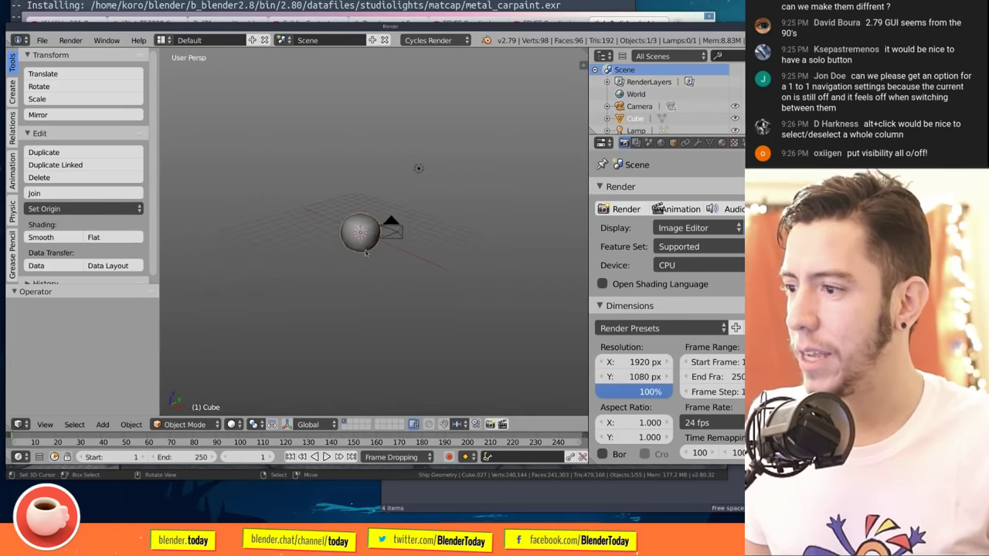
pyautogui.hotkey('shift', 'd')
pyautogui.click(392, 187)
pyautogui.hotkey('shift', 'd')
pyautogui.click(305, 171)
# Step: Select the spheres and isolate them in local view with View Global/Local
pyautogui.moveTo(304, 172); pyautogui.dragTo(408, 231, button='middle')
pyautogui.keyDown('shift'); pyautogui.rightClick(328, 238); pyautogui.keyUp('shift')
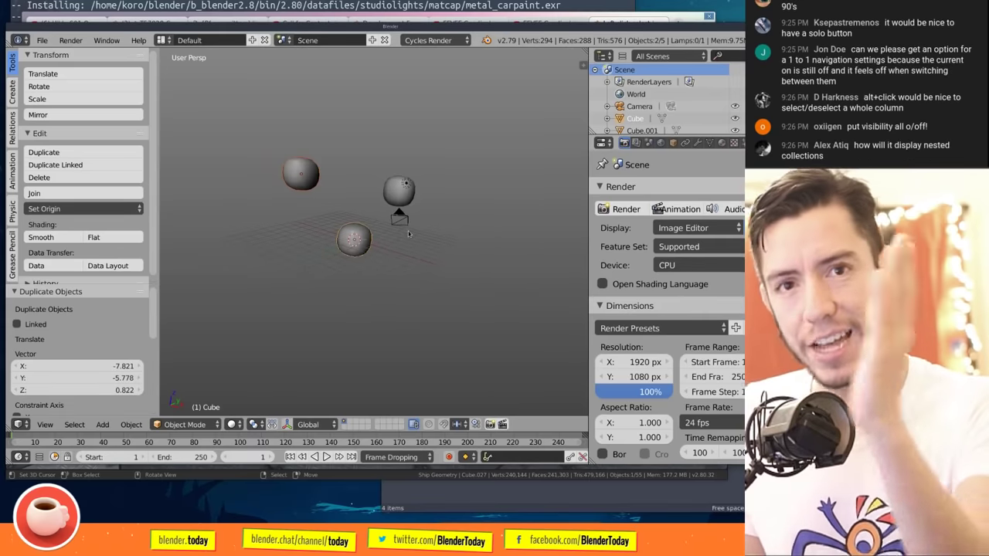
pyautogui.press('t')
pyautogui.click(45, 424)
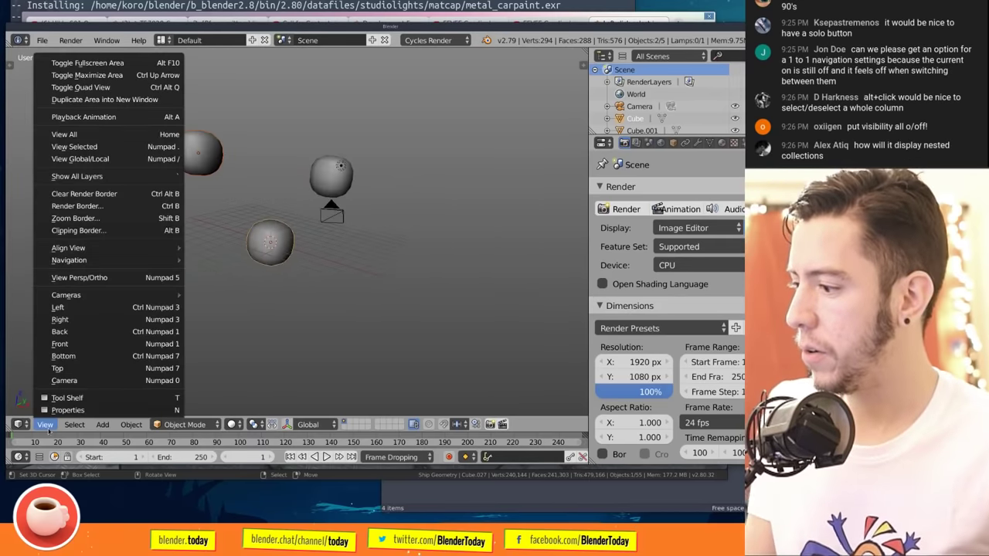
pyautogui.click(100, 159)
pyautogui.moveTo(341, 261); pyautogui.dragTo(350, 263, button='middle')
pyautogui.scroll(-2, 350, 263)
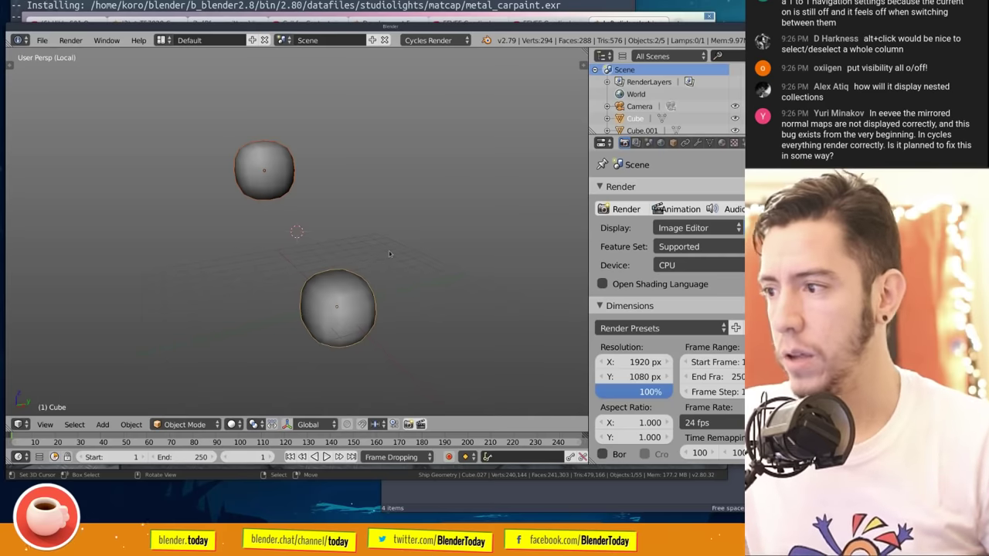
pyautogui.moveTo(390, 253); pyautogui.dragTo(401, 281, button='middle')
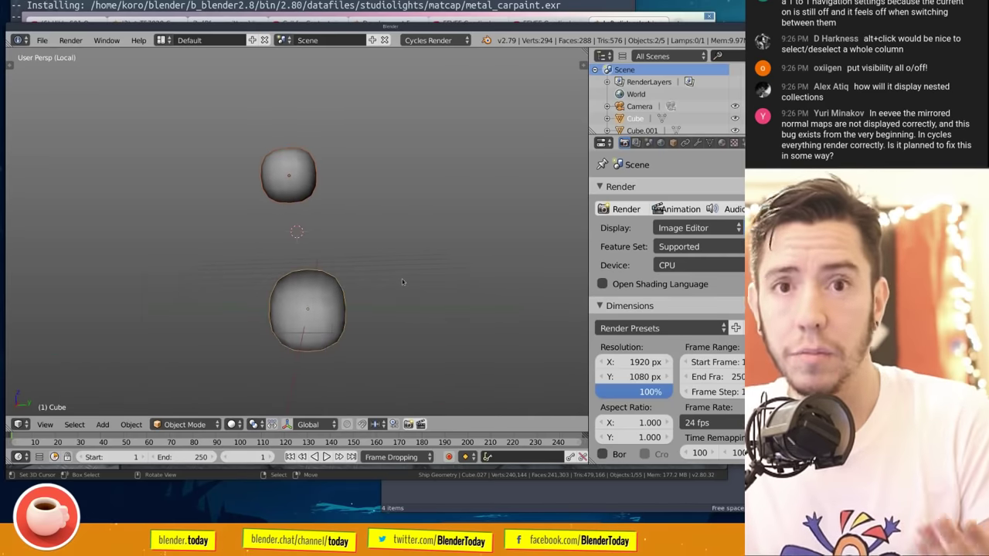
# Step: Leave local view to show all three spheres, then return to the 2.80 spaceship window
pyautogui.press('KP_Divide')
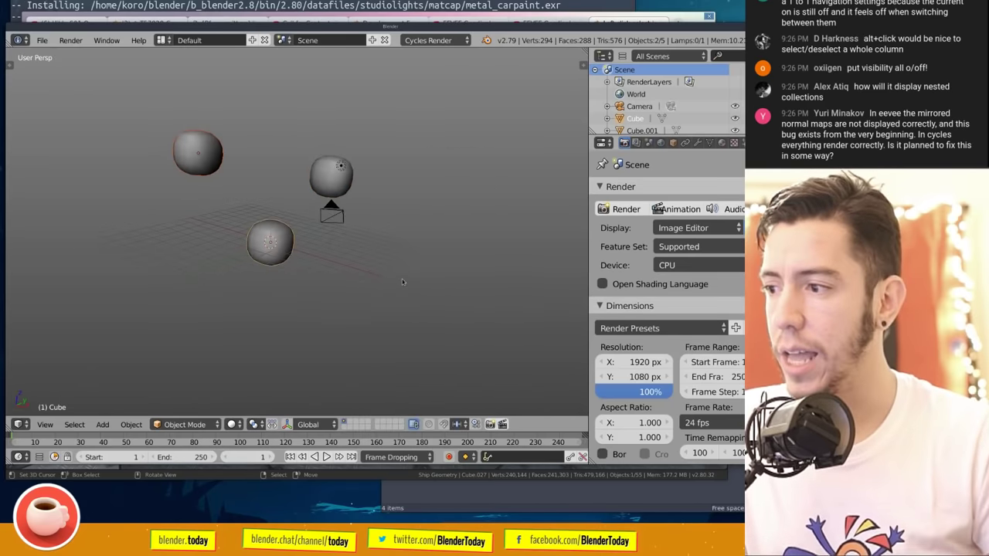
pyautogui.moveTo(402, 281); pyautogui.dragTo(439, 261, button='middle')
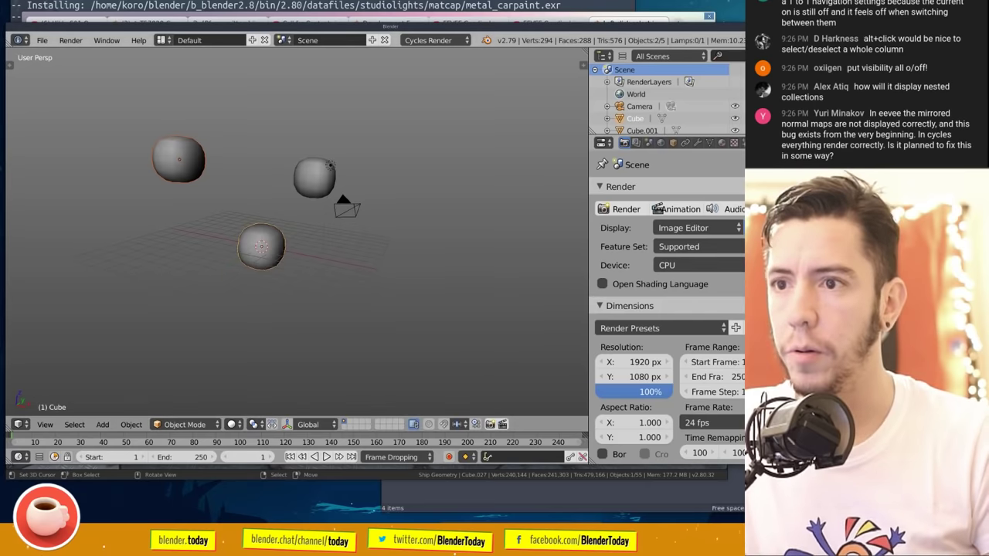
pyautogui.hotkey('alt', 'Tab')
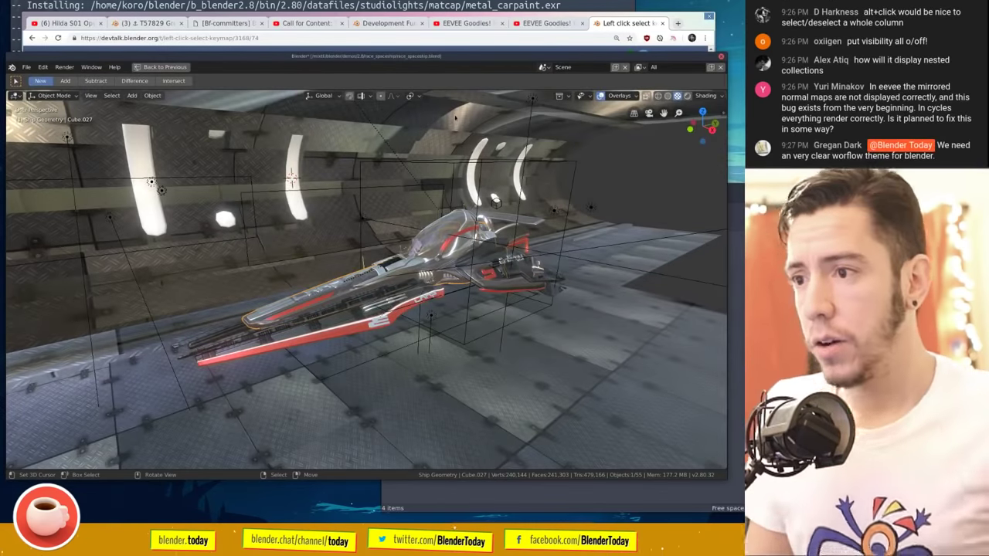
# Step: Unmaximize the viewport, split it into two side-by-side 3D views, and orbit the right one to floor level
pyautogui.hotkey('ctrl', 'space')
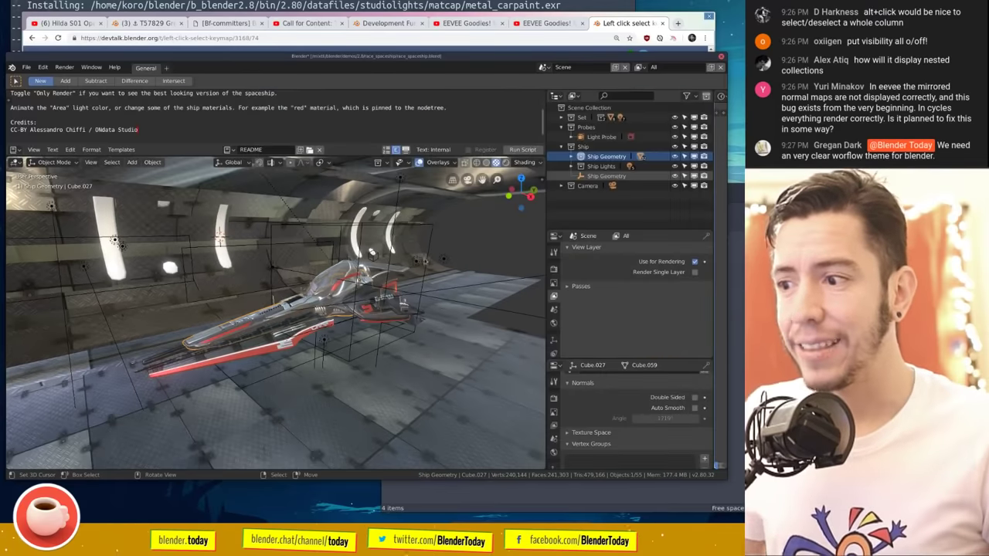
pyautogui.moveTo(544, 157); pyautogui.dragTo(245, 203)
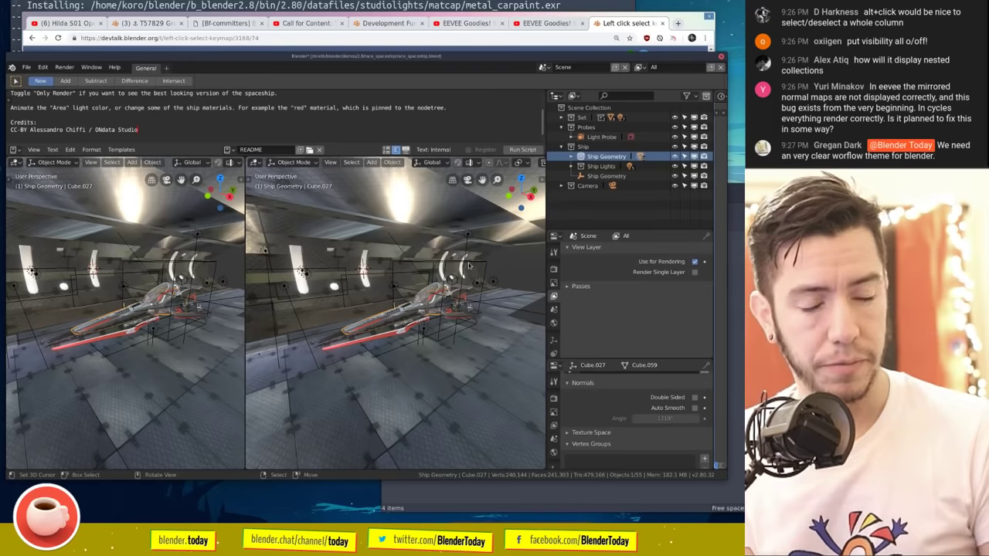
pyautogui.moveTo(468, 265); pyautogui.dragTo(446, 322, button='middle')
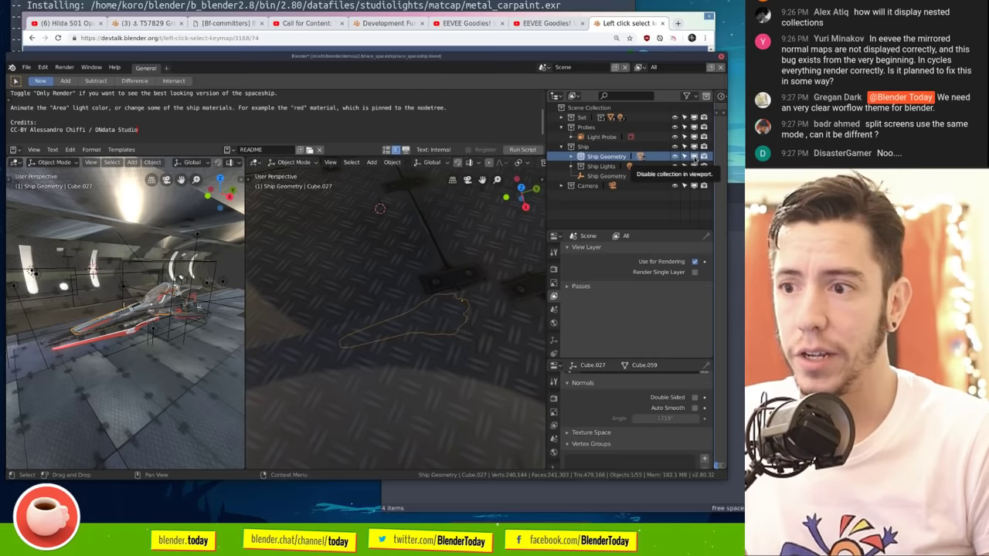
pyautogui.click(694, 158)
pyautogui.click(694, 159)
pyautogui.click(694, 159)
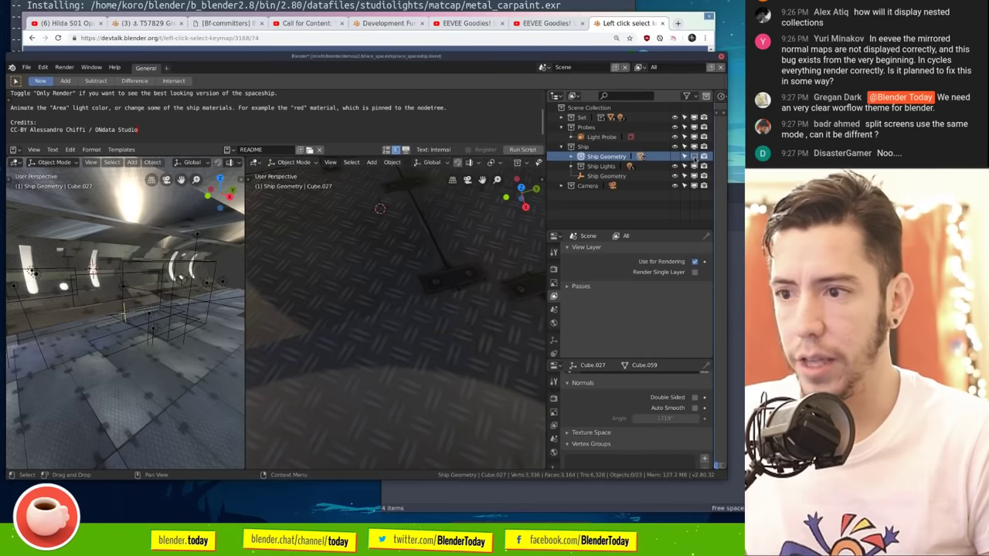
pyautogui.click(693, 159)
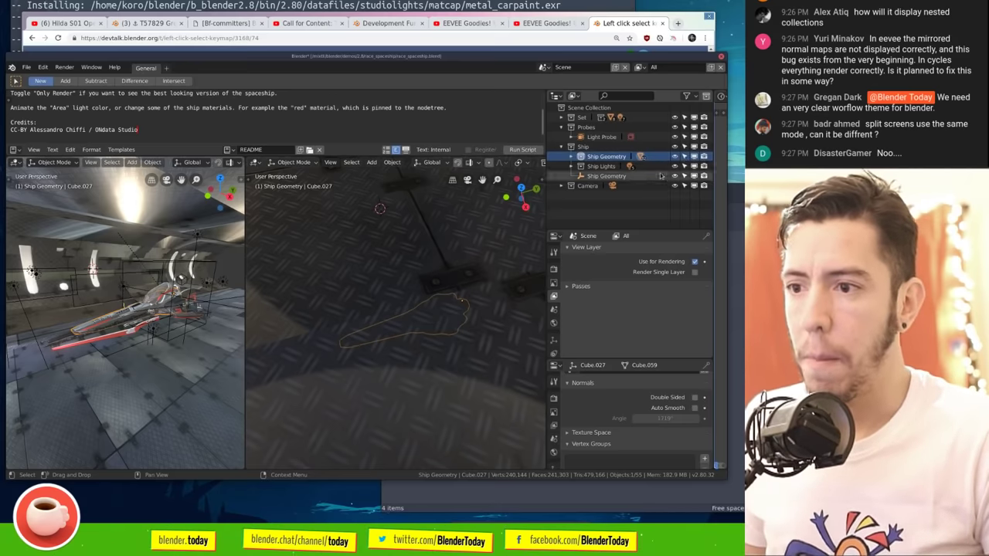
pyautogui.scroll(-5, 463, 165)
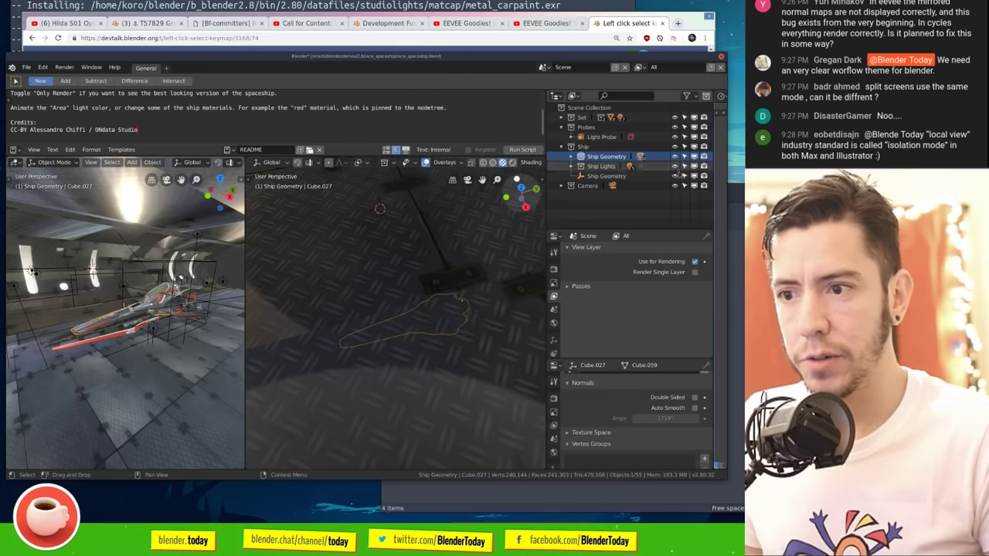
pyautogui.click(386, 163)
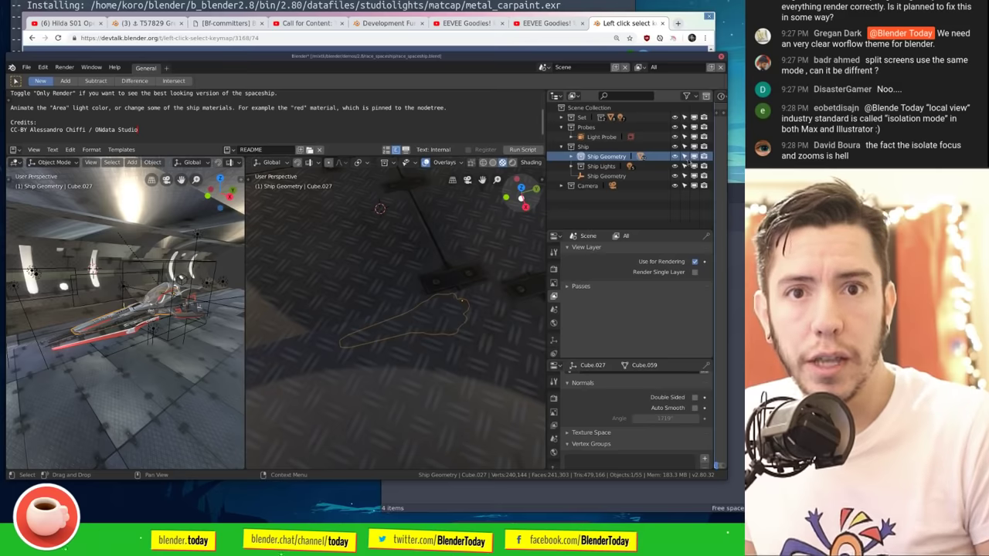
pyautogui.rightClick(593, 156)
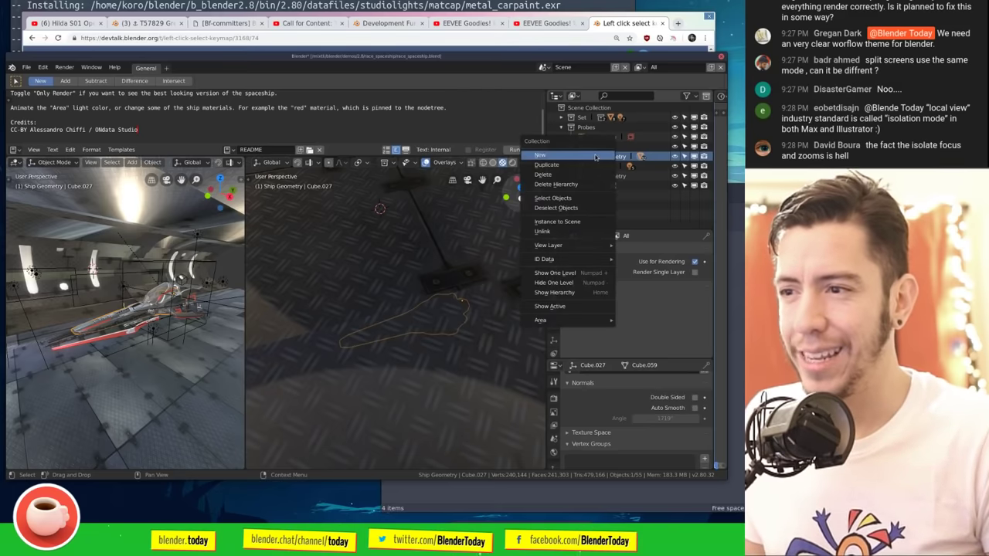
pyautogui.moveTo(570, 248)
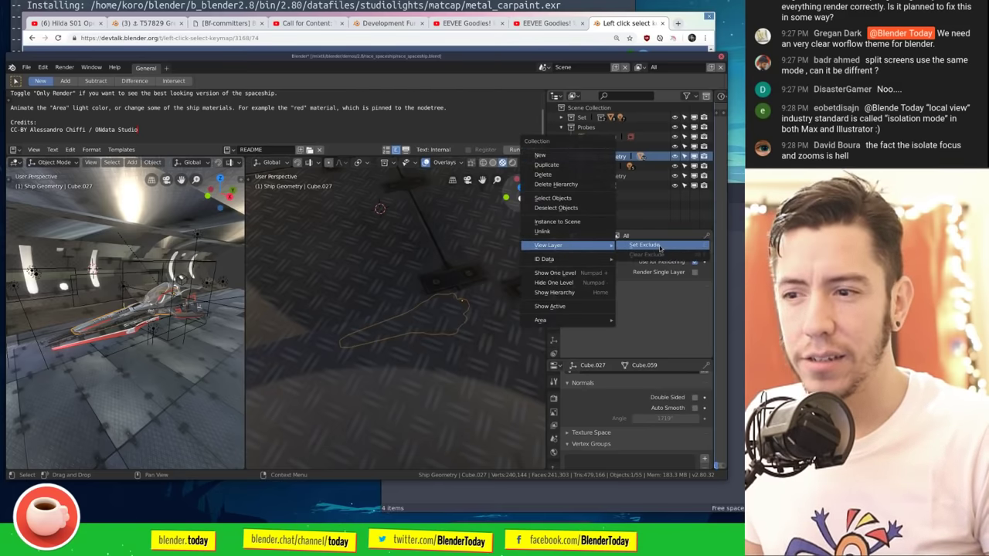
pyautogui.click(660, 250)
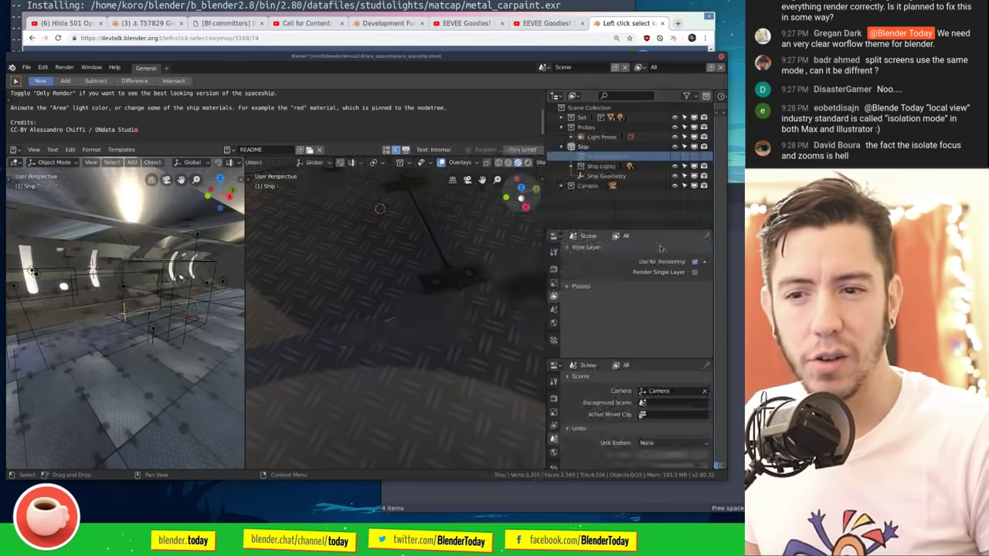
pyautogui.rightClick(608, 159)
pyautogui.moveTo(603, 177)
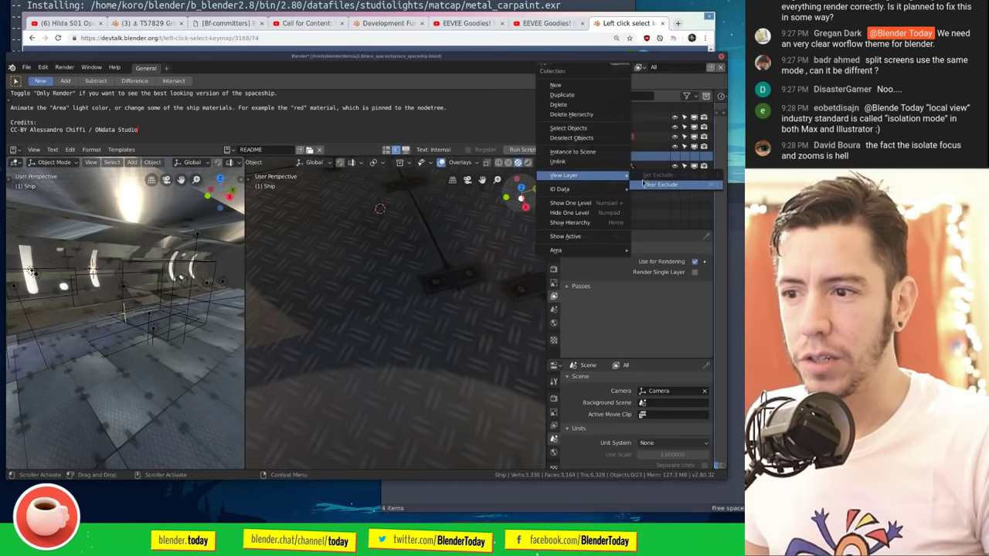
pyautogui.click(645, 183)
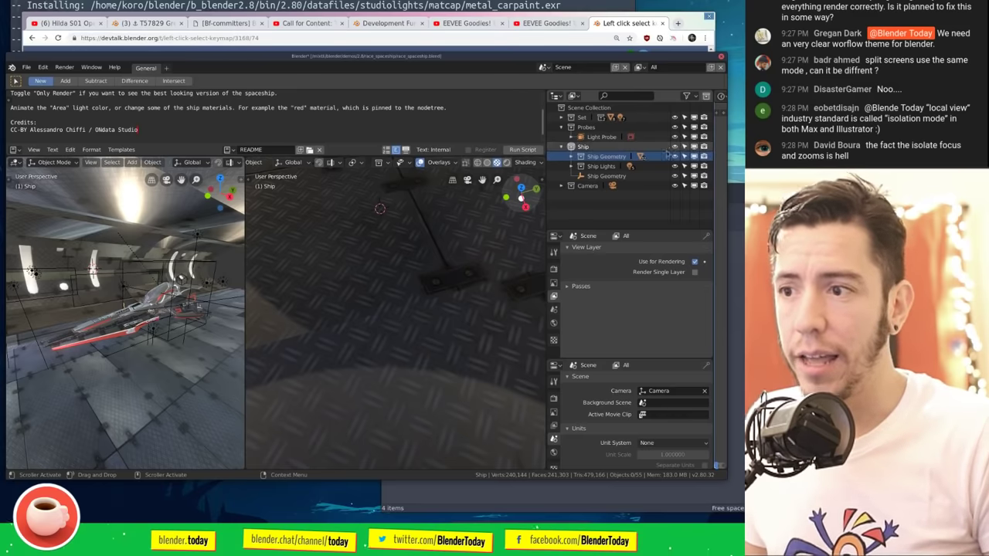
# Step: Expand the Ship Lights collection and select Area.002 to view its light settings
pyautogui.click(571, 166)
pyautogui.scroll(-1, 603, 206)
pyautogui.click(605, 187)
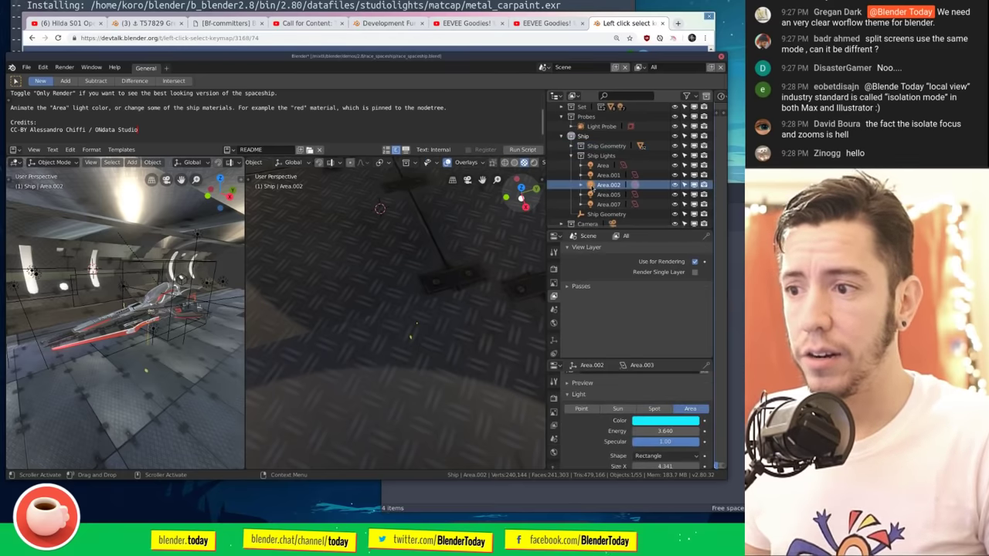
# Step: Show the Light Probe's Sphere settings (Radius 8.300, Falloff 0.824) and narrow the side panels
pyautogui.moveTo(603, 188); pyautogui.dragTo(605, 128)
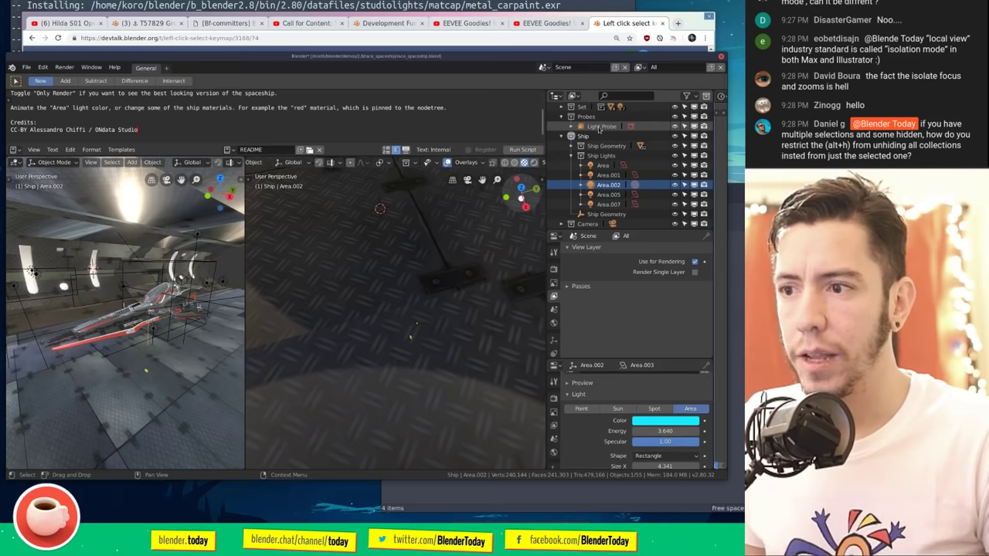
pyautogui.click(600, 128)
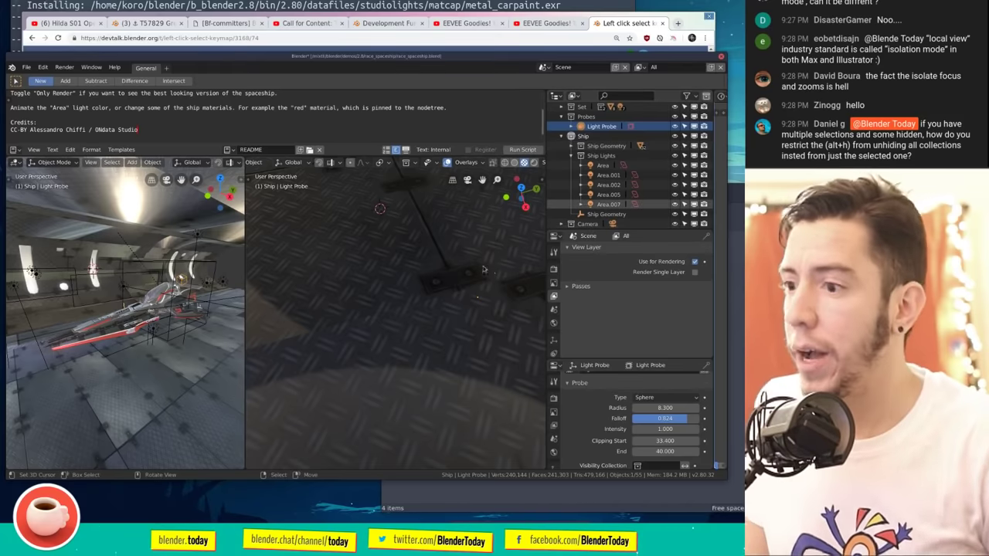
pyautogui.moveTo(545, 256); pyautogui.dragTo(566, 257)
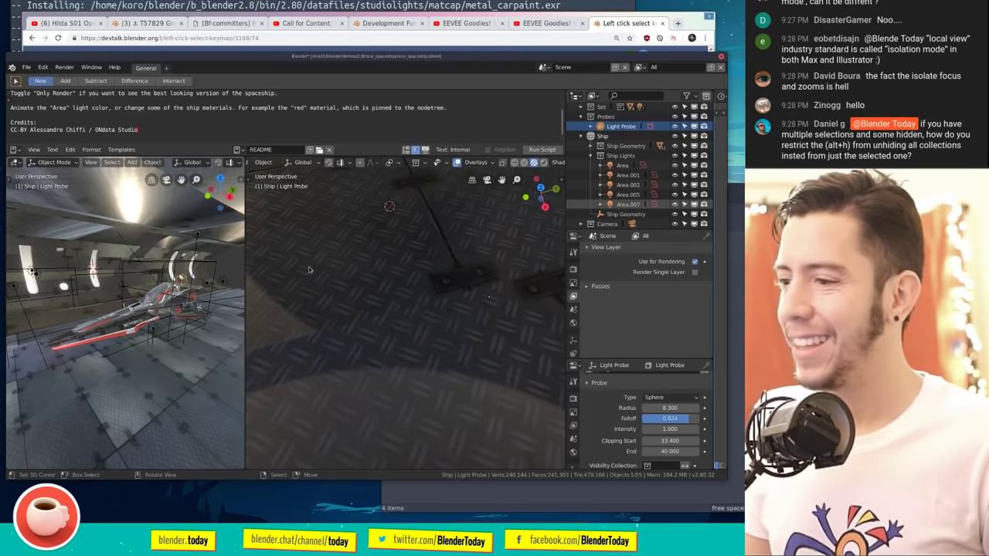
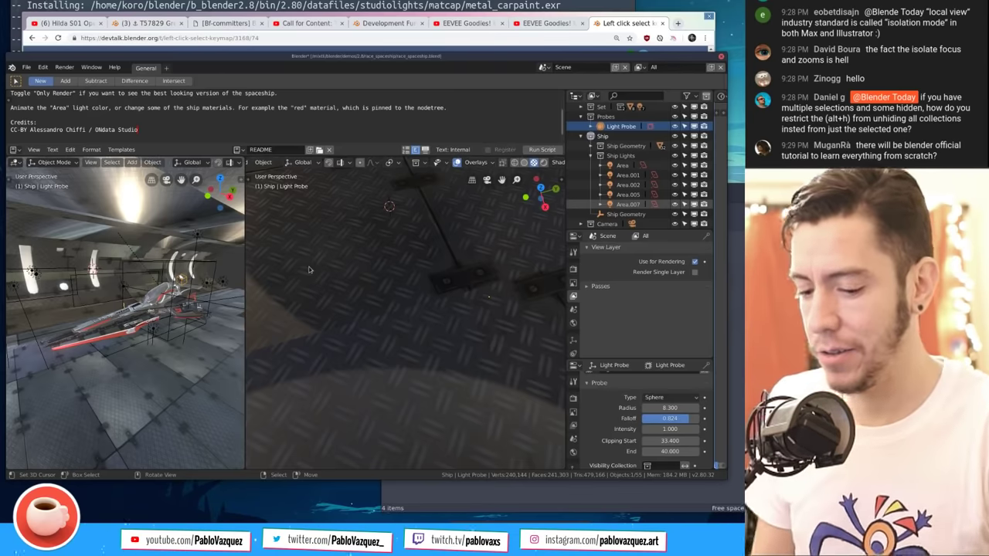
# Step: Load a new General file to get the default cube, camera and lamp scene
pyautogui.moveTo(418, 245)
pyautogui.keyDown('super'); pyautogui.mouseDown()
pyautogui.moveTo(436, 240)
pyautogui.moveTo(420, 243)
pyautogui.mouseUp(); pyautogui.keyUp('super')
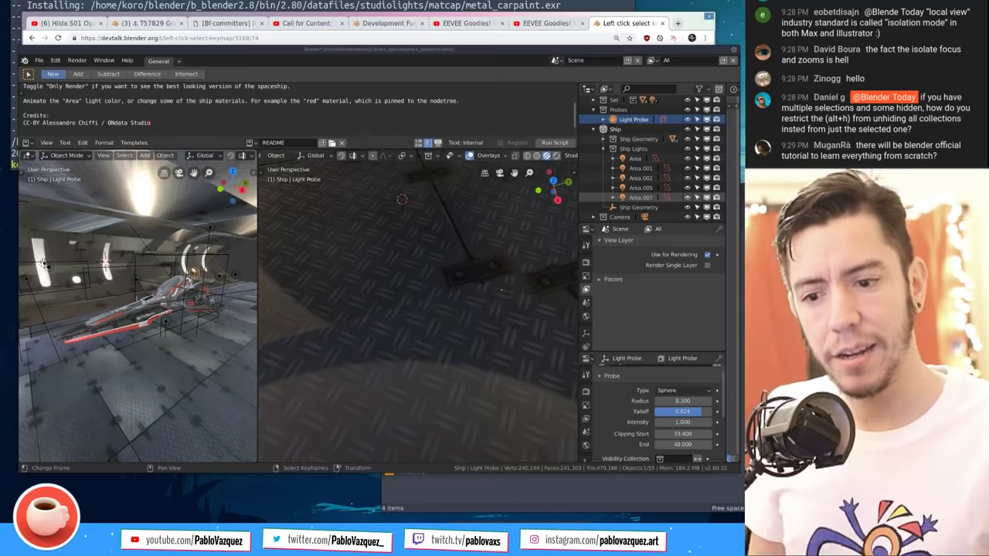
pyautogui.hotkey('ctrl', 'n')
pyautogui.click(440, 211)
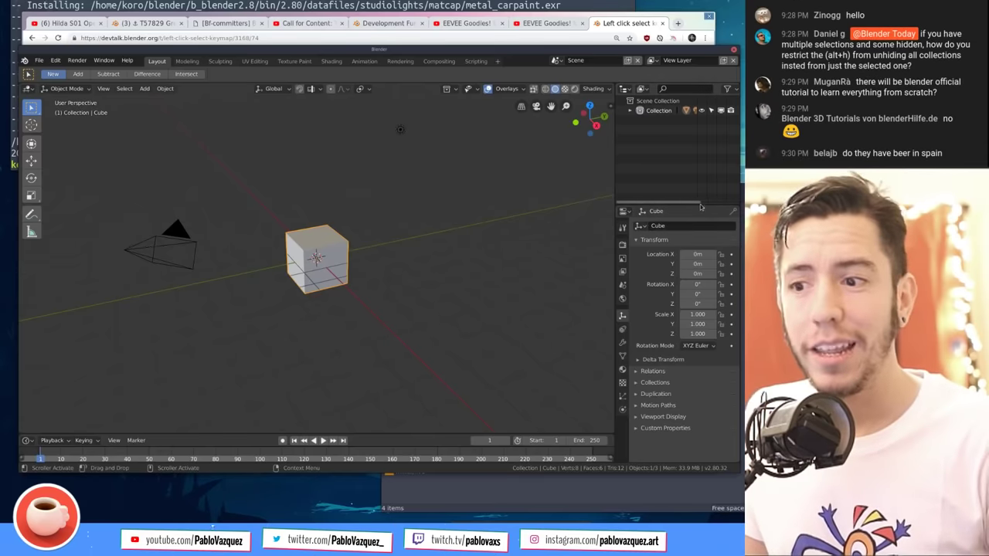
# Step: Select the lamp and display its Point light settings (energy 10, radius 0.1 m)
pyautogui.moveTo(701, 204); pyautogui.dragTo(701, 149)
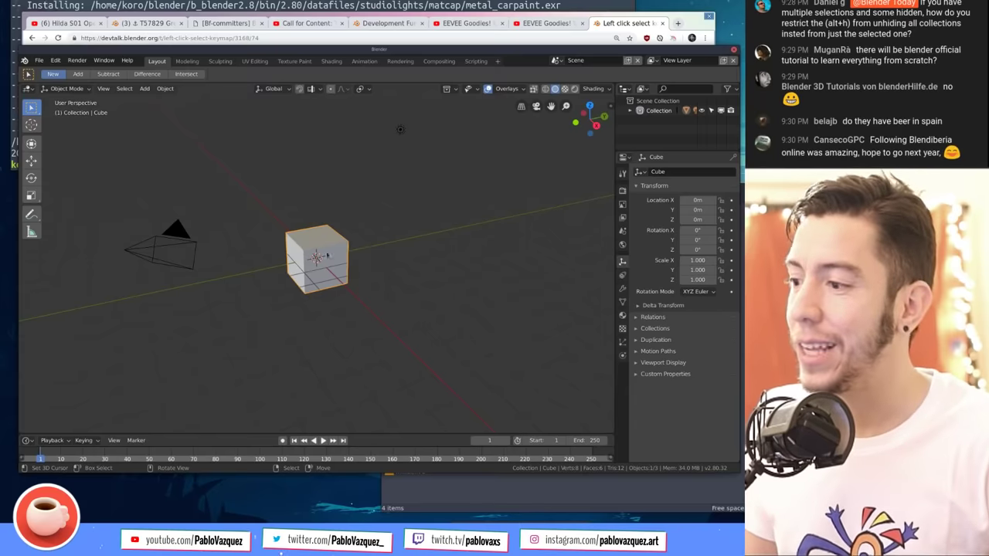
pyautogui.click(398, 131)
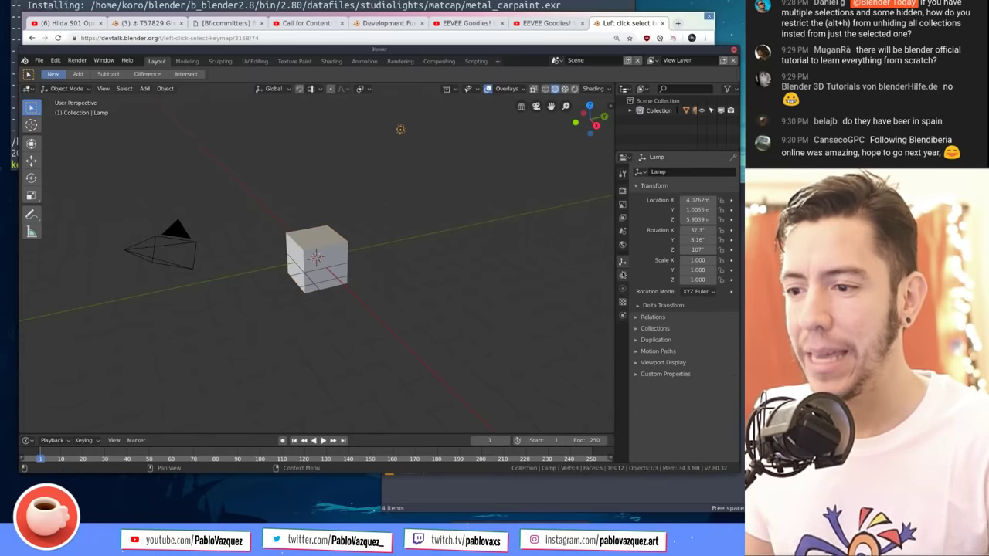
pyautogui.click(623, 276)
pyautogui.click(622, 287)
pyautogui.moveTo(616, 280); pyautogui.dragTo(593, 280)
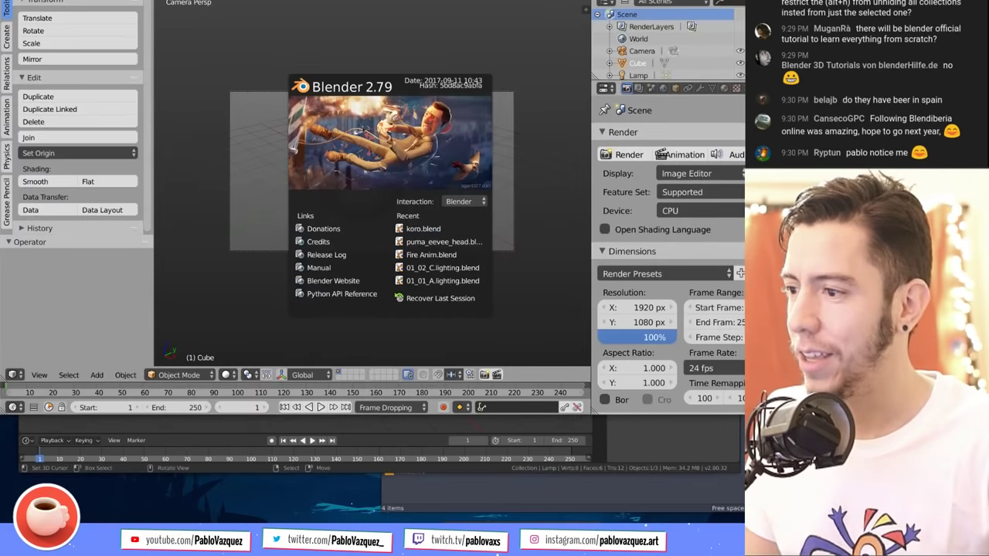
# Step: Switch Blender 2.79 to Blender Render and delete every object in the scene
pyautogui.click(360, 129)
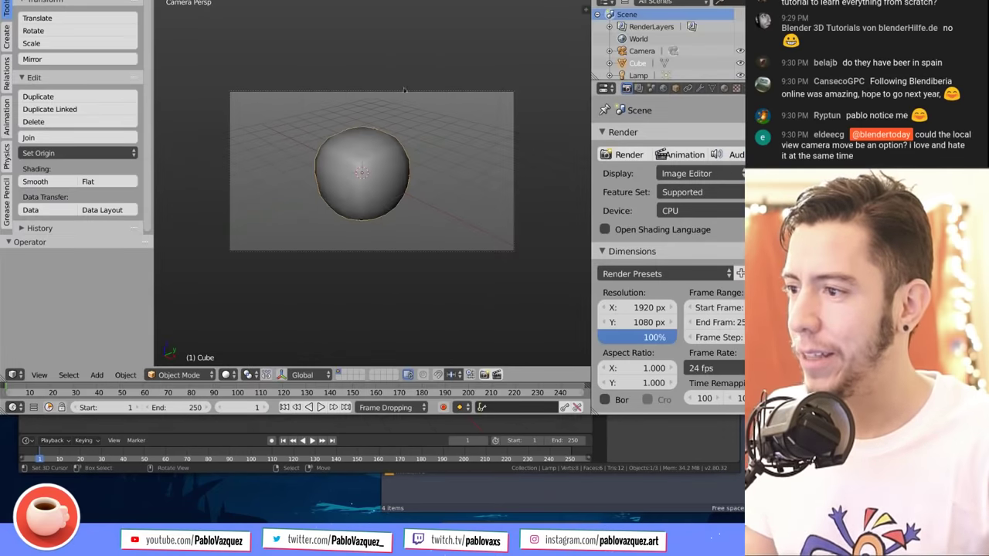
pyautogui.click(427, 23)
pyautogui.click(436, 36)
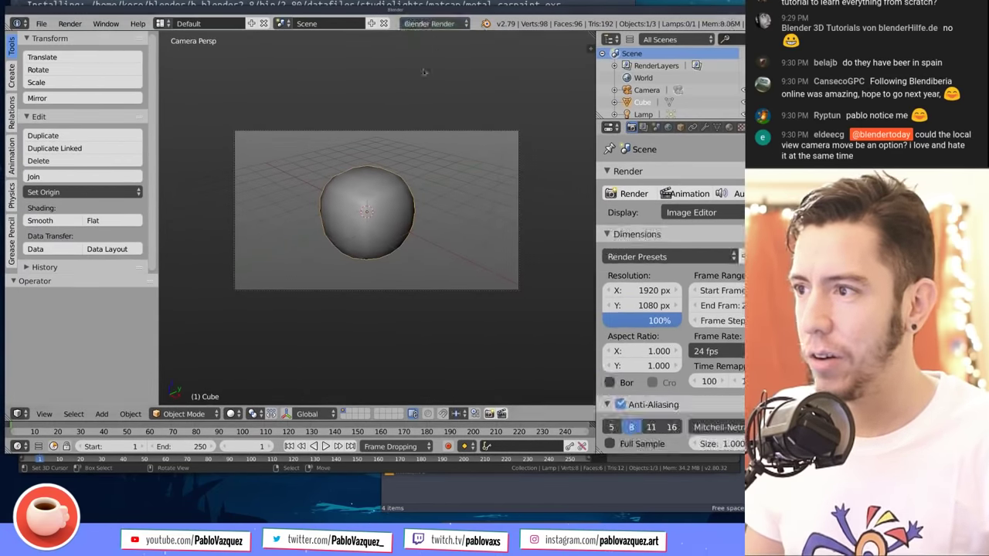
pyautogui.moveTo(417, 154); pyautogui.dragTo(376, 224, button='middle')
pyautogui.scroll(-5, 376, 225)
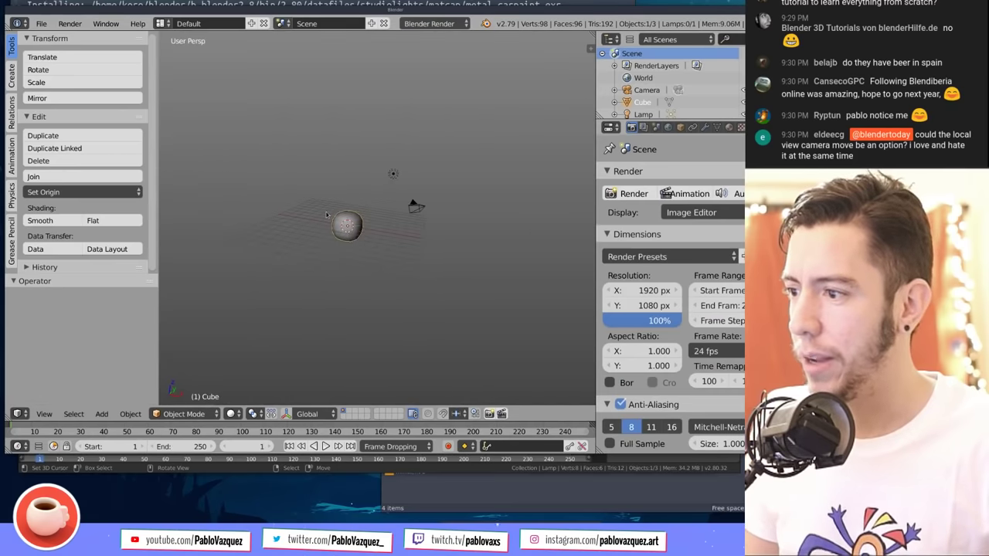
pyautogui.press('a')
pyautogui.press('a')
pyautogui.press('x')
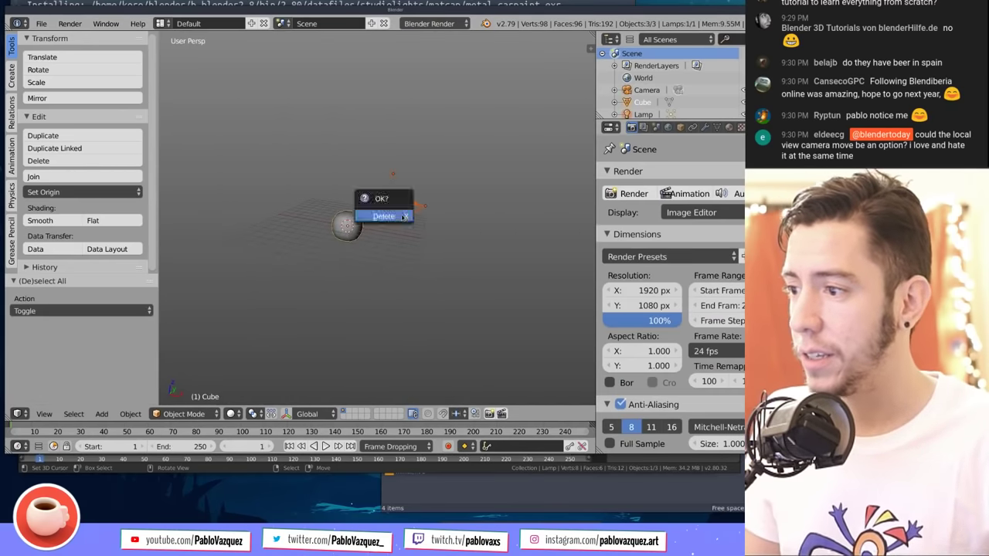
pyautogui.click(390, 215)
# Step: Add a Hemi lamp and raise it 3.1 units along Z
pyautogui.hotkey('shift', 'a')
pyautogui.moveTo(401, 213)
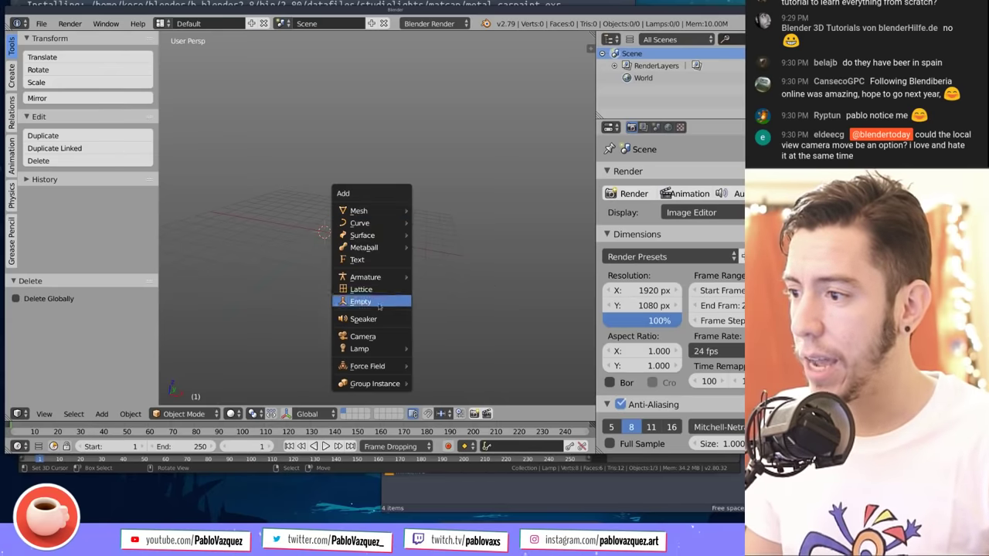
pyautogui.moveTo(380, 354)
pyautogui.click(447, 386)
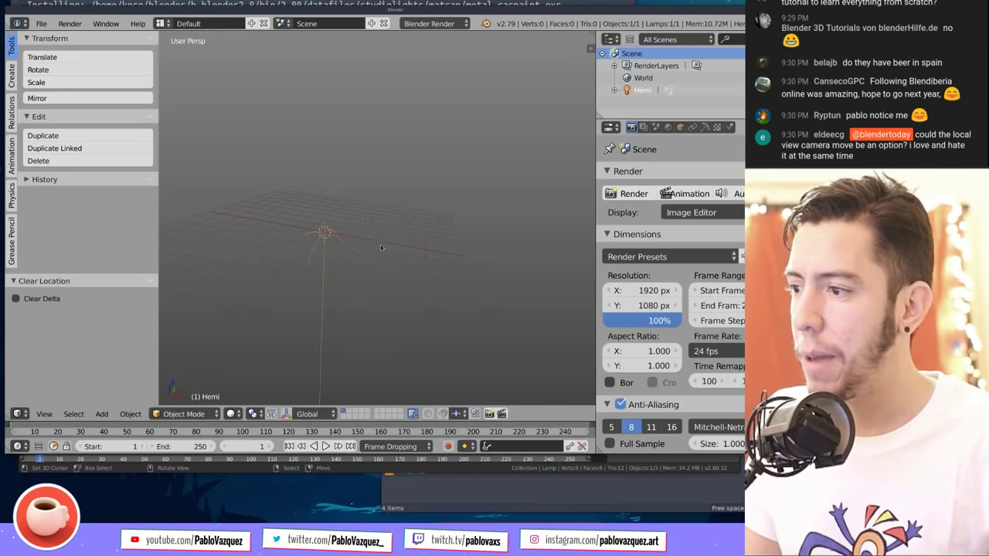
pyautogui.write('gz3.1')
pyautogui.press('Return')
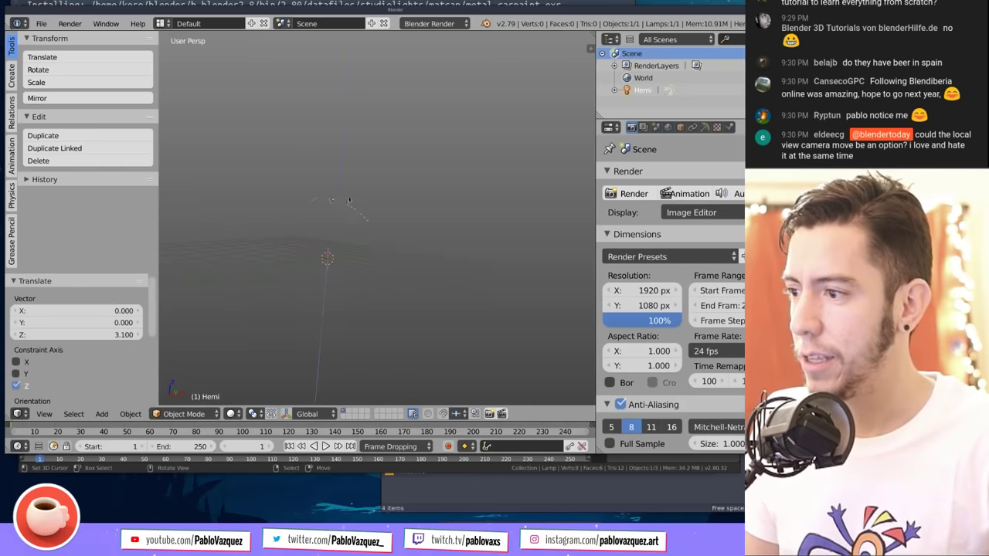
pyautogui.moveTo(431, 222); pyautogui.dragTo(386, 234, button='middle')
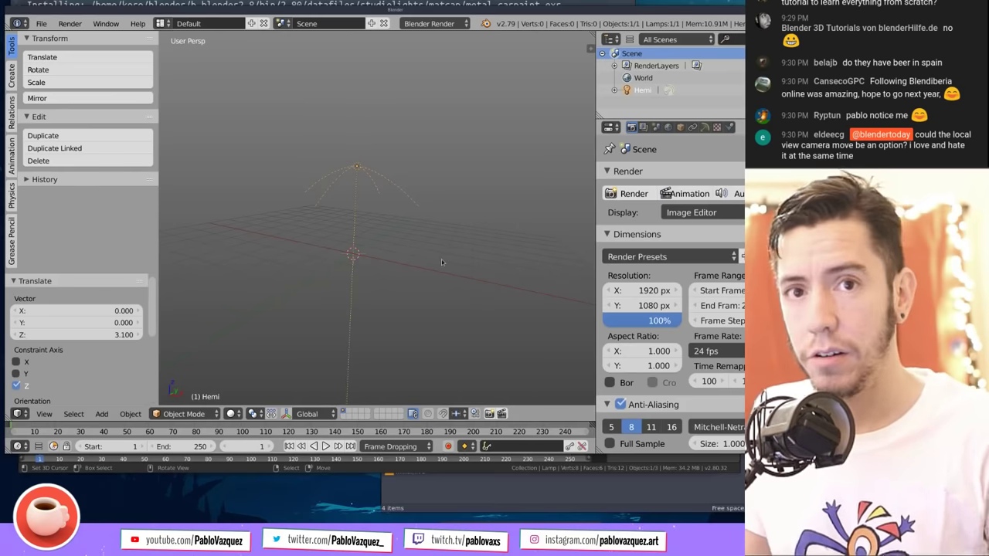
pyautogui.hotkey('shift', 'a')
# Step: Add a Suzanne monkey mesh beneath the Hemi lamp
pyautogui.moveTo(417, 122)
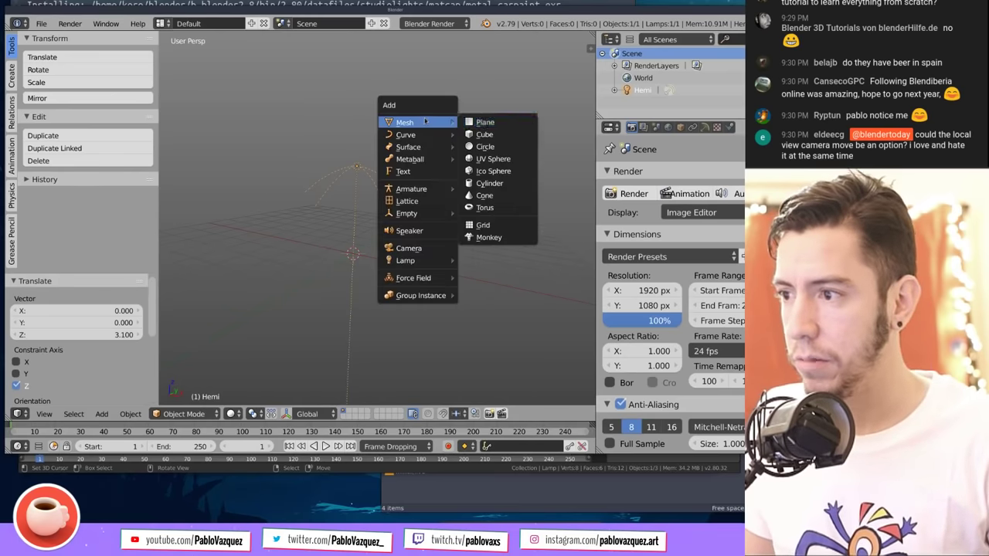
pyautogui.click(513, 238)
pyautogui.moveTo(364, 278); pyautogui.dragTo(339, 280, button='middle')
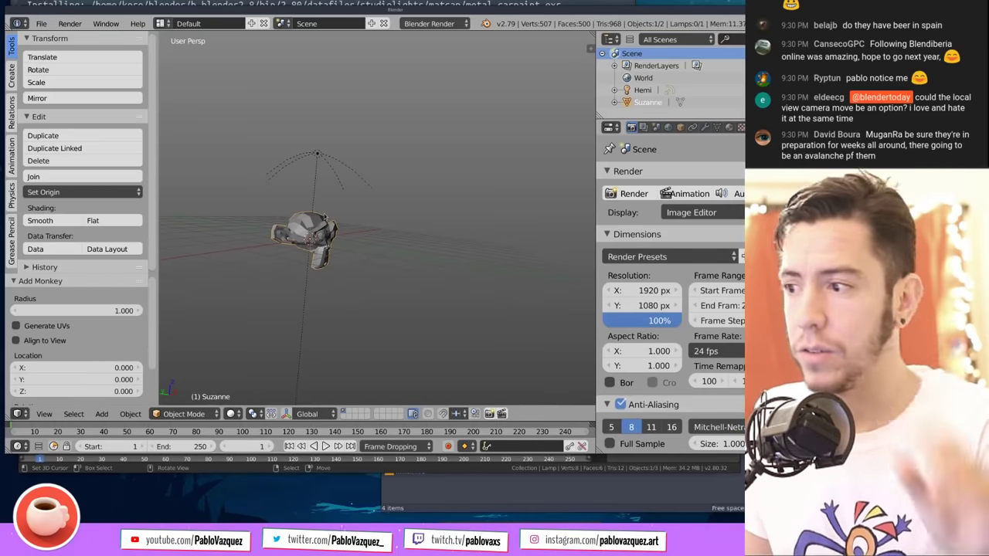
pyautogui.moveTo(342, 217); pyautogui.dragTo(341, 186, button='middle')
# Step: Tilt the Hemi lamp with a rotation and raise it to Z 4.906
pyautogui.rightClick(341, 186)
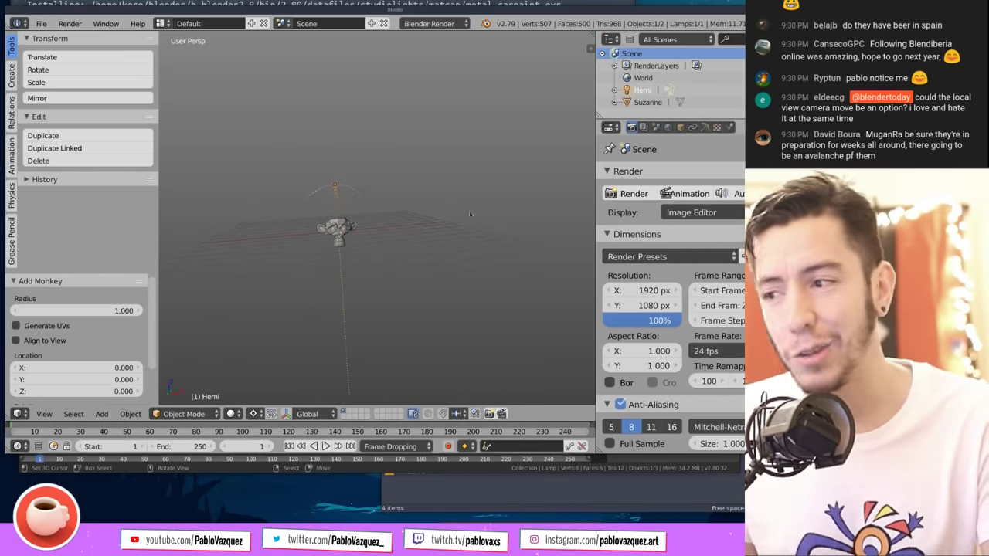
pyautogui.press('r')
pyautogui.press('r')
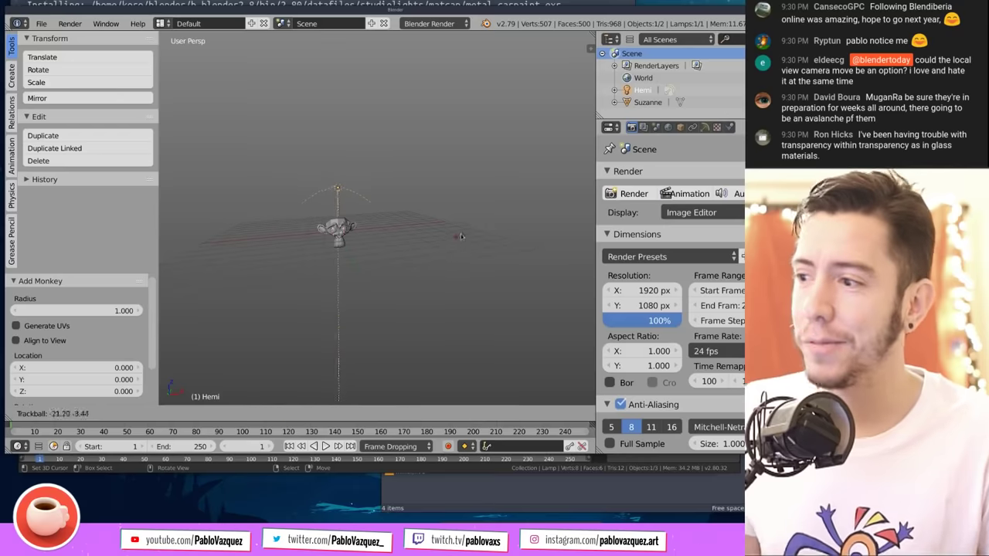
pyautogui.click(439, 309)
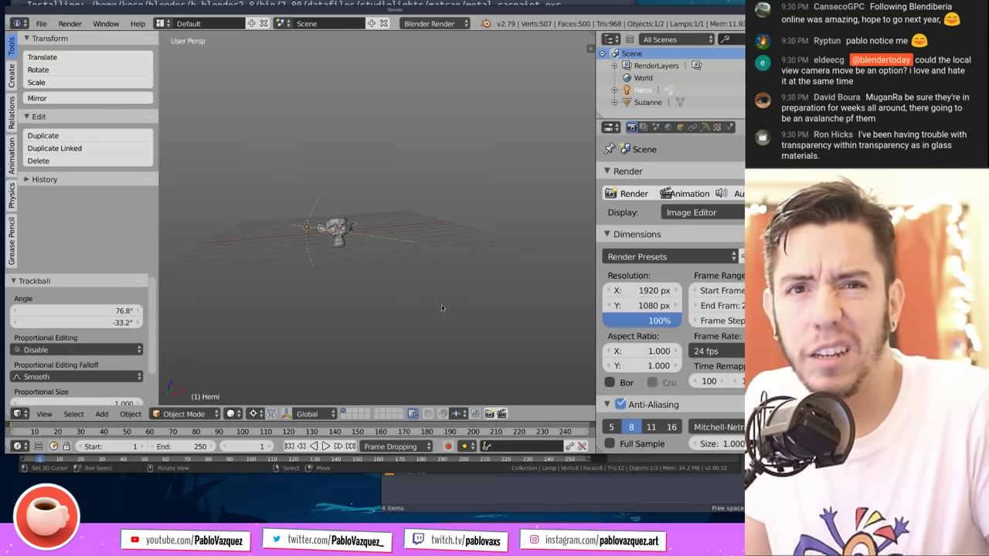
pyautogui.moveTo(436, 296); pyautogui.dragTo(457, 230, button='middle')
pyautogui.press('g')
pyautogui.press('z')
pyautogui.click(424, 249)
pyautogui.moveTo(332, 243); pyautogui.dragTo(352, 269, button='middle')
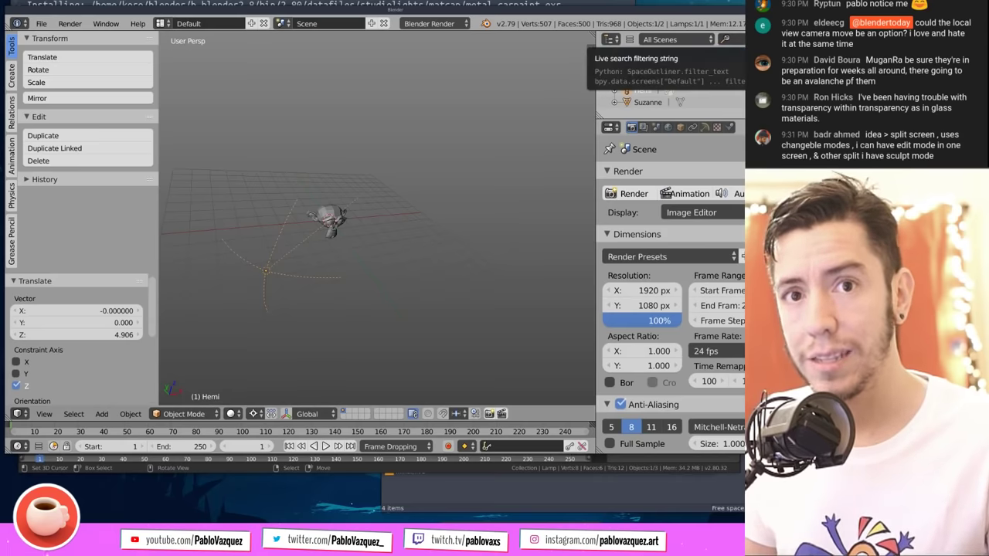
pyautogui.hotkey('alt', 'Tab')
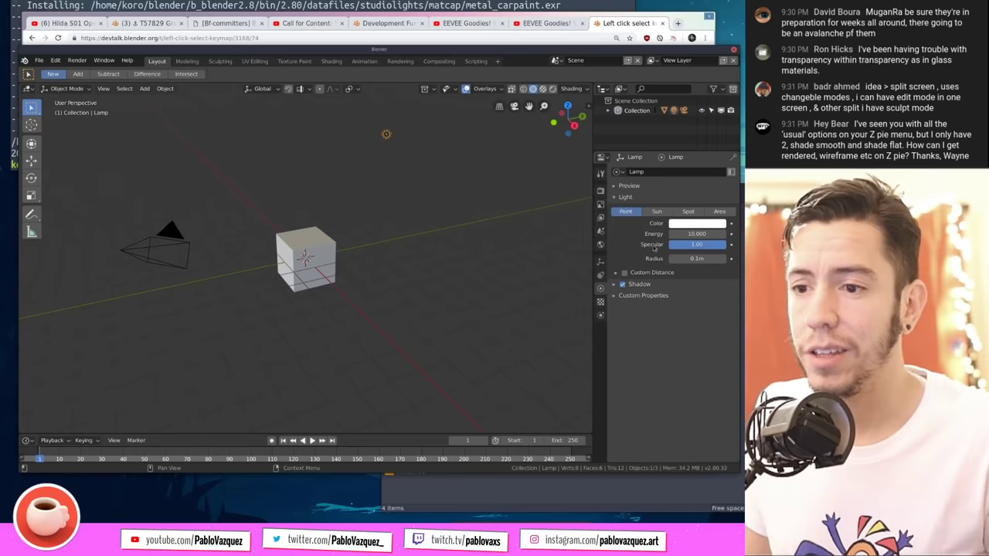
# Step: Switch the lamp to Spot, Sun, then Spot again, and load a new General scene
pyautogui.keyDown('ctrl'); pyautogui.moveTo(614, 223); pyautogui.dragTo(611, 228, button='middle'); pyautogui.keyUp('ctrl')
pyautogui.moveTo(592, 227); pyautogui.dragTo(564, 226)
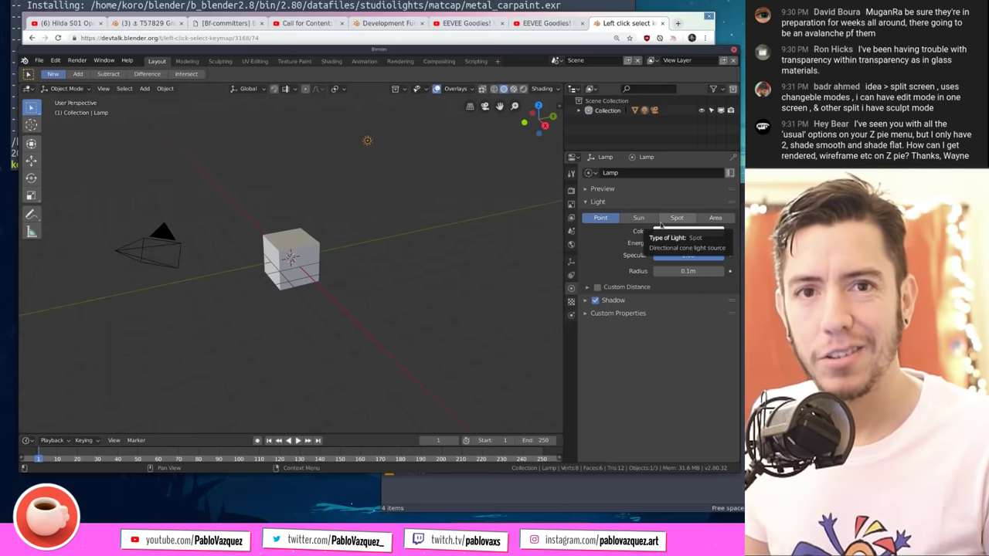
pyautogui.click(674, 220)
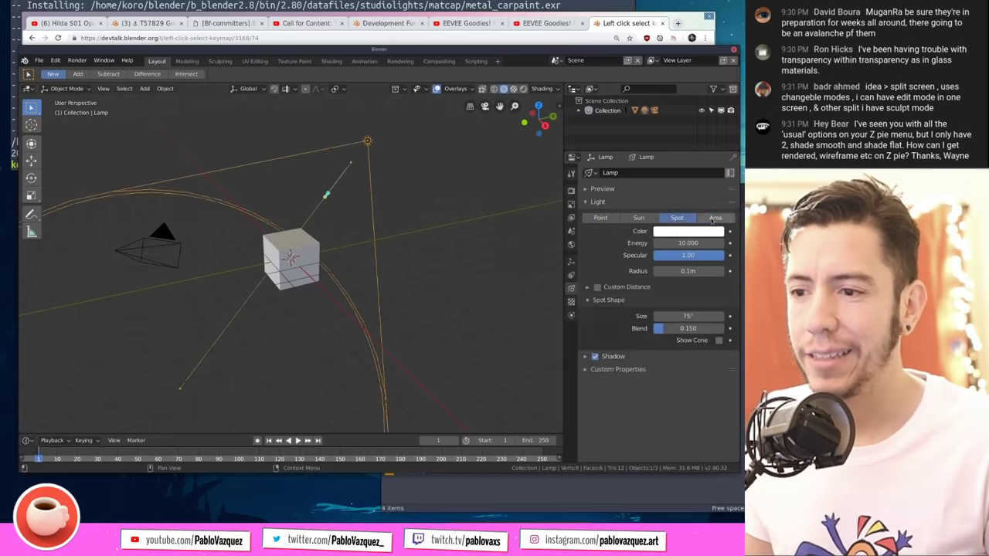
pyautogui.click(638, 218)
pyautogui.click(674, 219)
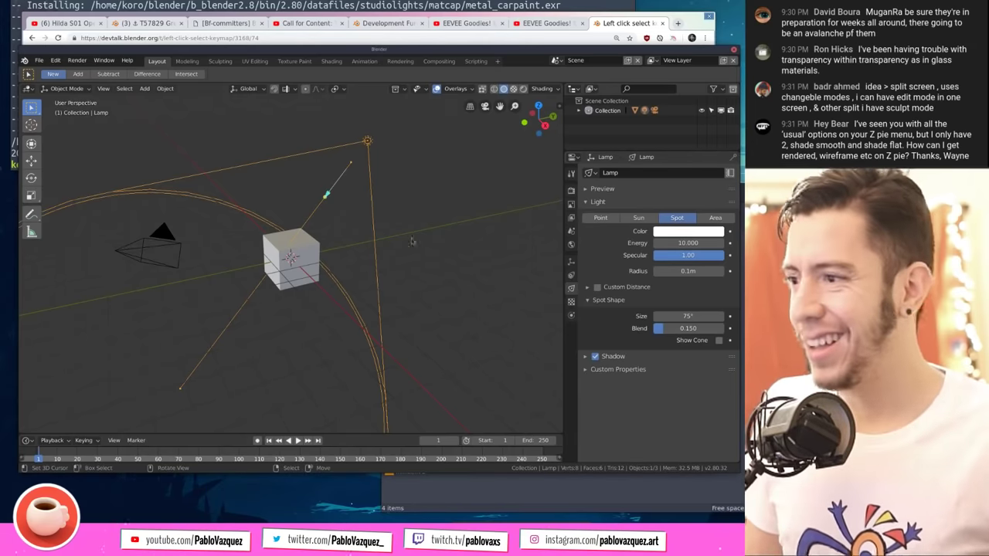
pyautogui.hotkey('ctrl', 'n')
pyautogui.click(412, 283)
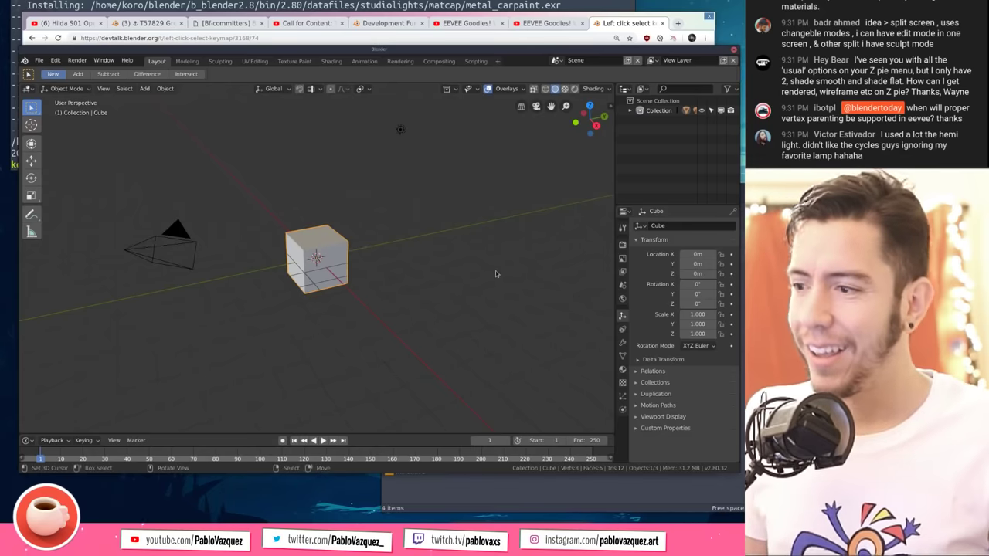
# Step: Clear the lamp's location and rotation, then move it 1000000 along Y
pyautogui.click(400, 131)
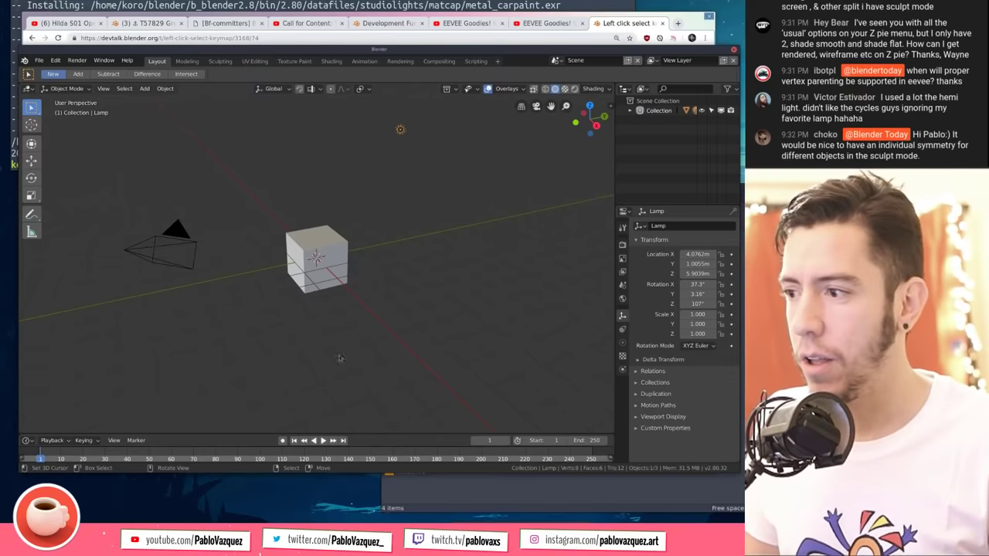
pyautogui.moveTo(338, 360); pyautogui.dragTo(417, 345, button='middle')
pyautogui.hotkey('alt', 'g')
pyautogui.hotkey('alt', 'r')
pyautogui.write('gy1000000')
pyautogui.press('Return')
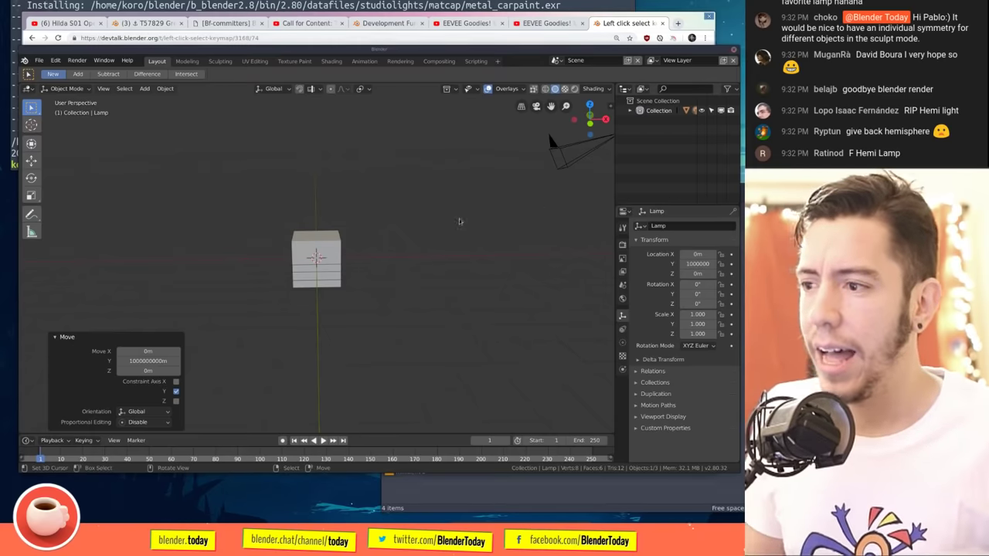
# Step: Select the lamp from the Collection list and raise it to Z 6.64 m
pyautogui.moveTo(461, 222); pyautogui.dragTo(422, 277, button='middle')
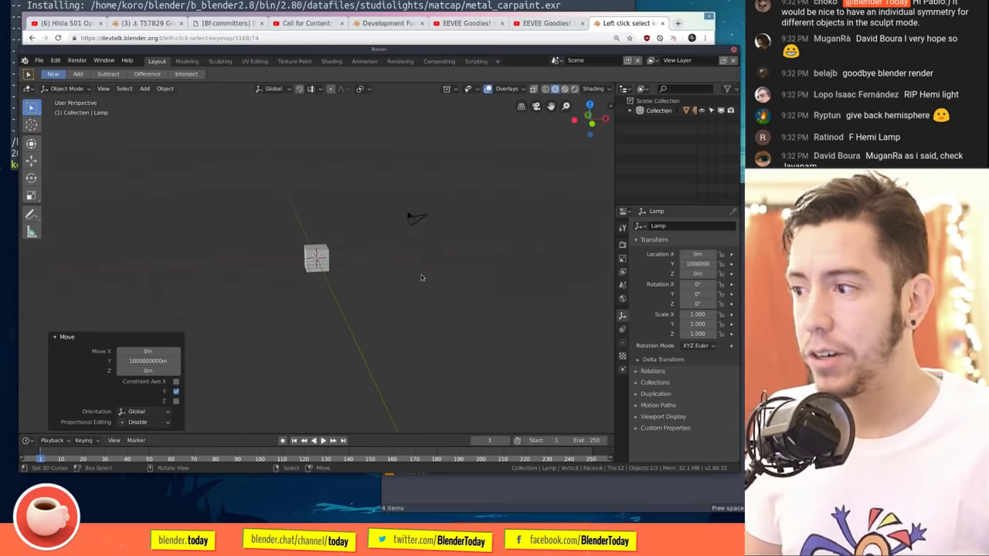
pyautogui.click(415, 217)
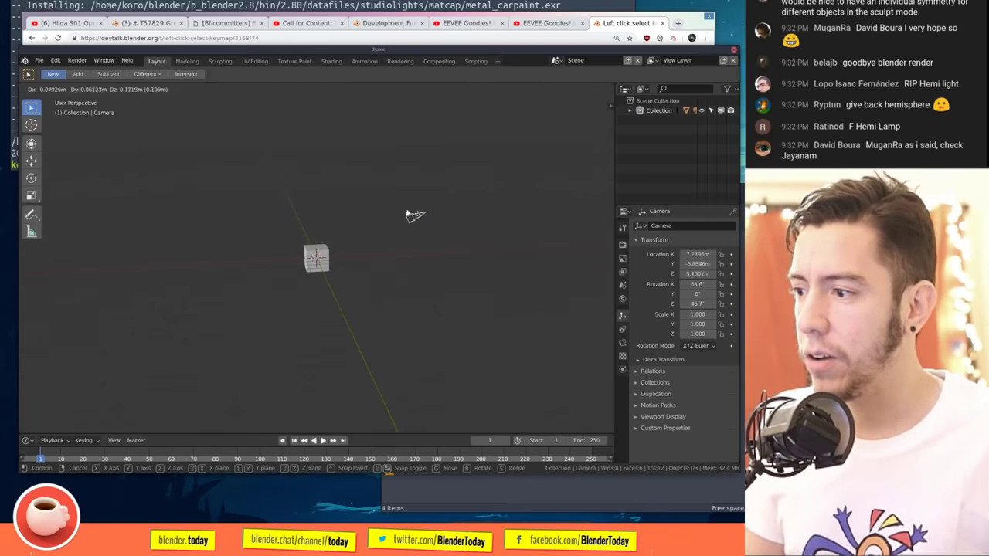
pyautogui.click(630, 110)
pyautogui.click(662, 140)
pyautogui.press('g')
pyautogui.press('z')
pyautogui.click(444, 203)
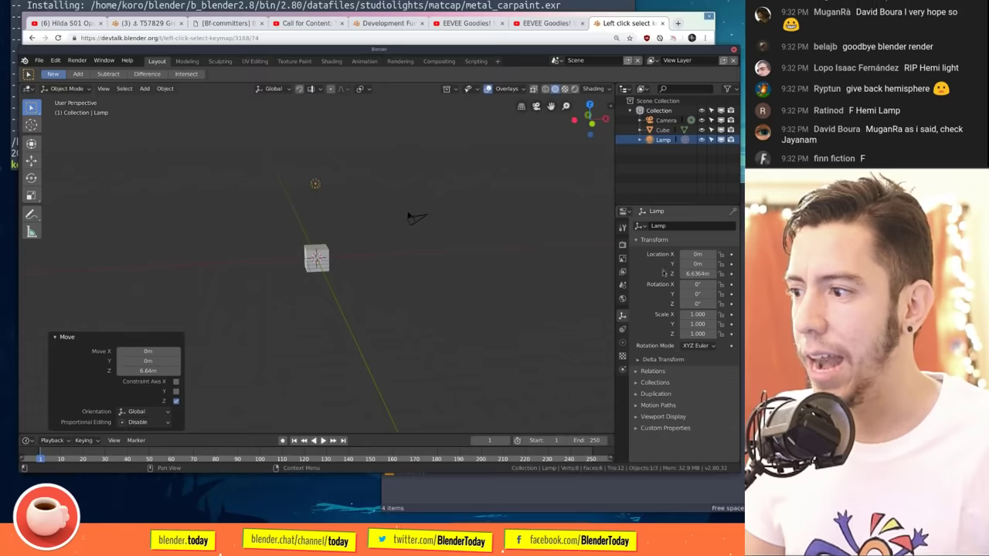
# Step: Change the lamp's light type to Sun
pyautogui.click(623, 342)
pyautogui.click(696, 266)
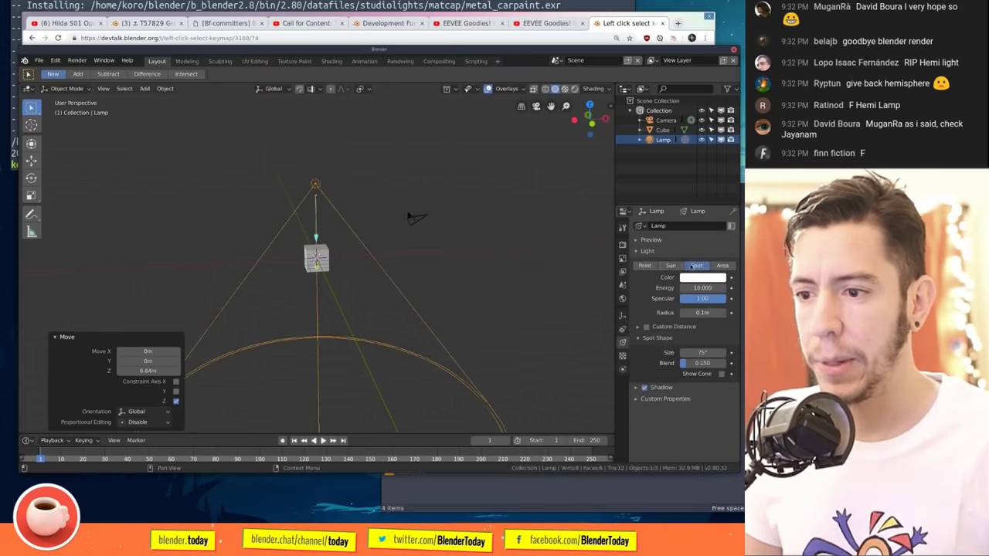
pyautogui.click(670, 266)
pyautogui.moveTo(478, 282); pyautogui.dragTo(426, 273, button='middle')
# Step: Add a Plane mesh and scale it up into a large ground surface
pyautogui.hotkey('shift', 'a')
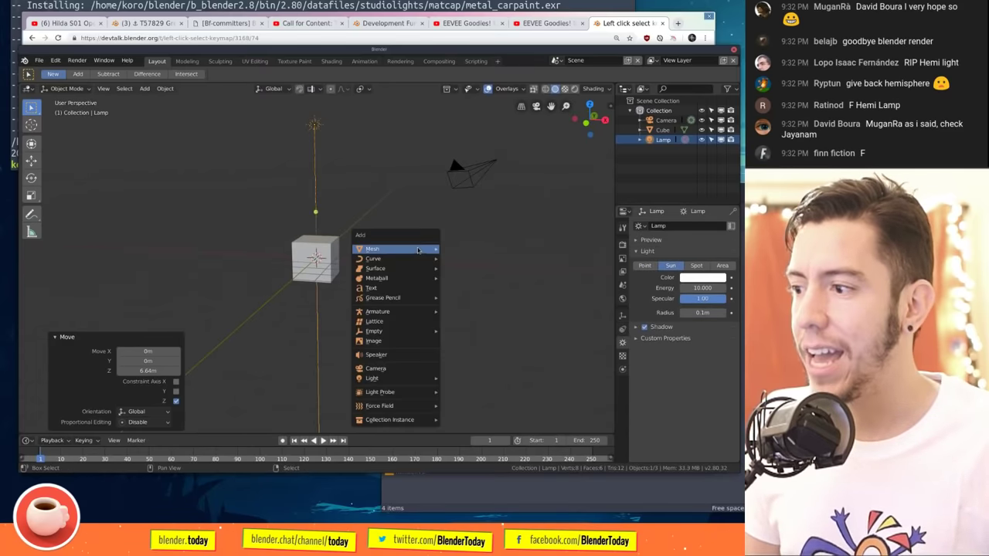
pyautogui.press('Escape')
pyautogui.hotkey('shift', 'a')
pyautogui.moveTo(422, 213)
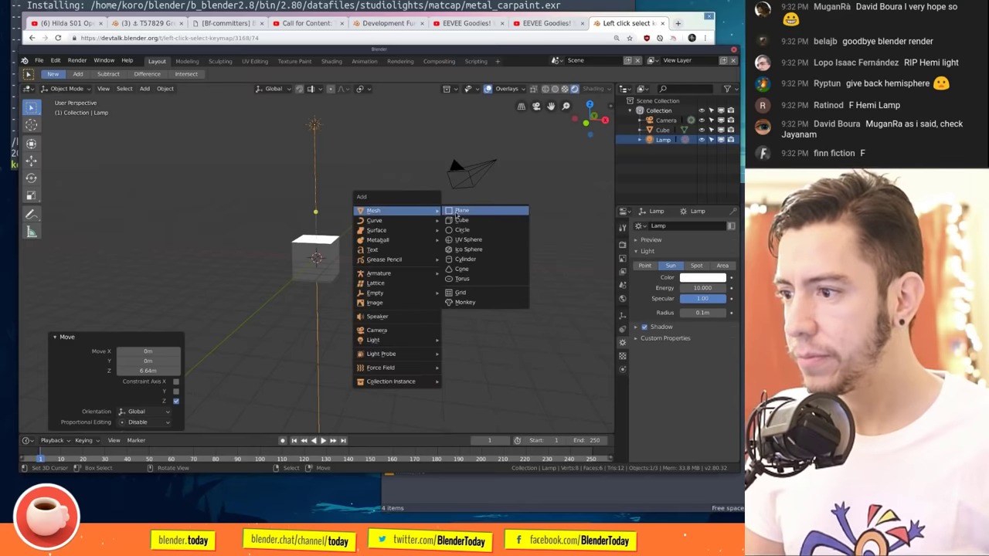
pyautogui.click(463, 211)
pyautogui.press('s')
pyautogui.click(317, 135)
# Step: Select the sun lamp and set the pivot point to the 3D Cursor
pyautogui.click(317, 135)
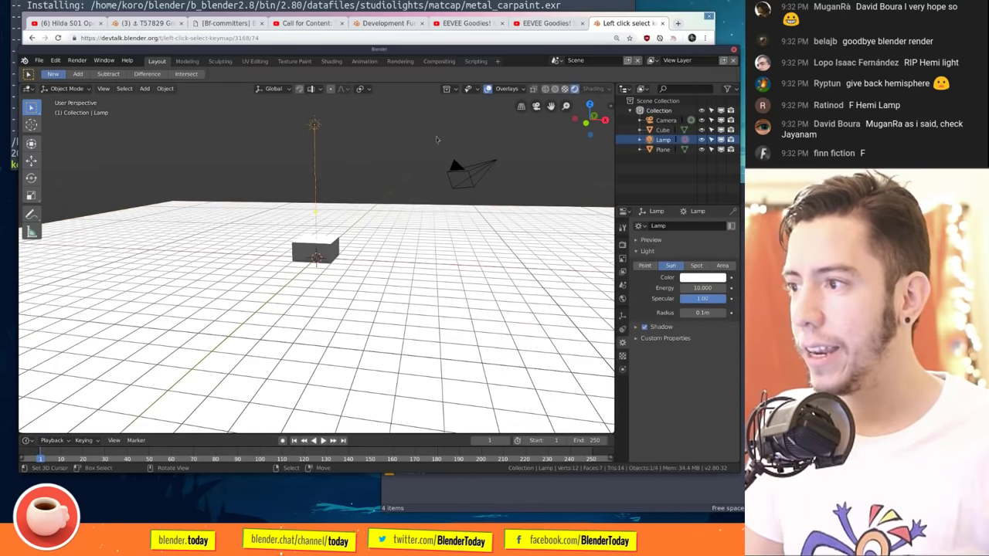
pyautogui.press('r')
pyautogui.press('Escape')
pyautogui.press('z')
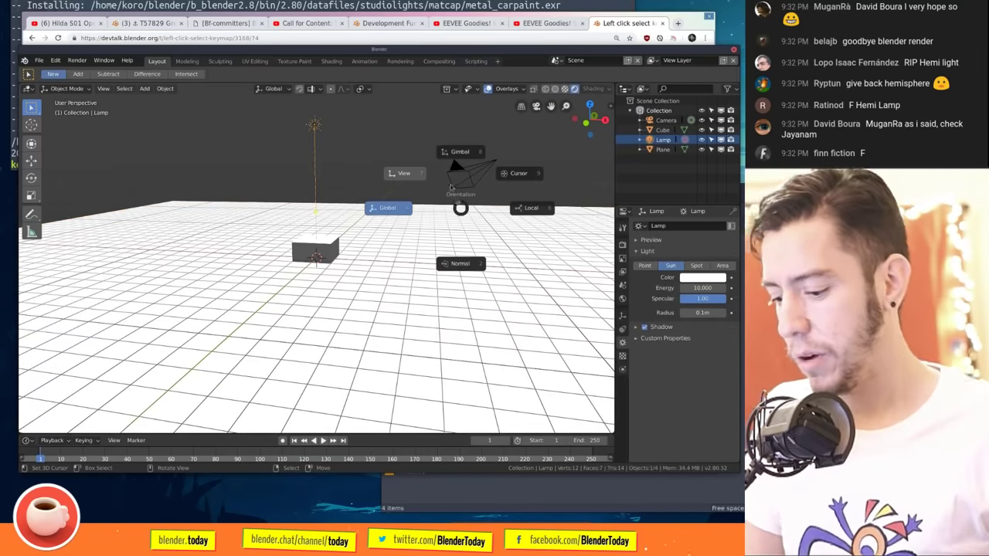
pyautogui.press('Escape')
pyautogui.press('z')
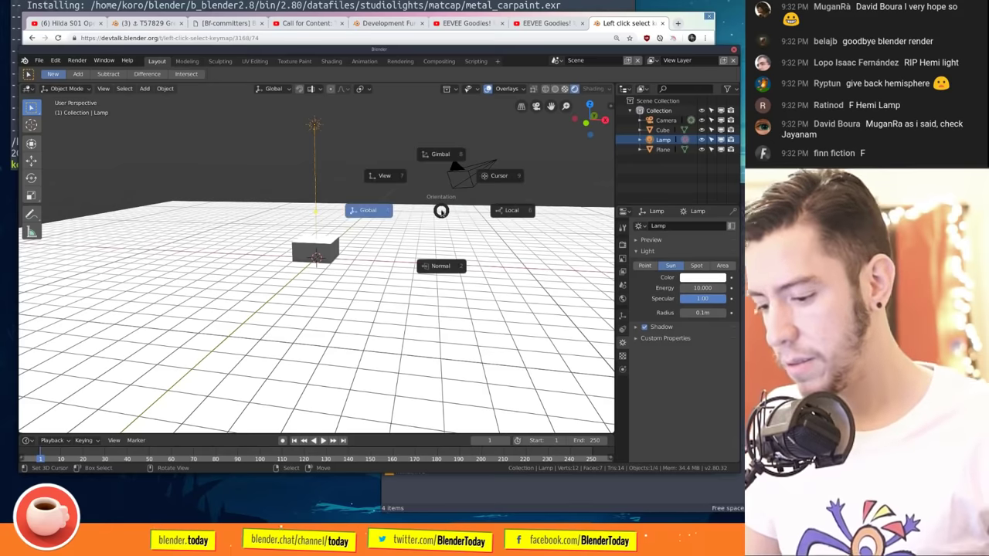
pyautogui.press('Escape')
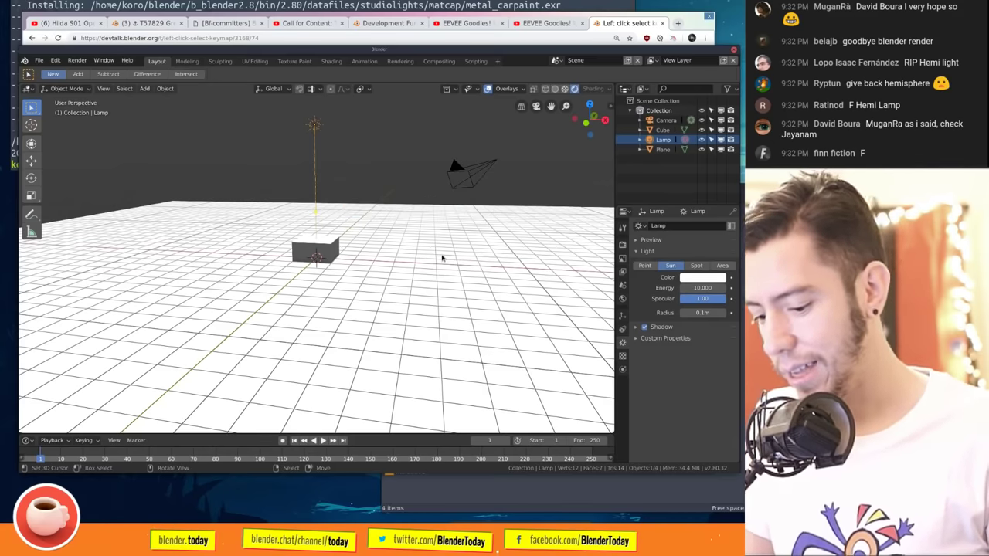
pyautogui.press('z')
pyautogui.press('Escape')
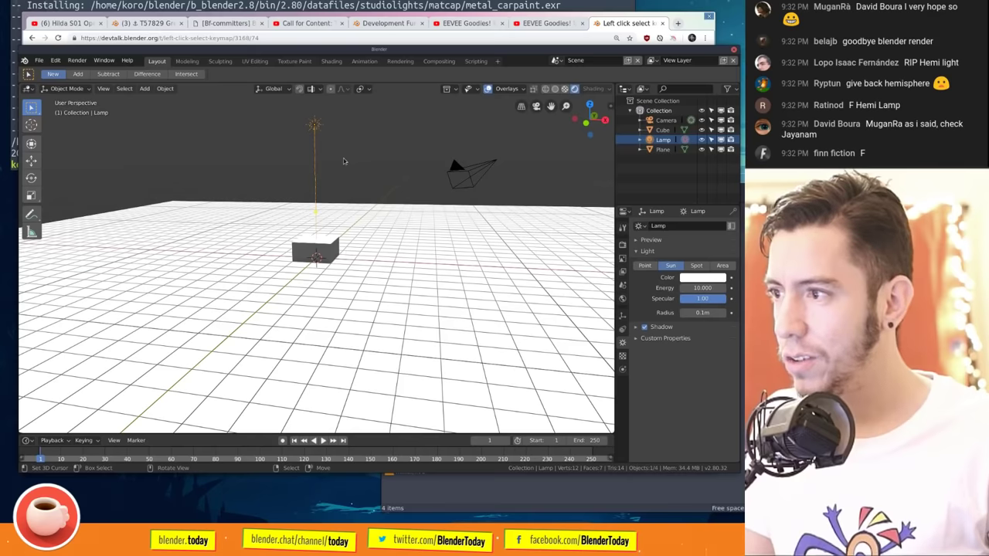
pyautogui.press('.')
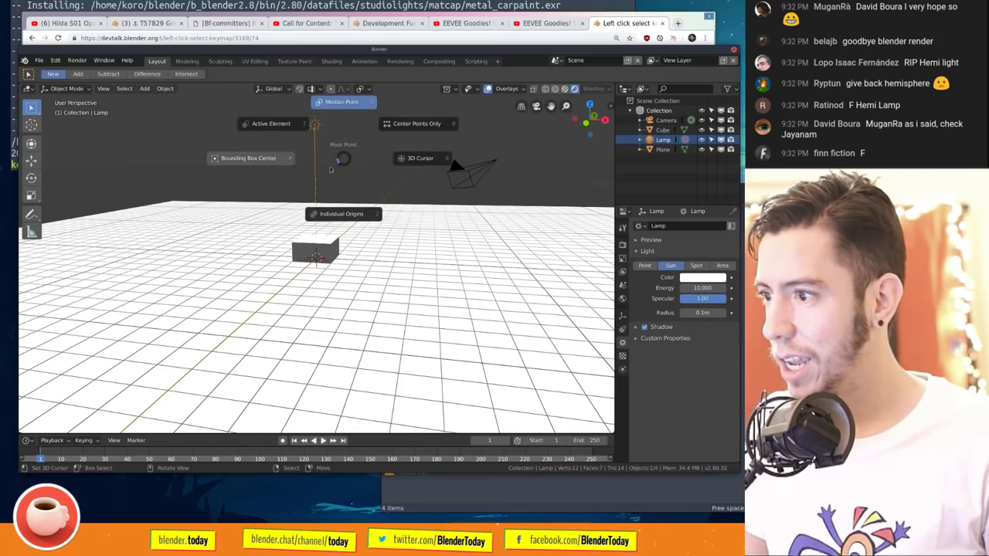
pyautogui.click(401, 163)
# Step: Rotate the sun about the 3D Cursor and set its Energy to 1
pyautogui.moveTo(399, 234); pyautogui.dragTo(432, 278, button='middle')
pyautogui.press('r')
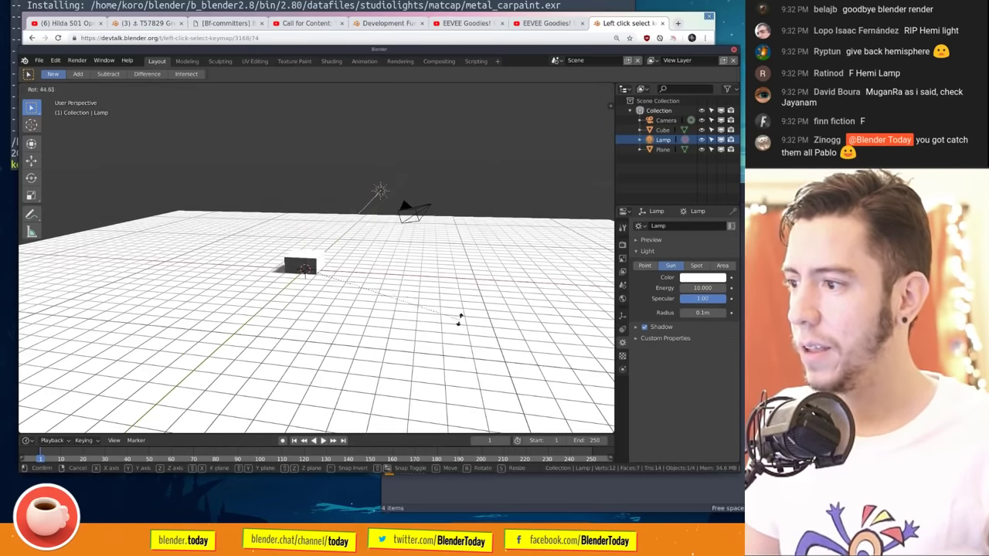
pyautogui.click(462, 320)
pyautogui.click(705, 287)
pyautogui.write('1')
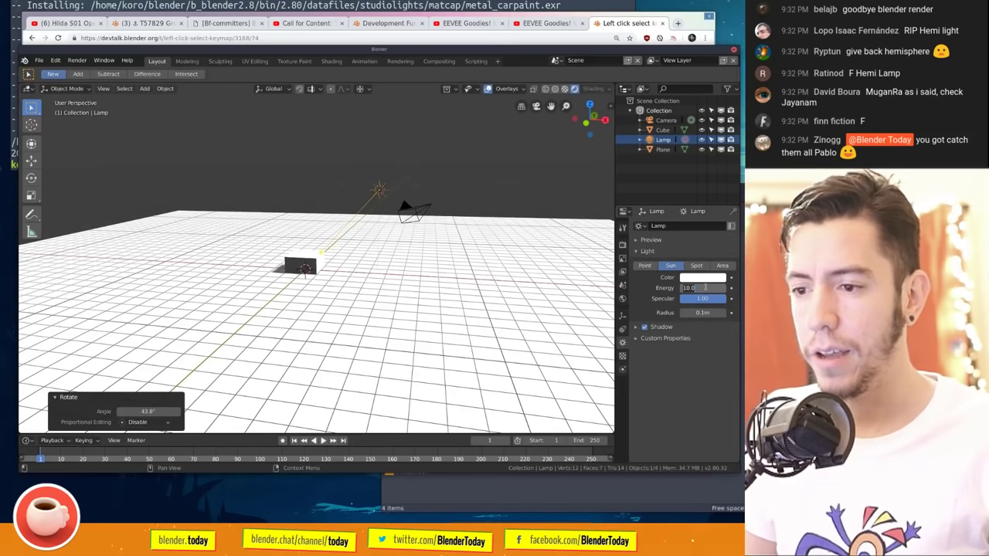
pyautogui.press('Return')
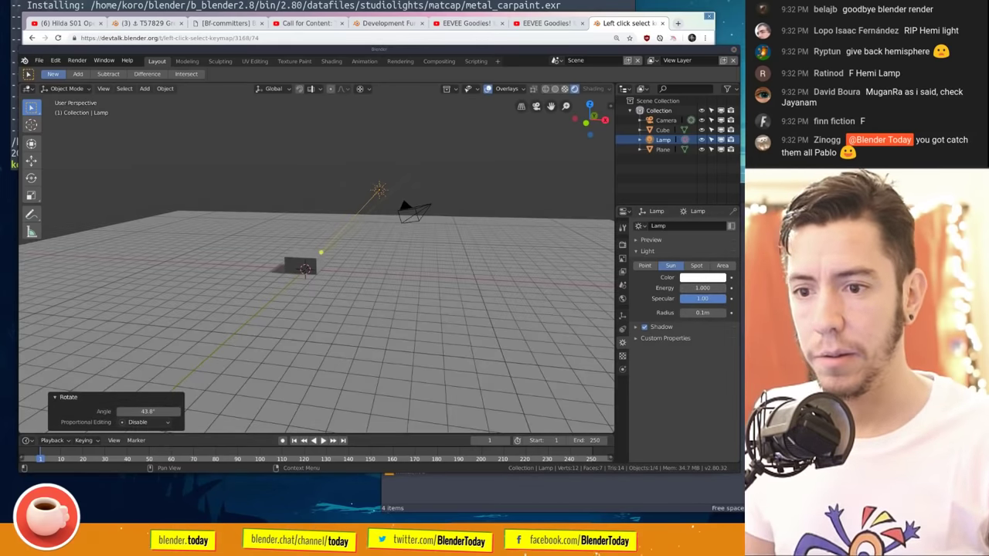
# Step: Trackball-rotate the sun so the cube's shadow falls across the plane
pyautogui.moveTo(386, 255); pyautogui.dragTo(439, 234, button='middle')
pyautogui.press('r')
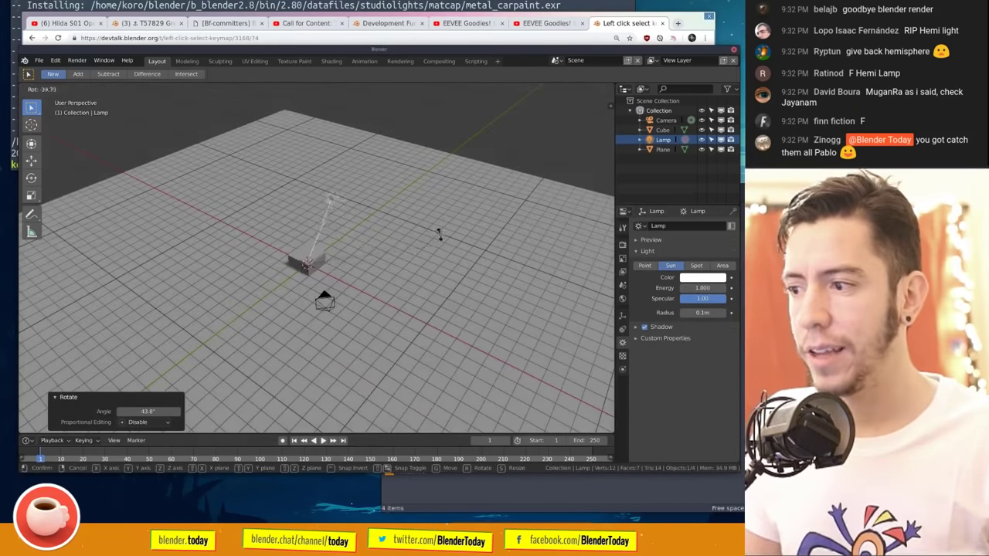
pyautogui.press('r')
pyautogui.click(392, 313)
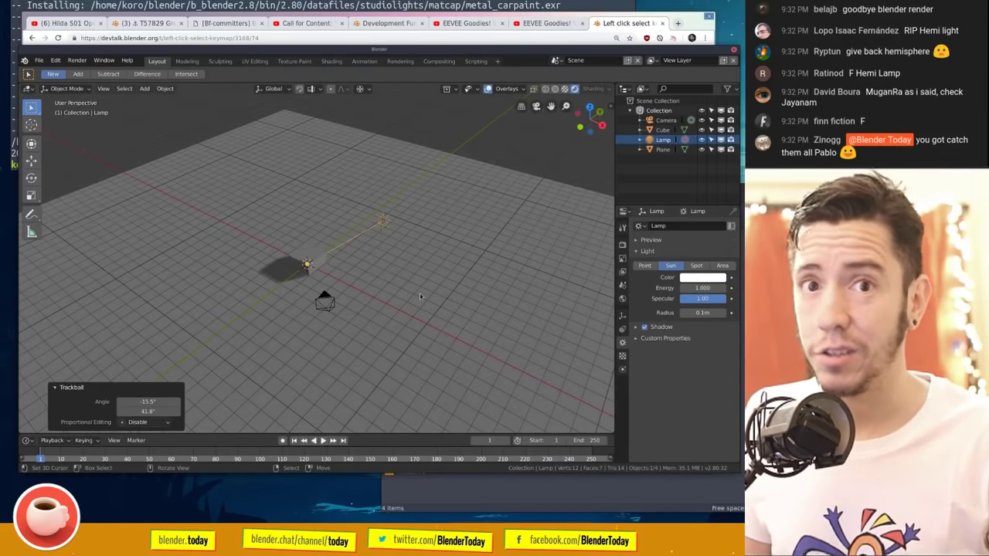
pyautogui.scroll(3, 420, 294)
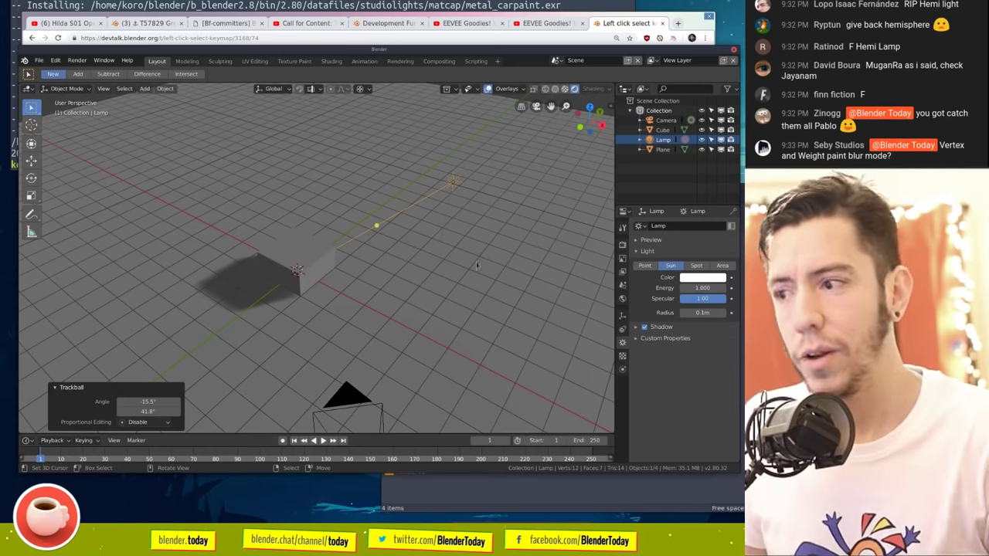
pyautogui.press('r')
pyautogui.press('r')
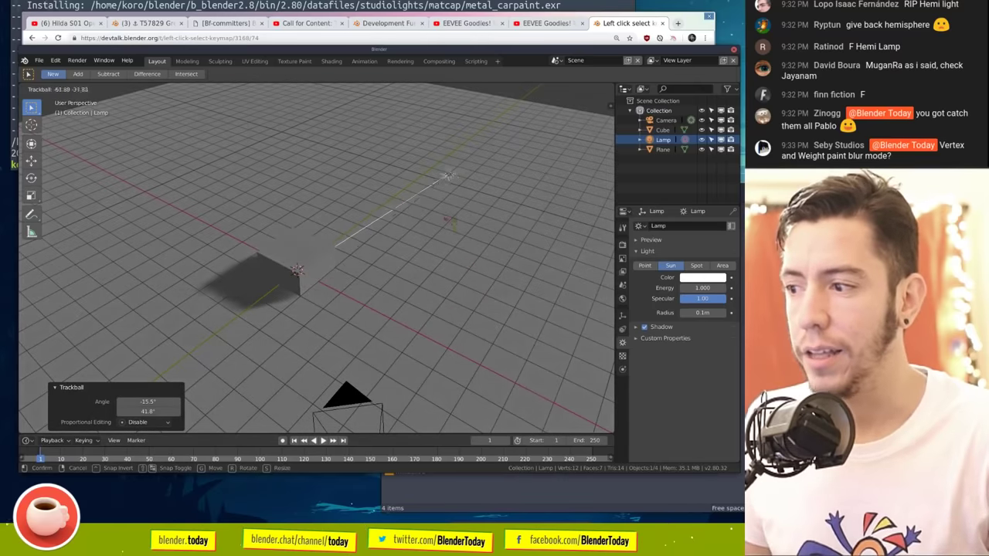
pyautogui.click(430, 268)
pyautogui.moveTo(430, 268); pyautogui.dragTo(395, 264, button='middle')
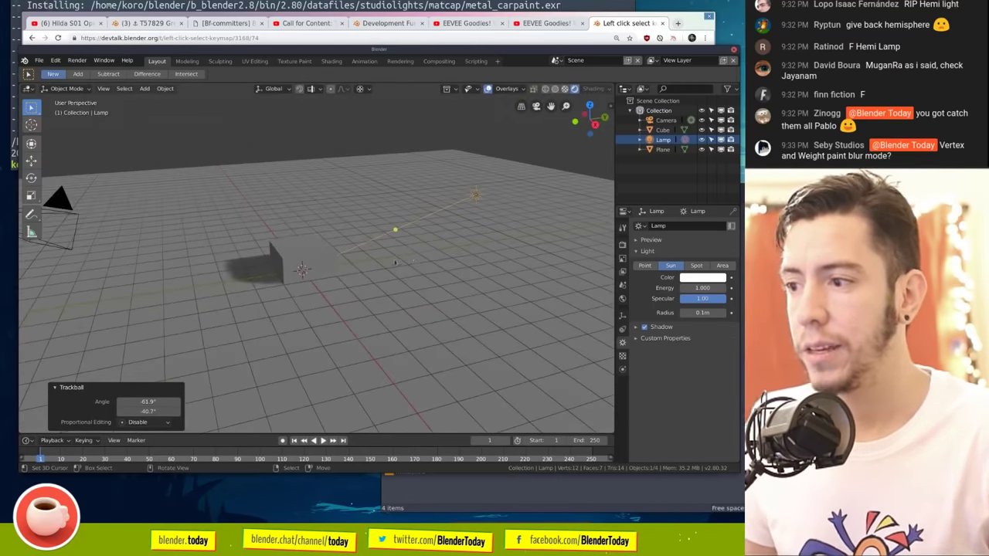
# Step: Switch the render engine to Cycles to preview, then back to Eevee
pyautogui.click(622, 245)
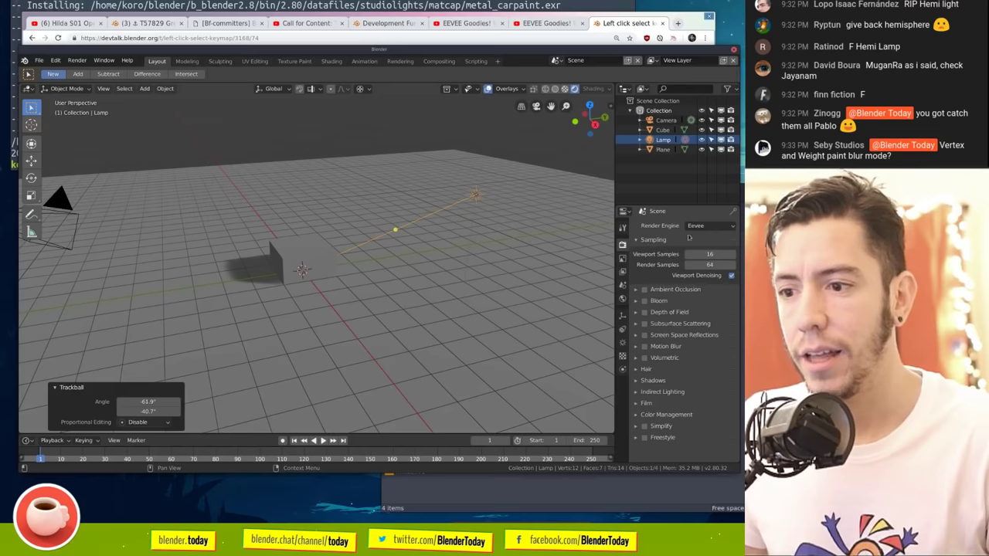
pyautogui.click(707, 226)
pyautogui.click(695, 193)
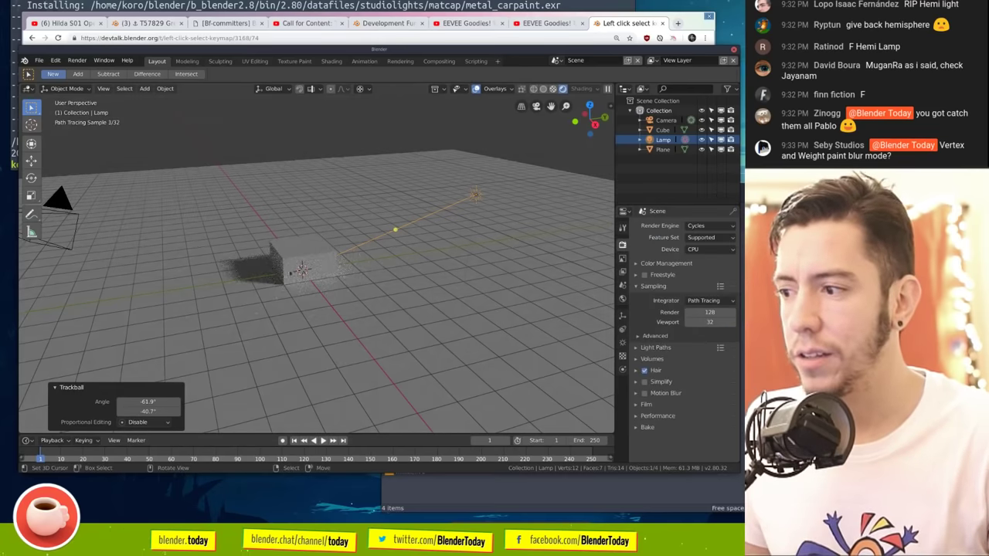
pyautogui.click(703, 226)
pyautogui.click(695, 214)
pyautogui.moveTo(301, 270); pyautogui.dragTo(387, 263, button='middle')
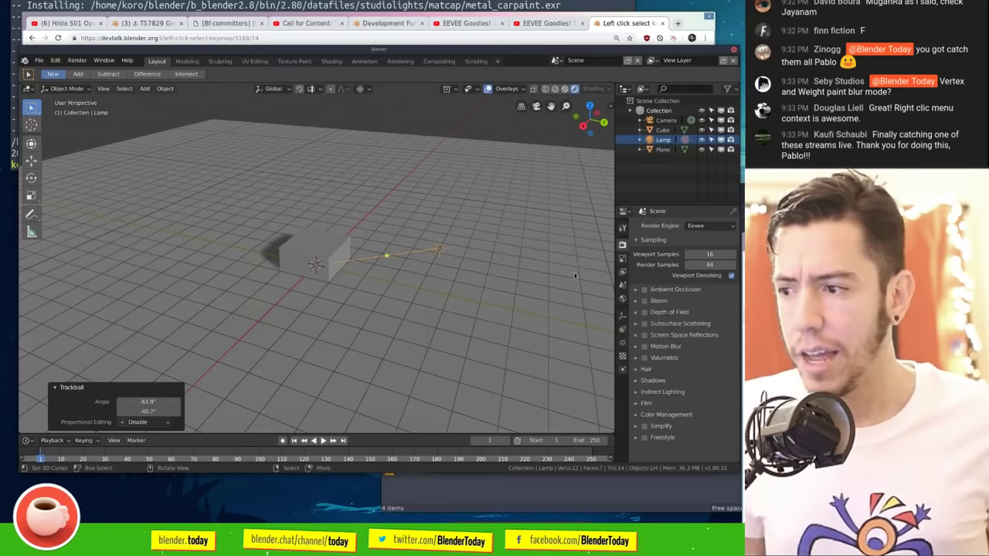
# Step: Open the Shading workspace with the cube selected and its material nodes framed
pyautogui.click(302, 61)
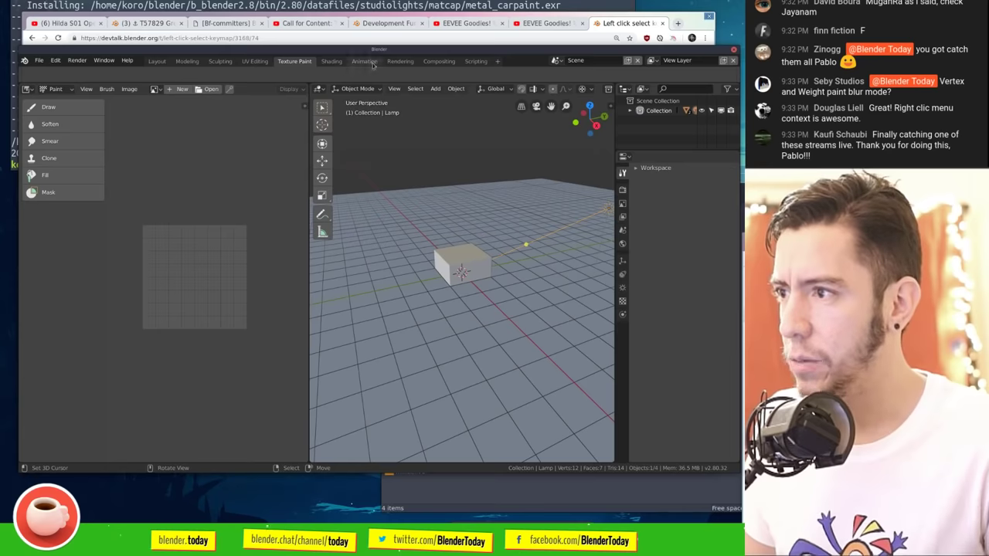
pyautogui.click(439, 62)
pyautogui.click(305, 62)
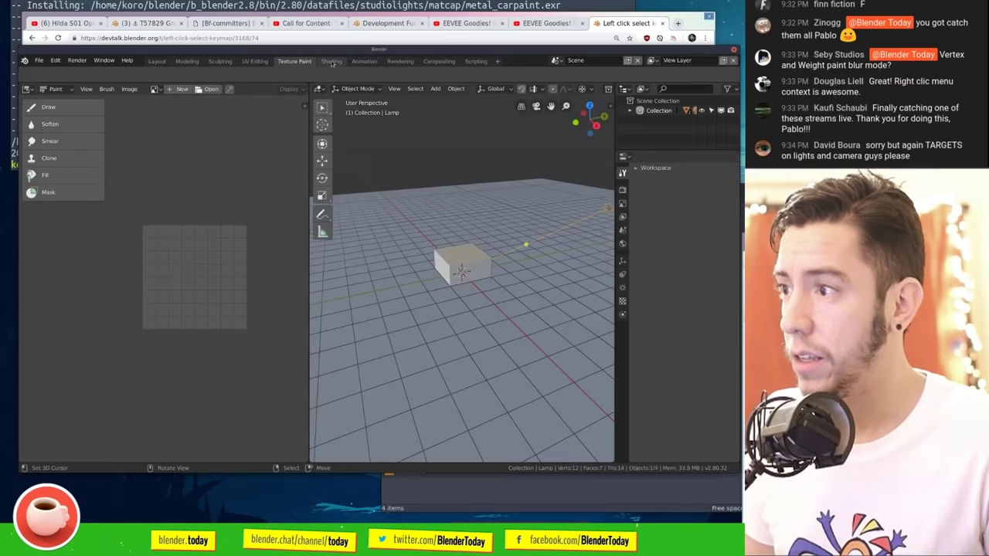
pyautogui.click(332, 62)
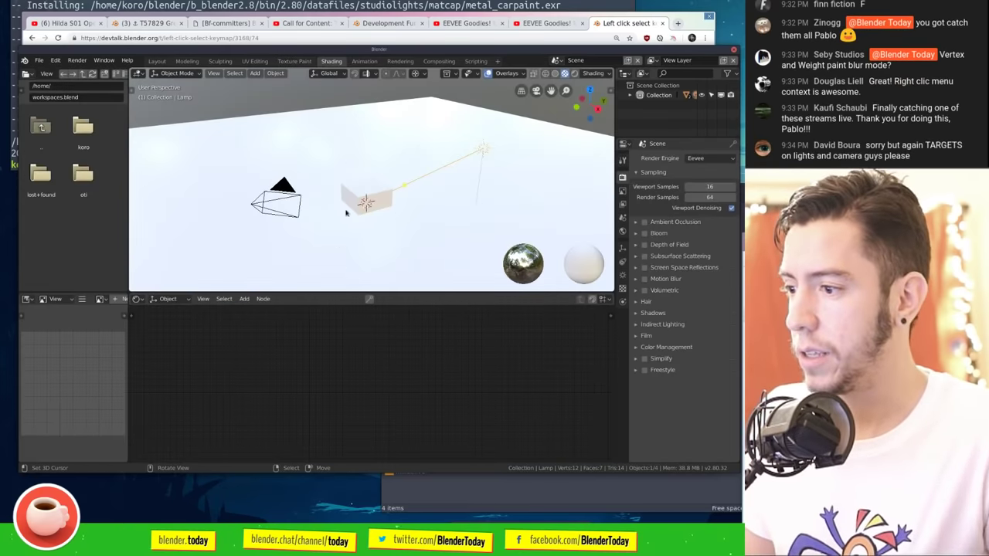
pyautogui.click(371, 195)
pyautogui.press('Home')
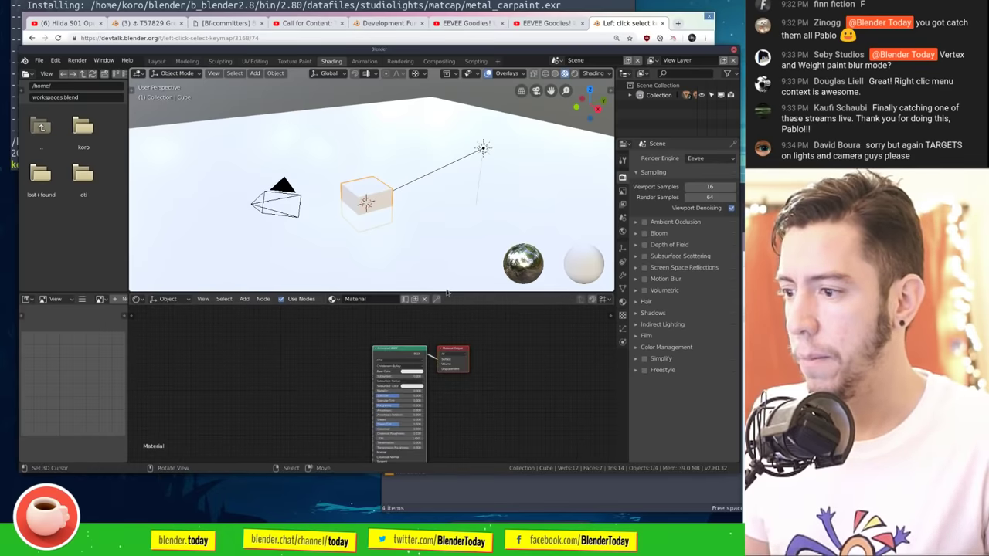
pyautogui.moveTo(449, 290); pyautogui.dragTo(448, 238)
pyautogui.scroll(3, 250, 349)
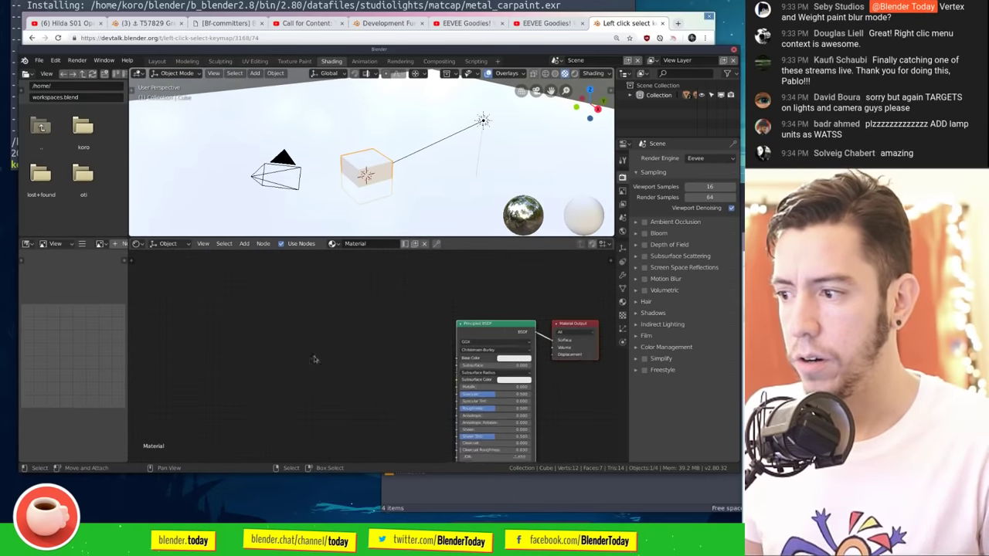
# Step: Add an Image Texture node by searching 'image' and check its projection and extension options
pyautogui.hotkey('shift', 'a')
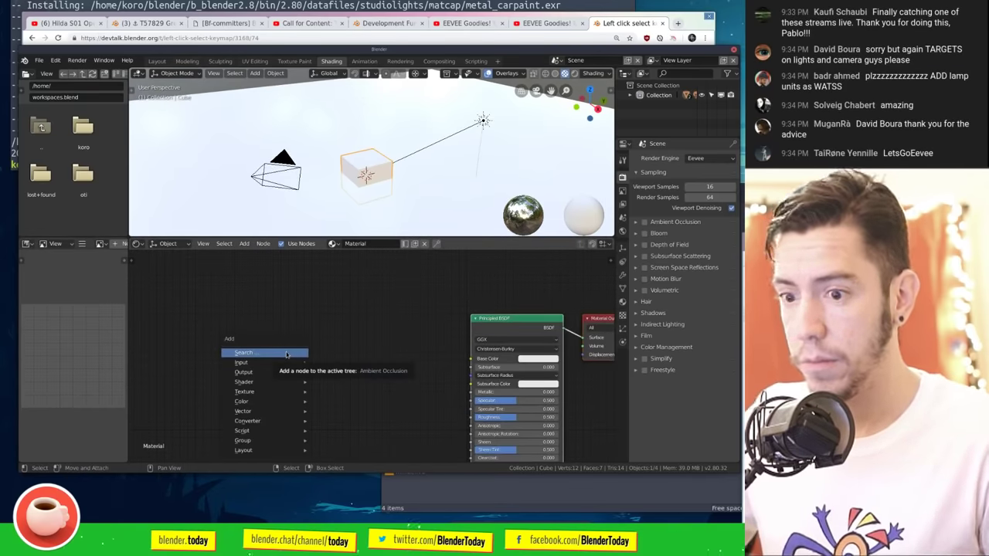
pyautogui.click(286, 353)
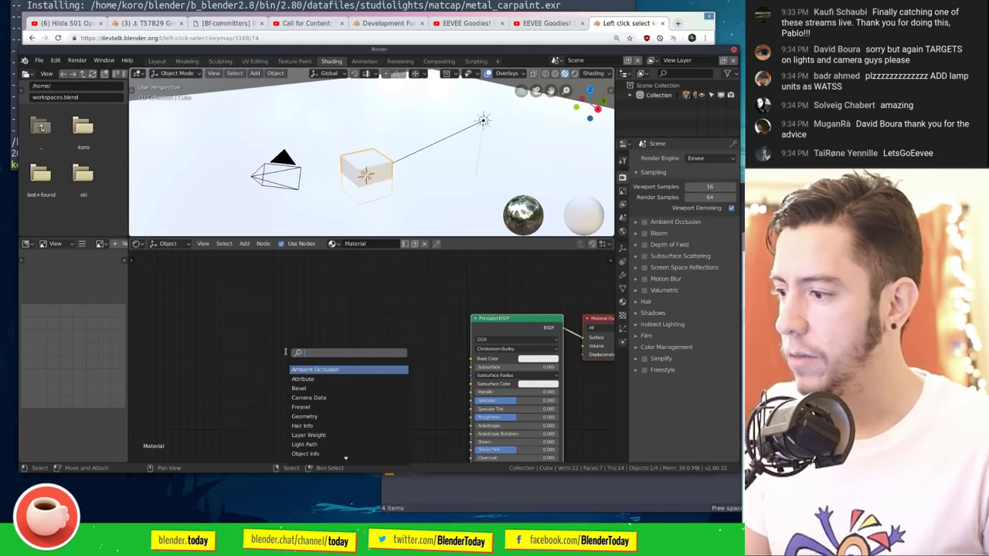
pyautogui.write('image')
pyautogui.press('Return')
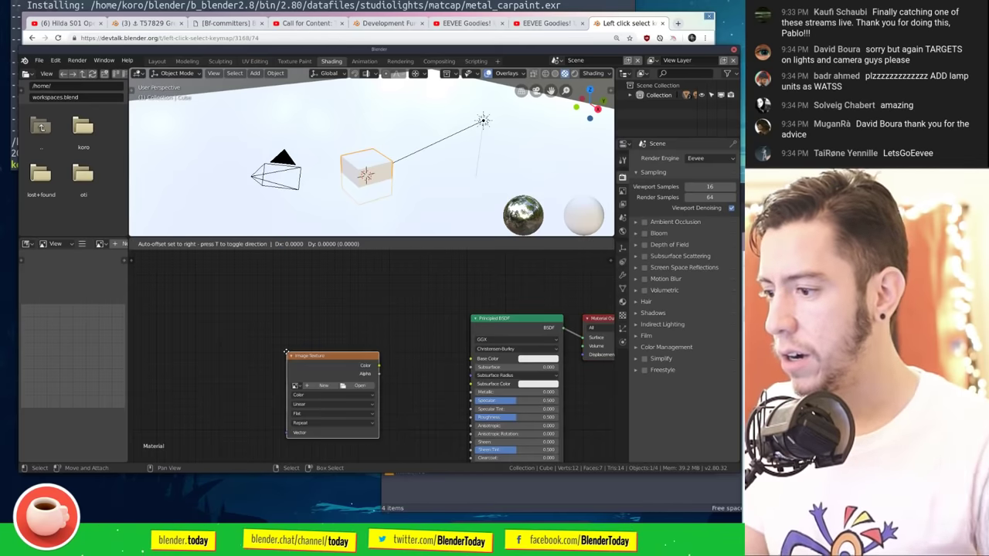
pyautogui.click(283, 314)
pyautogui.click(315, 373)
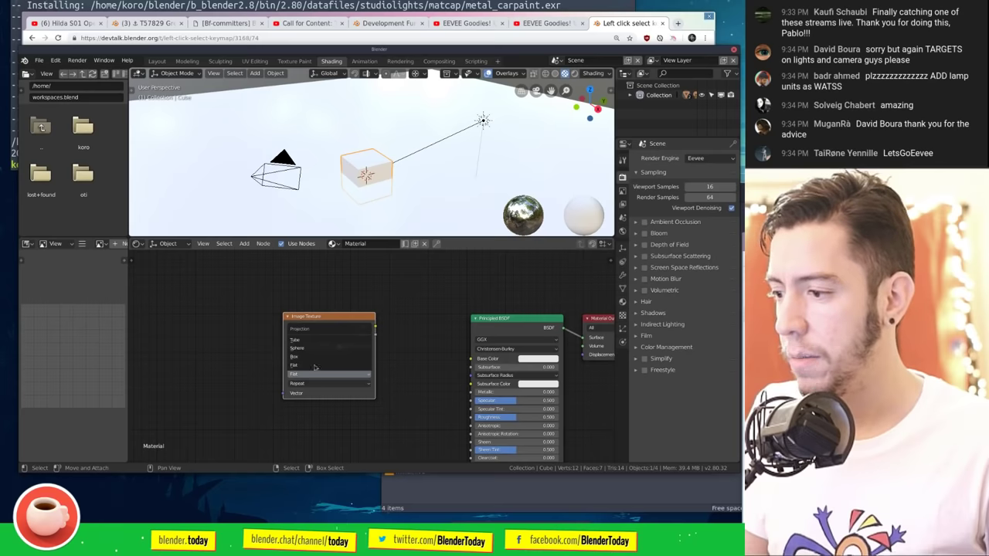
pyautogui.click(321, 385)
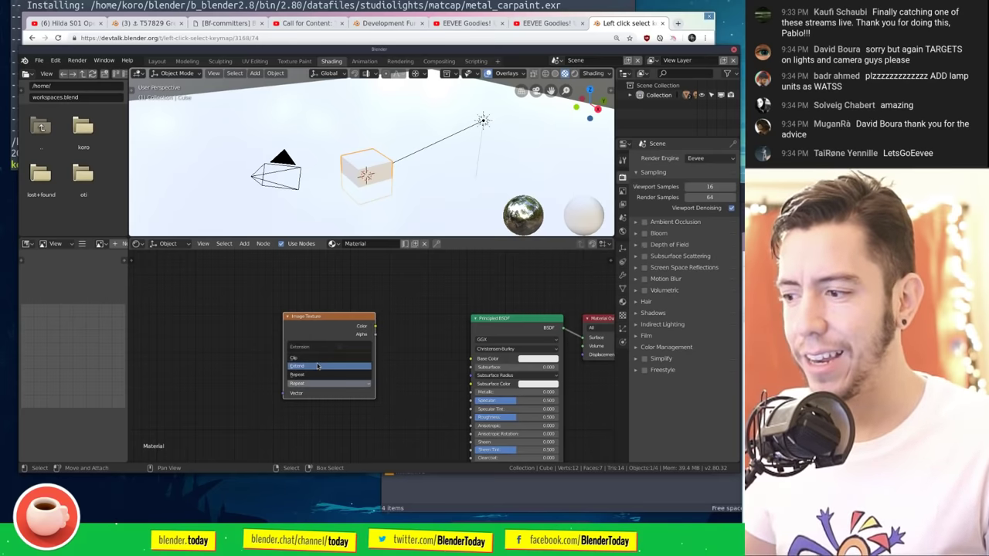
pyautogui.click(323, 378)
pyautogui.scroll(2, 320, 395)
pyautogui.click(320, 398)
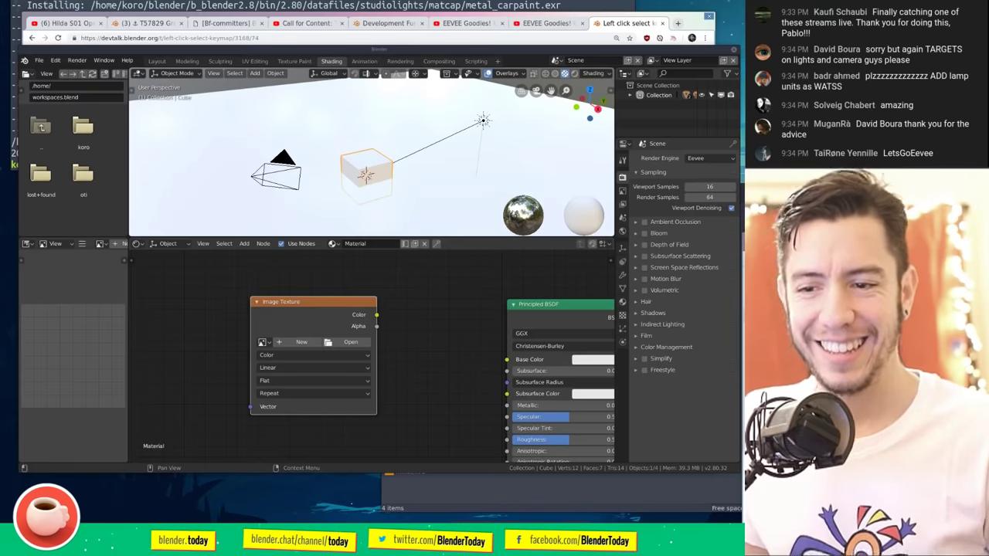
pyautogui.hotkey('alt', 'Tab')
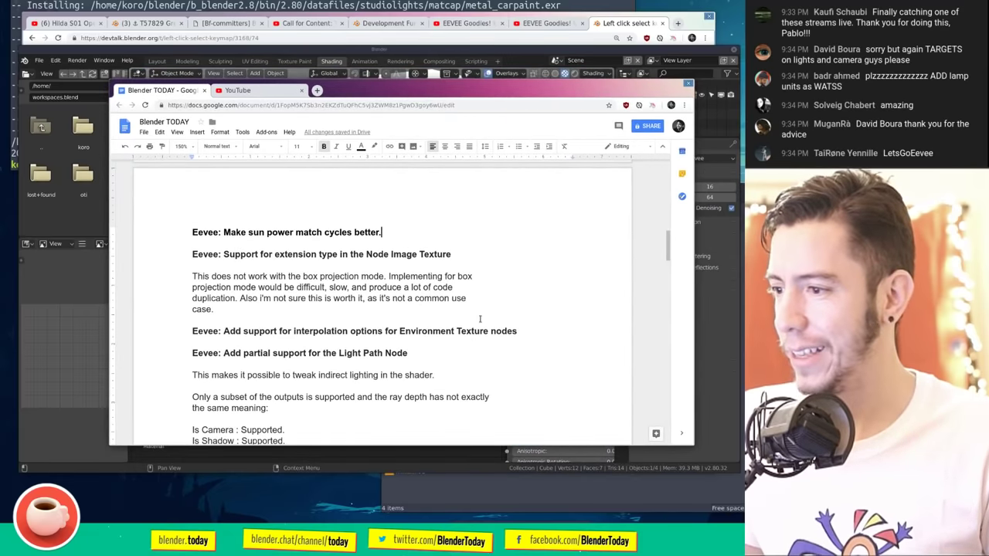
# Step: Read the extension type and environment texture interpolation notes, then return to Blender
pyautogui.moveTo(193, 254); pyautogui.dragTo(298, 276)
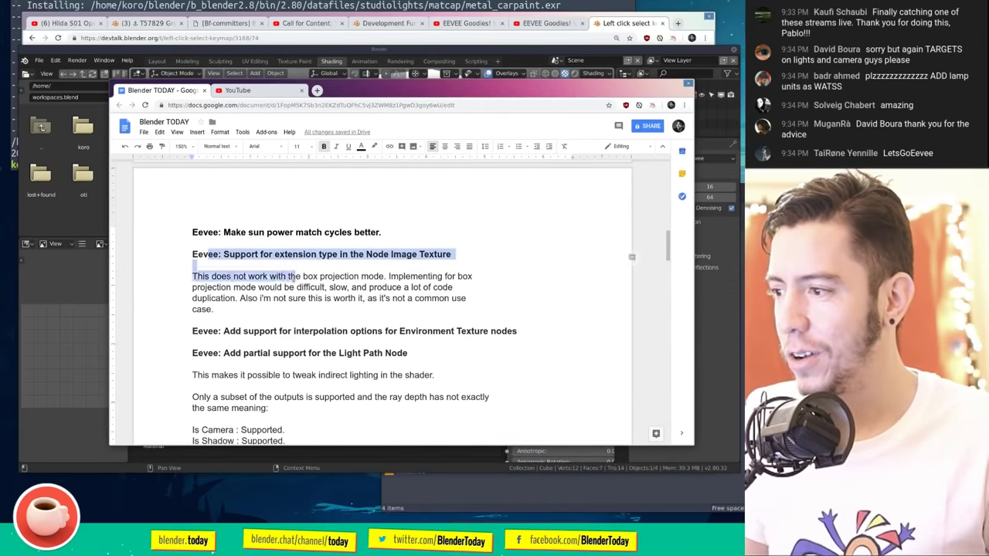
pyautogui.click(297, 276)
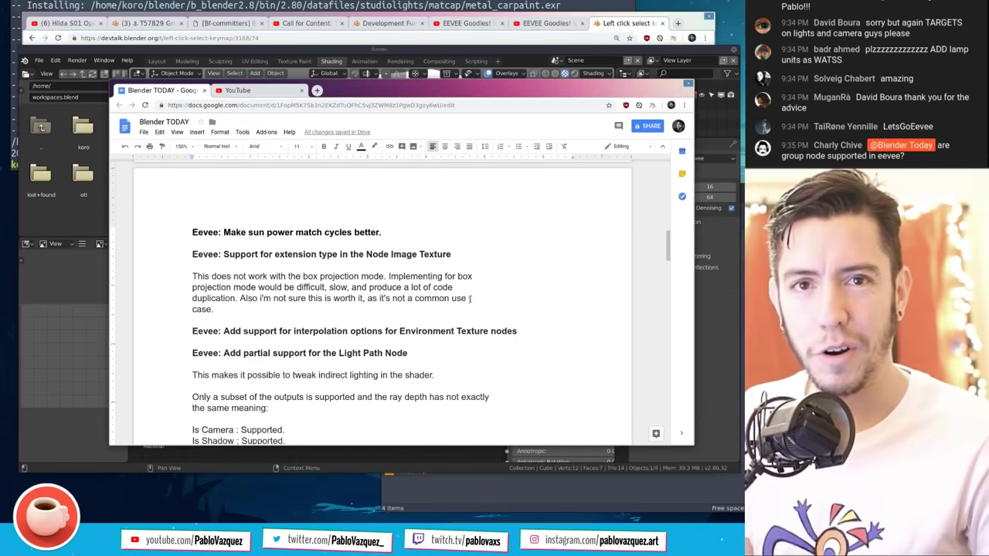
pyautogui.doubleClick(249, 332)
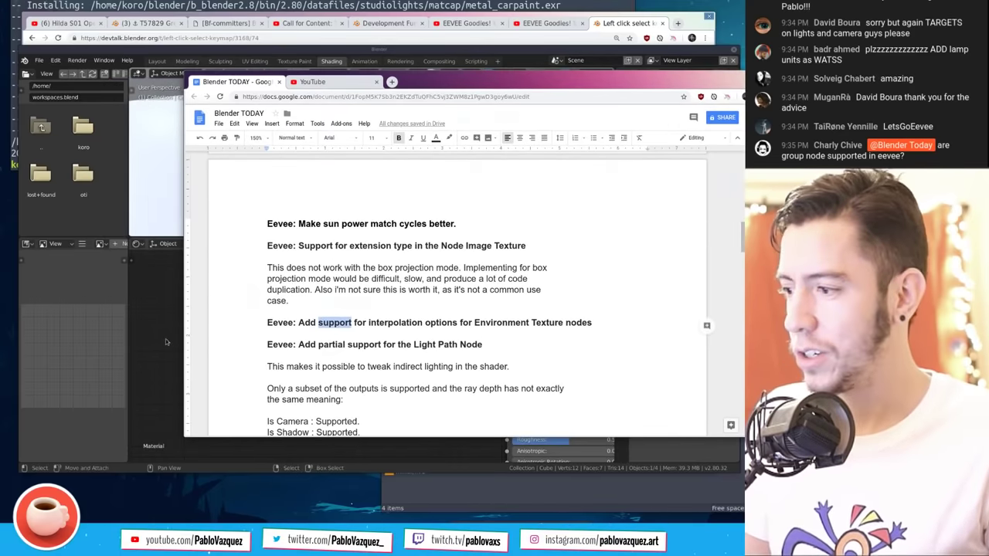
pyautogui.click(165, 342)
# Step: Replace the Image Texture node with an Environment Texture set to Closest interpolation
pyautogui.press('x')
pyautogui.hotkey('shift', 'a')
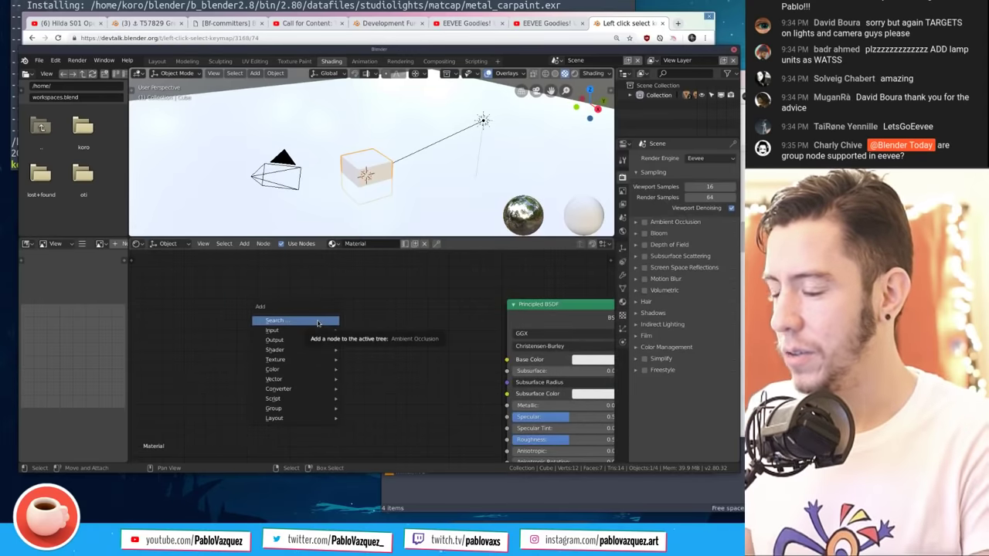
pyautogui.click(316, 323)
pyautogui.write('envi')
pyautogui.press('Return')
pyautogui.click(323, 323)
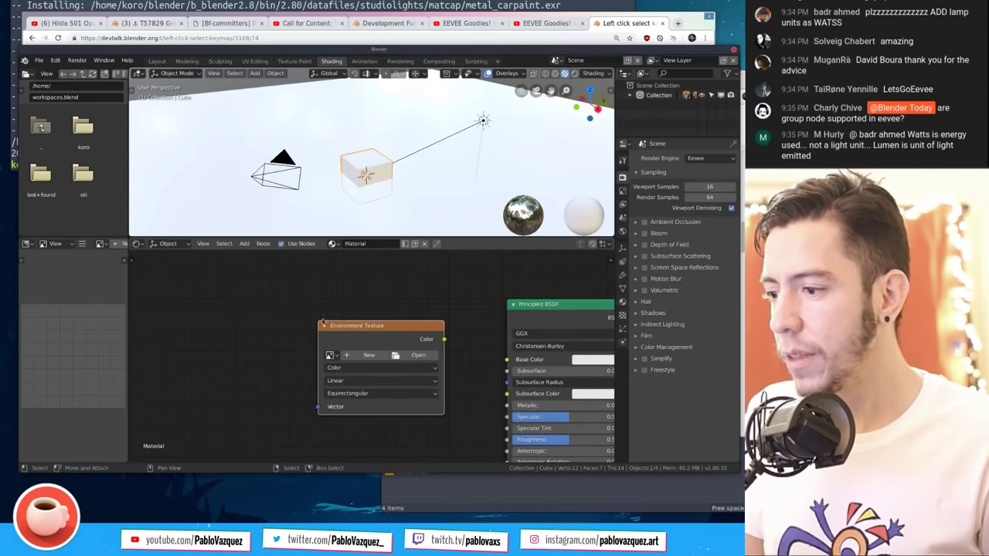
pyautogui.click(361, 380)
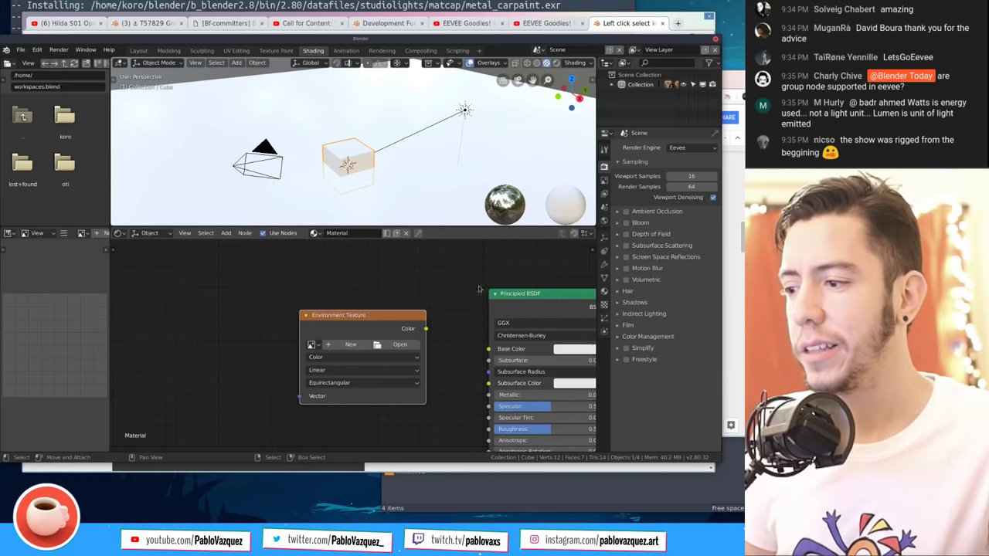
pyautogui.scroll(2, 352, 383)
pyautogui.click(352, 363)
pyautogui.click(352, 379)
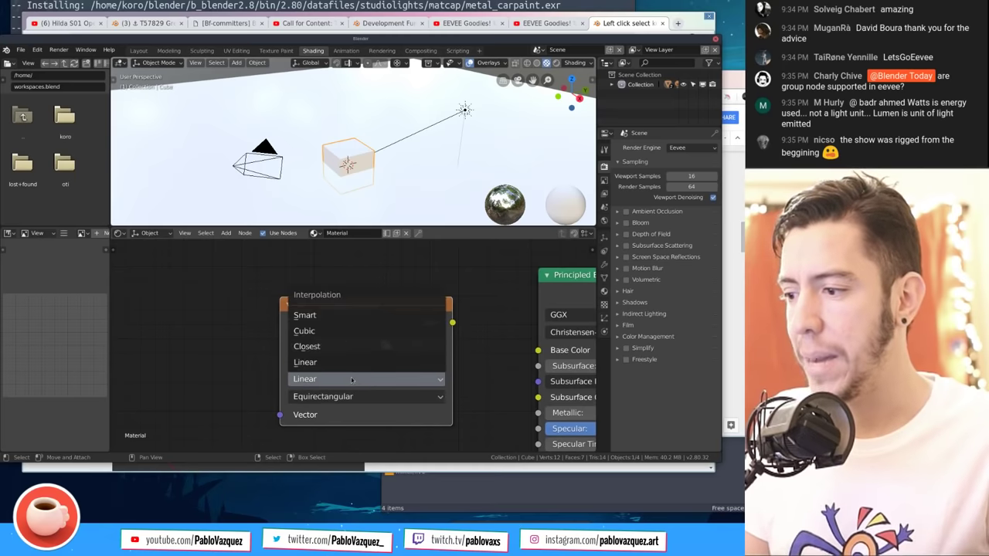
pyautogui.click(374, 347)
# Step: Check the notes, then switch the render engine to Cycles
pyautogui.hotkey('alt', 'Tab')
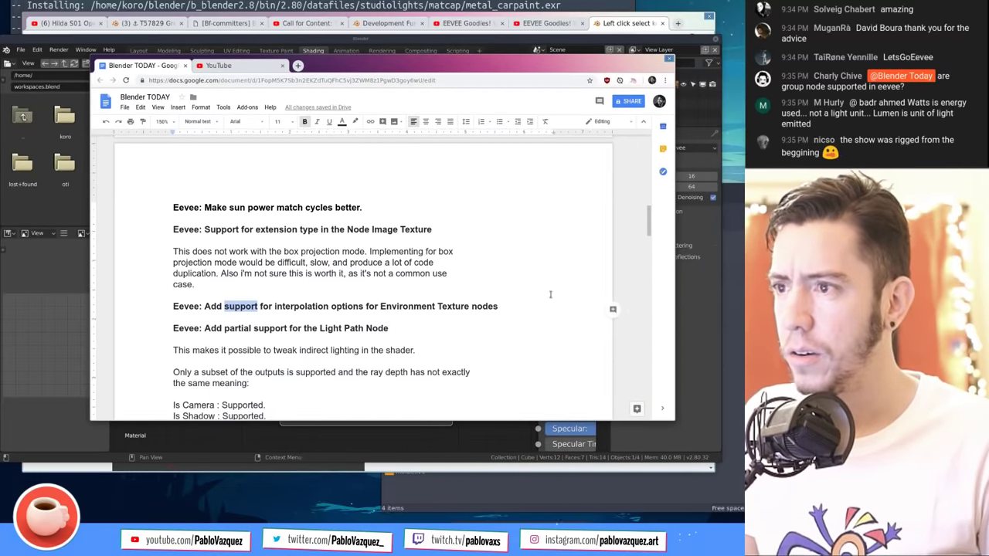
pyautogui.hotkey('alt', 'Tab')
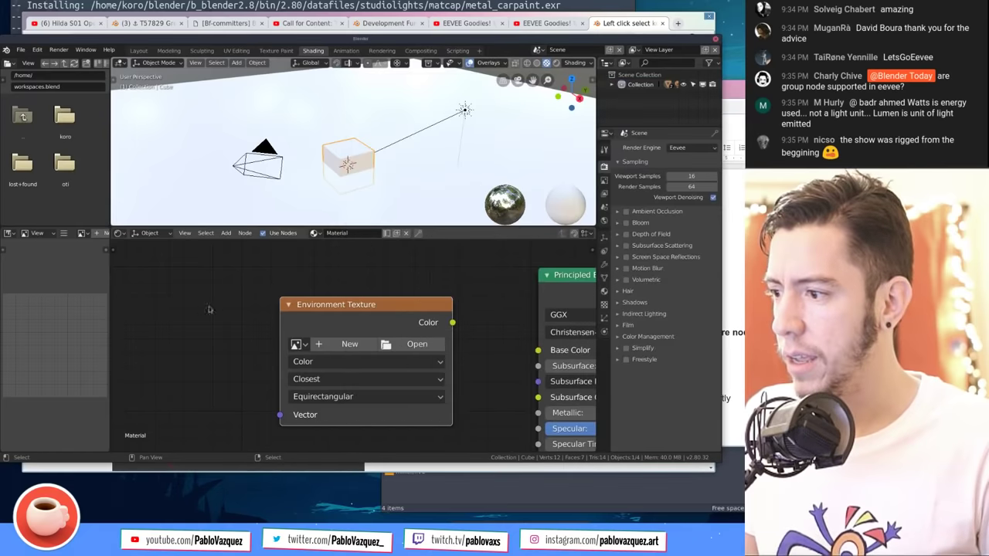
pyautogui.scroll(-2, 208, 309)
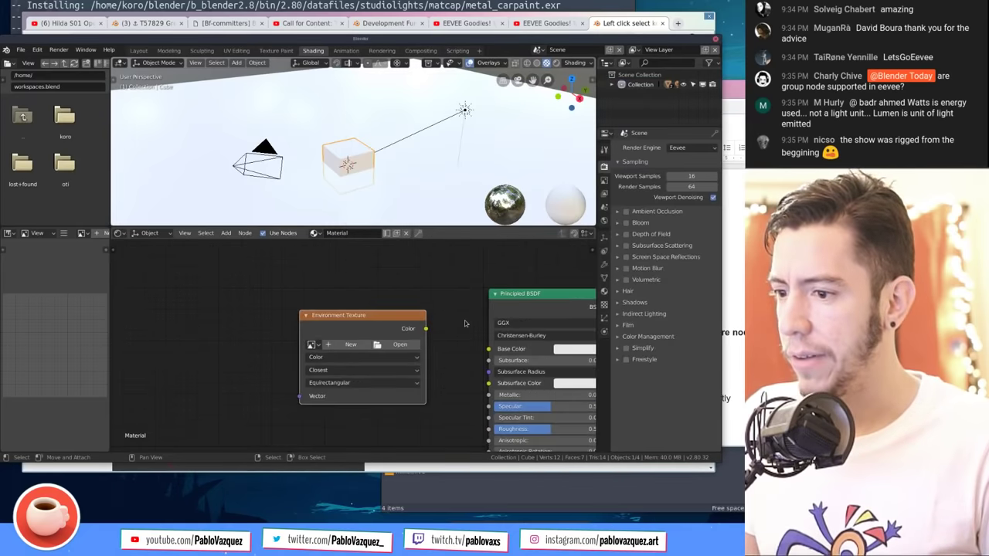
pyautogui.click(704, 150)
pyautogui.click(690, 104)
# Step: Add an Image Texture node on the left, leaving its interpolation at Linear
pyautogui.hotkey('shift', 'a')
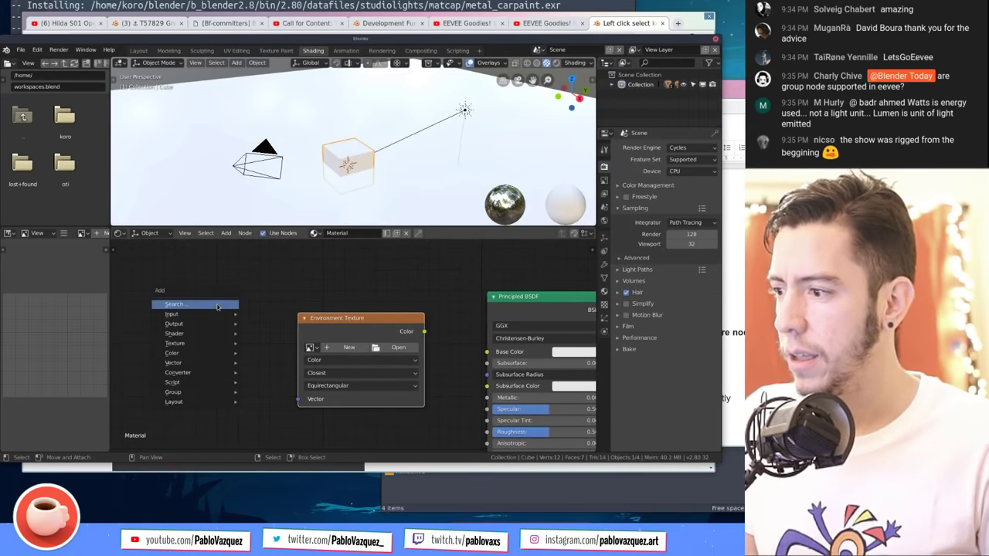
pyautogui.click(217, 308)
pyautogui.write('image')
pyautogui.press('Return')
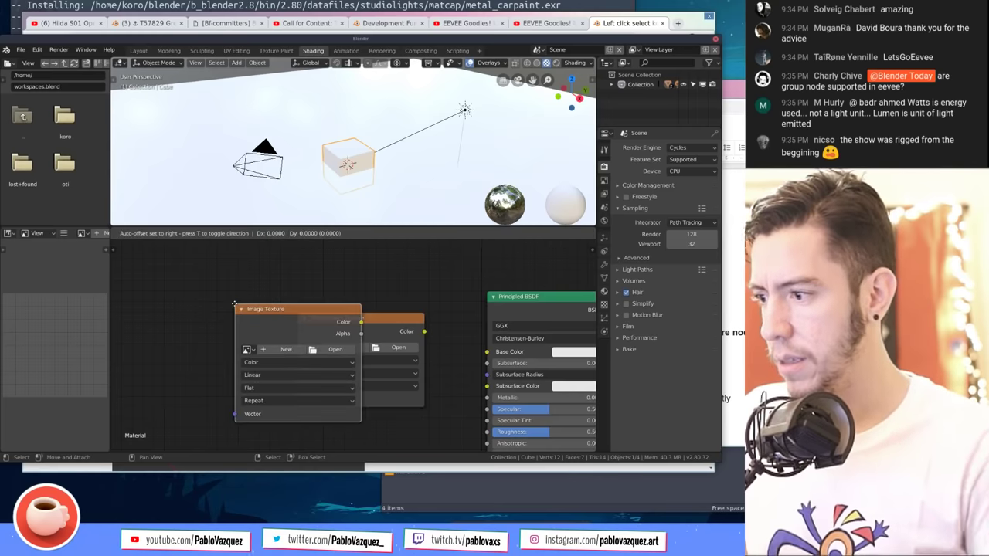
pyautogui.click(144, 273)
pyautogui.click(183, 347)
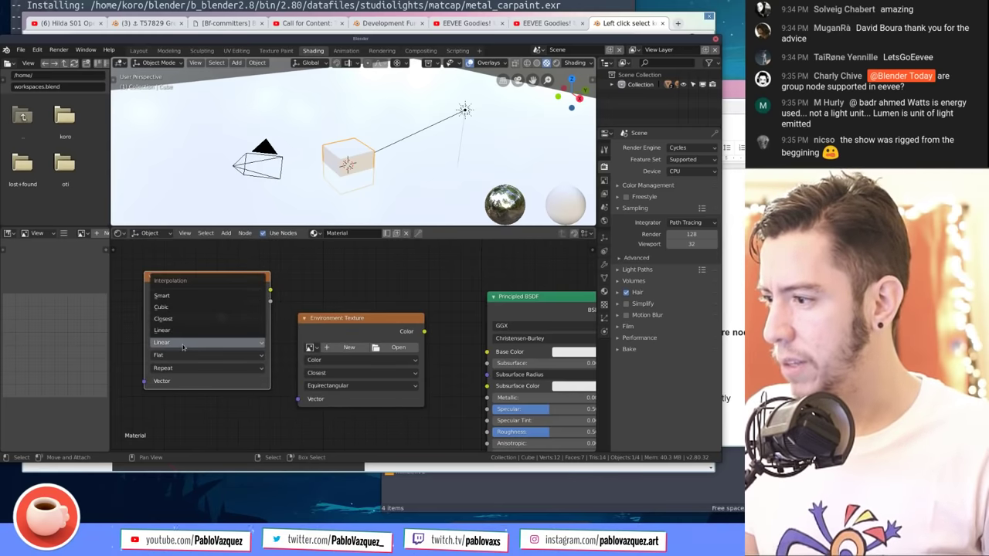
pyautogui.click(183, 345)
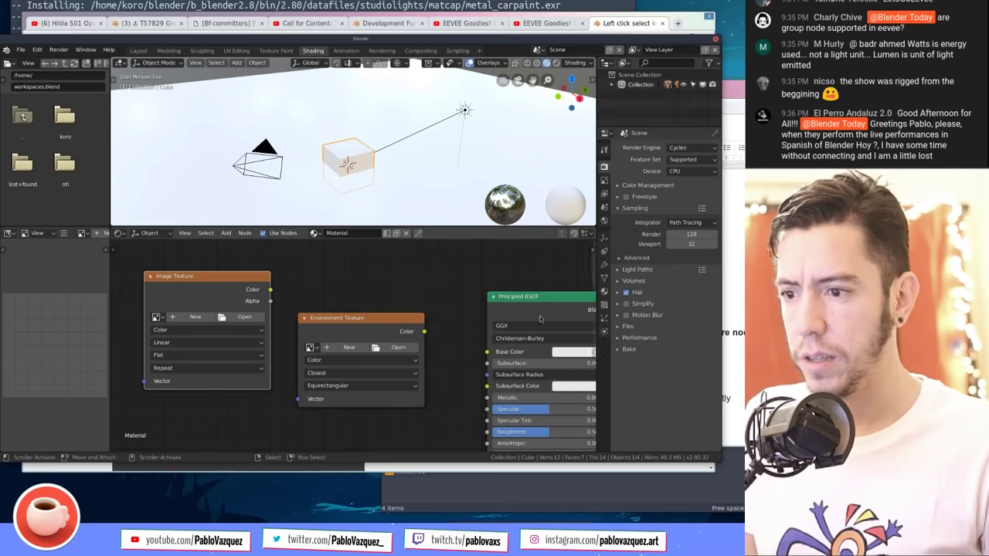
# Step: Create a new brush texture with sampling interpolation off, then start a new General scene
pyautogui.click(604, 306)
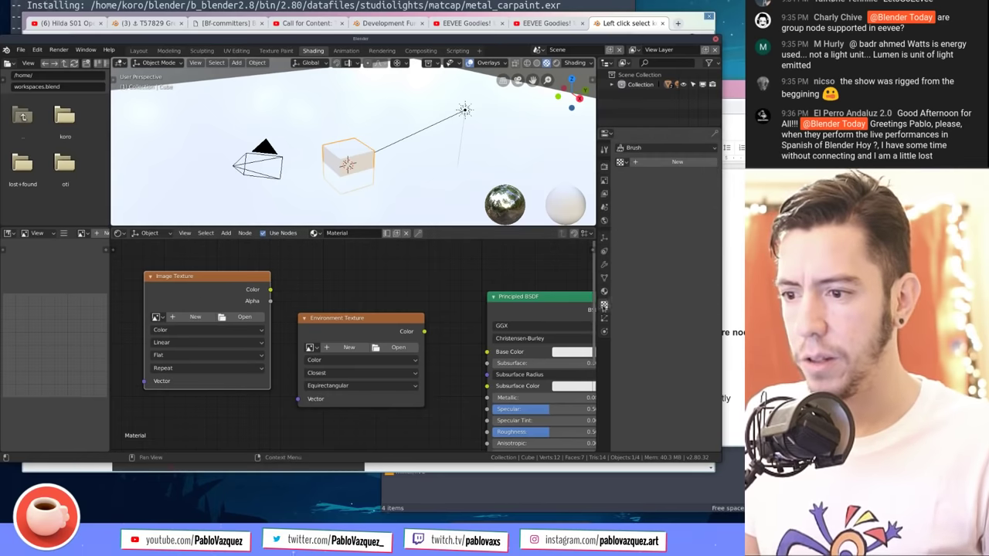
pyautogui.click(671, 161)
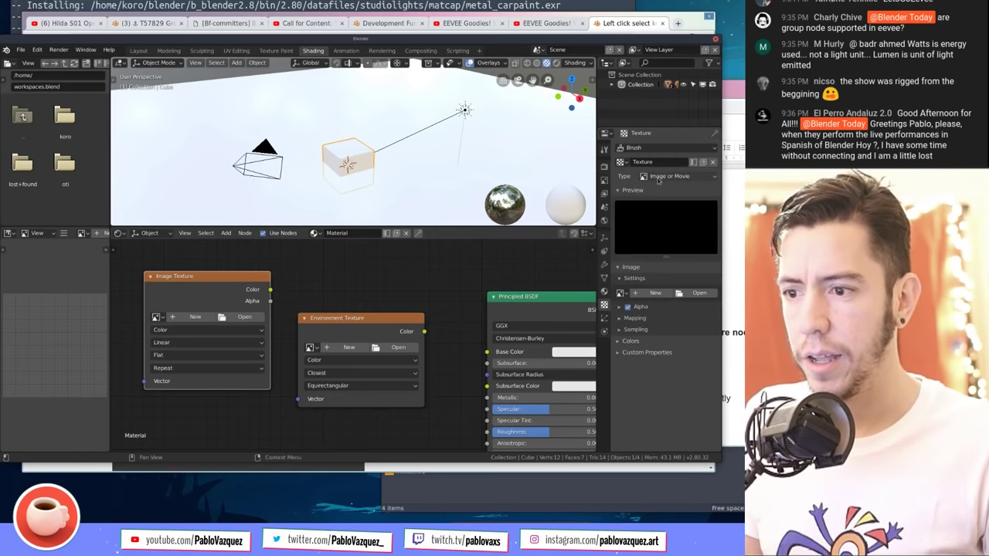
pyautogui.click(635, 318)
pyautogui.click(635, 318)
pyautogui.click(636, 329)
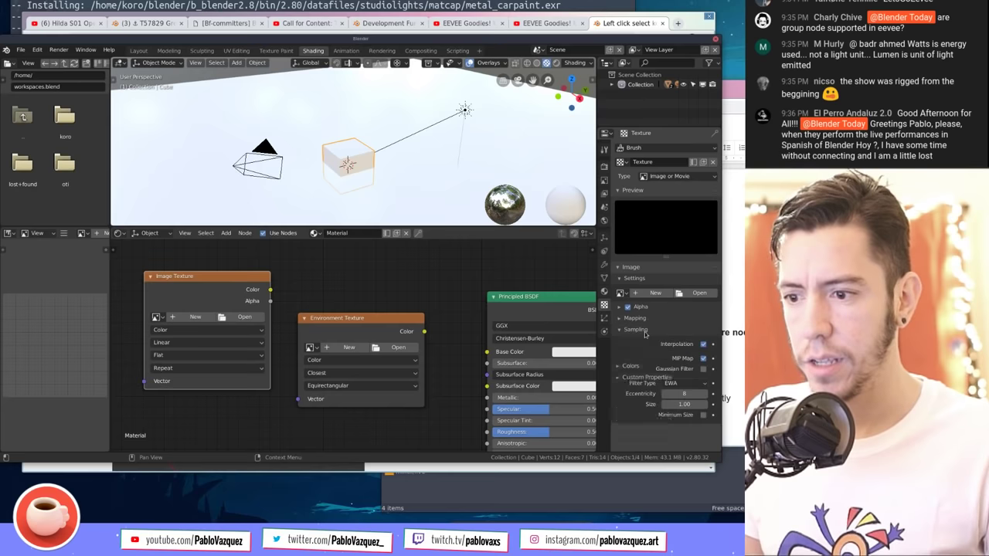
pyautogui.click(703, 344)
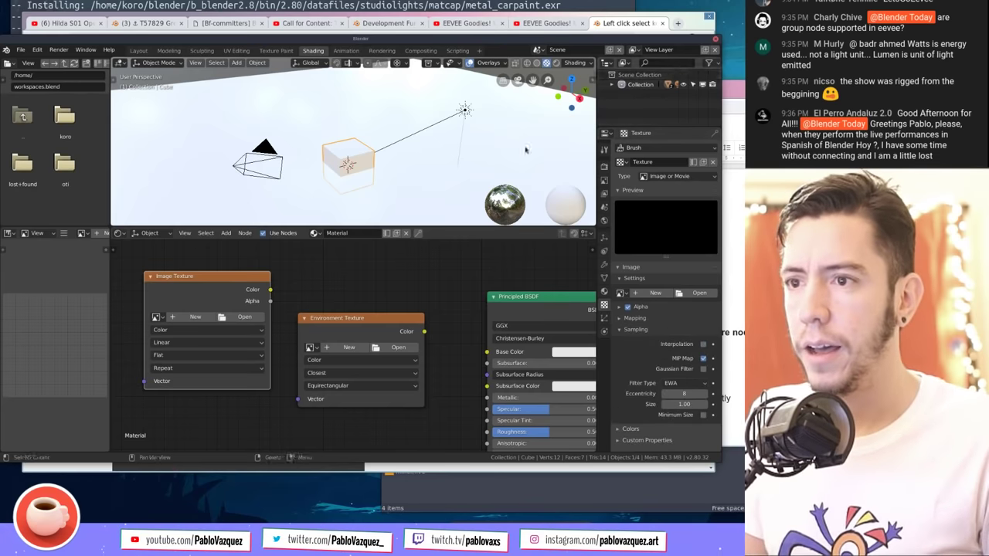
pyautogui.hotkey('ctrl', 'n')
pyautogui.click(488, 166)
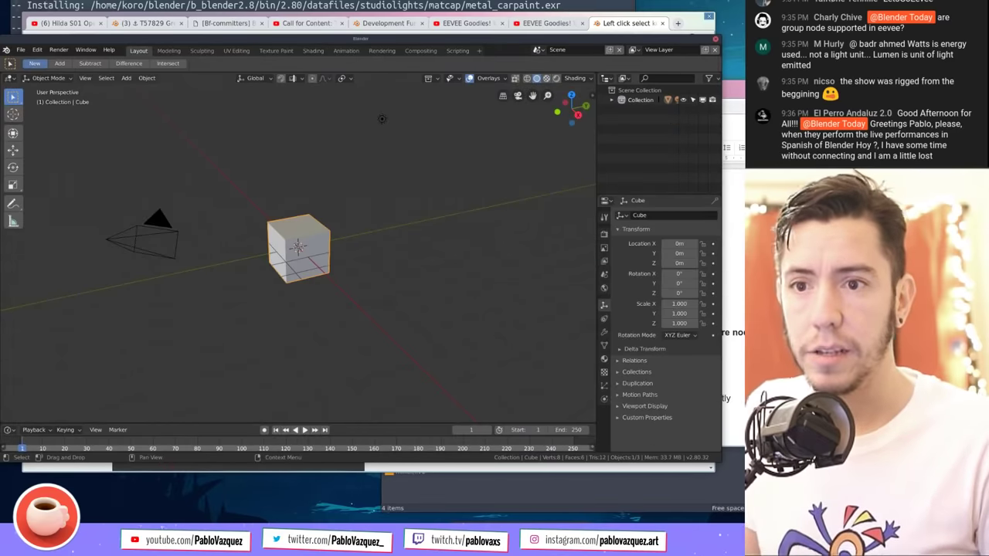
# Step: Read the Light Path Node output notes down to the Eevee SSR entries
pyautogui.hotkey('alt', 'Tab')
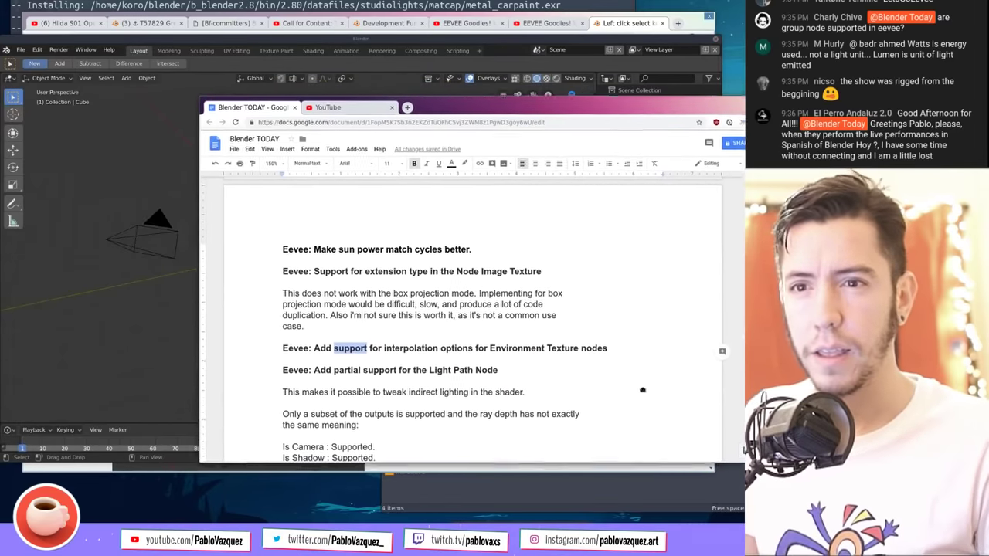
pyautogui.doubleClick(397, 340)
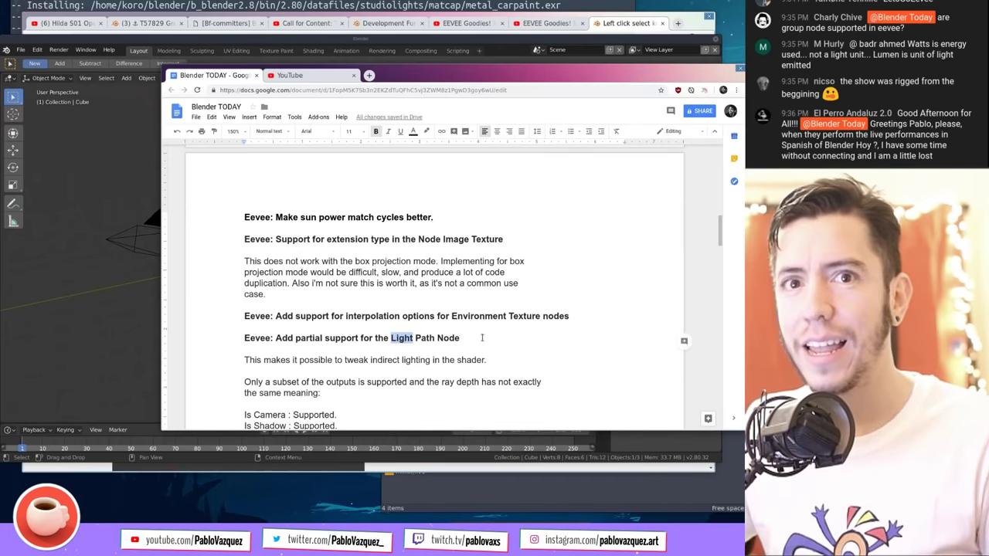
pyautogui.scroll(-5, 482, 338)
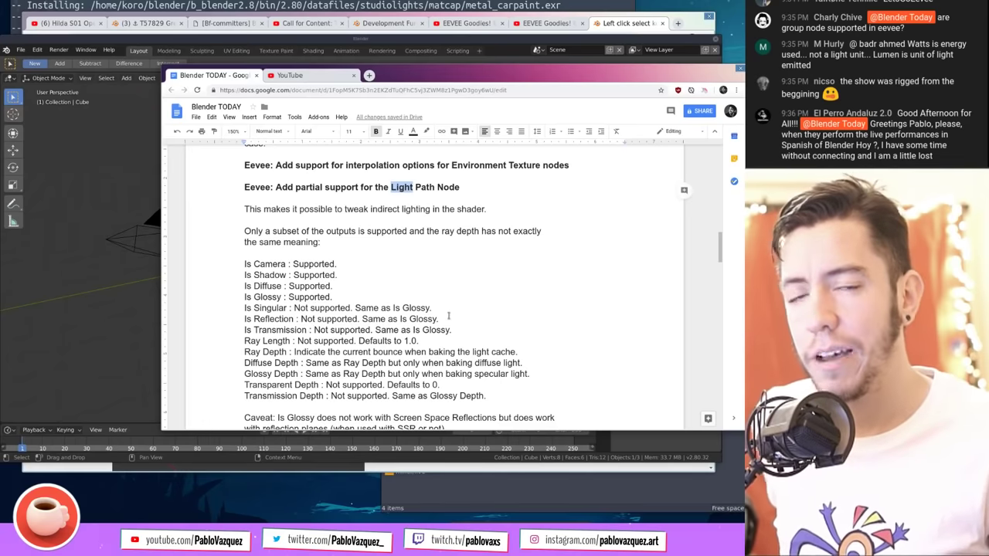
pyautogui.scroll(-1, 449, 312)
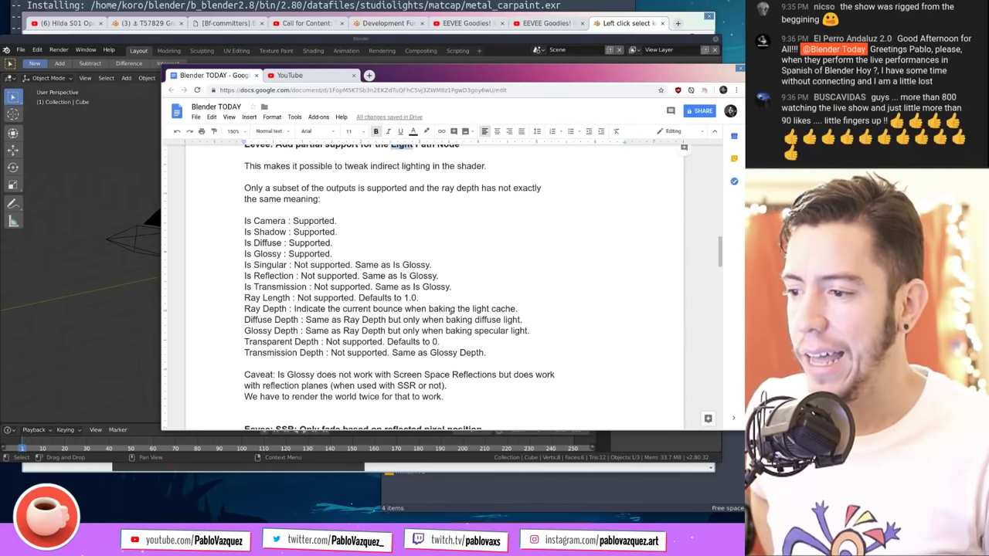
pyautogui.scroll(1, 359, 271)
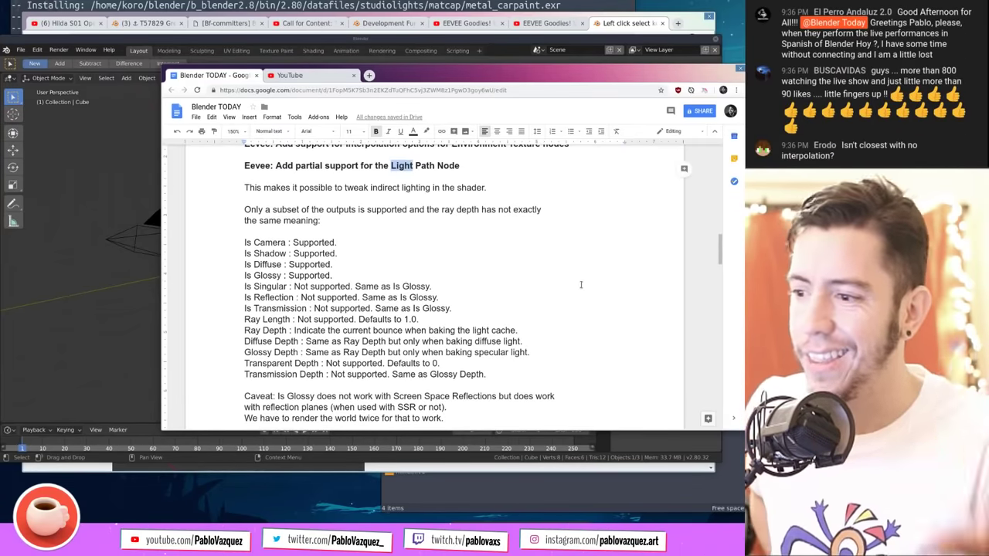
pyautogui.scroll(-4, 578, 287)
pyautogui.scroll(-1, 569, 289)
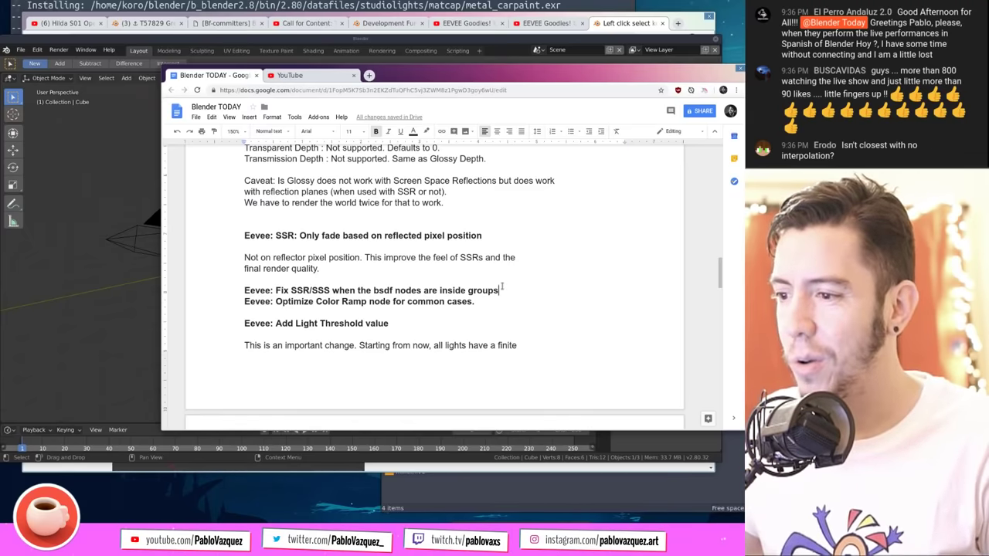
# Step: Insert a blank line between the Fix SSR/SSS and Optimize Color Ramp headings
pyautogui.hotkey('ctrl', 'z')
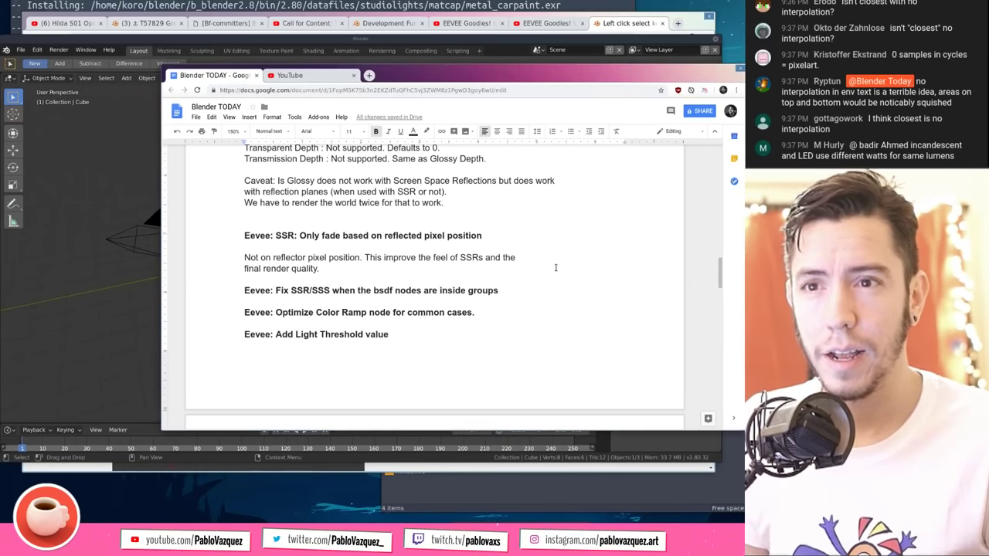
pyautogui.scroll(1, 555, 268)
pyautogui.scroll(1, 554, 267)
pyautogui.scroll(-1, 500, 274)
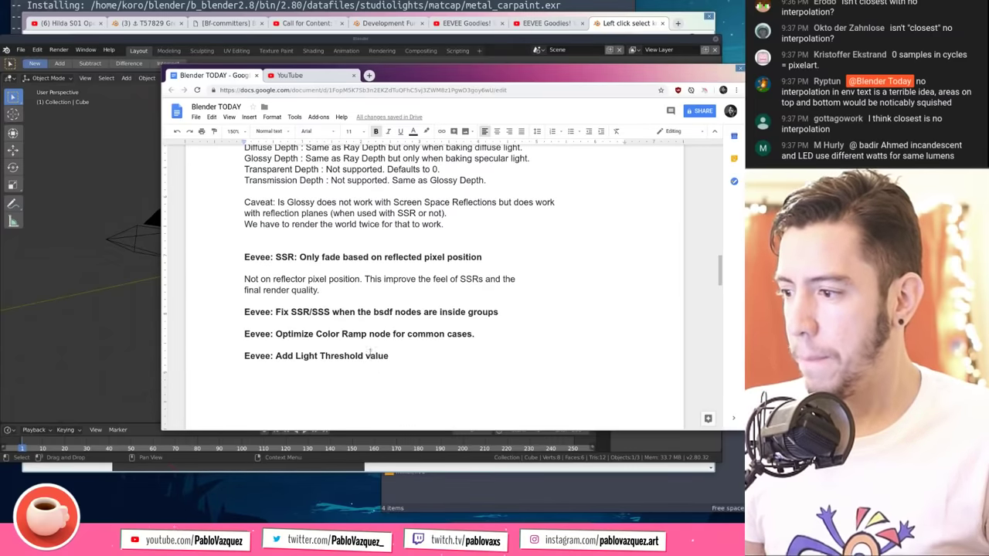
pyautogui.doubleClick(355, 334)
pyautogui.click(514, 344)
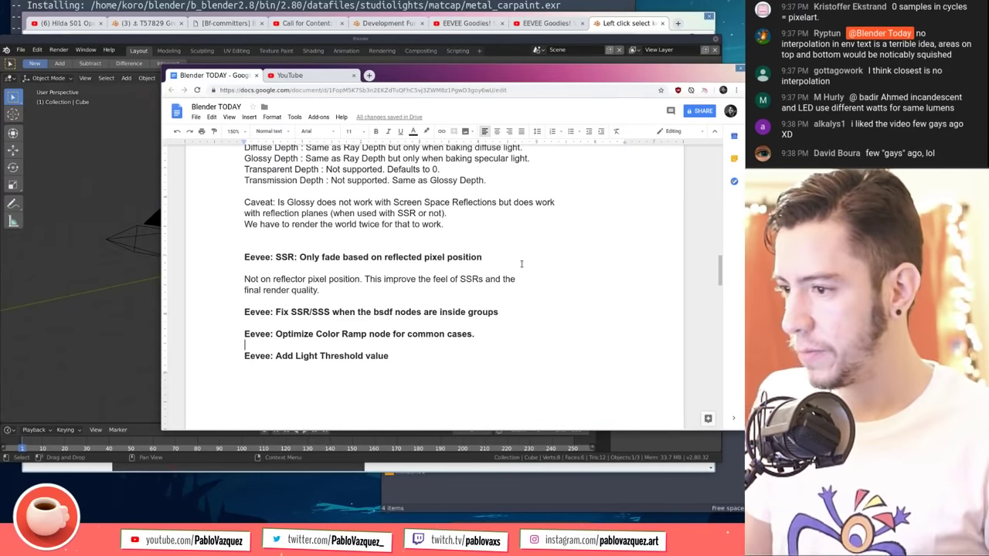
pyautogui.scroll(-2, 434, 322)
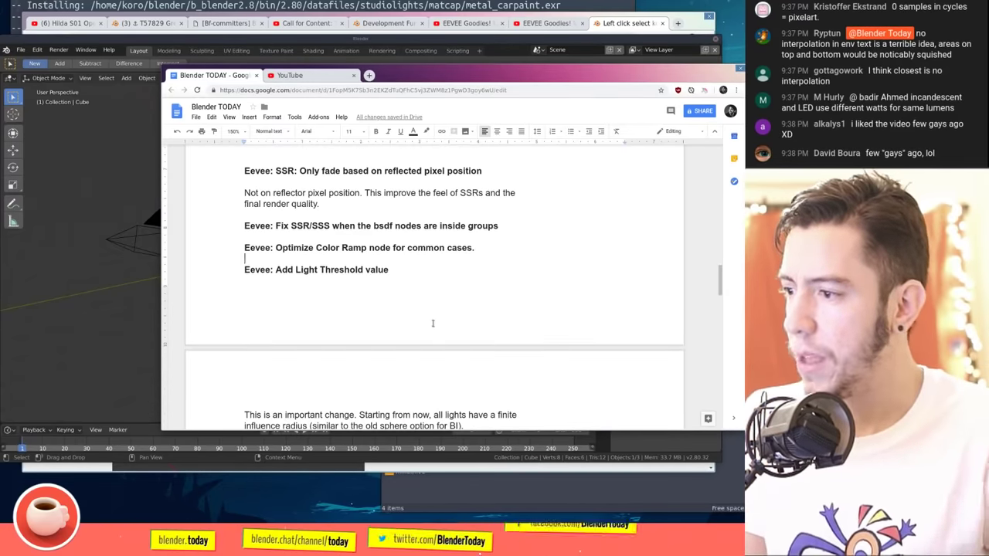
pyautogui.scroll(-3, 614, 300)
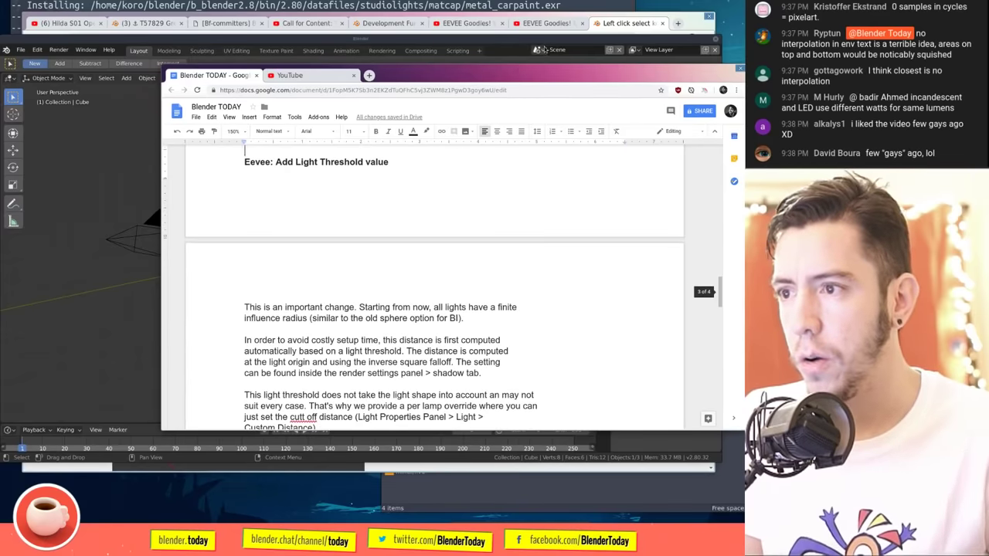
pyautogui.click(496, 57)
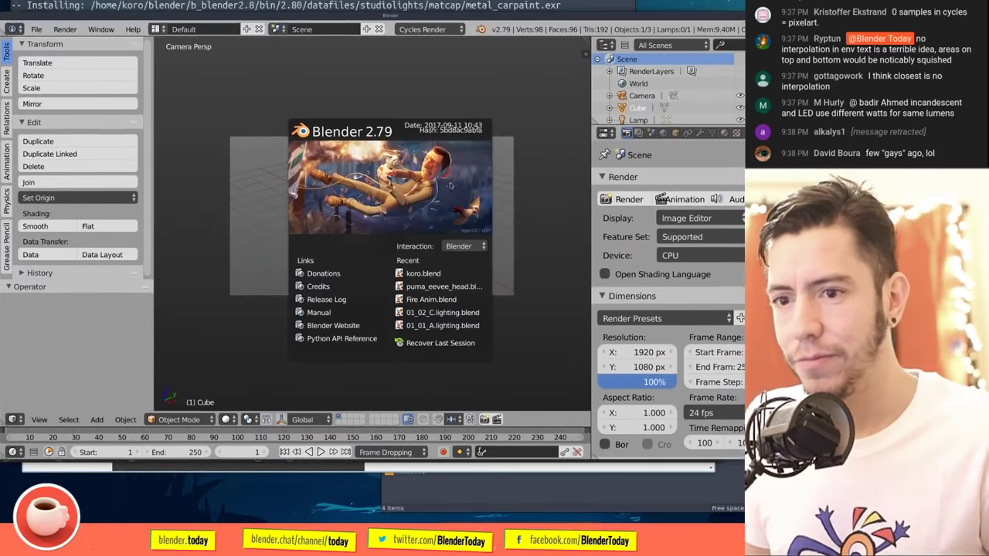
# Step: Switch the Blender 2.79 scene to Blender Render and hide the viewport side panels
pyautogui.click(392, 269)
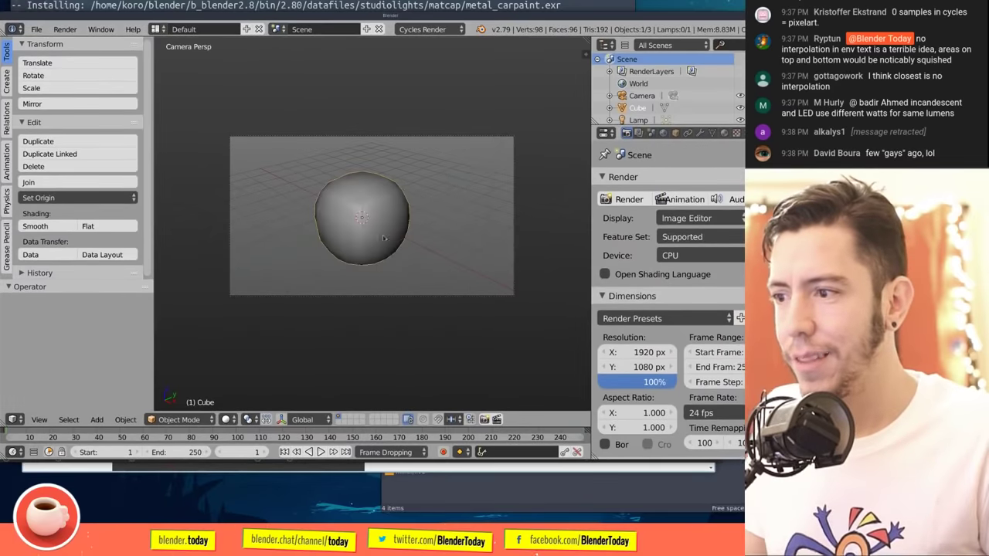
pyautogui.moveTo(363, 255); pyautogui.dragTo(392, 268, button='middle')
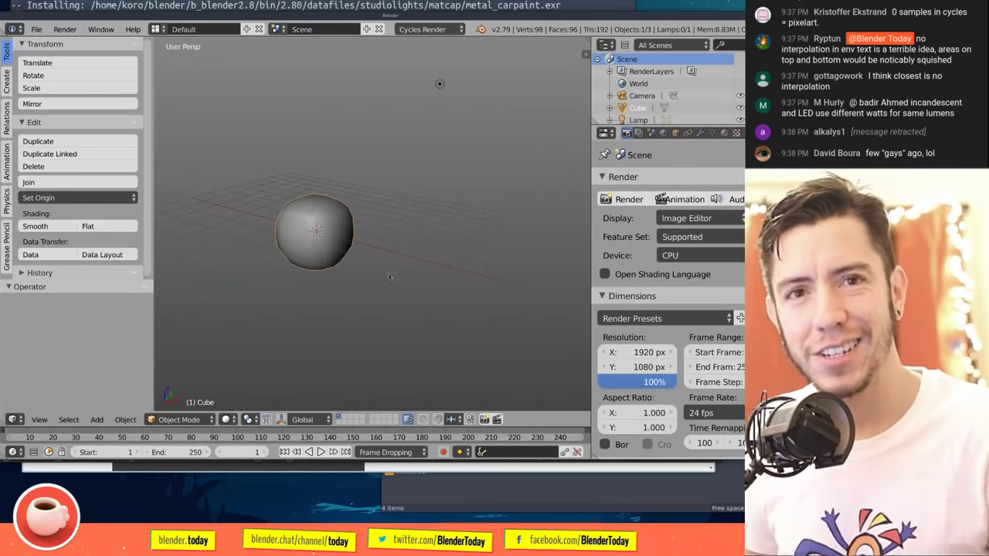
pyautogui.click(429, 28)
pyautogui.click(441, 44)
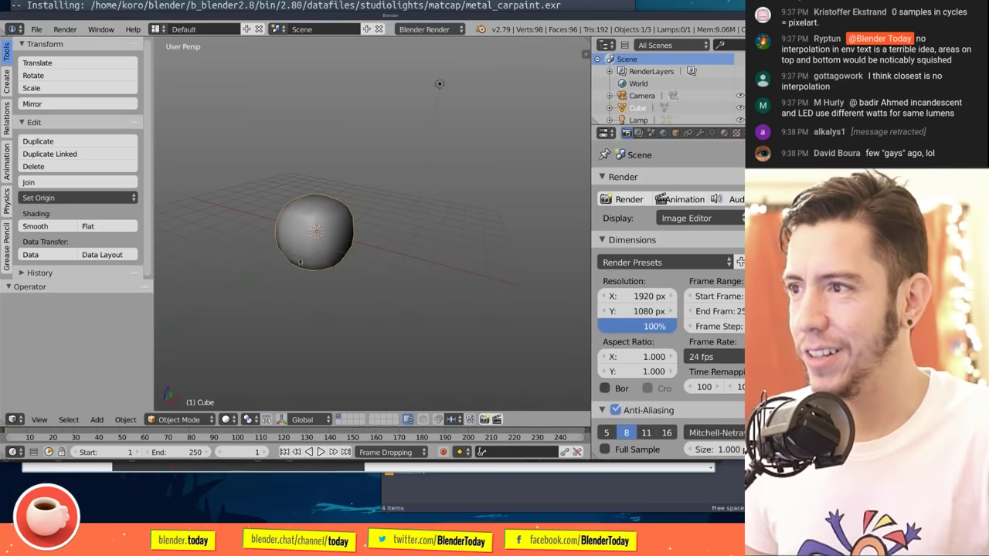
pyautogui.moveTo(300, 262); pyautogui.dragTo(358, 267, button='middle')
pyautogui.press('n')
pyautogui.press('n')
pyautogui.press('t')
pyautogui.scroll(-2, 358, 269)
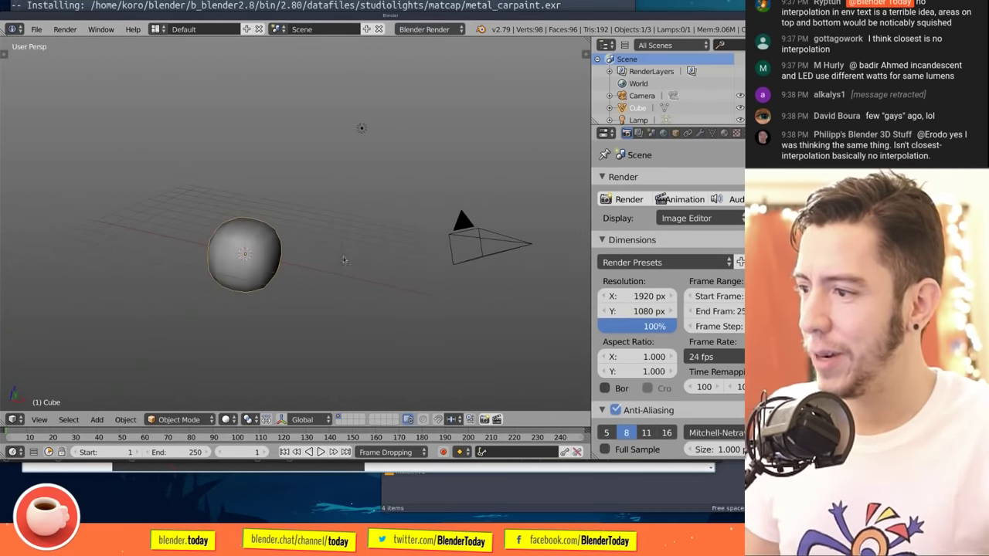
# Step: Turn on the lamp's Sphere falloff and reduce its distance from 30 to 3.17
pyautogui.rightClick(362, 127)
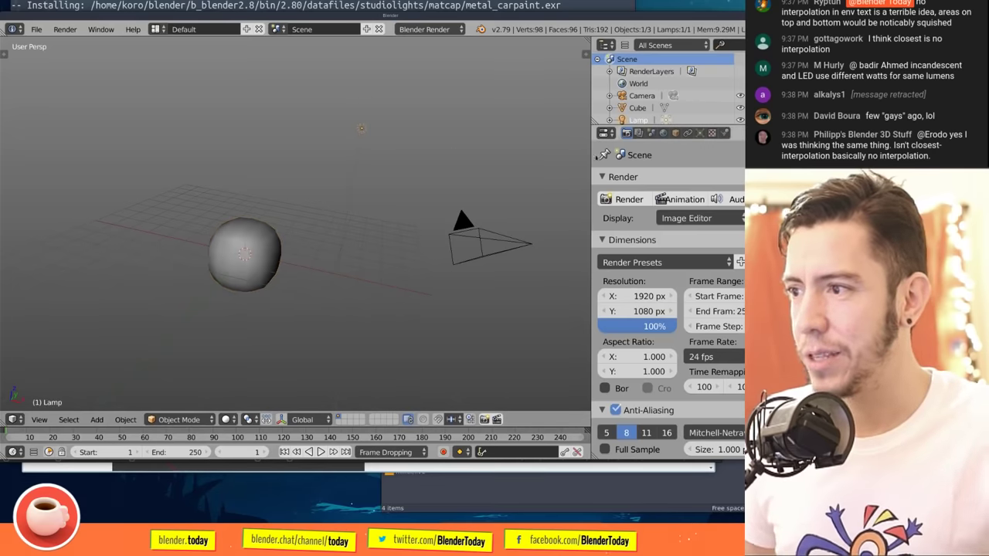
pyautogui.click(701, 133)
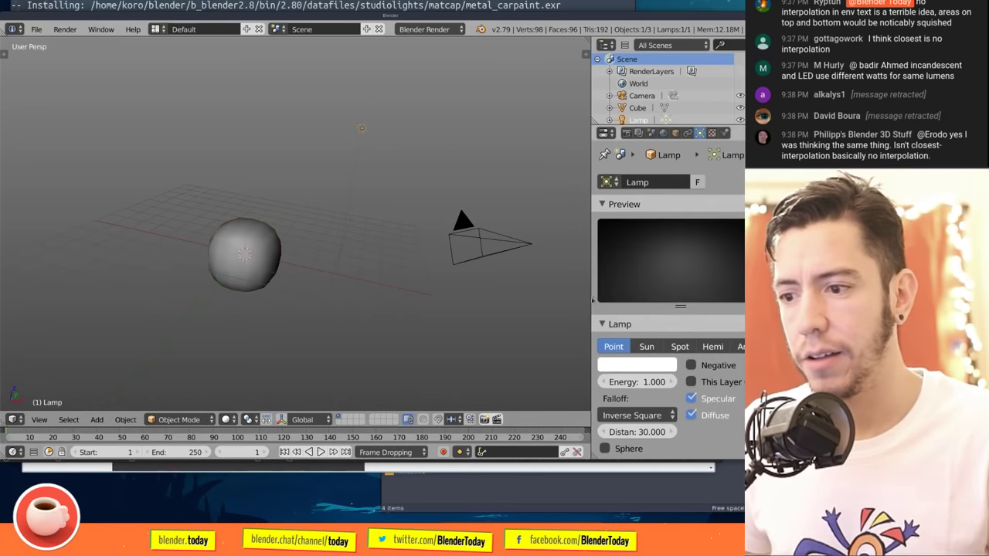
pyautogui.moveTo(593, 300); pyautogui.dragTo(567, 300)
pyautogui.click(618, 204)
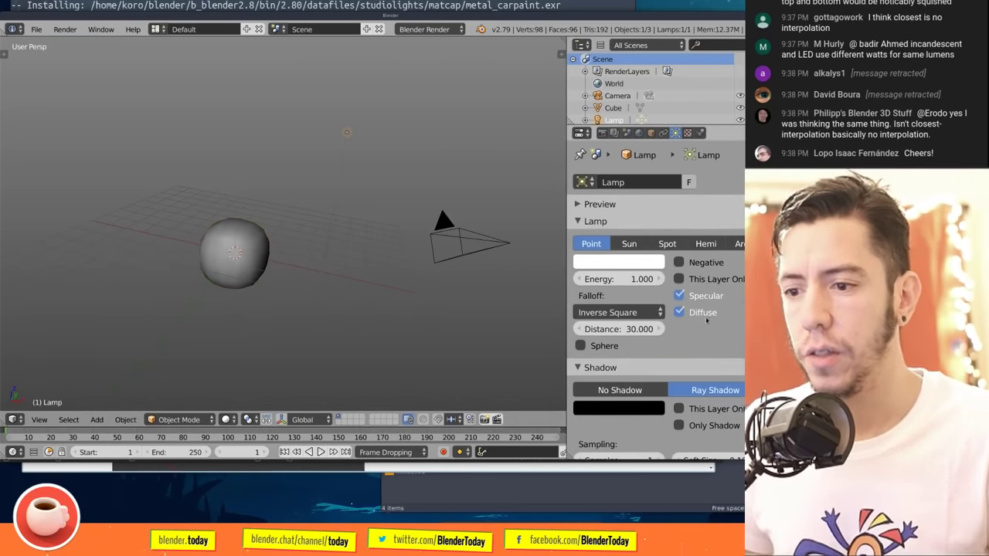
pyautogui.click(580, 345)
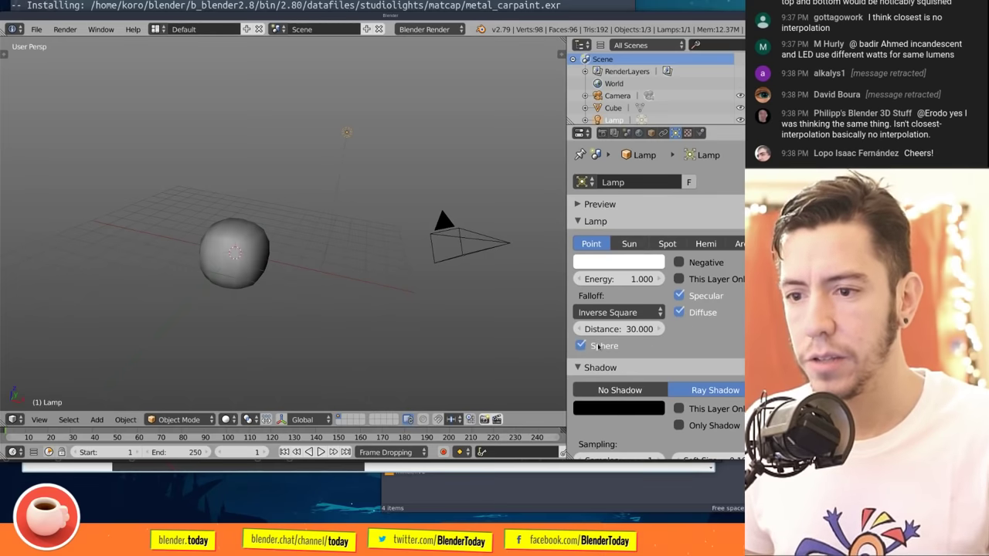
pyautogui.scroll(-2, 433, 206)
pyautogui.scroll(-5, 385, 224)
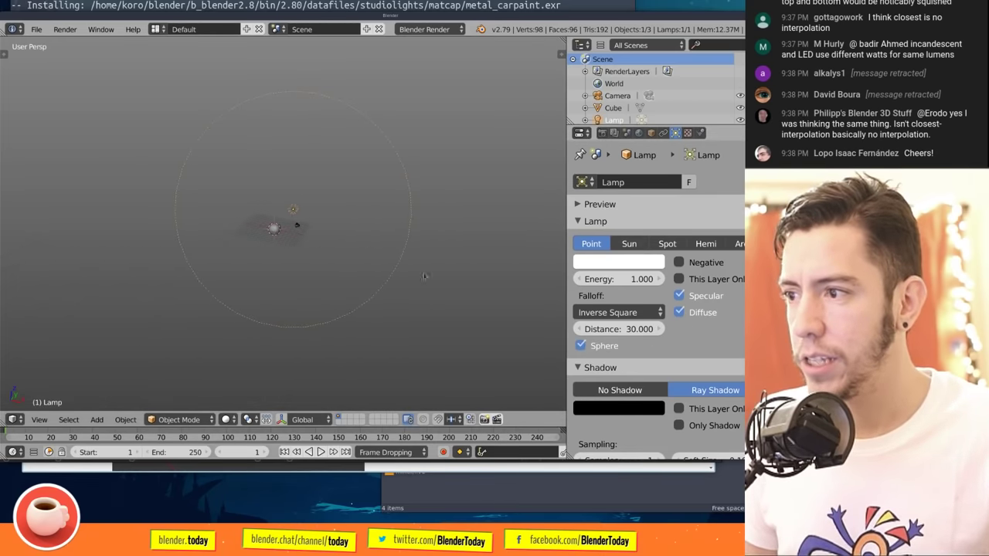
pyautogui.moveTo(626, 329); pyautogui.dragTo(594, 329)
pyautogui.scroll(3, 330, 231)
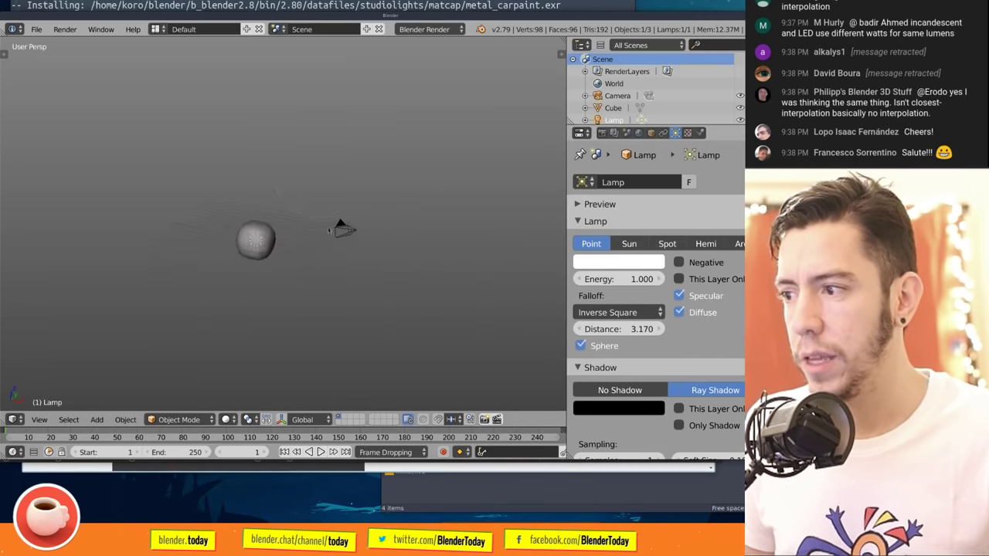
pyautogui.scroll(3, 330, 230)
pyautogui.moveTo(379, 232); pyautogui.dragTo(434, 248, button='middle')
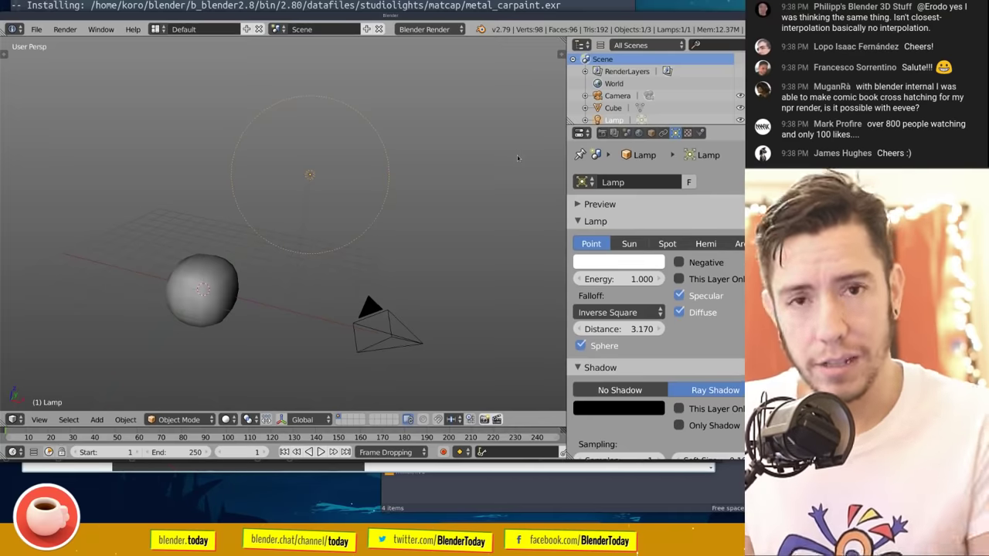
# Step: Open race_spaceship.blend from recent files in Blender 2.80
pyautogui.hotkey('alt', 'Tab')
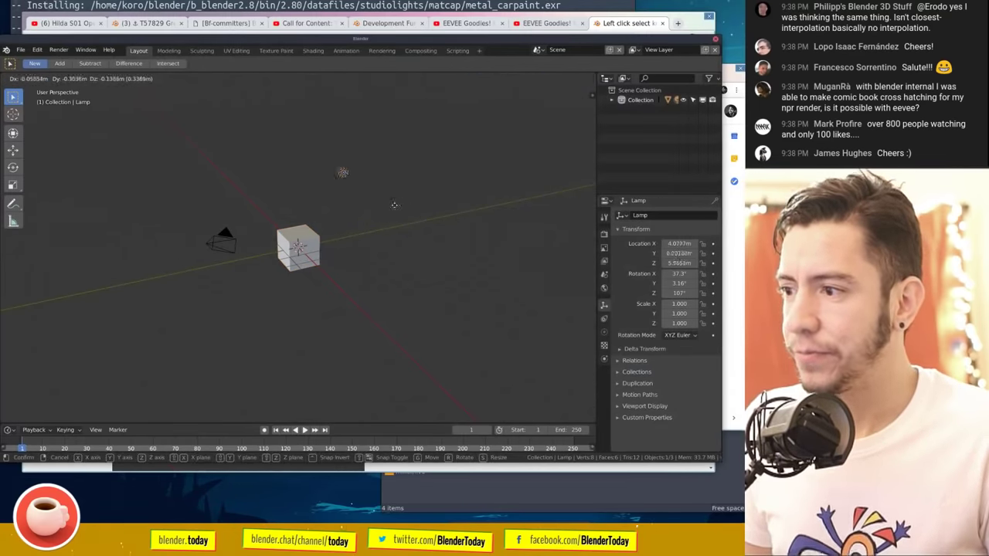
pyautogui.moveTo(363, 259); pyautogui.dragTo(417, 259, button='middle')
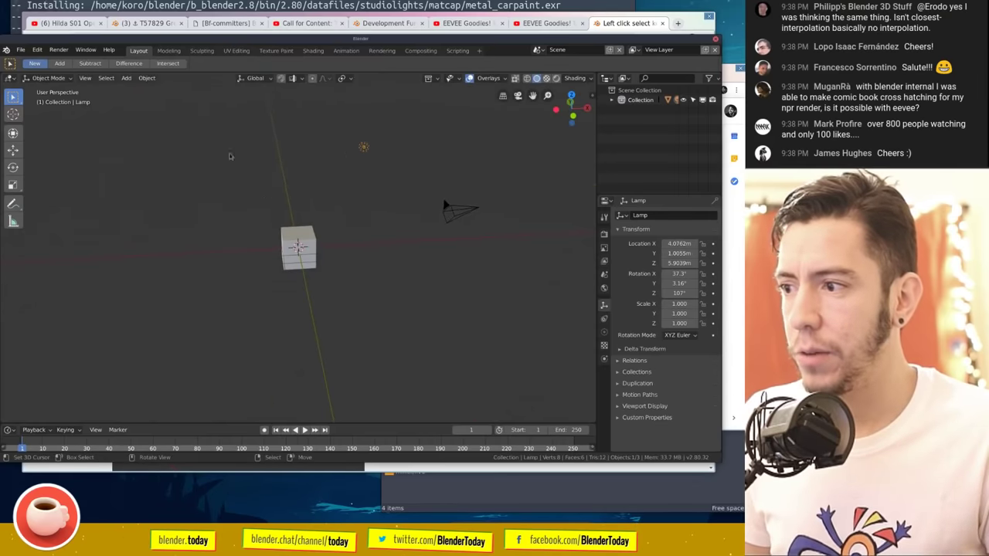
pyautogui.hotkey('ctrl', 'shift', 'o')
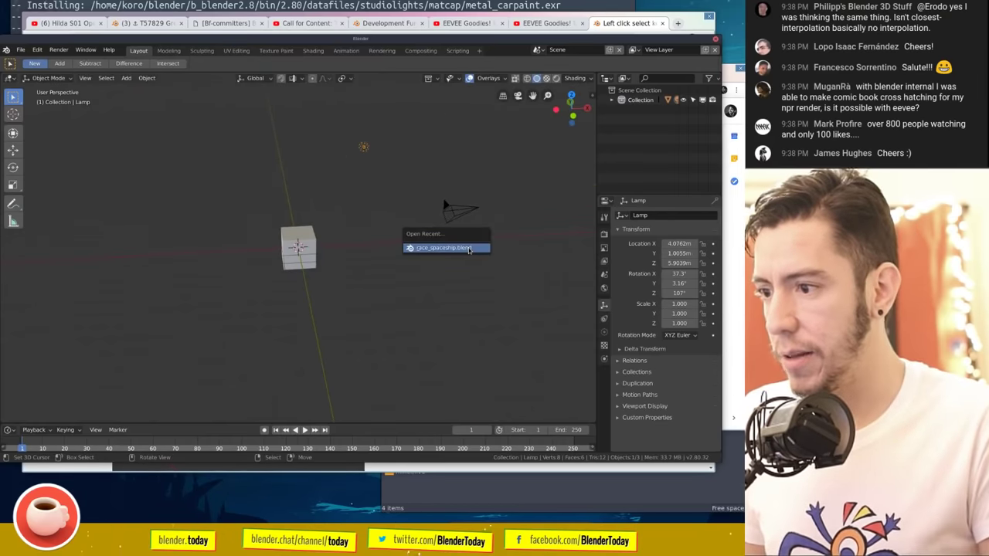
pyautogui.click(468, 248)
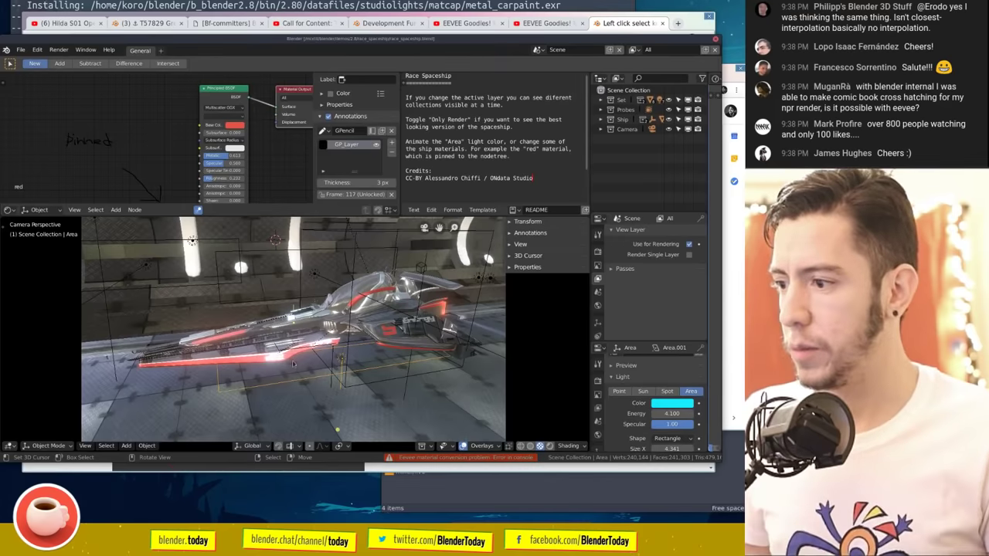
# Step: Inspect the ship's area lights and switch the viewport to Rendered shading
pyautogui.moveTo(465, 243); pyautogui.dragTo(370, 255, button='middle')
pyautogui.click(261, 310)
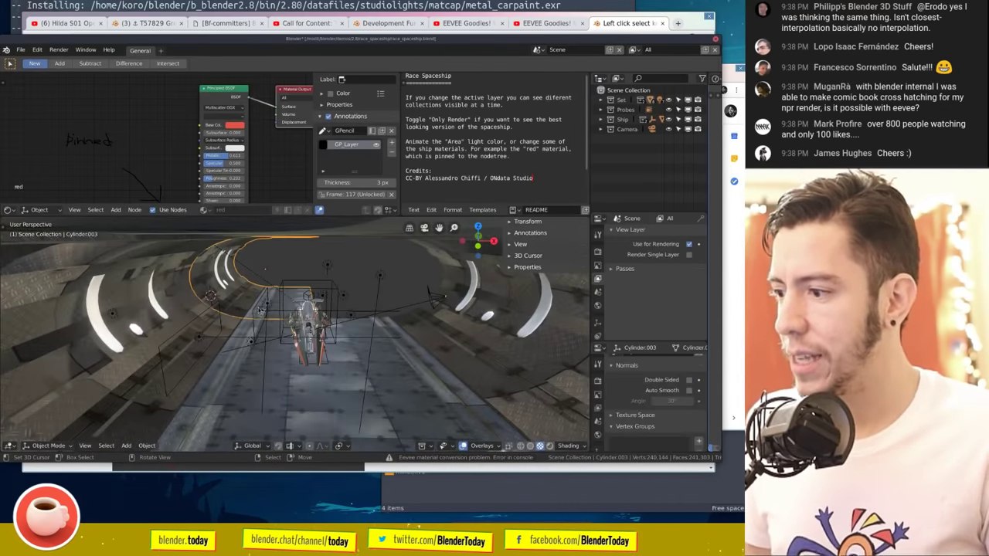
pyautogui.click(351, 314)
pyautogui.moveTo(351, 314); pyautogui.dragTo(368, 309, button='middle')
pyautogui.click(334, 252)
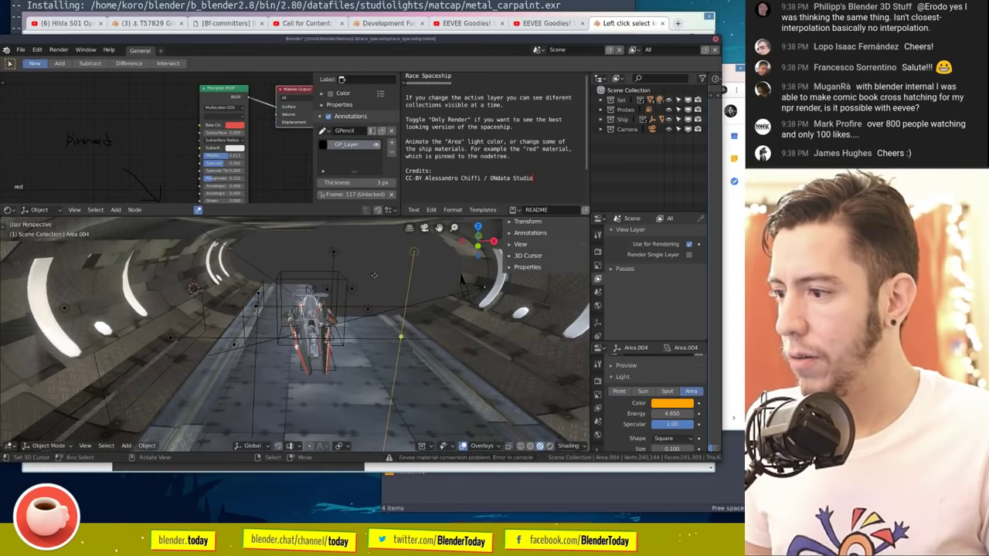
pyautogui.moveTo(411, 253)
pyautogui.mouseDown(button='middle')
pyautogui.moveTo(376, 307)
pyautogui.moveTo(415, 326)
pyautogui.mouseUp(button='middle')
pyautogui.click(376, 307)
pyautogui.hotkey('shift', 'z')
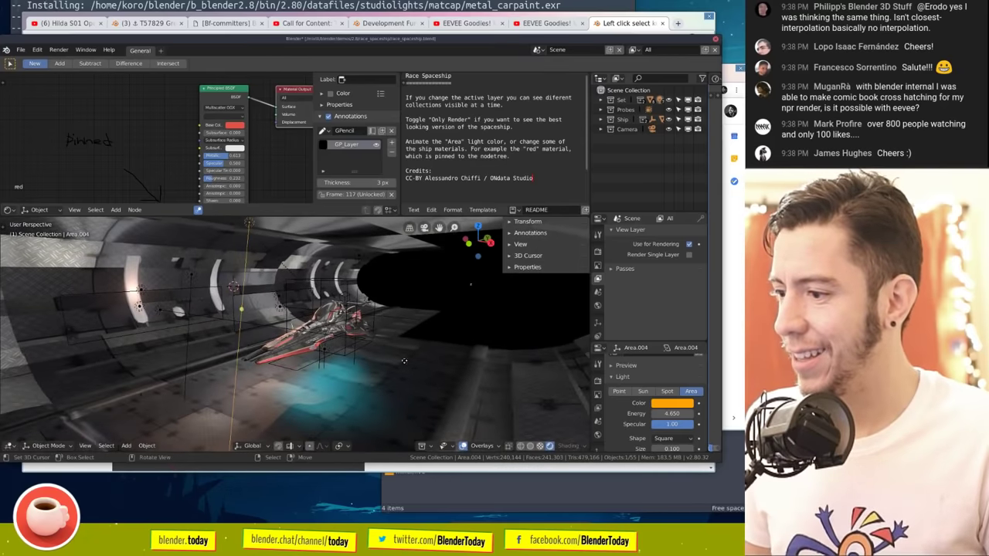
# Step: Select the Area.001 light and move it slightly
pyautogui.moveTo(415, 326); pyautogui.dragTo(390, 350, button='middle')
pyautogui.click(225, 349)
pyautogui.click(227, 325)
pyautogui.press('g')
pyautogui.click(232, 333)
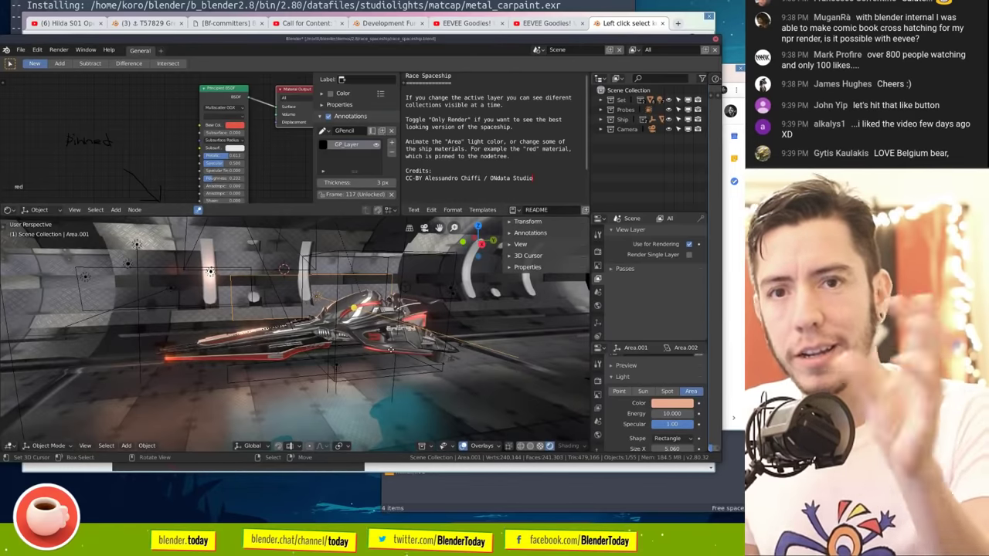
pyautogui.moveTo(390, 350); pyautogui.dragTo(44, 271, button='middle')
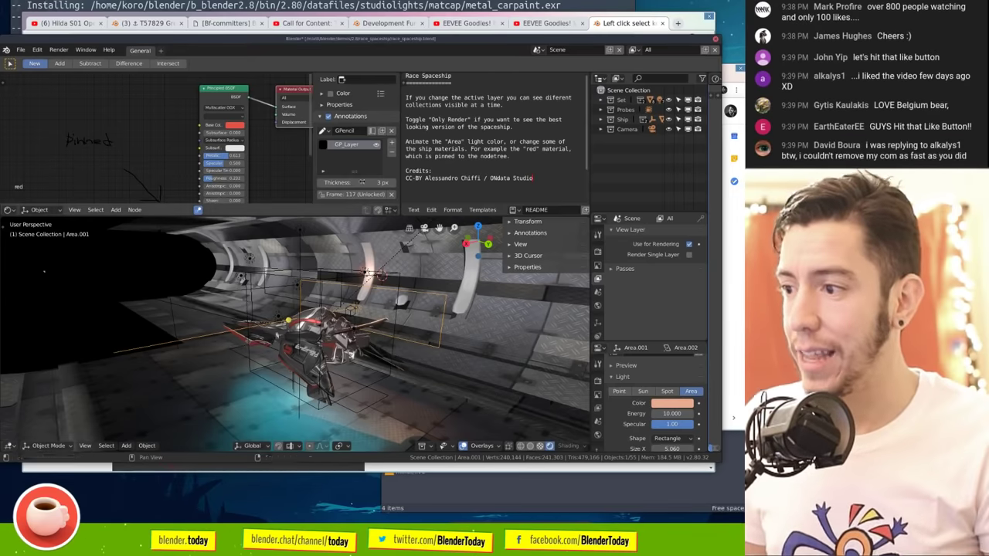
# Step: Merge the node editor and README text areas into the 3D viewport
pyautogui.moveTo(401, 207); pyautogui.dragTo(325, 154)
pyautogui.moveTo(592, 223); pyautogui.dragTo(541, 147)
pyautogui.moveTo(479, 255); pyautogui.dragTo(571, 243, button='middle')
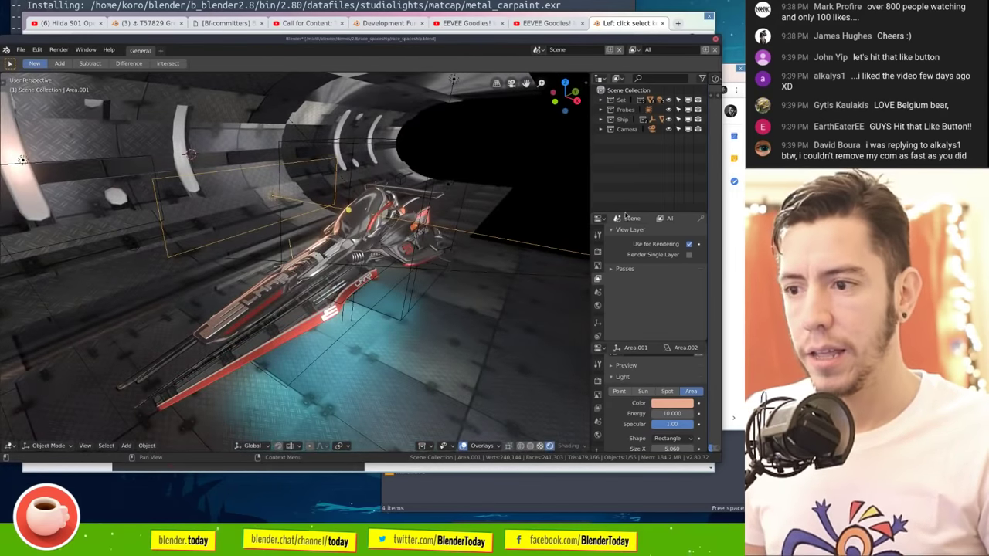
# Step: Merge away the View Layer area, widen the properties editor, and enable Custom Distance 40
pyautogui.moveTo(624, 215); pyautogui.dragTo(624, 148)
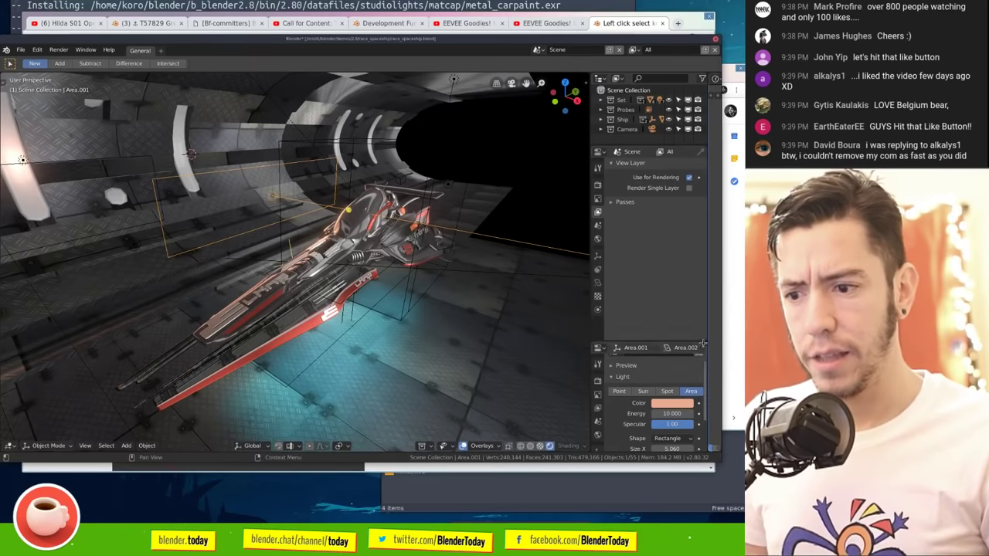
pyautogui.moveTo(703, 344); pyautogui.dragTo(649, 238)
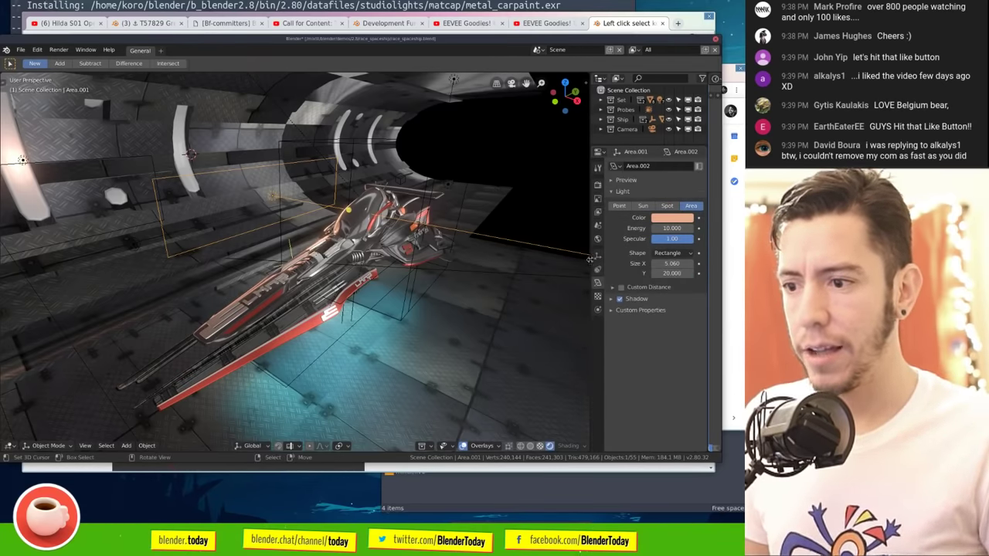
pyautogui.moveTo(589, 259); pyautogui.dragTo(544, 259)
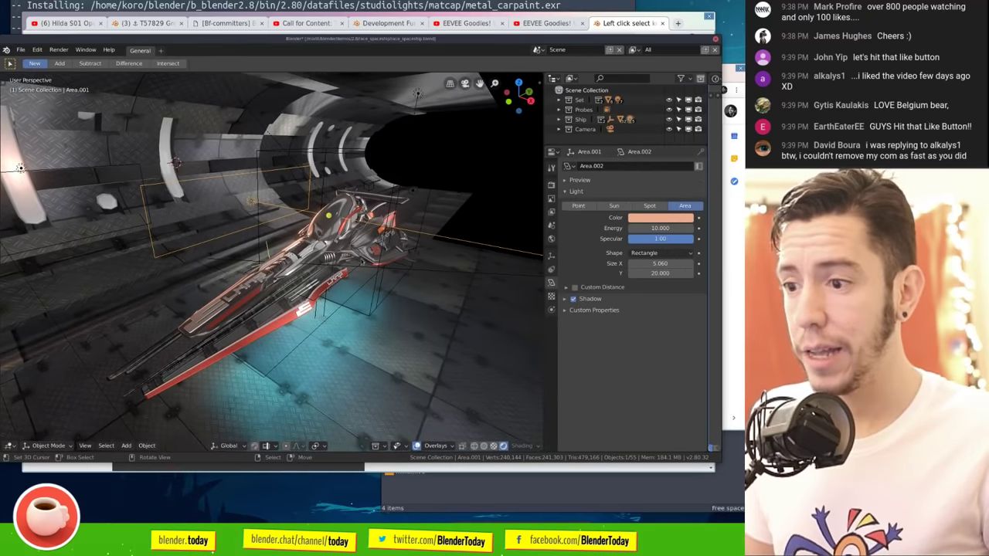
pyautogui.moveTo(263, 292); pyautogui.dragTo(190, 301, button='middle')
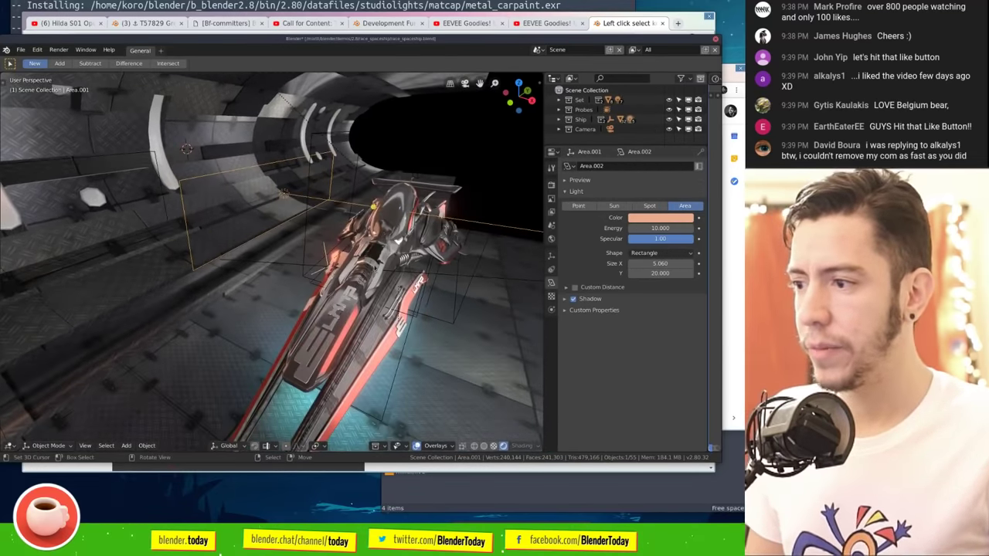
pyautogui.click(605, 288)
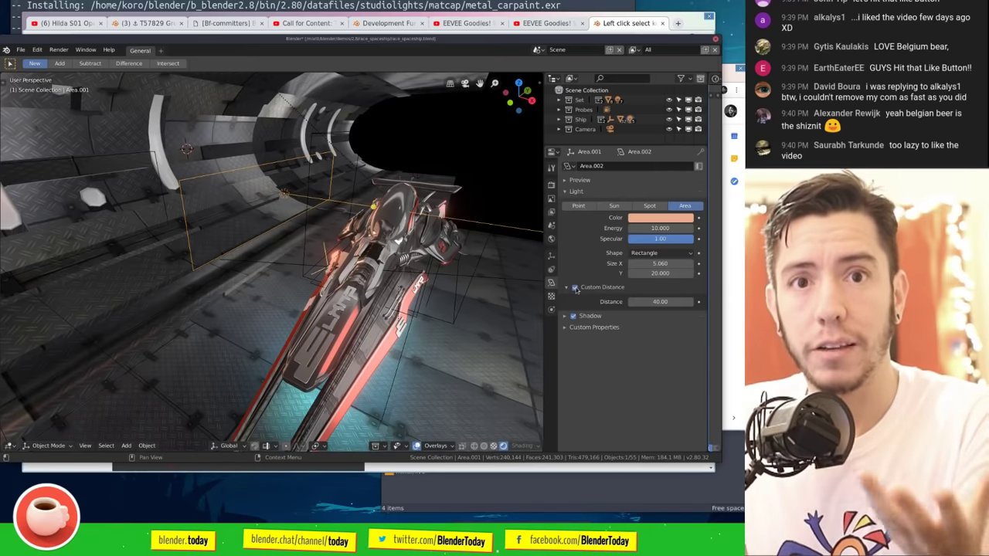
pyautogui.click(607, 317)
pyautogui.click(607, 316)
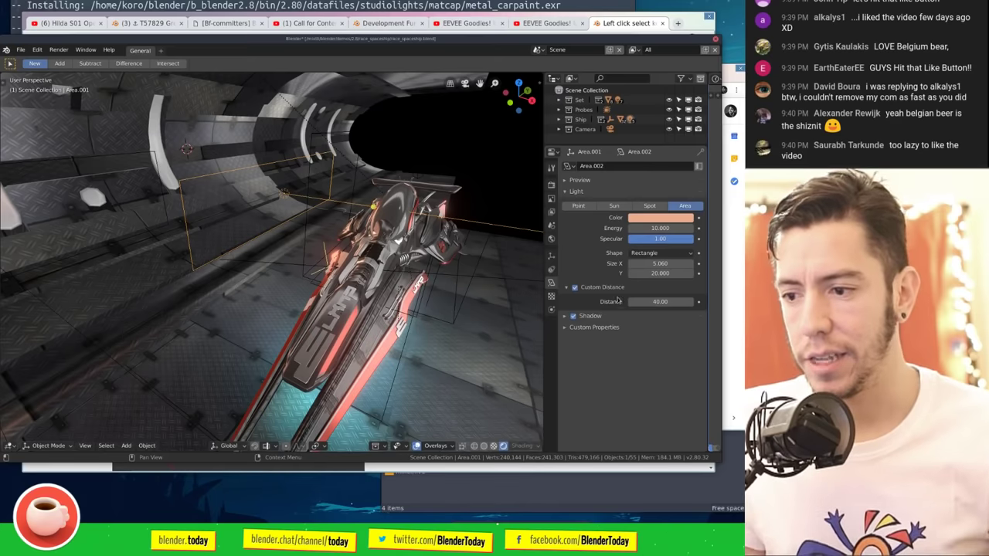
pyautogui.moveTo(340, 255); pyautogui.dragTo(362, 247, button='middle')
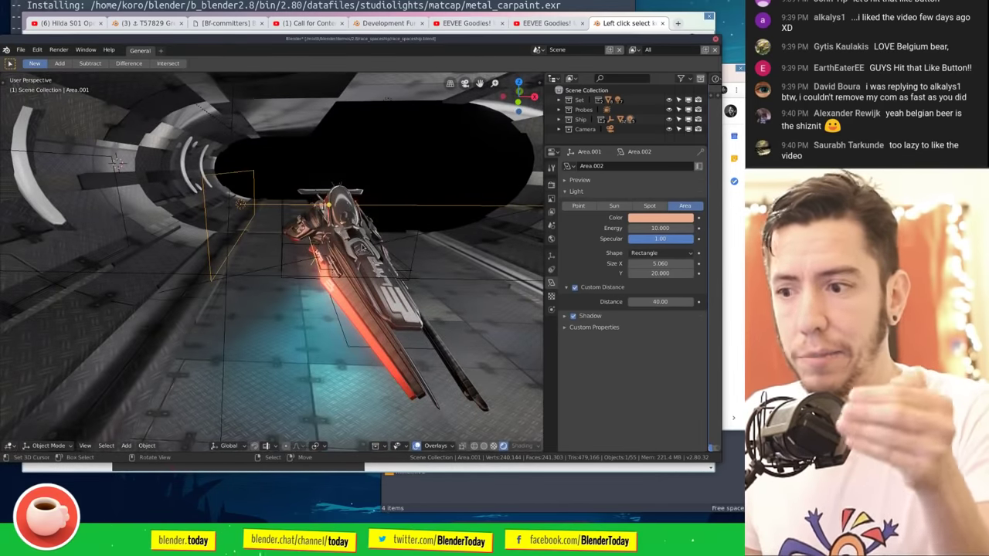
pyautogui.moveTo(657, 301); pyautogui.dragTo(663, 302)
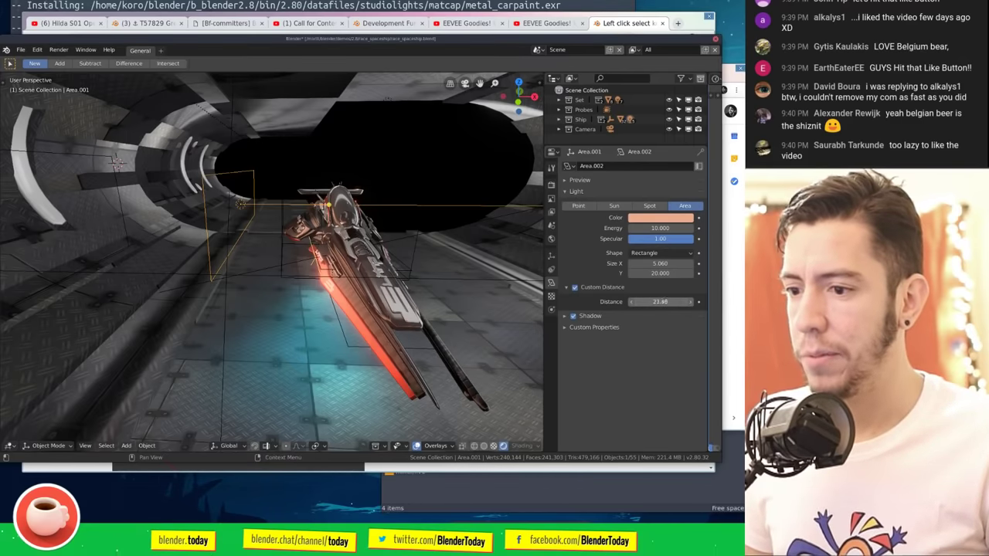
pyautogui.moveTo(660, 302); pyautogui.dragTo(641, 301)
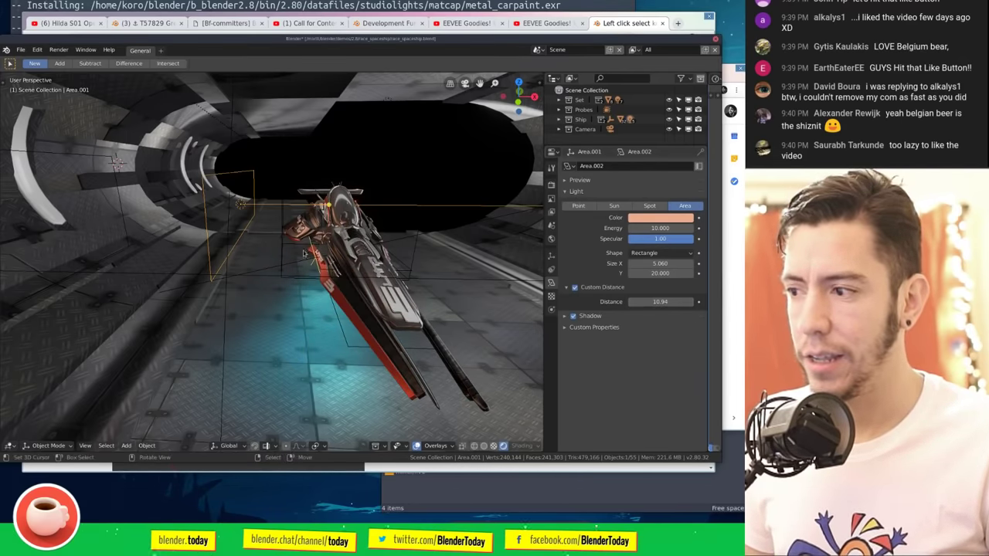
pyautogui.moveTo(306, 254); pyautogui.dragTo(363, 246, button='middle')
pyautogui.moveTo(660, 301); pyautogui.dragTo(654, 301)
pyautogui.moveTo(293, 266); pyautogui.dragTo(333, 270, button='middle')
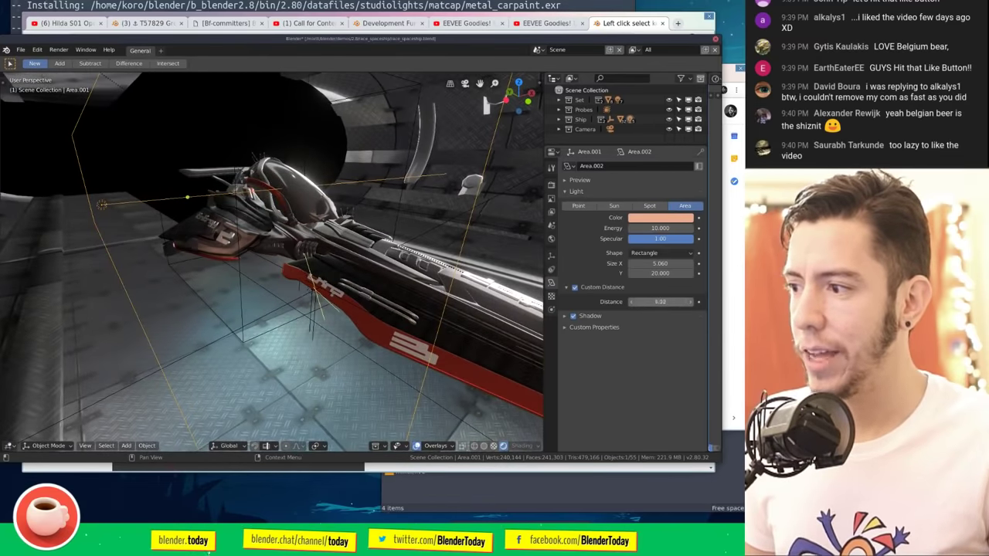
pyautogui.moveTo(657, 302); pyautogui.dragTo(661, 302)
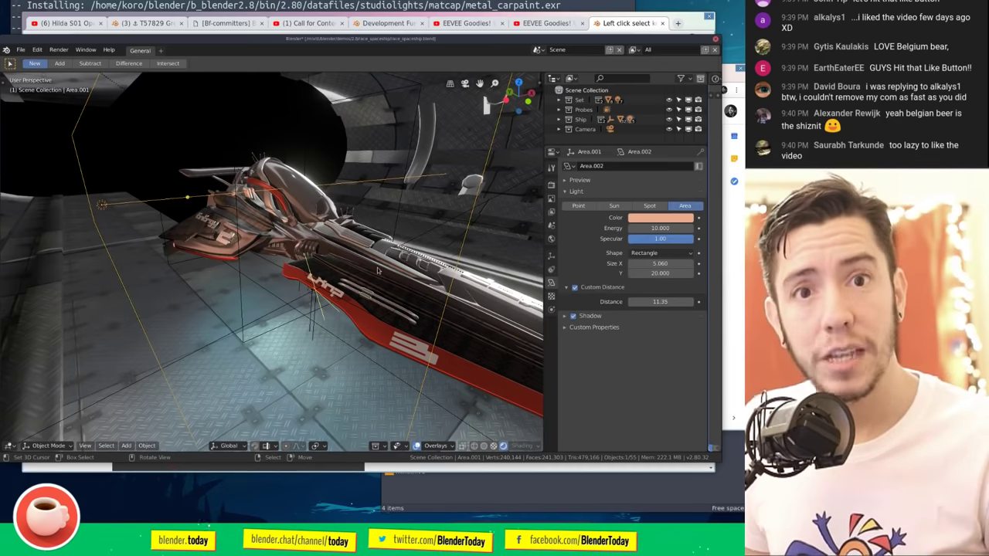
# Step: Read the 'Eevee: Add Light Threshold value' notes through the Custom Distance override entry
pyautogui.hotkey('alt', 'Tab')
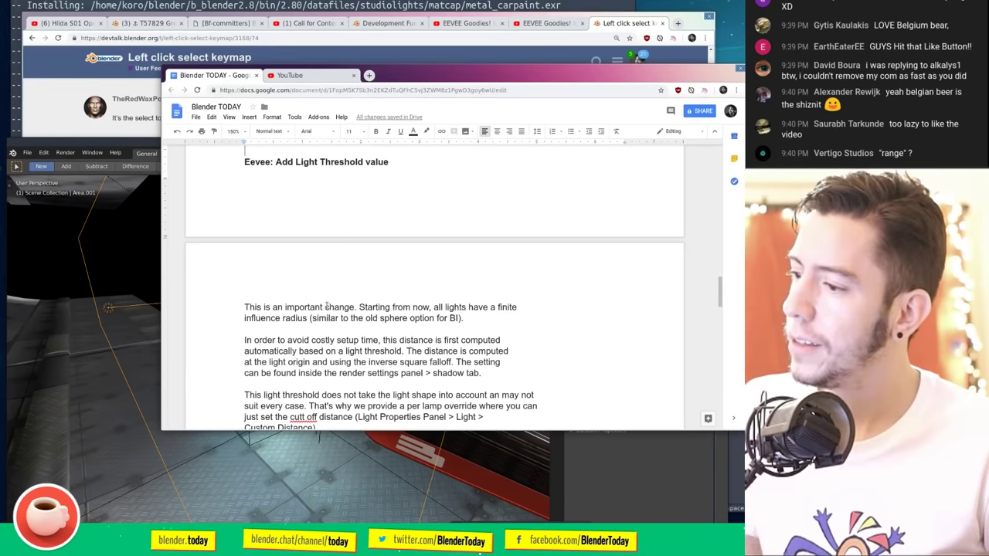
pyautogui.scroll(-5, 437, 301)
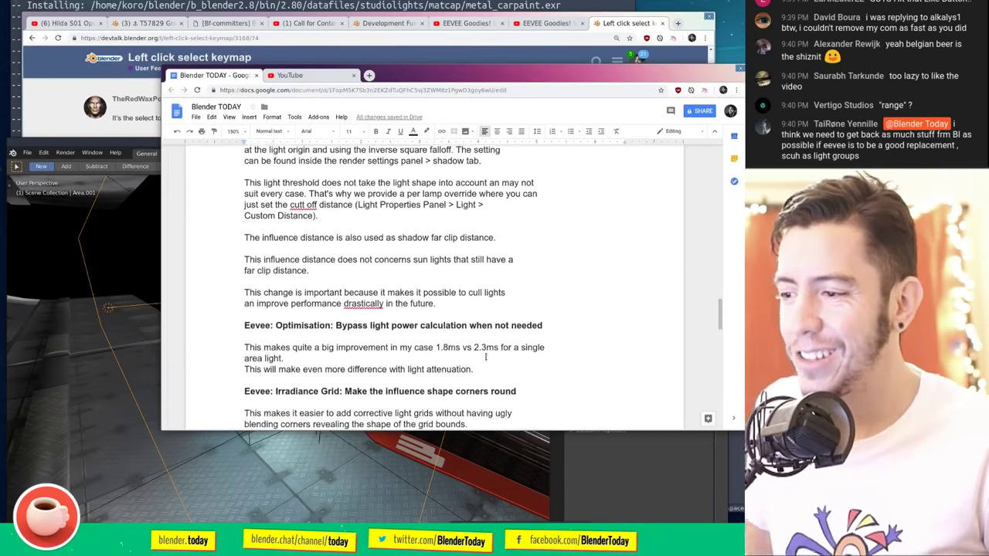
pyautogui.scroll(3, 459, 375)
pyautogui.scroll(4, 459, 375)
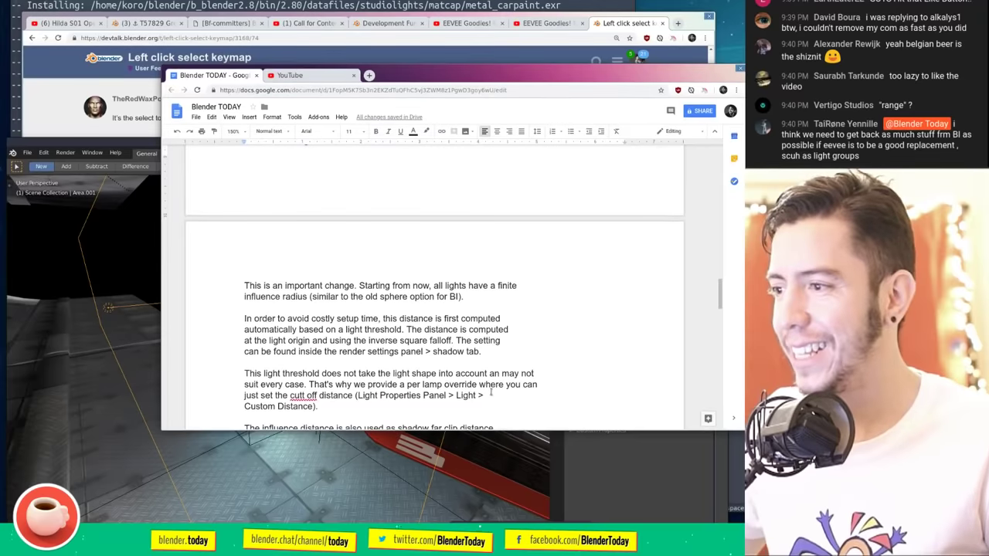
pyautogui.scroll(-2, 489, 350)
pyautogui.scroll(2, 490, 345)
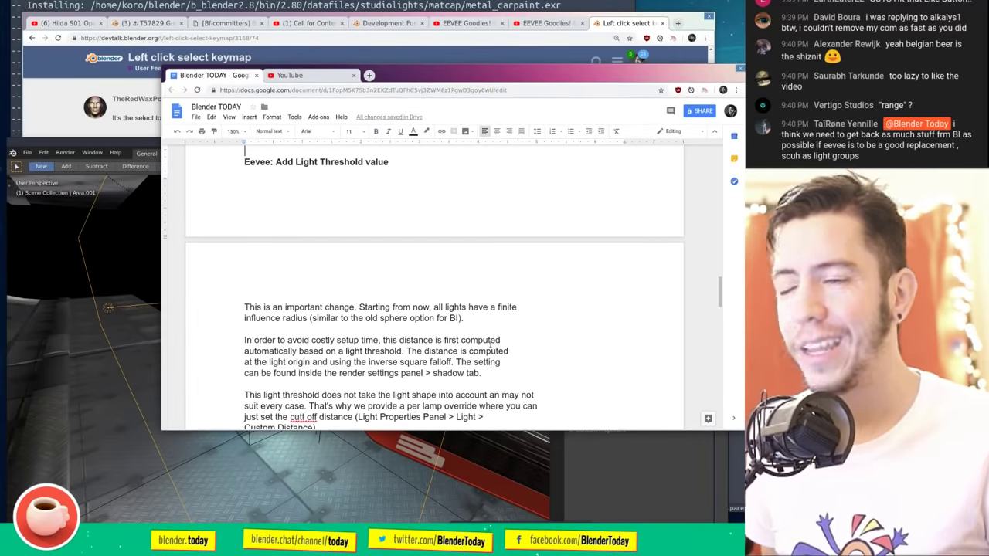
pyautogui.scroll(1, 489, 339)
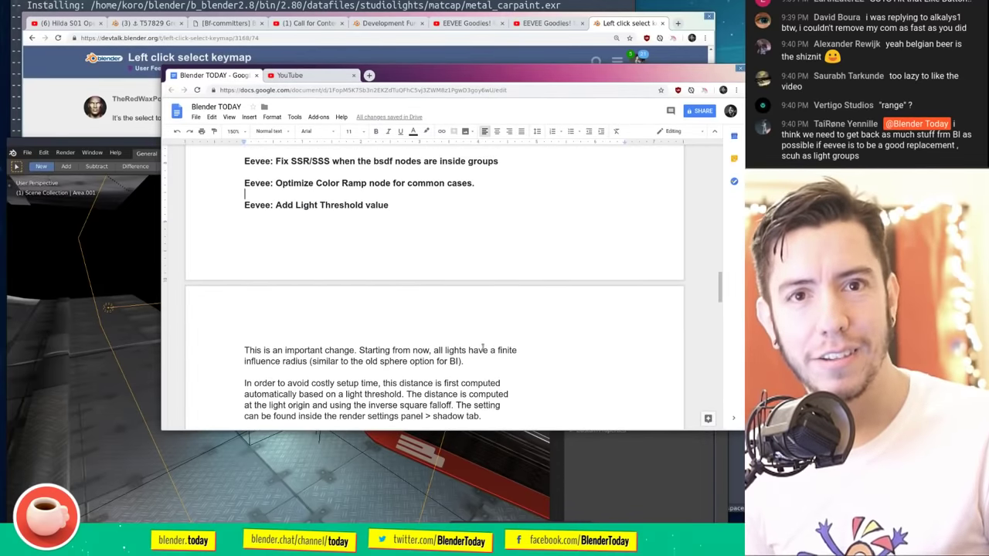
pyautogui.scroll(-2, 483, 346)
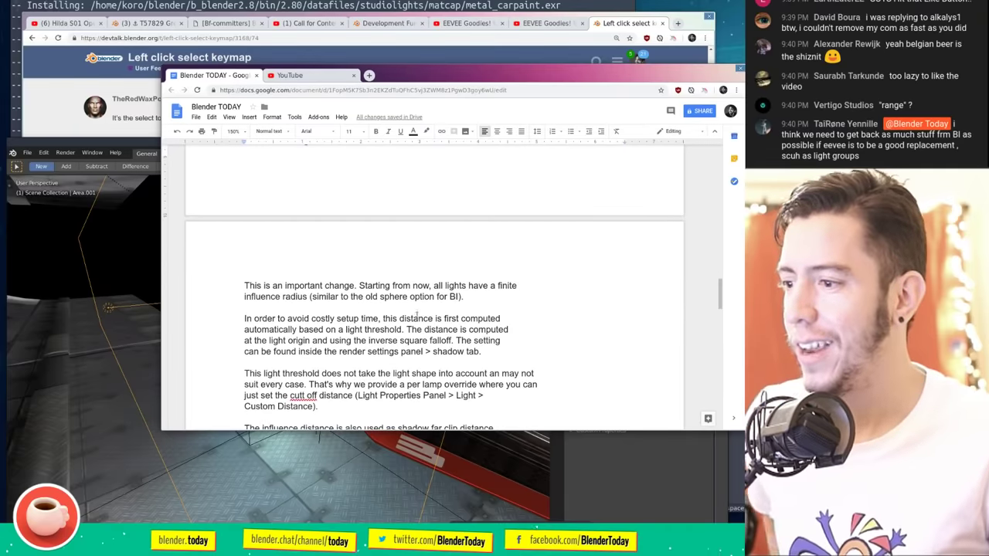
pyautogui.scroll(-1, 539, 362)
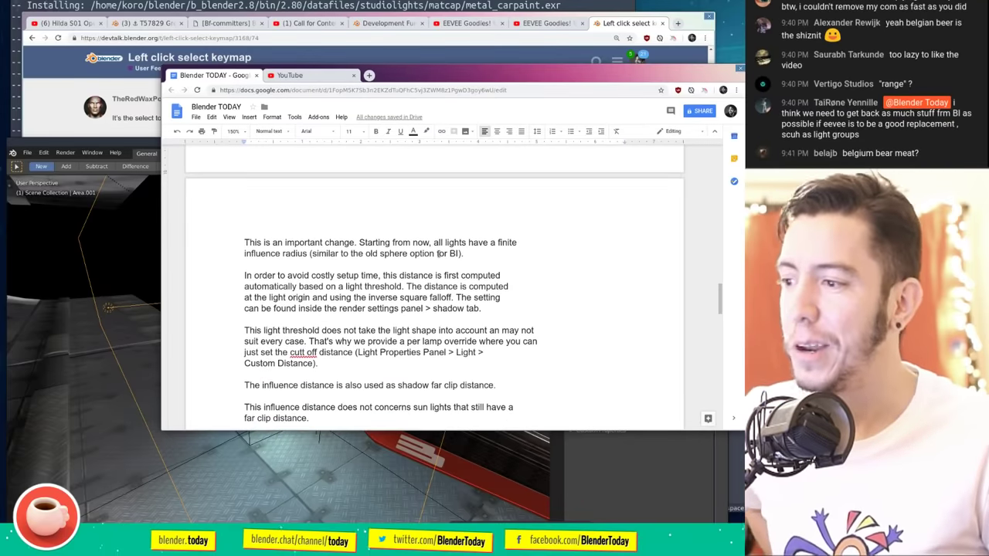
pyautogui.scroll(-1, 468, 259)
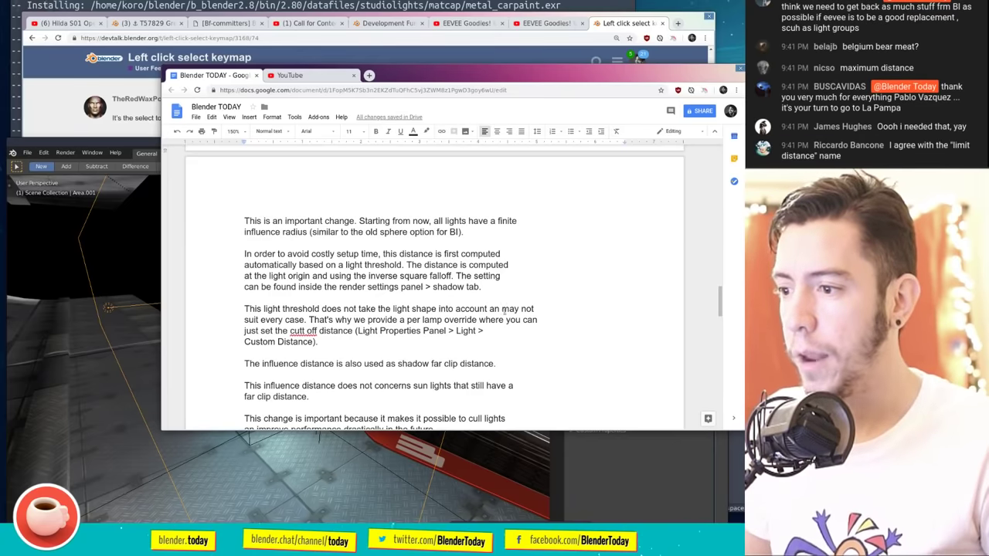
# Step: Change the spaceship's area light to a Point light, keeping custom distance 11.35
pyautogui.click(115, 298)
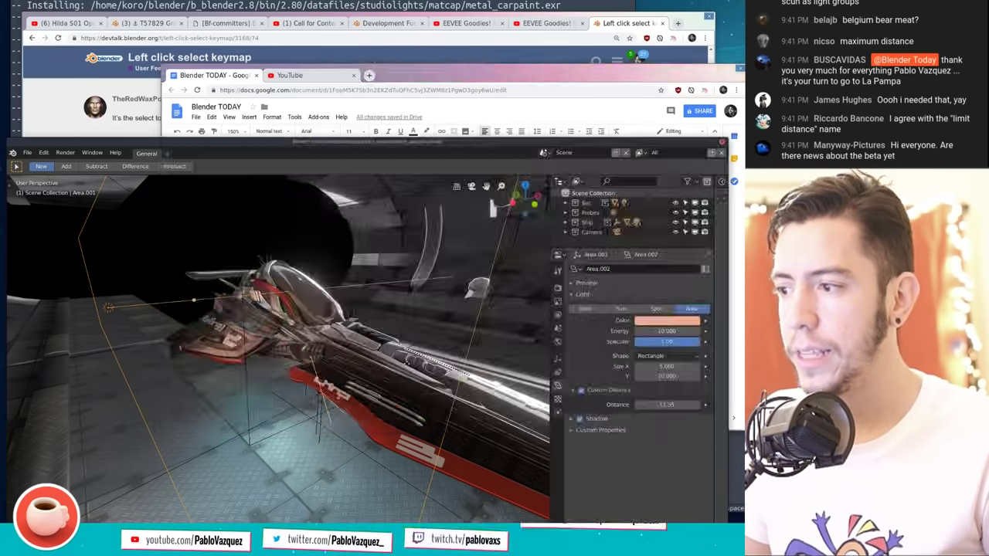
pyautogui.moveTo(115, 298); pyautogui.dragTo(204, 329, button='middle')
pyautogui.click(585, 308)
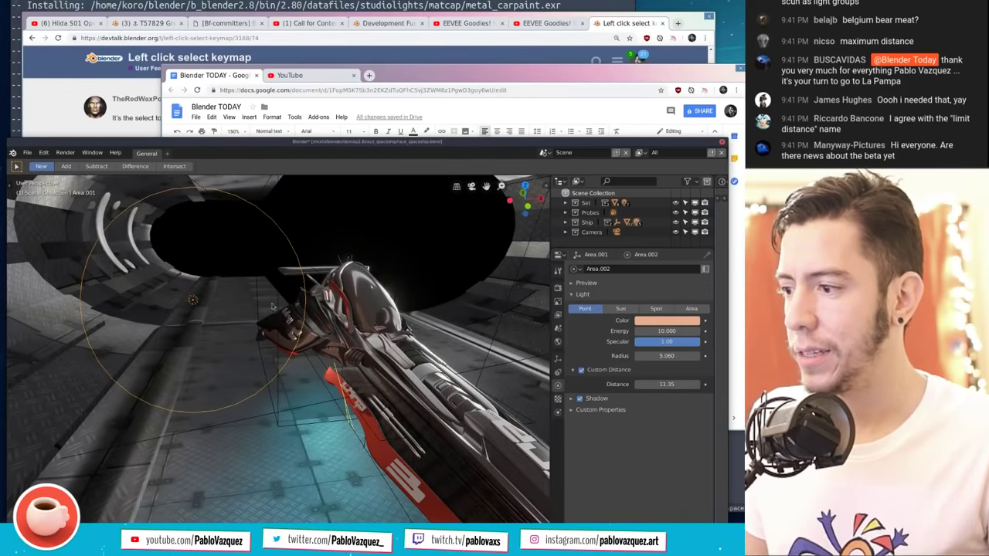
# Step: Check the notes, then expand the point light's Shadow settings
pyautogui.click(462, 72)
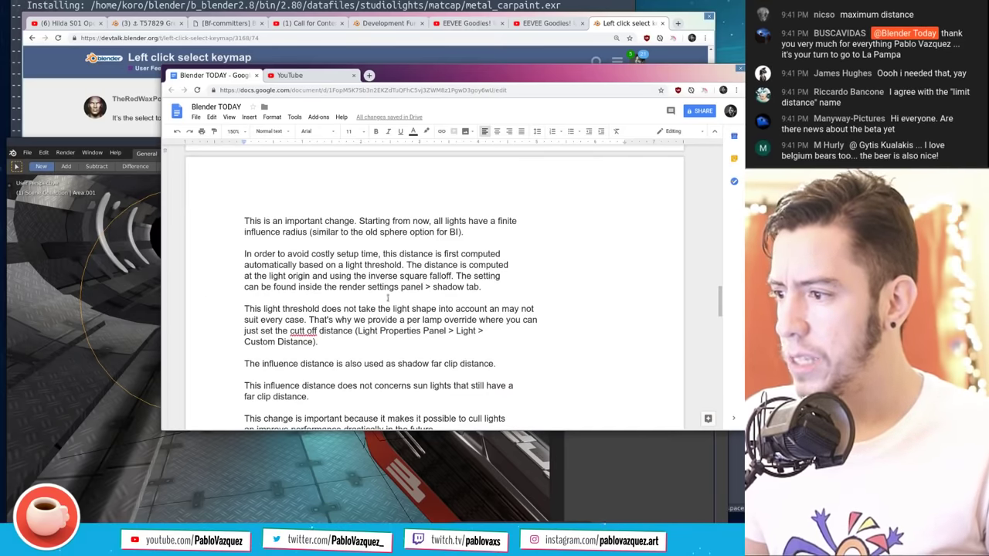
pyautogui.click(652, 470)
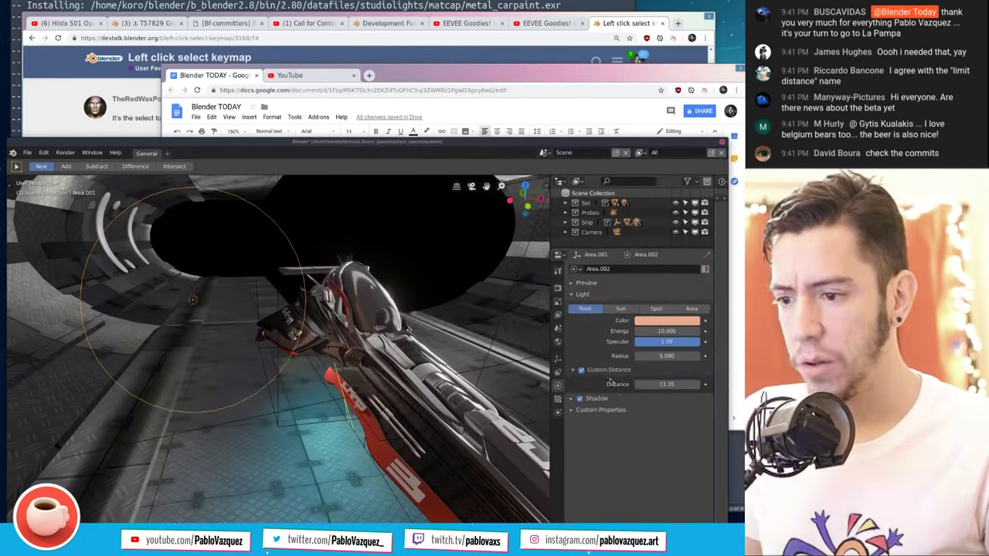
pyautogui.click(608, 398)
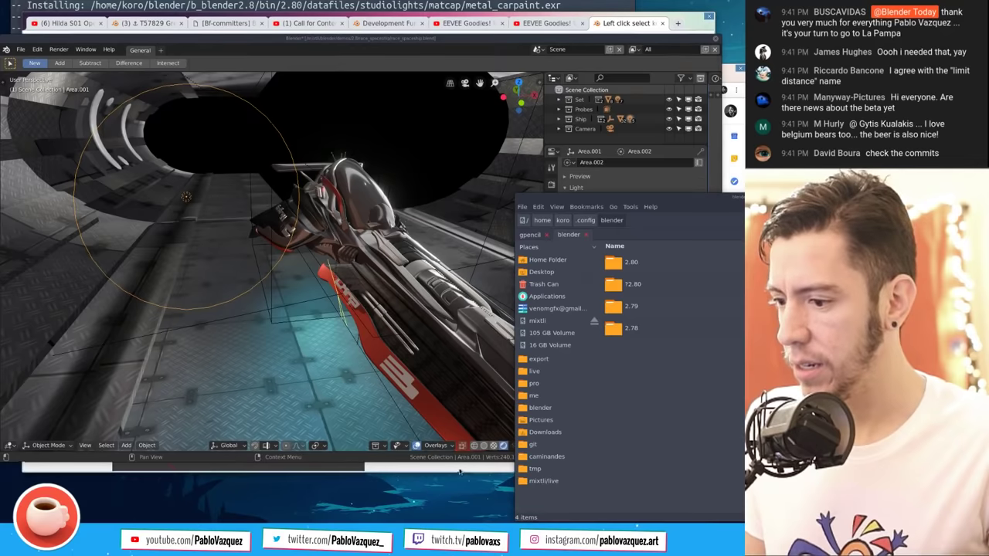
pyautogui.hotkey('alt', 'Tab')
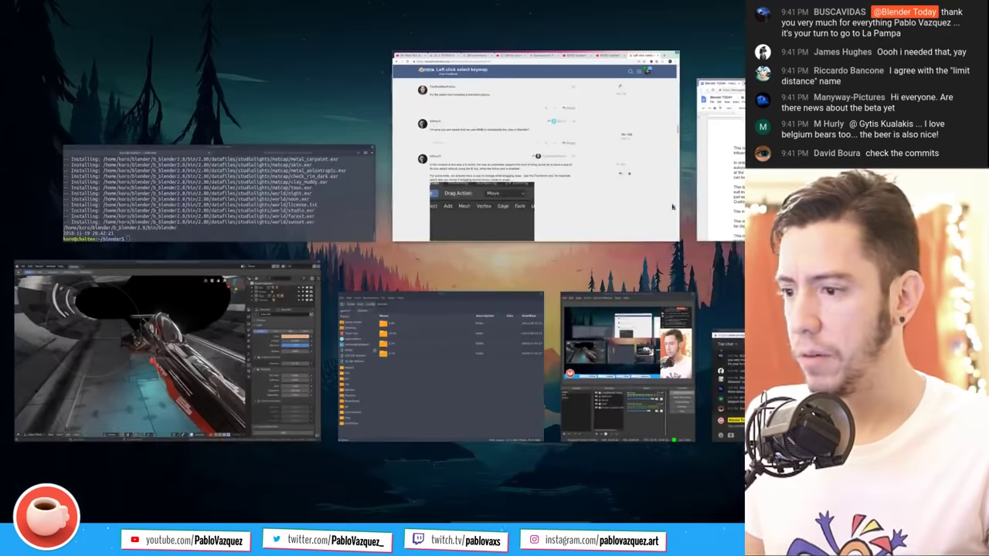
# Step: Reread where the light threshold setting lives in the notes, then return to Blender
pyautogui.click(636, 257)
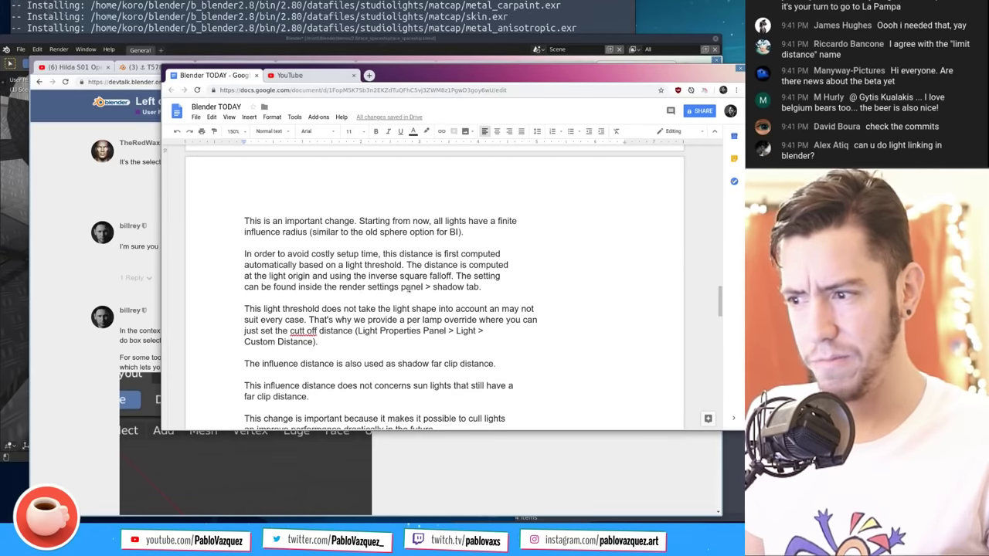
pyautogui.hotkey('alt', 'Tab')
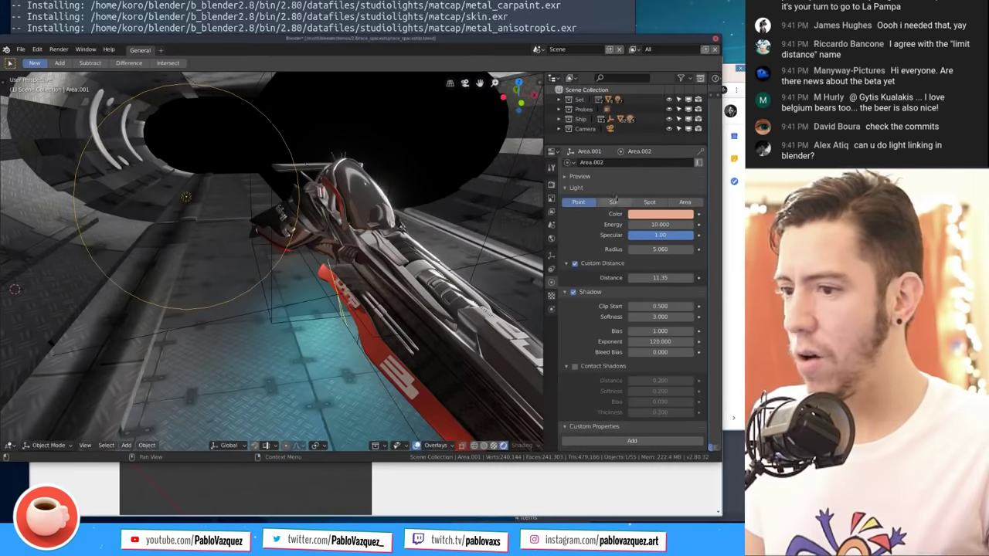
# Step: Collapse Volumetric and expand the Eevee Shadows render settings to reveal Light Threshold 0.010
pyautogui.click(552, 185)
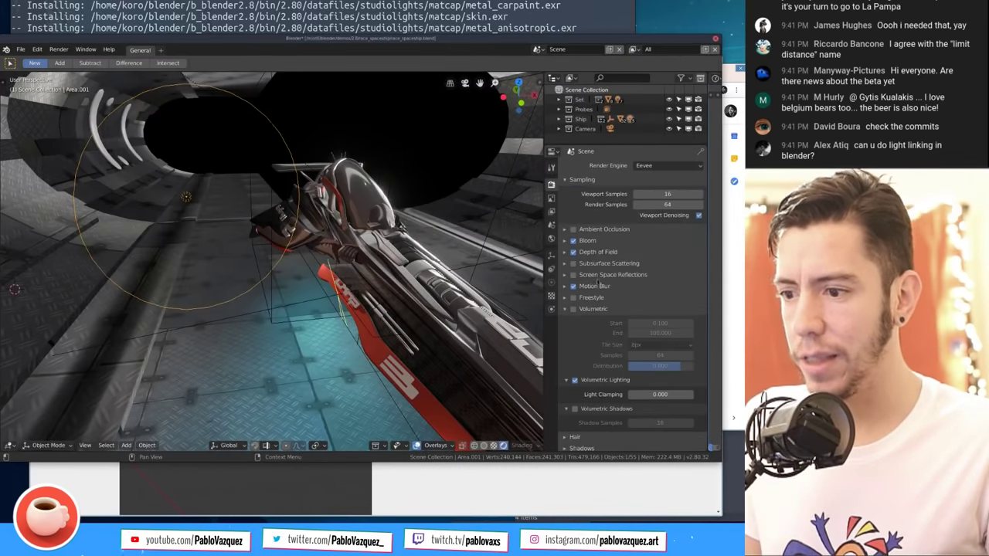
pyautogui.click(600, 309)
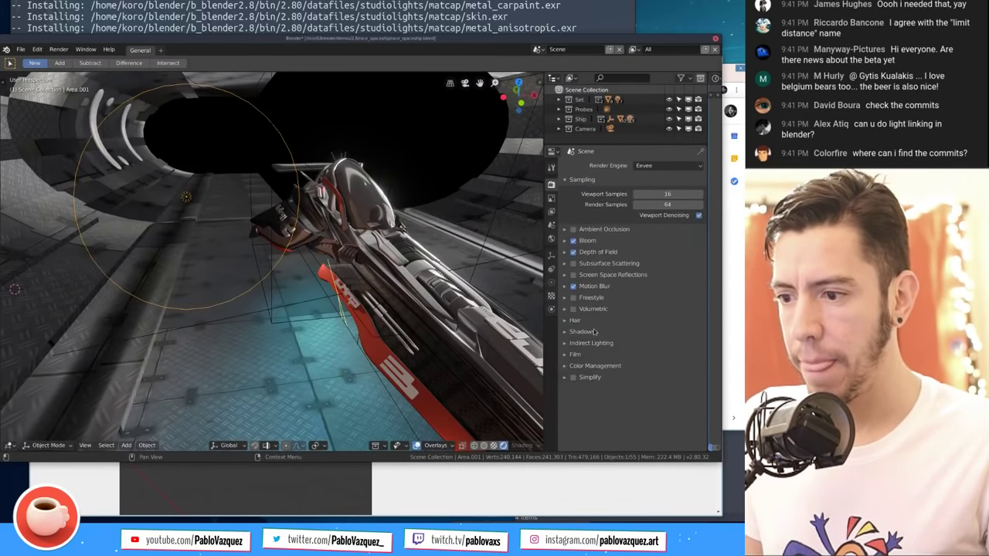
pyautogui.click(597, 331)
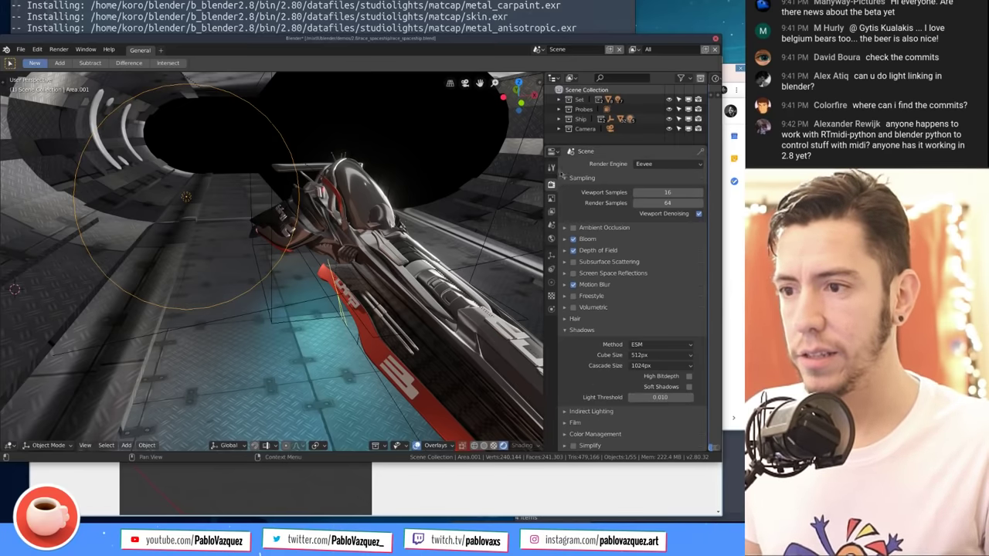
# Step: Move Blender aside and highlight the inverse square falloff phrase in the Google Docs notes
pyautogui.keyDown('alt'); pyautogui.moveTo(562, 176); pyautogui.dragTo(533, 198); pyautogui.keyUp('alt')
pyautogui.hotkey('alt', 'Tab')
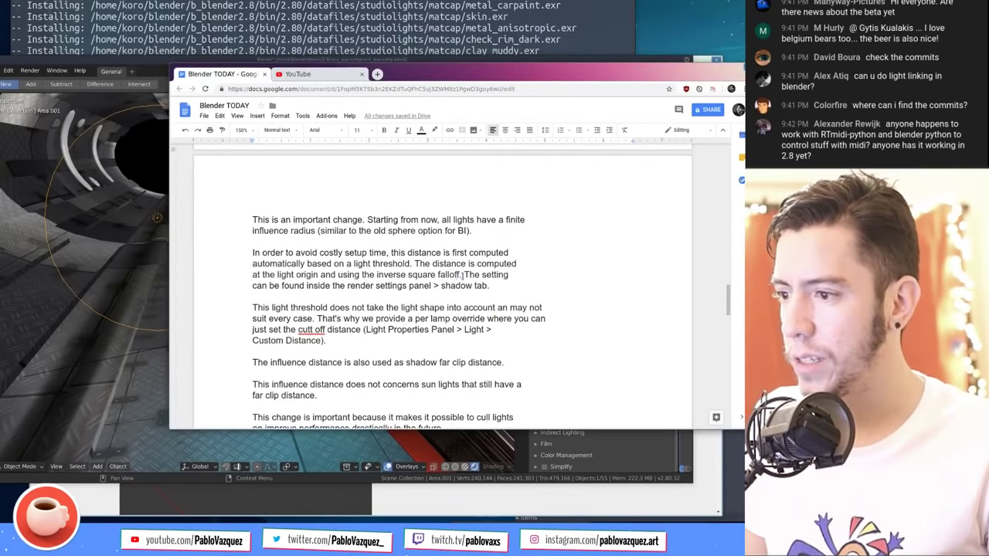
pyautogui.moveTo(462, 275); pyautogui.dragTo(389, 275)
# Step: Select the lamp in the 2.79 scene and switch the render engine to Blender Render
pyautogui.click(401, 275)
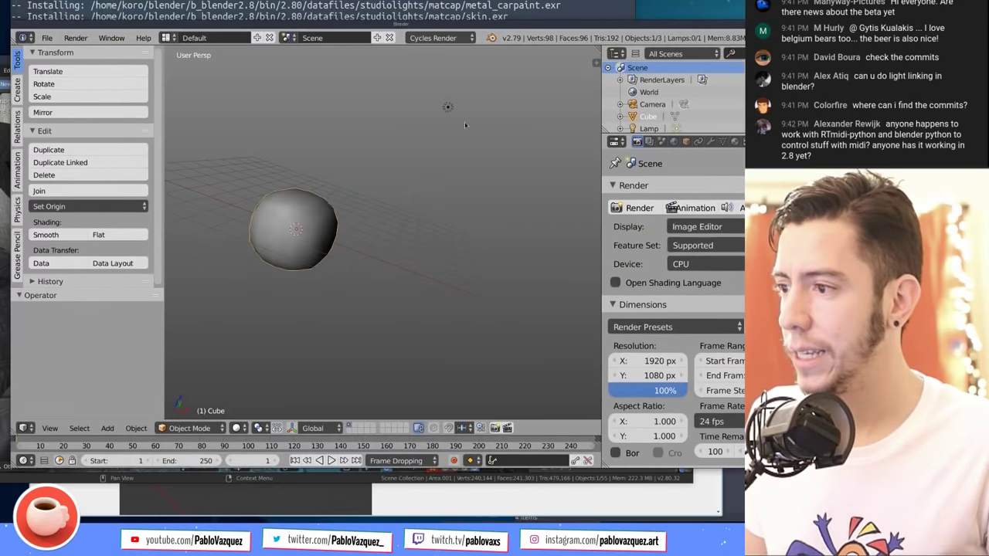
pyautogui.rightClick(447, 106)
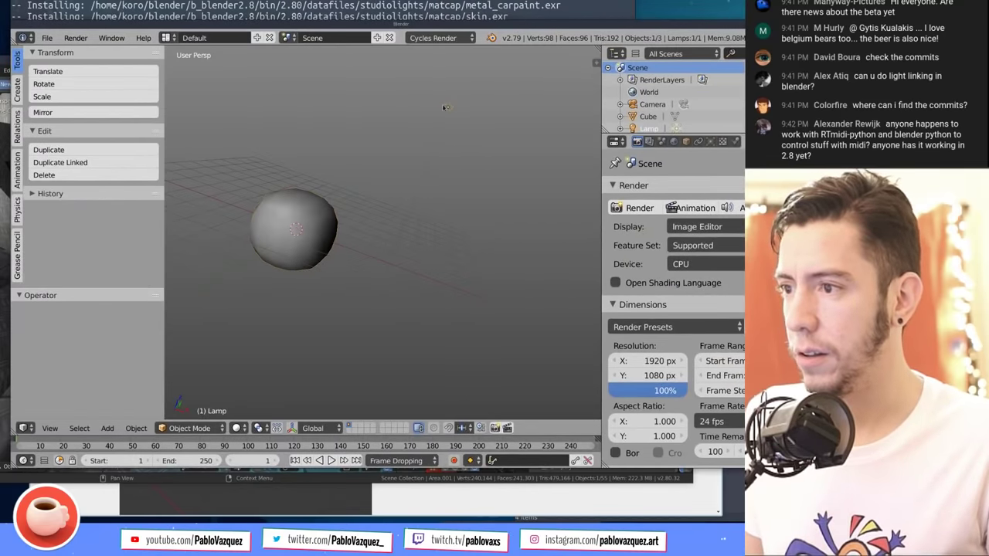
pyautogui.click(710, 141)
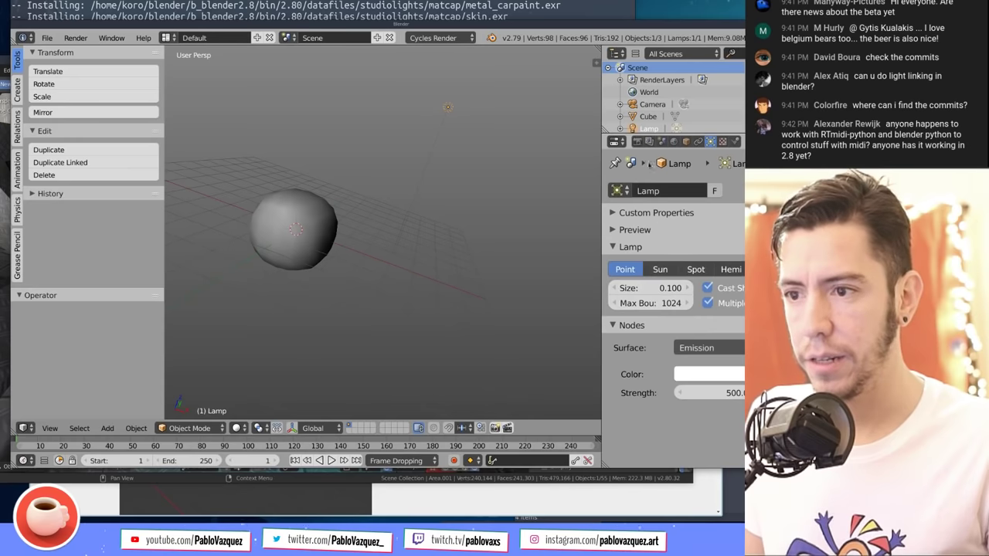
pyautogui.click(438, 37)
pyautogui.click(447, 55)
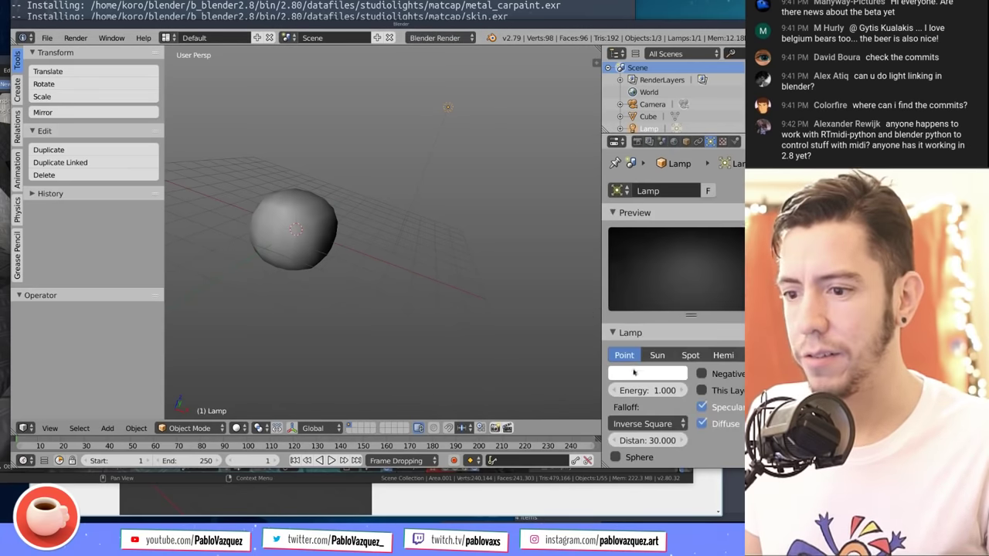
# Step: Set the lamp falloff to Custom Curve, pull the curve into a hump, then quit with Ctrl+Q
pyautogui.scroll(-5, 641, 354)
pyautogui.click(651, 260)
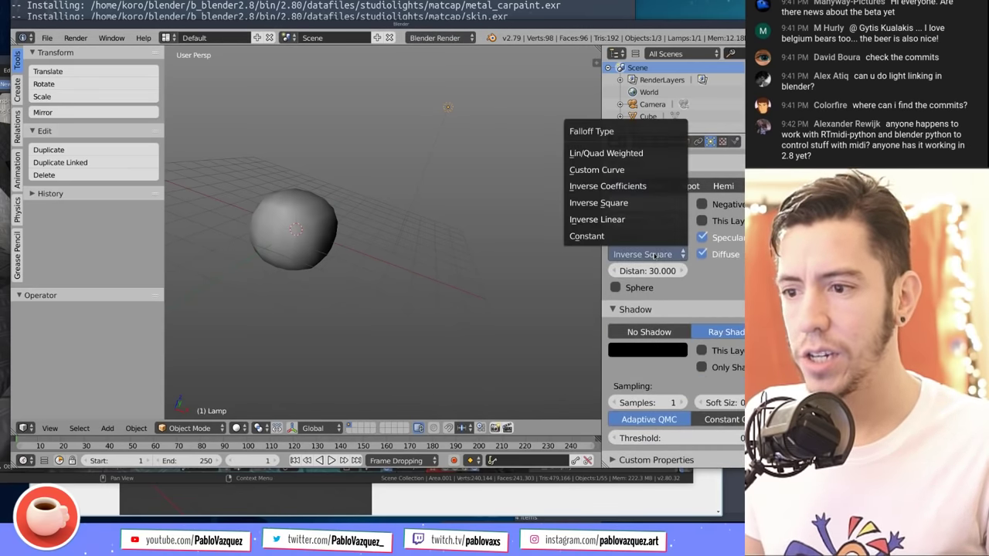
pyautogui.click(618, 170)
pyautogui.scroll(-1, 660, 359)
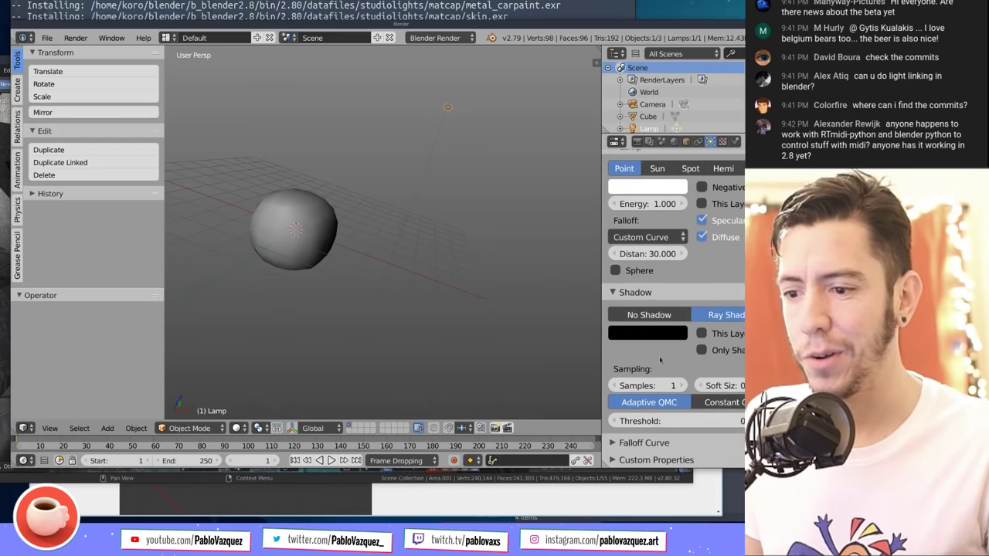
pyautogui.click(673, 445)
pyautogui.scroll(-6, 665, 402)
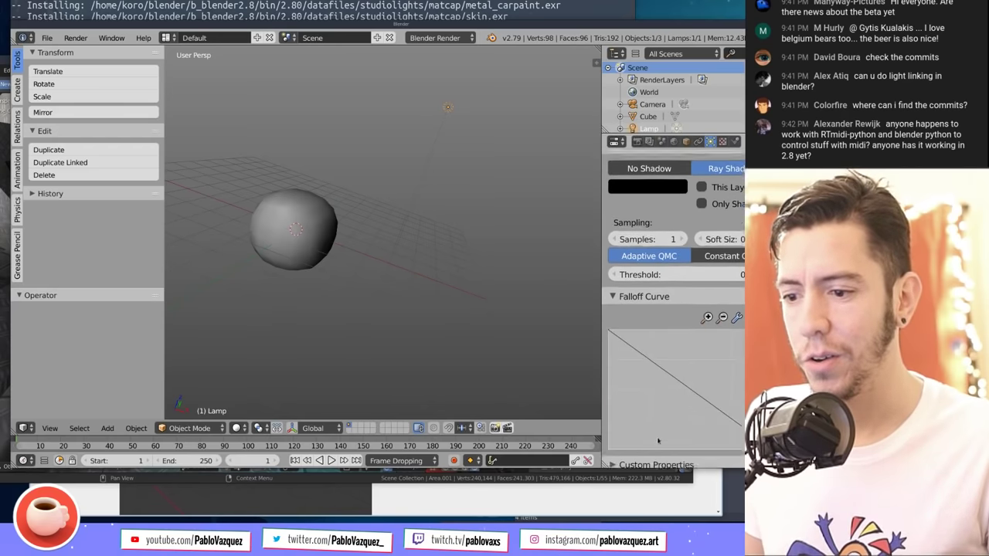
pyautogui.click(635, 366)
pyautogui.moveTo(666, 387); pyautogui.dragTo(673, 332)
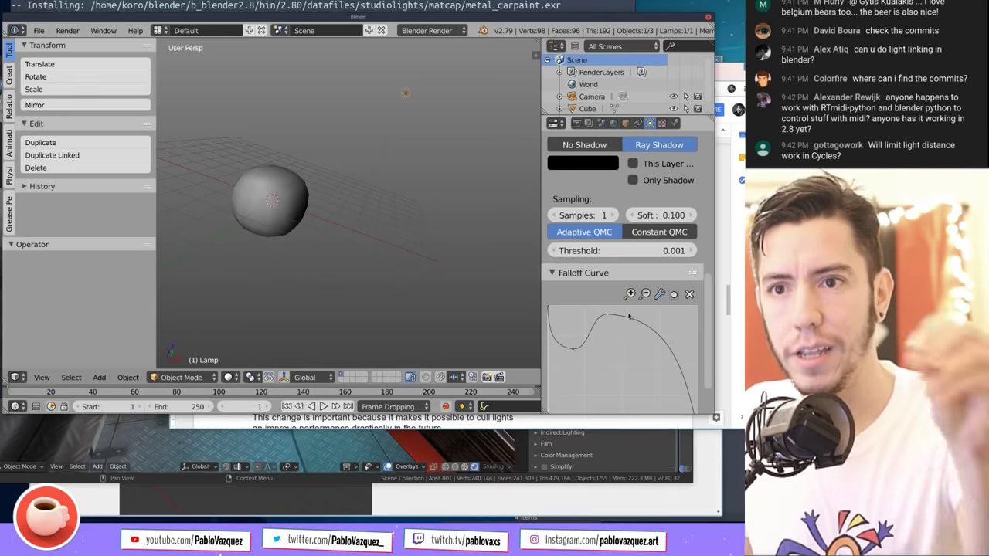
pyautogui.hotkey('ctrl', 'q')
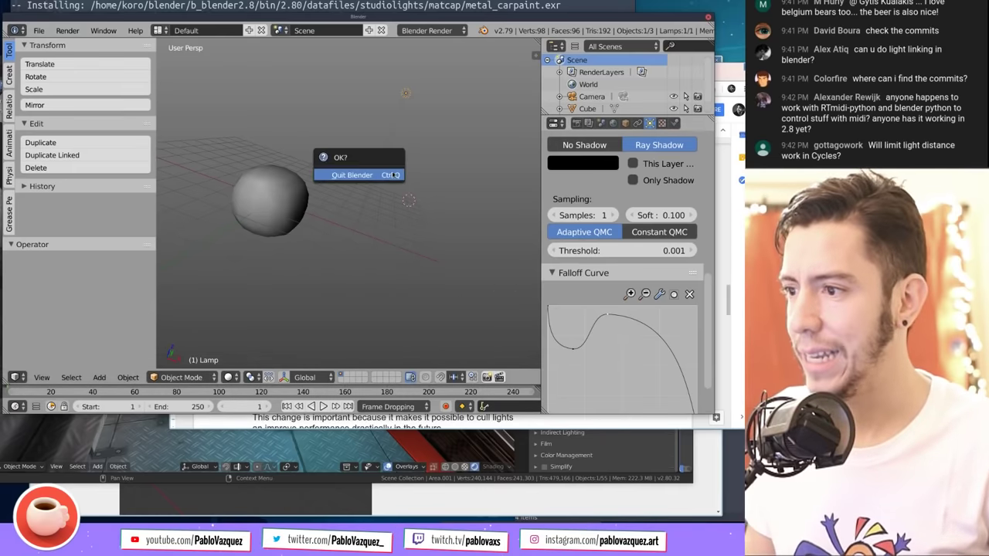
# Step: Confirm quitting Blender 2.79 and load developer.blender.org in a new, enlarged browser tab
pyautogui.click(394, 180)
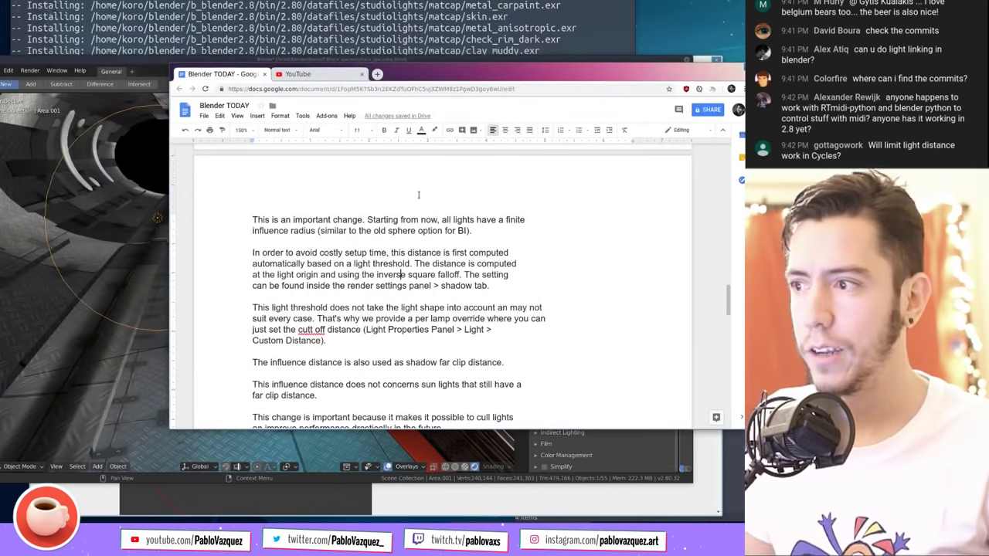
pyautogui.keyDown('alt'); pyautogui.moveTo(433, 235); pyautogui.dragTo(387, 280); pyautogui.keyUp('alt')
pyautogui.hotkey('ctrl', 't')
pyautogui.write('developer.blender.org')
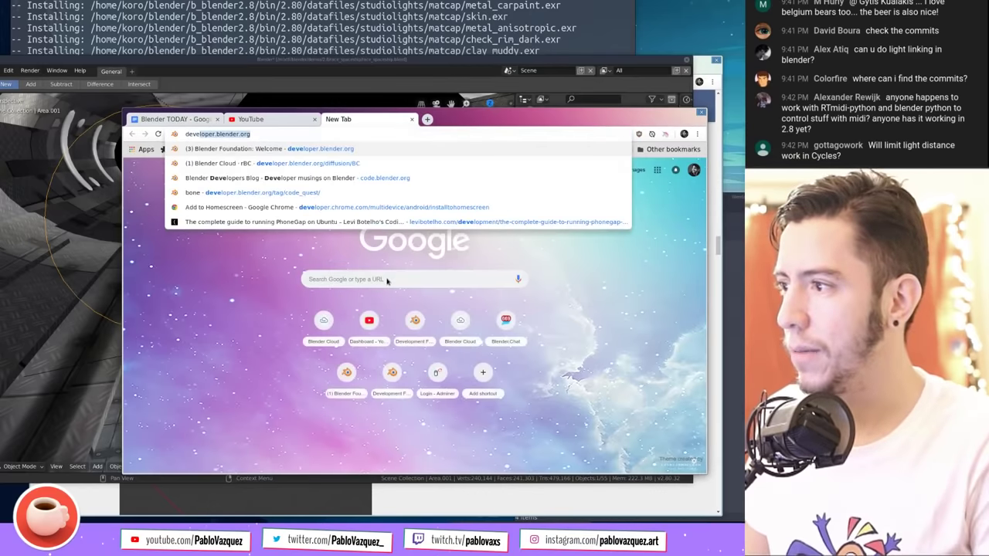
pyautogui.press('Return')
pyautogui.keyDown('alt'); pyautogui.moveTo(458, 352); pyautogui.dragTo(730, 386, button='right'); pyautogui.keyUp('alt')
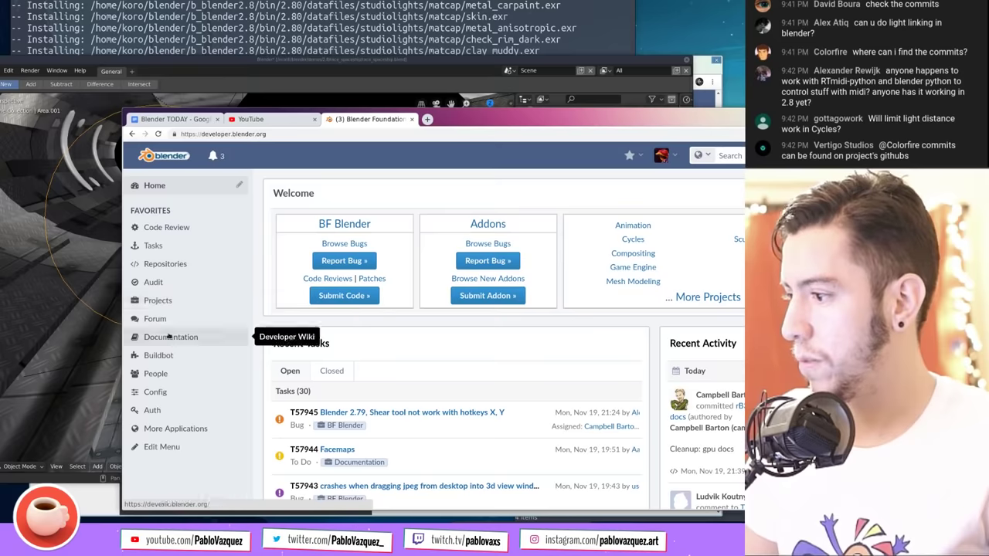
pyautogui.keyDown('alt'); pyautogui.moveTo(473, 356); pyautogui.dragTo(446, 328); pyautogui.keyUp('alt')
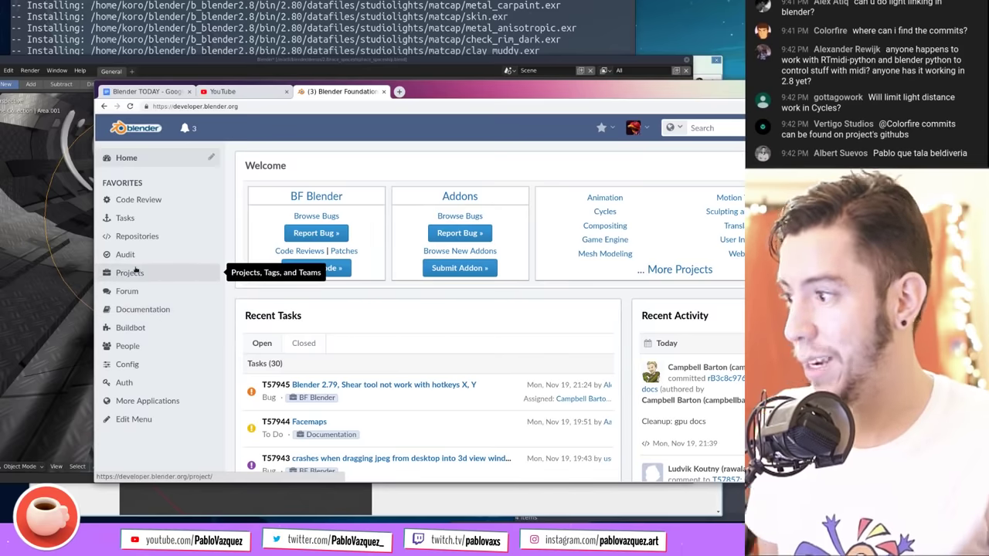
# Step: Browse the active projects, look over the BF Blender: 2.8 project page, then return to the list
pyautogui.click(132, 272)
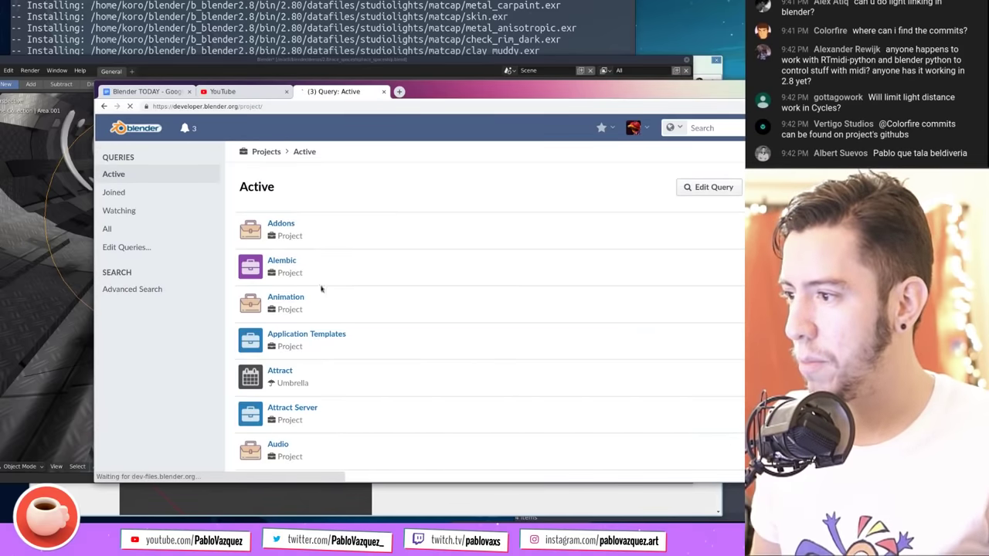
pyautogui.scroll(-3, 347, 317)
pyautogui.scroll(-2, 363, 336)
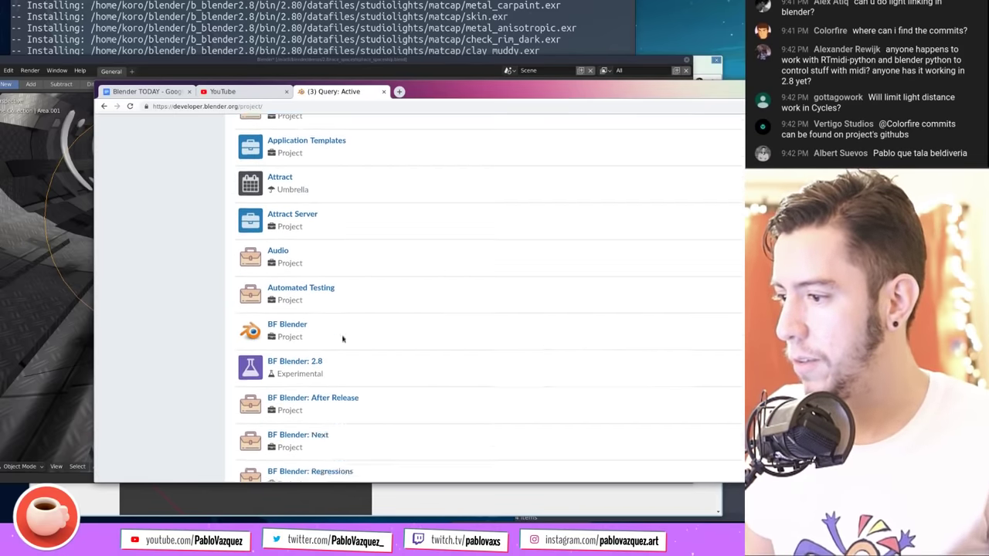
pyautogui.click(316, 343)
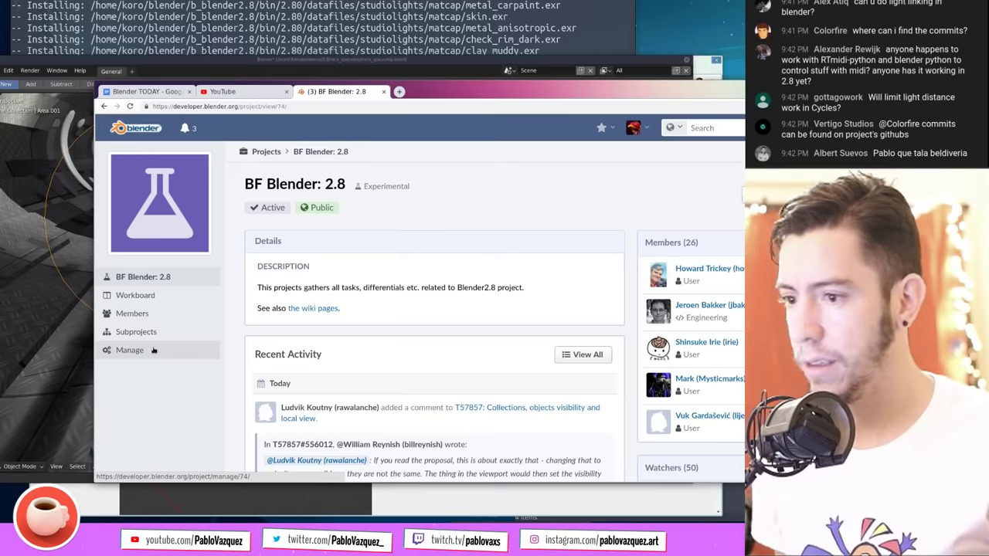
pyautogui.scroll(-4, 500, 309)
pyautogui.scroll(-6, 501, 284)
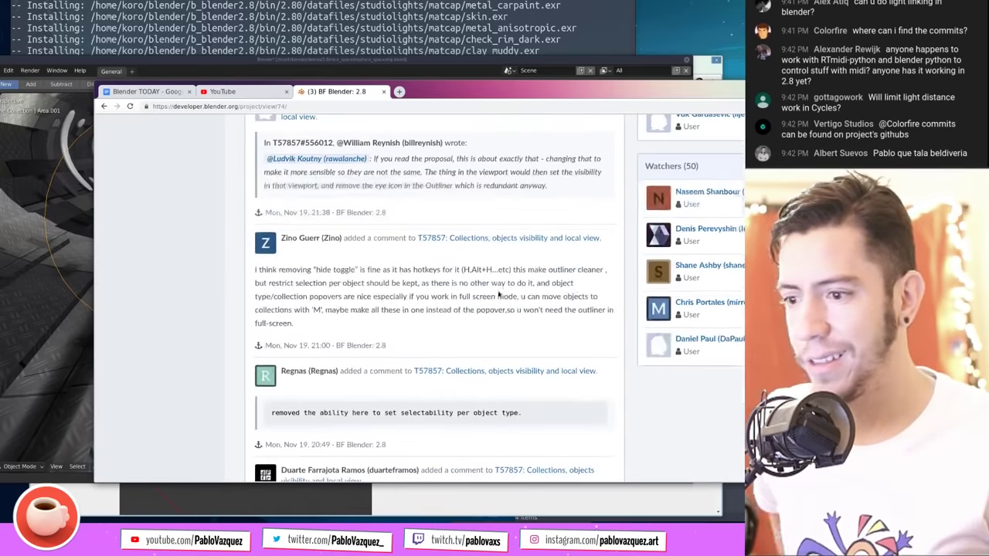
pyautogui.hotkey('alt', 'Left')
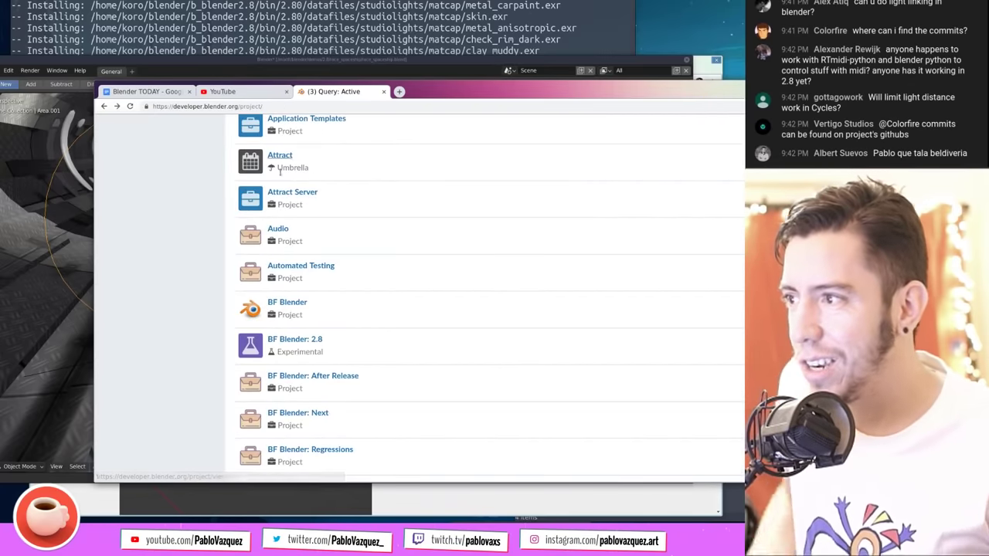
# Step: Go from the BF Blender project to its source repository branches and the blender2.8 commit history
pyautogui.click(288, 302)
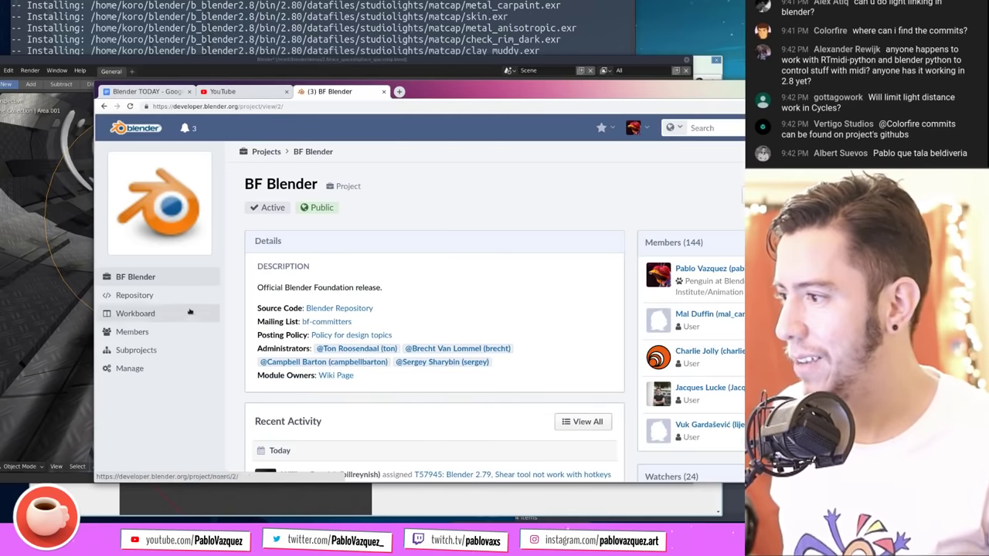
pyautogui.click(138, 298)
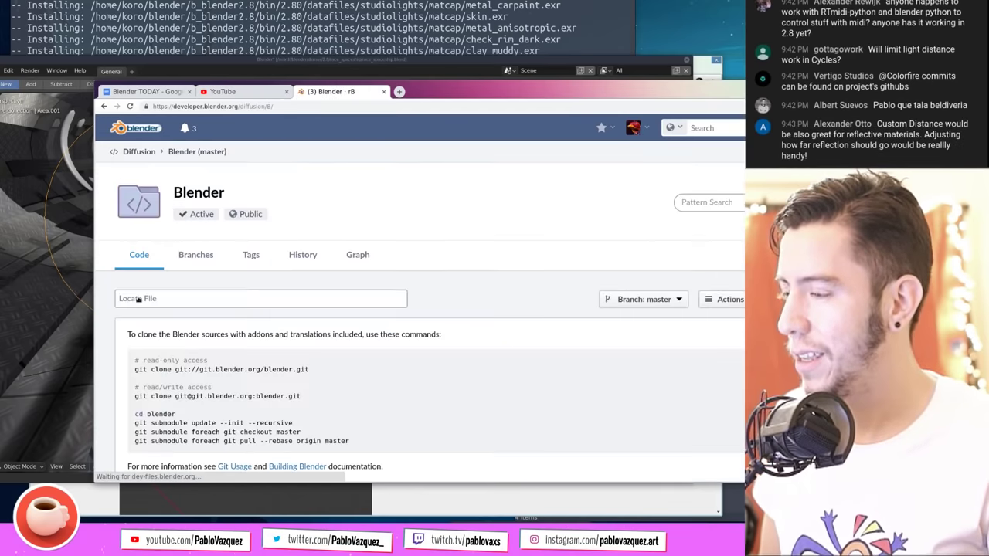
pyautogui.click(199, 257)
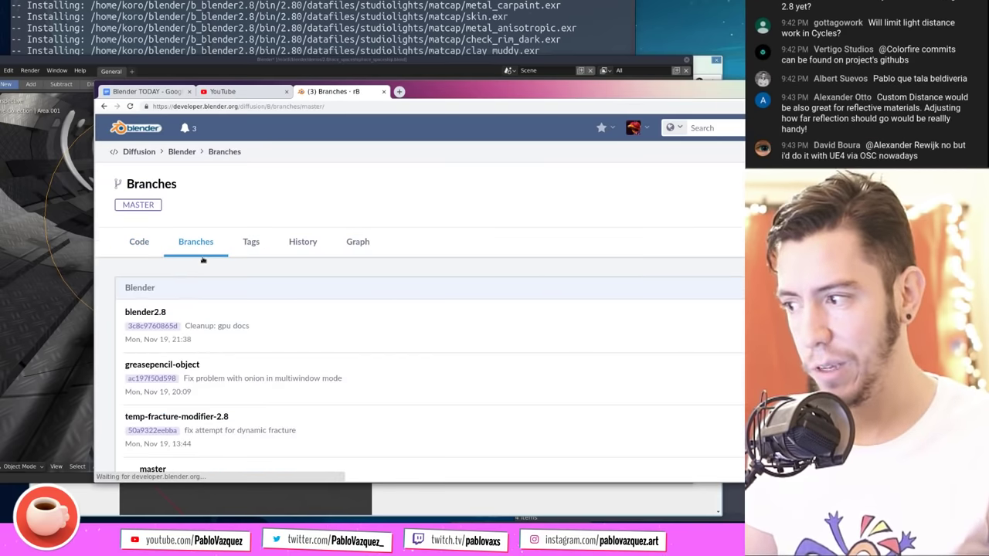
pyautogui.click(156, 313)
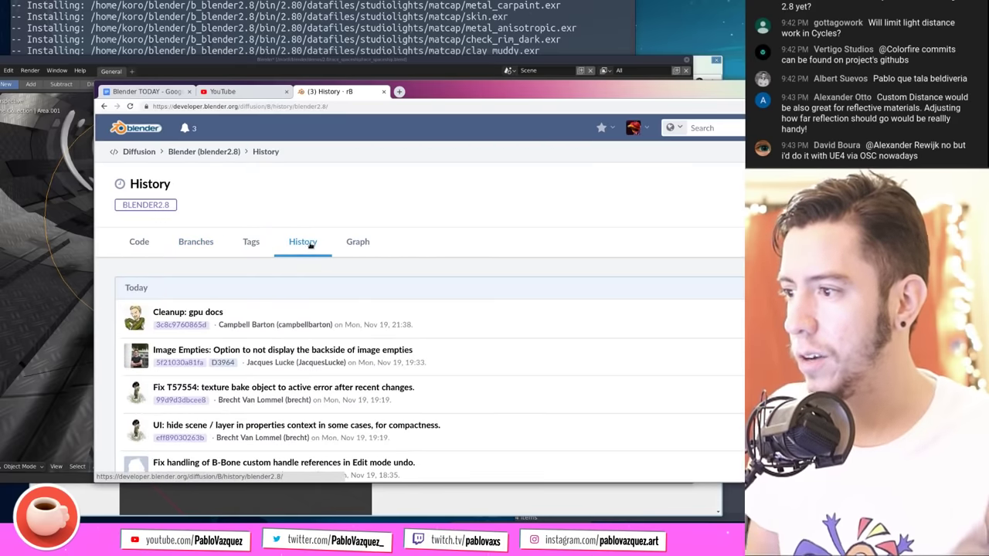
pyautogui.keyDown('alt'); pyautogui.moveTo(711, 128); pyautogui.dragTo(657, 69); pyautogui.keyUp('alt')
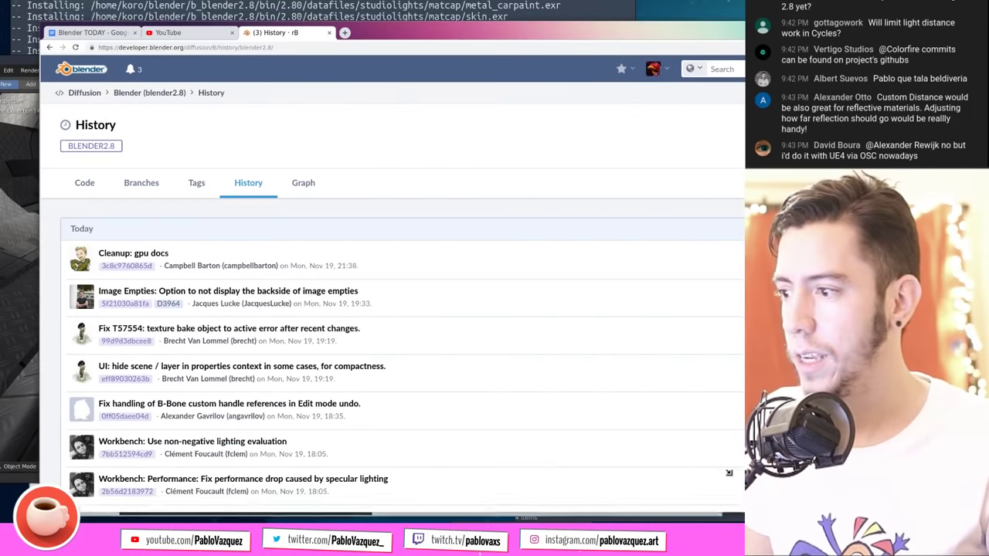
pyautogui.scroll(-2, 380, 200)
pyautogui.scroll(-5, 380, 200)
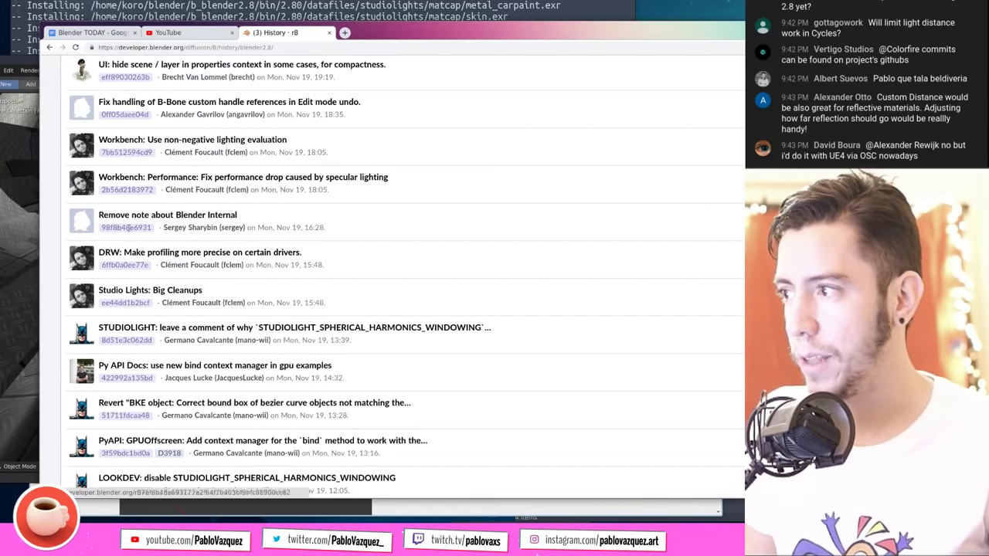
pyautogui.scroll(-2, 247, 178)
pyautogui.scroll(9, 239, 194)
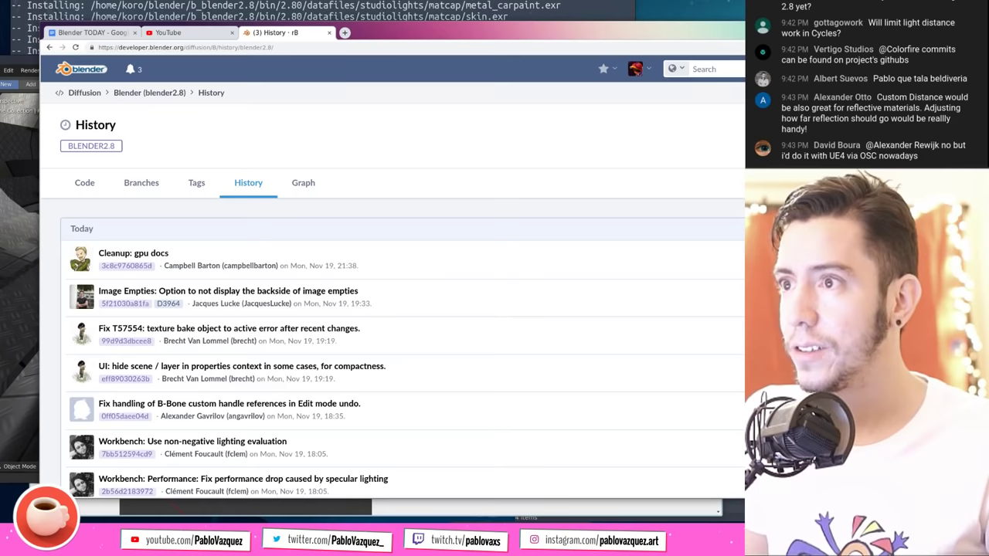
pyautogui.scroll(-12, 354, 265)
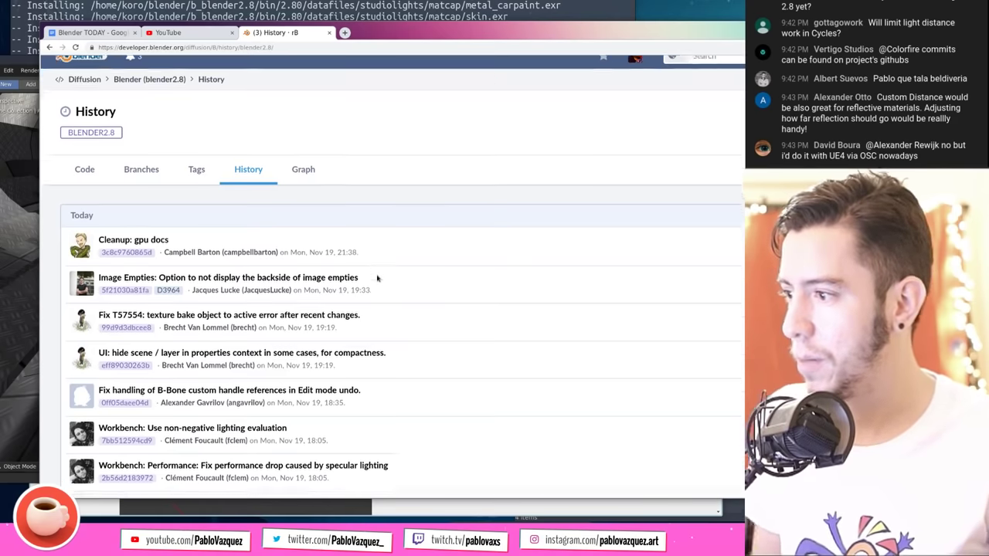
pyautogui.scroll(-6, 386, 292)
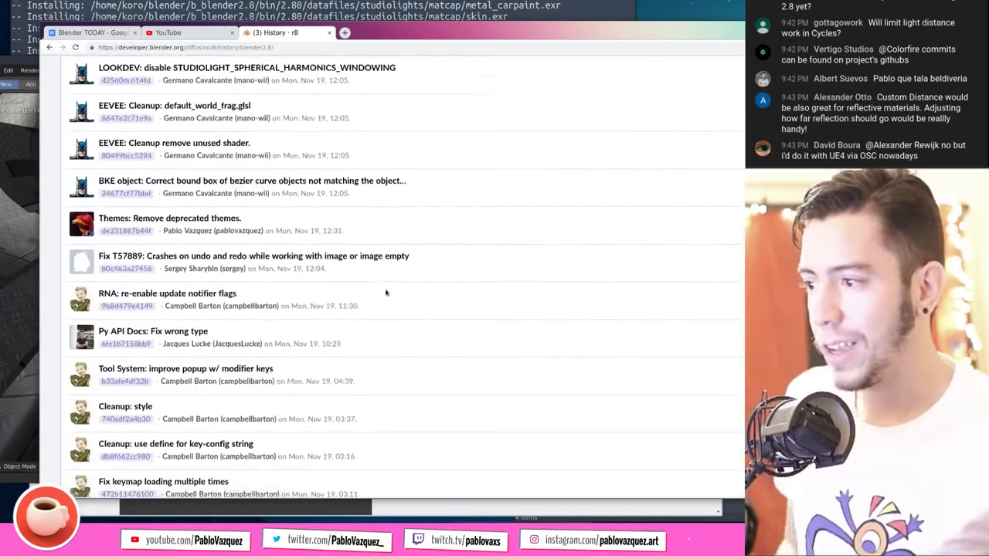
pyautogui.scroll(3, 68, 275)
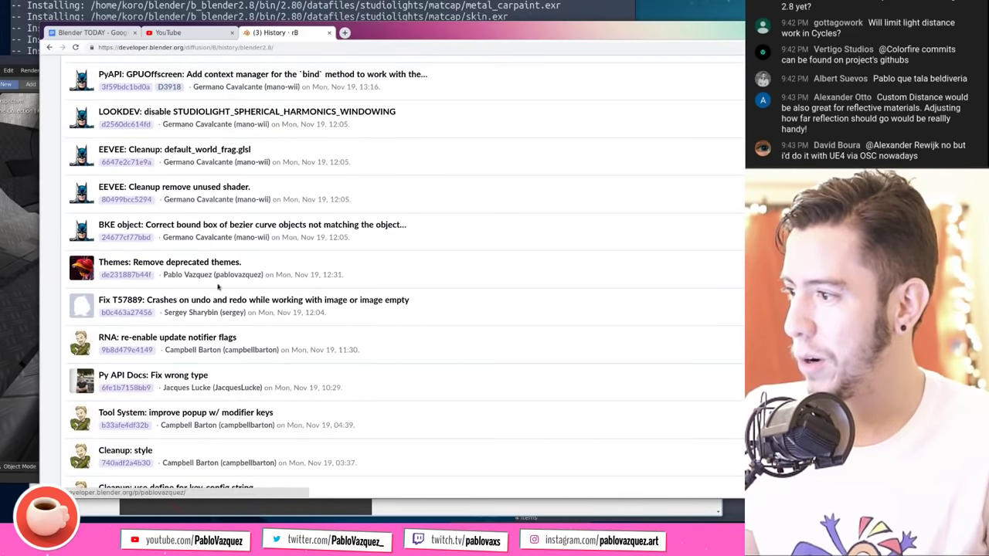
pyautogui.scroll(-3, 448, 355)
pyautogui.scroll(-4, 535, 387)
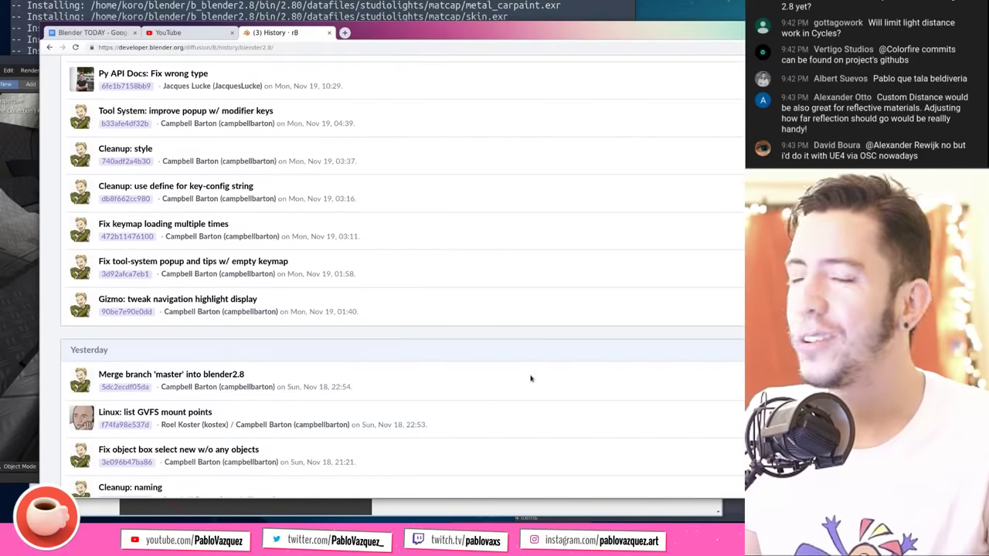
pyautogui.scroll(-4, 390, 350)
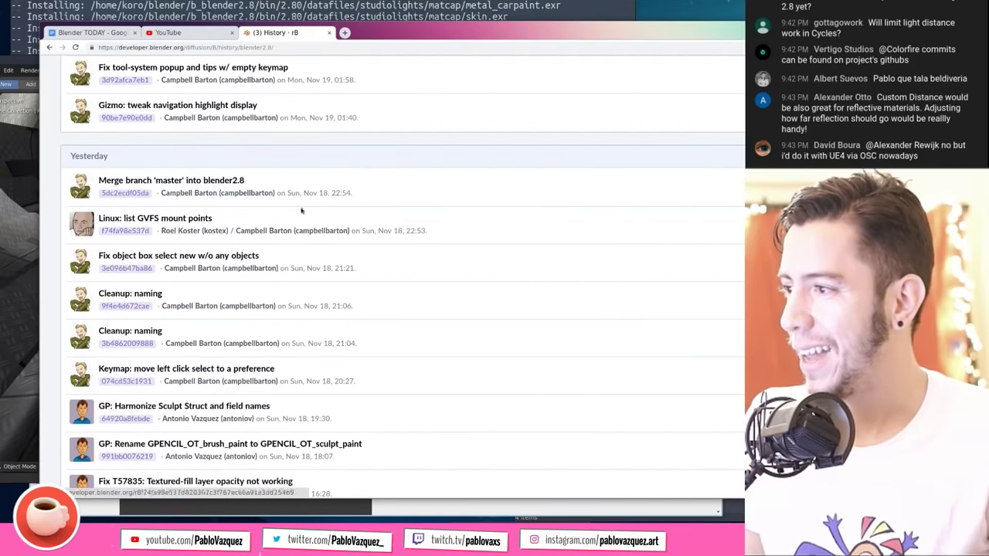
pyautogui.scroll(-2, 165, 185)
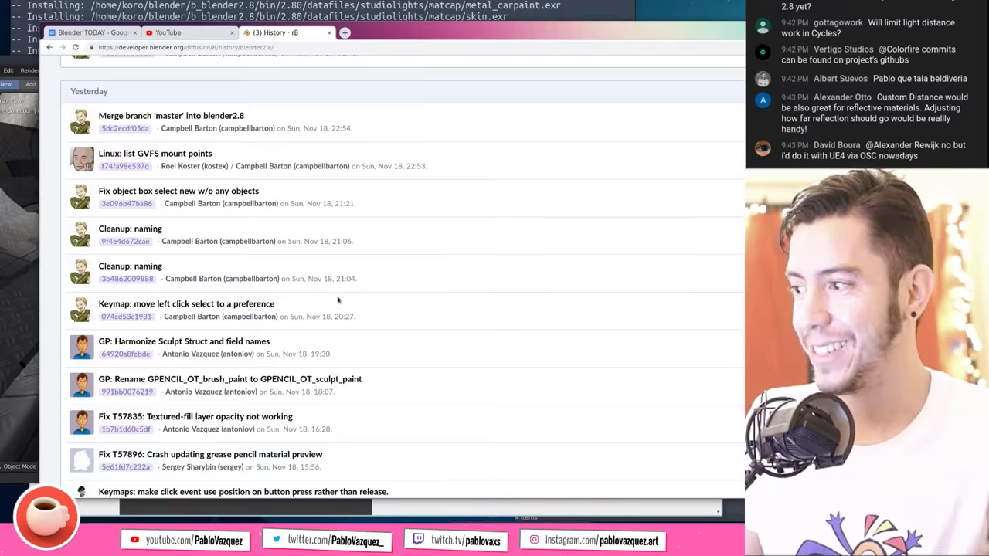
pyautogui.scroll(-3, 220, 244)
pyautogui.scroll(-3, 220, 244)
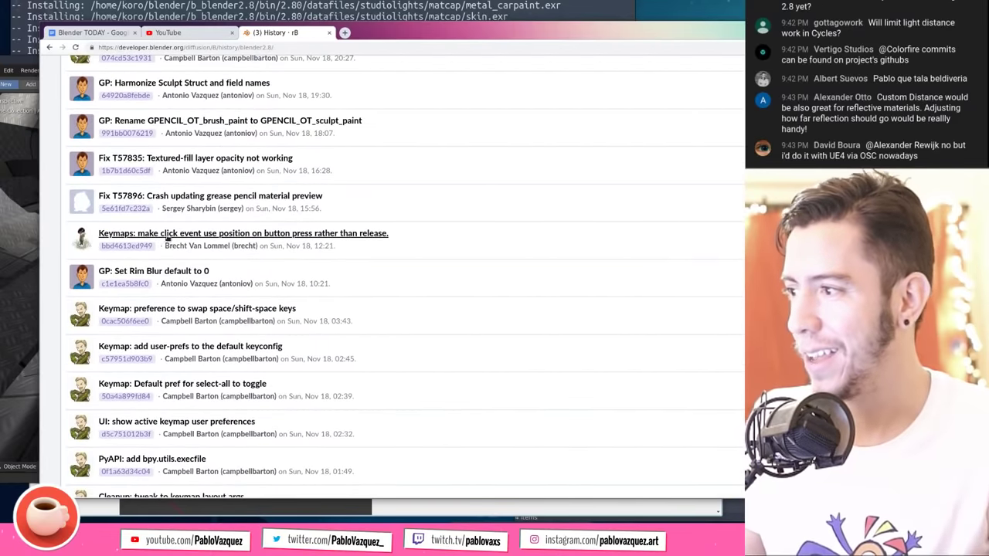
pyautogui.scroll(-1, 189, 253)
pyautogui.scroll(-5, 189, 253)
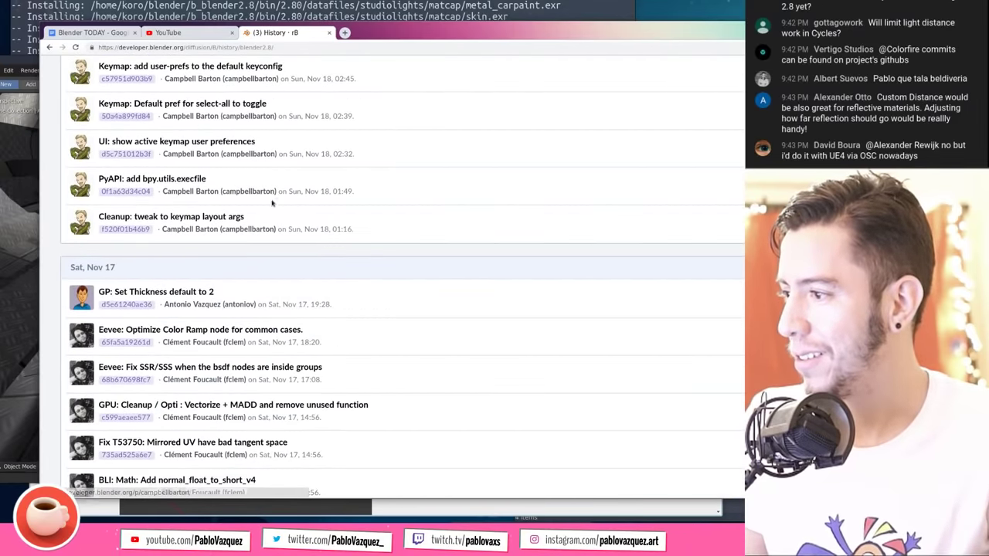
pyautogui.scroll(-1, 209, 194)
pyautogui.scroll(-1, 209, 194)
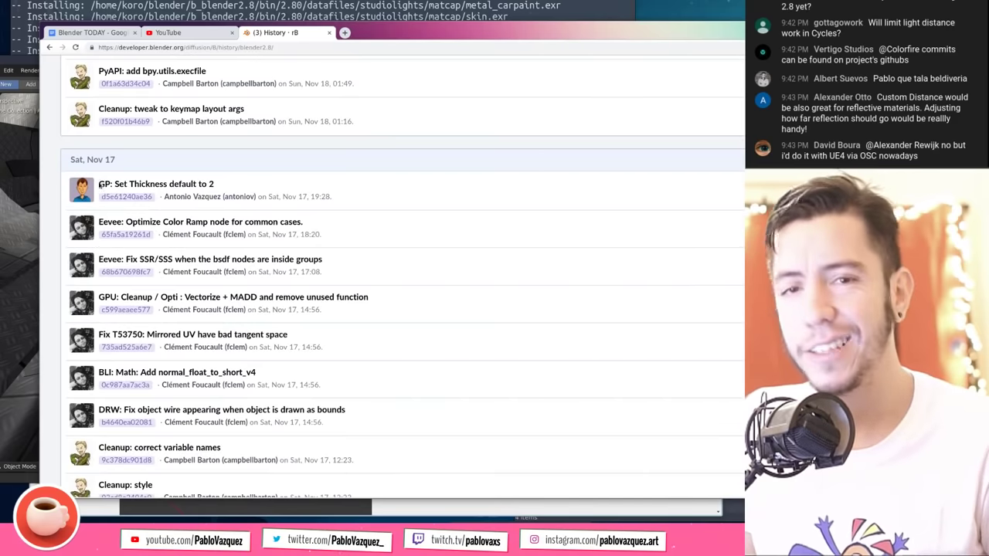
pyautogui.scroll(-4, 338, 274)
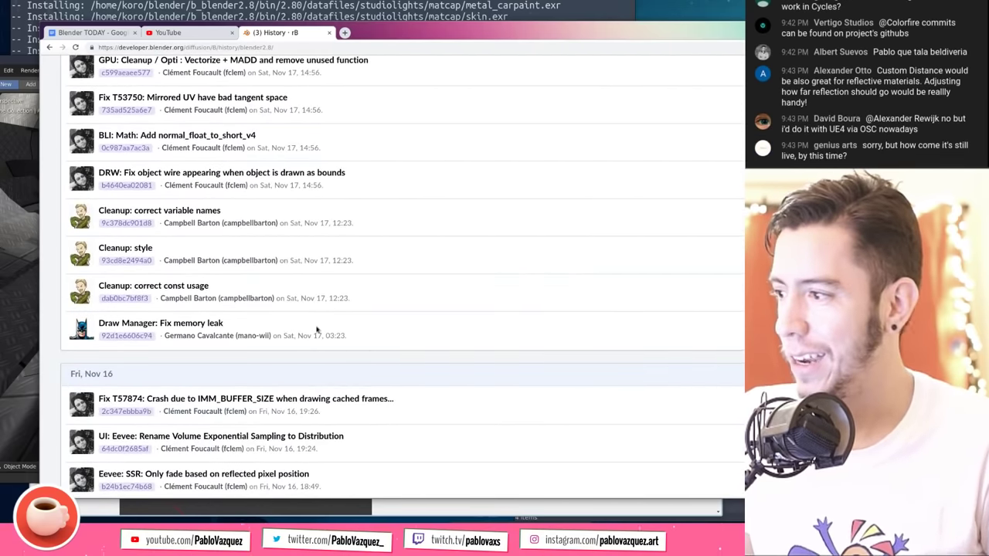
pyautogui.scroll(-10, 316, 330)
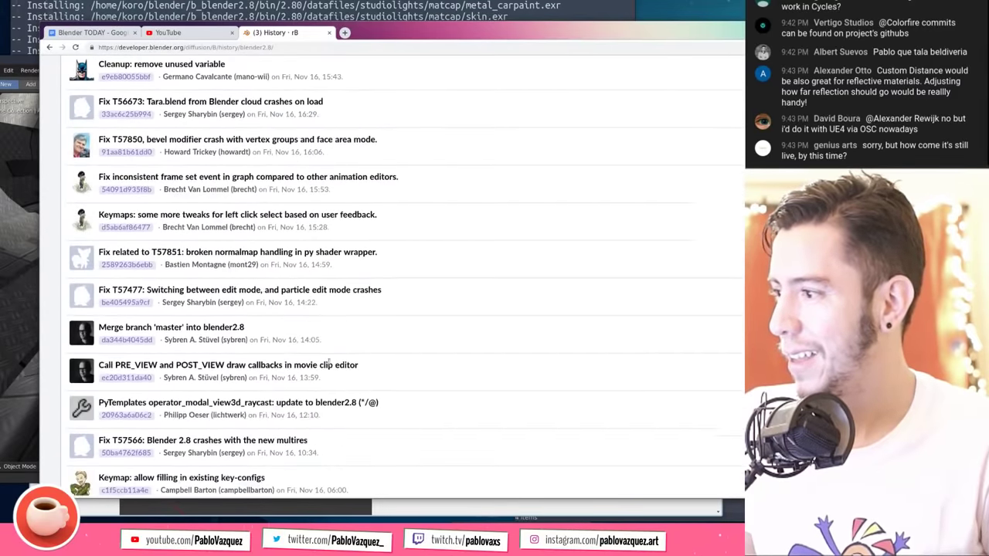
pyautogui.scroll(20, 330, 363)
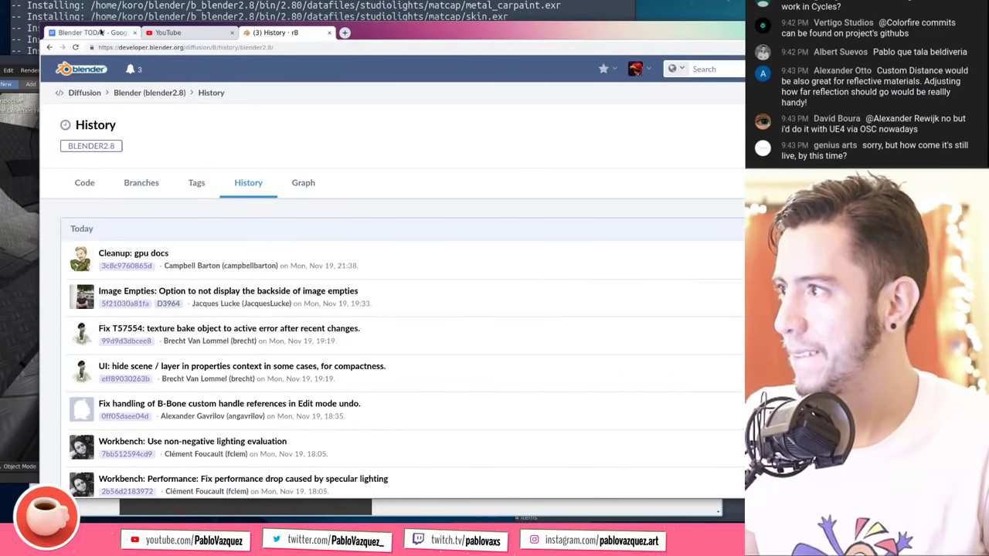
pyautogui.click(101, 32)
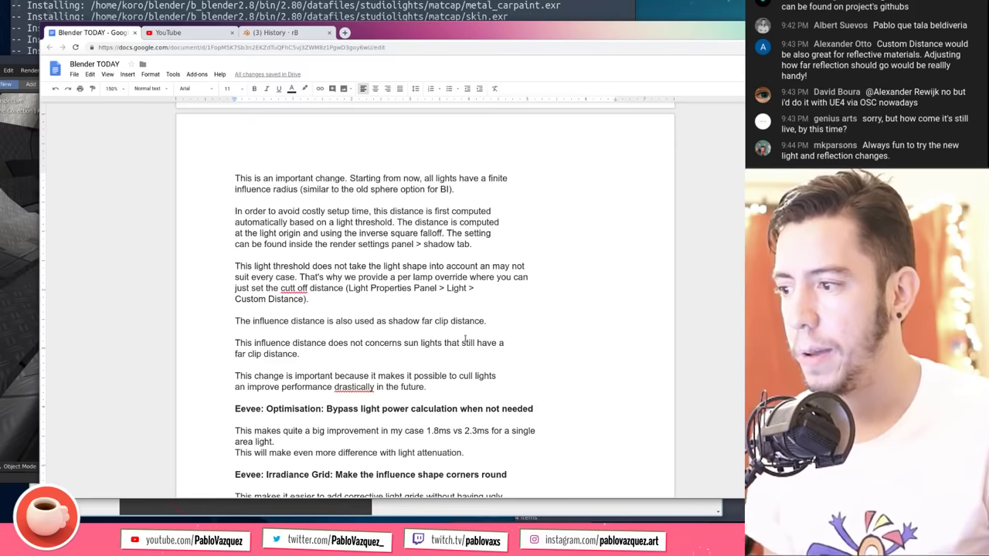
# Step: Scroll through the Eevee lighting notes in Blender TODAY, then switch back to Blender's spaceship scene
pyautogui.scroll(-3, 391, 313)
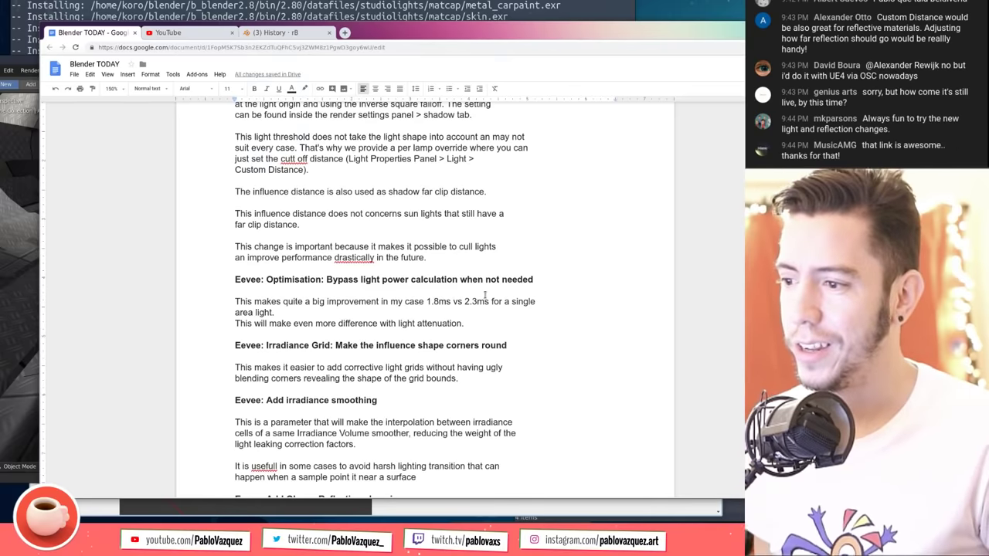
pyautogui.scroll(-3, 571, 346)
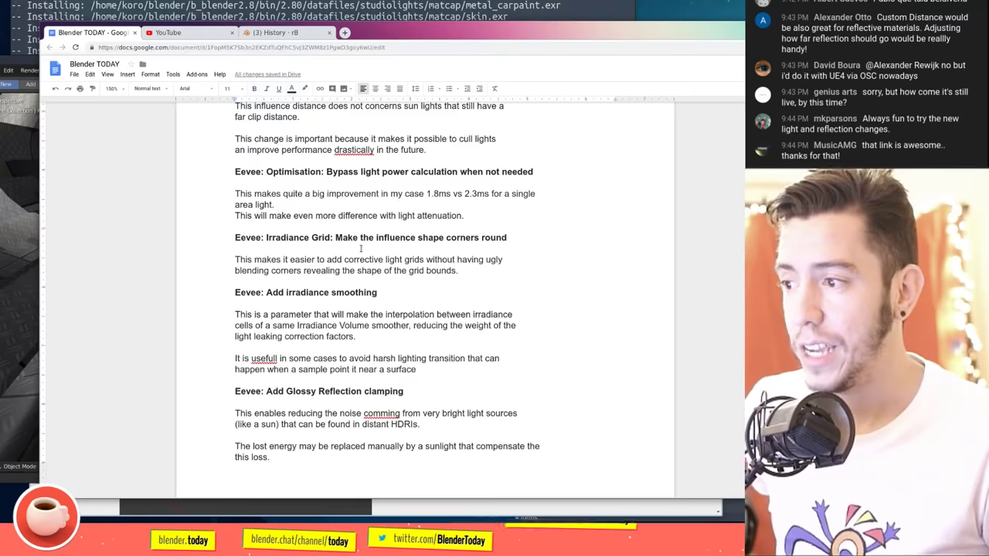
pyautogui.scroll(2, 307, 357)
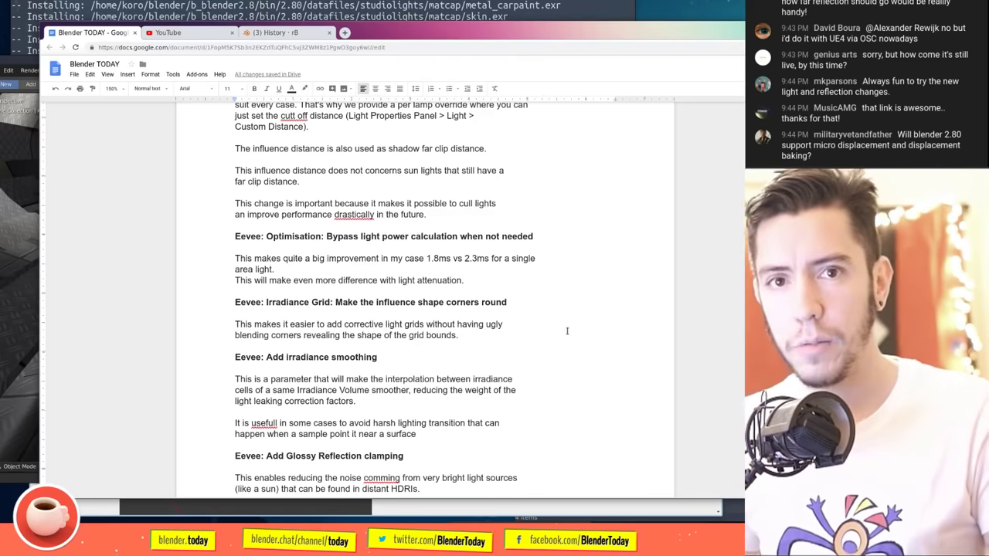
pyautogui.hotkey('alt', 'Tab')
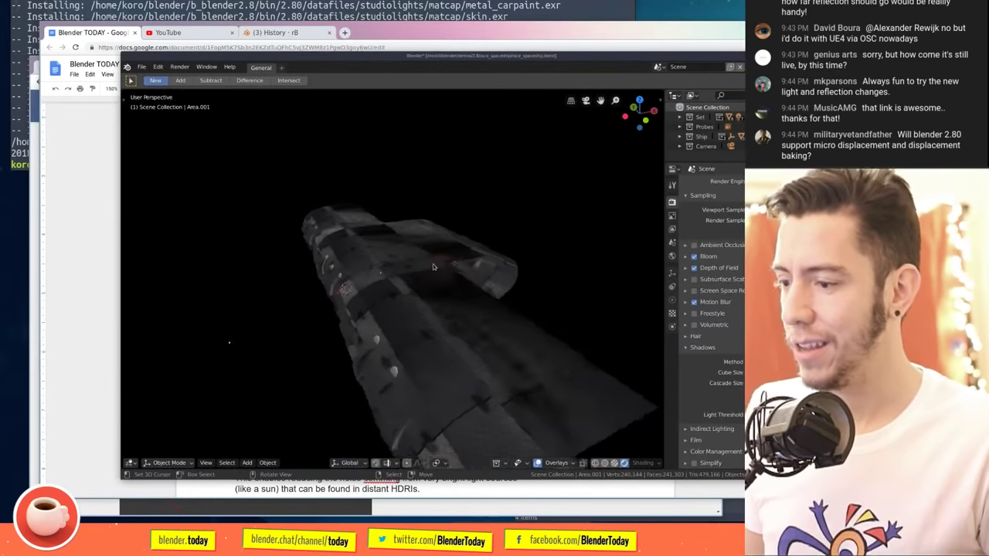
# Step: Start a new General file, delete the default objects and add an irradiance volume
pyautogui.hotkey('ctrl', 'n')
pyautogui.click(409, 269)
pyautogui.press('a')
pyautogui.press('Delete')
pyautogui.hotkey('shift', 'a')
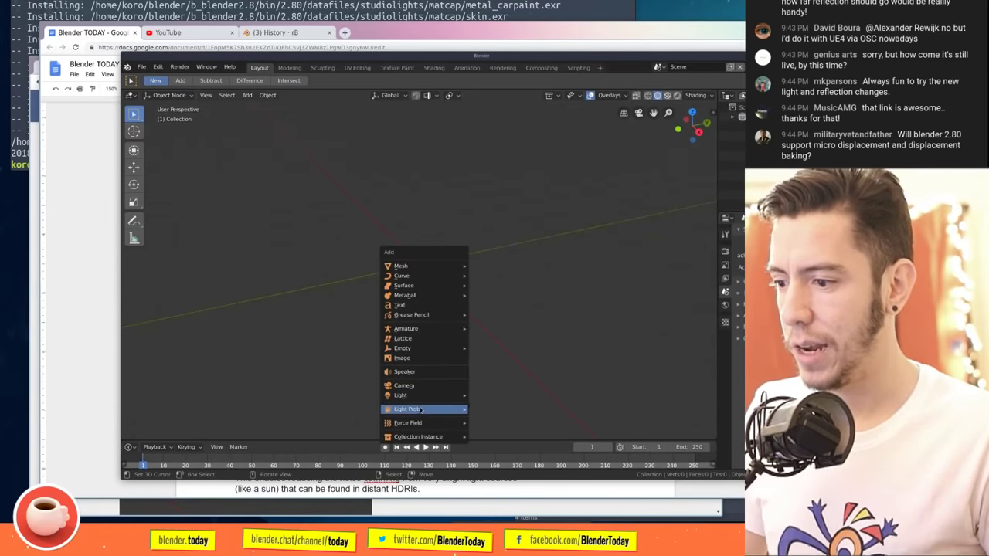
pyautogui.moveTo(422, 410)
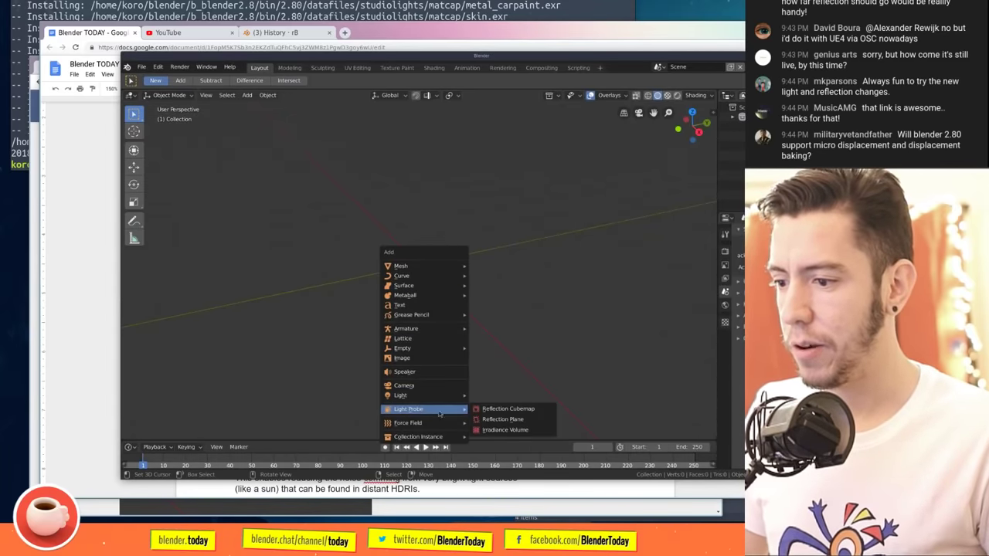
pyautogui.click(515, 430)
# Step: Duplicate the irradiance volume about 2.6 m along X, select both, and return to the changelog
pyautogui.keyDown('alt'); pyautogui.moveTo(648, 282); pyautogui.dragTo(559, 268); pyautogui.keyUp('alt')
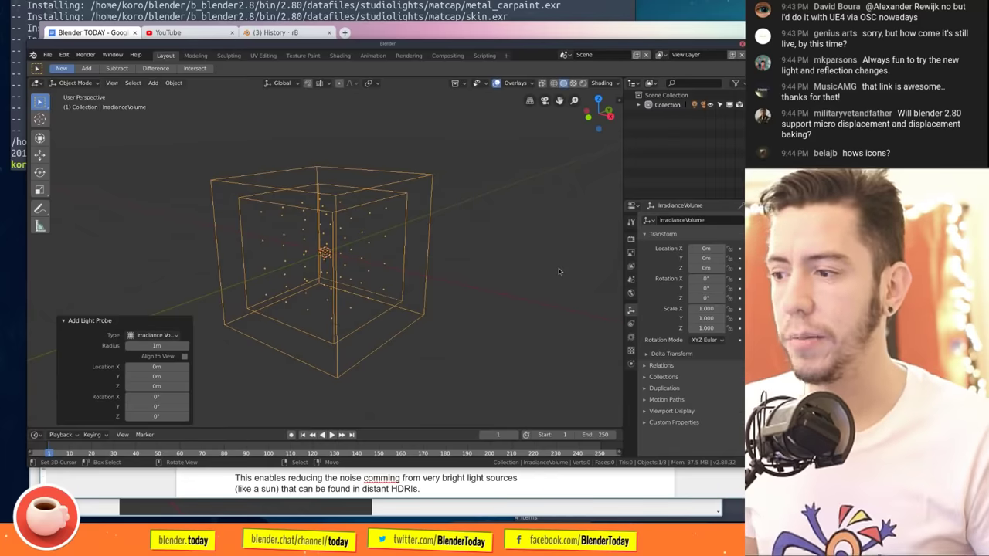
pyautogui.moveTo(432, 254); pyautogui.dragTo(411, 225, button='middle')
pyautogui.hotkey('shift', 'd')
pyautogui.press('x')
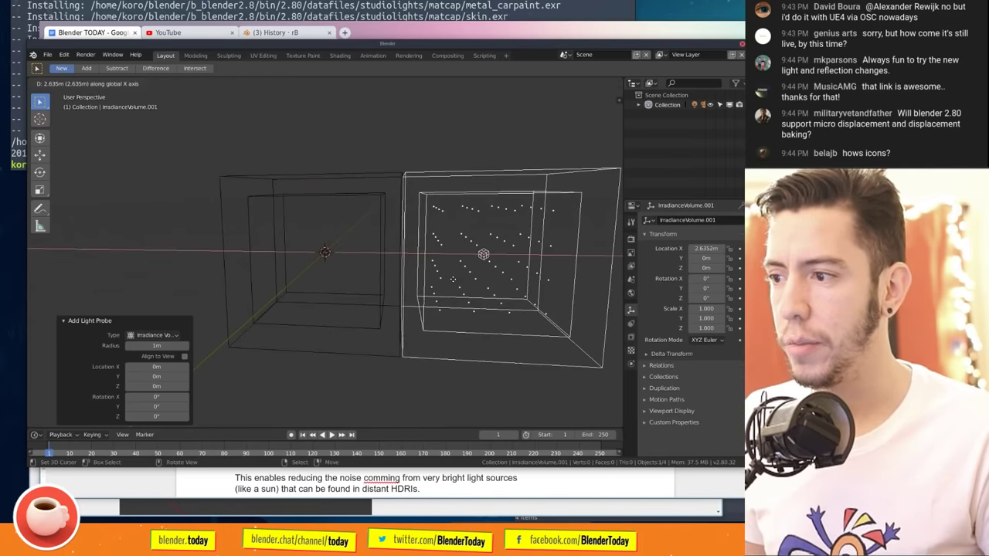
pyautogui.click(418, 262)
pyautogui.moveTo(300, 235); pyautogui.dragTo(391, 218, button='middle')
pyautogui.keyDown('shift'); pyautogui.click(313, 255); pyautogui.keyUp('shift')
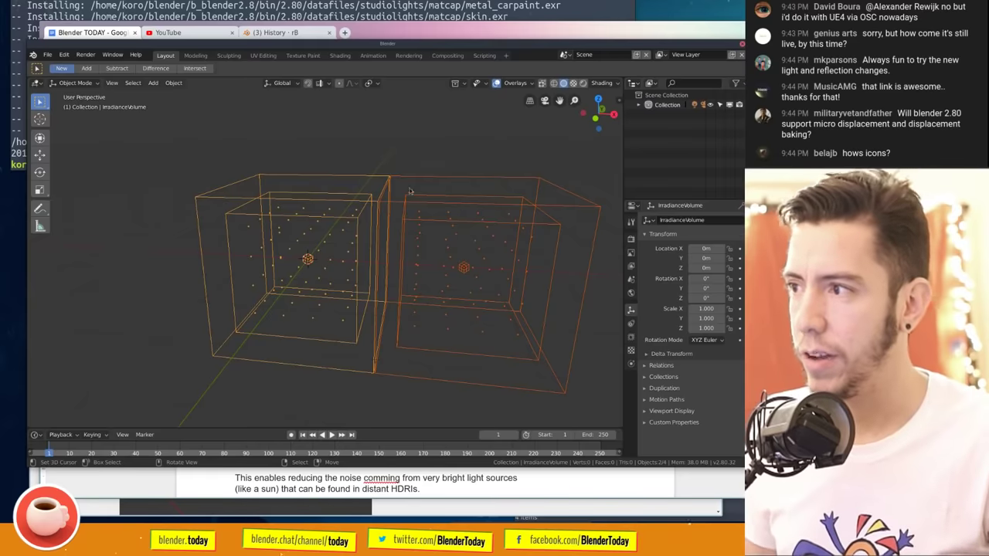
pyautogui.keyDown('alt'); pyautogui.moveTo(391, 218); pyautogui.dragTo(371, 211); pyautogui.keyUp('alt')
pyautogui.hotkey('alt', 'Tab')
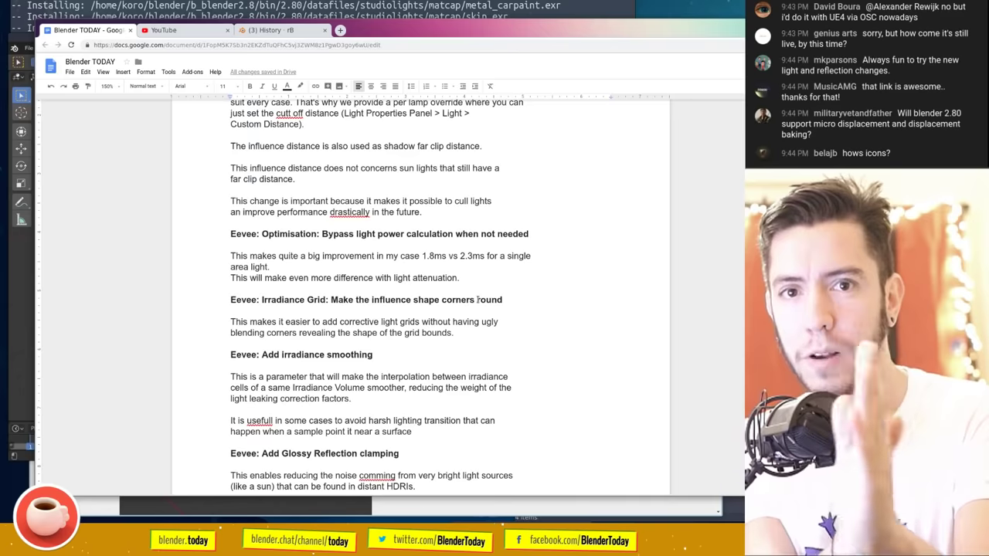
# Step: Correct 'comming' to 'coming' in the glossy reflection clamping note, then scroll to Filter Quality
pyautogui.click(353, 355)
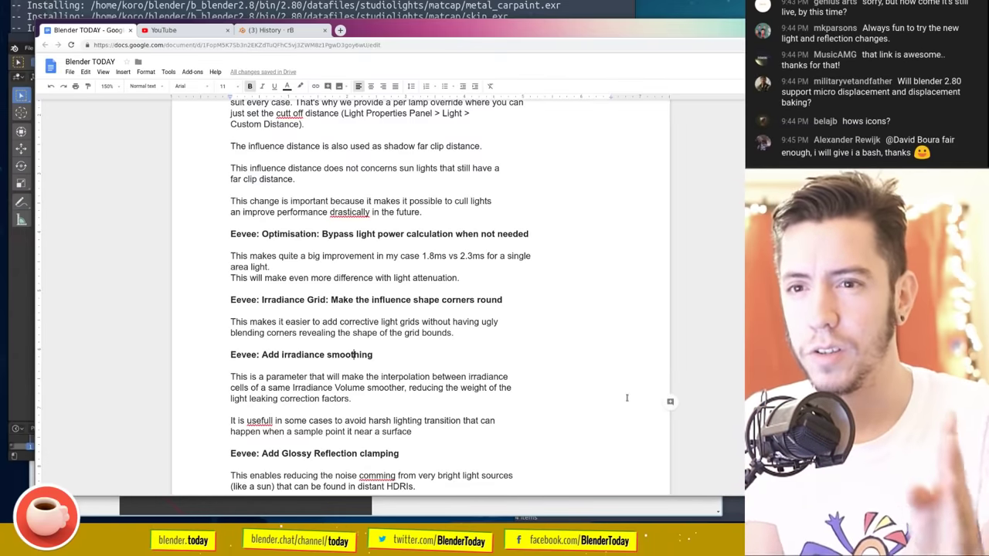
pyautogui.scroll(-5, 610, 324)
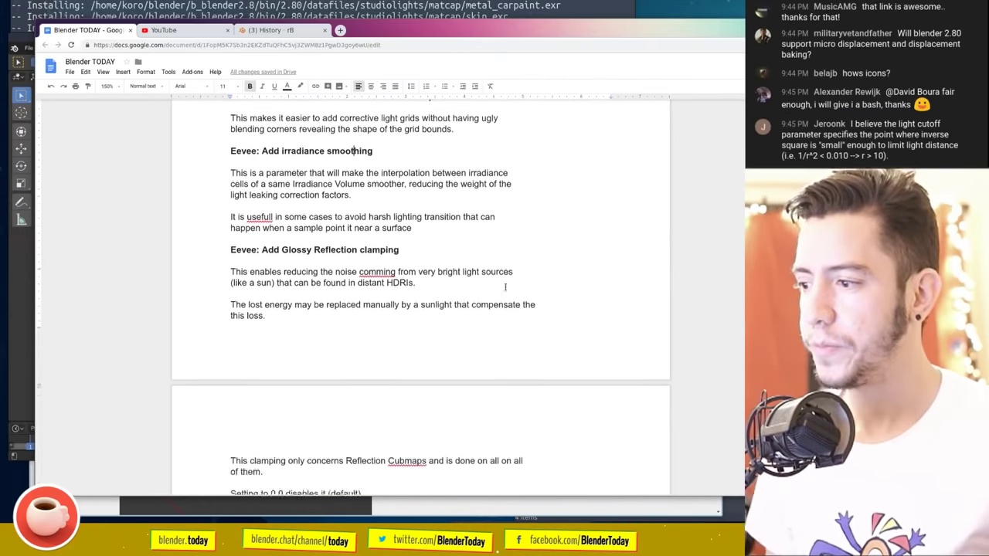
pyautogui.scroll(-1, 505, 286)
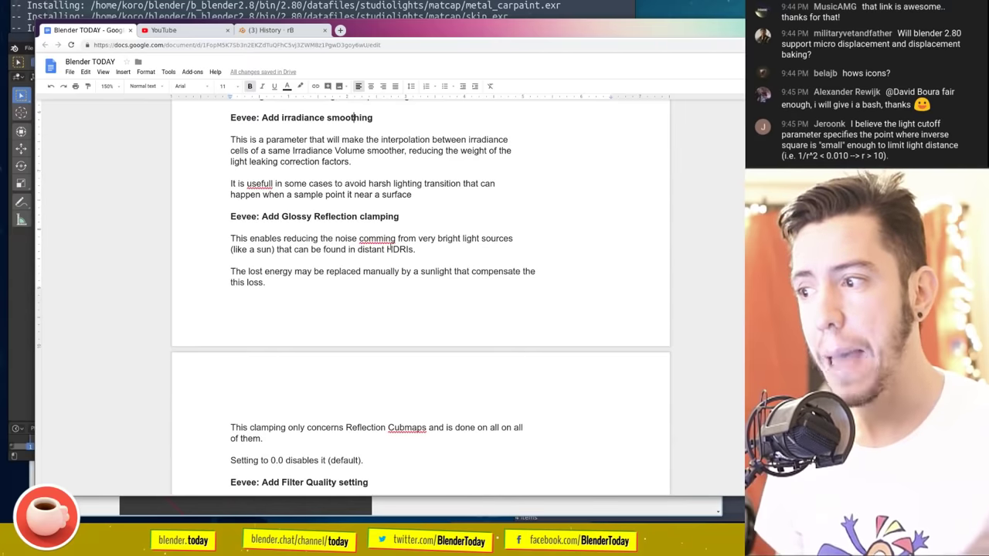
pyautogui.click(380, 238)
pyautogui.press('BackSpace')
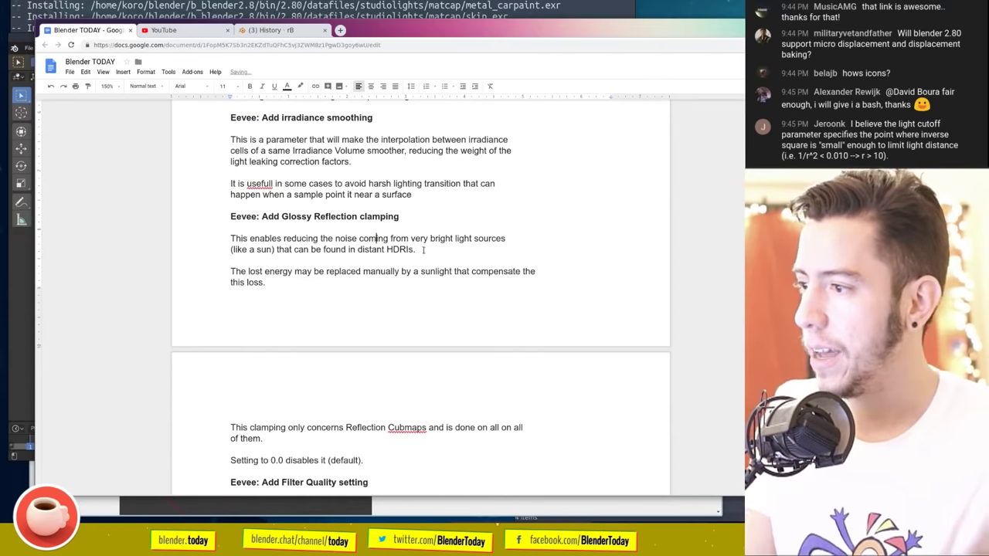
pyautogui.moveTo(431, 250); pyautogui.dragTo(437, 255)
pyautogui.click(445, 246)
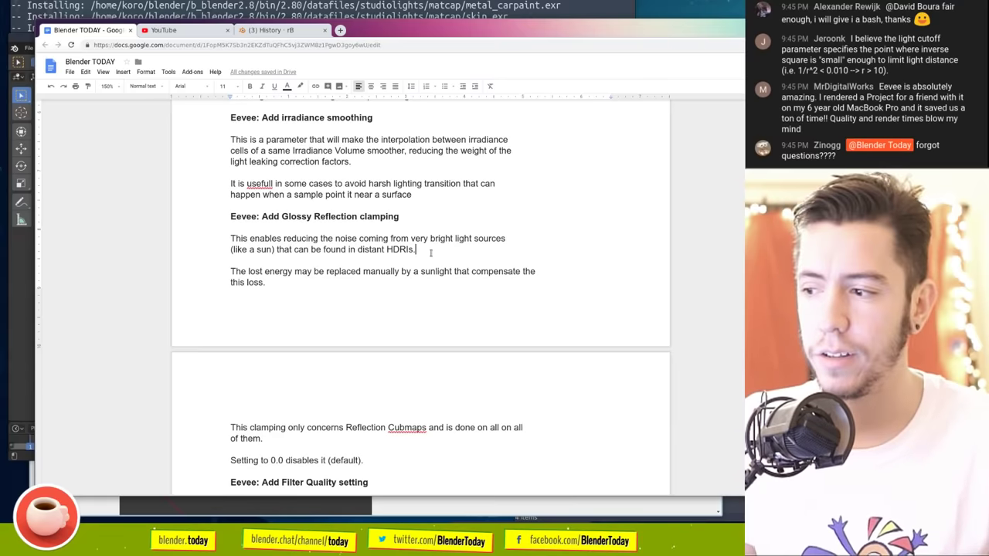
pyautogui.scroll(-5, 450, 241)
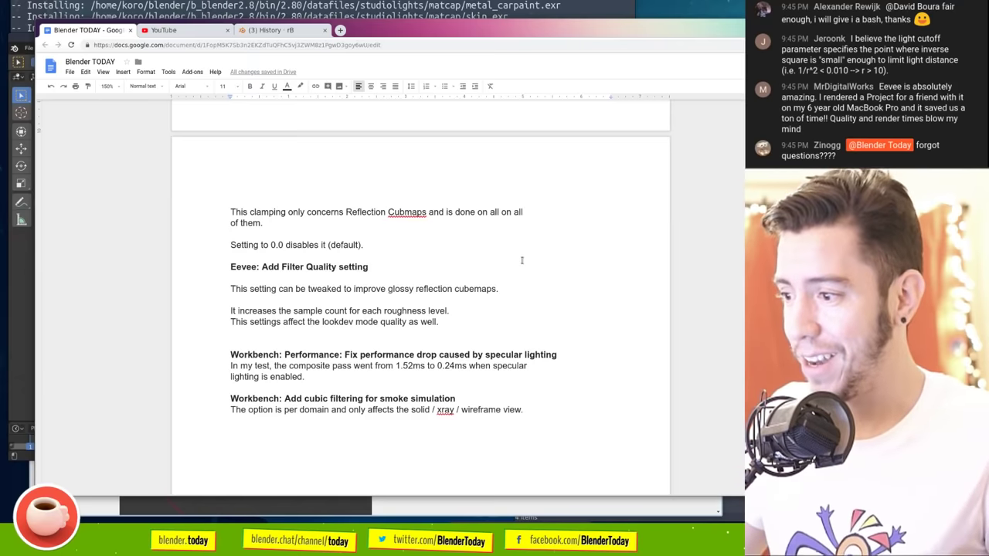
# Step: Scroll to the Workbench cubic smoke filtering note, lower the document window and show all windows
pyautogui.scroll(-1, 517, 269)
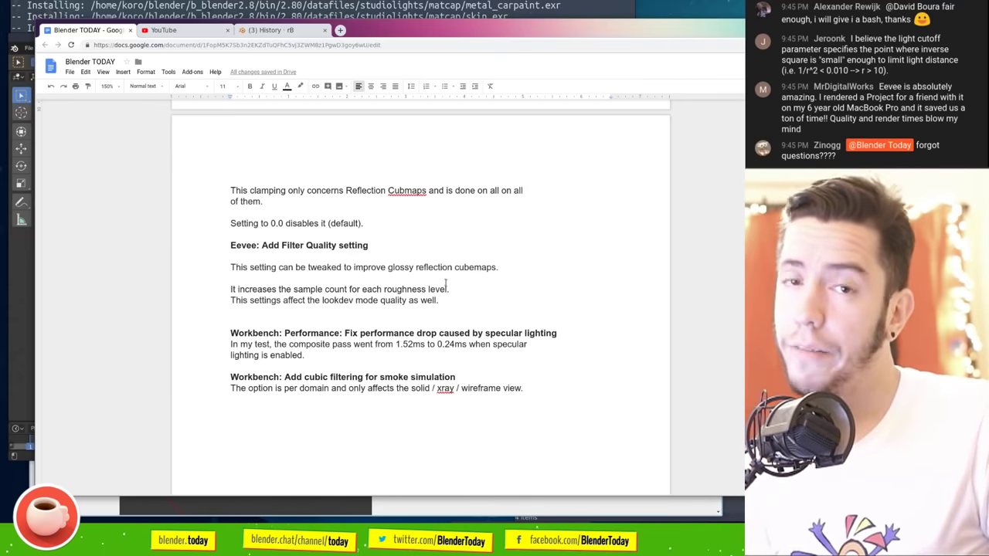
pyautogui.scroll(-1, 470, 321)
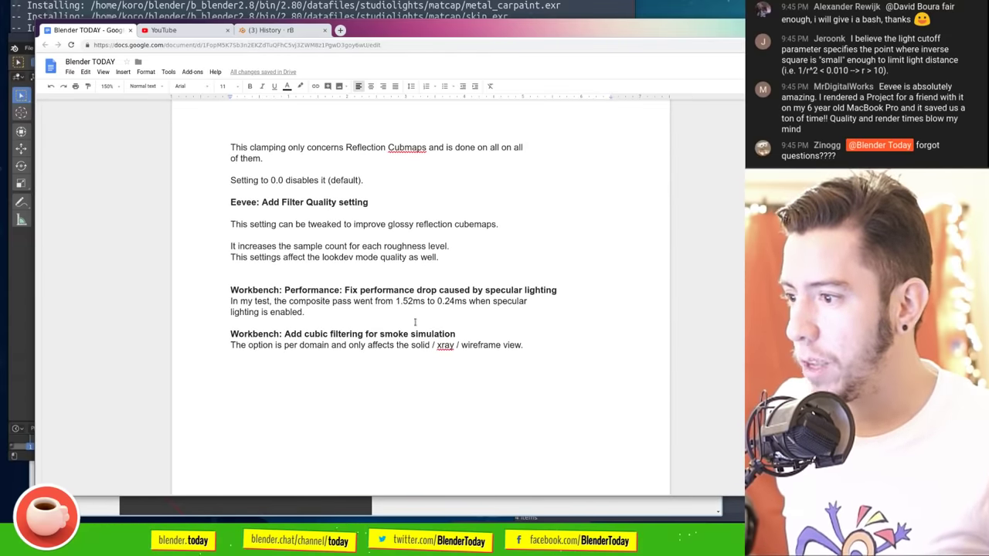
pyautogui.moveTo(466, 41); pyautogui.dragTo(466, 70)
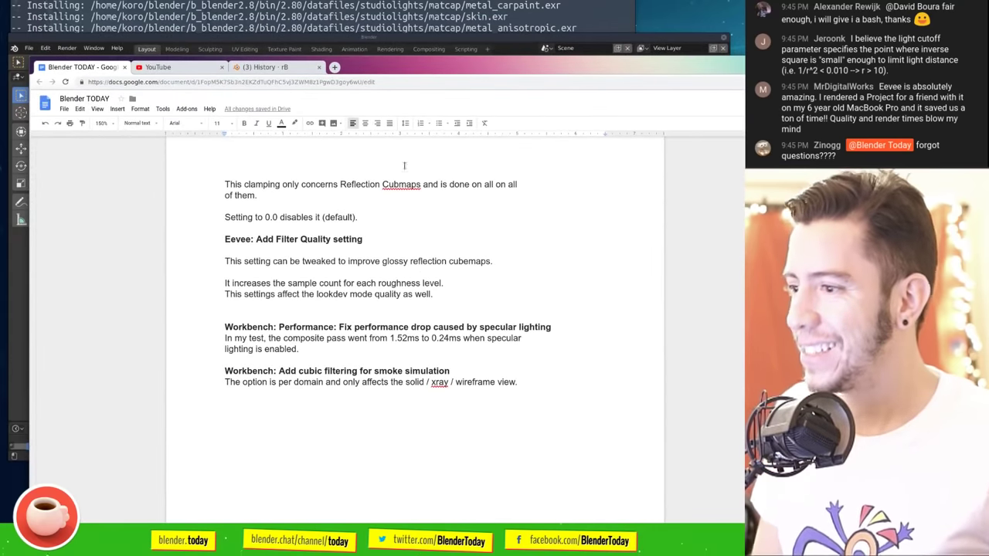
pyautogui.press('super')
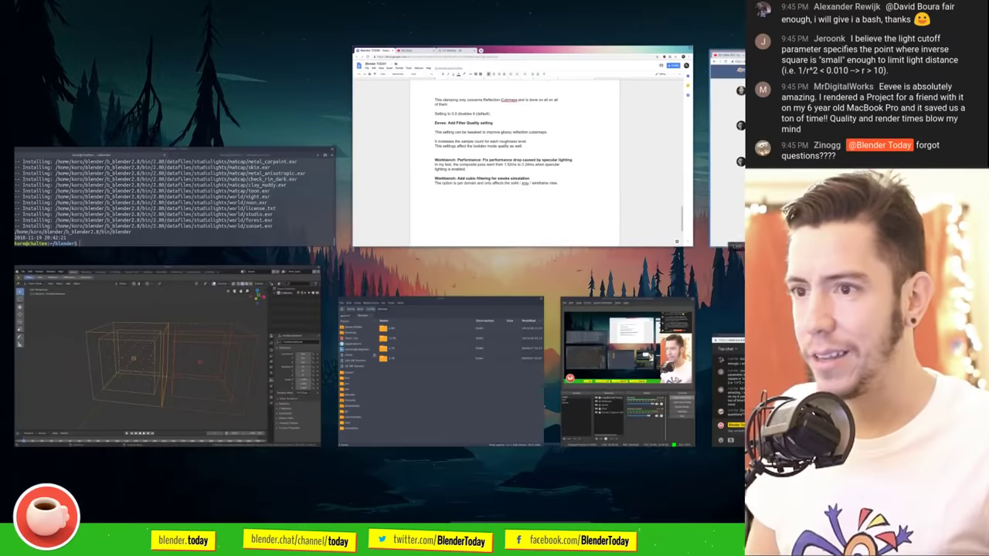
# Step: Bring up the mailing-list browser, read the developer meeting notes, then reach the grease pencil status reply
pyautogui.click(393, 75)
pyautogui.click(232, 67)
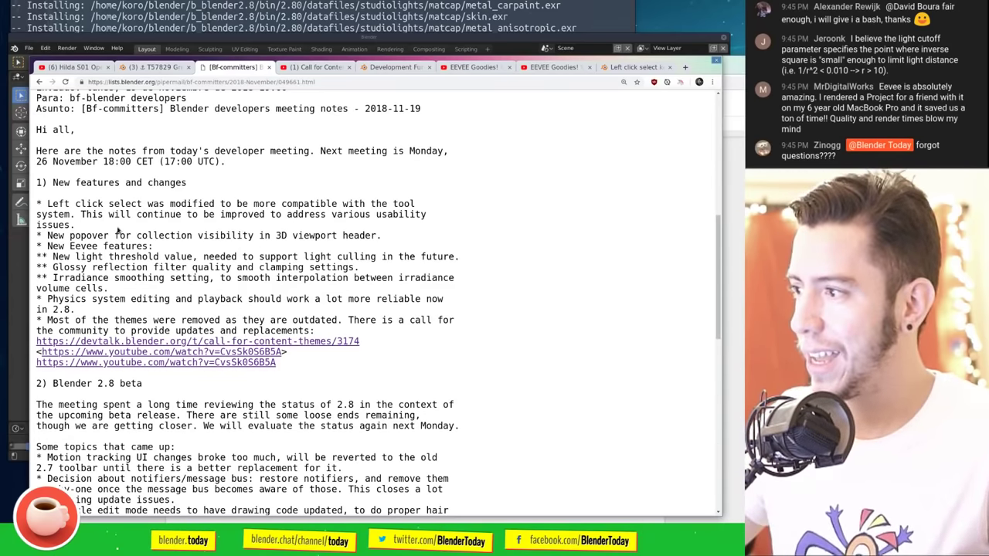
pyautogui.scroll(-5, 117, 230)
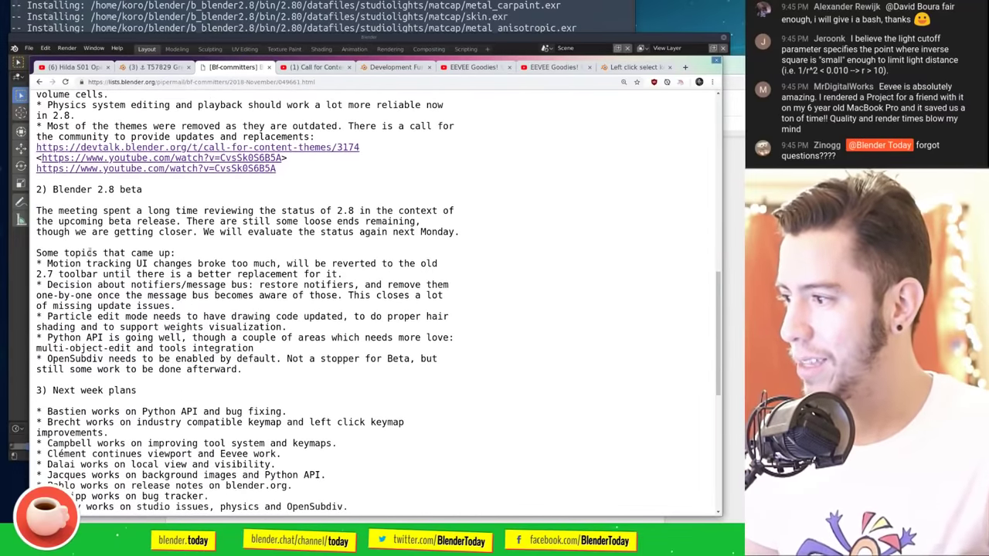
pyautogui.scroll(-9, 110, 283)
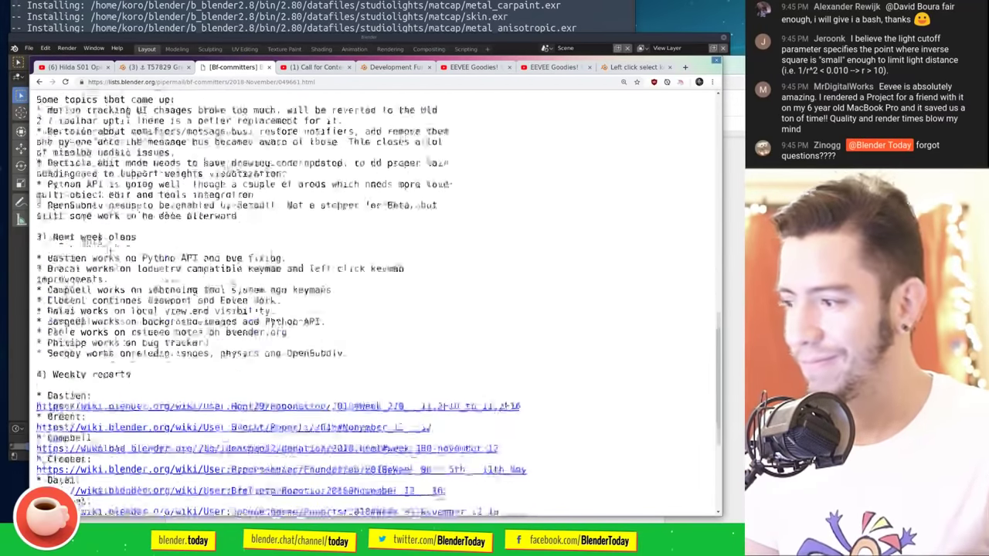
pyautogui.scroll(-1, 212, 326)
pyautogui.hotkey('alt', 'Left')
pyautogui.scroll(1, 234, 389)
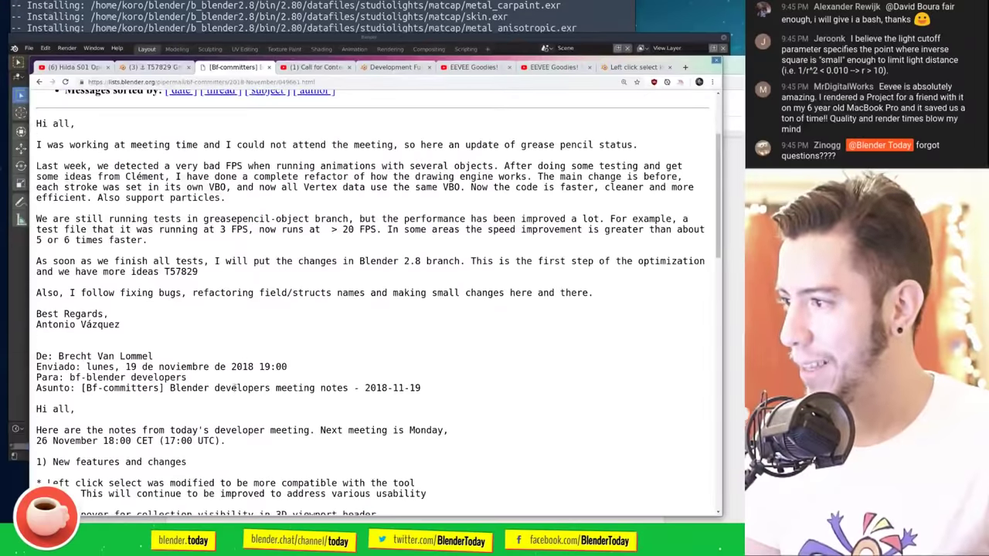
pyautogui.scroll(2, 147, 346)
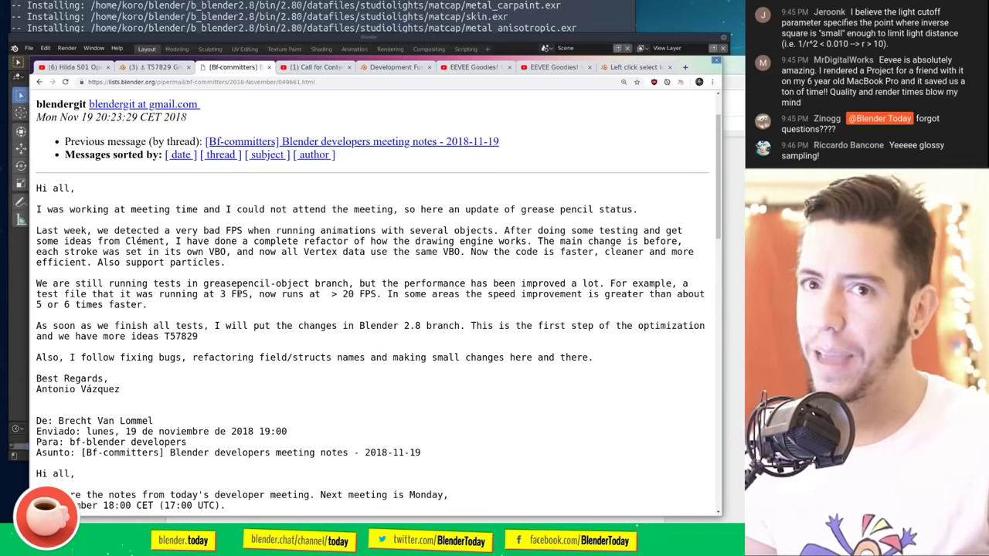
# Step: Highlight the 3 FPS and 20 FPS figures in the grease pencil reply, then return to Blender TODAY
pyautogui.moveTo(247, 294); pyautogui.dragTo(220, 294)
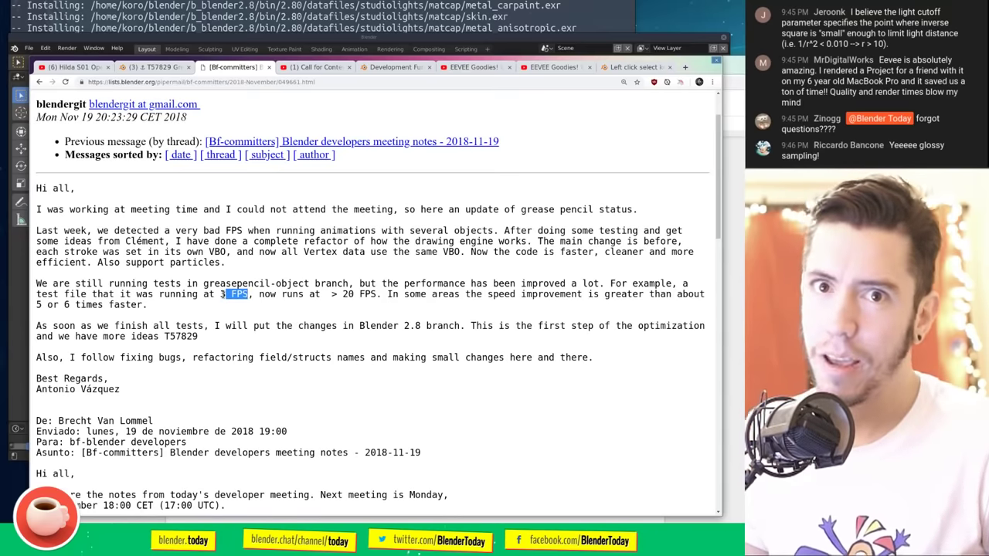
pyautogui.moveTo(371, 294); pyautogui.dragTo(342, 294)
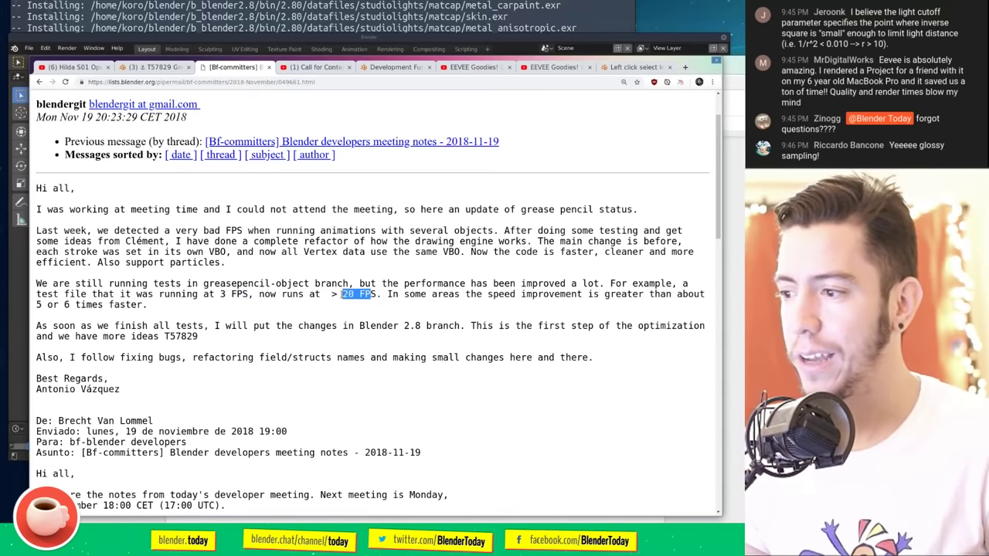
pyautogui.click(625, 298)
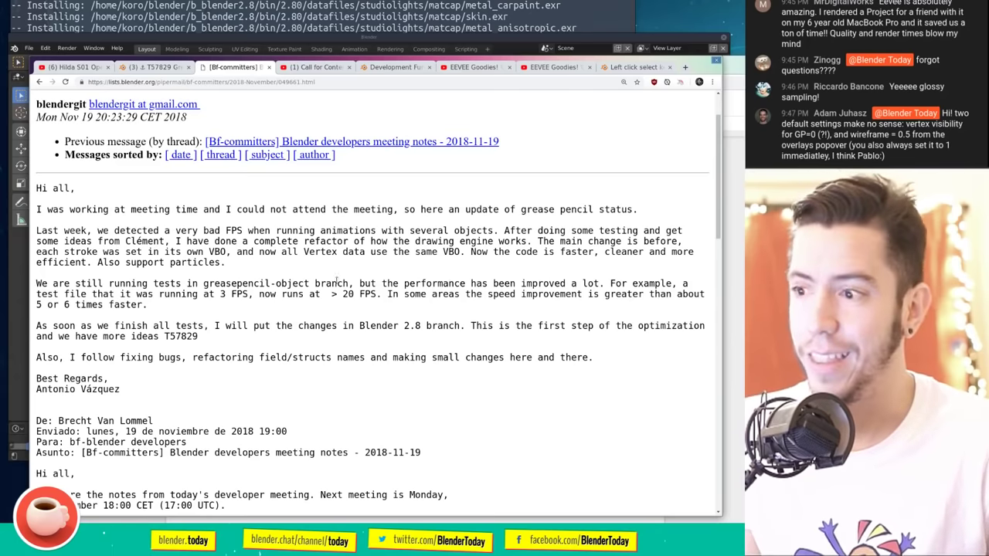
pyautogui.scroll(-2, 386, 266)
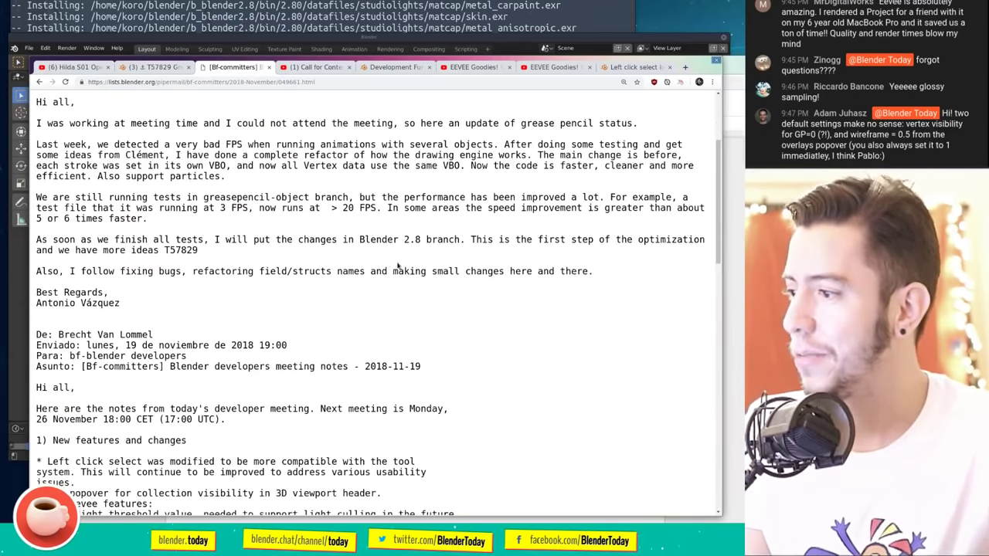
pyautogui.scroll(1, 397, 262)
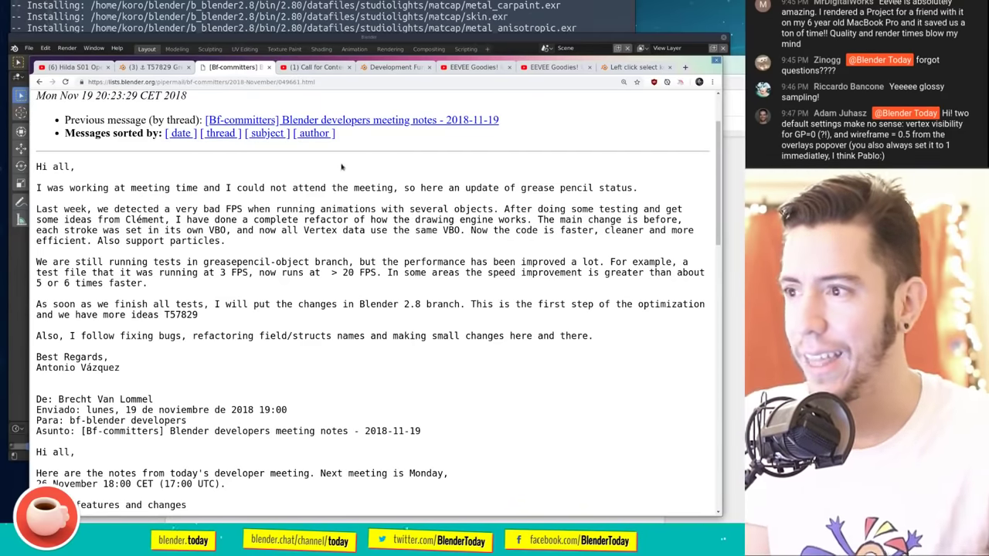
pyautogui.hotkey('alt', 'Tab')
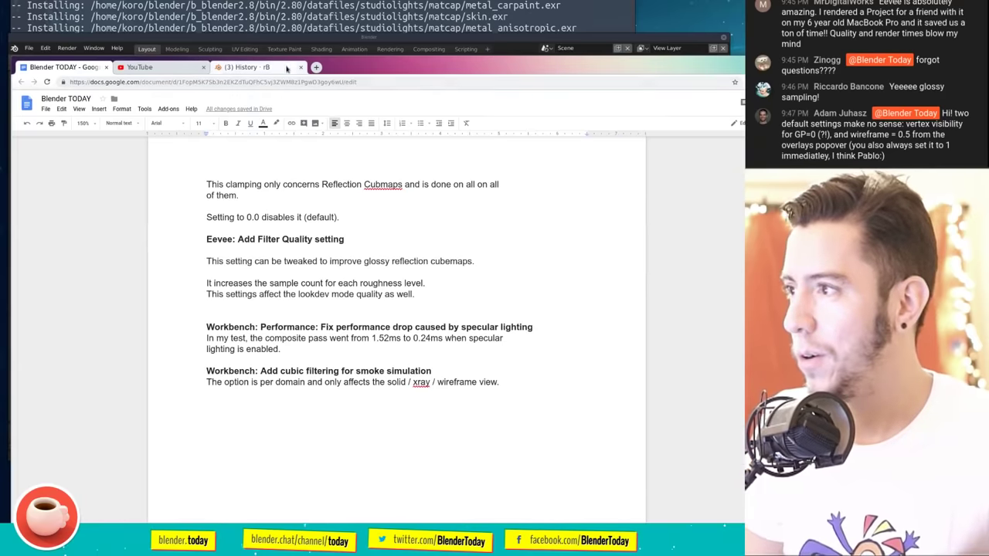
# Step: Scroll through the blender2.8 commit history, then bring the bf-committers grease pencil status email forward
pyautogui.click(255, 67)
pyautogui.scroll(-10, 345, 272)
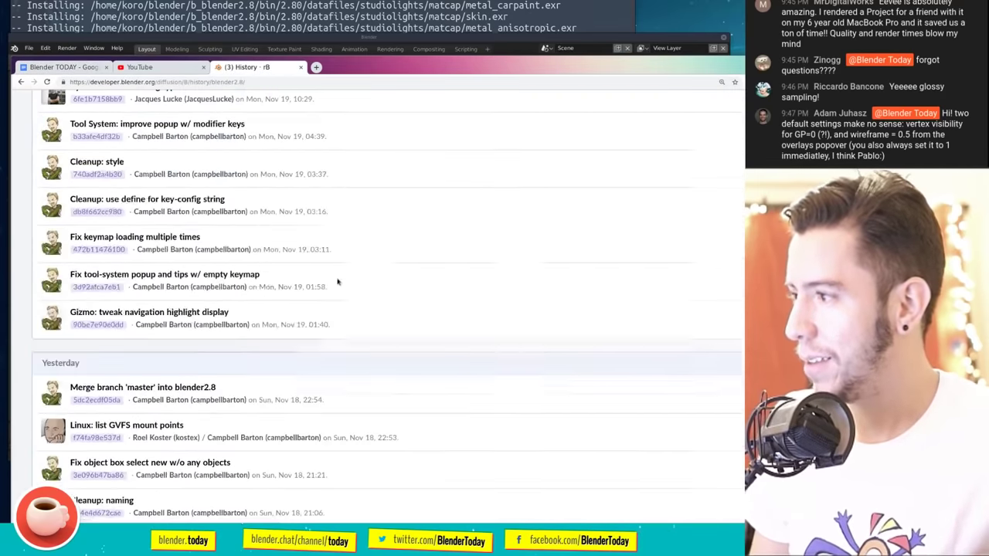
pyautogui.scroll(-10, 337, 282)
pyautogui.scroll(5, 326, 280)
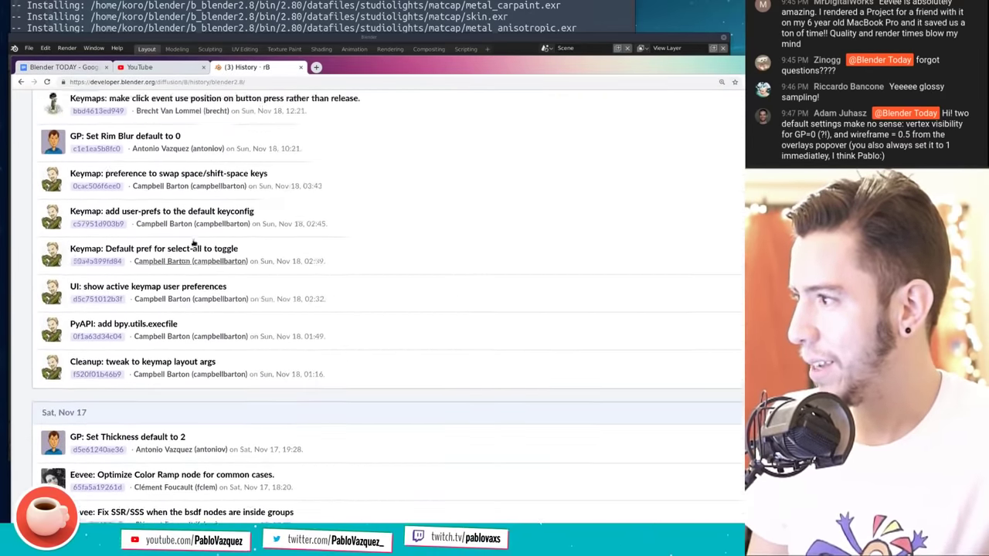
pyautogui.scroll(-5, 164, 286)
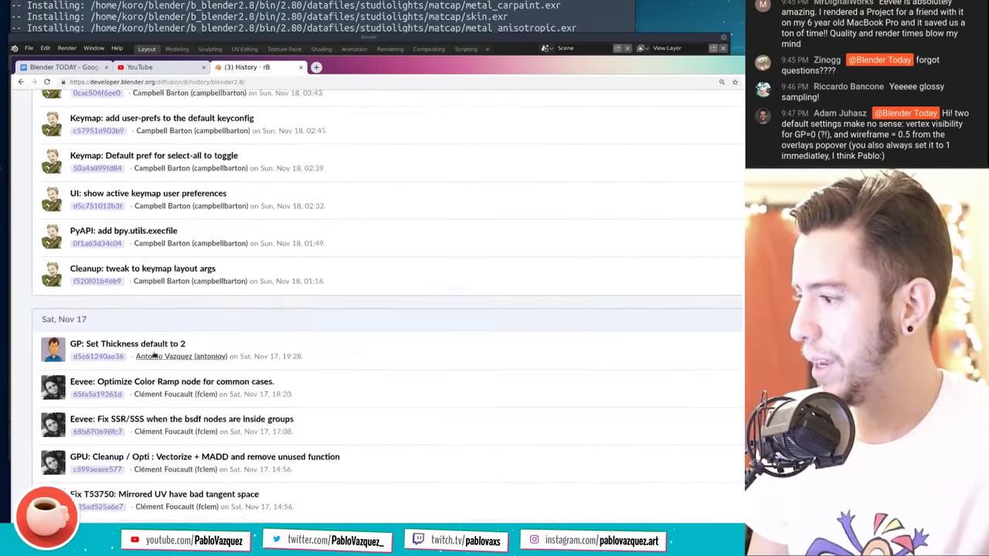
pyautogui.scroll(5, 221, 260)
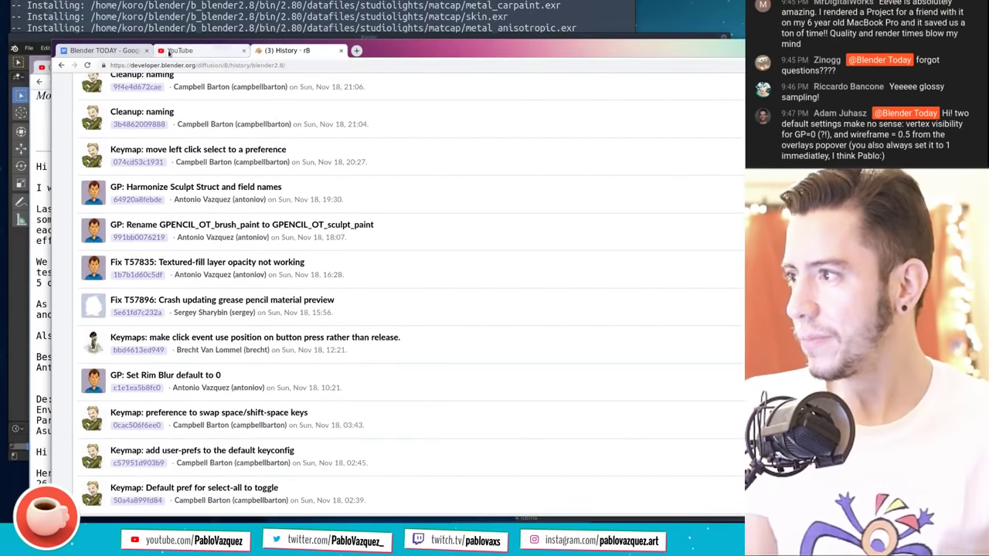
pyautogui.click(119, 51)
pyautogui.hotkey('alt', 'Tab')
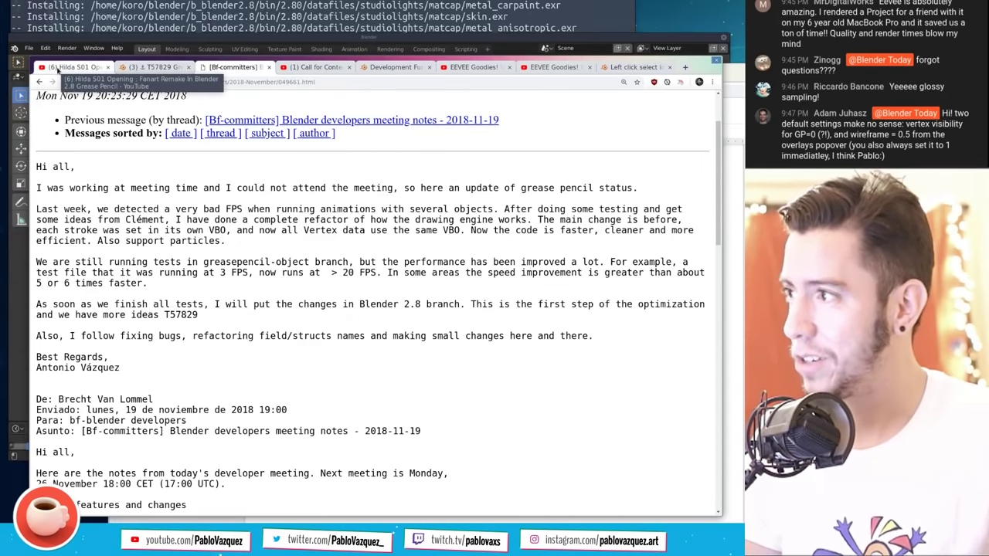
# Step: Play the Hilda S01 Opening fanart remake video, grab its URL, and visit the creator's channel
pyautogui.click(56, 69)
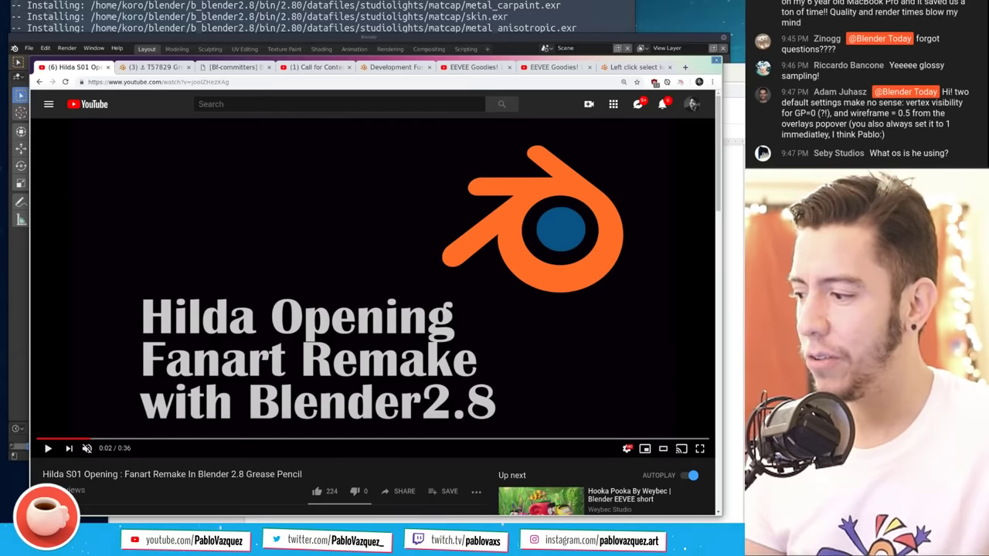
pyautogui.click(197, 82)
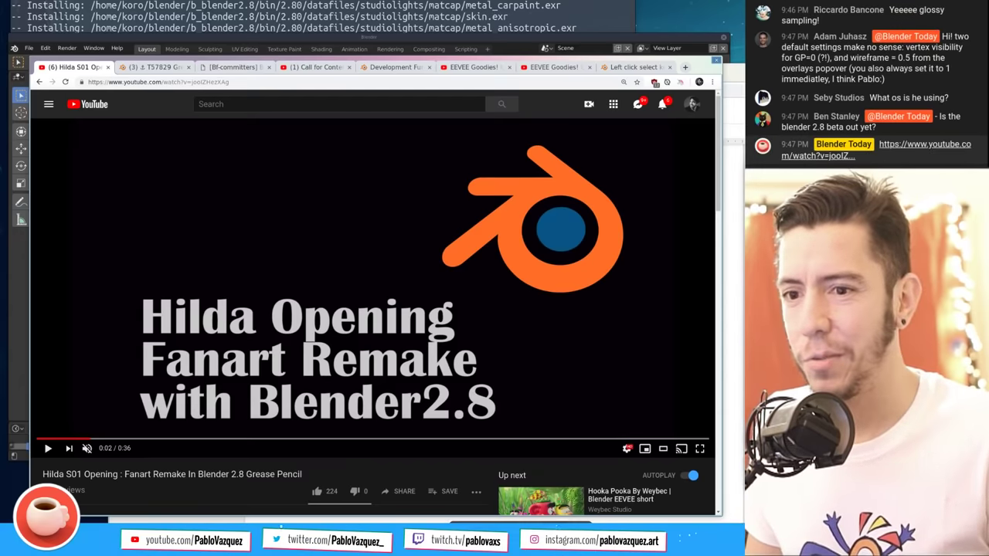
pyautogui.click(252, 275)
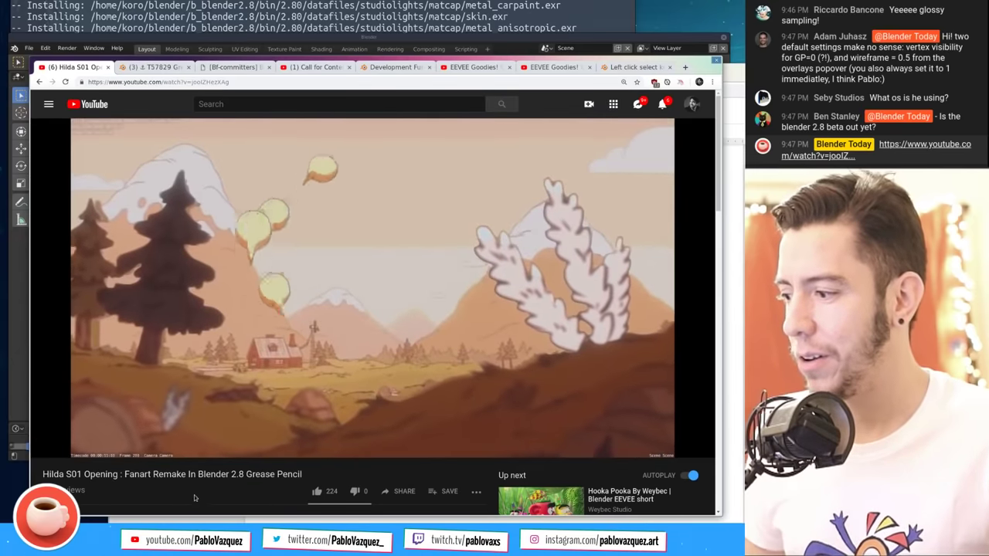
pyautogui.click(277, 331)
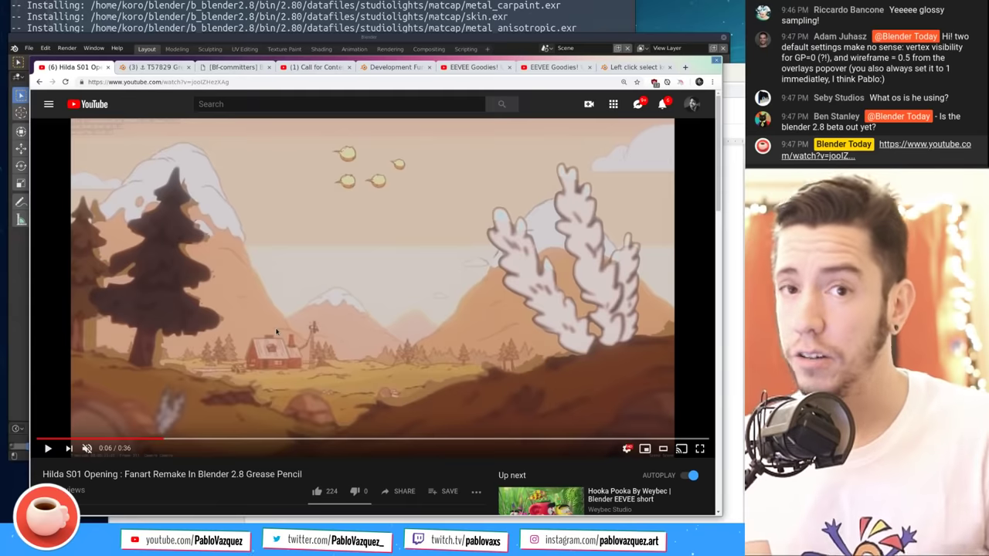
pyautogui.click(292, 325)
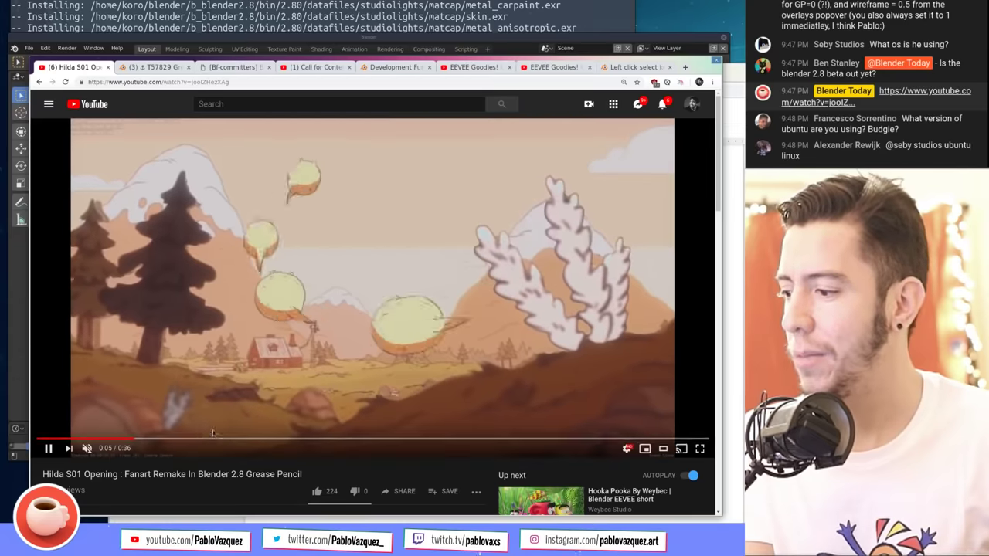
pyautogui.scroll(-3, 231, 466)
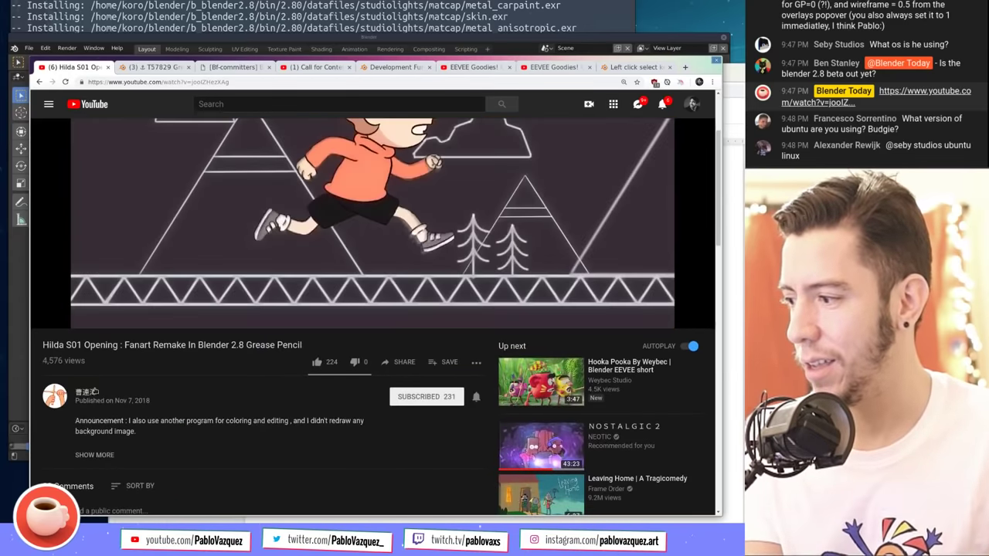
pyautogui.click(85, 392)
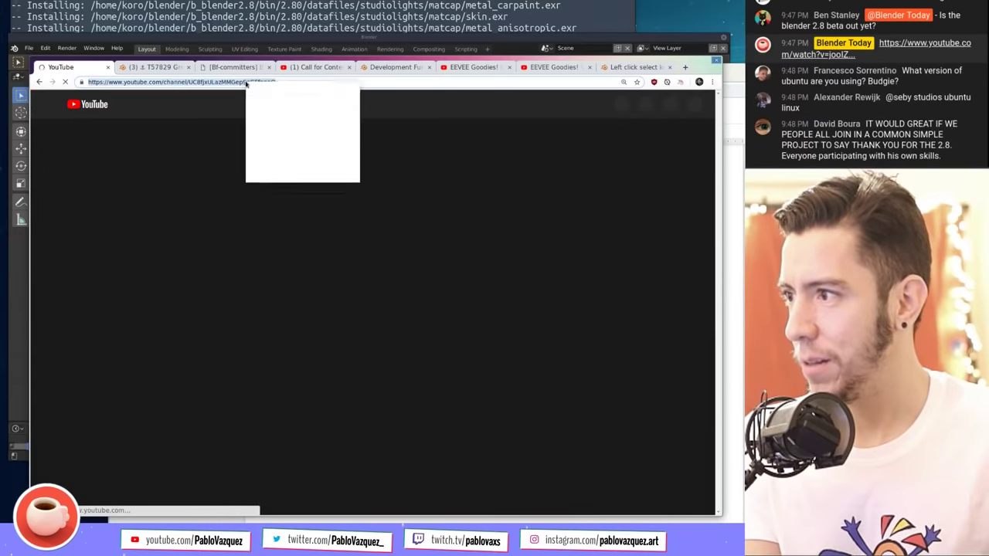
# Step: Preview the creator's auto-inbetweening tutorial, seeking to 0:29 and 0:59, and another of their videos
pyautogui.click(263, 109)
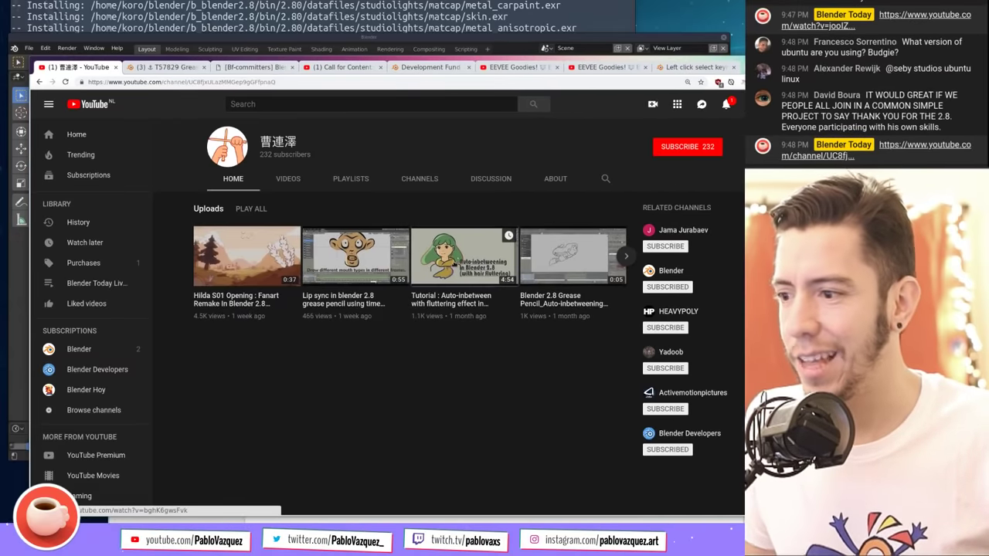
pyautogui.click(421, 280)
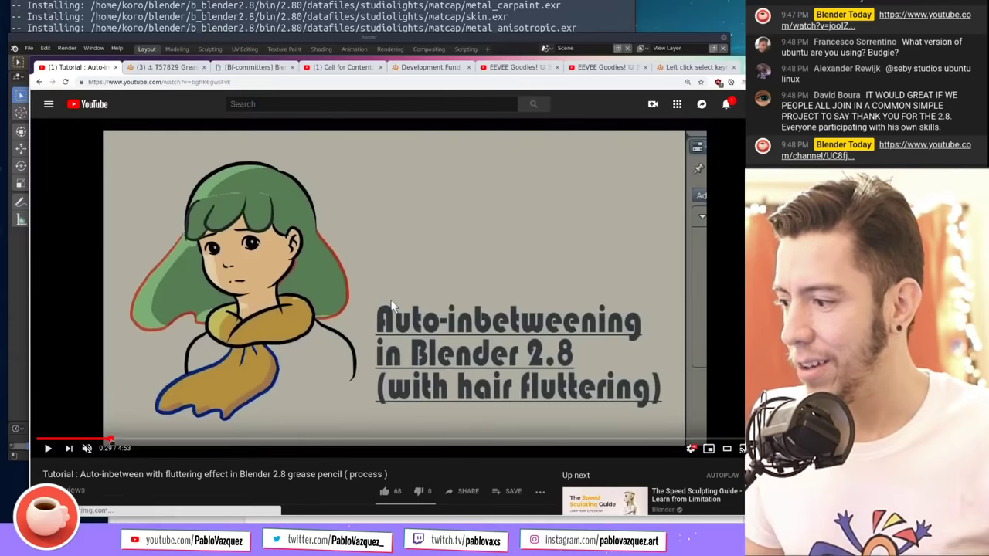
pyautogui.click(111, 440)
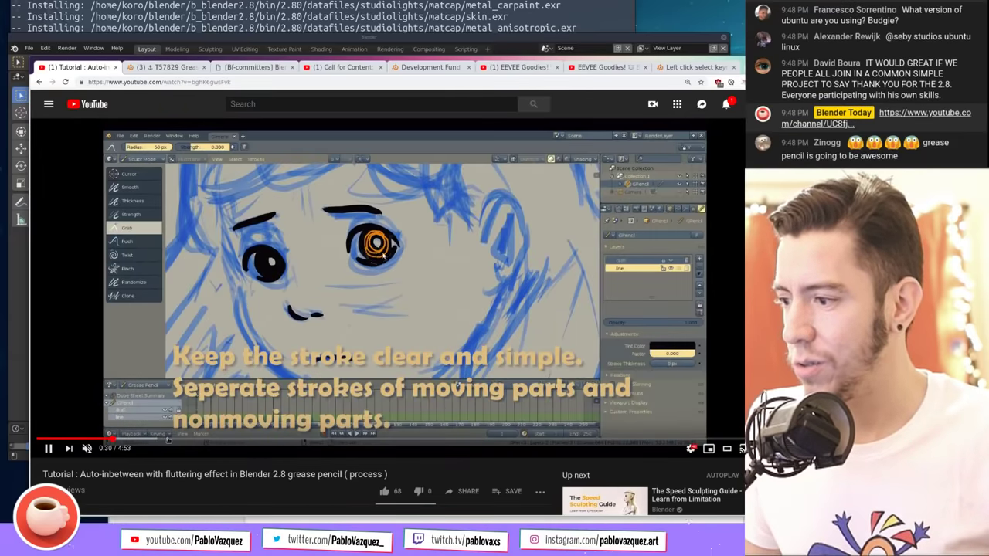
pyautogui.moveTo(167, 440)
pyautogui.mouseDown()
pyautogui.moveTo(189, 439)
pyautogui.moveTo(77, 438)
pyautogui.mouseUp()
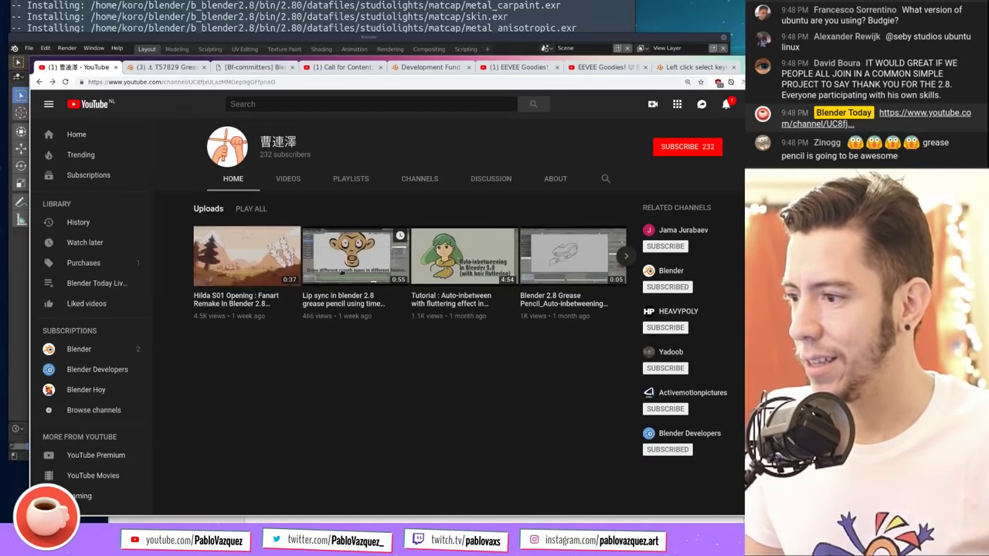
pyautogui.click(347, 256)
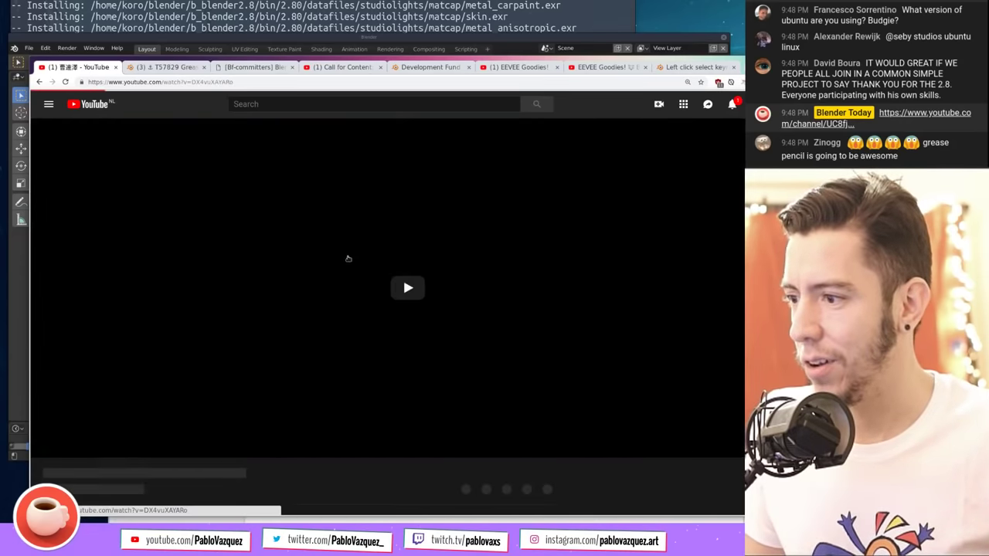
pyautogui.hotkey('alt', 'Left')
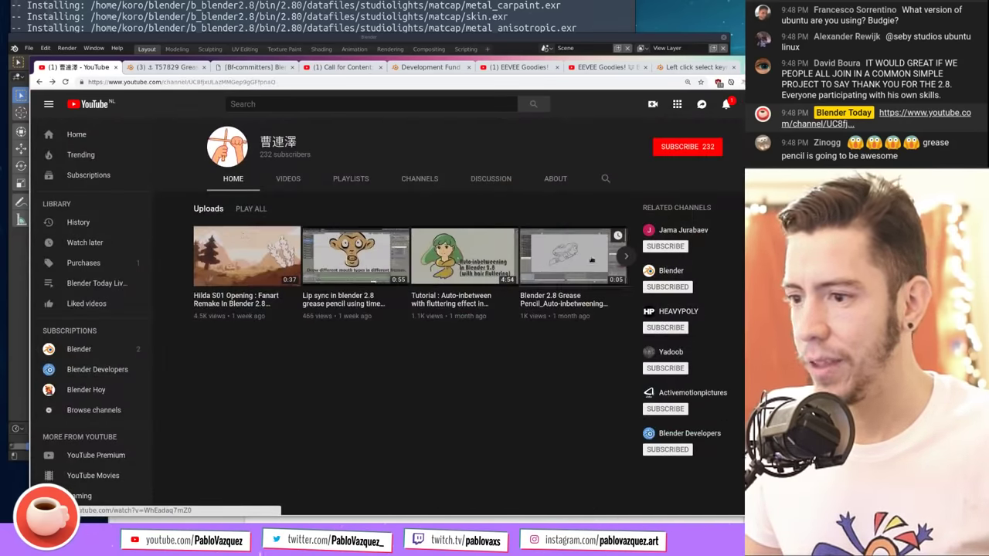
# Step: Open the wave distortion auto-inbetweening video, then close the YouTube tab and start a new tab
pyautogui.click(449, 271)
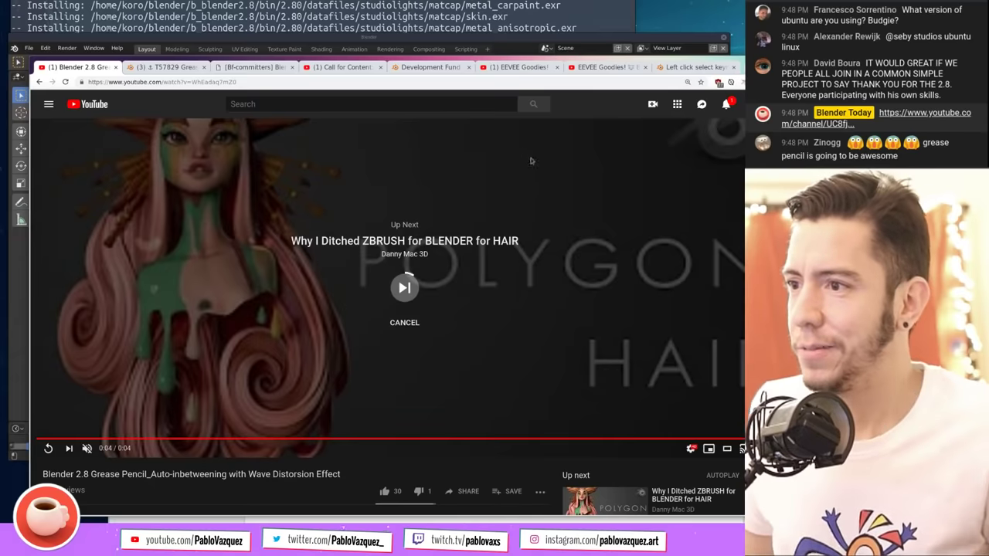
pyautogui.middleClick(65, 71)
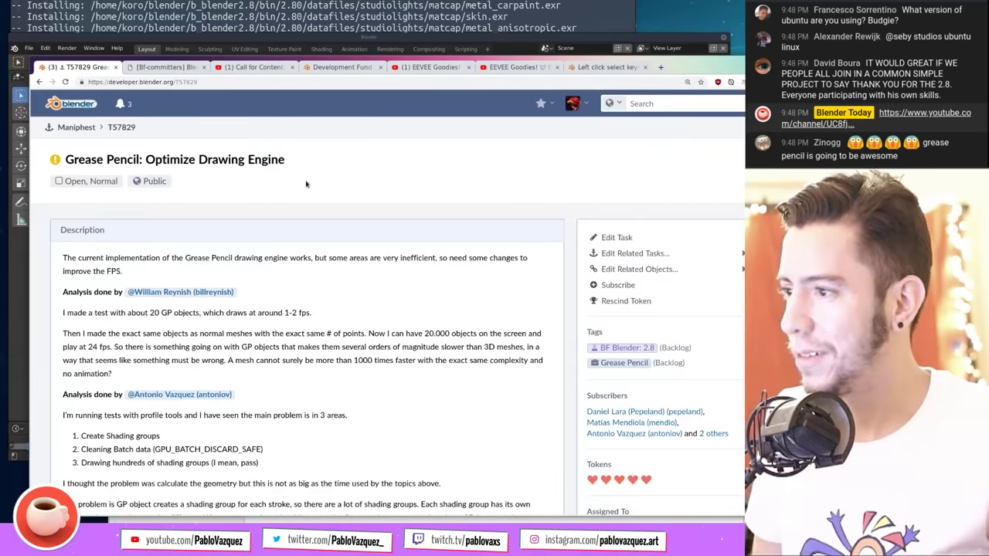
pyautogui.scroll(-2, 329, 231)
pyautogui.scroll(2, 331, 227)
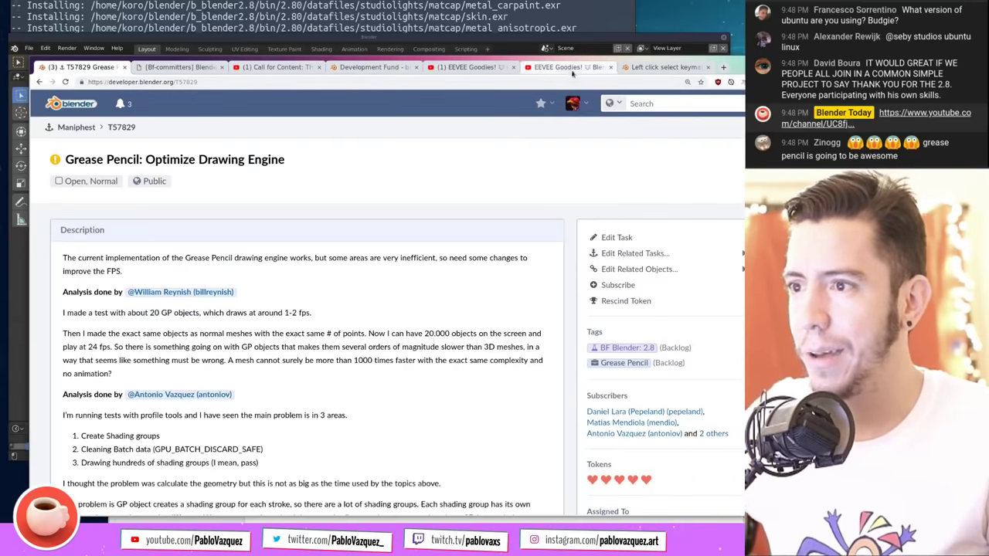
pyautogui.click(723, 68)
# Step: Go to blender.today and open the EEVEE Goodies Blender Today Live #040 post
pyautogui.write('blender.today')
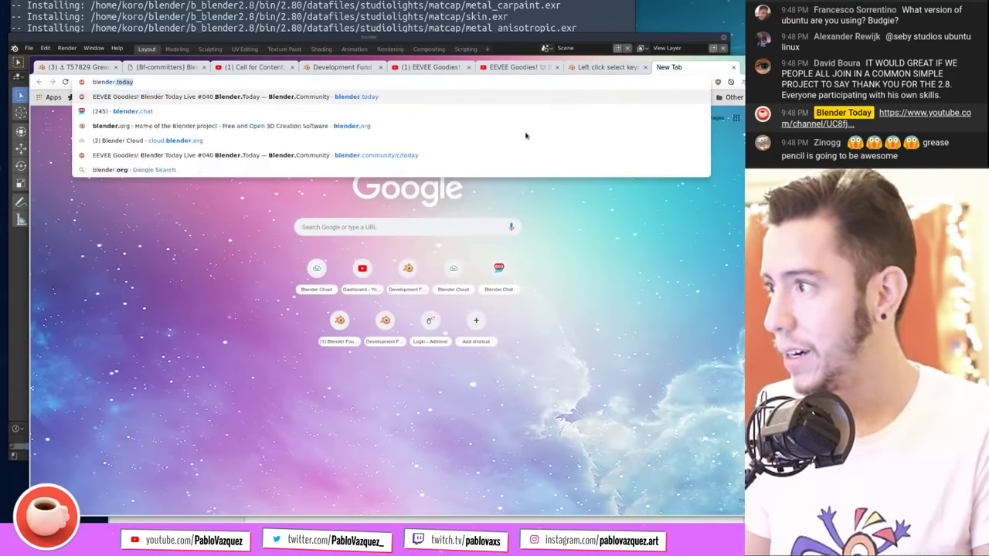
pyautogui.press('Return')
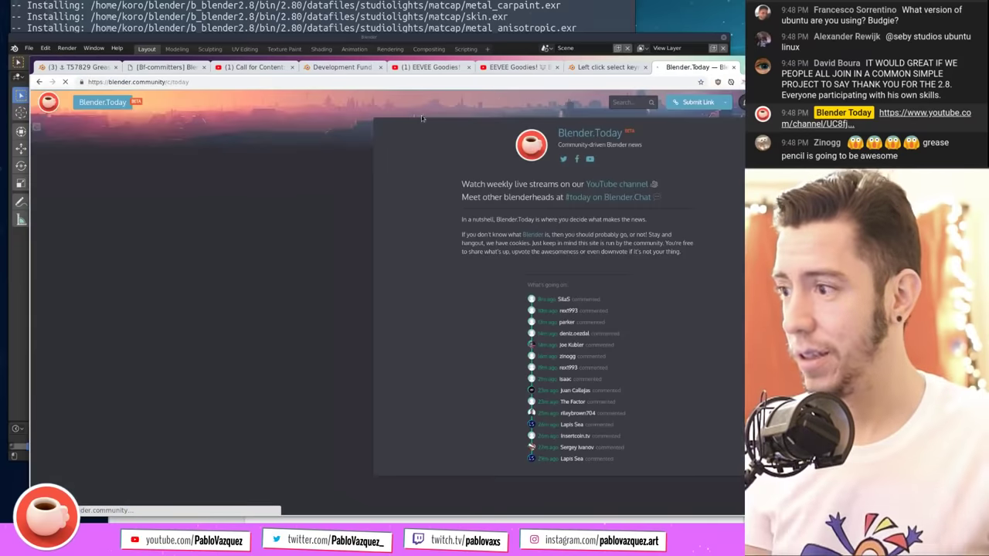
pyautogui.click(194, 152)
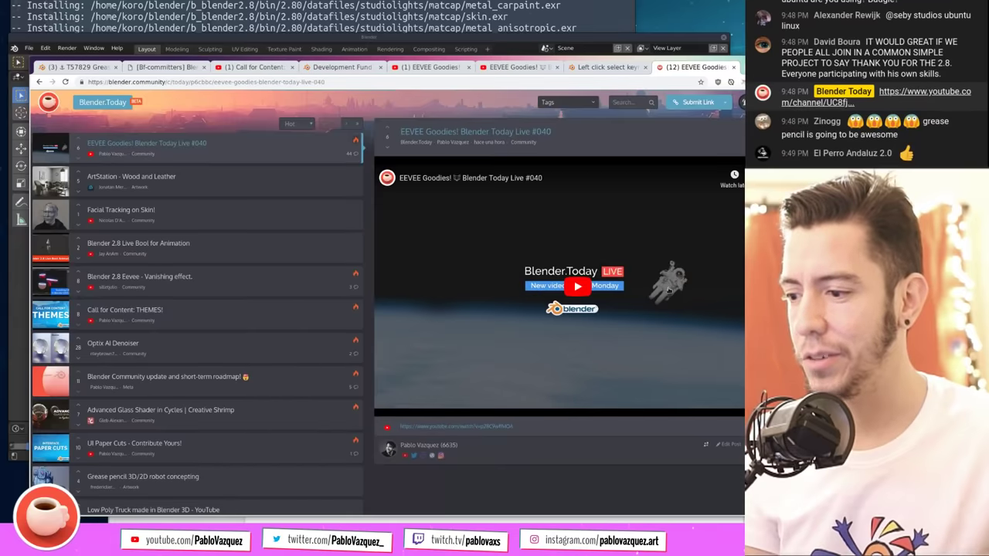
pyautogui.scroll(-3, 631, 309)
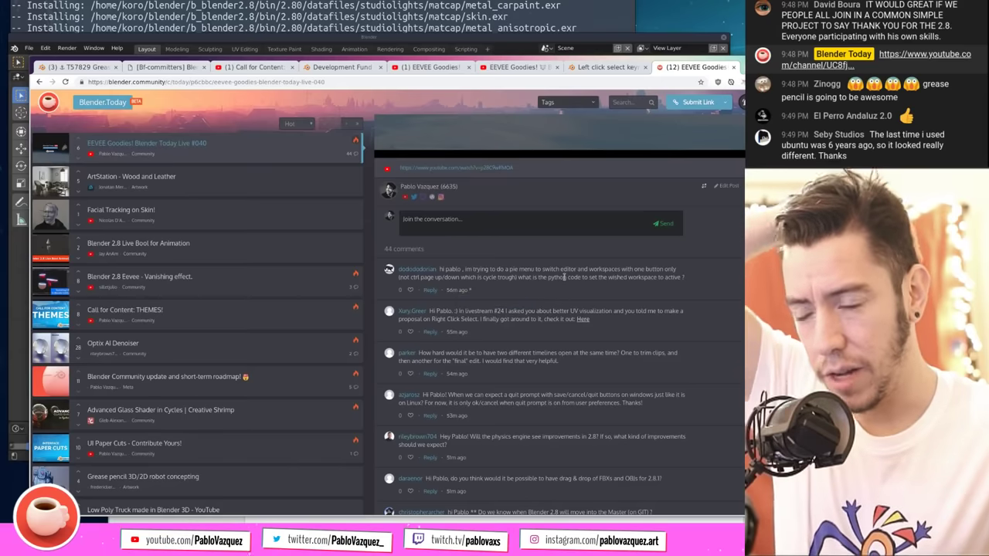
# Step: Open the Blender Developer Talk Python category in a new tab alongside the EEVEE Goodies post
pyautogui.hotkey('ctrl', 't')
pyautogui.write('devtalk.blender.org')
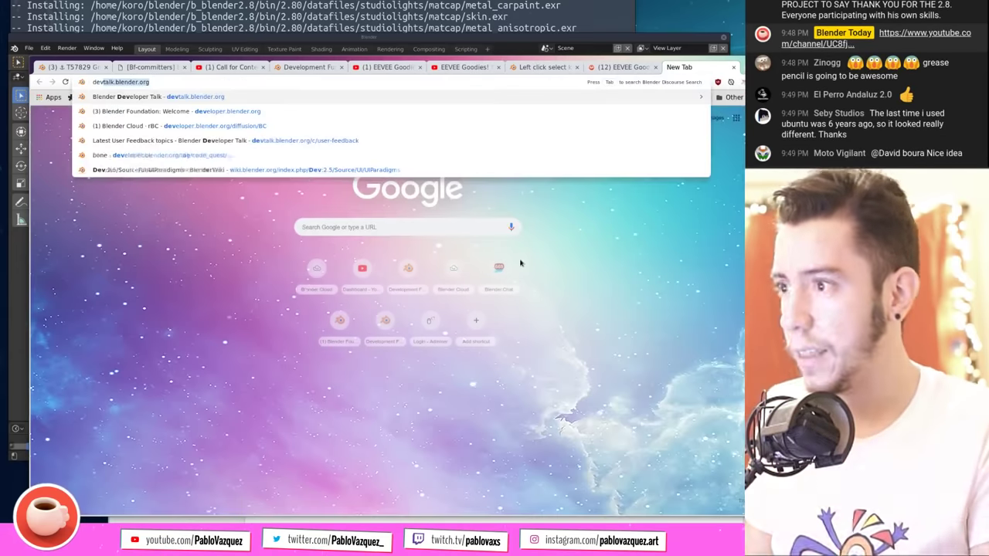
pyautogui.press('Return')
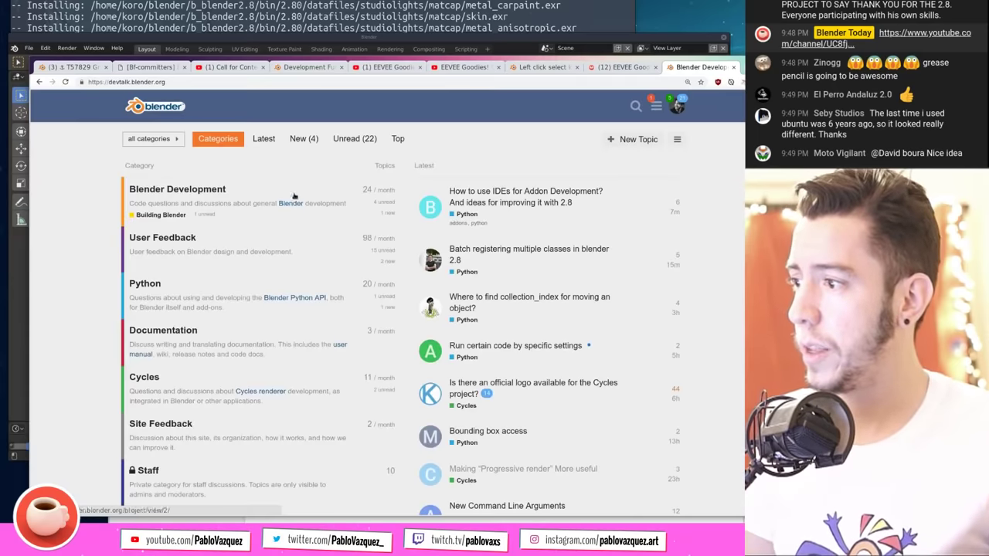
pyautogui.click(145, 284)
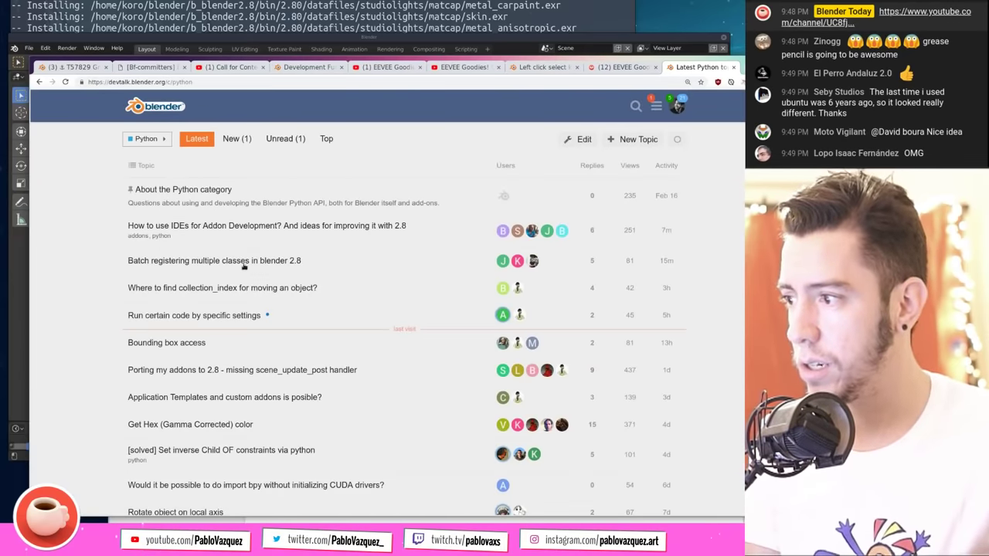
pyautogui.click(612, 69)
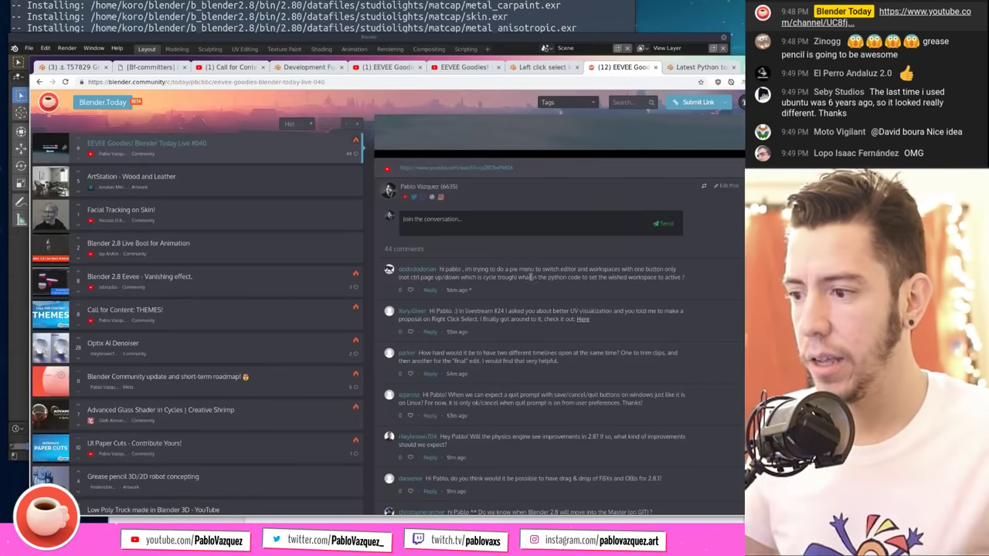
pyautogui.click(674, 69)
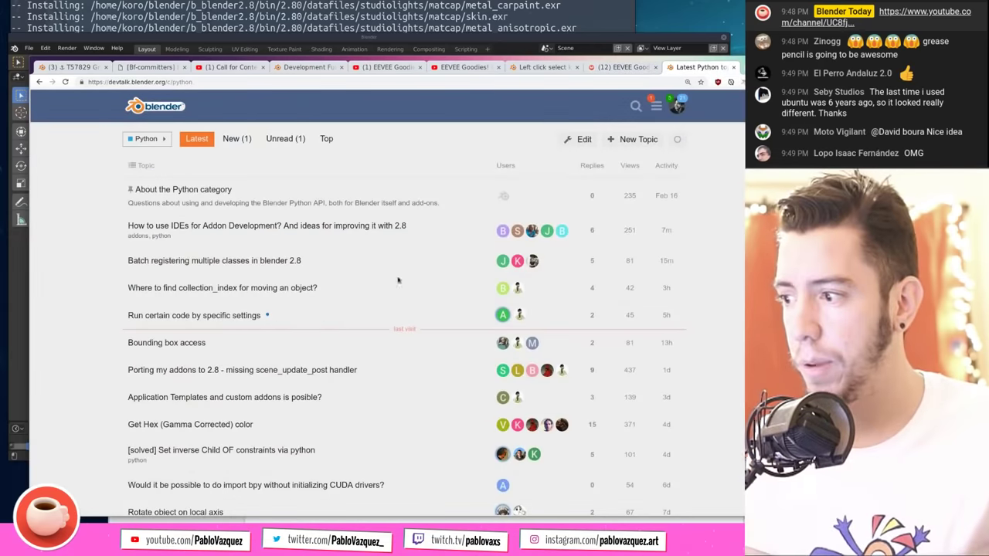
pyautogui.click(632, 69)
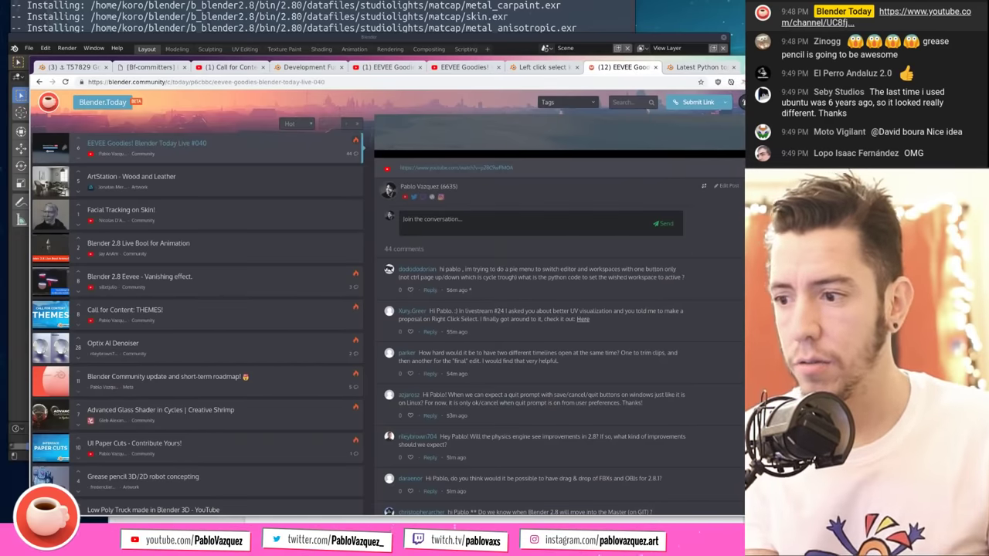
# Step: Open a commenter's linked Better UV visualization proposal in the background and switch to it
pyautogui.scroll(-2, 511, 332)
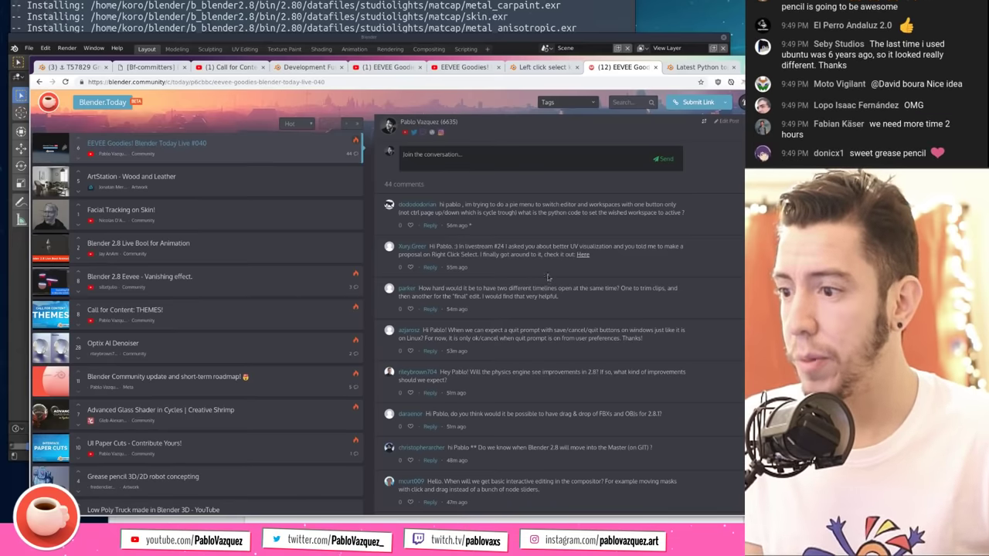
pyautogui.middleClick(582, 255)
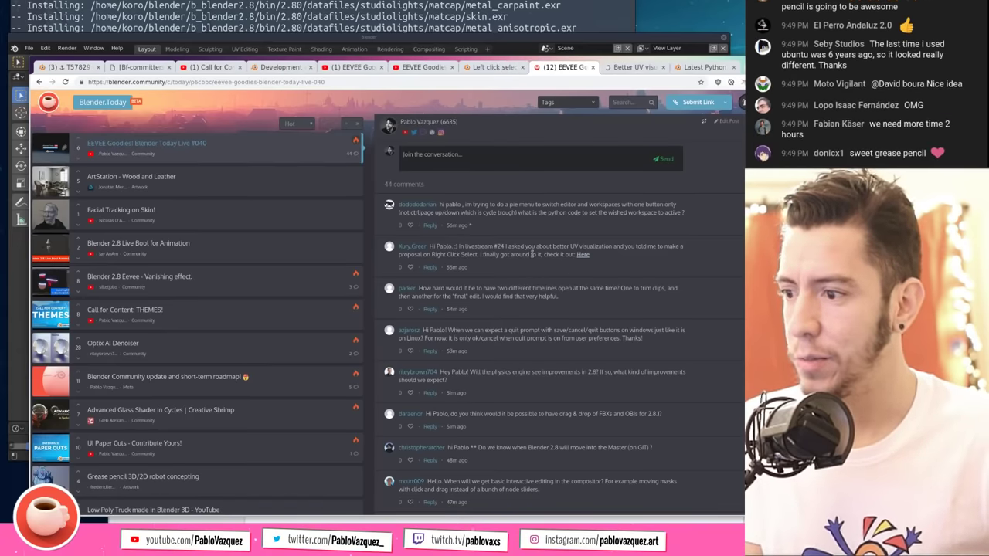
pyautogui.scroll(-1, 533, 255)
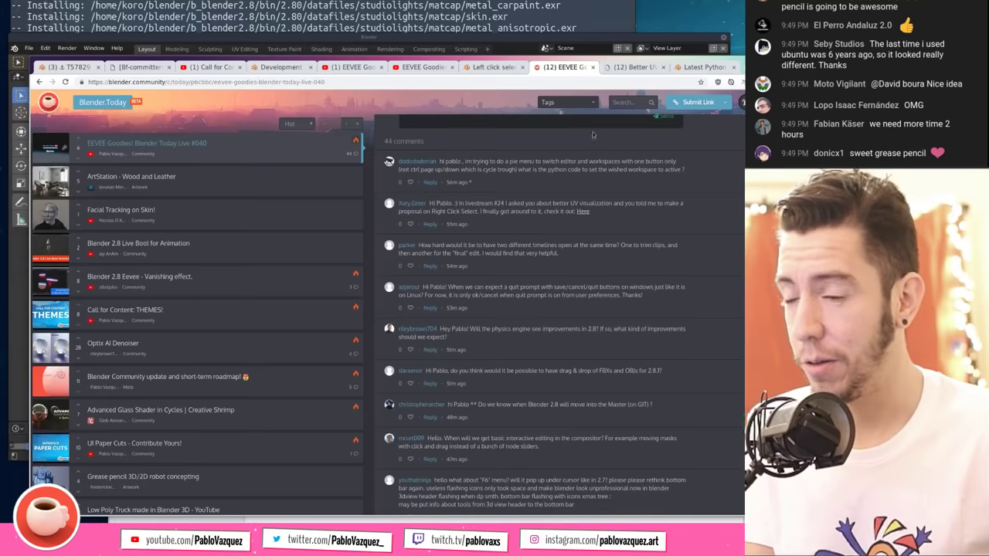
pyautogui.click(639, 68)
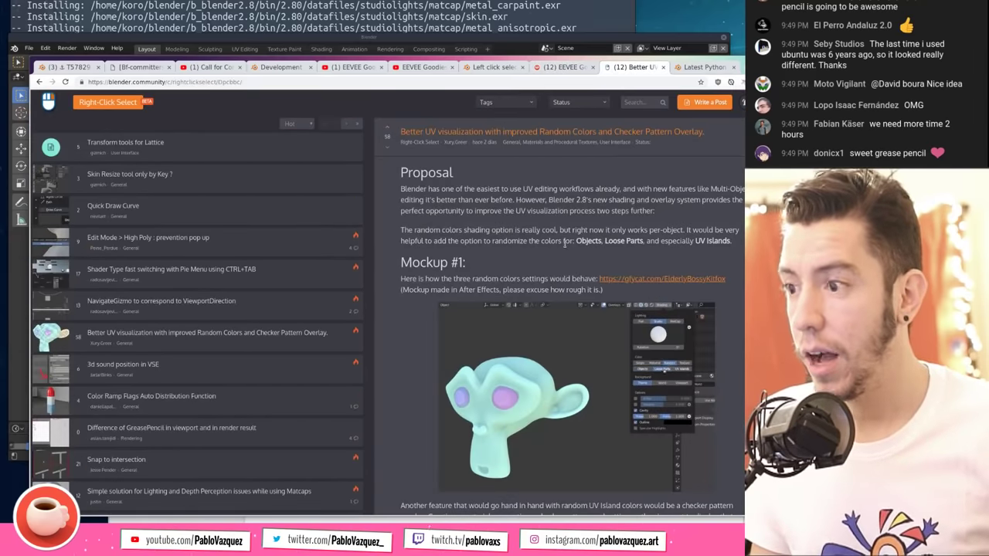
# Step: Scroll the Better UV proposal to its checker-pattern Mockup #2, then return to the EEVEE Goodies #040 comments
pyautogui.scroll(-2, 571, 309)
pyautogui.scroll(2, 573, 304)
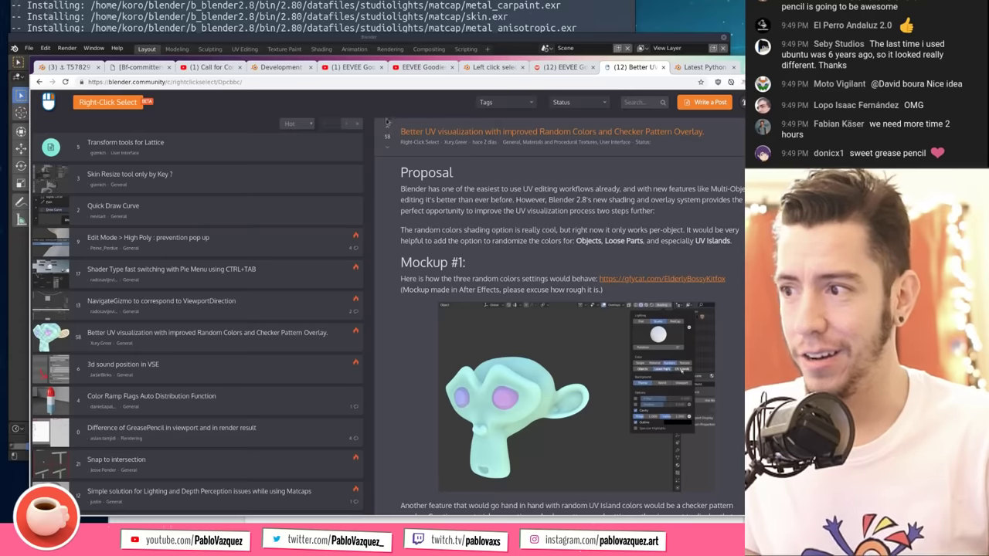
pyautogui.click(568, 68)
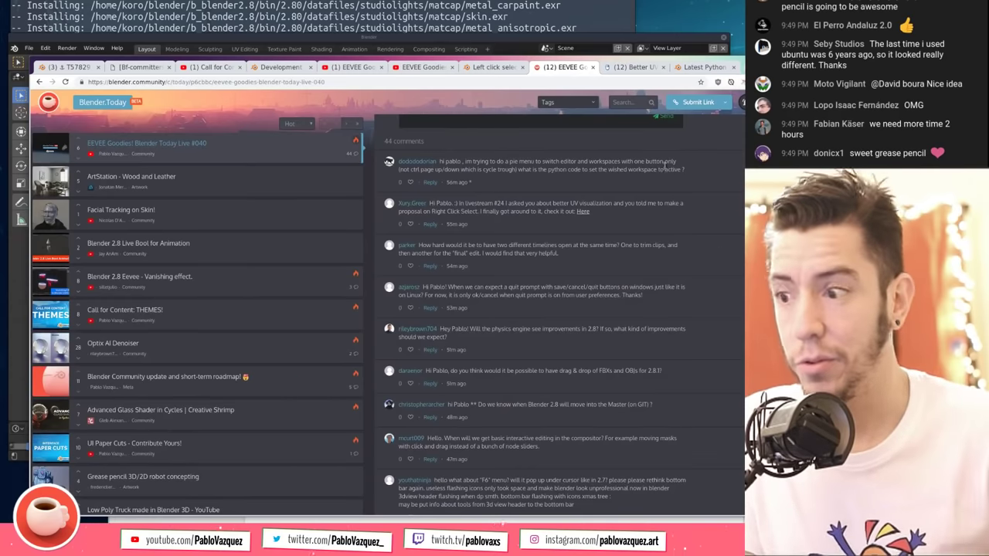
pyautogui.click(632, 67)
pyautogui.scroll(-5, 602, 316)
pyautogui.scroll(-2, 602, 316)
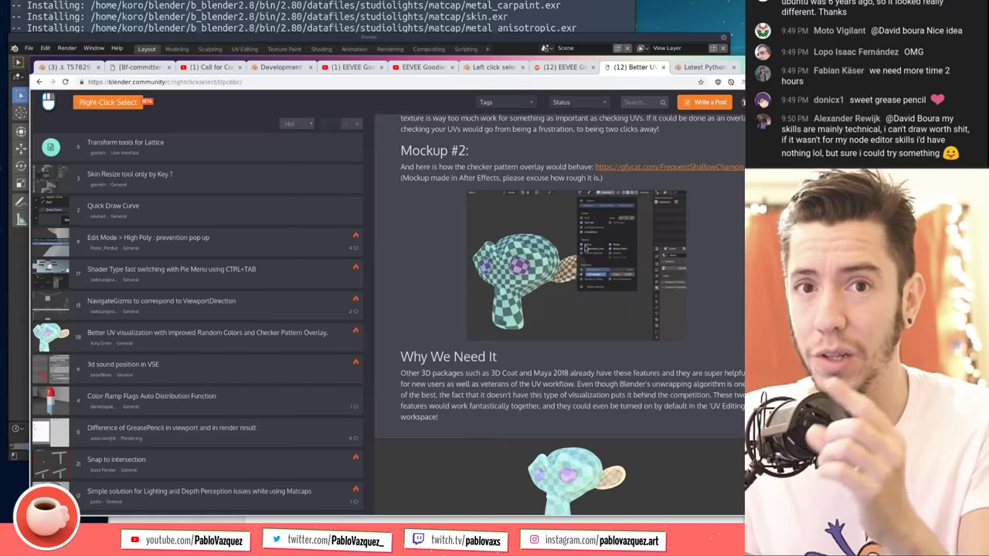
pyautogui.scroll(1, 637, 265)
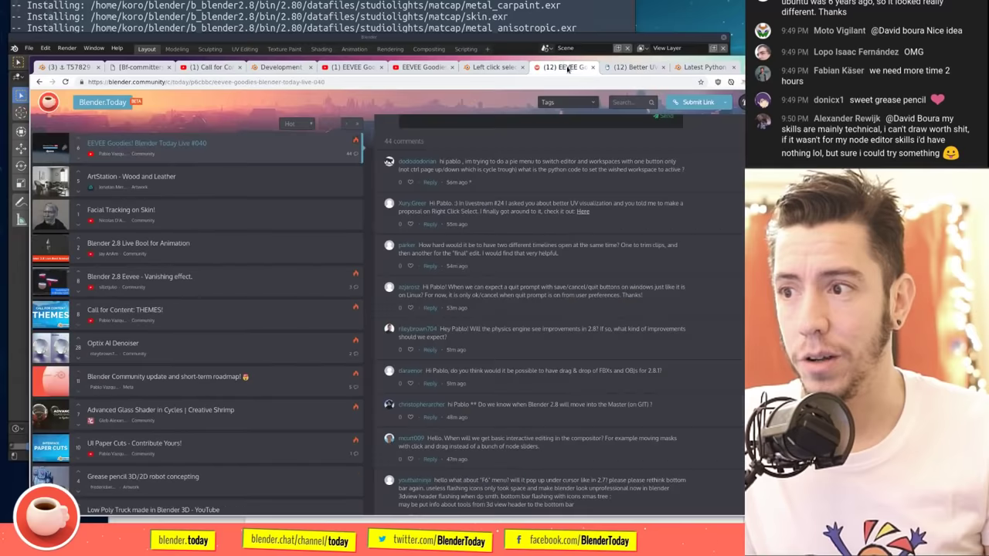
pyautogui.click(569, 68)
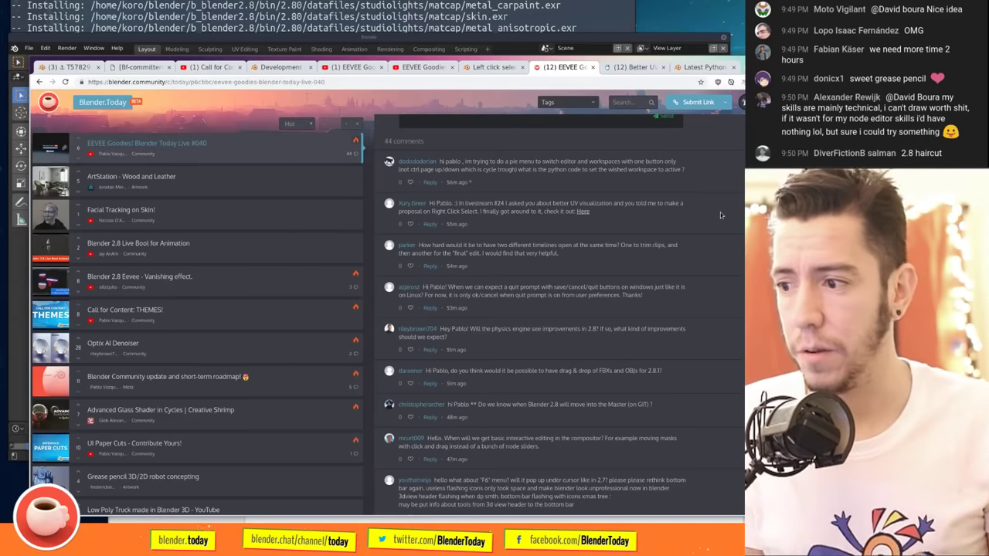
# Step: Highlight the quit-prompt comment and glance at the Development Fund and Grease Pencil T57829 tabs
pyautogui.scroll(-1, 653, 230)
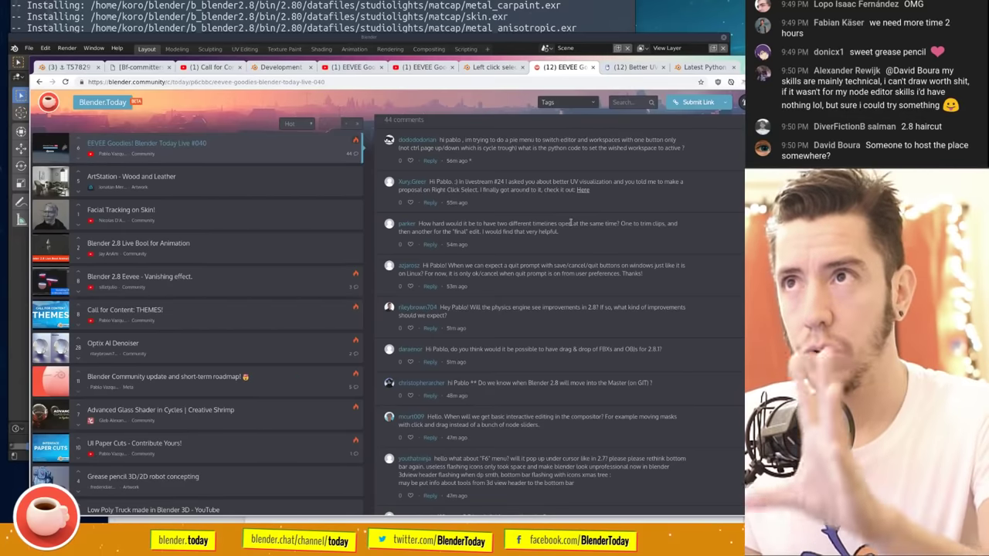
pyautogui.scroll(-1, 571, 222)
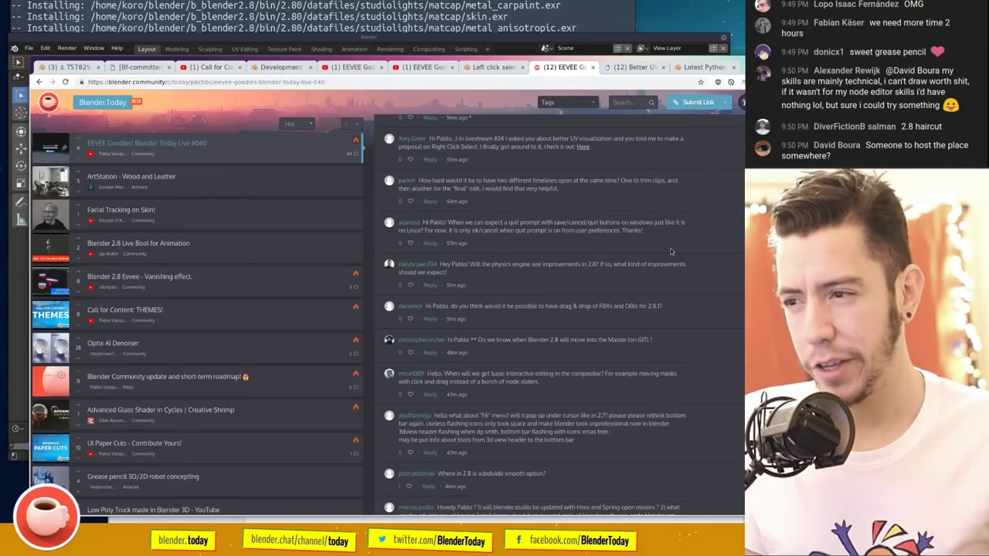
pyautogui.tripleClick(566, 225)
pyautogui.click(521, 224)
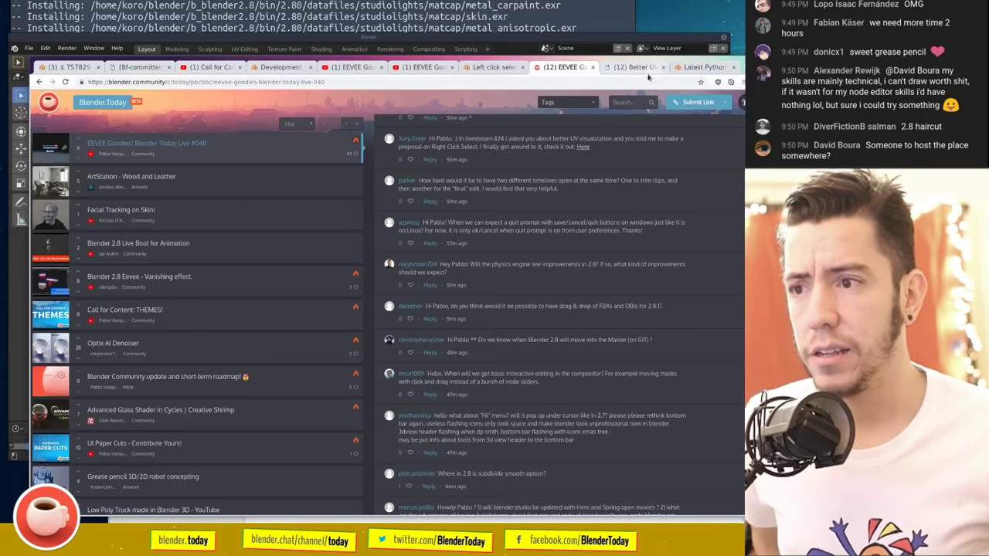
pyautogui.click(280, 67)
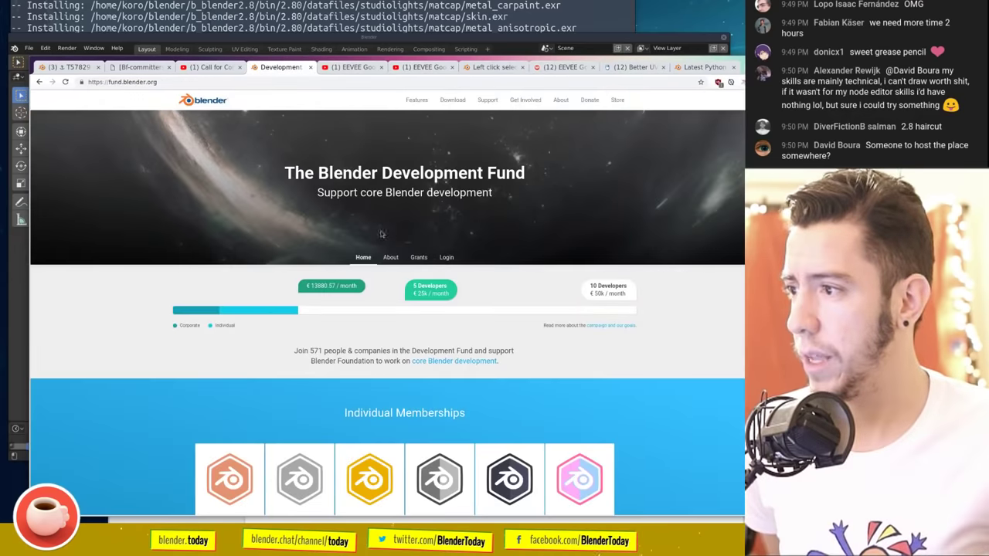
pyautogui.click(71, 68)
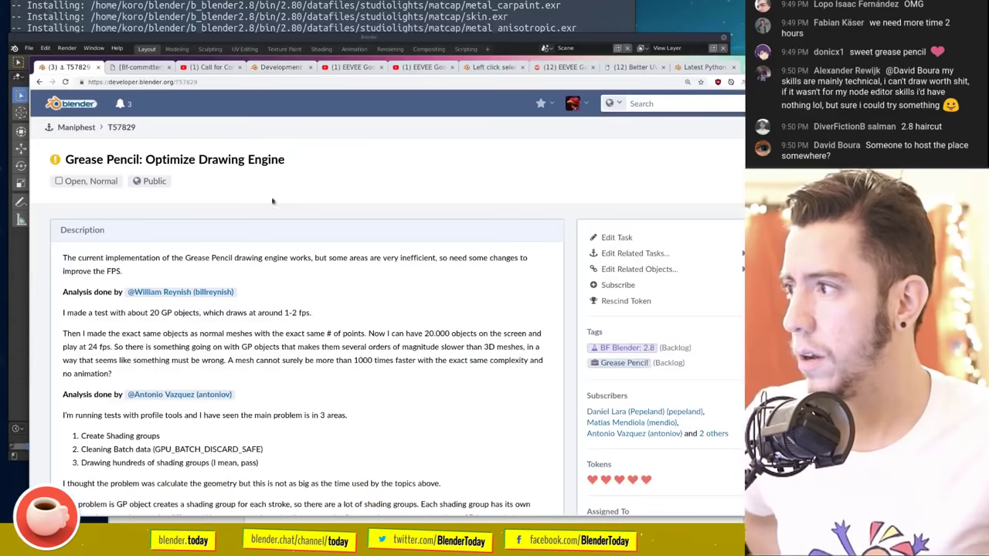
pyautogui.click(563, 67)
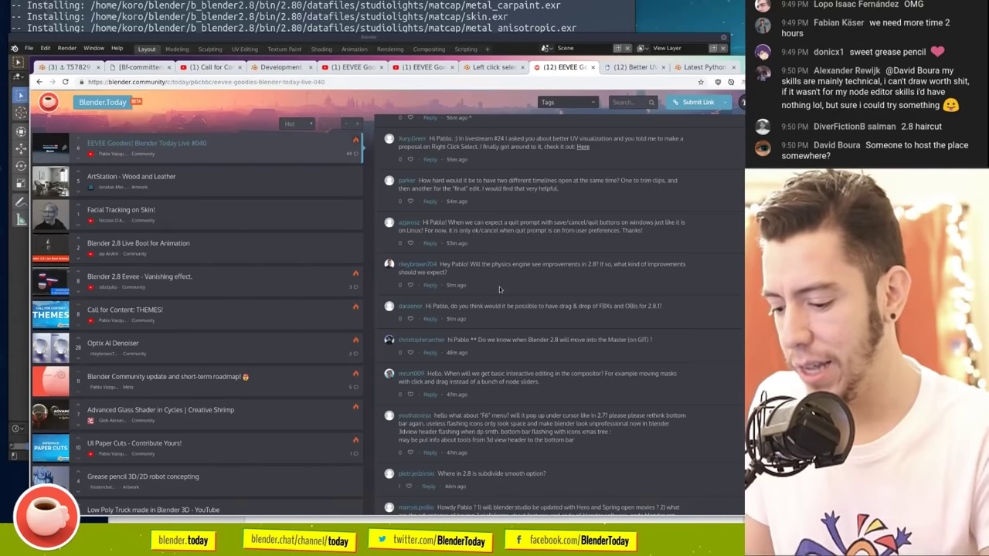
# Step: Search Google for 'bullet engine' in a new tab
pyautogui.hotkey('ctrl', 't')
pyautogui.write('bullet engine')
pyautogui.press('Return')
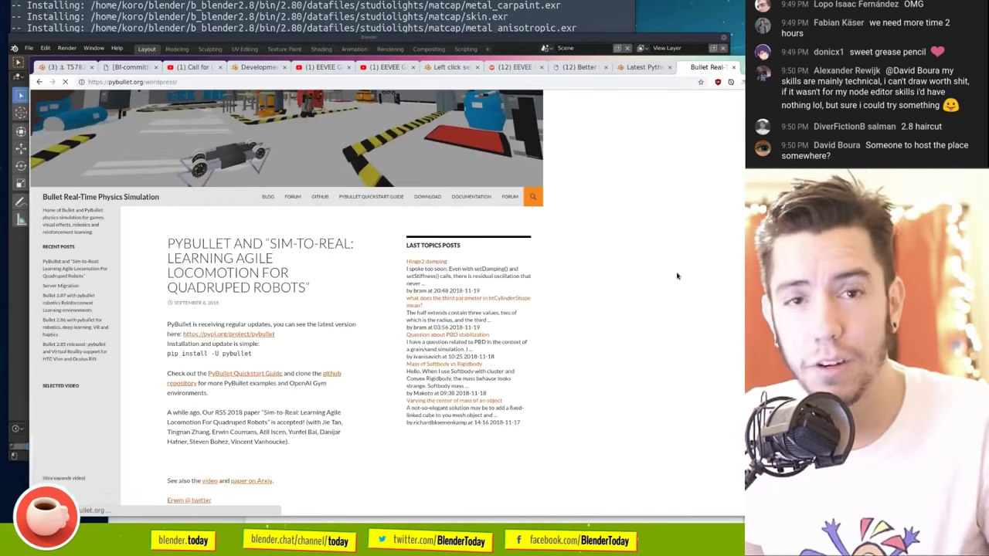
# Step: Zoom the PyBullet Sim-to-Real page to 125%, then return to the EEVEE Goodies comments
pyautogui.hotkey('ctrl', '+')
pyautogui.hotkey('ctrl', '+')
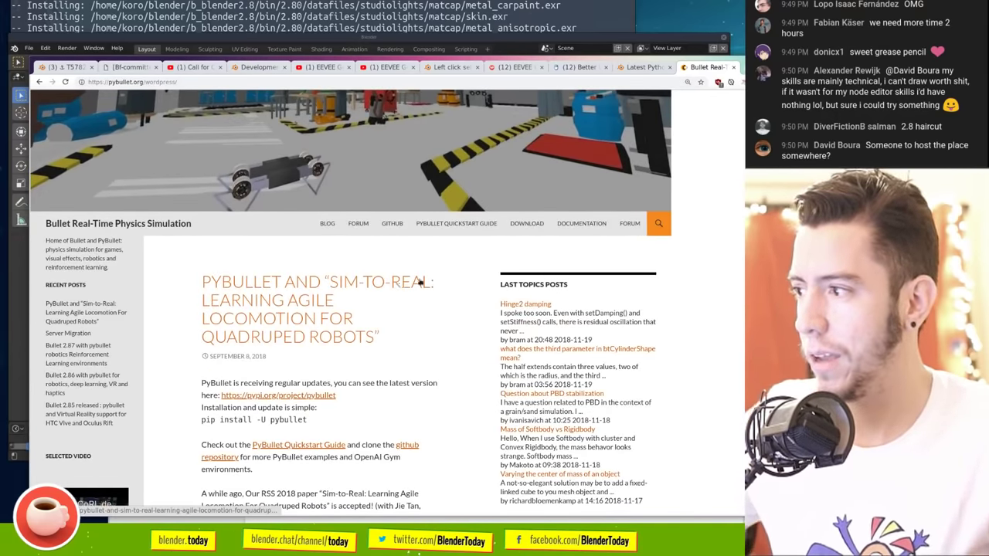
pyautogui.scroll(-1, 721, 265)
pyautogui.scroll(-1, 721, 265)
pyautogui.scroll(1, 711, 201)
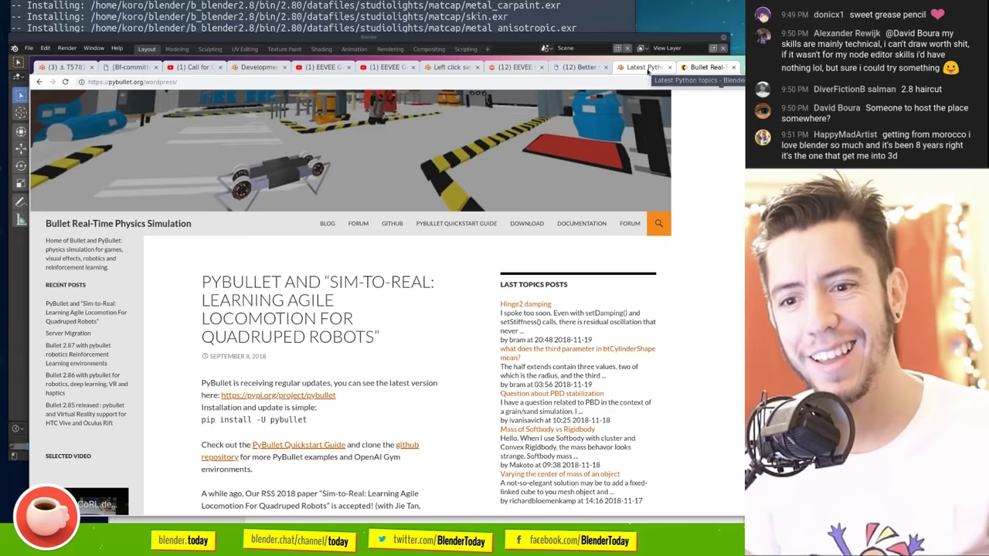
pyautogui.click(514, 68)
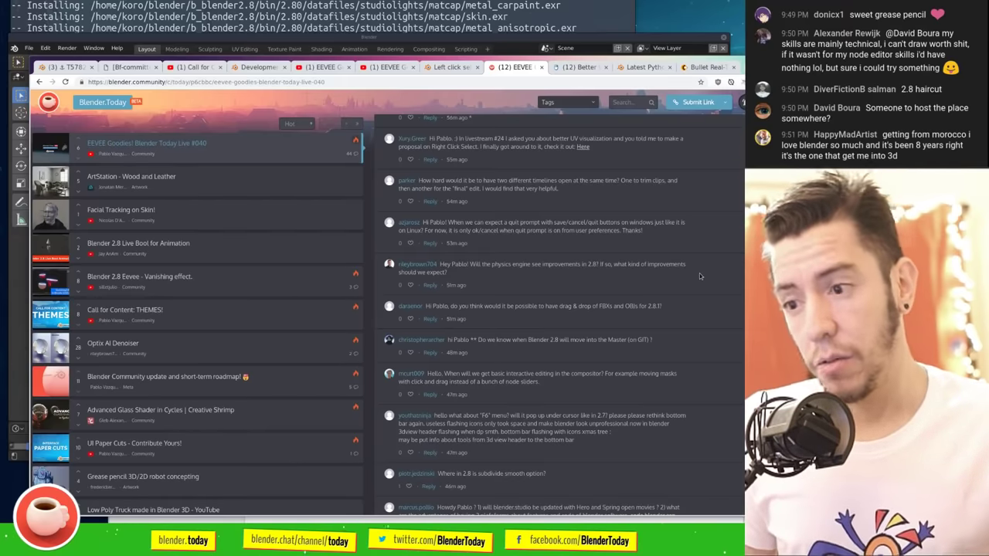
# Step: Scroll the comments and highlight the question about 2.8 moving into master
pyautogui.scroll(-2, 477, 300)
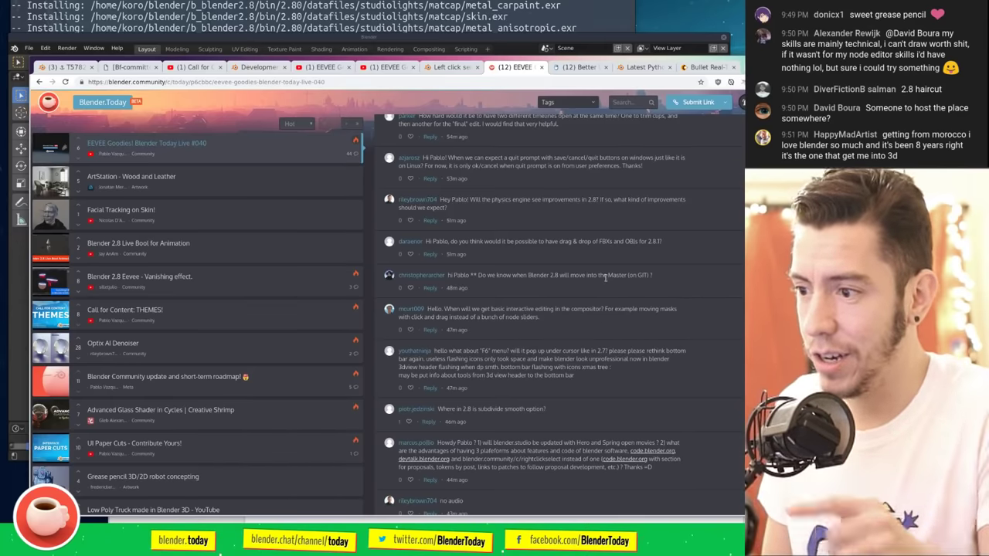
pyautogui.scroll(-1, 697, 286)
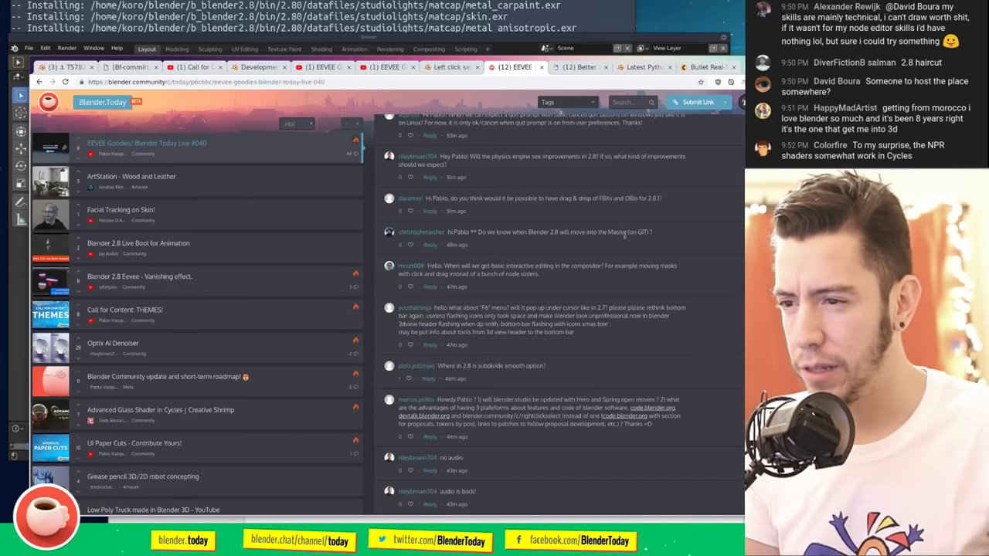
pyautogui.moveTo(648, 231); pyautogui.dragTo(556, 232)
pyautogui.click(556, 231)
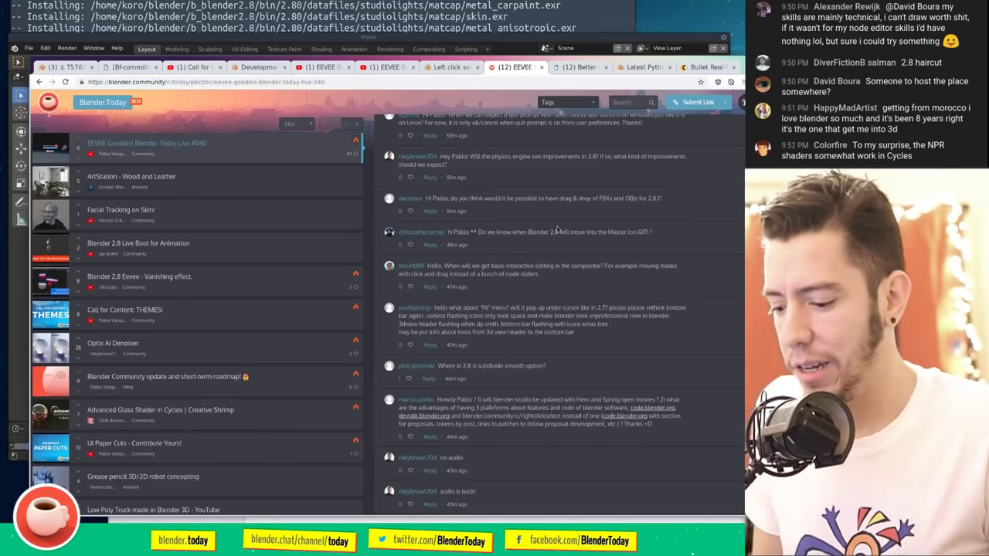
# Step: Briefly load builder.blender.org in a new tab, close it, and cycle back to the EEVEE Goodies comments
pyautogui.hotkey('ctrl', 't')
pyautogui.write('bui')
pyautogui.press('Return')
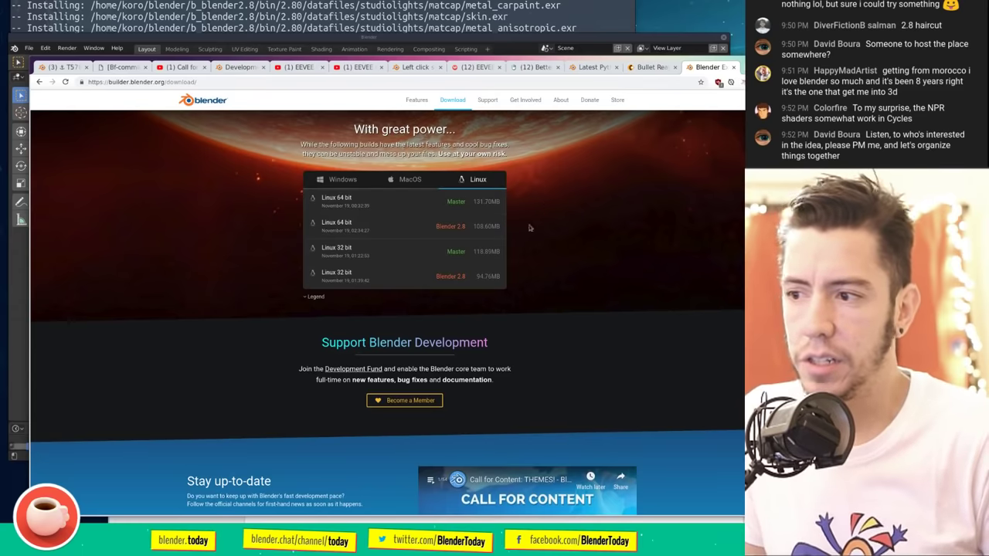
pyautogui.hotkey('ctrl', 'w')
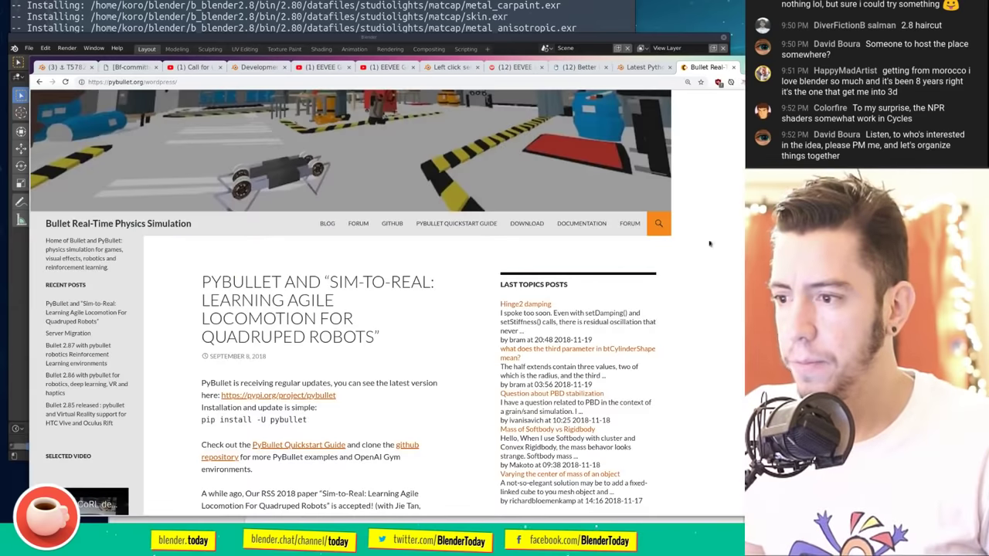
pyautogui.hotkey('ctrl', 'shift', 'Tab')
pyautogui.click(570, 71)
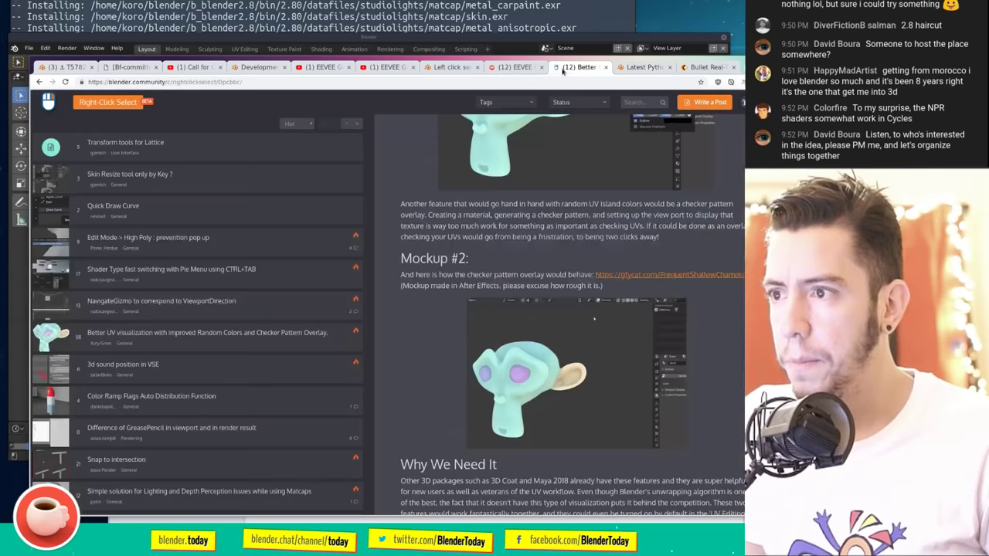
pyautogui.hotkey('ctrl', 'shift', 'Tab')
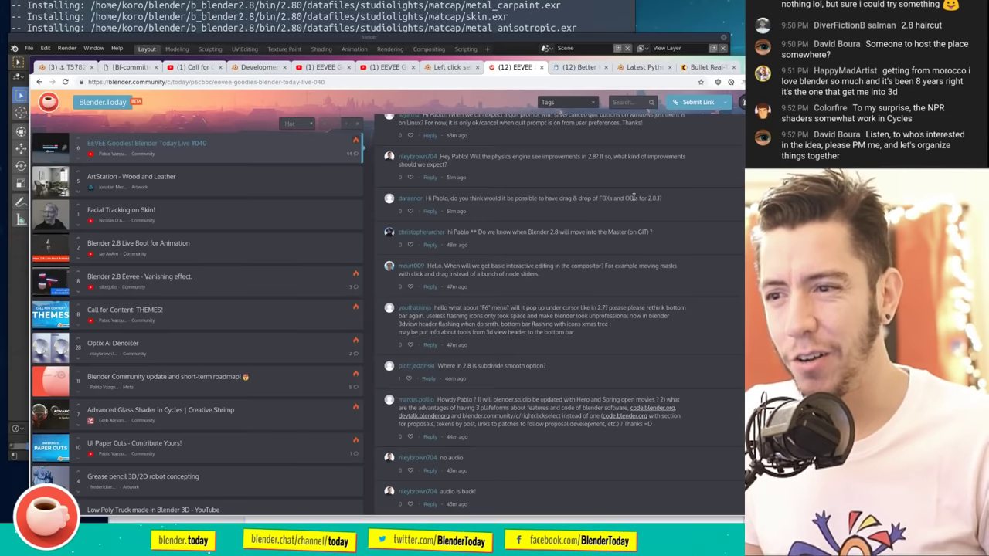
# Step: Highlight the viewer's request for drag-and-drop of FBXs and OBJs in 2.8
pyautogui.moveTo(631, 199); pyautogui.dragTo(576, 197)
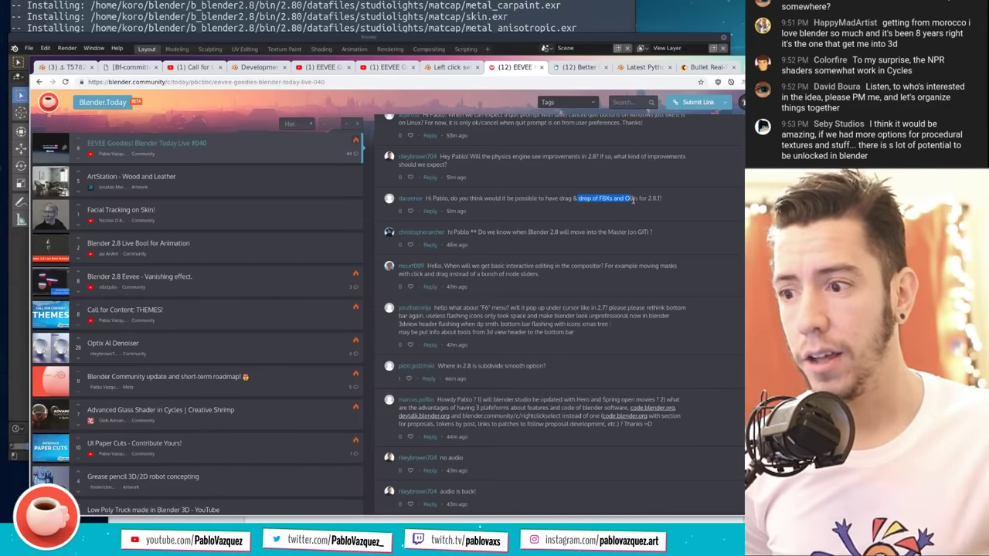
pyautogui.tripleClick(547, 199)
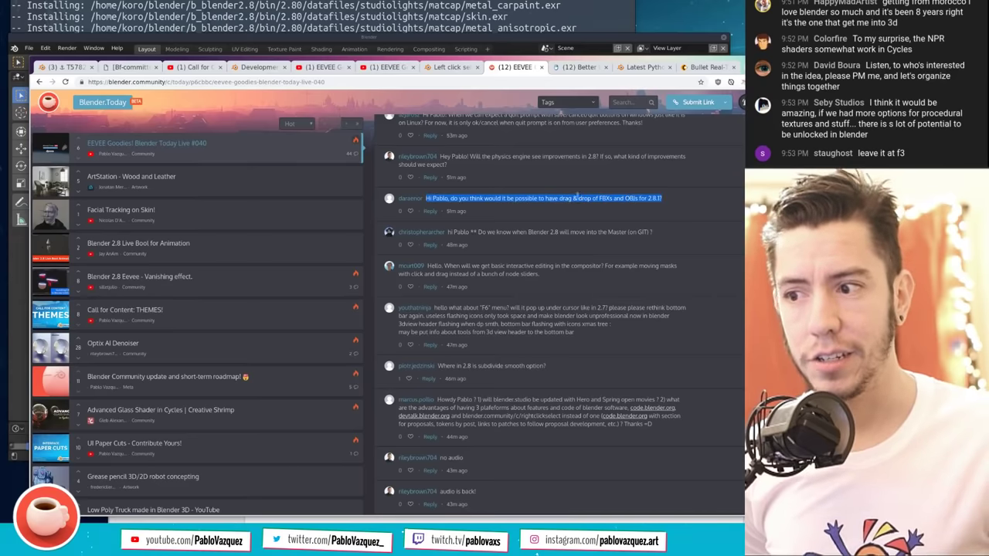
pyautogui.scroll(-2, 547, 209)
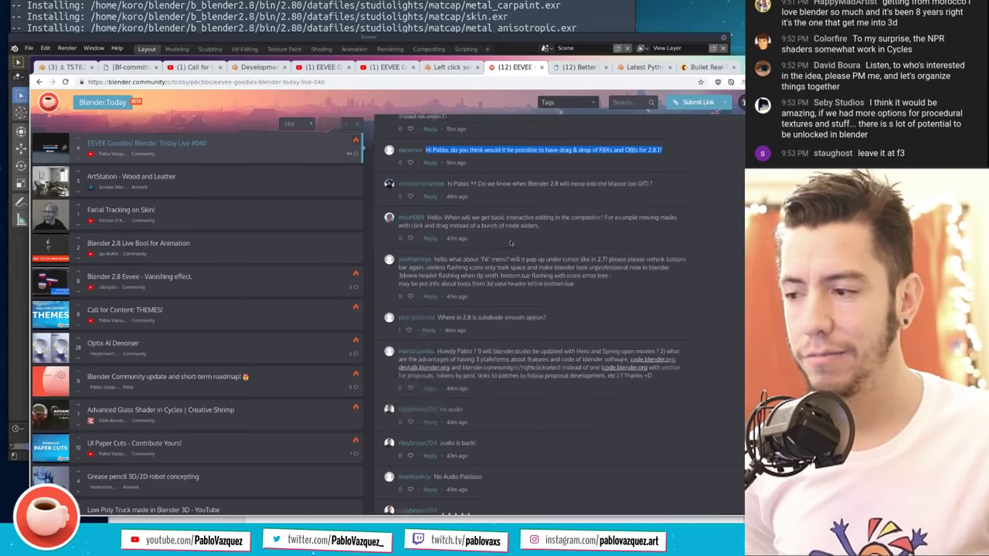
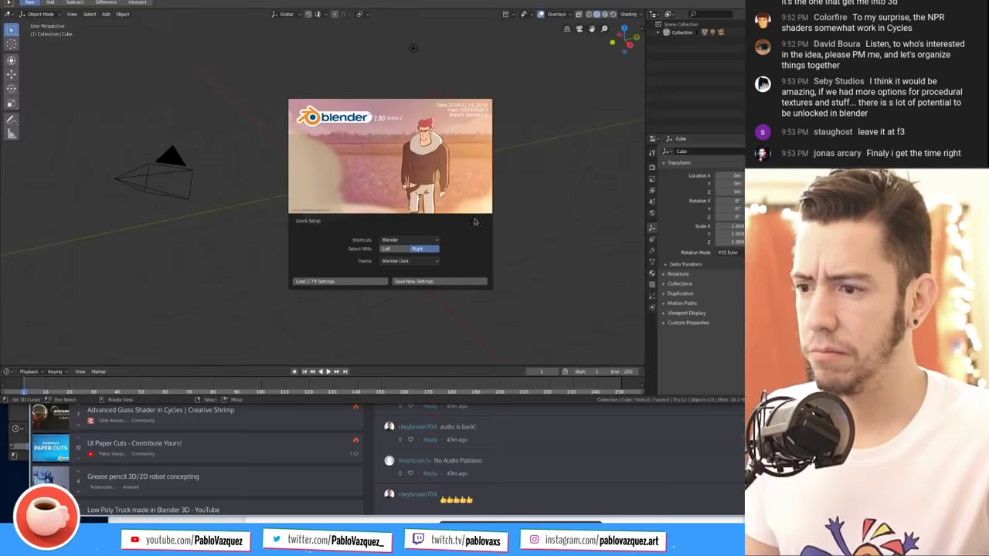
# Step: Dismiss the splash, drag the cube up-right, and reopen the move's settings via Adjust Last Operation
pyautogui.click(475, 221)
pyautogui.moveTo(417, 266); pyautogui.dragTo(538, 241)
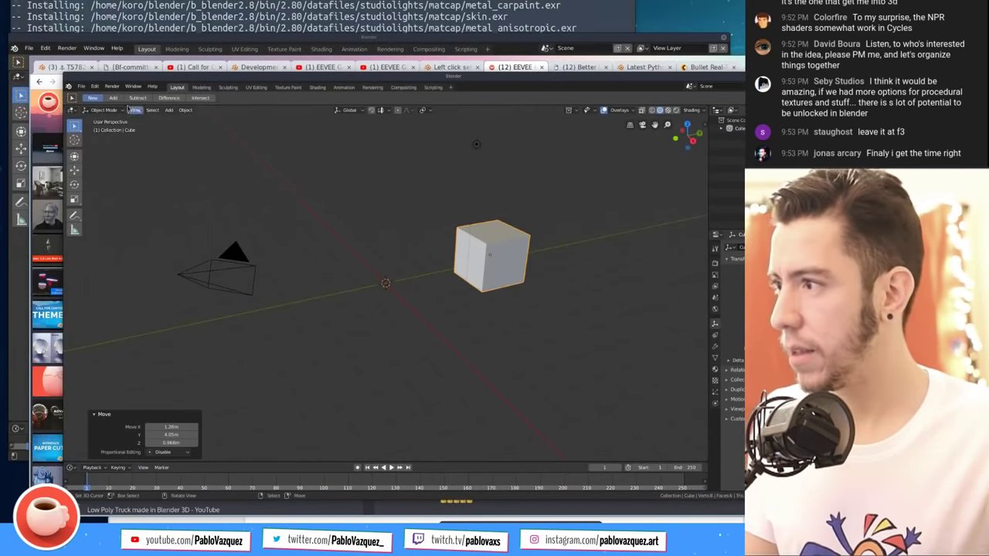
pyautogui.click(94, 86)
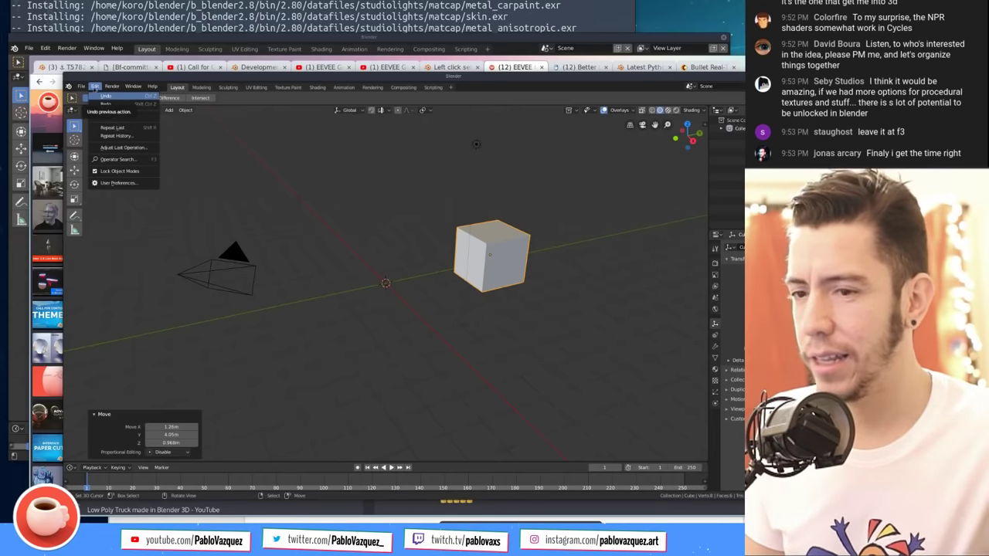
pyautogui.click(127, 147)
pyautogui.moveTo(161, 149); pyautogui.dragTo(412, 176)
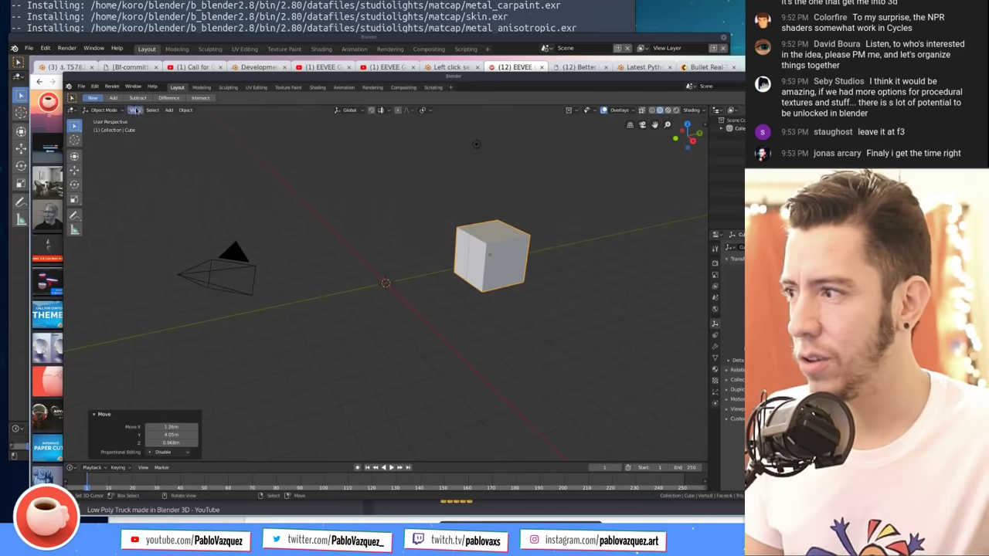
pyautogui.click(94, 86)
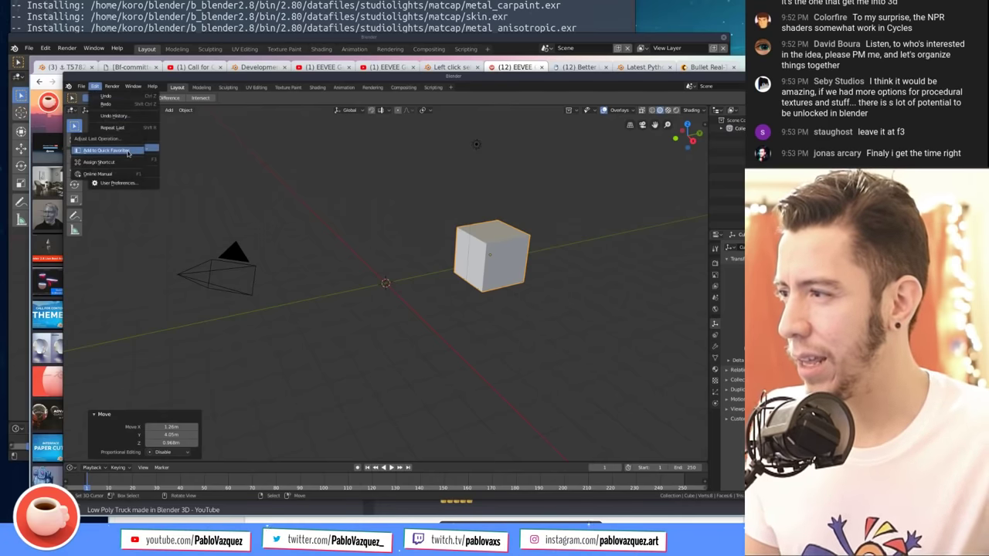
pyautogui.click(124, 164)
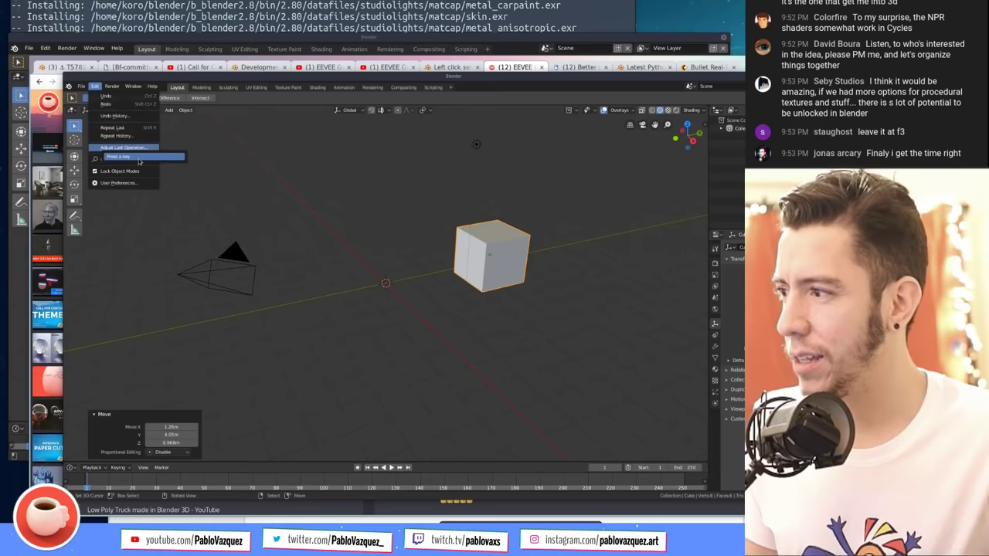
pyautogui.press('Escape')
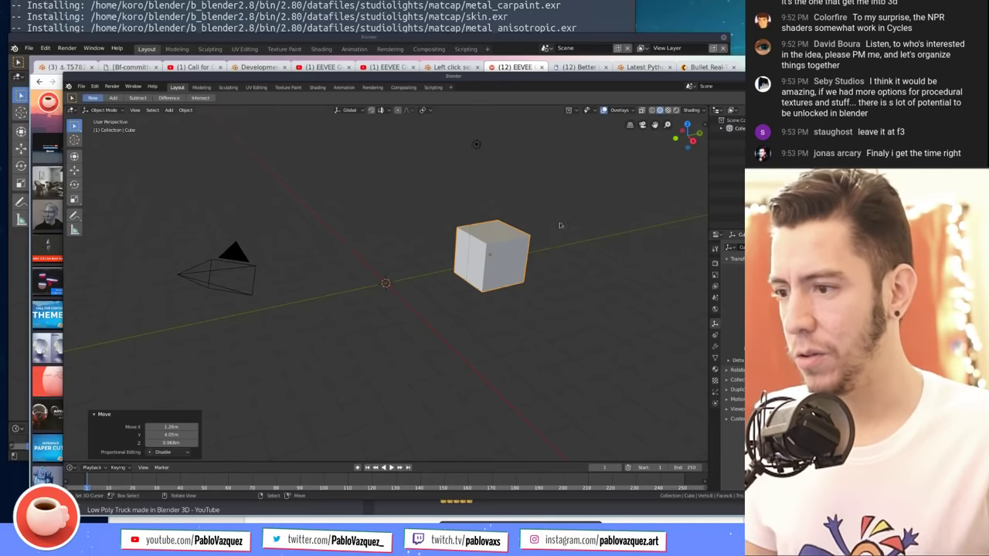
# Step: Rotate the cube, lower its angle to 235° in the F9 panel, and quit Blender
pyautogui.press('r')
pyautogui.click(581, 317)
pyautogui.press('F9')
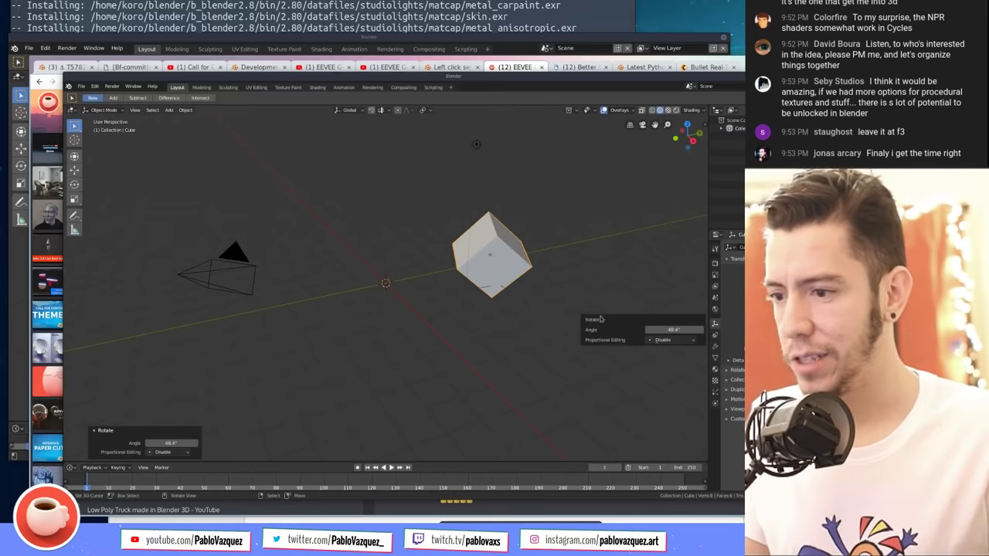
pyautogui.moveTo(601, 319); pyautogui.dragTo(540, 265)
pyautogui.moveTo(614, 274); pyautogui.dragTo(566, 275)
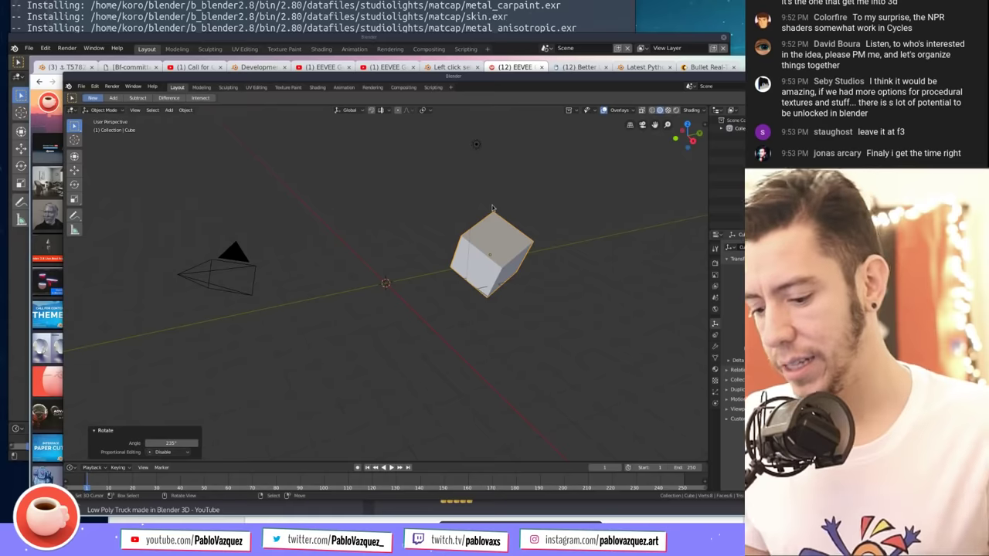
pyautogui.press('F9')
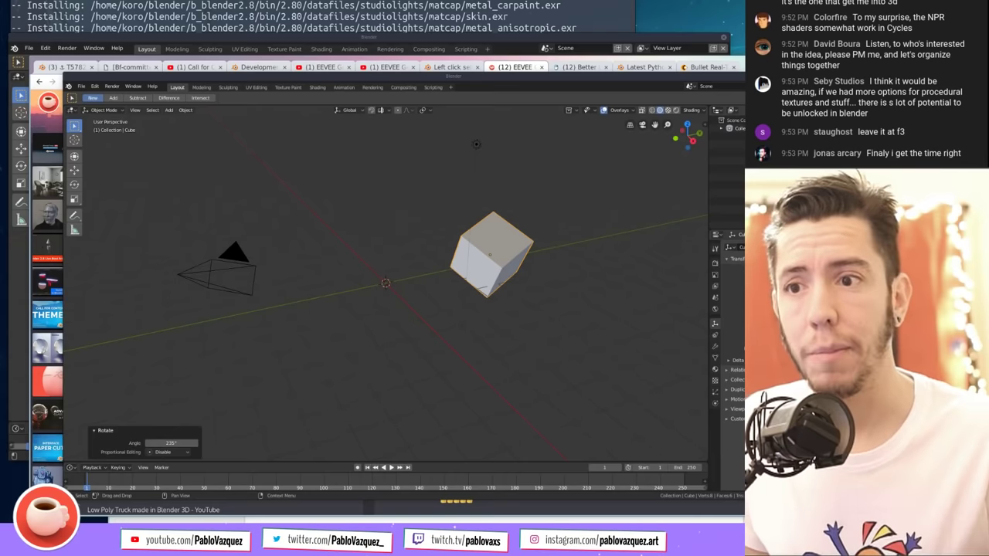
pyautogui.hotkey('ctrl', 'q')
# Step: Close Blender without saving and scroll the comments down to the subdivide smooth question
pyautogui.click(492, 302)
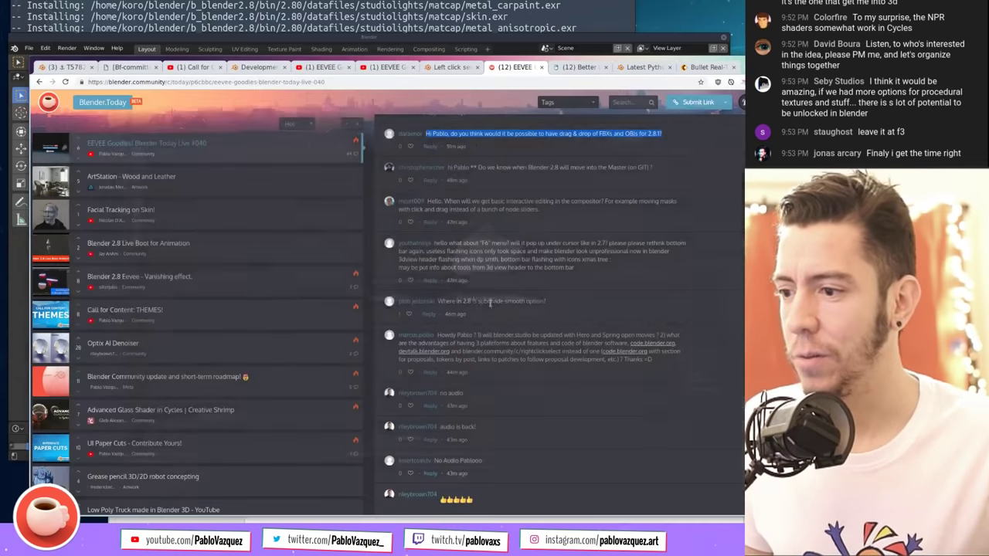
pyautogui.click(646, 242)
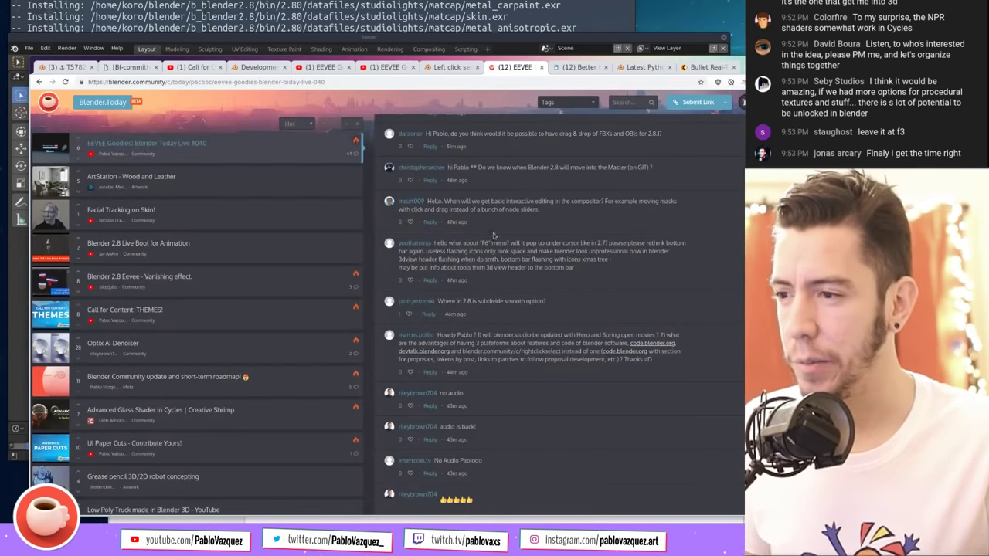
pyautogui.scroll(-2, 525, 258)
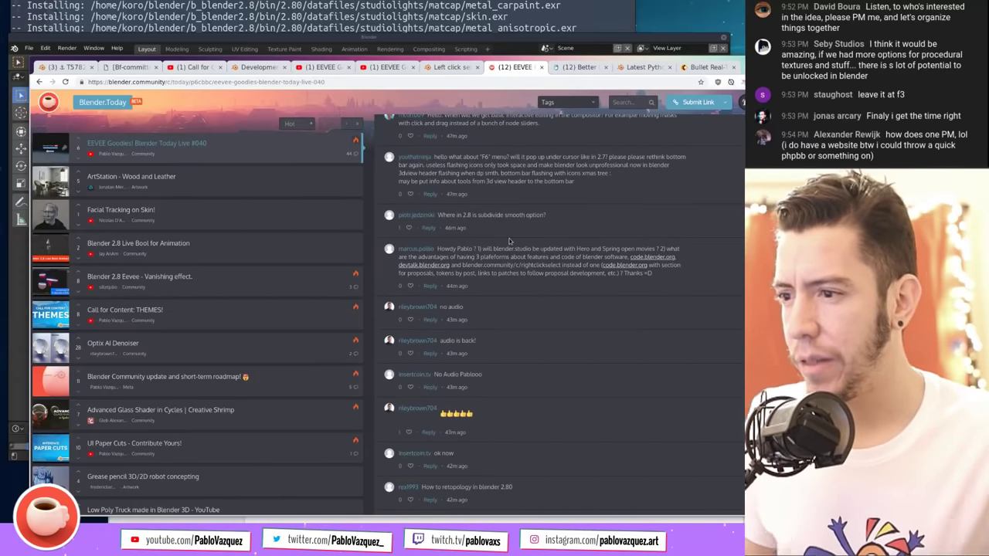
# Step: In Edit Mode, subdivide the cube and browse the Mesh and Vertex menus
pyautogui.press('Tab')
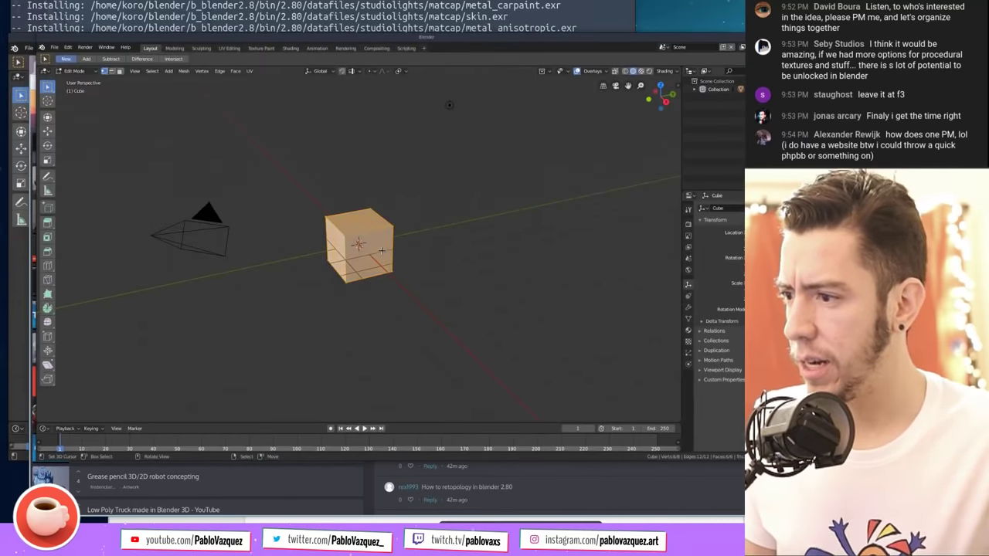
pyautogui.rightClick(384, 254)
pyautogui.click(382, 254)
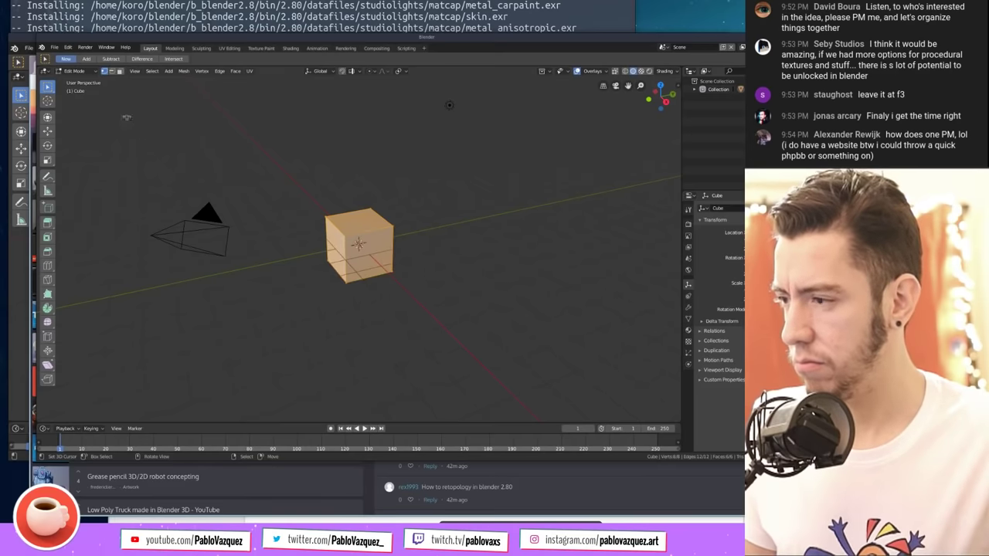
pyautogui.click(184, 70)
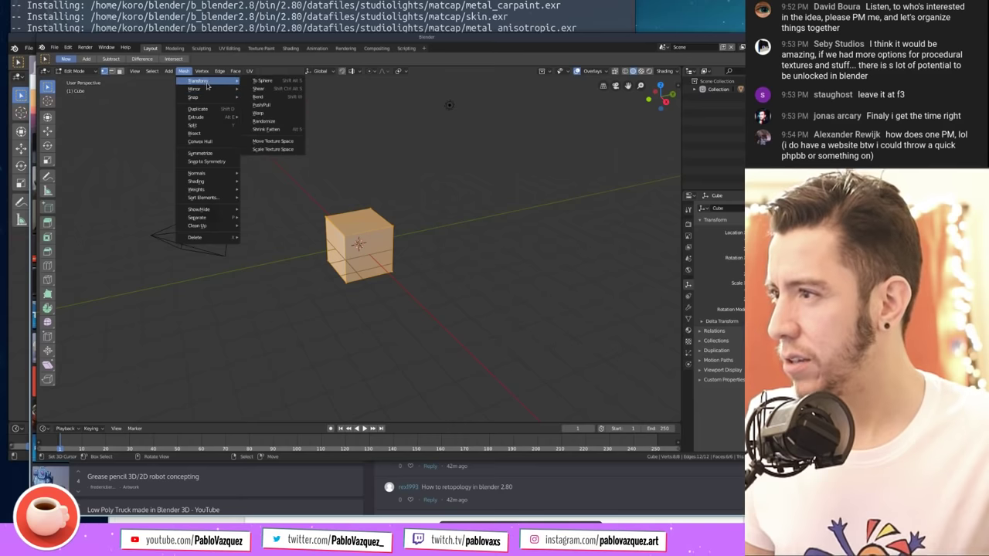
pyautogui.moveTo(212, 209)
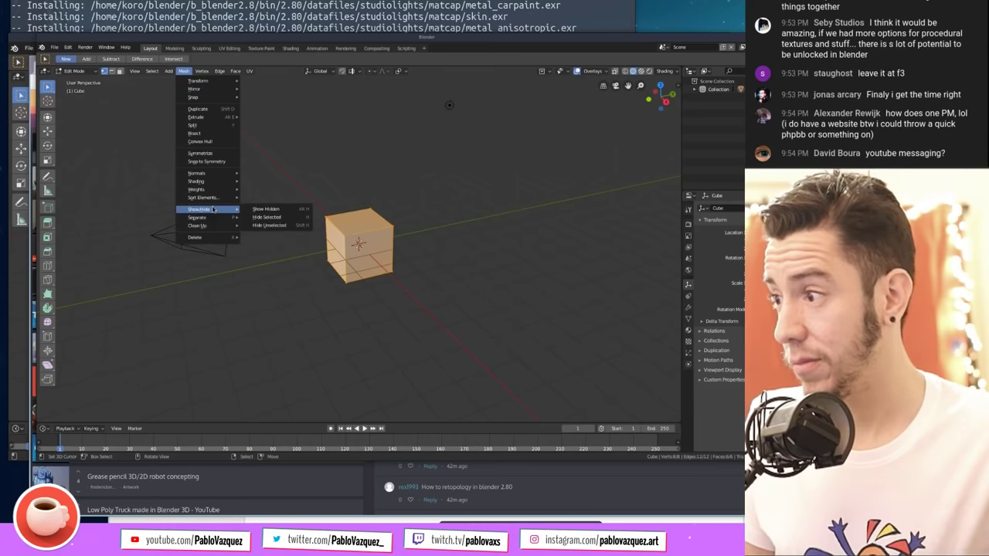
pyautogui.hotkey('ctrl', 'v')
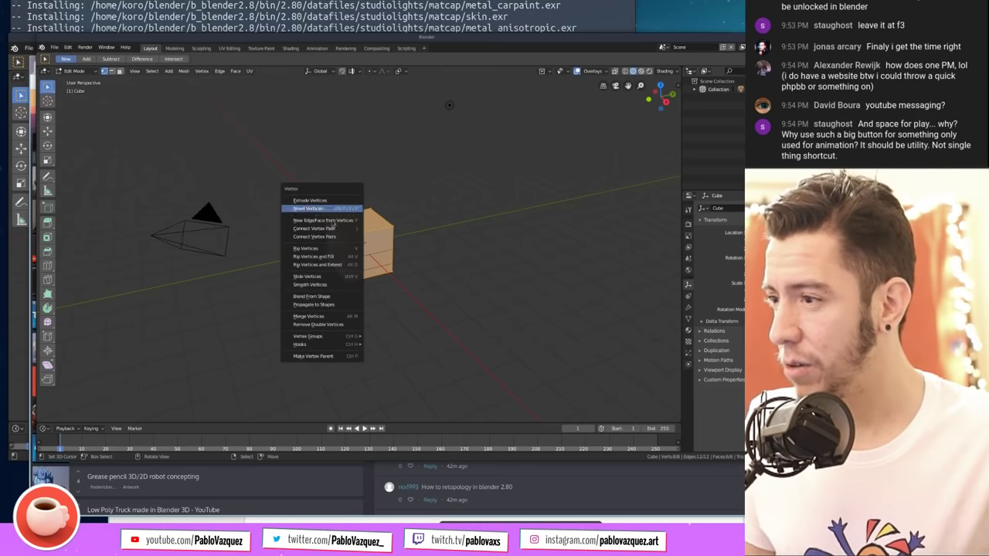
pyautogui.press('Escape')
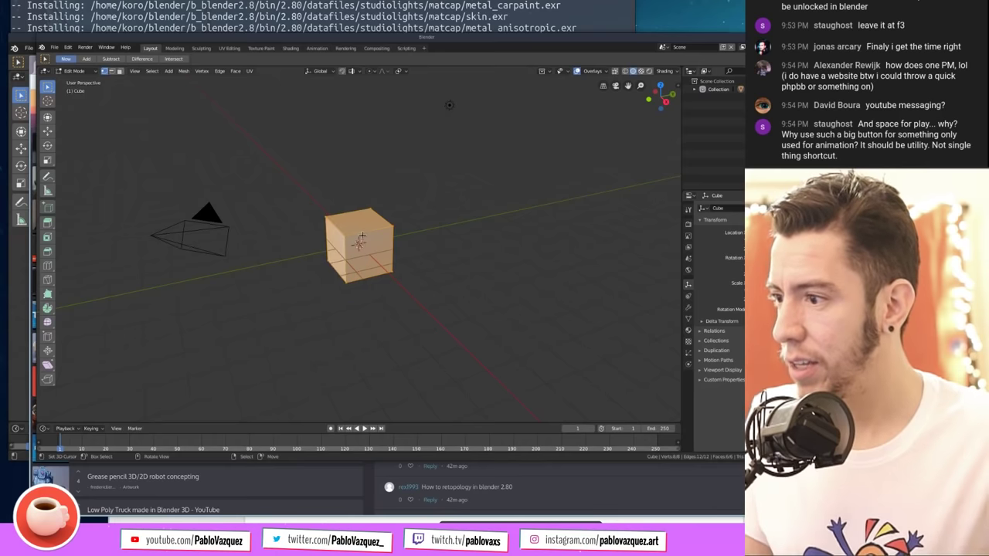
# Step: Subdivide again with Smoothness 0.690 for a rounded cube, then bring up the quit prompt
pyautogui.rightClick(320, 235)
pyautogui.click(320, 235)
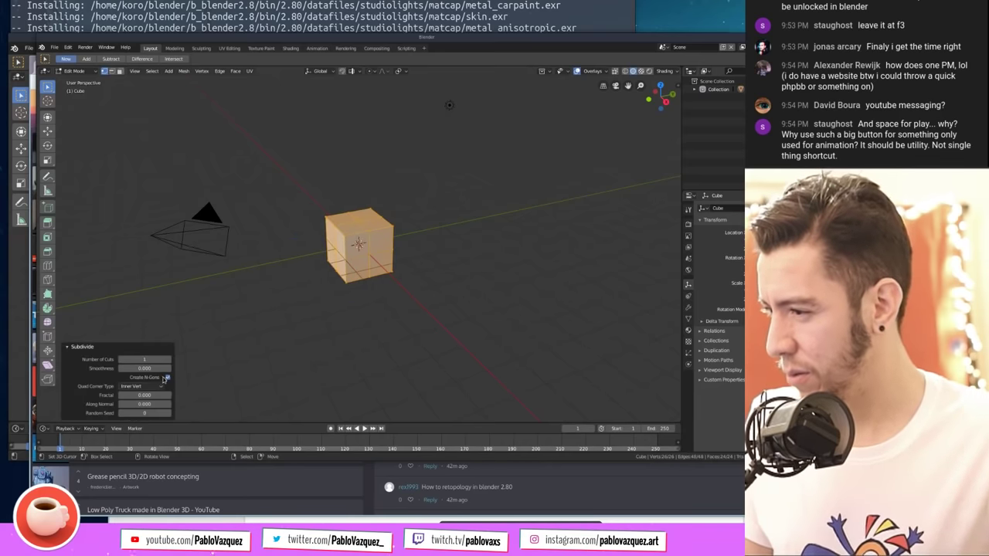
pyautogui.moveTo(159, 369); pyautogui.dragTo(197, 368)
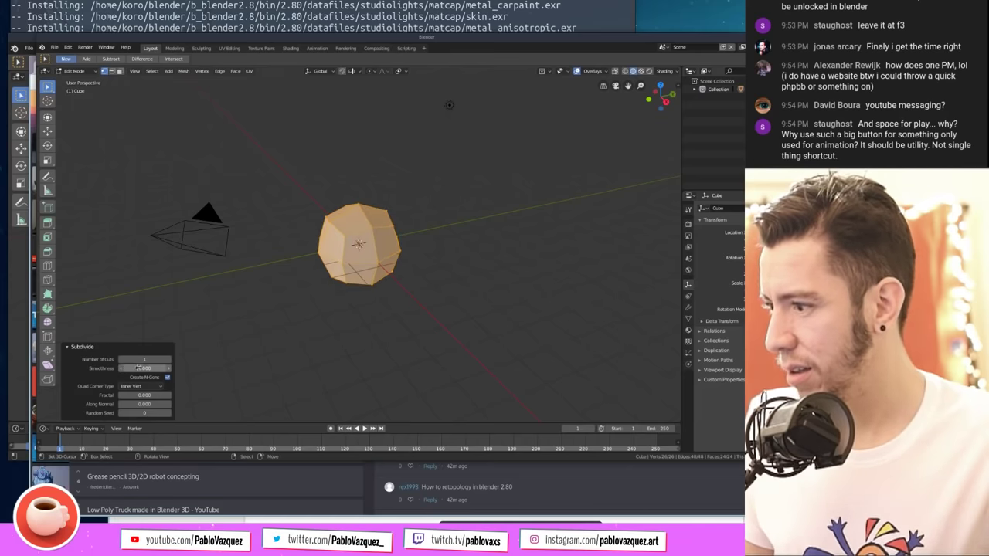
pyautogui.rightClick(386, 184)
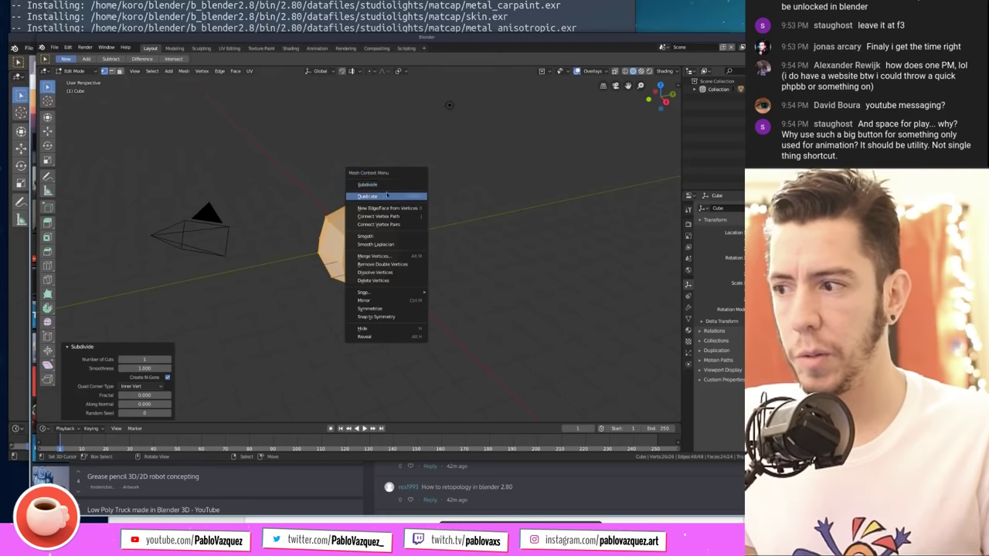
pyautogui.moveTo(143, 369)
pyautogui.mouseDown()
pyautogui.moveTo(116, 369)
pyautogui.moveTo(154, 368)
pyautogui.moveTo(124, 369)
pyautogui.moveTo(143, 368)
pyautogui.mouseUp()
pyautogui.hotkey('ctrl', 'q')
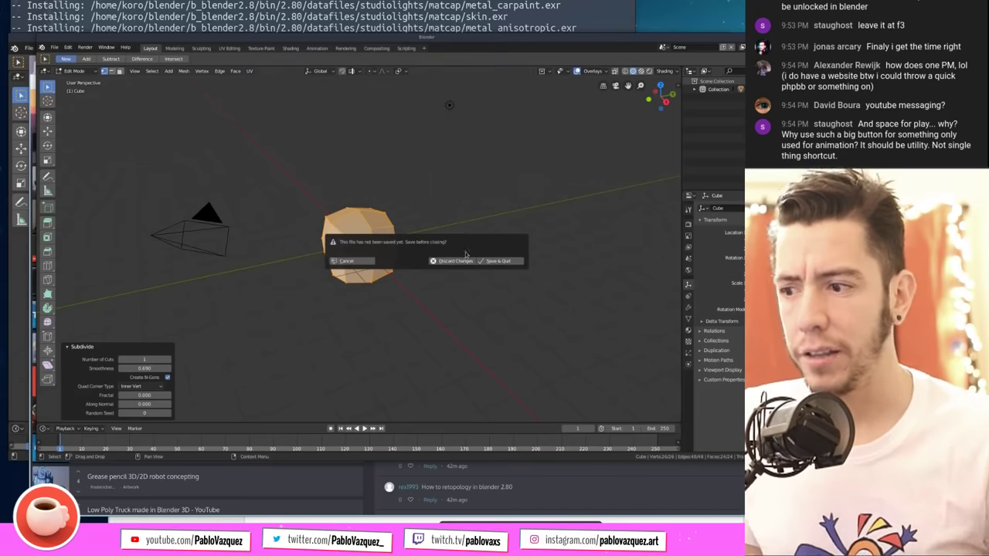
# Step: Discard Blender's changes, then open the code.blender.org and devtalk.blender.org links in background tabs
pyautogui.click(462, 261)
pyautogui.scroll(-1, 571, 351)
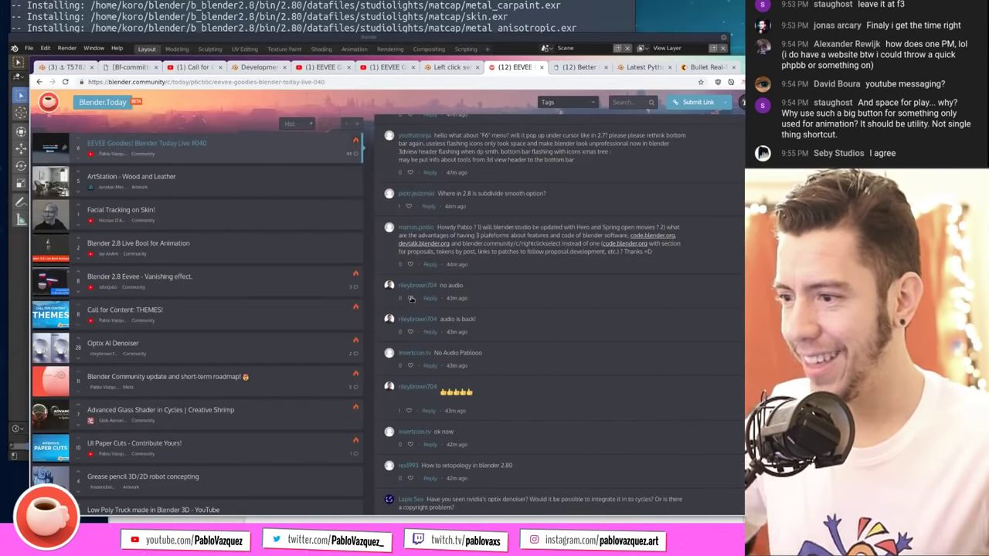
pyautogui.scroll(-2, 588, 332)
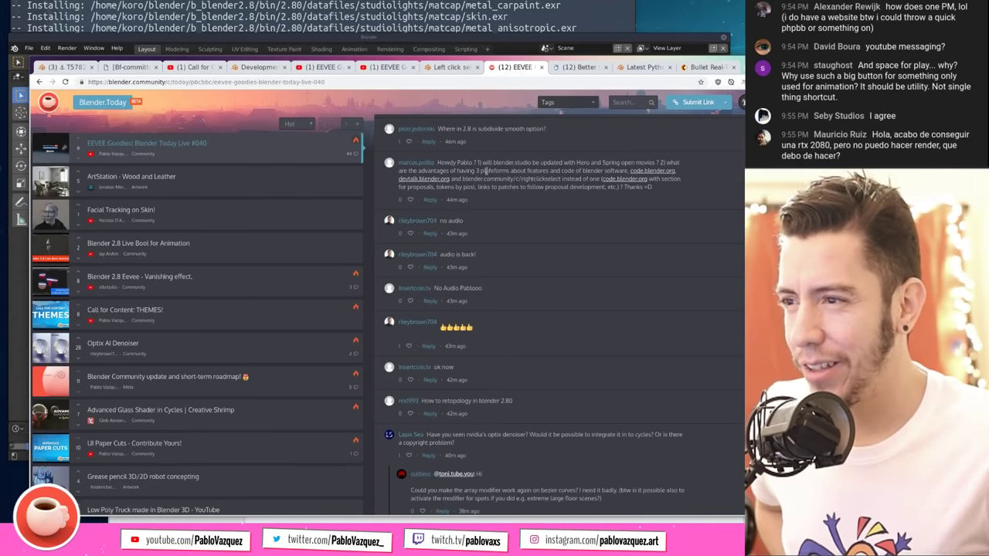
pyautogui.middleClick(635, 171)
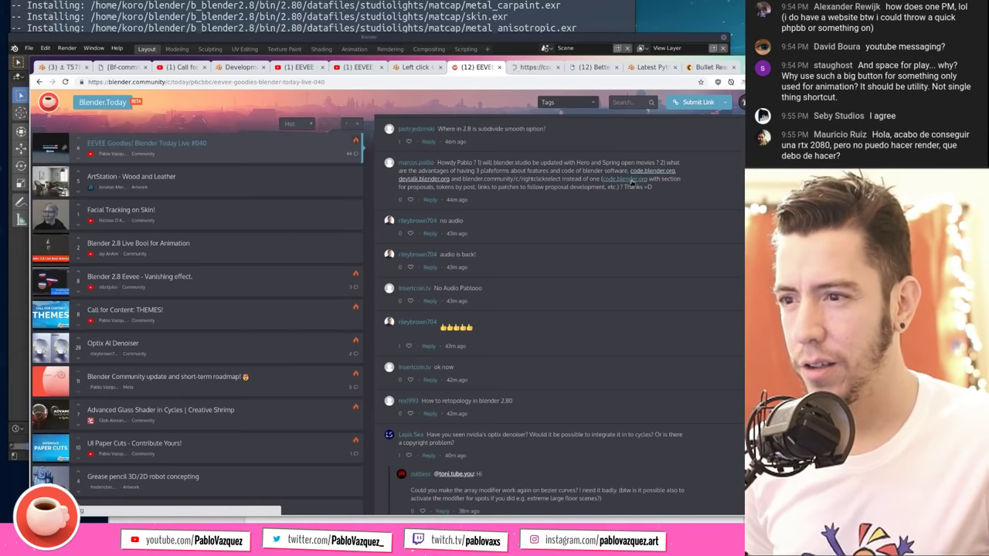
pyautogui.middleClick(421, 178)
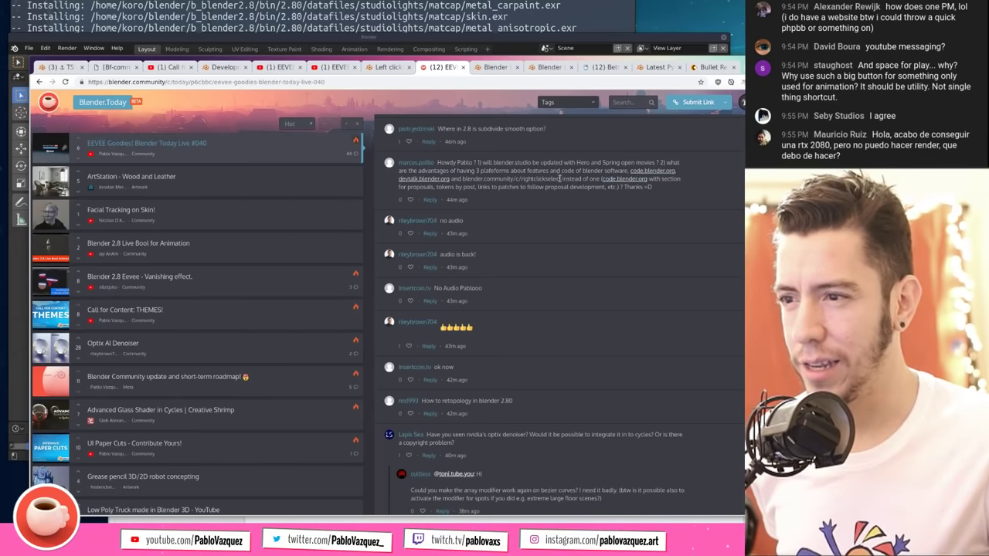
pyautogui.moveTo(561, 178); pyautogui.dragTo(462, 179)
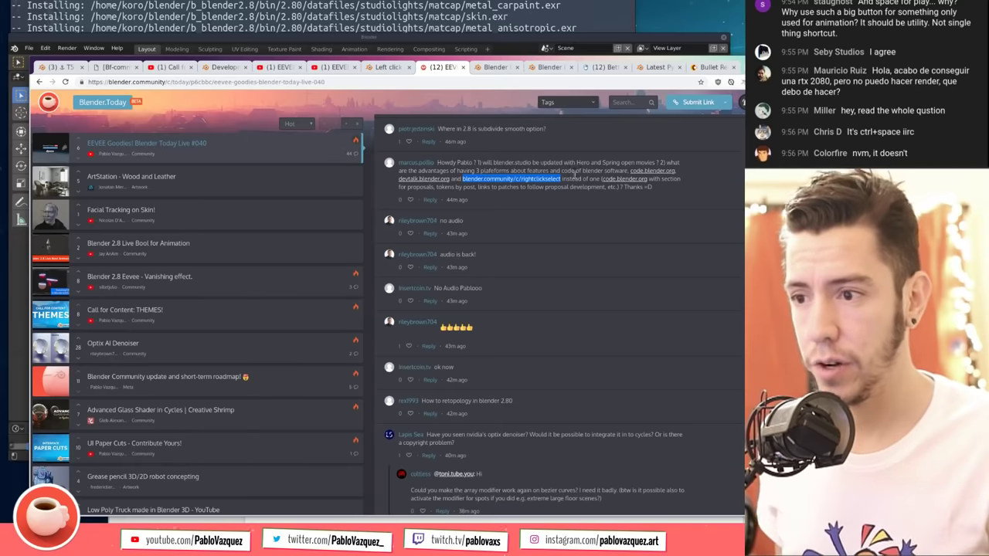
pyautogui.middleClick(632, 173)
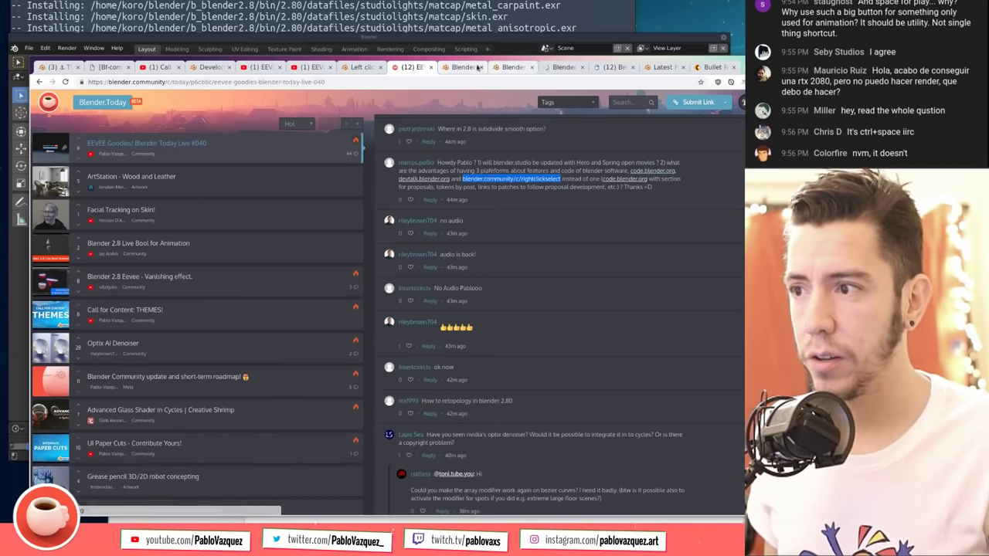
# Step: Skim the Tools, Toolbar and Tool Widgets post on the Developers Blog, then return to the listing
pyautogui.click(561, 67)
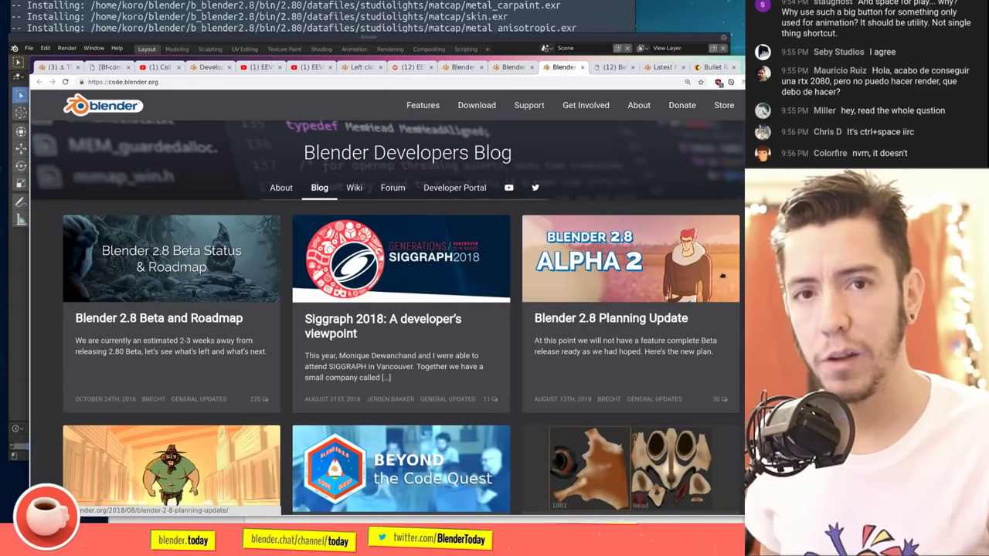
pyautogui.scroll(-5, 309, 309)
pyautogui.scroll(-3, 455, 343)
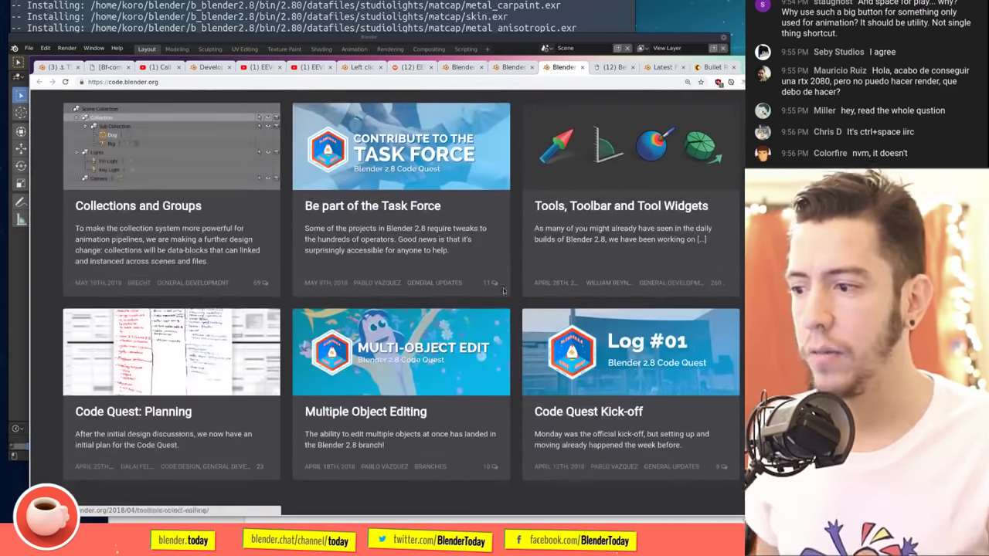
pyautogui.click(644, 256)
pyautogui.scroll(-15, 519, 297)
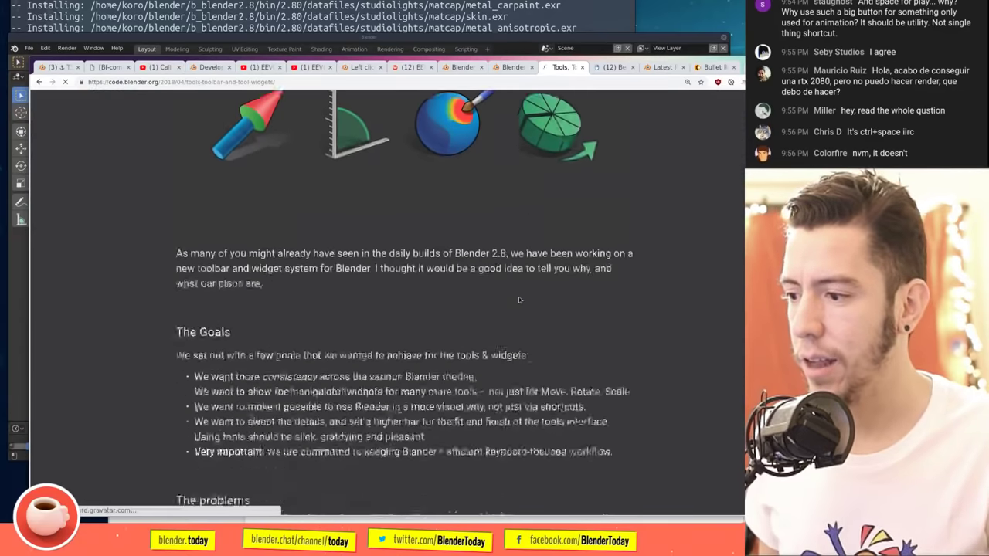
pyautogui.scroll(-15, 525, 294)
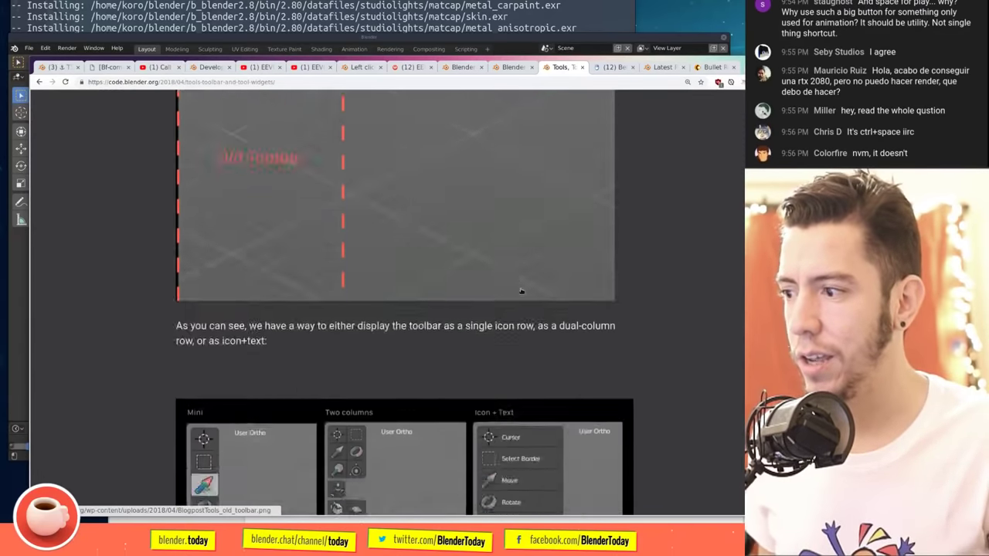
pyautogui.scroll(-20, 386, 301)
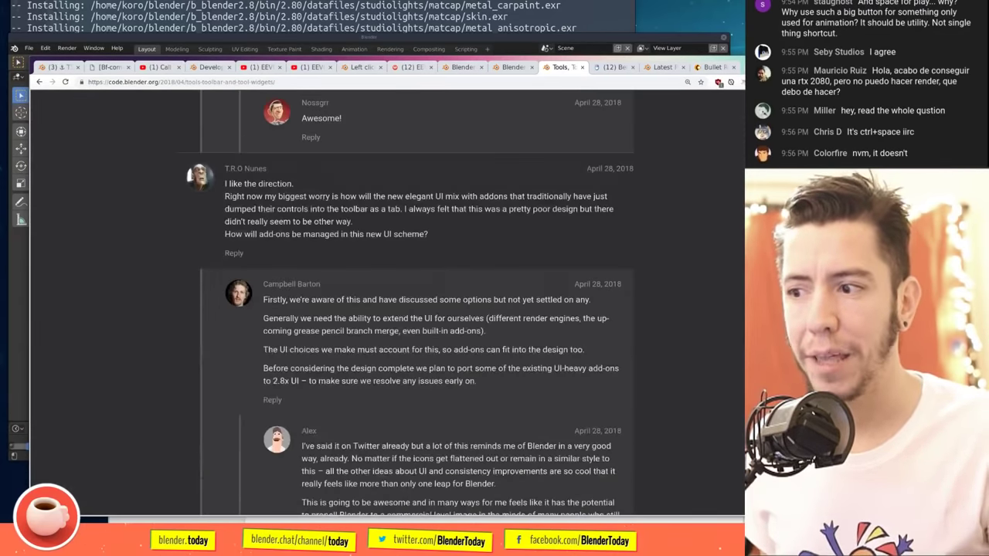
pyautogui.scroll(20, 386, 301)
pyautogui.scroll(4, 522, 220)
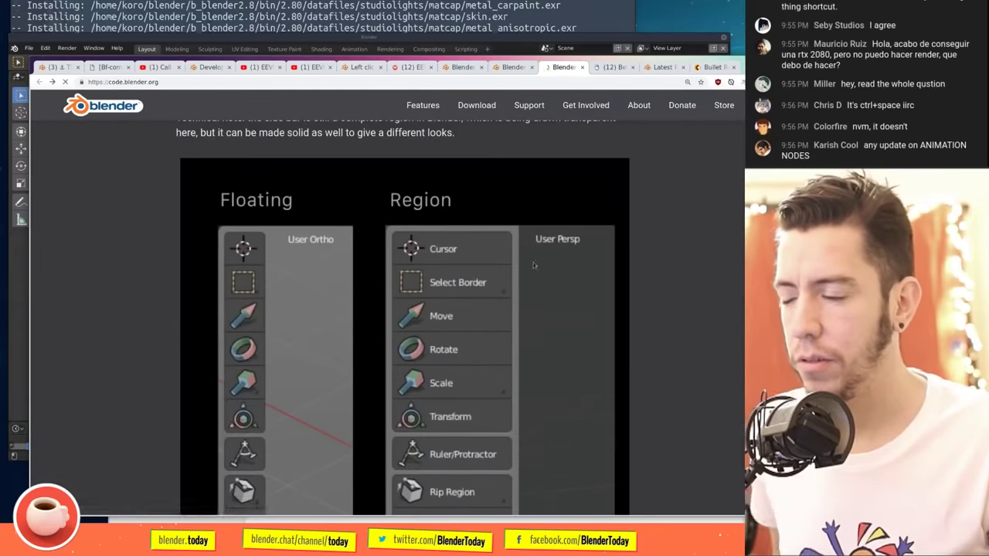
pyautogui.hotkey('alt', 'Left')
# Step: Glance at the devtalk forum tab, then switch to the EEVEE Goodies livestream comment thread
pyautogui.scroll(-1, 436, 346)
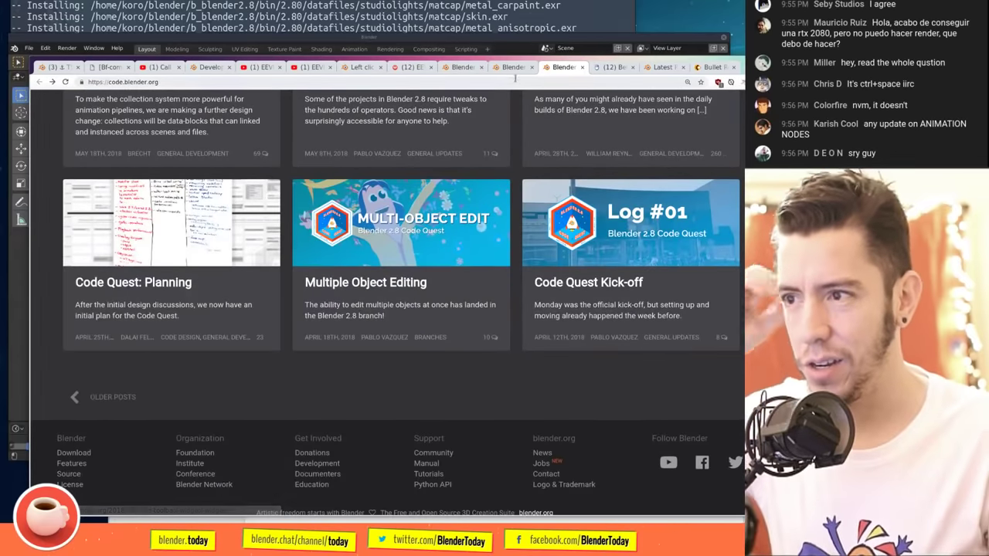
pyautogui.click(509, 68)
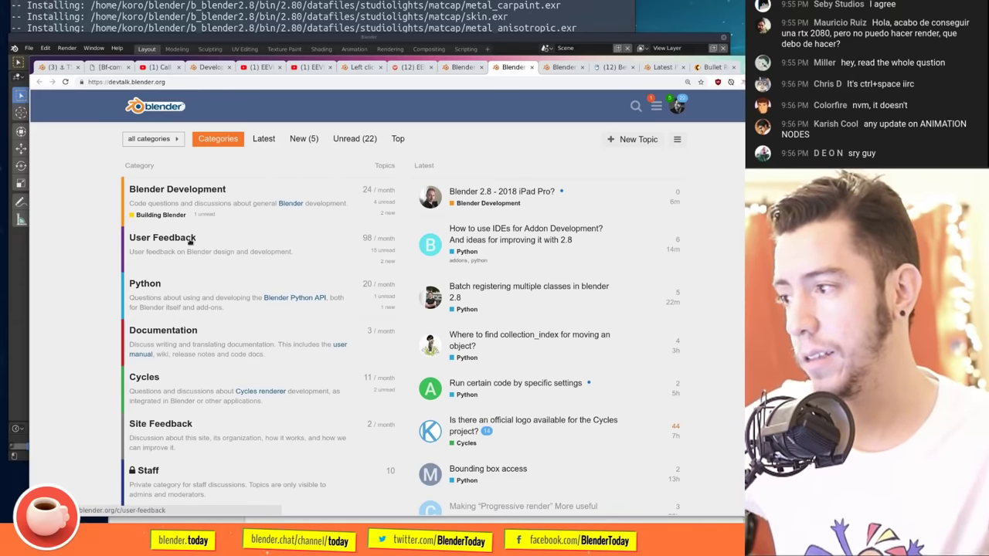
pyautogui.click(563, 68)
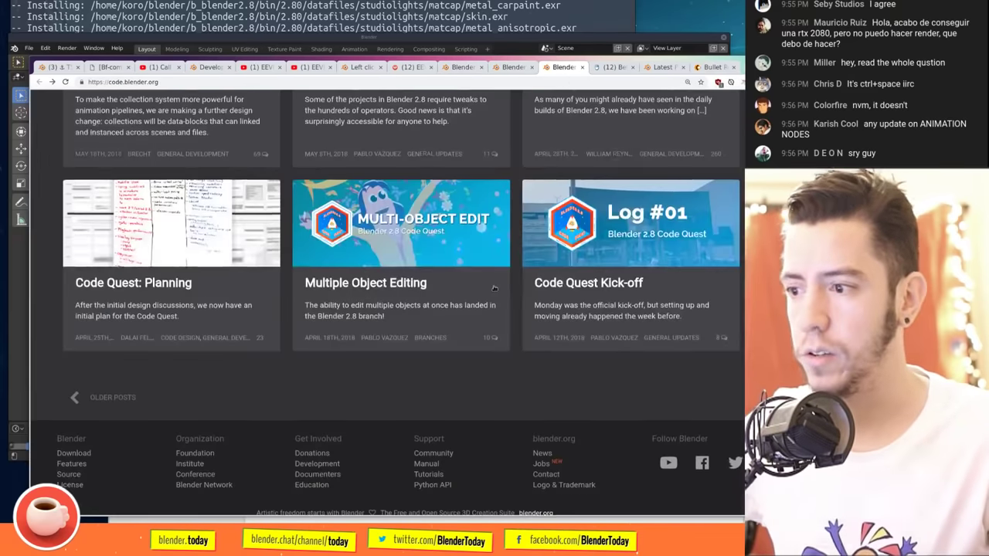
pyautogui.scroll(10, 443, 269)
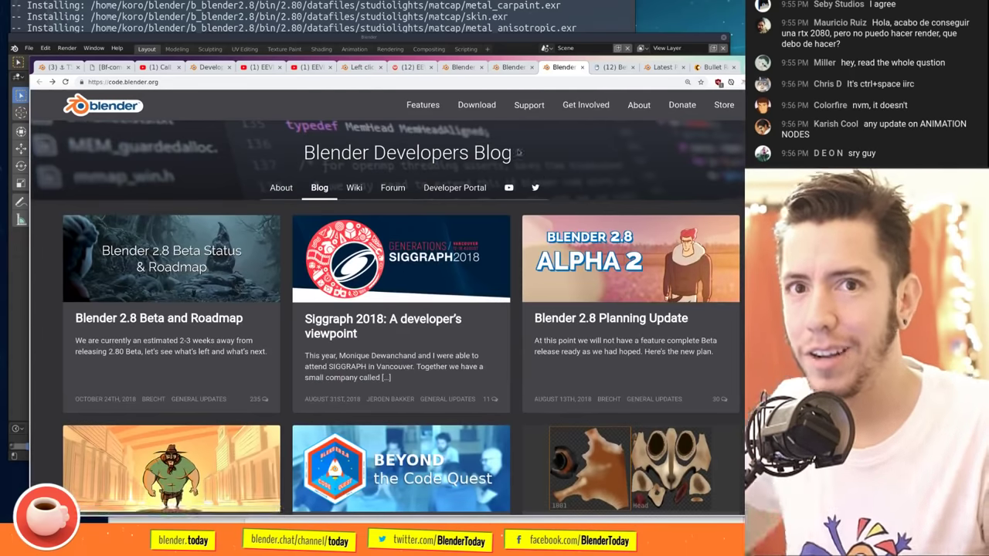
pyautogui.click(415, 67)
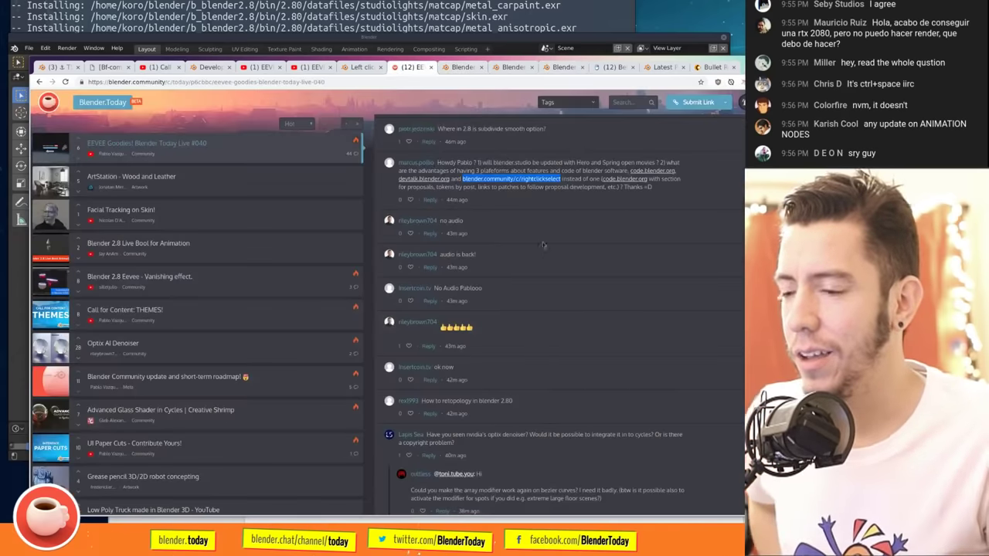
pyautogui.scroll(2, 554, 218)
pyautogui.click(592, 247)
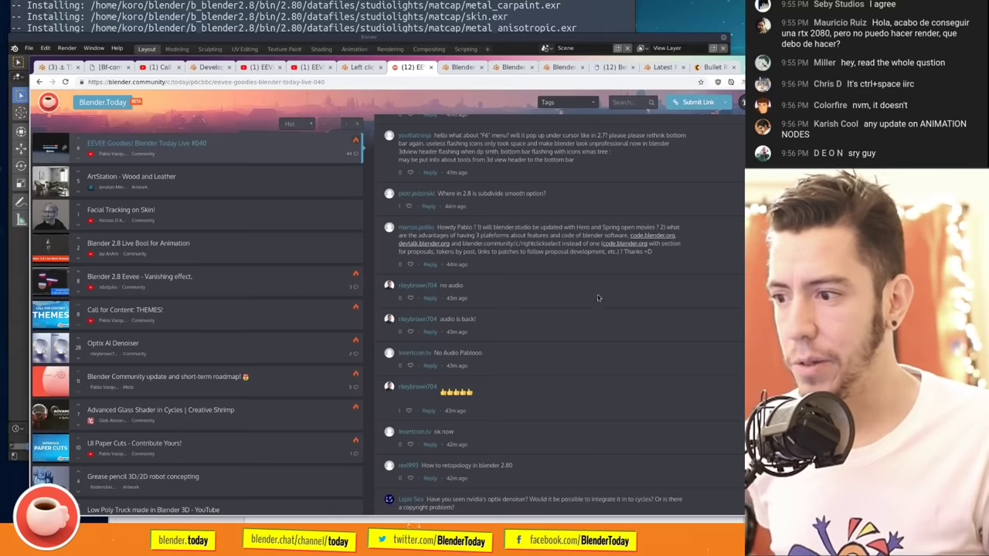
pyautogui.scroll(-4, 577, 294)
pyautogui.scroll(-2, 576, 294)
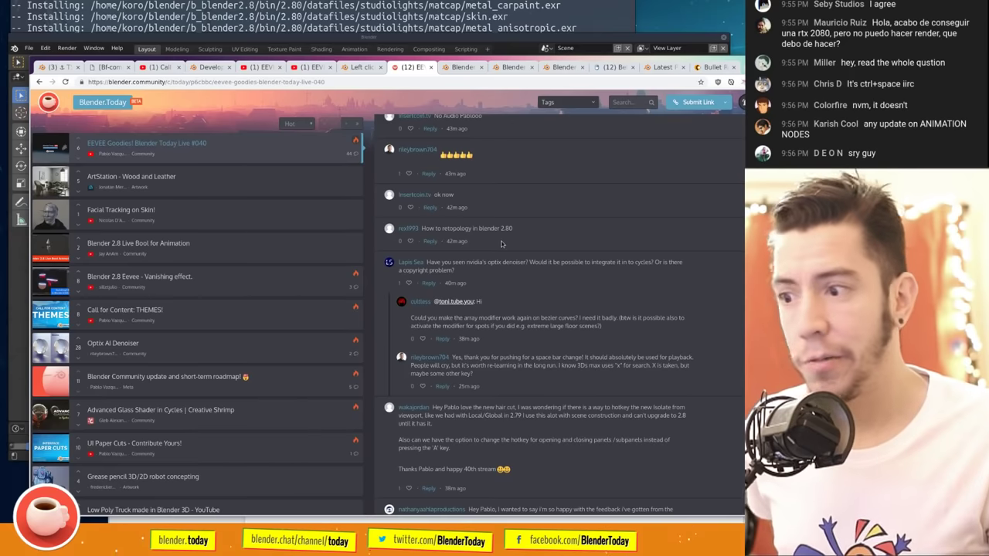
pyautogui.scroll(-1, 501, 244)
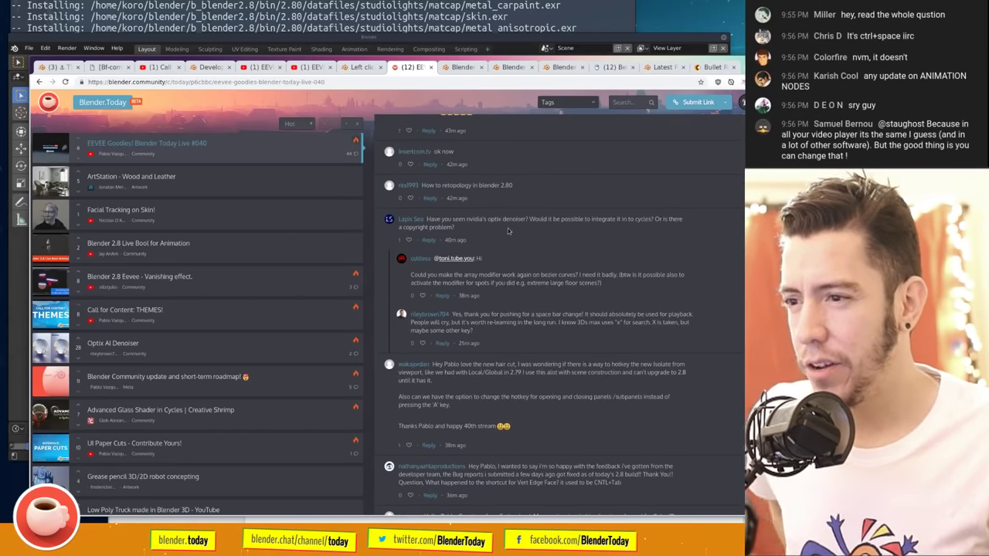
pyautogui.scroll(-2, 508, 224)
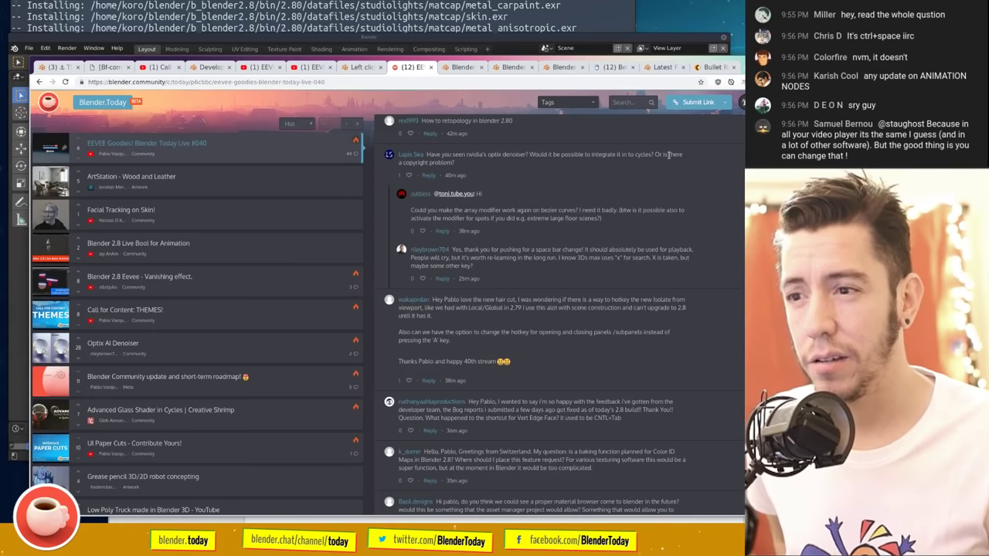
pyautogui.scroll(-1, 555, 224)
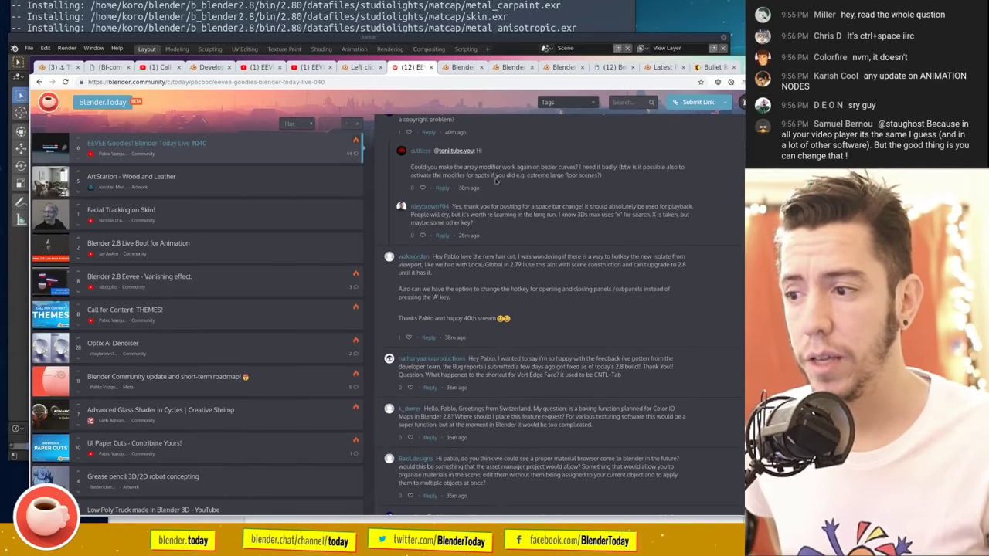
pyautogui.scroll(-1, 612, 255)
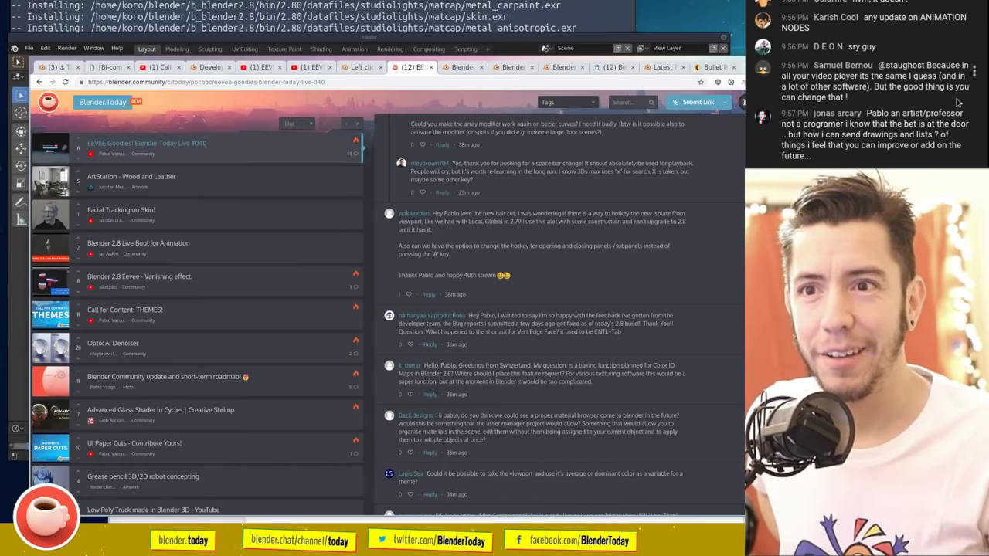
pyautogui.scroll(3, 936, 96)
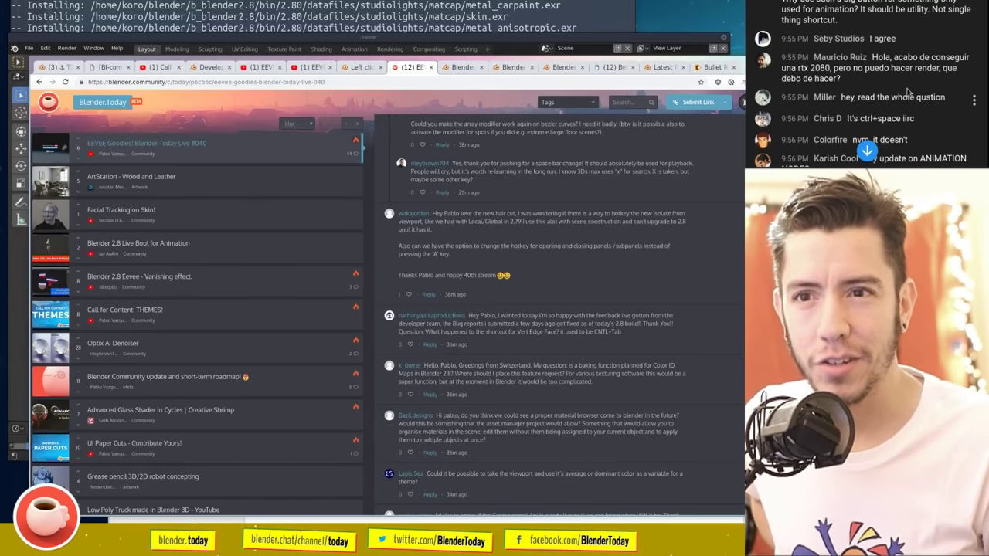
pyautogui.scroll(-2, 909, 92)
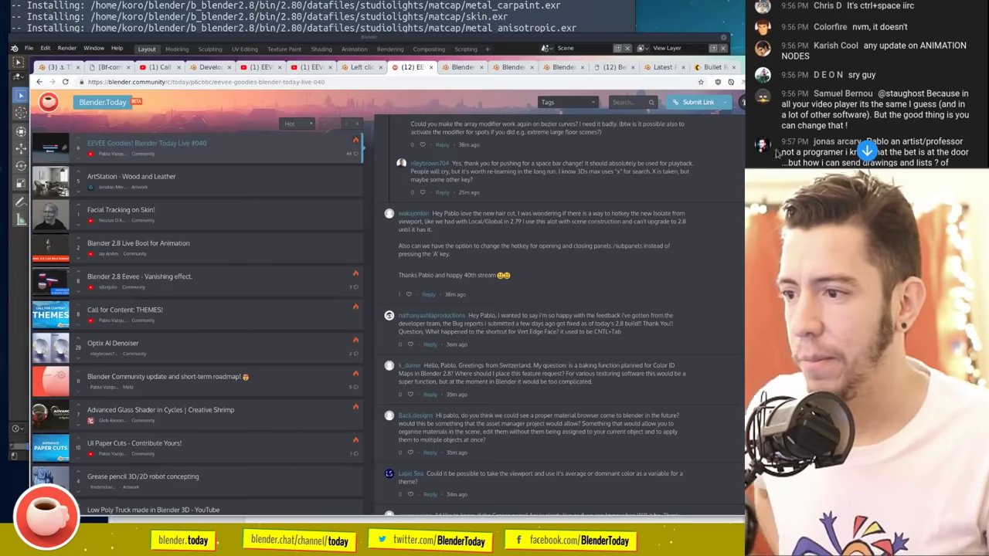
pyautogui.scroll(3, 889, 93)
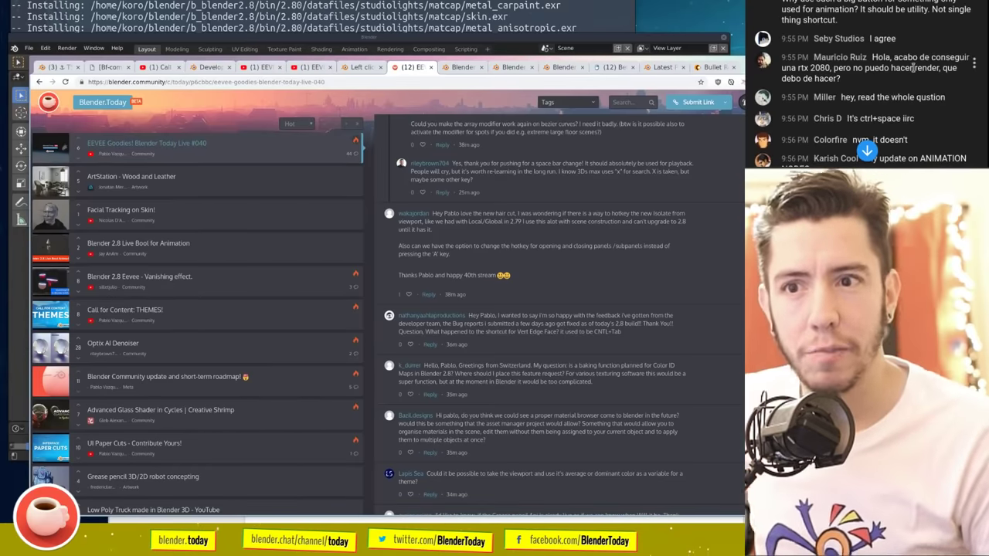
pyautogui.scroll(-3, 913, 68)
pyautogui.scroll(-1, 910, 66)
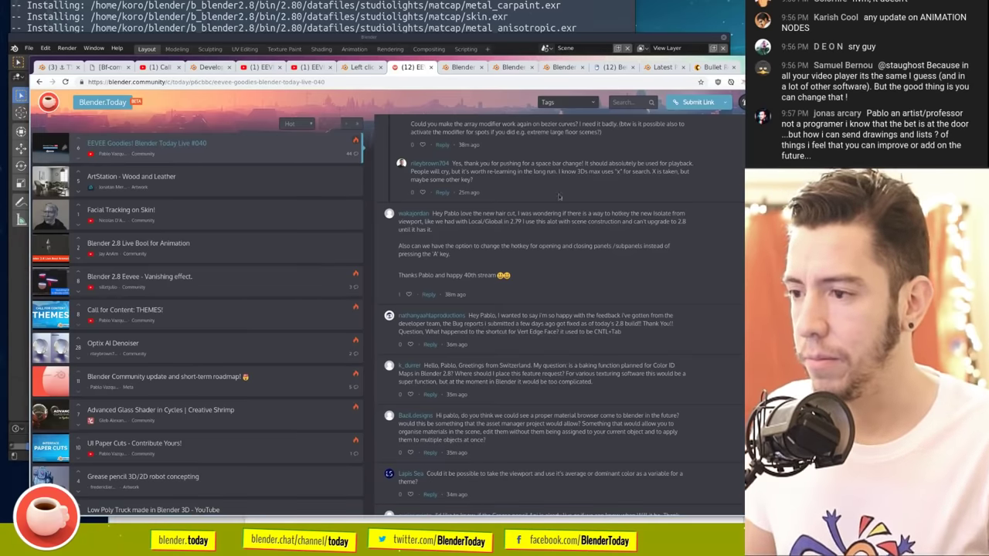
pyautogui.scroll(-1, 464, 224)
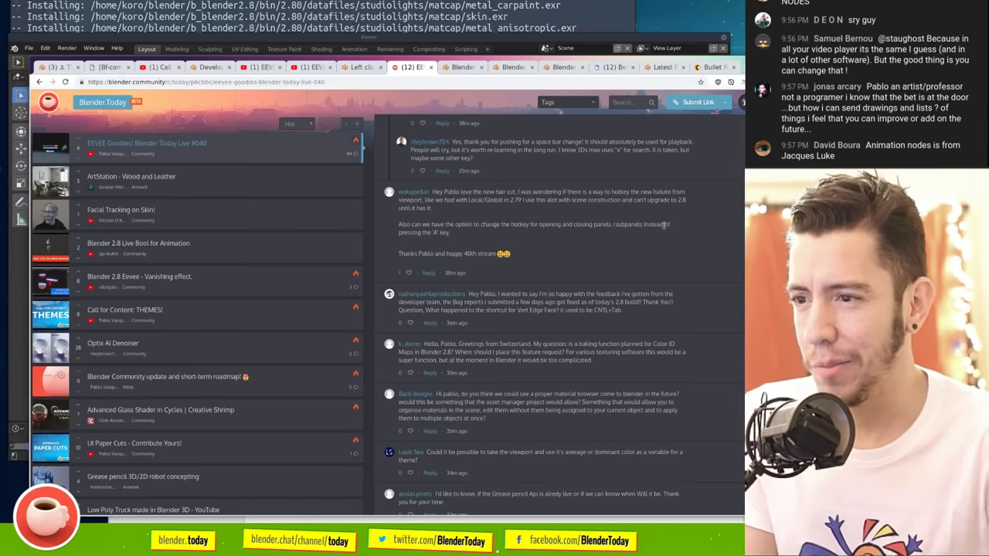
pyautogui.click(687, 35)
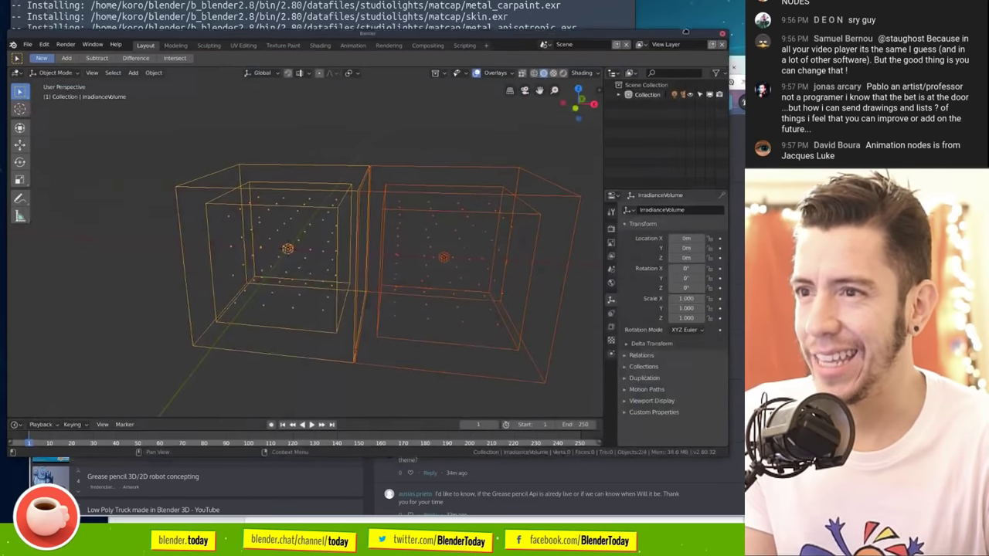
pyautogui.click(643, 224)
pyautogui.click(642, 224)
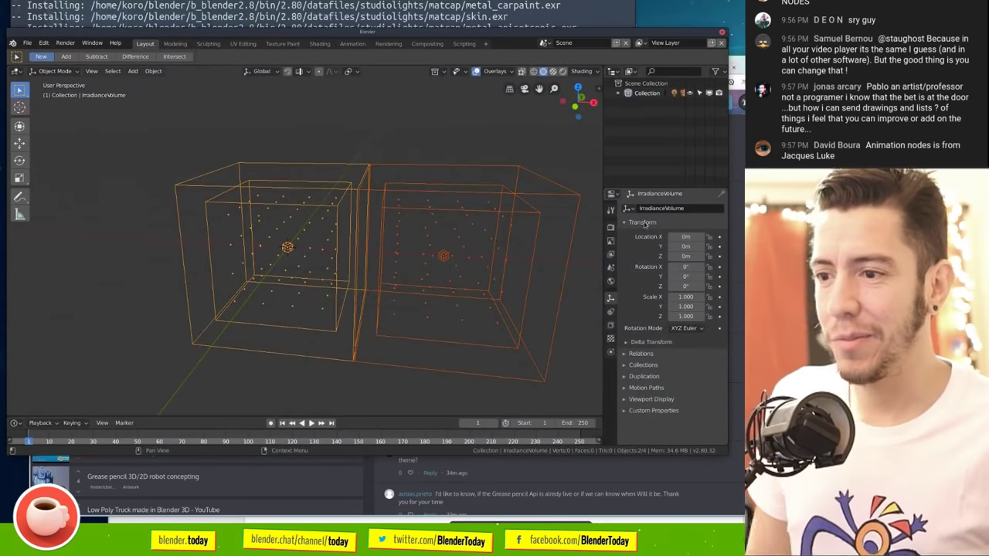
pyautogui.click(642, 223)
pyautogui.click(642, 223)
pyautogui.hotkey('alt', 'Tab')
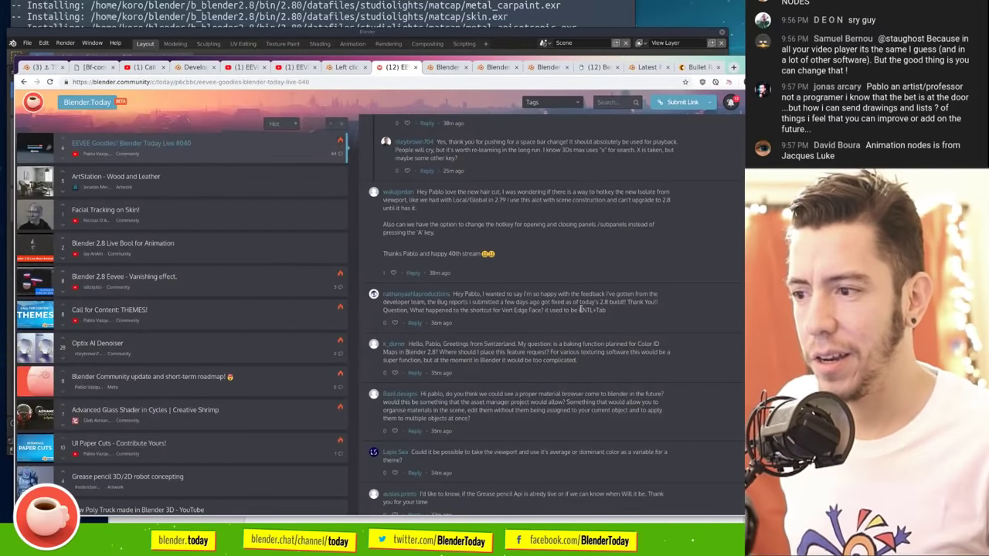
# Step: Scroll the comments, then drag the browser window down to reveal Blender behind it
pyautogui.scroll(-3, 581, 308)
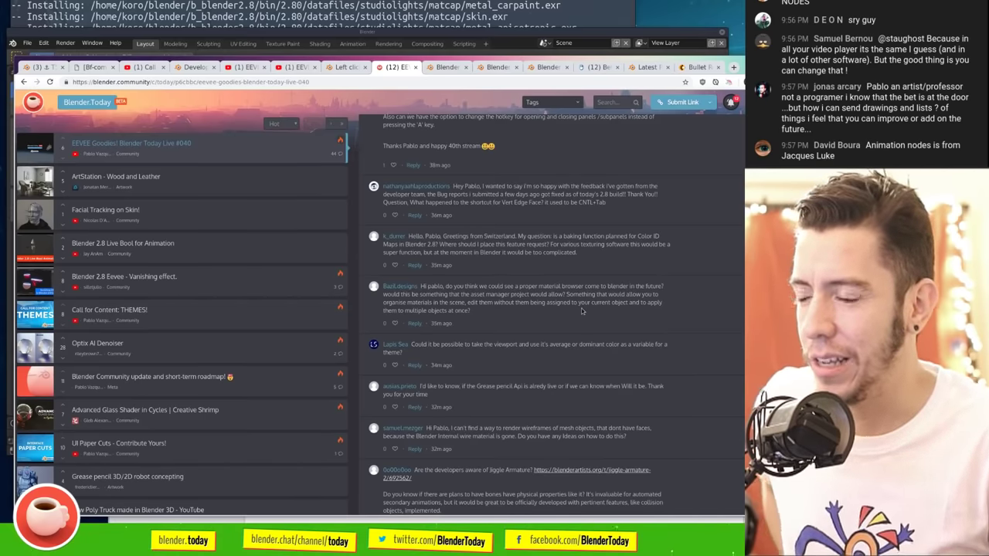
pyautogui.scroll(2, 583, 311)
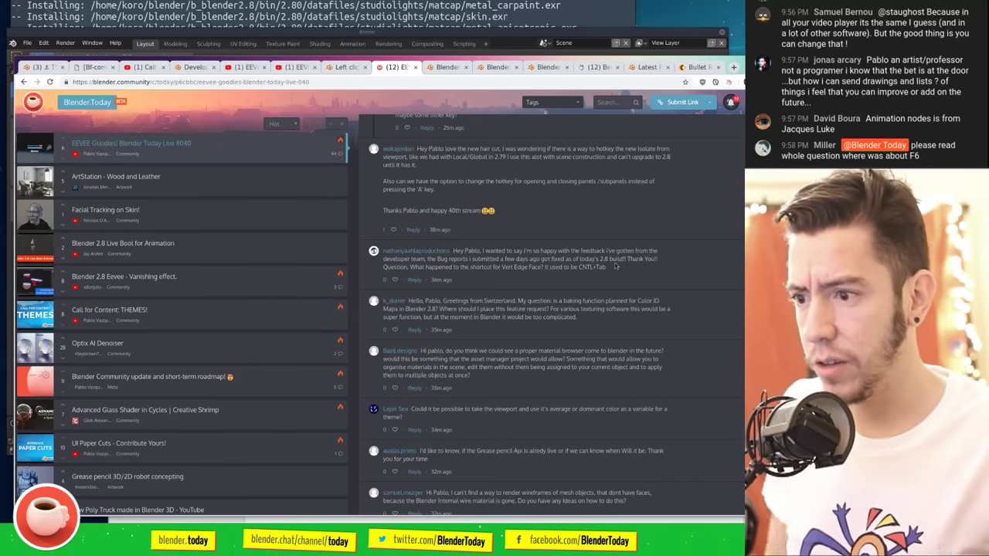
pyautogui.keyDown('alt'); pyautogui.moveTo(617, 266); pyautogui.dragTo(633, 379); pyautogui.keyUp('alt')
# Step: Delete the selected irradiance volumes and add a new cube mesh
pyautogui.click(425, 226)
pyautogui.press('Delete')
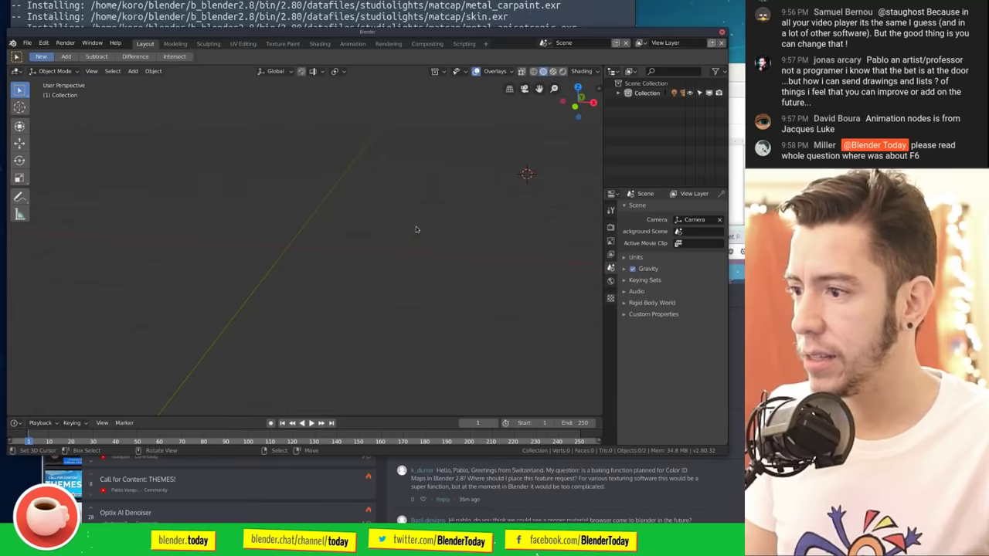
pyautogui.hotkey('shift', 'a')
pyautogui.moveTo(424, 85)
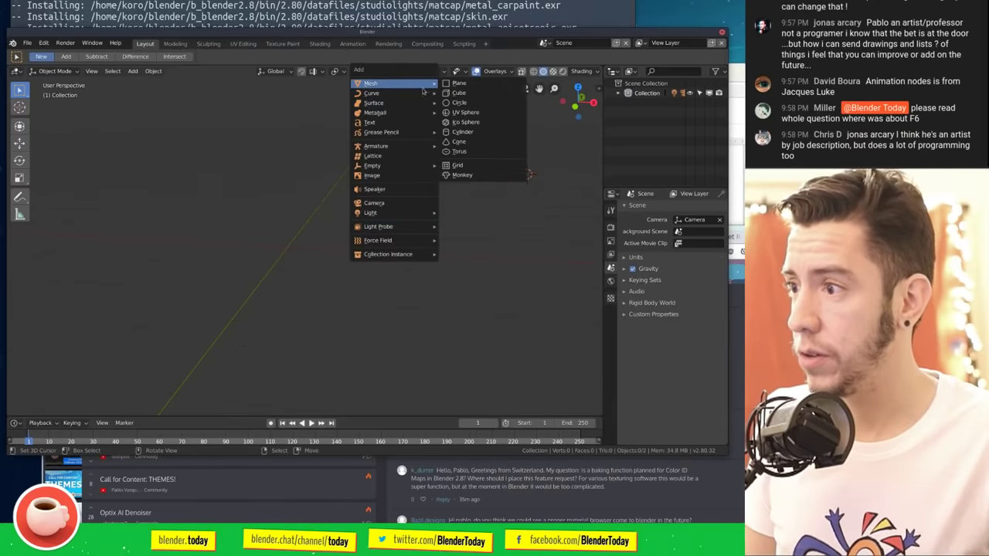
pyautogui.click(453, 93)
# Step: Cycle the cube's vertex and face select modes, leave Edit Mode, and quit Blender
pyautogui.press('Tab')
pyautogui.scroll(-4, 433, 293)
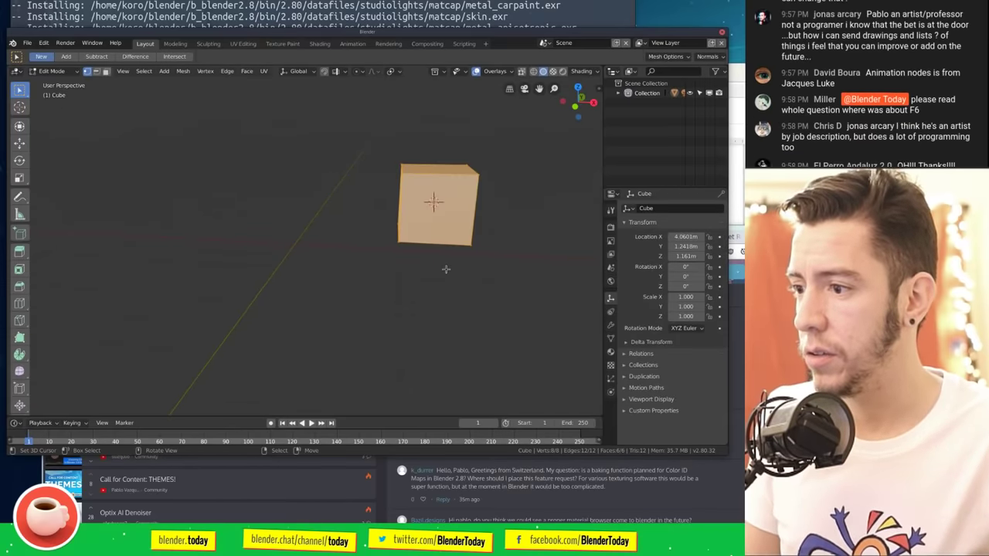
pyautogui.click(106, 71)
pyautogui.press('1')
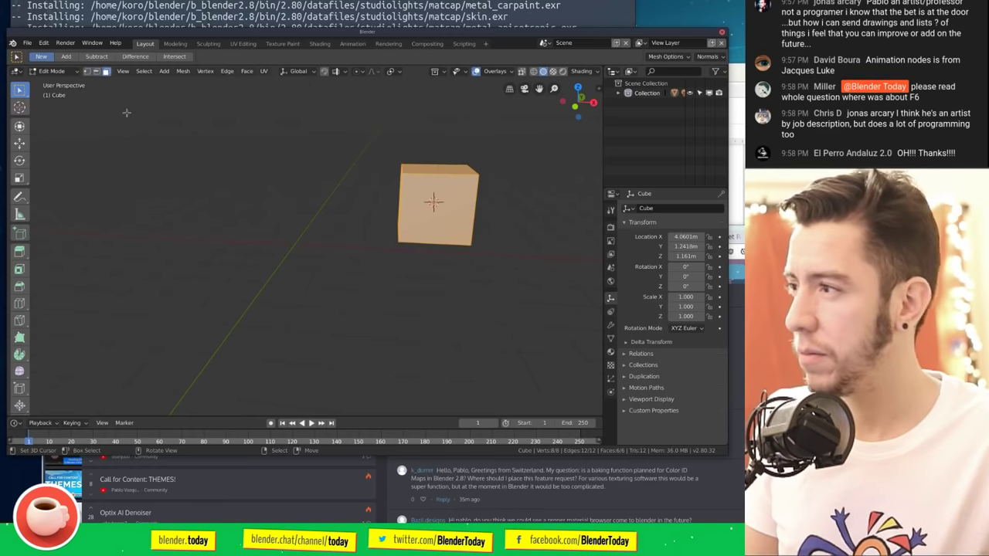
pyautogui.press('3')
pyautogui.press('Tab')
pyautogui.hotkey('ctrl', 'q')
# Step: Confirm quitting Blender and highlight the comment asking where to post feature requests
pyautogui.click(274, 254)
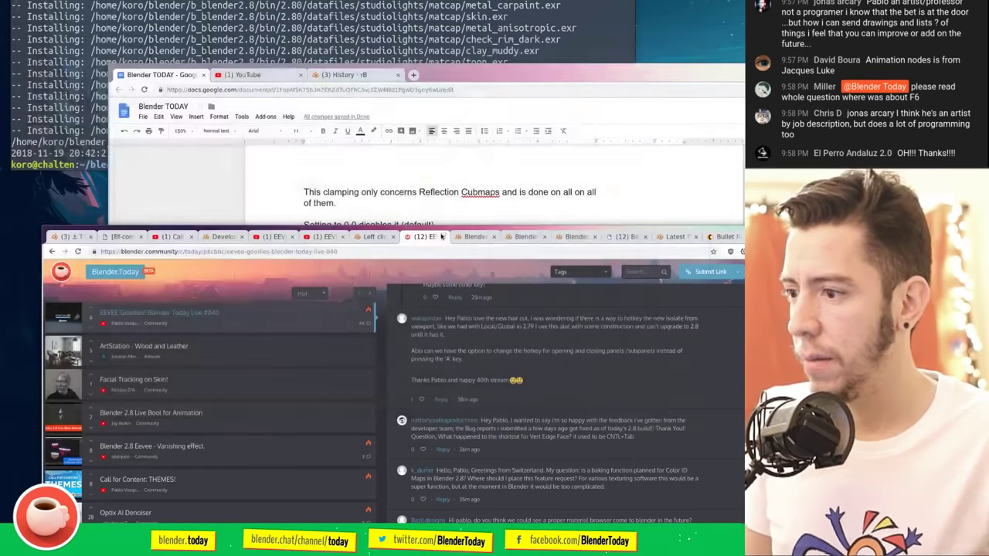
pyautogui.press('super+Up')
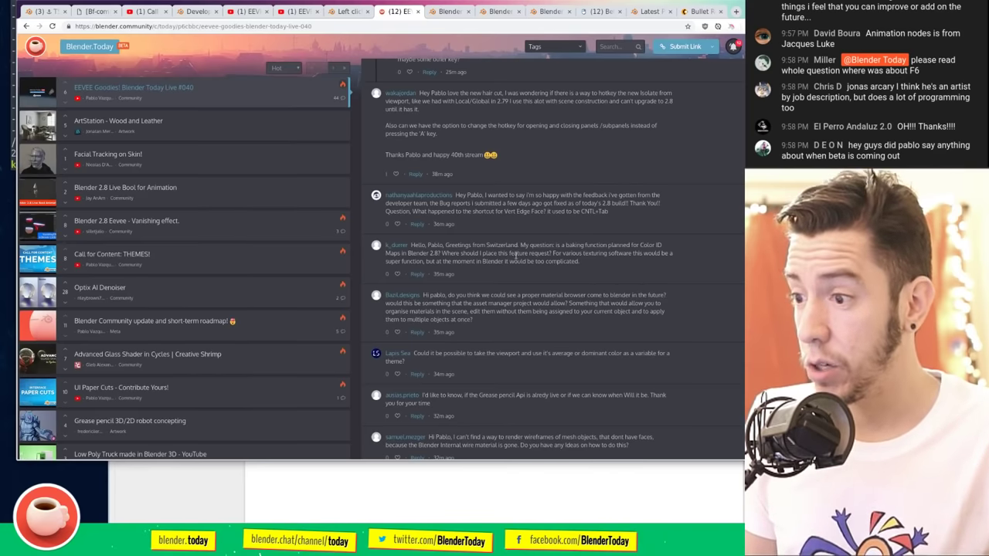
pyautogui.moveTo(550, 255); pyautogui.dragTo(446, 253)
pyautogui.click(446, 254)
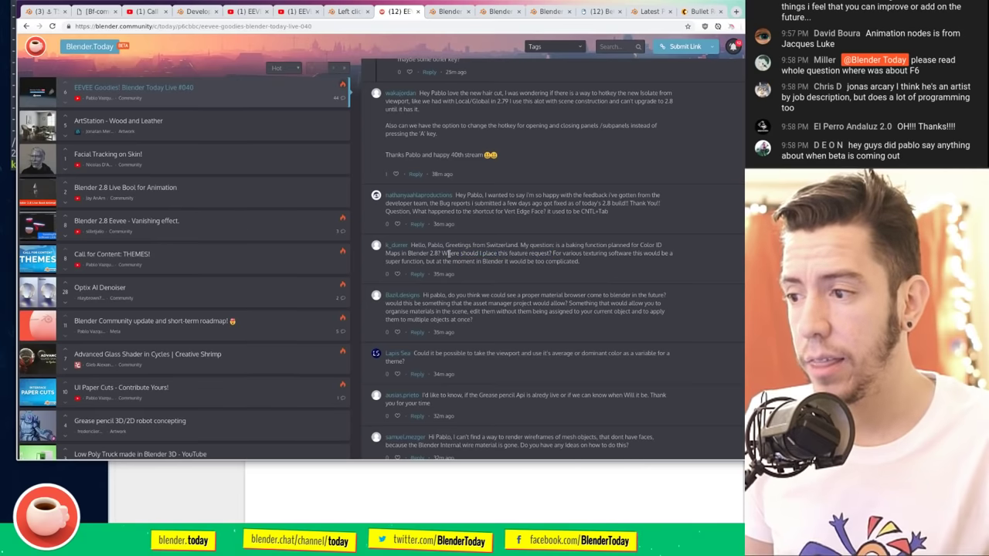
pyautogui.moveTo(549, 254); pyautogui.dragTo(446, 253)
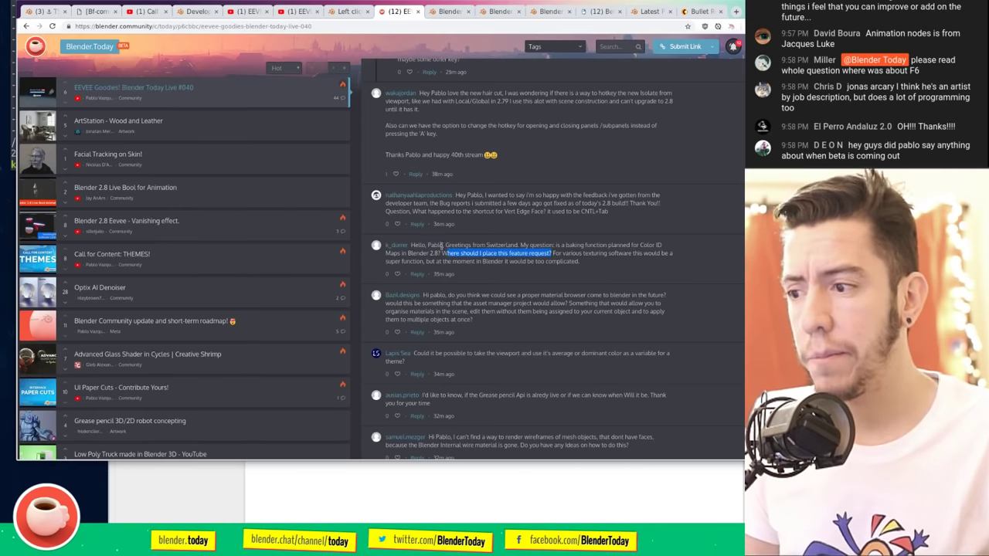
# Step: Clear the highlight and go to the Right-Click Select community
pyautogui.moveTo(53, 68)
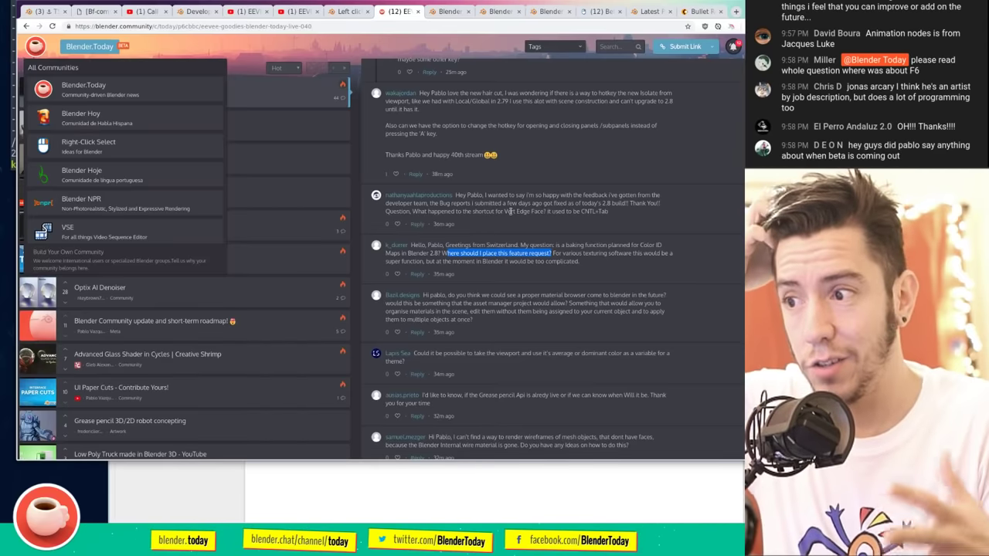
pyautogui.click(655, 277)
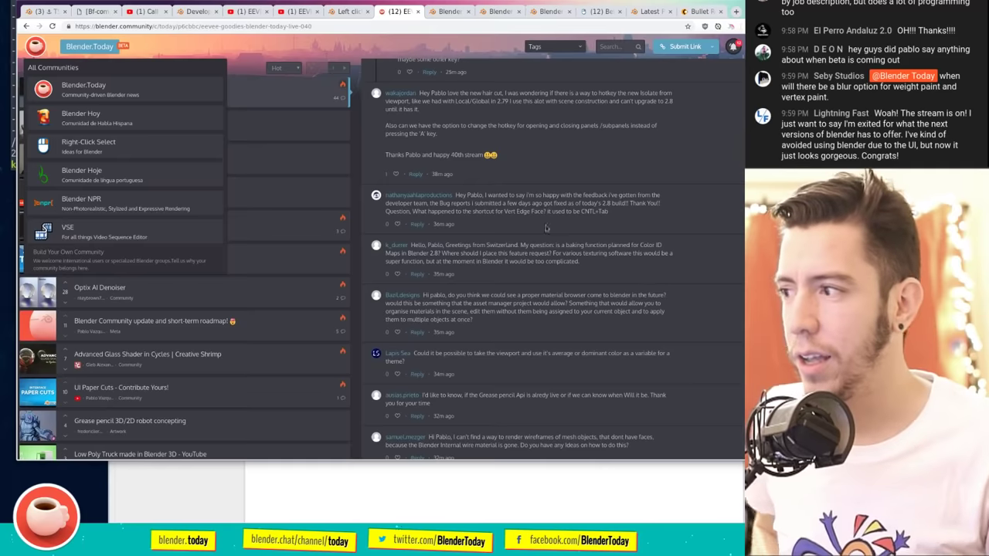
pyautogui.click(142, 149)
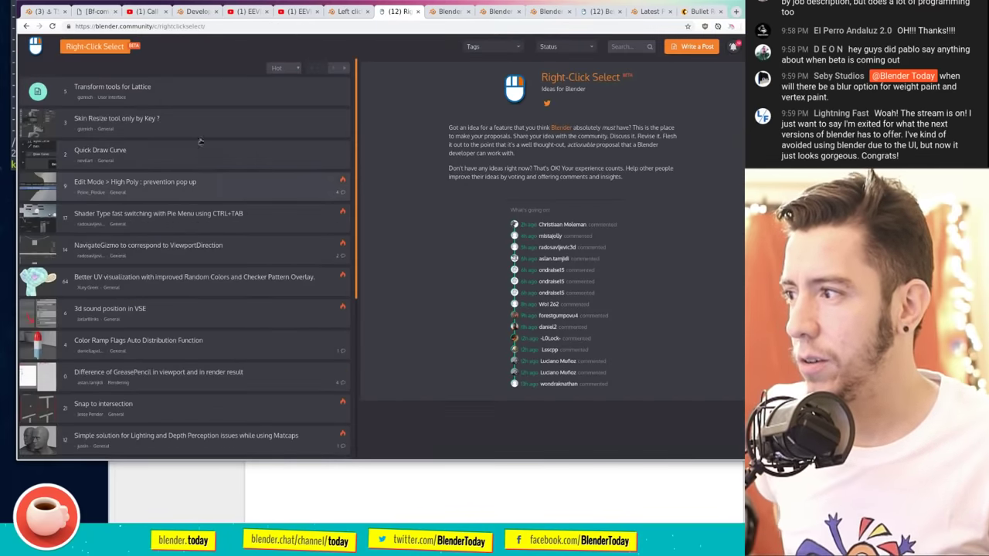
# Step: Open the Quick Draw Curve and Better UV visualization proposals and look over Mockup #1
pyautogui.click(100, 150)
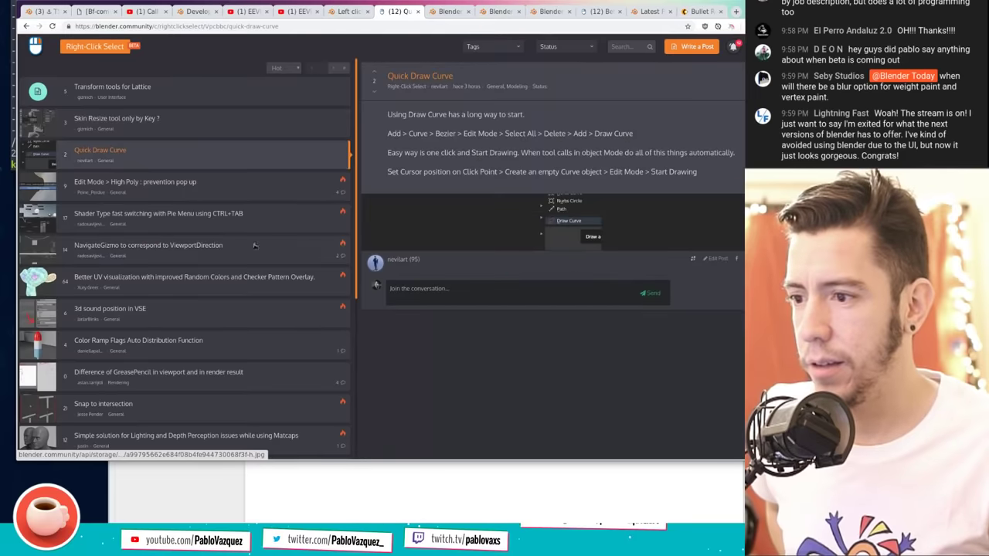
pyautogui.click(232, 280)
pyautogui.scroll(-2, 597, 285)
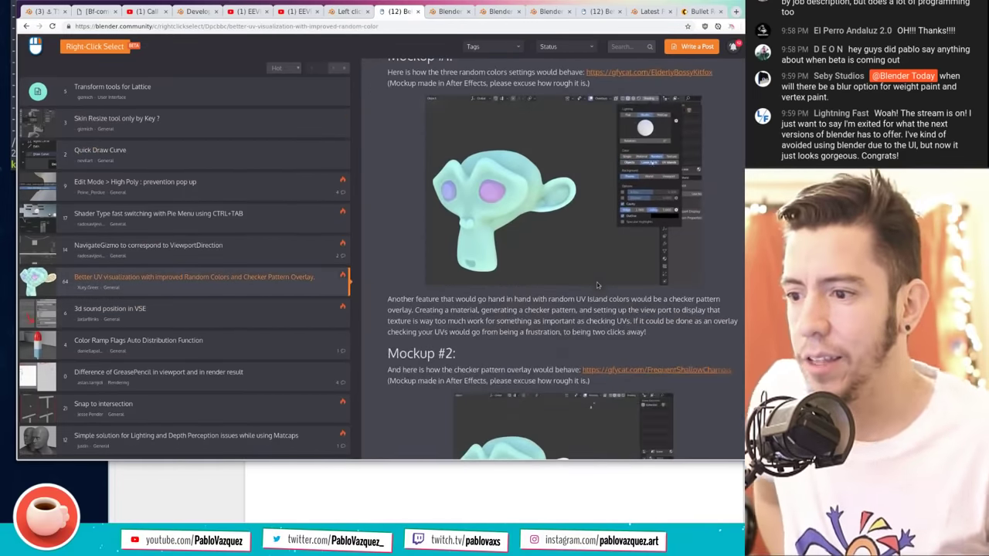
pyautogui.scroll(1, 674, 295)
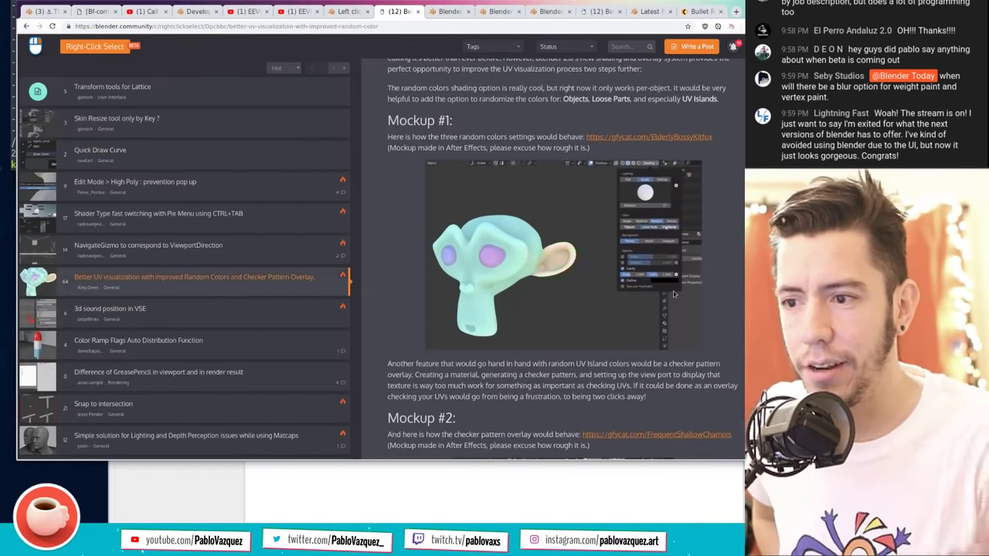
pyautogui.moveTo(459, 147); pyautogui.dragTo(406, 147)
pyautogui.click(460, 146)
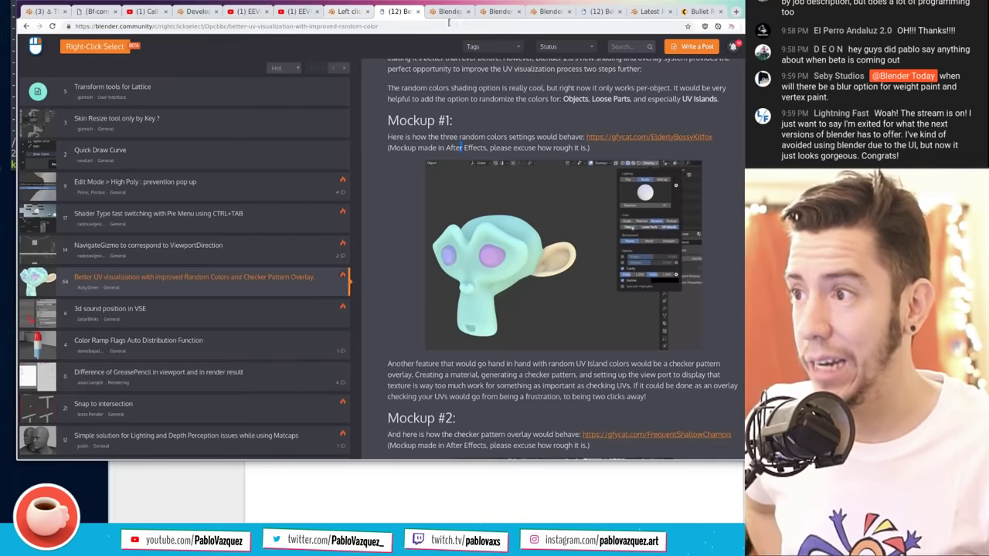
# Step: Check the other proposal tab, then return to the Blender.Today community
pyautogui.click(598, 11)
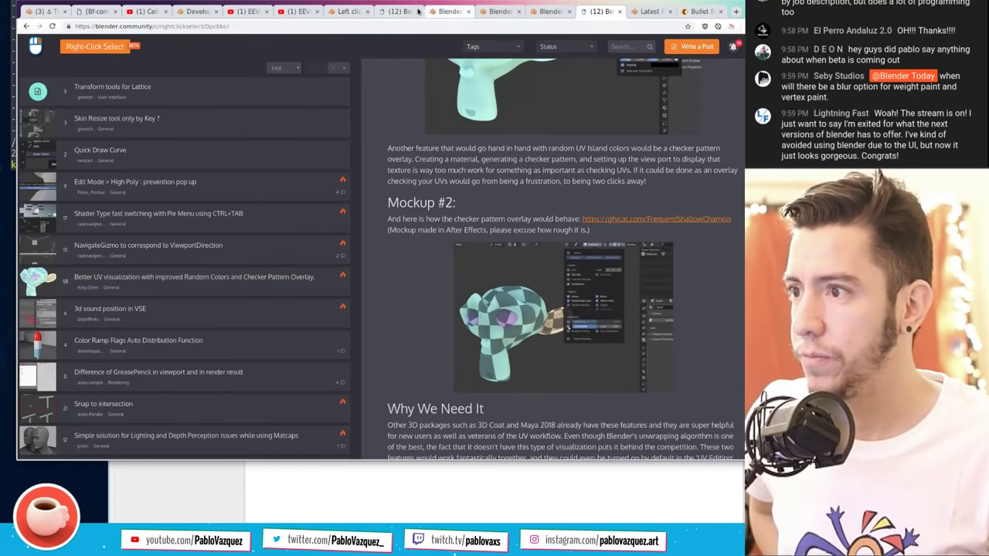
pyautogui.click(408, 10)
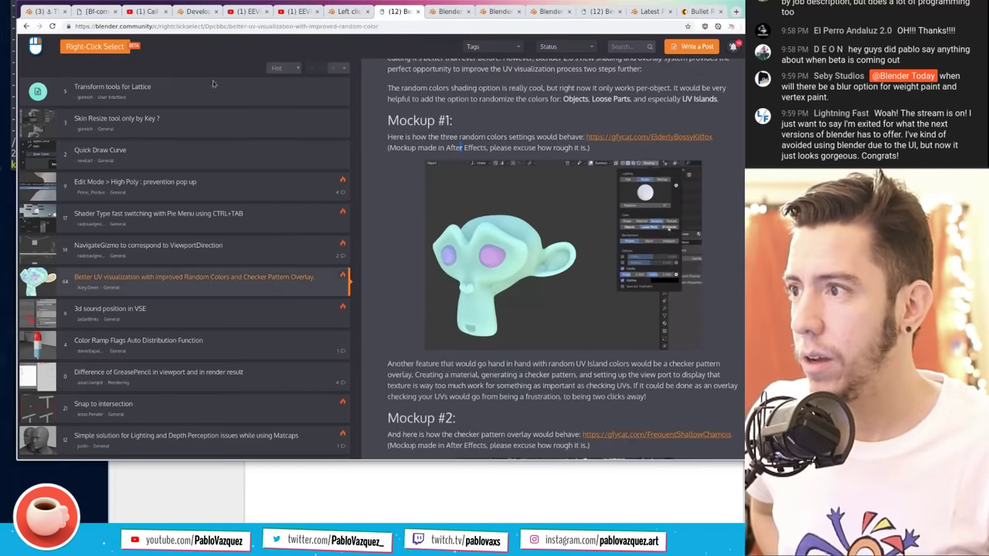
pyautogui.click(285, 119)
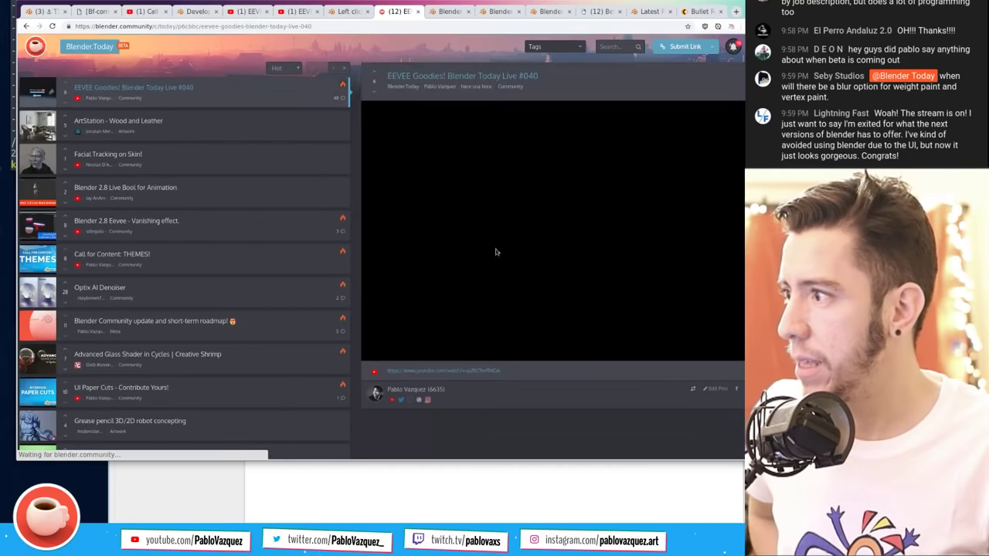
# Step: Scroll through the EEVEE Goodies livestream comments
pyautogui.scroll(-3, 568, 256)
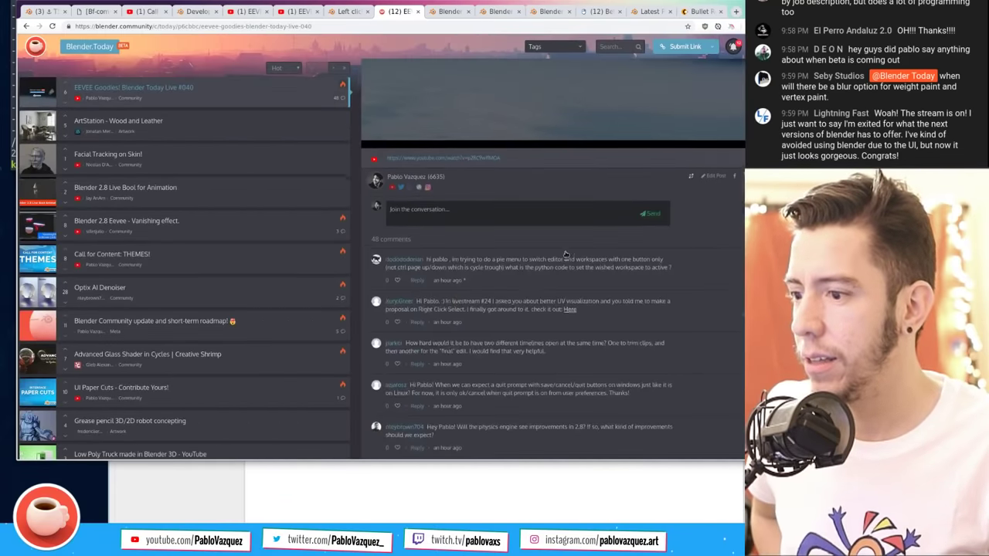
pyautogui.scroll(3, 369, 152)
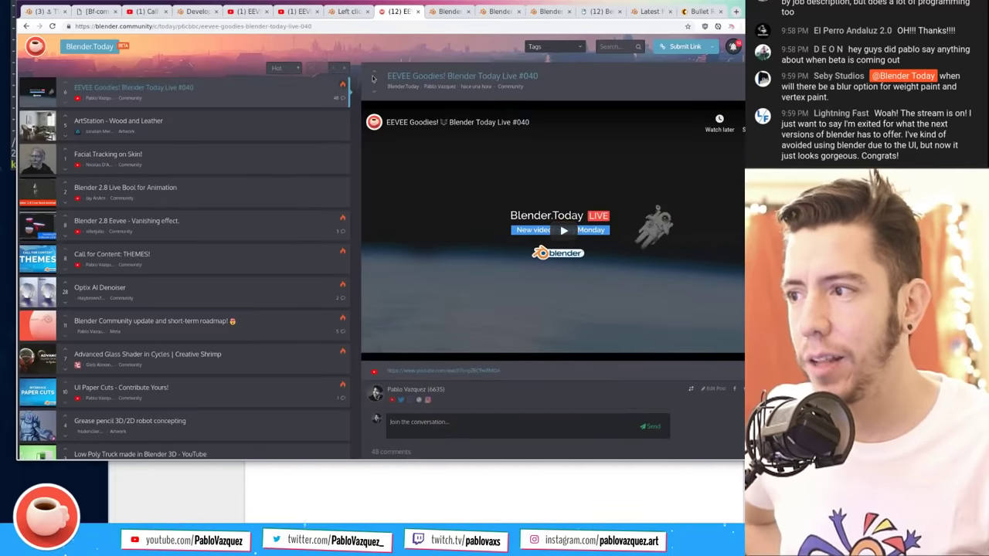
pyautogui.scroll(-3, 372, 82)
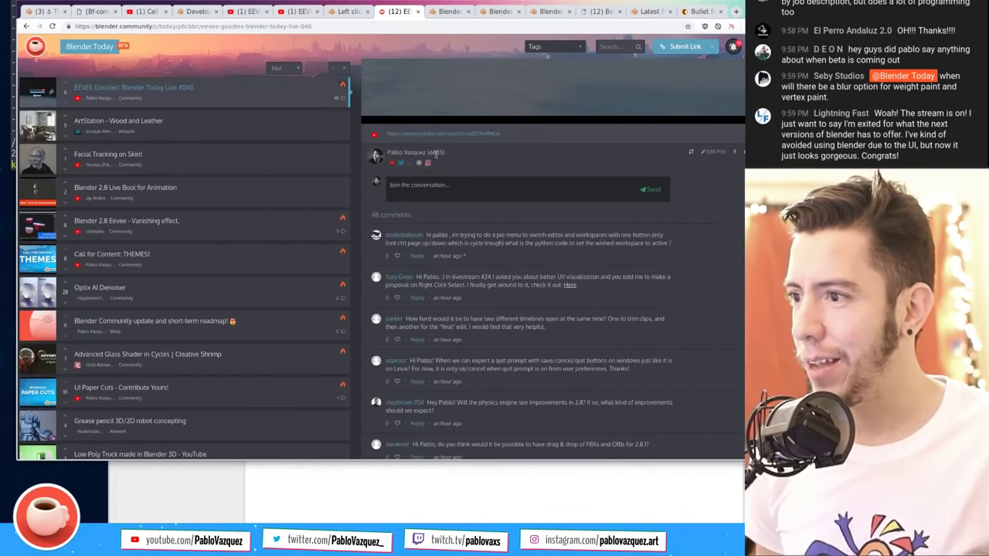
pyautogui.scroll(-10, 539, 389)
pyautogui.scroll(-10, 539, 389)
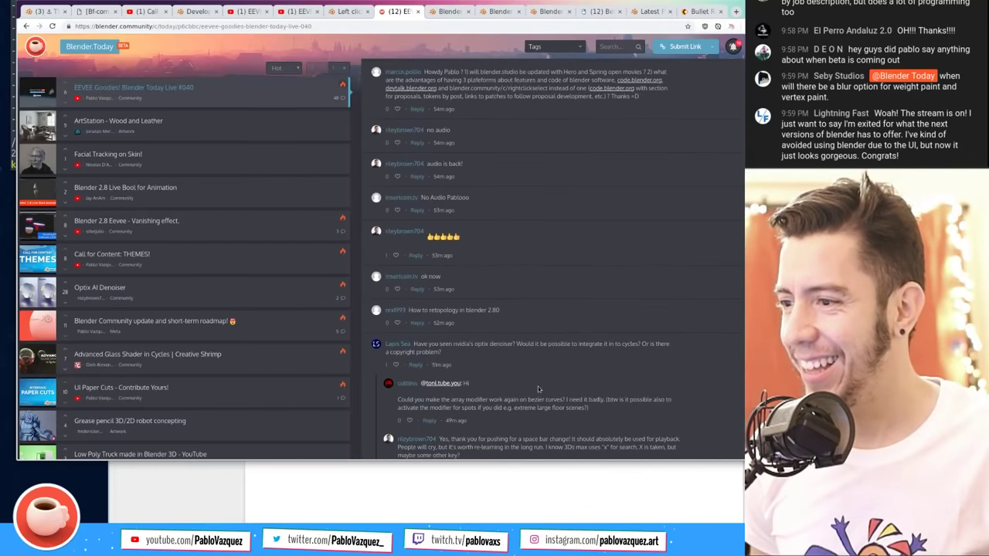
pyautogui.scroll(-2, 478, 269)
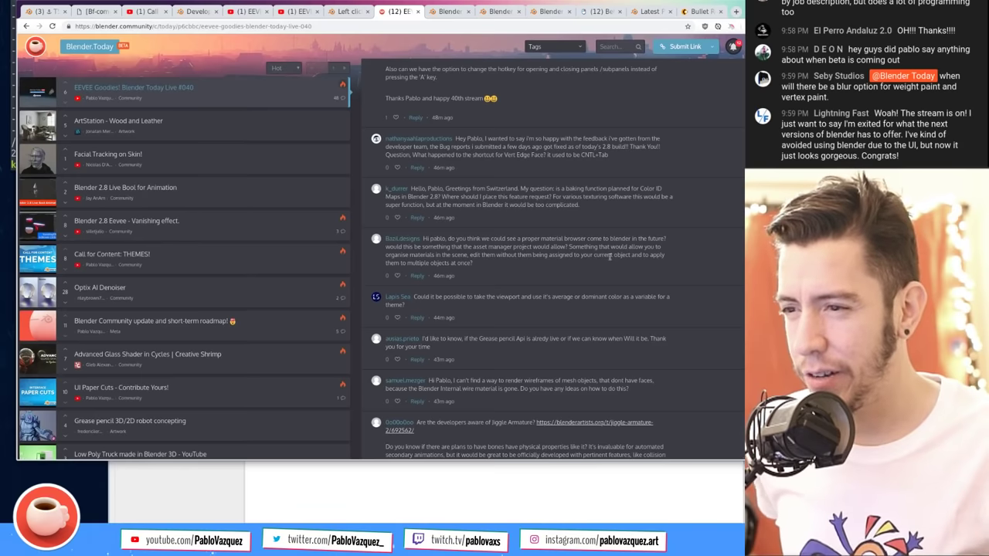
pyautogui.scroll(-2, 566, 261)
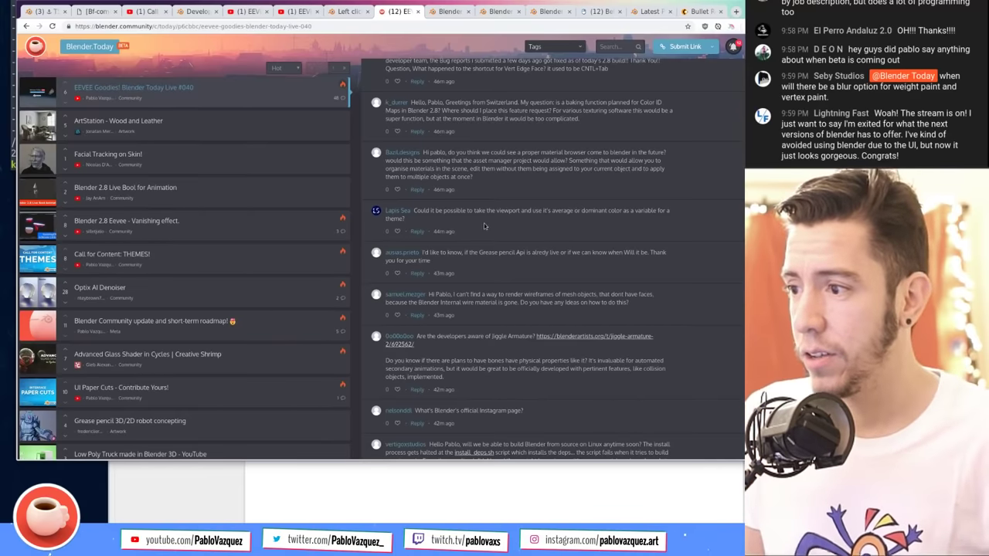
# Step: Open Right-Click Select from the All Communities list in a new tab and switch to it
pyautogui.click(36, 46)
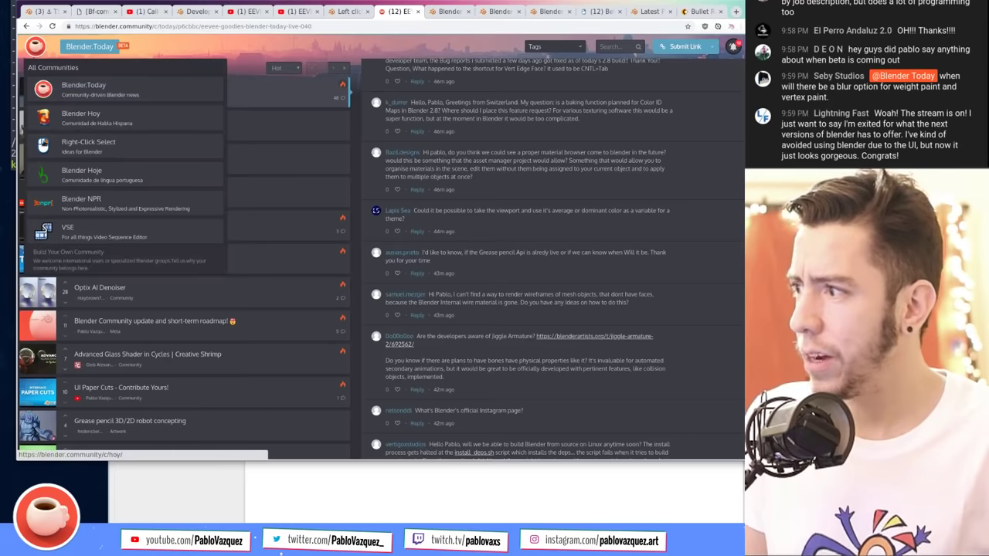
pyautogui.middleClick(56, 147)
pyautogui.click(562, 12)
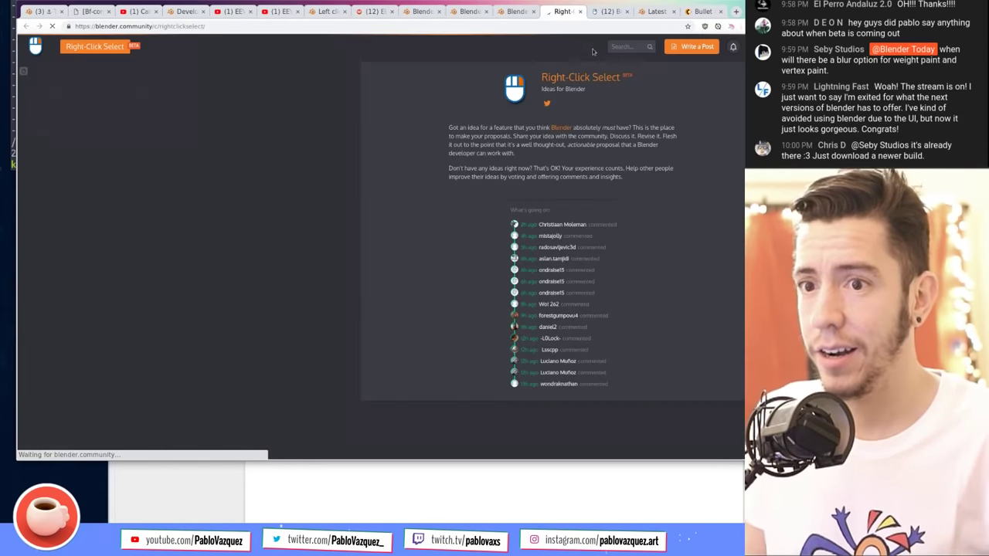
# Step: Search the ideas for 'asset managem', then clear the search
pyautogui.click(620, 46)
pyautogui.write('asse')
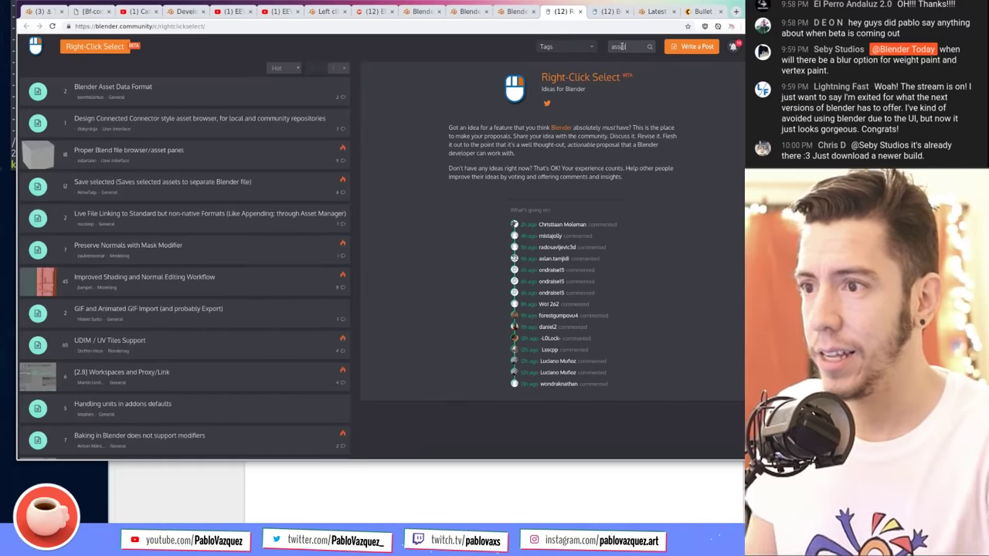
pyautogui.write('t')
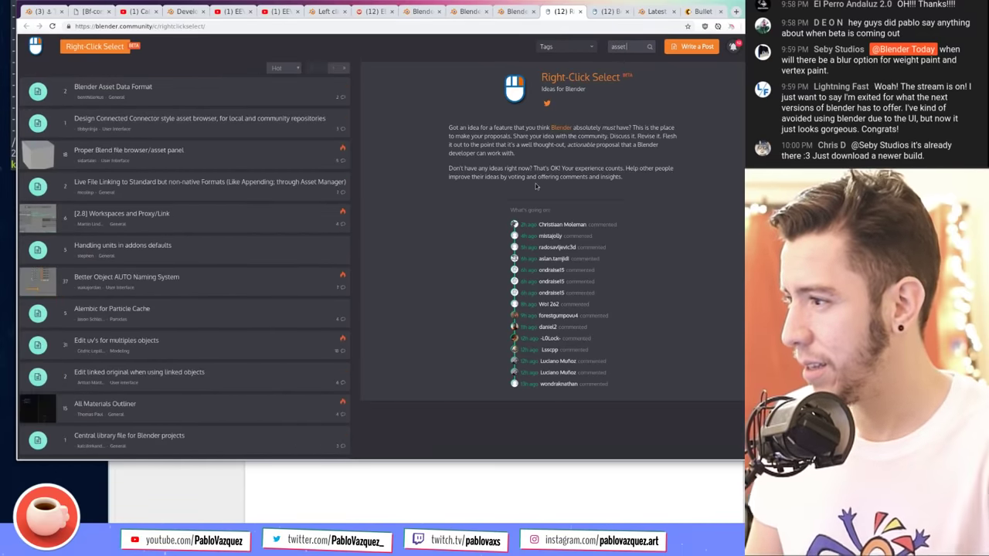
pyautogui.write(' managemanager')
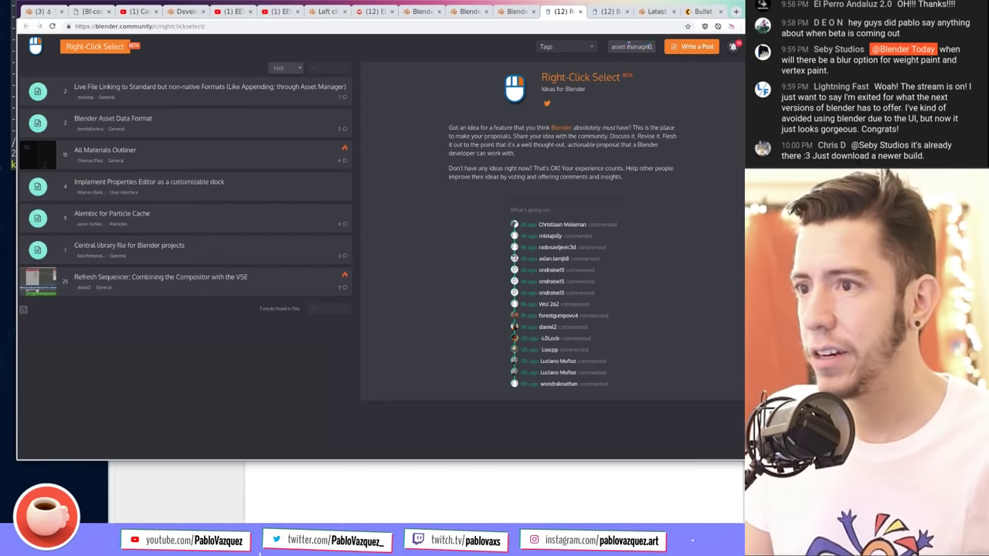
pyautogui.press('BackSpace')
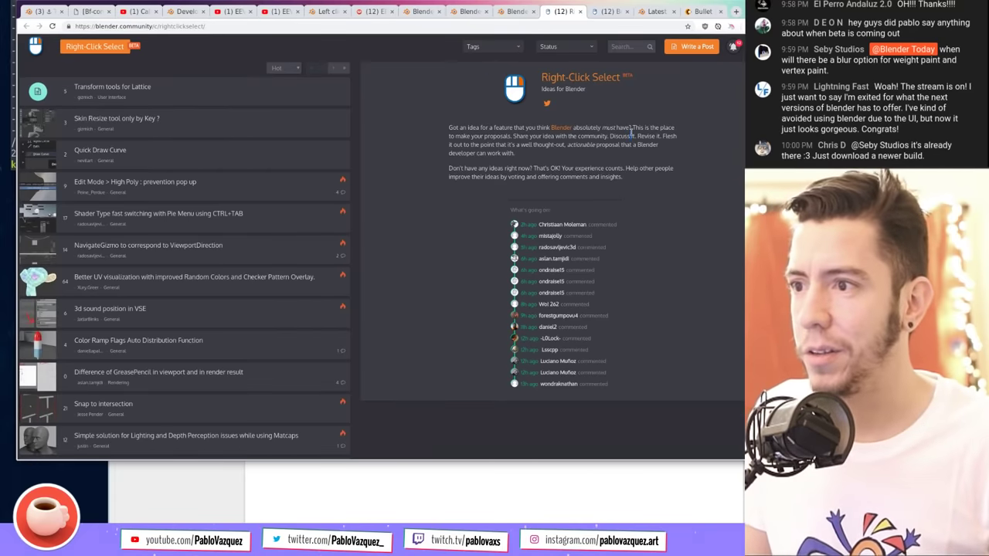
# Step: Filter ideas by status Done, then Archived, then In Development, then move to the Developers Blog
pyautogui.click(585, 51)
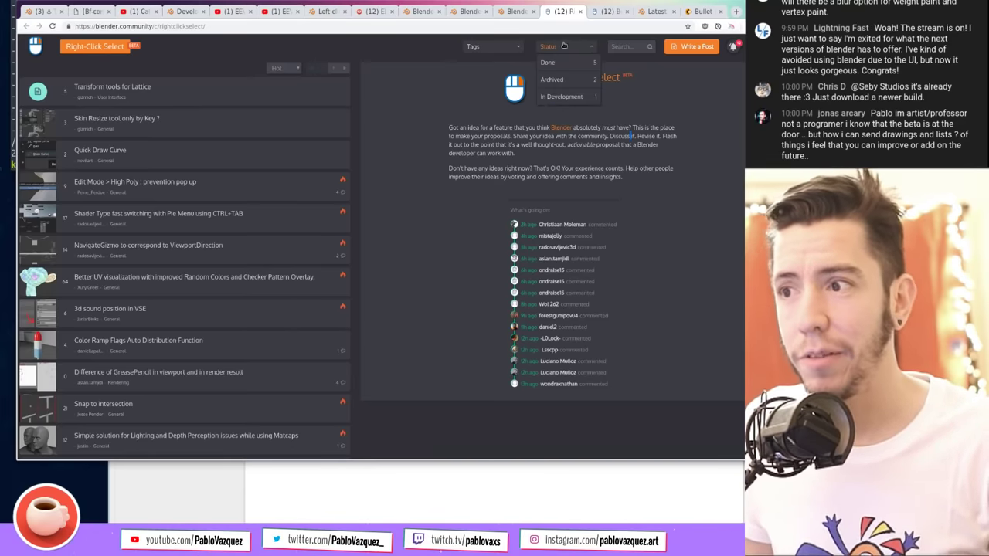
pyautogui.click(548, 62)
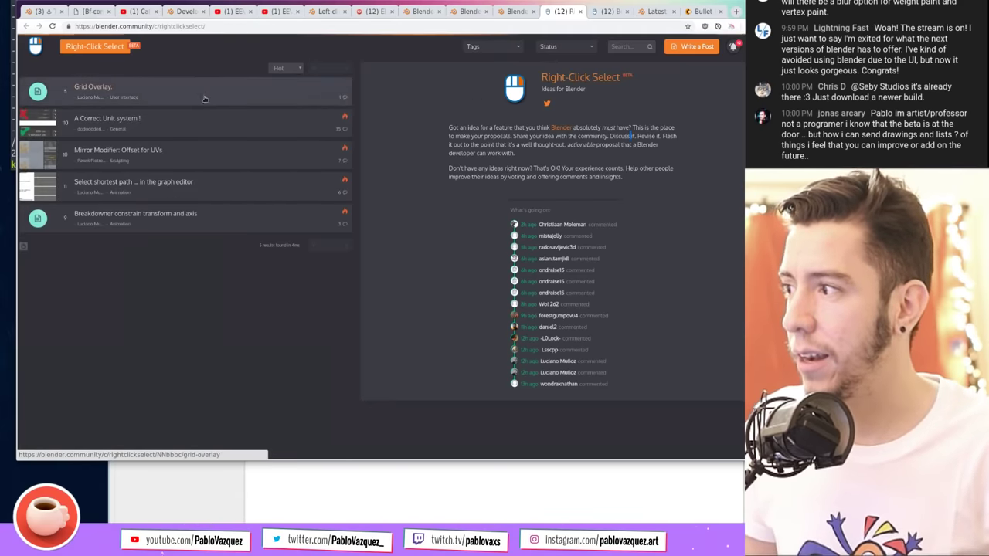
pyautogui.click(564, 48)
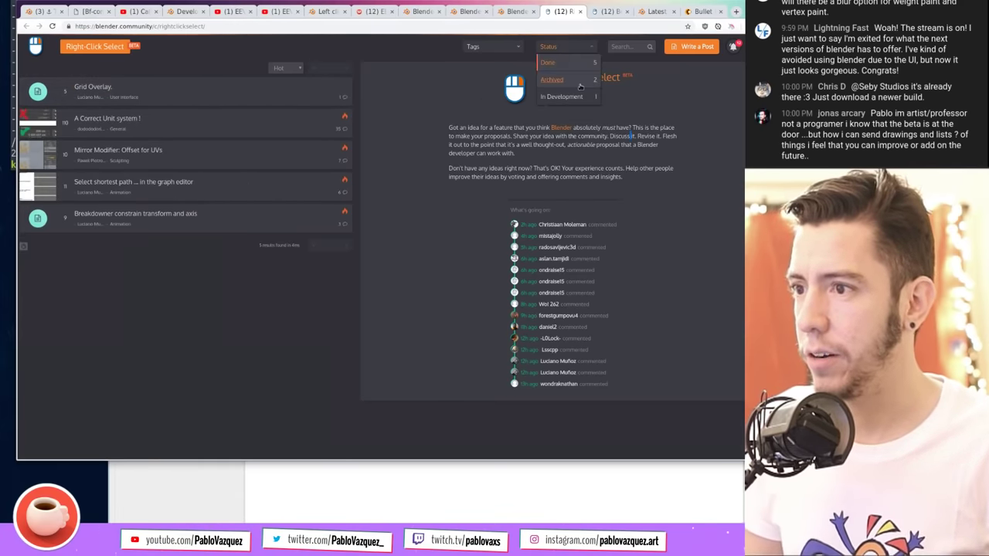
pyautogui.click(550, 74)
pyautogui.click(566, 47)
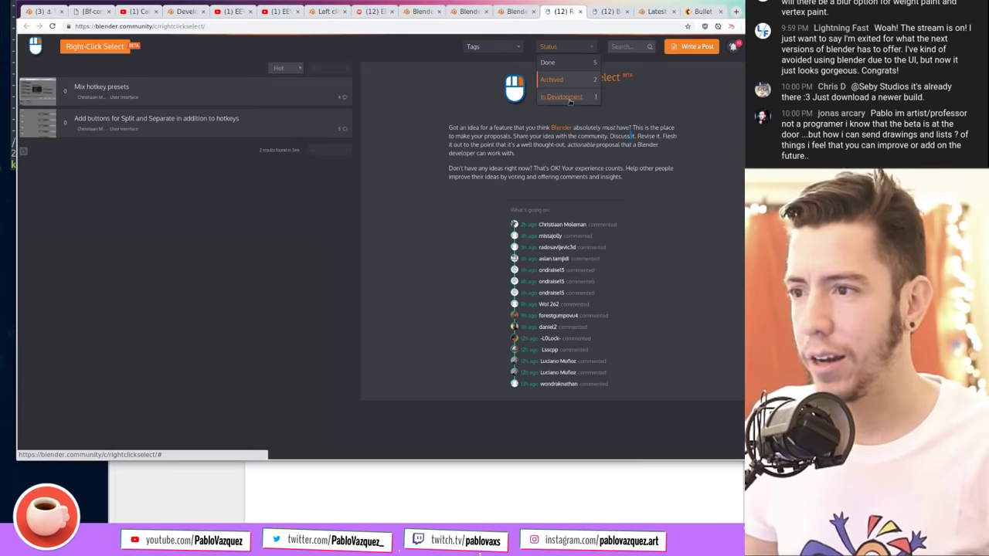
pyautogui.click(549, 80)
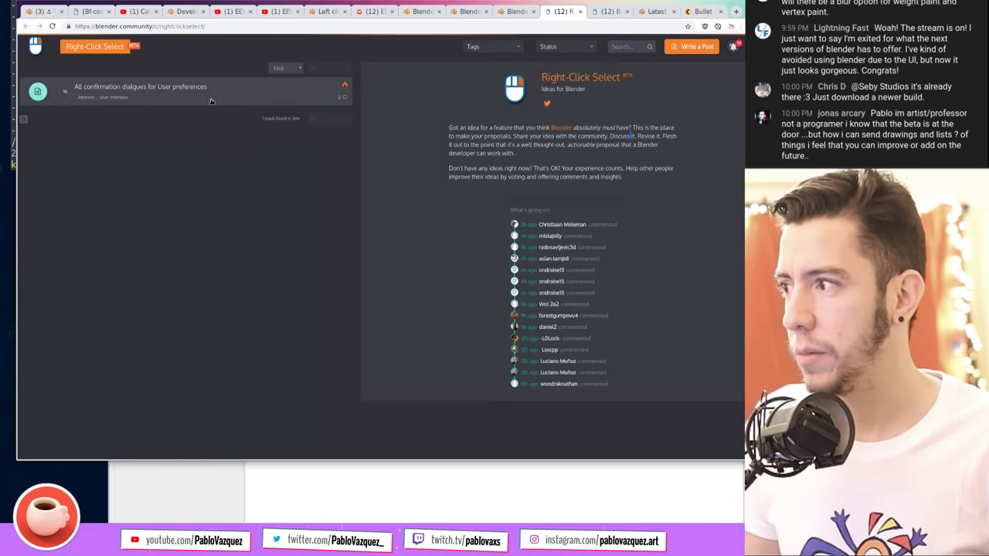
pyautogui.click(551, 46)
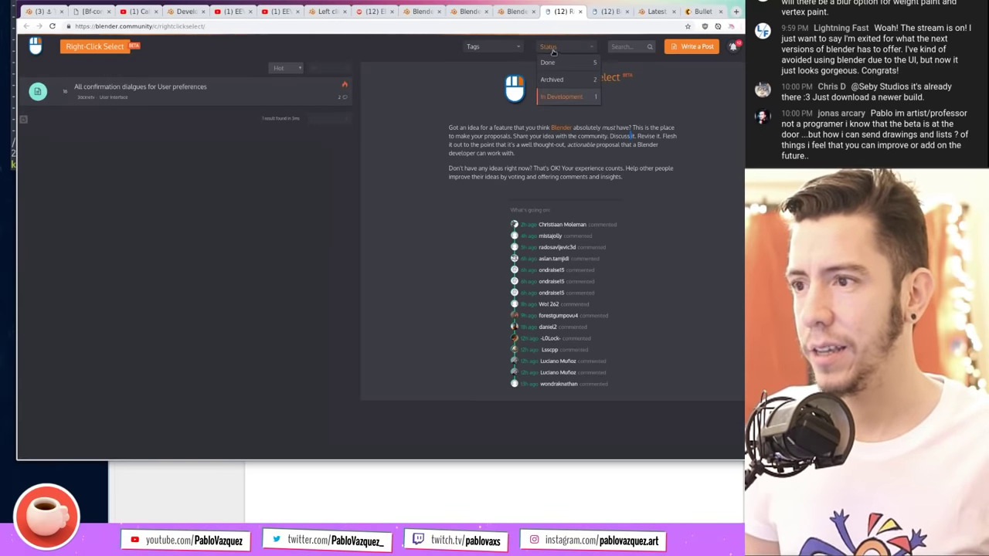
pyautogui.click(81, 48)
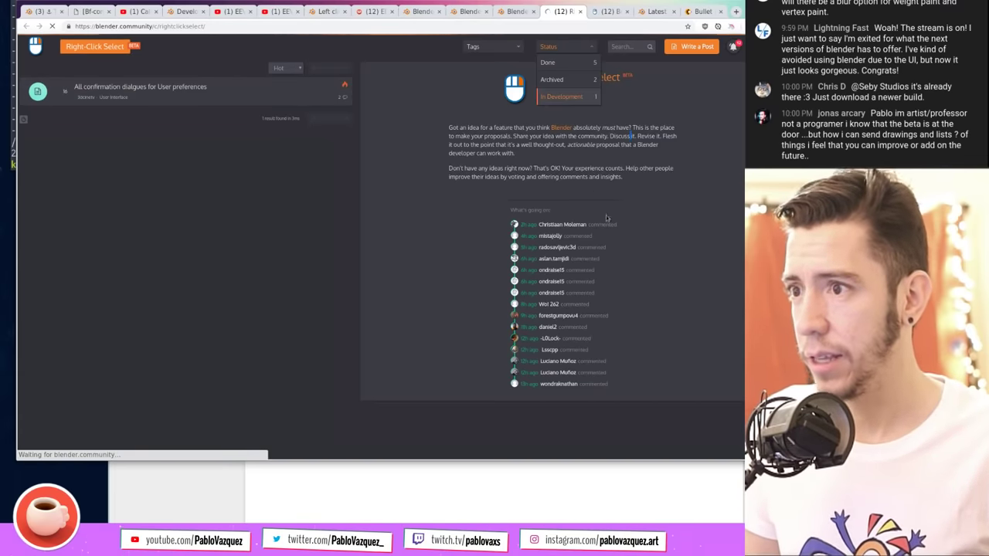
pyautogui.click(513, 12)
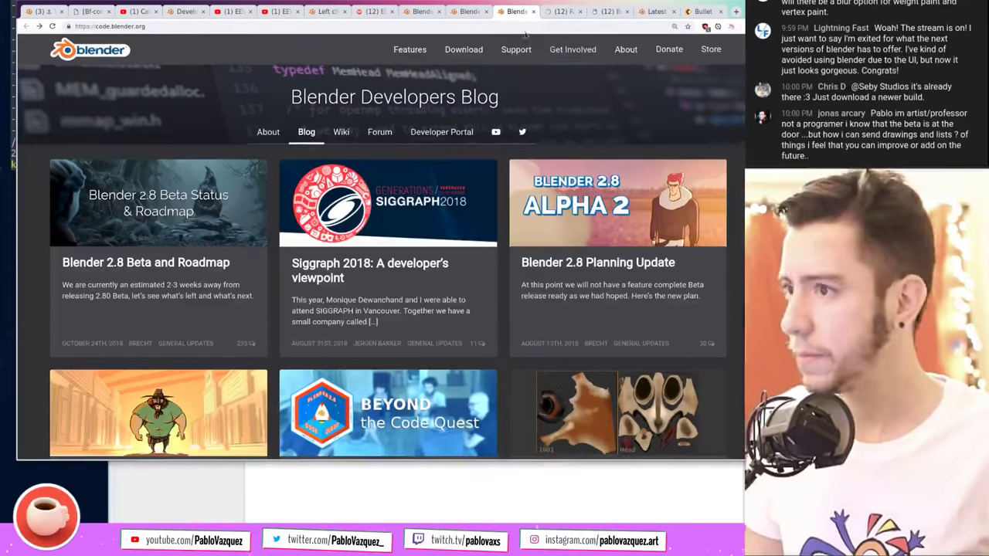
# Step: Revisit the checker-pattern overlay proposal, then close the extra Right-Click Select home tab
pyautogui.click(607, 11)
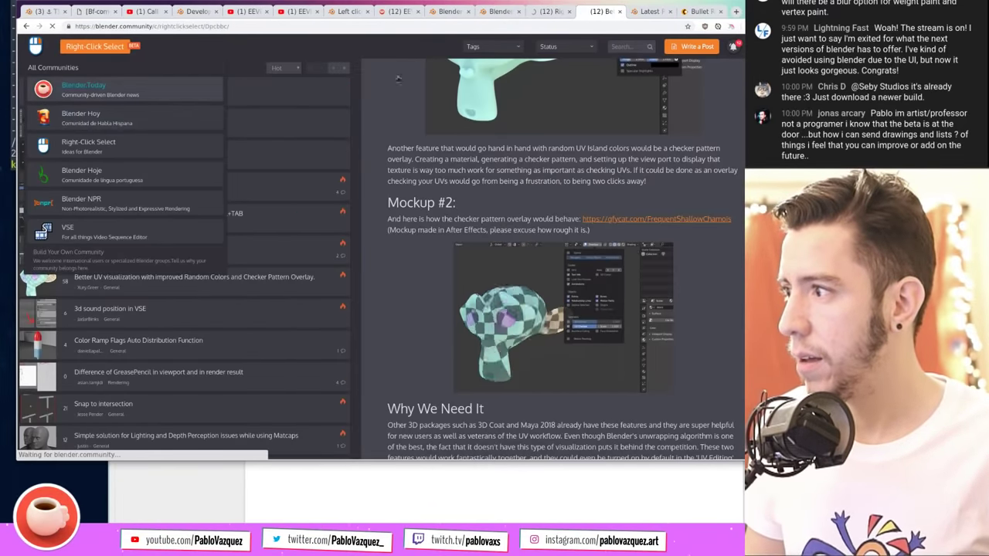
pyautogui.click(551, 15)
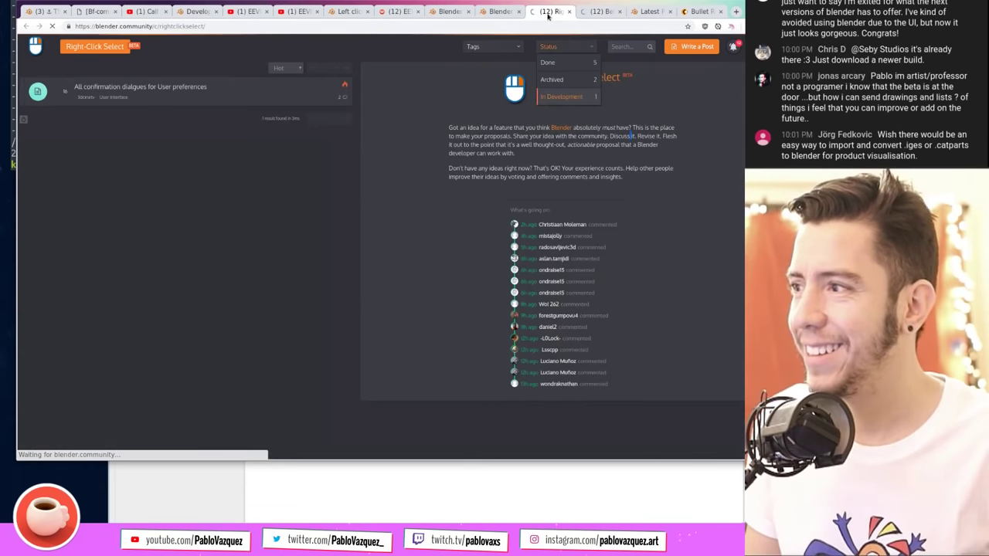
pyautogui.middleClick(547, 13)
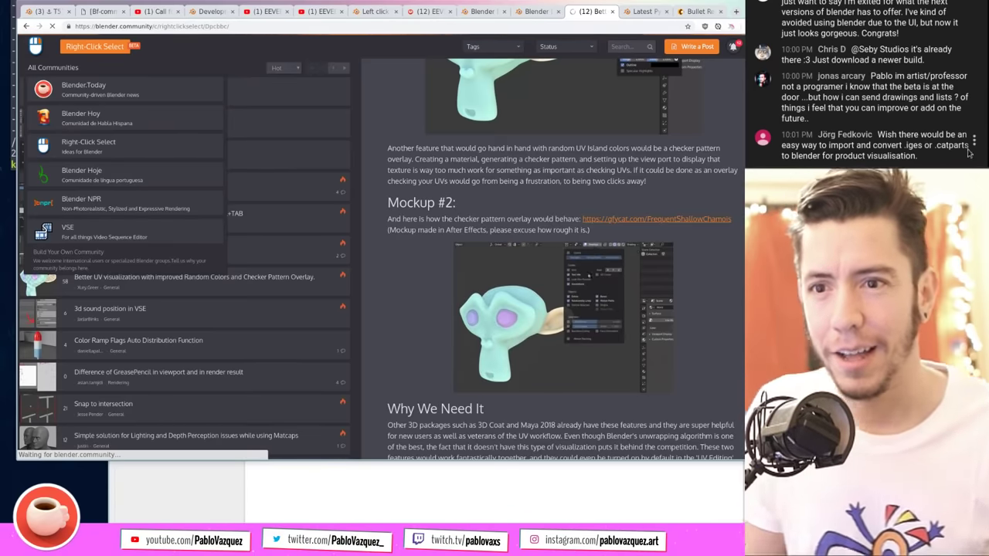
pyautogui.scroll(15, 969, 152)
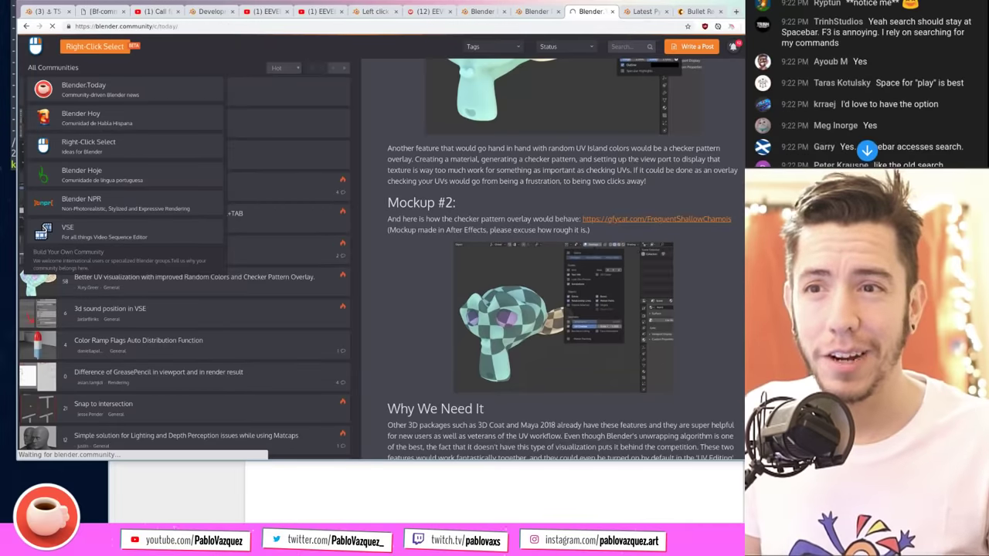
pyautogui.scroll(10, 866, 85)
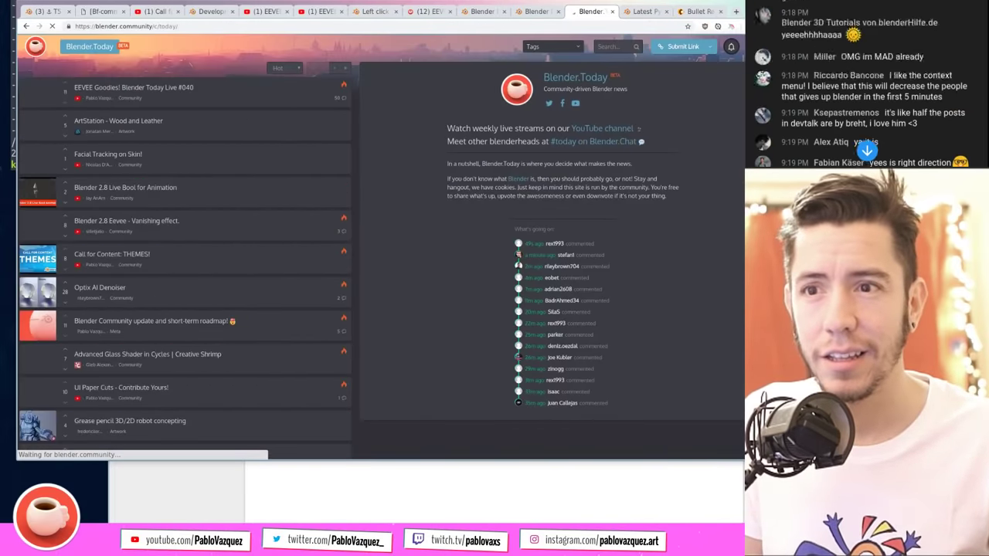
# Step: Make the browser window taller and scroll through the EEVEE Goodies #040 post
pyautogui.scroll(10, 866, 85)
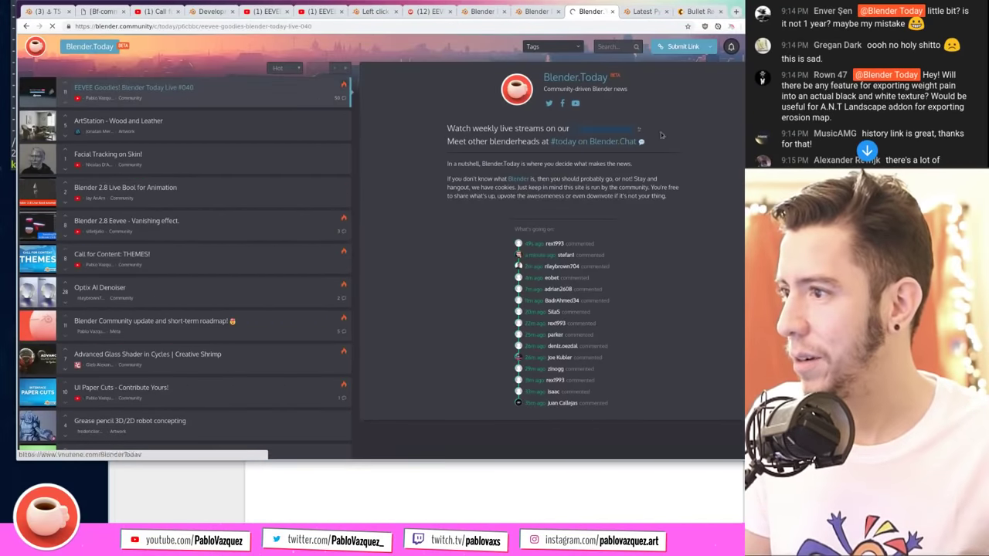
pyautogui.scroll(3, 935, 85)
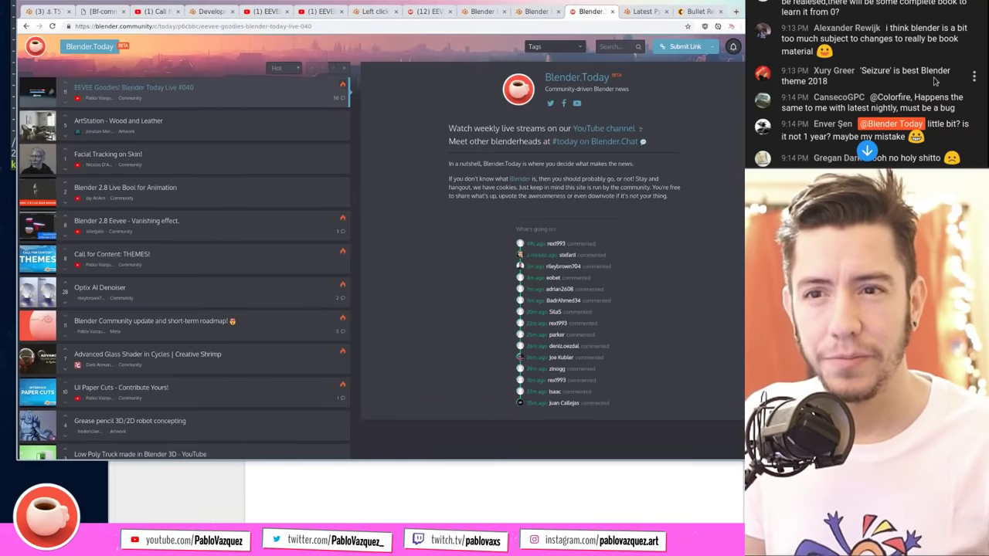
pyautogui.scroll(5, 933, 78)
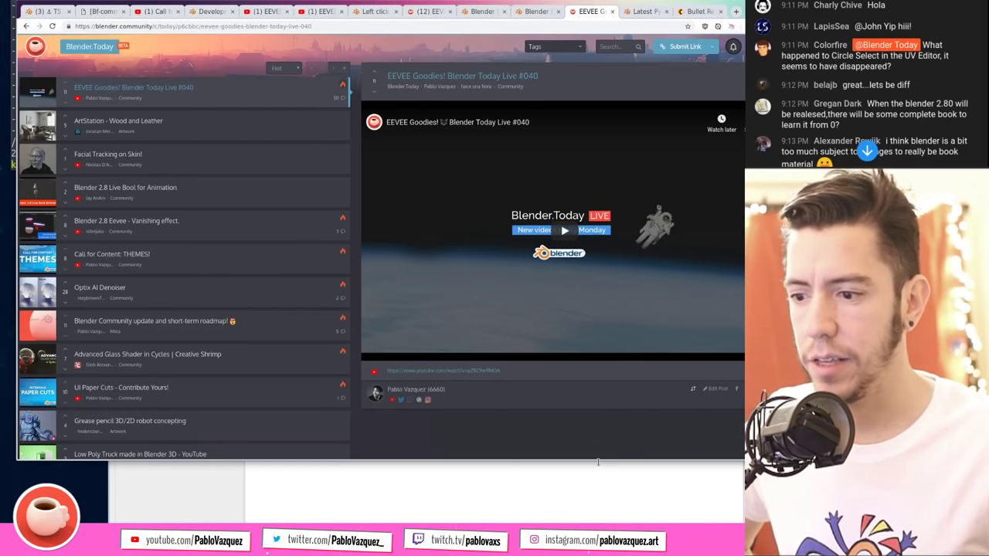
pyautogui.moveTo(598, 457); pyautogui.dragTo(597, 490)
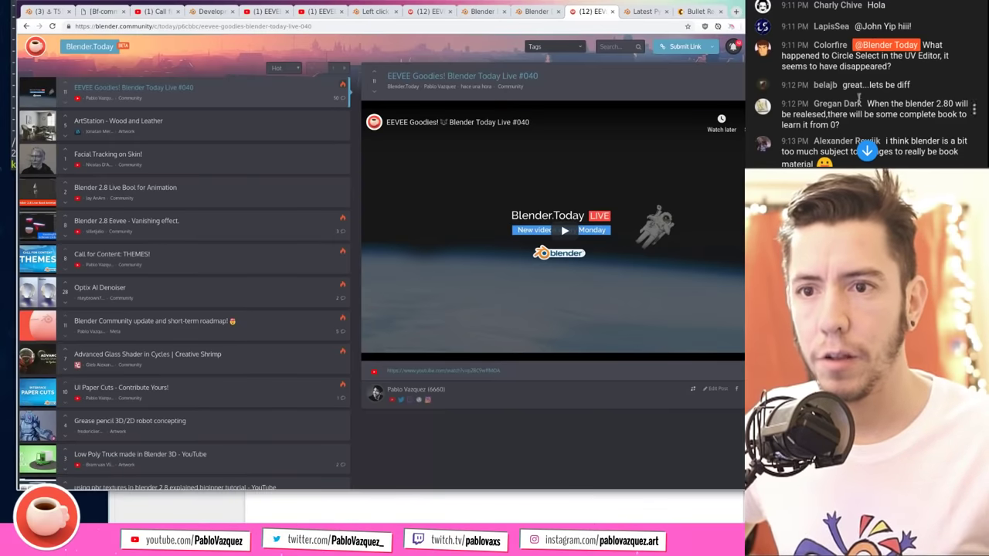
pyautogui.scroll(-3, 927, 82)
pyautogui.scroll(-2, 927, 82)
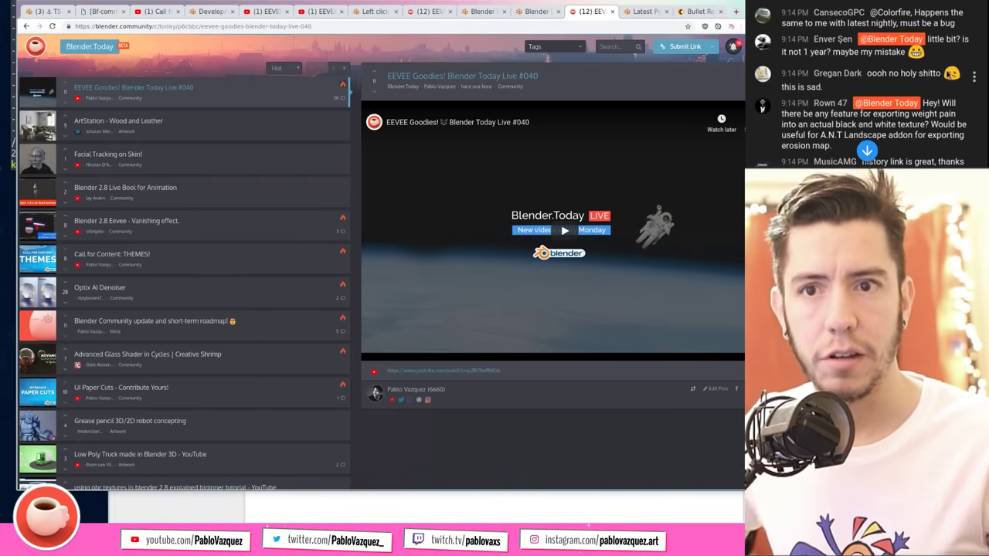
pyautogui.scroll(10, 866, 81)
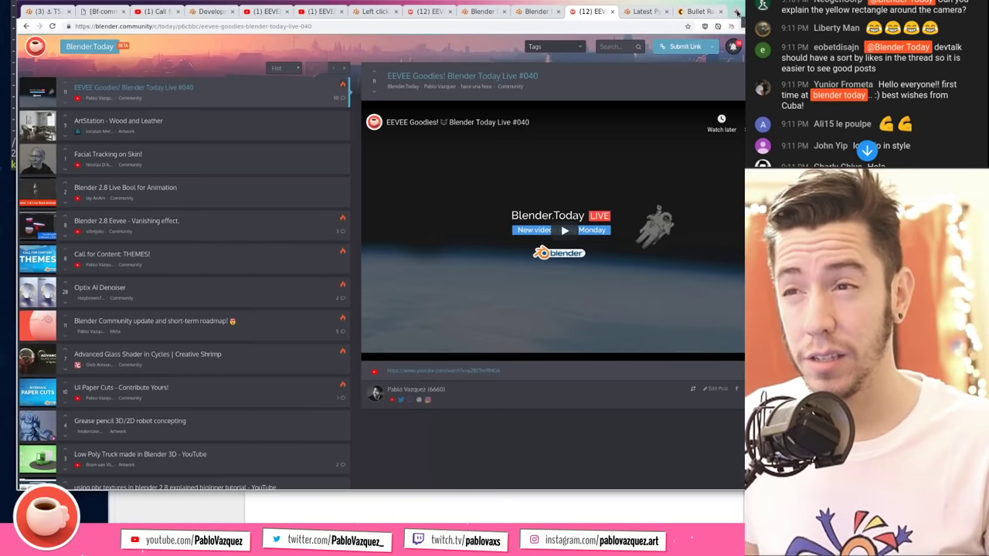
# Step: Glance at the devtalk Python topics, then scroll down to the #040 post's comments
pyautogui.click(645, 12)
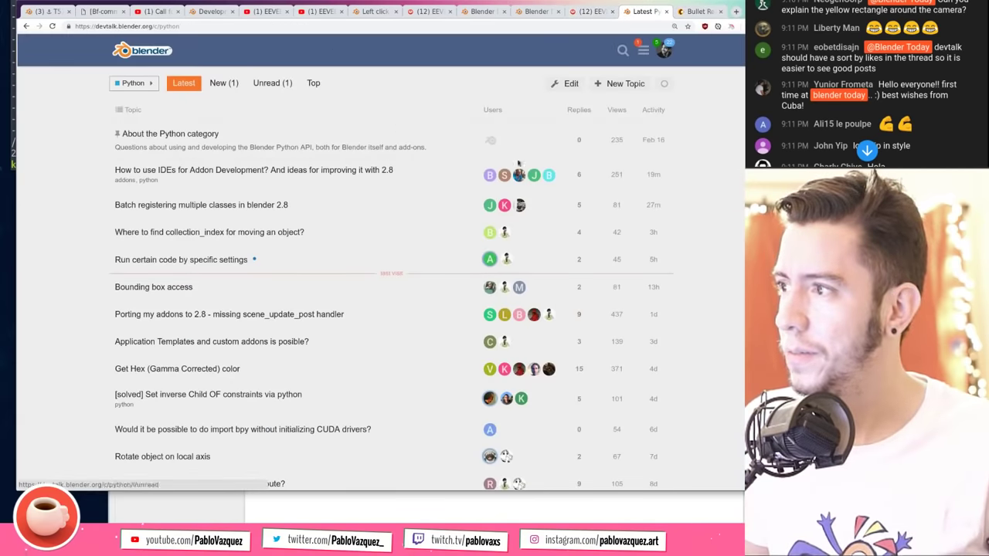
pyautogui.scroll(-10, 455, 457)
pyautogui.scroll(10, 398, 219)
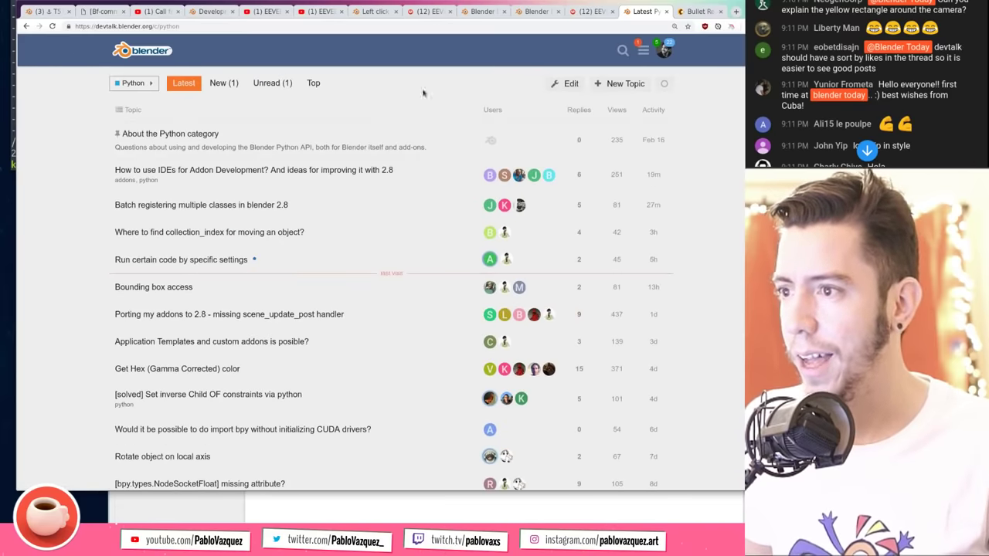
pyautogui.click(591, 10)
pyautogui.scroll(-3, 556, 414)
pyautogui.scroll(-10, 557, 414)
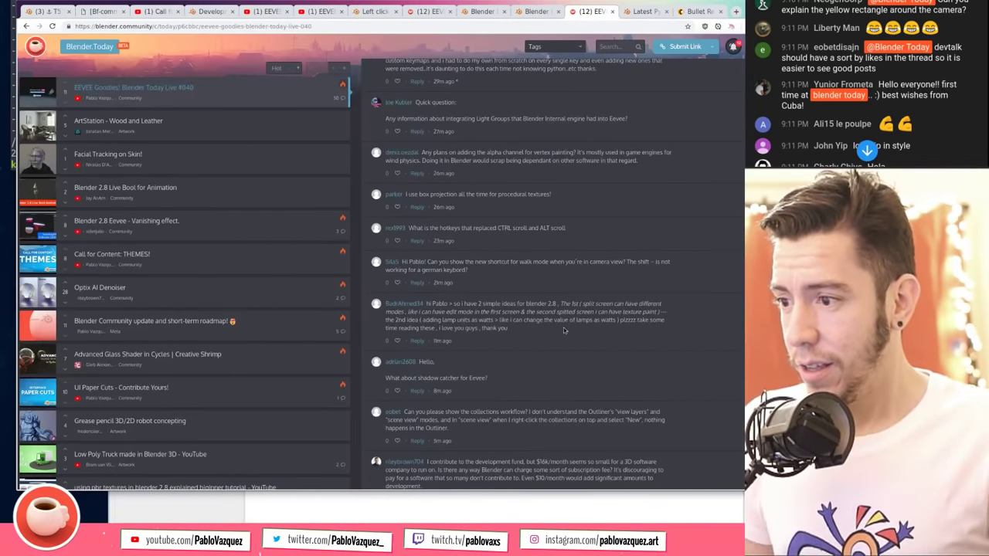
pyautogui.scroll(-3, 564, 326)
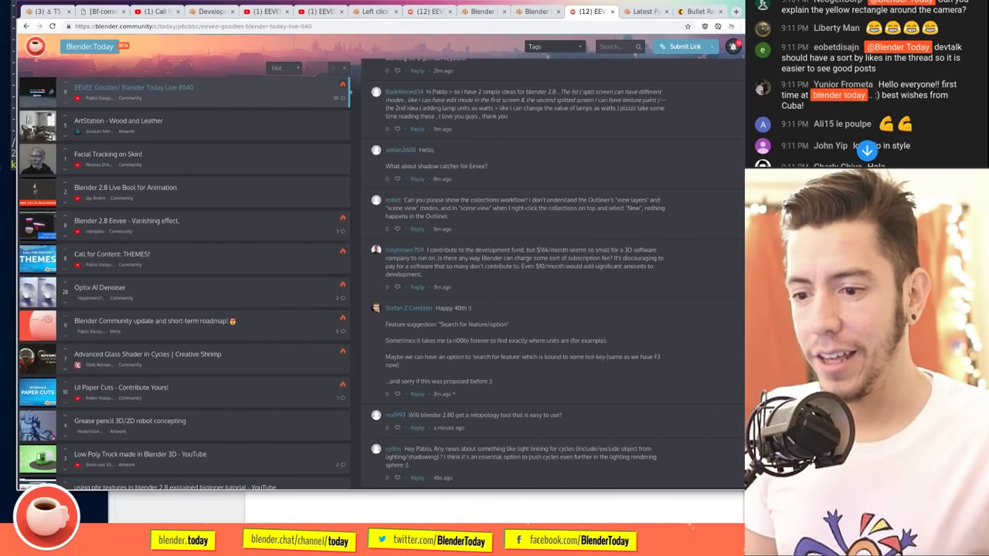
pyautogui.scroll(-10, 552, 271)
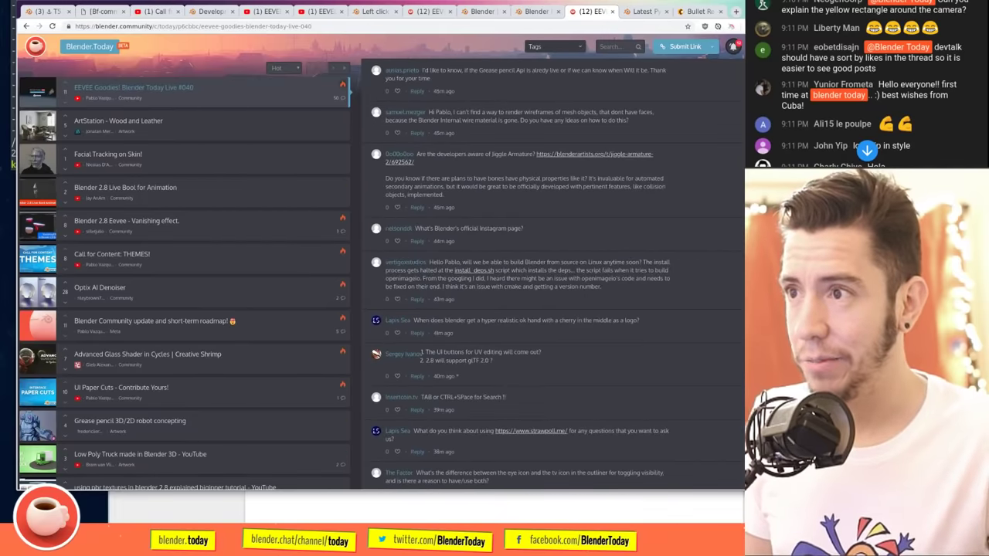
pyautogui.scroll(5, 522, 273)
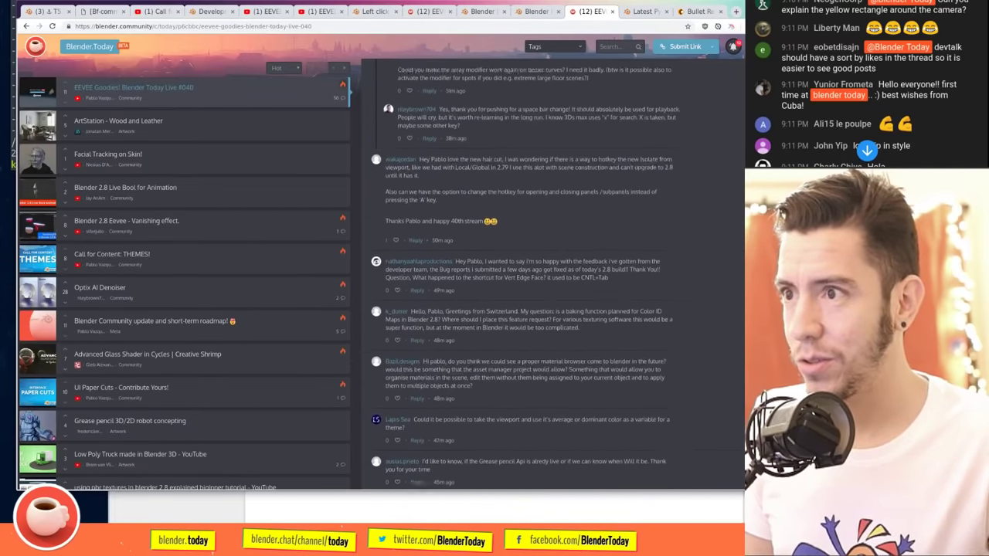
pyautogui.scroll(4, 523, 273)
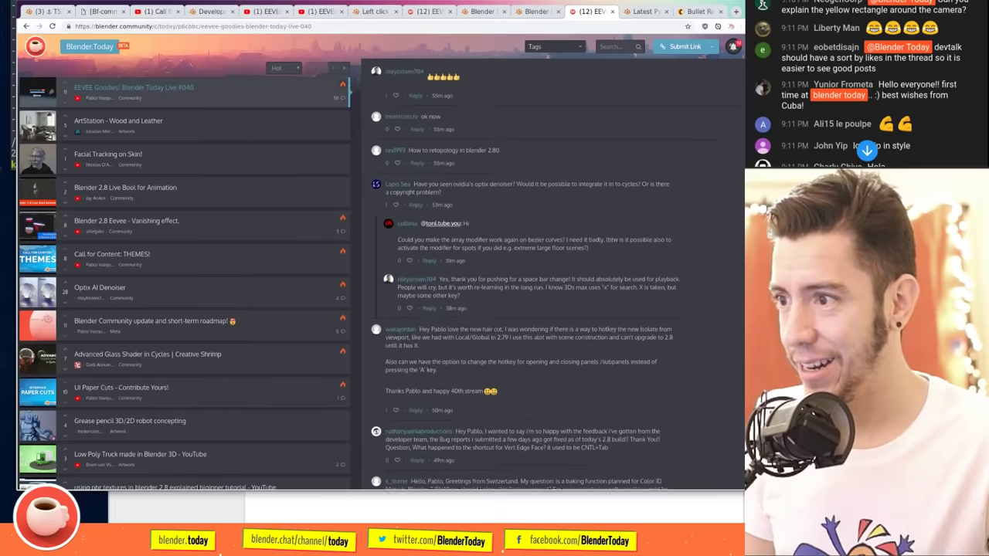
pyautogui.scroll(2, 515, 285)
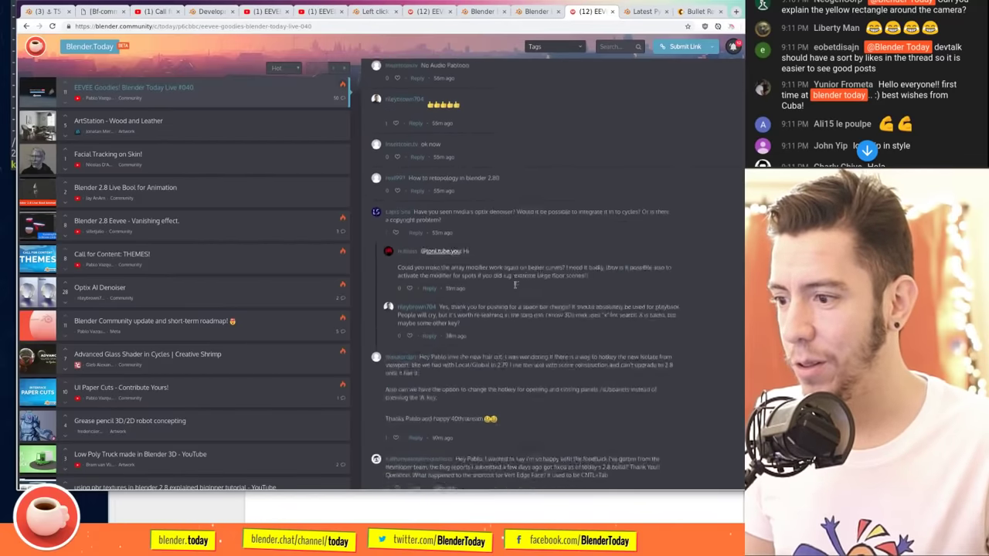
pyautogui.scroll(-5, 516, 285)
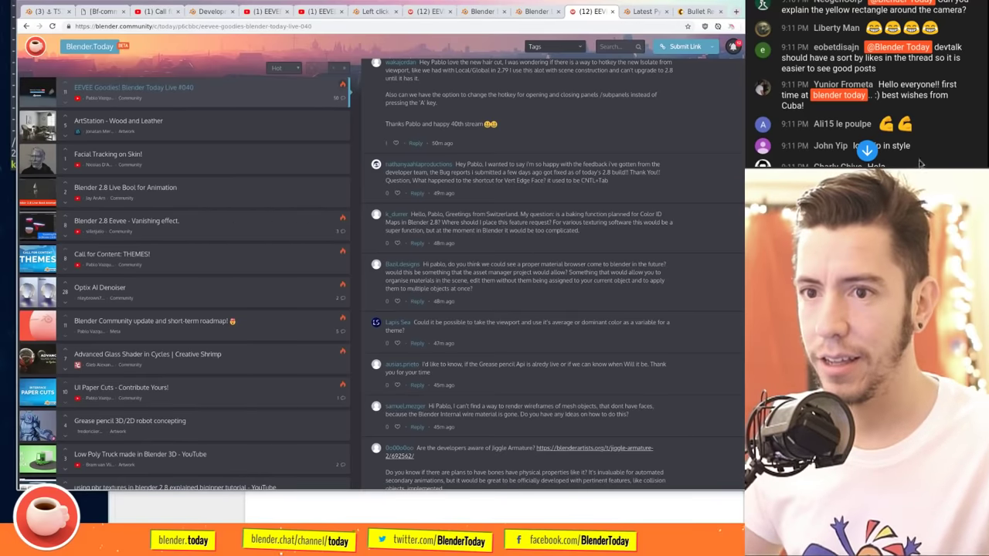
pyautogui.click(866, 150)
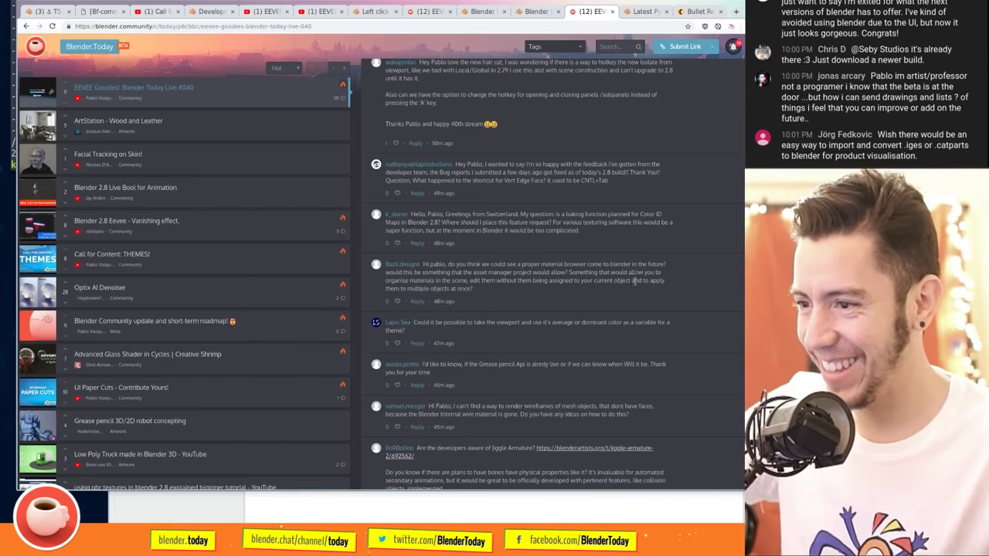
pyautogui.scroll(-1, 653, 311)
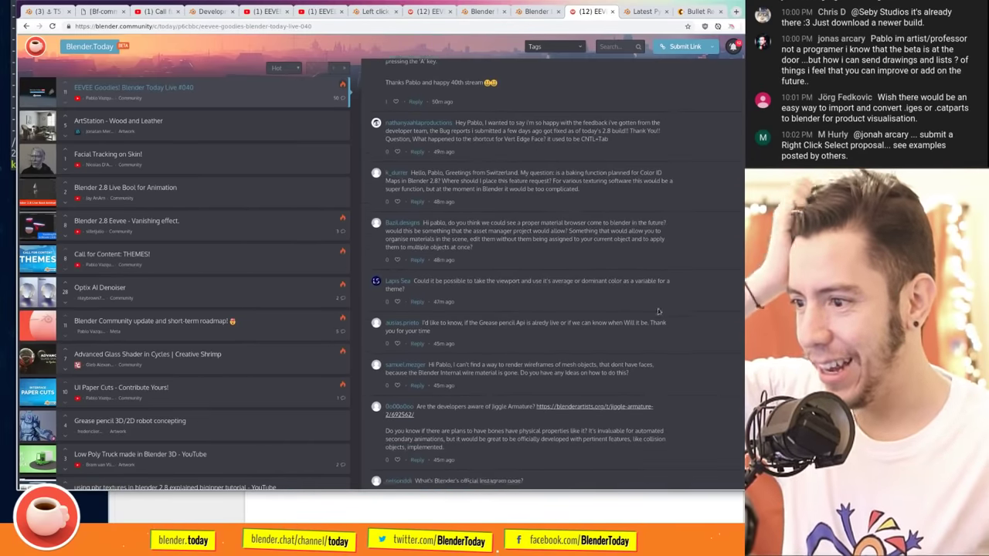
pyautogui.scroll(-2, 658, 312)
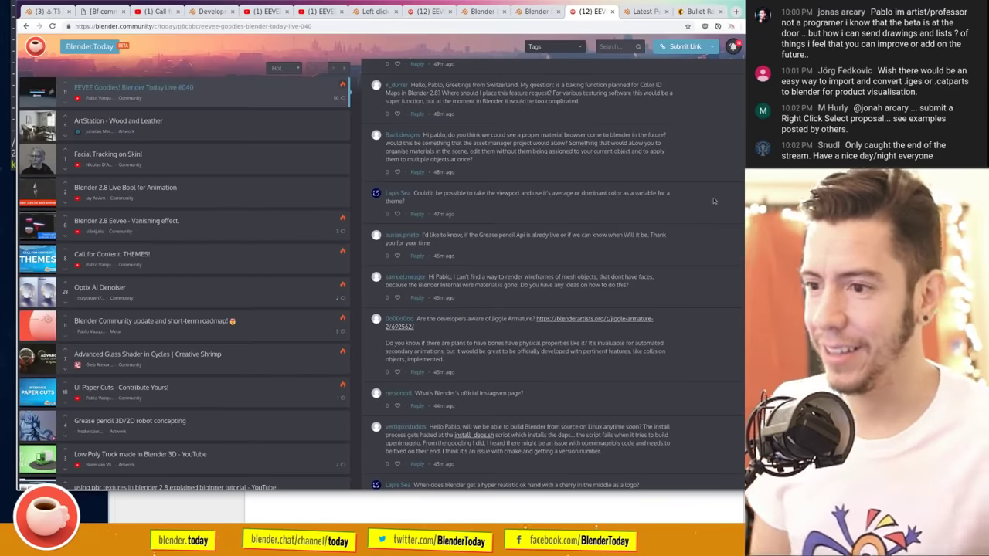
pyautogui.scroll(-1, 716, 242)
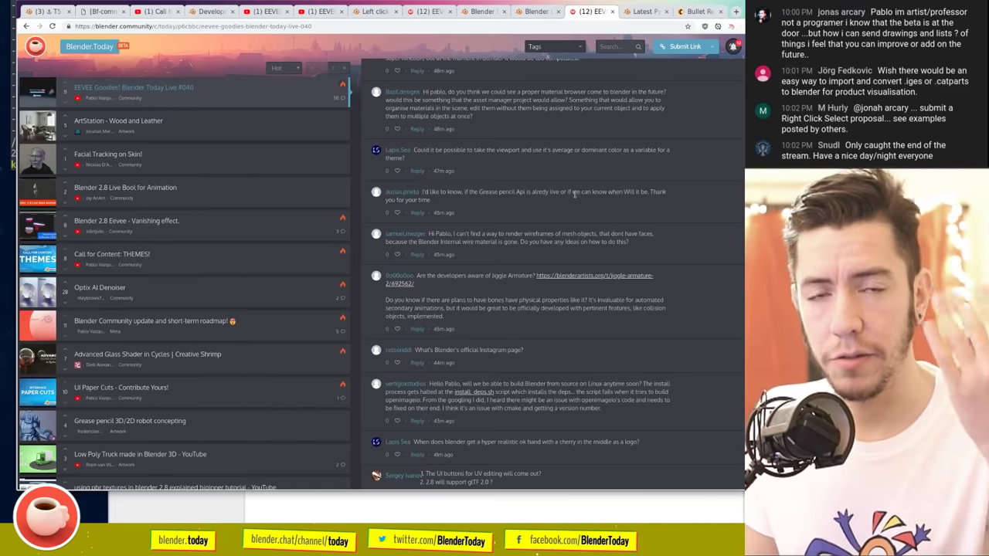
pyautogui.tripleClick(566, 212)
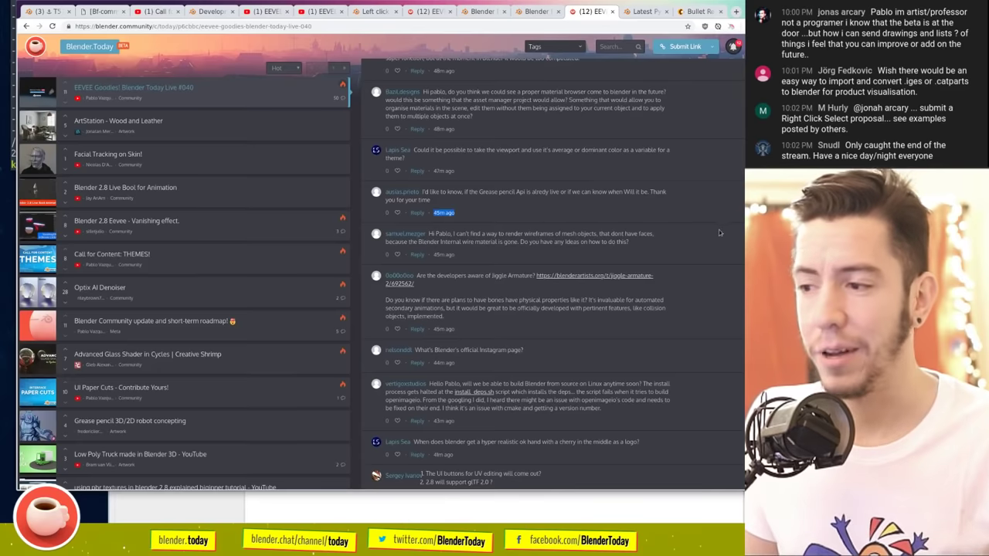
pyautogui.scroll(-1, 721, 230)
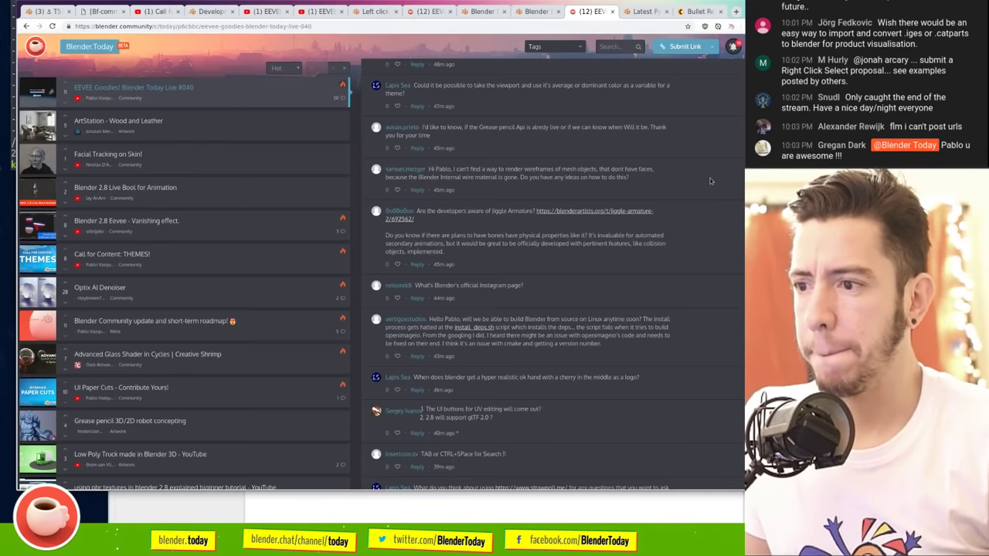
pyautogui.scroll(-1, 710, 183)
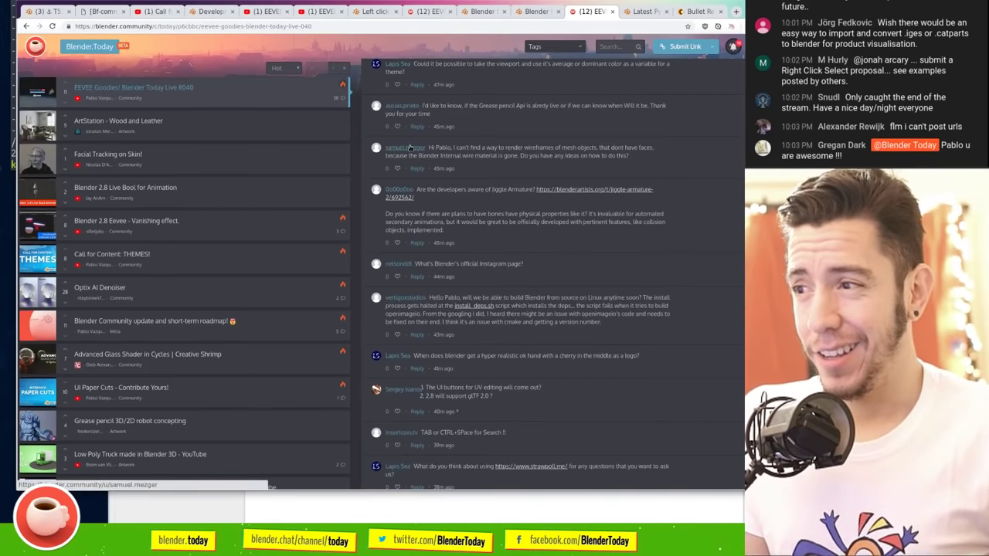
pyautogui.scroll(-3, 711, 186)
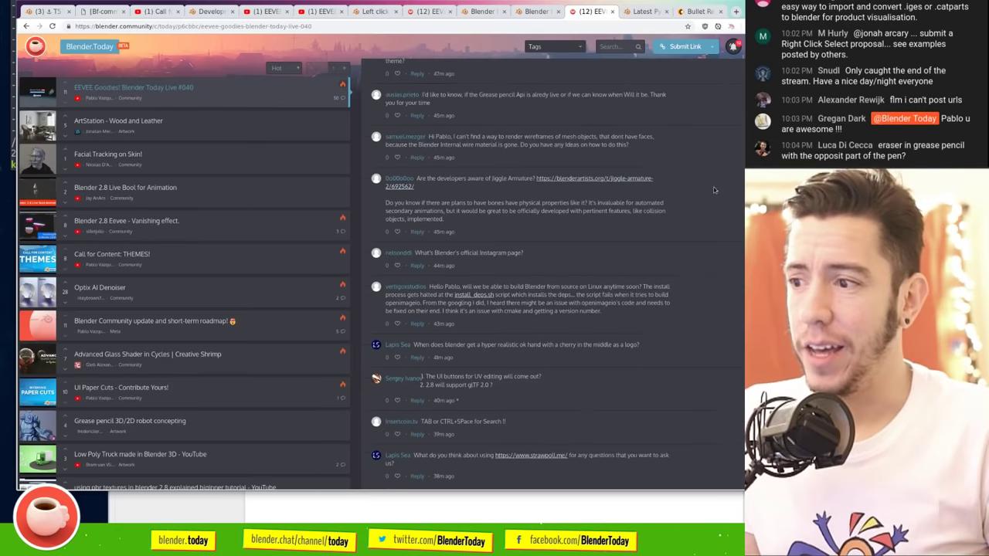
pyautogui.scroll(1, 716, 176)
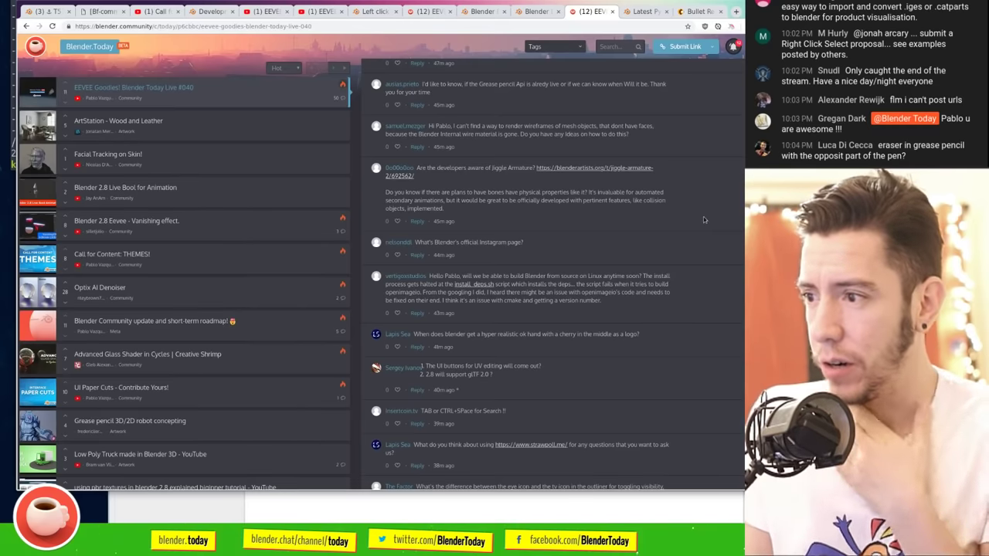
pyautogui.click(638, 169)
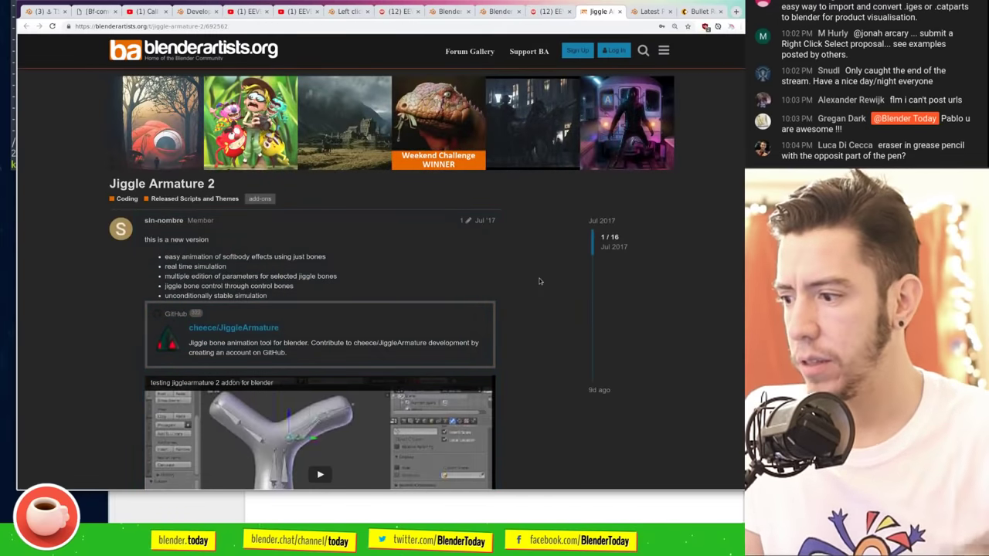
pyautogui.scroll(-3, 541, 282)
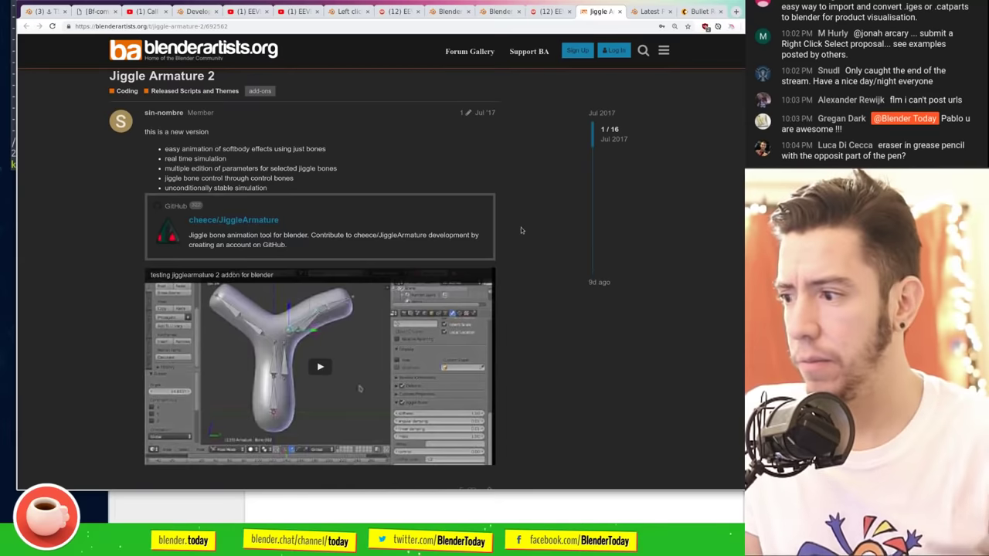
pyautogui.click(619, 12)
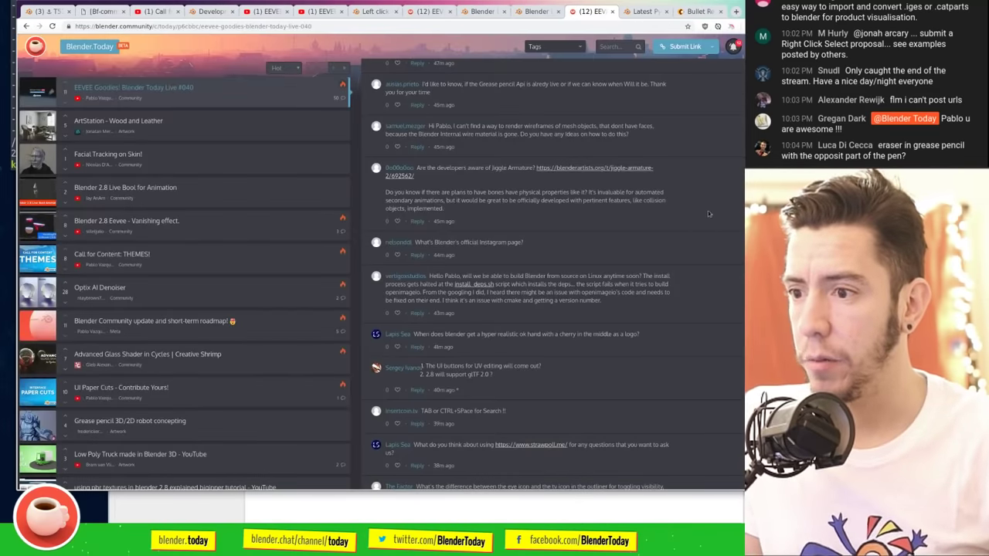
pyautogui.scroll(-1, 707, 204)
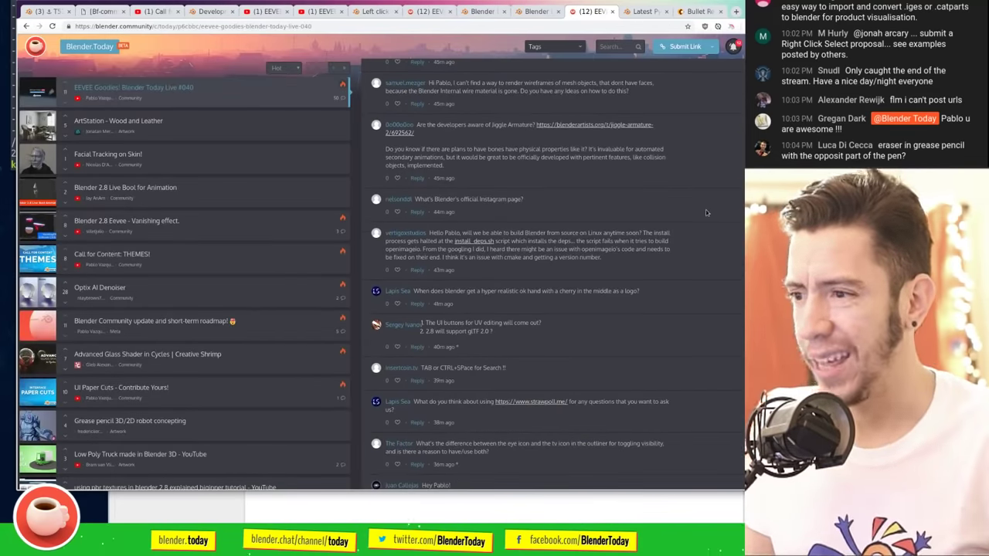
pyautogui.scroll(-1, 706, 211)
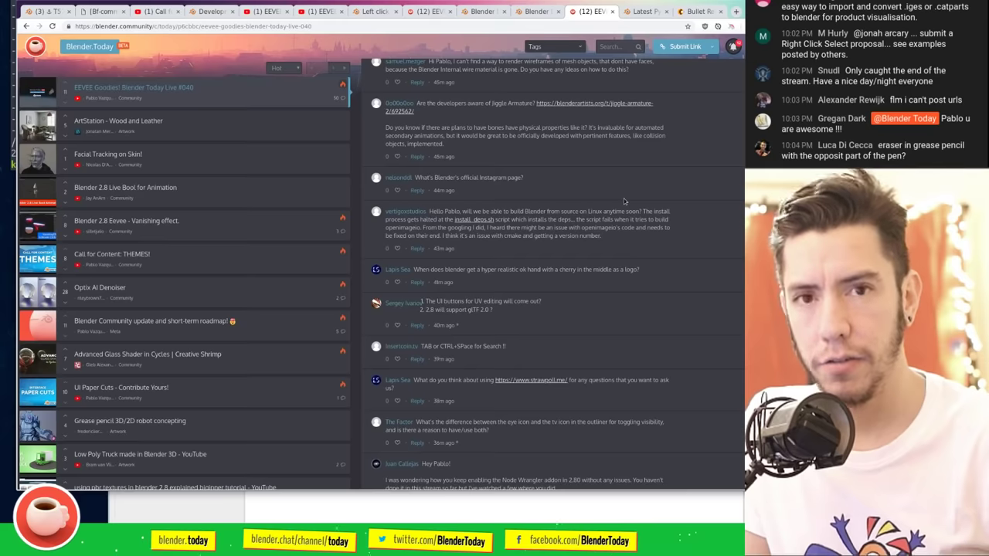
# Step: Open blender.org in a new tab and scroll to its Follow Blender footer
pyautogui.click(736, 11)
pyautogui.write('blender.org')
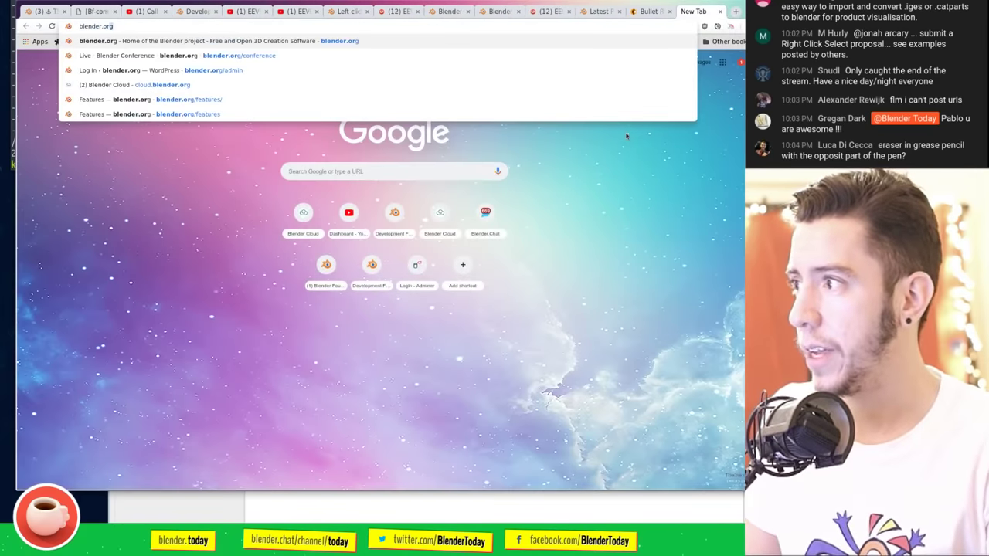
pyautogui.press('Return')
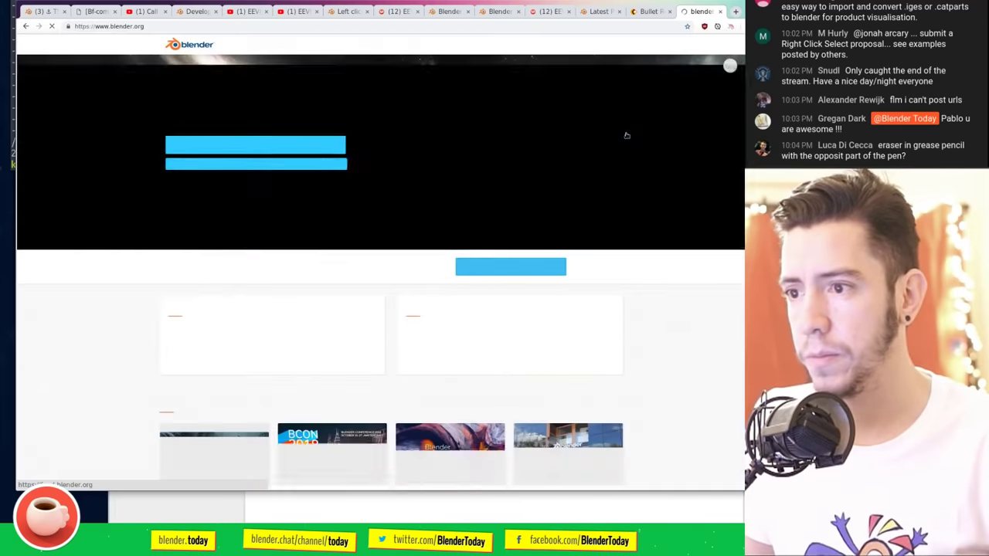
pyautogui.scroll(-5, 626, 136)
pyautogui.scroll(-10, 626, 136)
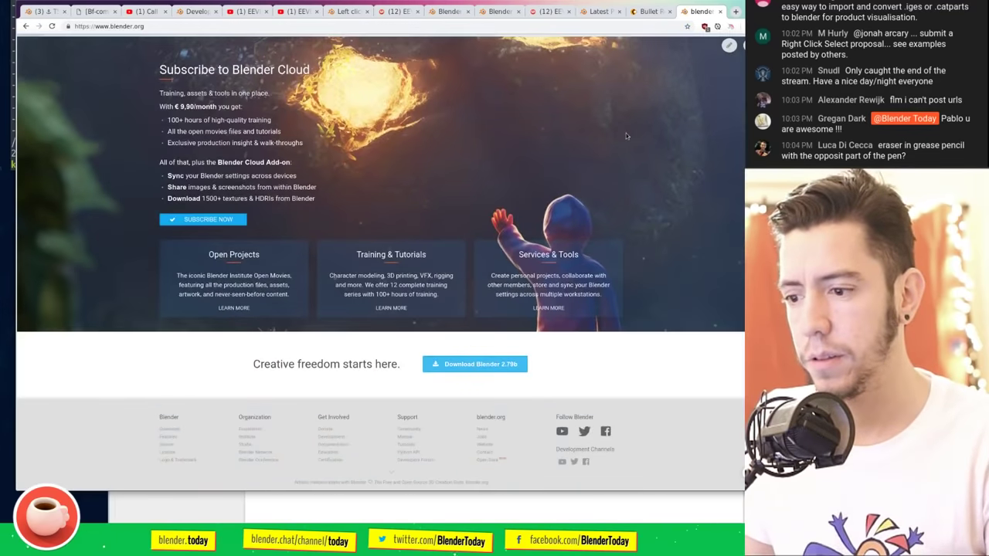
pyautogui.keyDown('ctrl'); pyautogui.scroll(2, 636, 364); pyautogui.keyUp('ctrl')
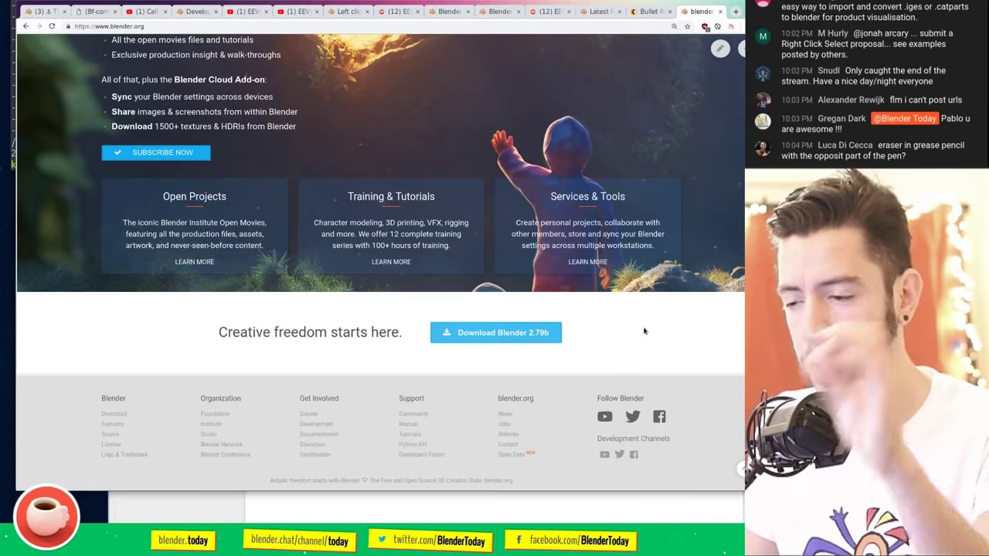
pyautogui.hotkey('ctrl', 't')
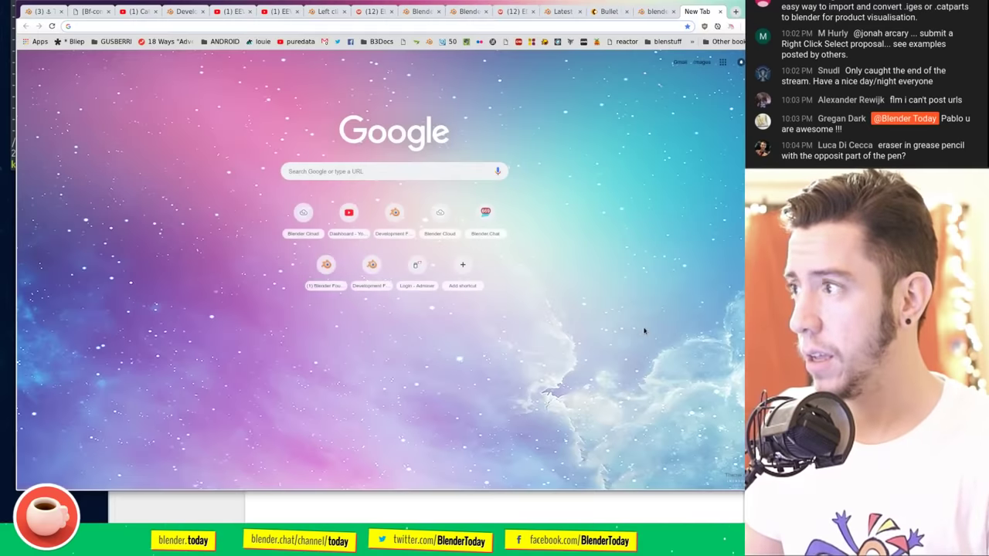
pyautogui.write('mastodon.social-blend')
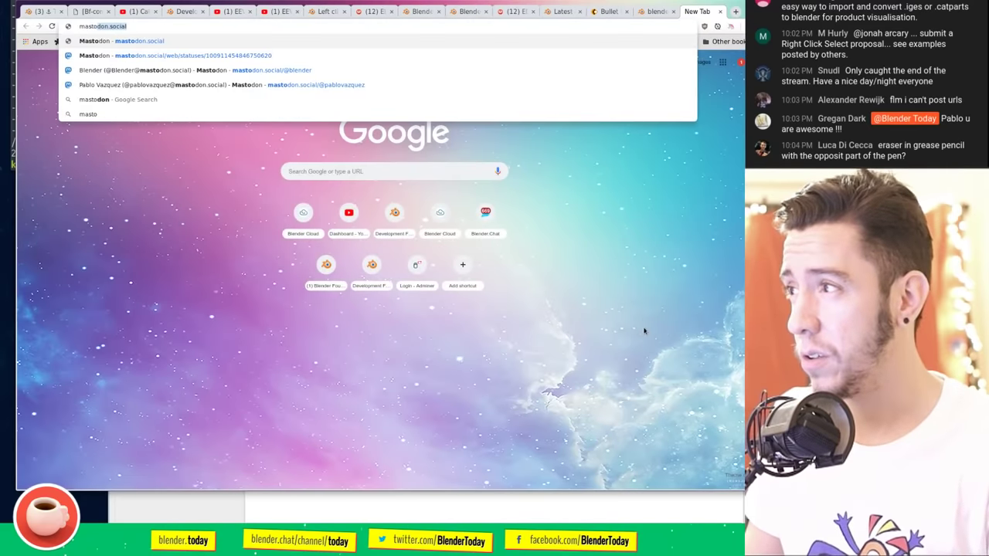
pyautogui.press('BackSpace')
pyautogui.press('BackSpace')
pyautogui.press('BackSpace')
pyautogui.press('BackSpace')
pyautogui.press('BackSpace')
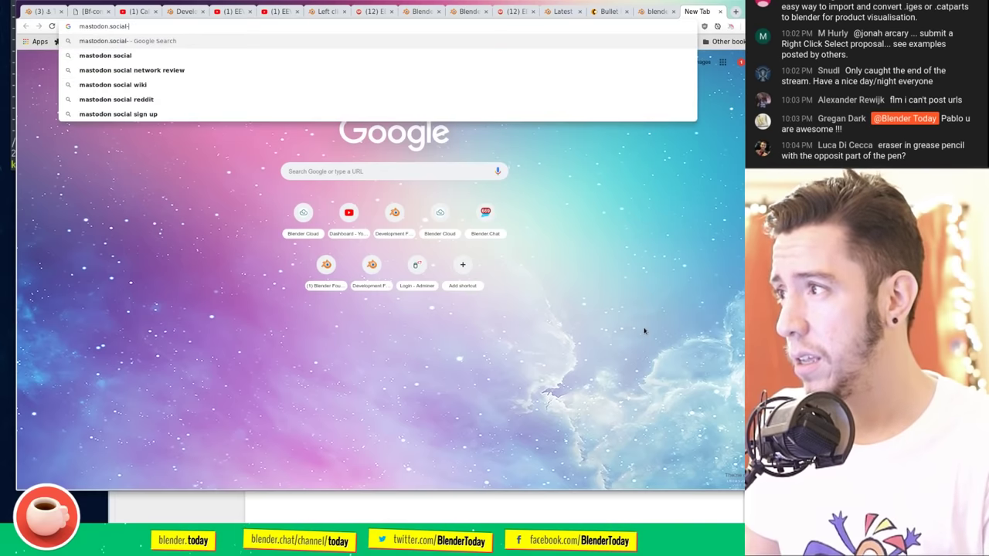
pyautogui.press('BackSpace')
pyautogui.write('/')
pyautogui.press('Down')
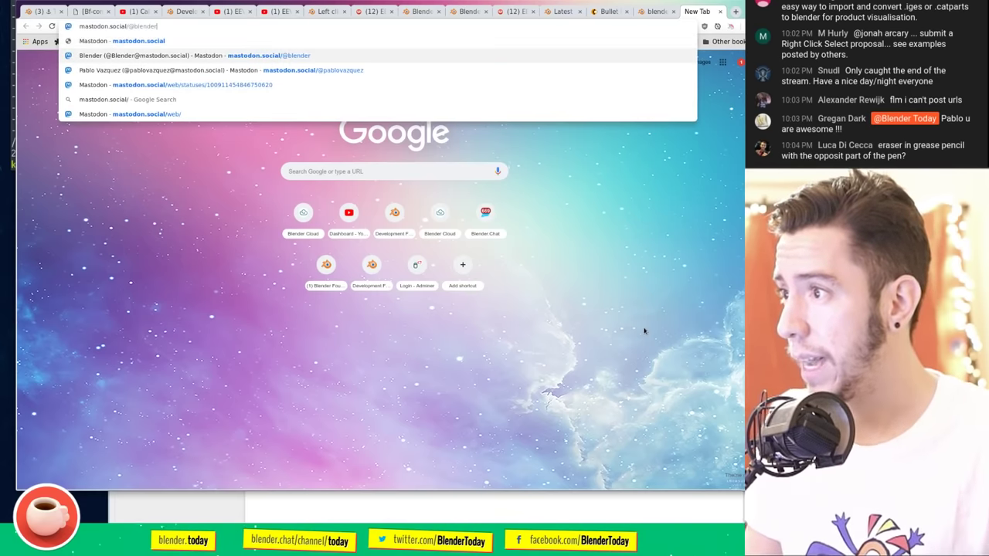
pyautogui.press('Return')
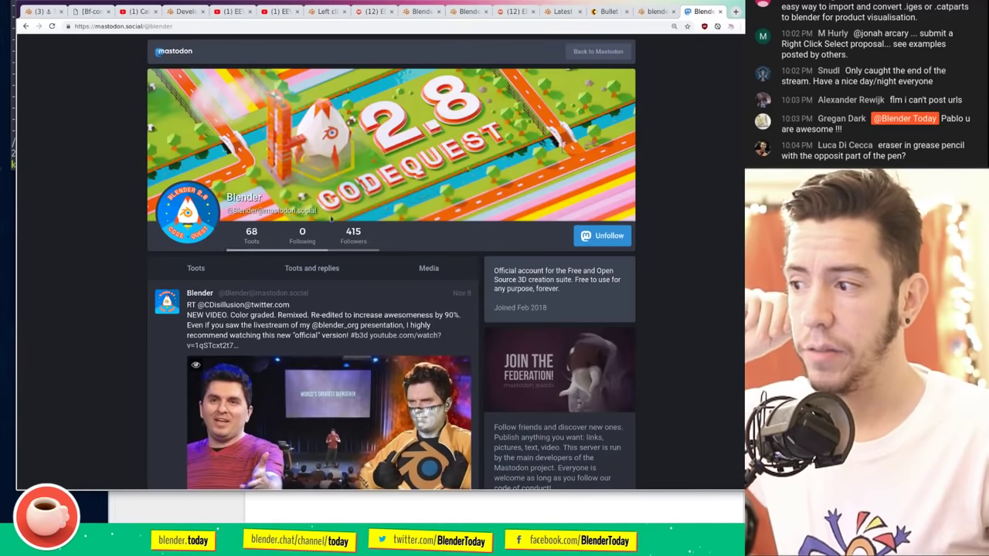
pyautogui.click(720, 12)
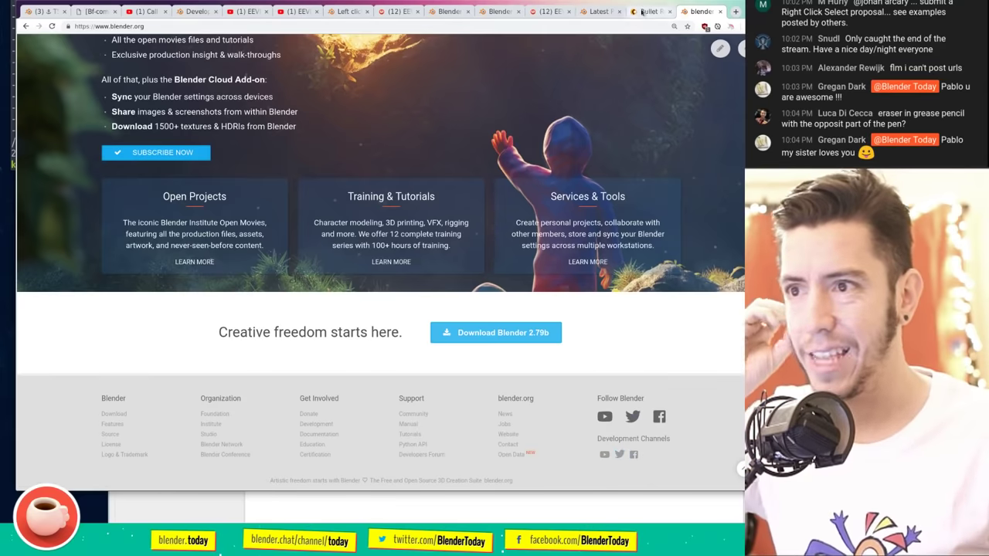
# Step: Browse Blender's Twitter profile and its join year, then show the 2018-11-19 meeting notes email
pyautogui.click(633, 417)
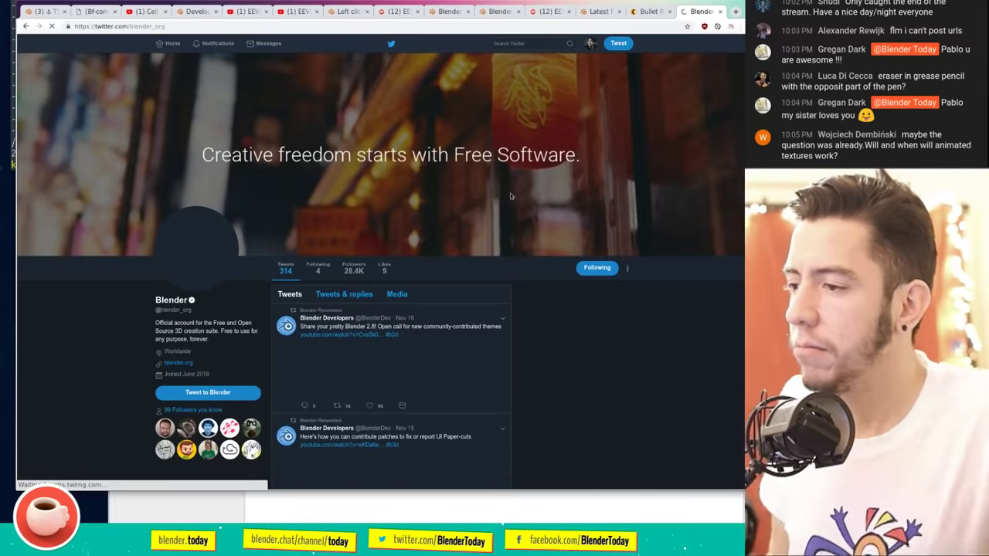
pyautogui.scroll(-1, 510, 193)
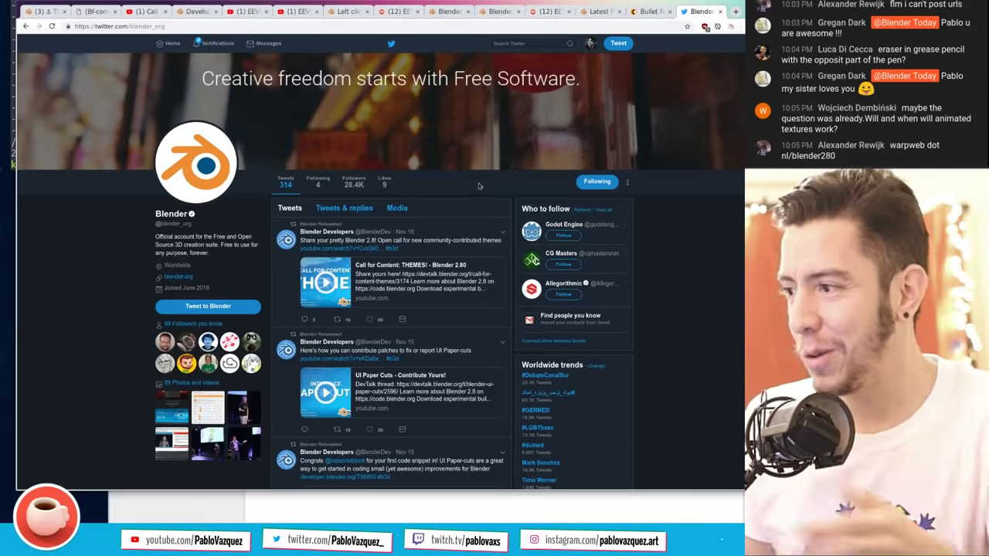
pyautogui.moveTo(211, 288); pyautogui.dragTo(198, 287)
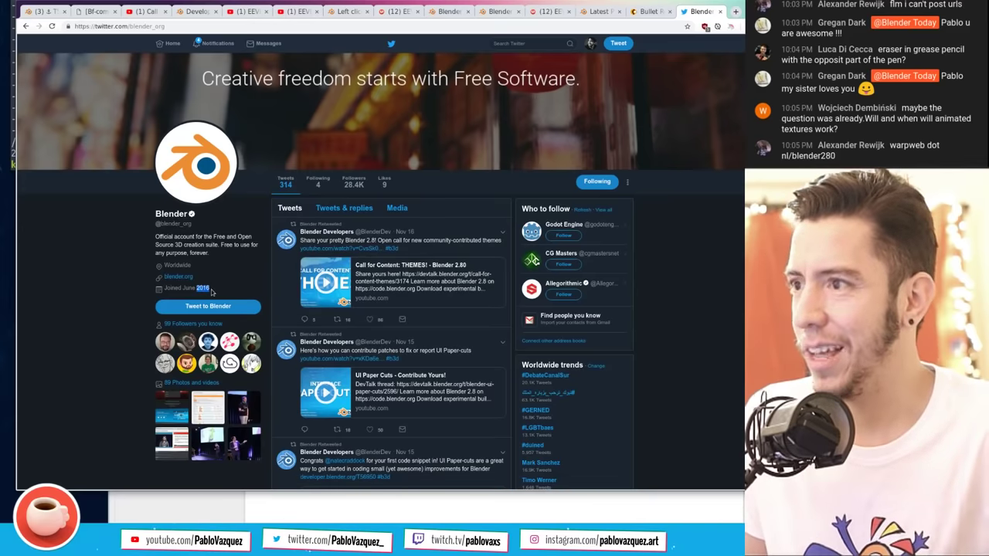
pyautogui.click(211, 291)
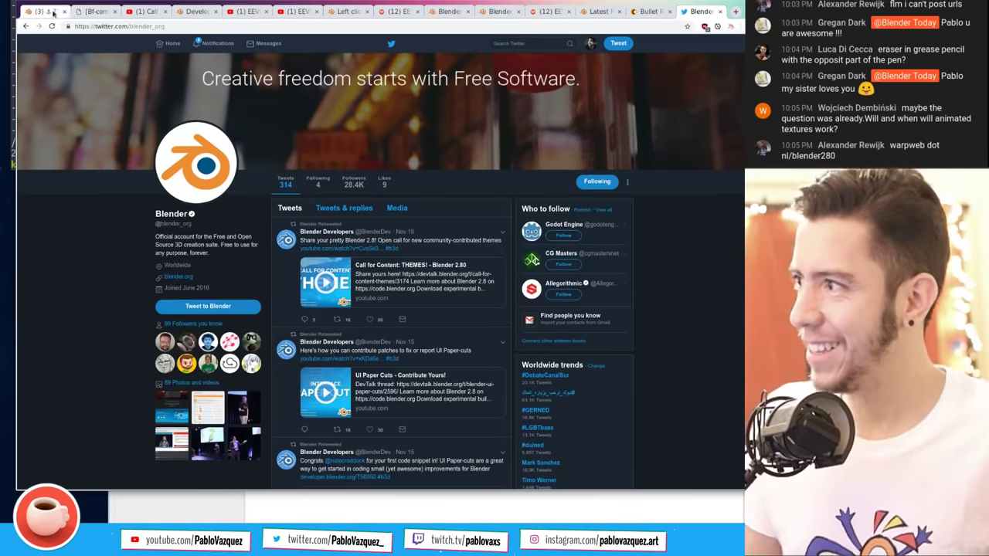
pyautogui.click(89, 10)
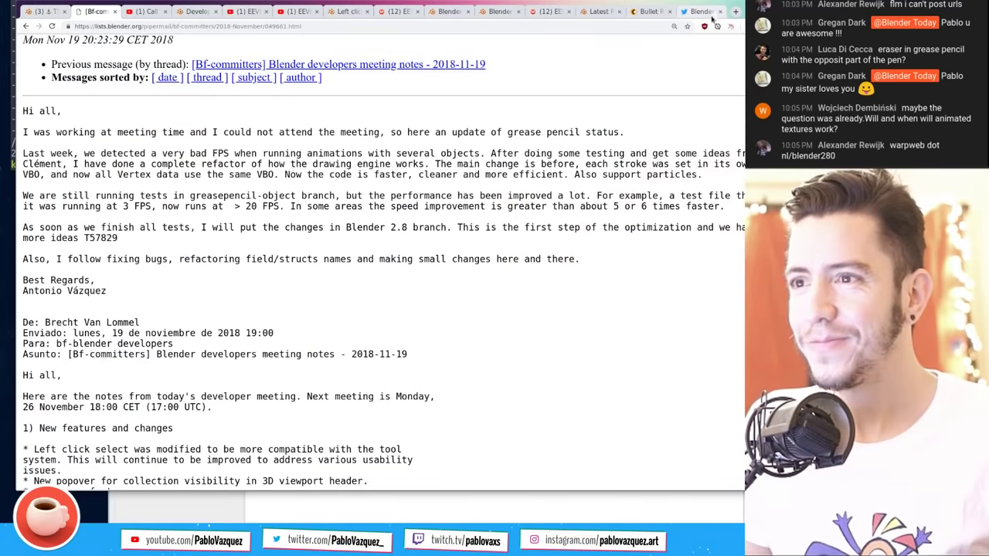
# Step: Check the devtalk Python topics, then scroll the #040 comments to the UV editing and Node Wrangler questions
pyautogui.click(600, 11)
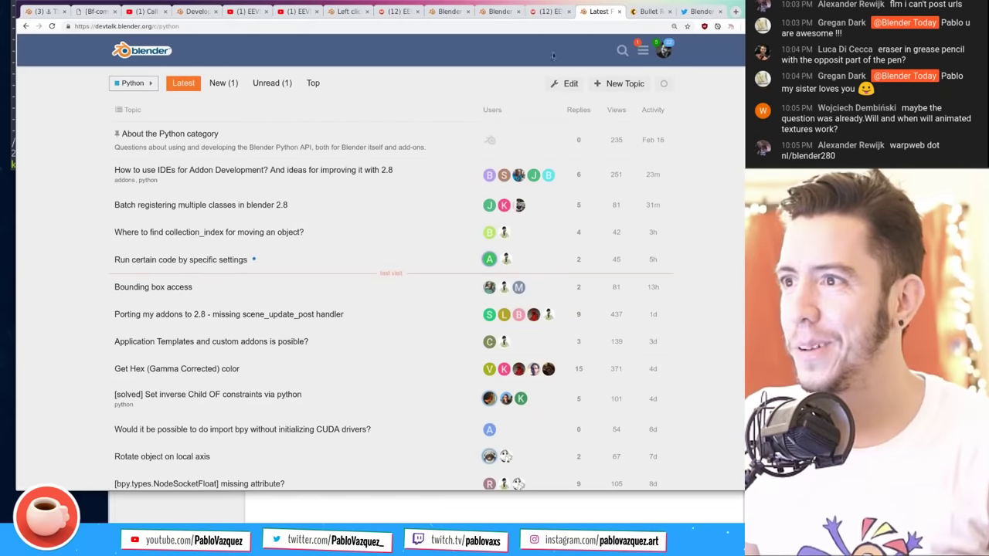
pyautogui.click(550, 11)
pyautogui.scroll(-2, 609, 303)
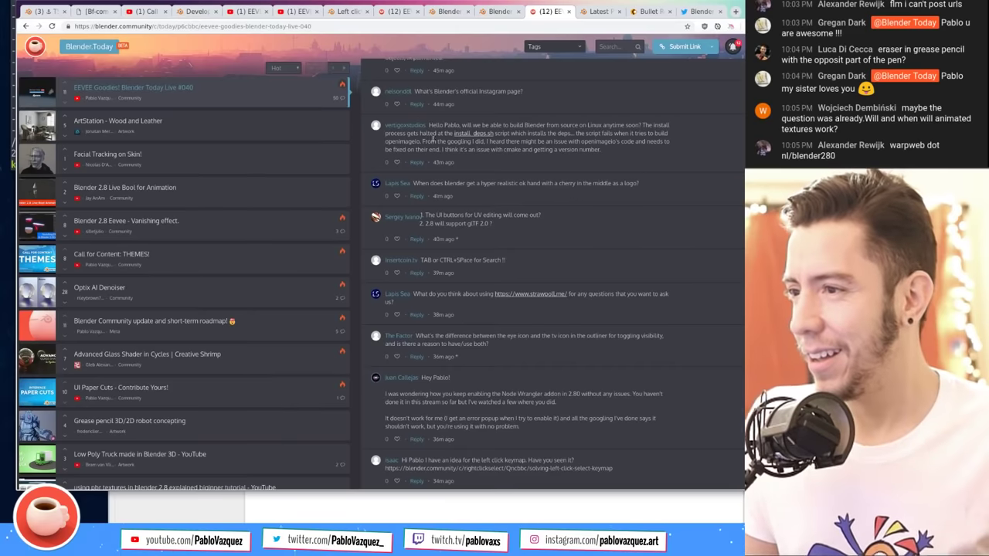
# Step: Bring down the drop-down terminal showing the finished Blender 2.8 install log
pyautogui.scroll(1, 432, 139)
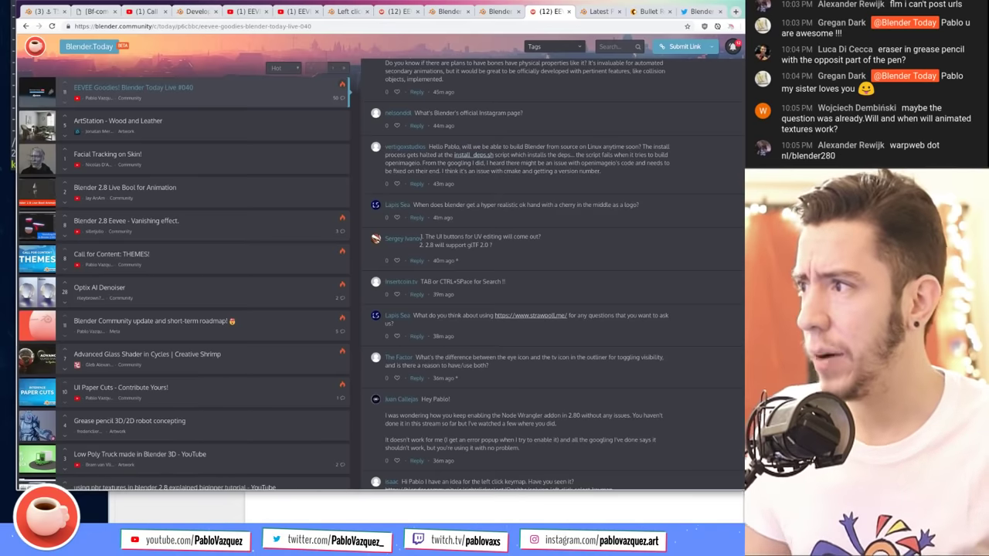
pyautogui.press('F12')
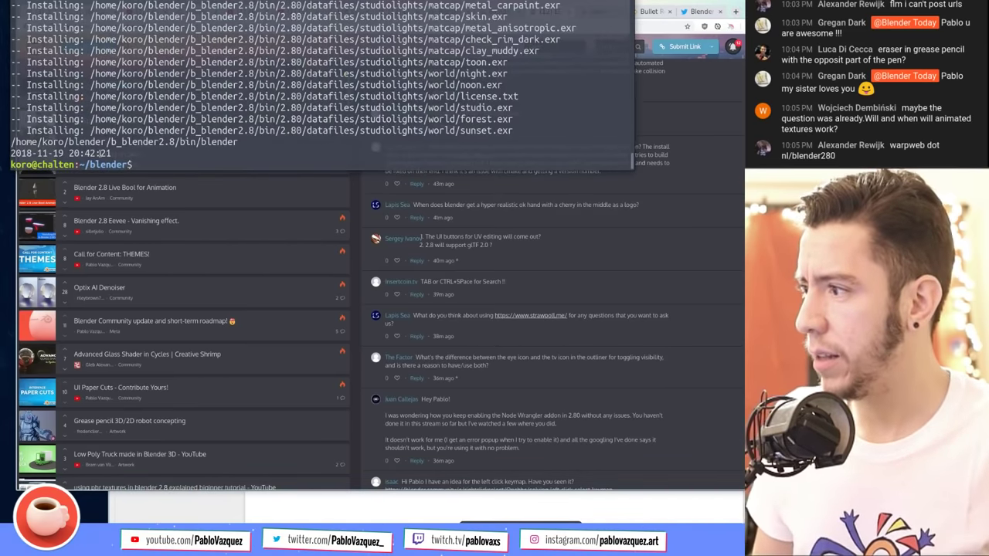
# Step: Update the blender2.8 source with git pull in the source terminal session
pyautogui.tripleClick(88, 154)
pyautogui.click(147, 154)
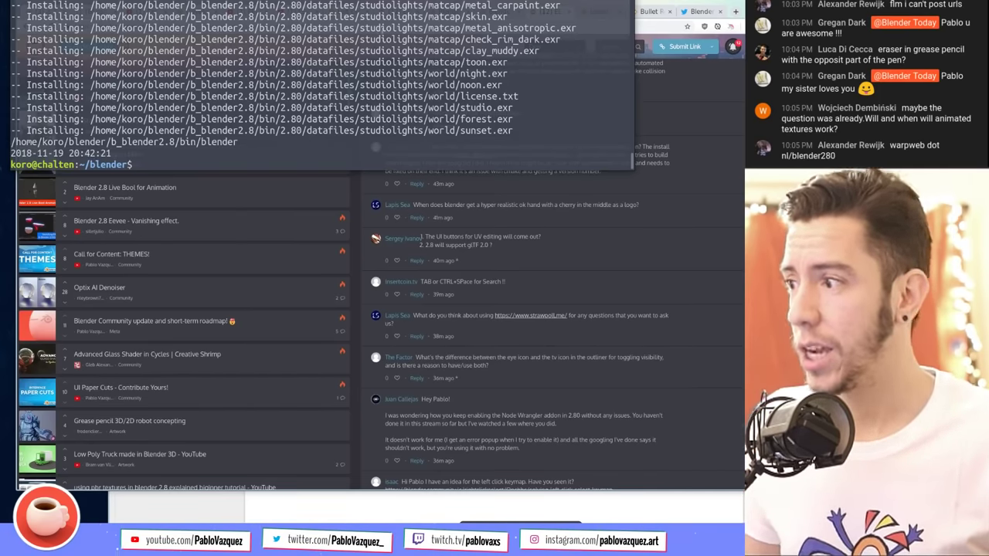
pyautogui.hotkey('ctrl', 'pagedown')
pyautogui.write('git pull')
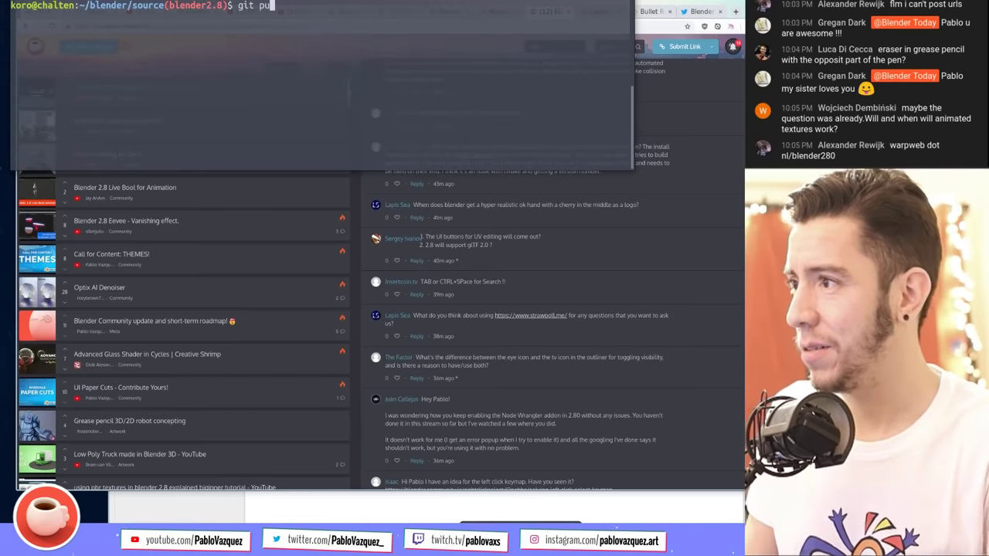
pyautogui.press('Return')
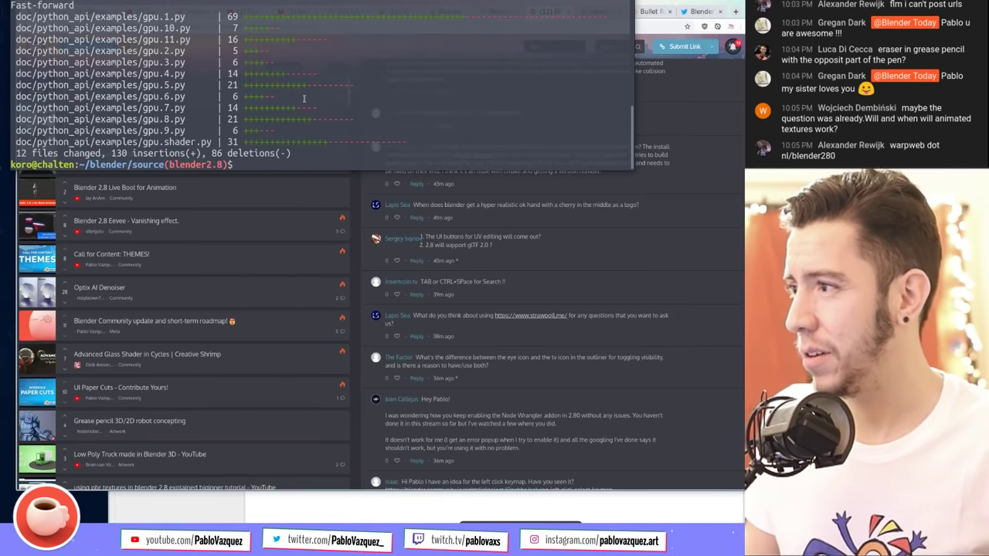
pyautogui.scroll(3, 304, 98)
pyautogui.scroll(-3, 340, 105)
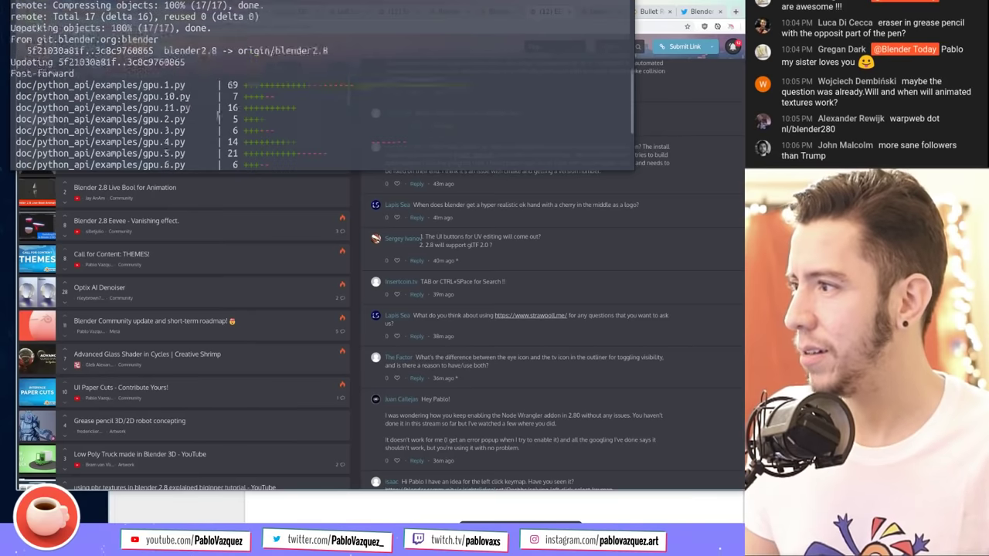
# Step: Enlarge the terminal and rerun the previous build command to recompile Blender
pyautogui.hotkey('alt', 'shift', 'Down')
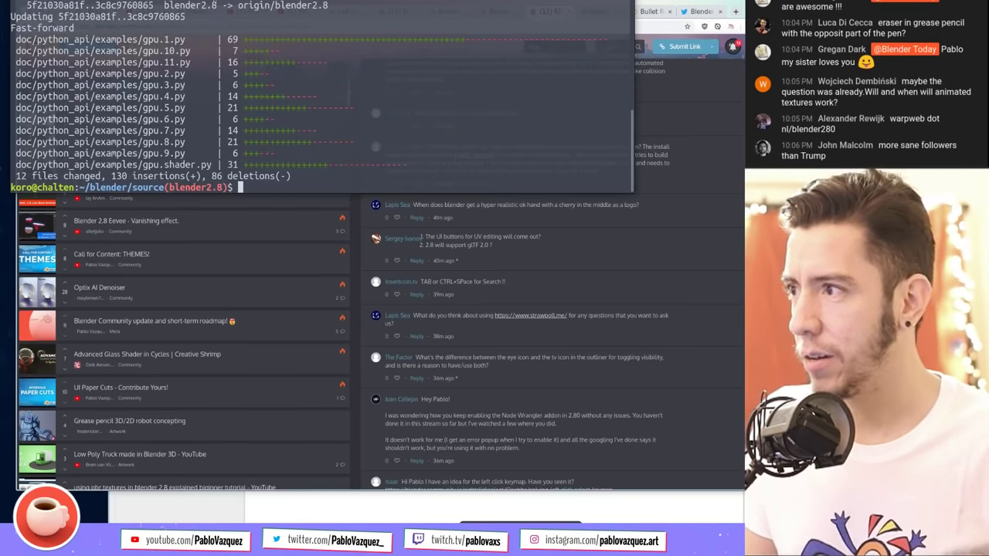
pyautogui.hotkey('shift', 'Right')
pyautogui.press('Up')
pyautogui.press('Return')
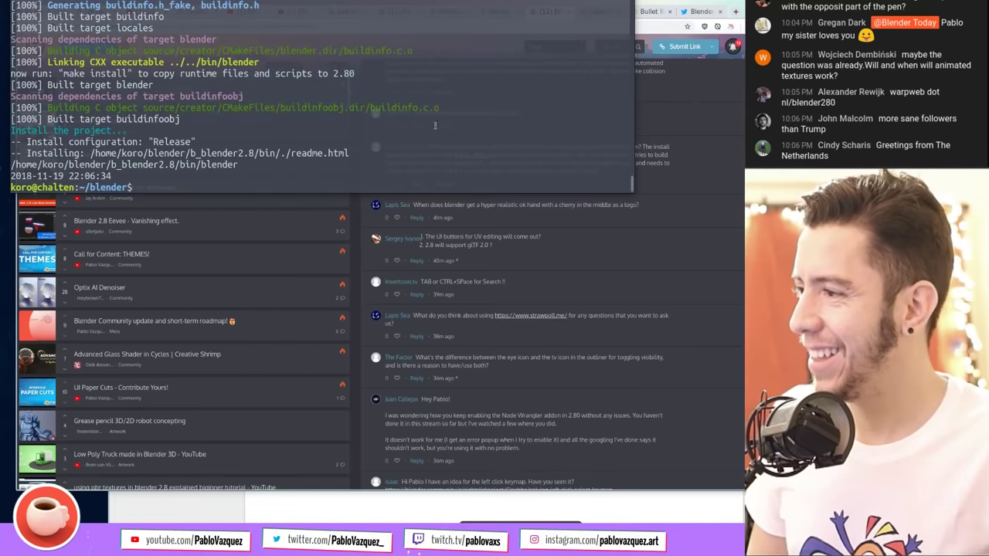
# Step: Check out blender2.8@{last.week} in the source session, then hide the terminal
pyautogui.hotkey('ctrl', 'pagedown')
pyautogui.write('git')
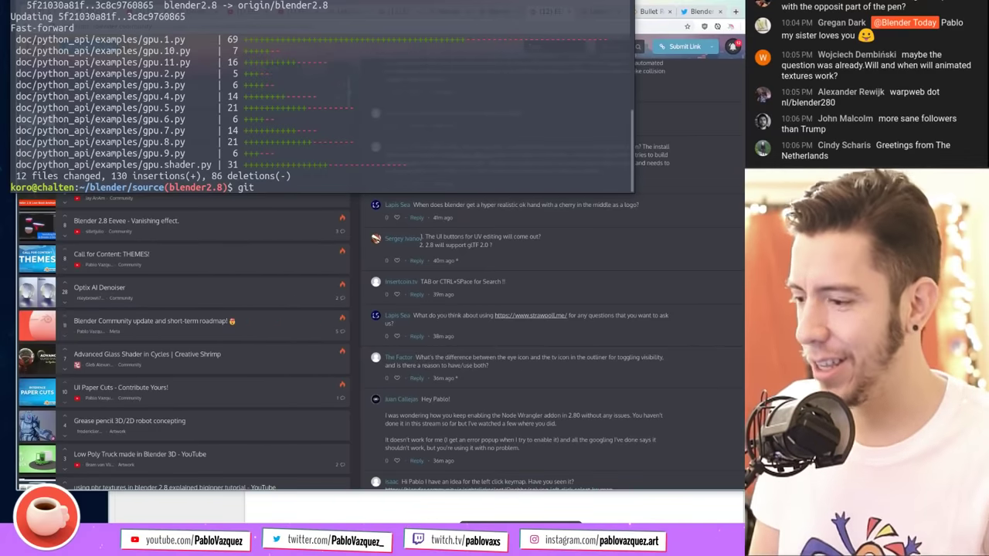
pyautogui.write('checkout ')
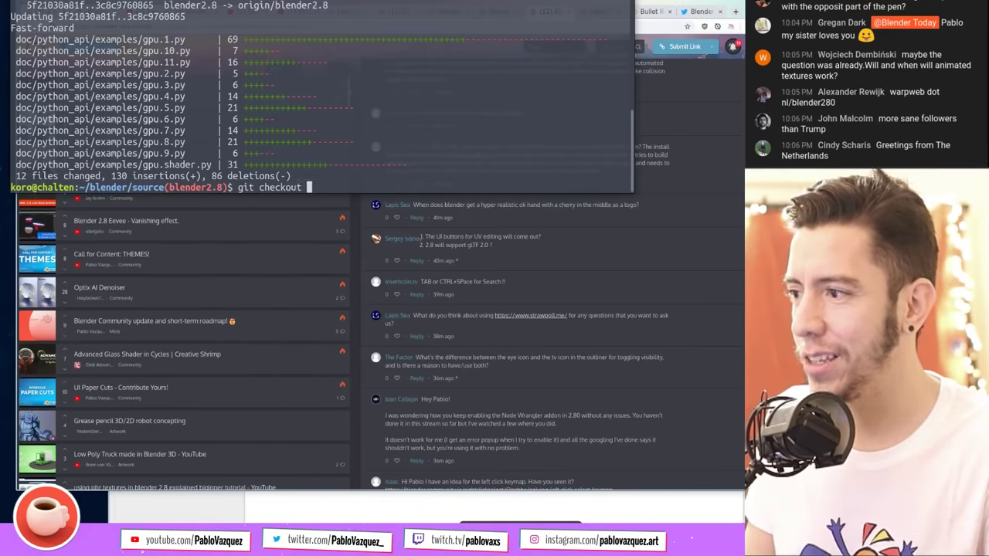
pyautogui.write('blender')
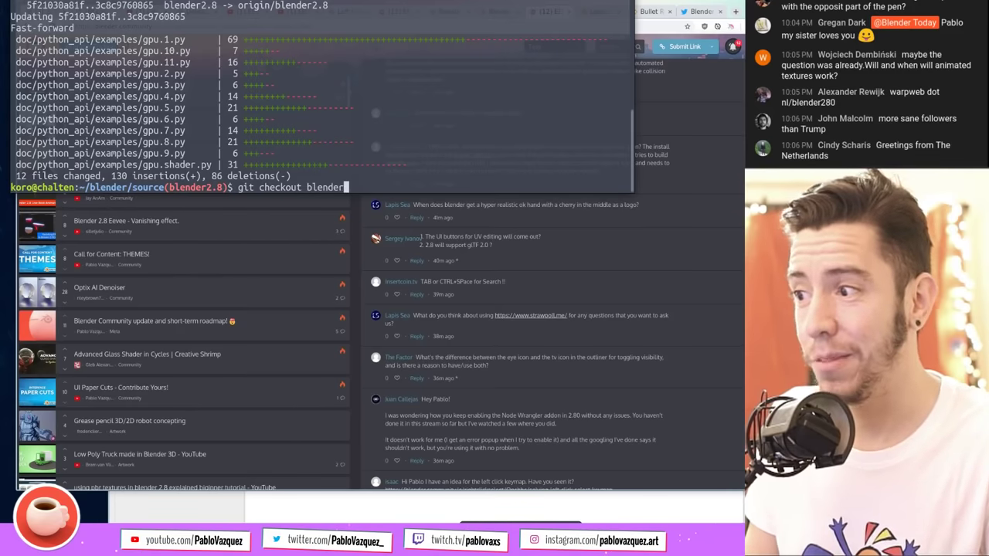
pyautogui.write('2.8@{')
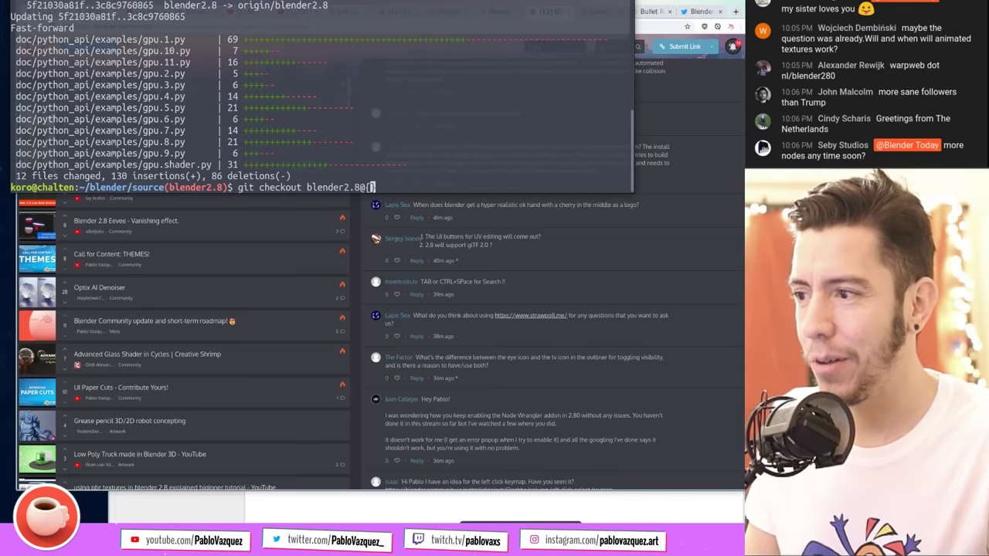
pyautogui.write('last.week}')
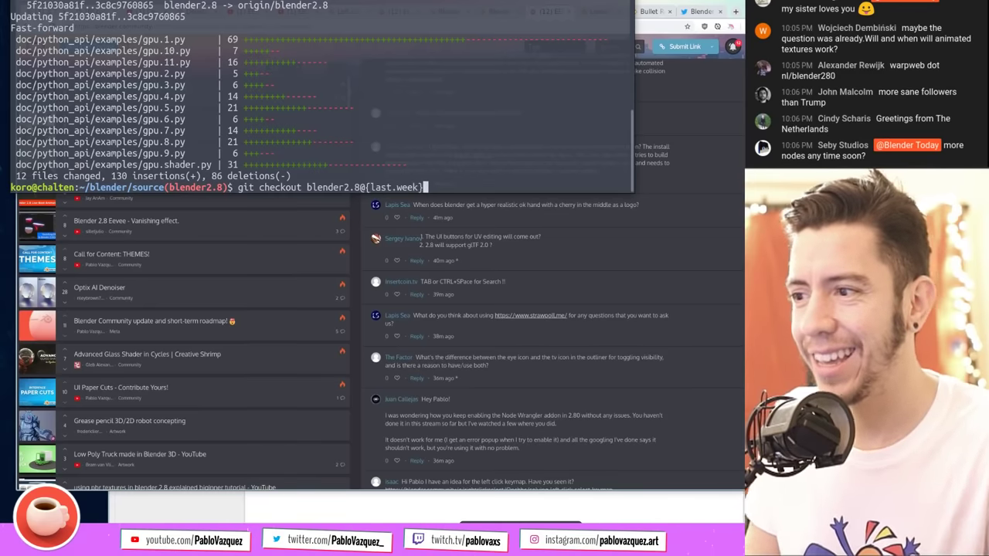
pyautogui.press('Return')
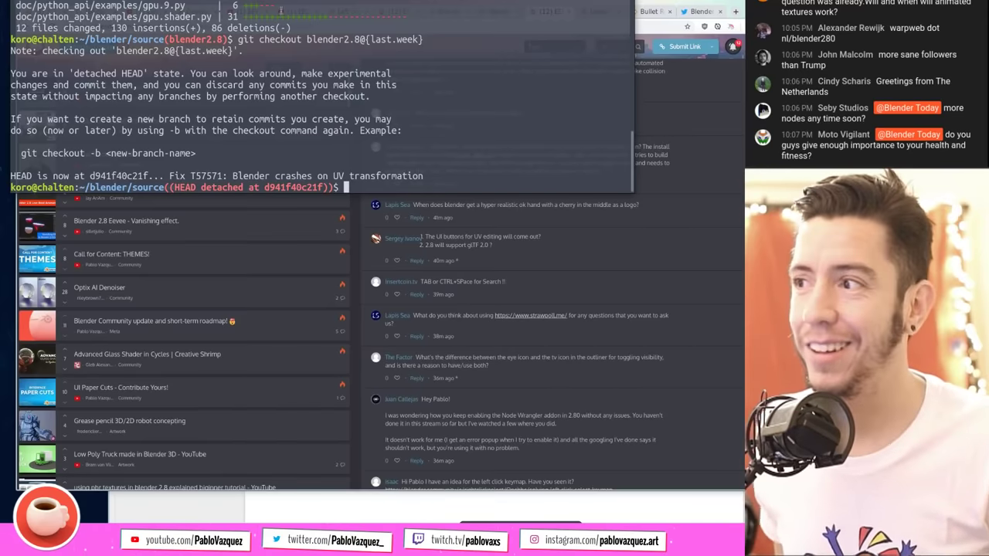
pyautogui.hotkey('ctrl', 'pagedown')
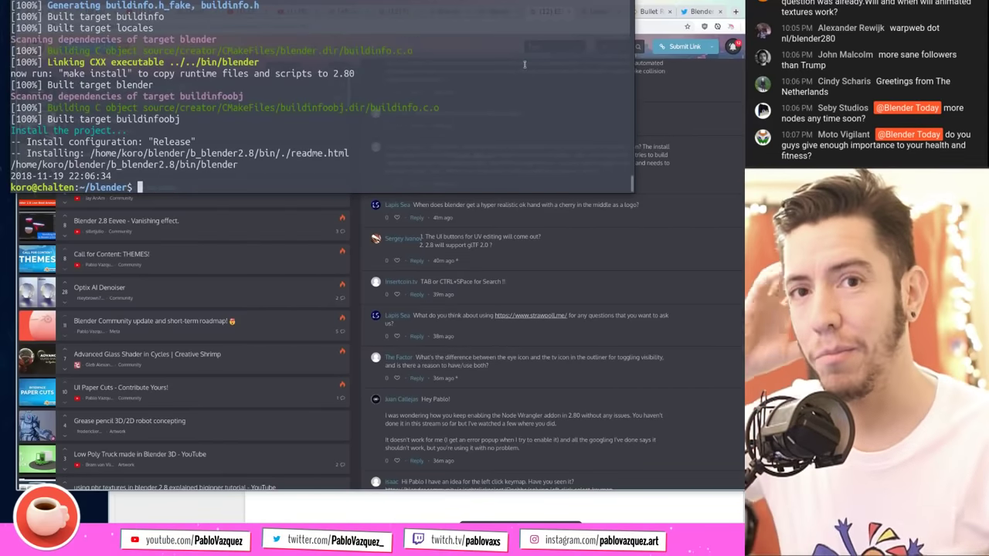
pyautogui.hotkey('ctrl', 'pageup')
pyautogui.press('F12')
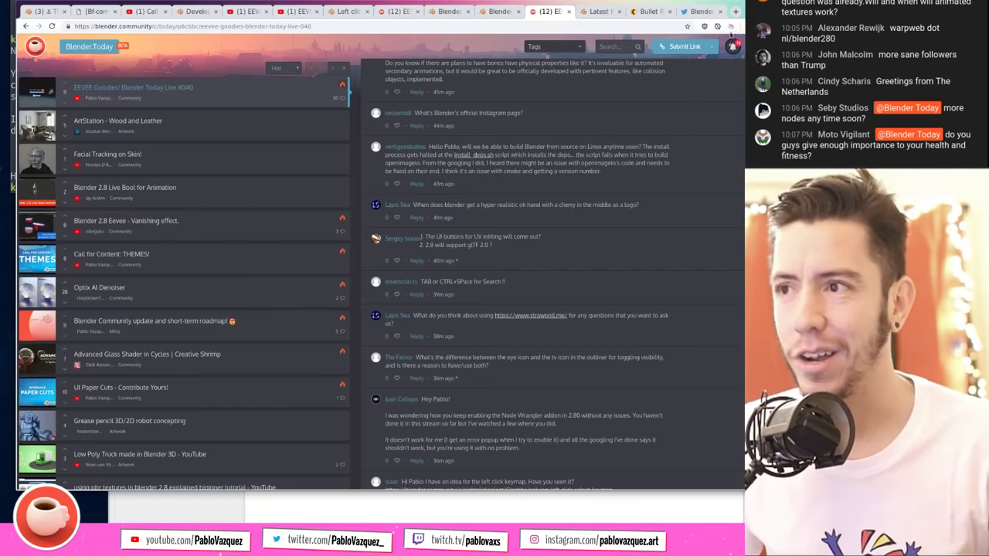
# Step: Briefly open a new tab and the Blender TODAY notes, then show the all-windows overview
pyautogui.click(736, 13)
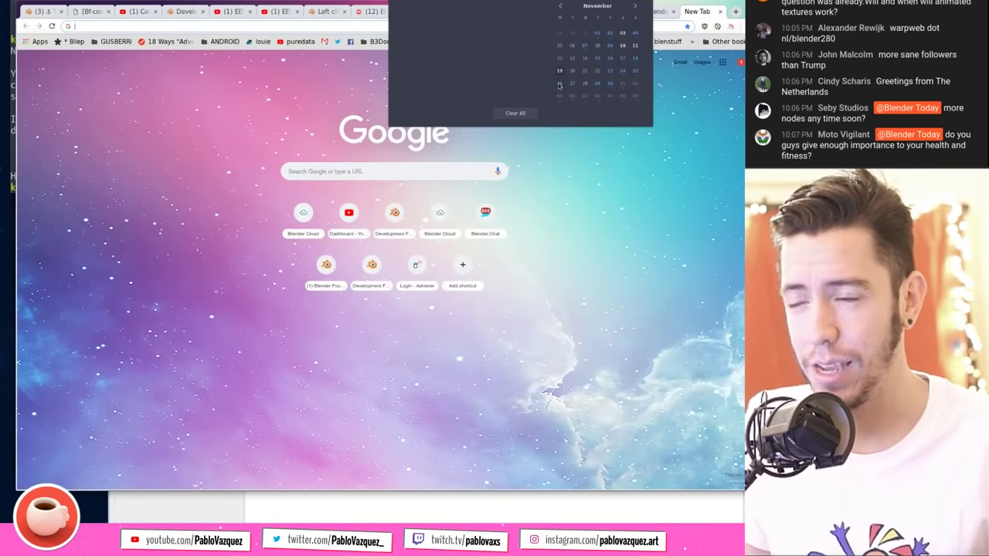
pyautogui.click(624, 234)
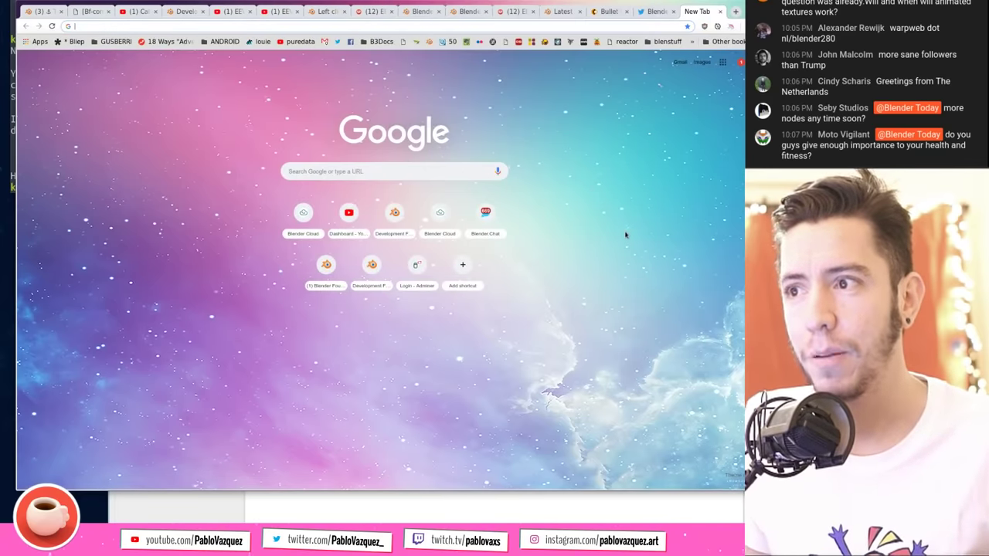
pyautogui.click(721, 11)
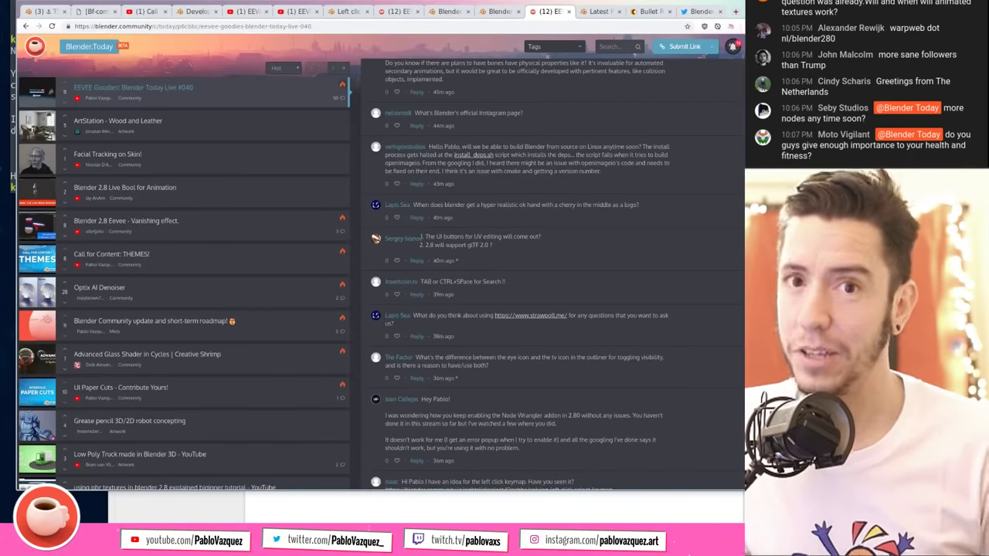
pyautogui.hotkey('alt', 'Tab')
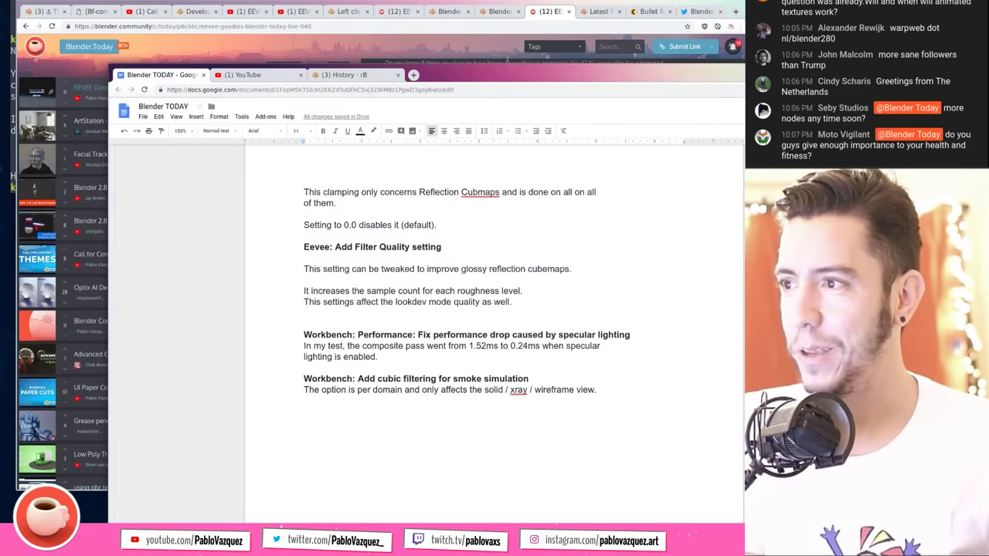
pyautogui.click(492, 47)
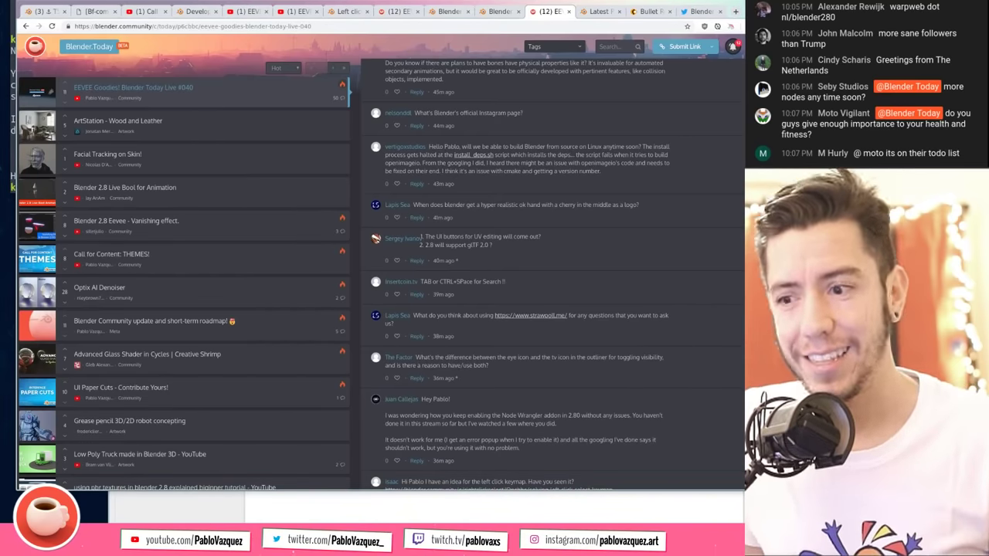
pyautogui.hotkey('ctrl', 'F9')
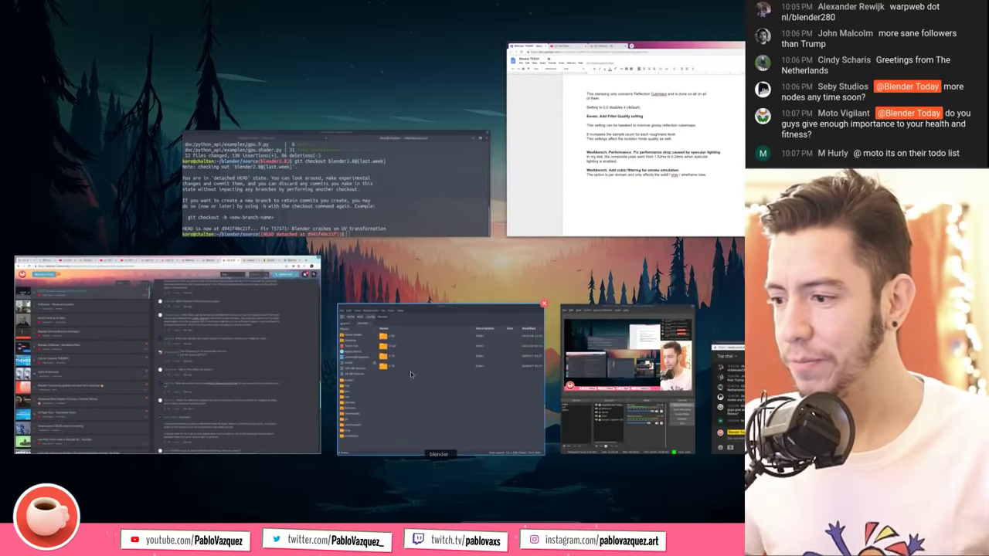
# Step: Bring Chrome back from the overview and scroll the #040 post's video and 52 comments
pyautogui.click(283, 362)
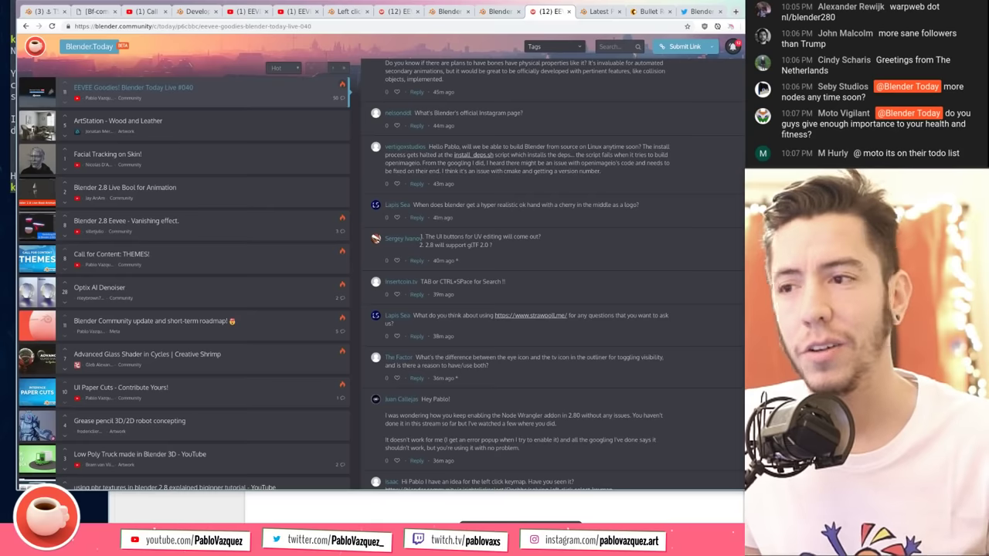
pyautogui.scroll(10, 587, 254)
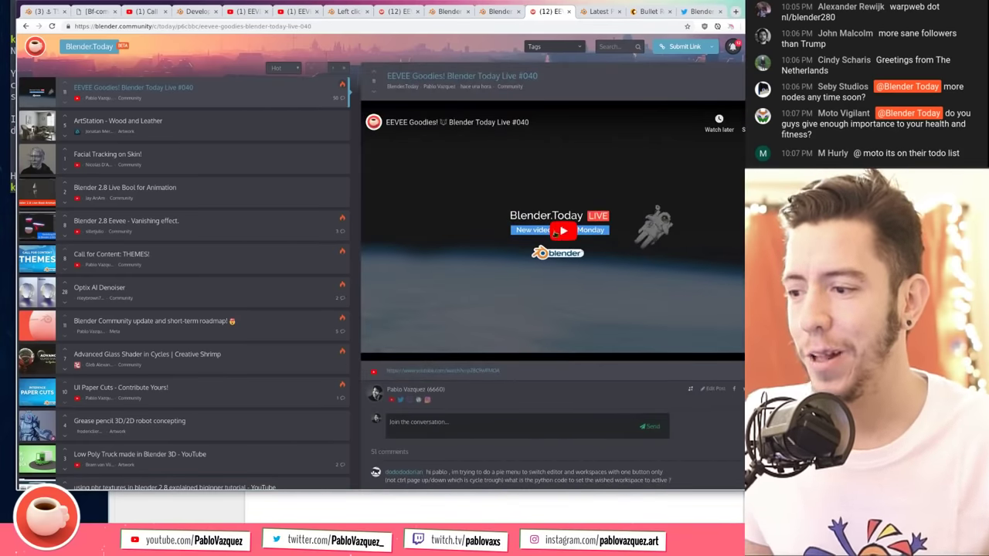
pyautogui.scroll(-2, 553, 234)
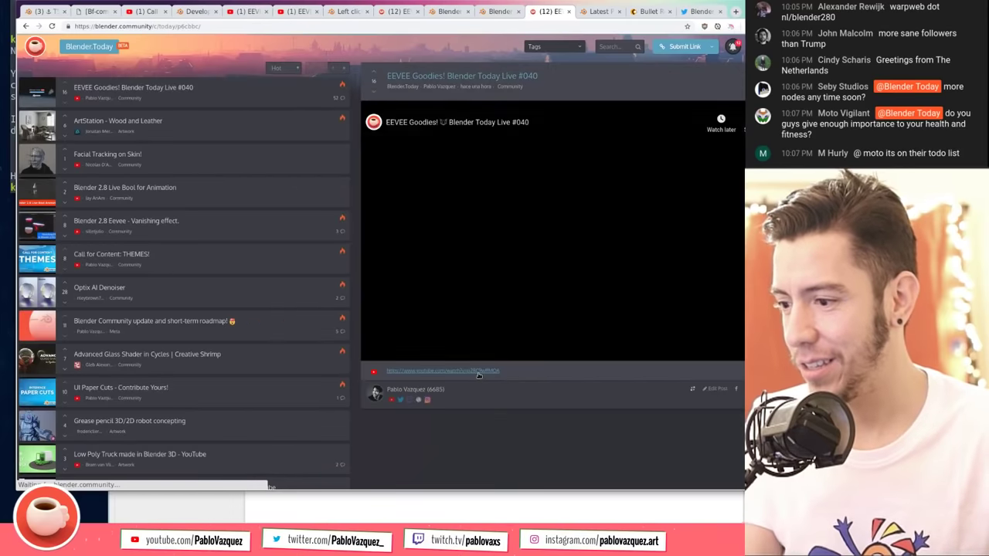
pyautogui.scroll(-3, 531, 375)
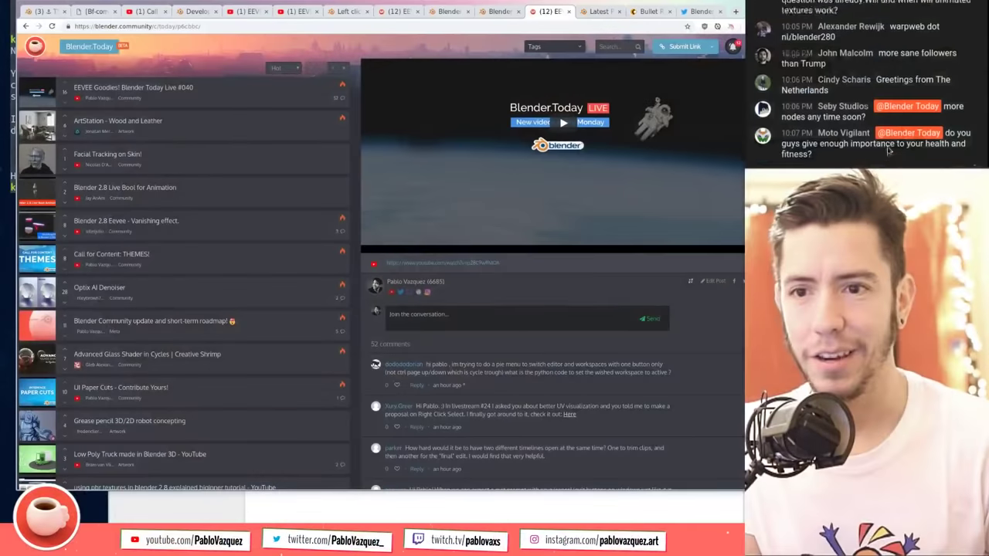
pyautogui.scroll(15, 889, 147)
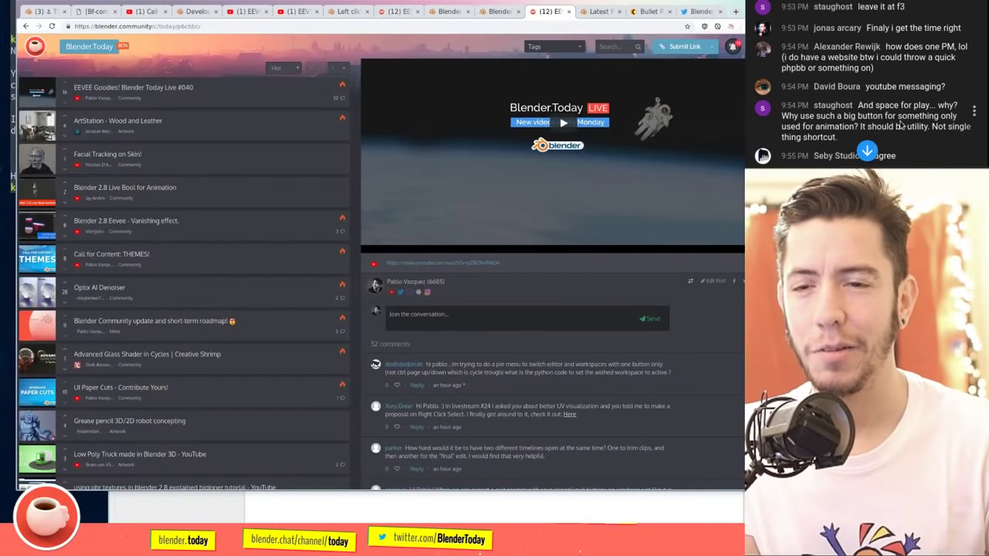
pyautogui.scroll(4, 900, 125)
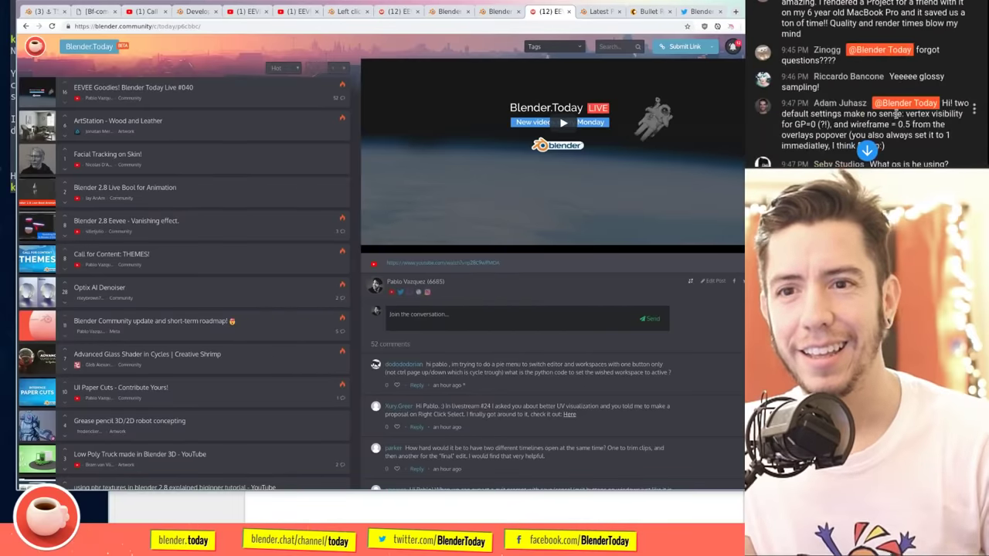